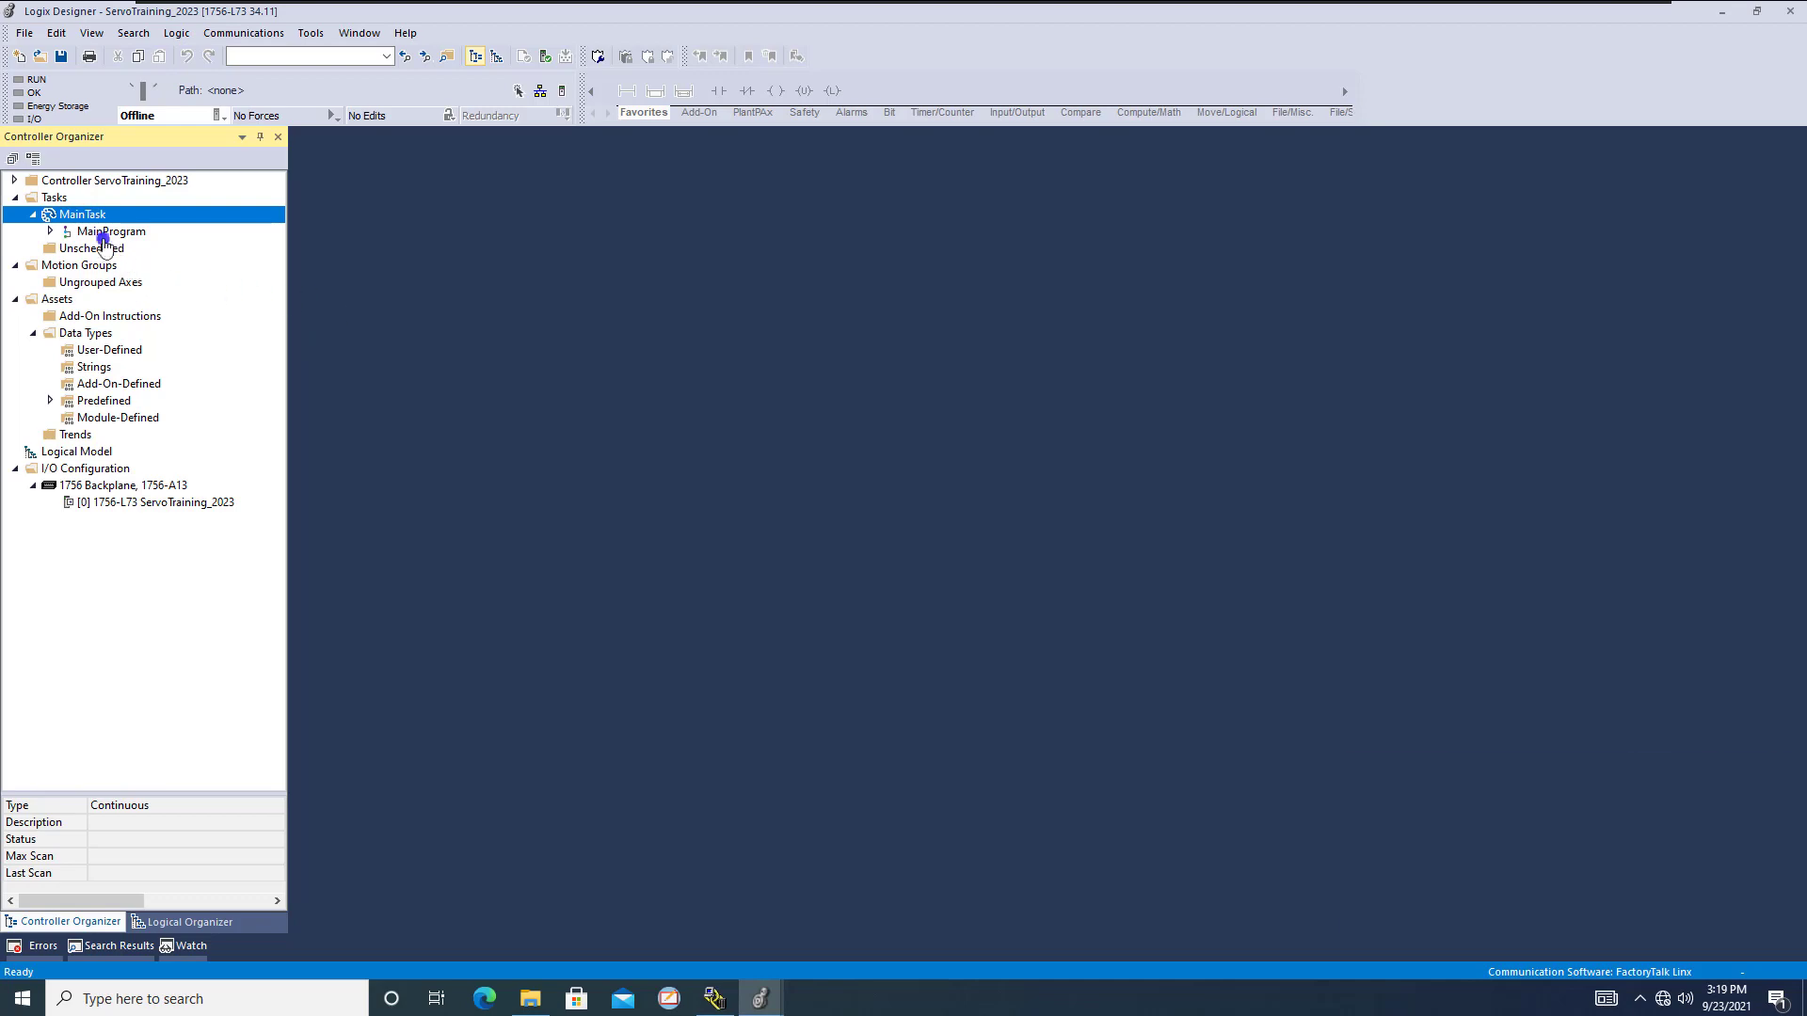
Set MainTask's type to Periodic with a period of 47 ms in its task properties
click(14, 180)
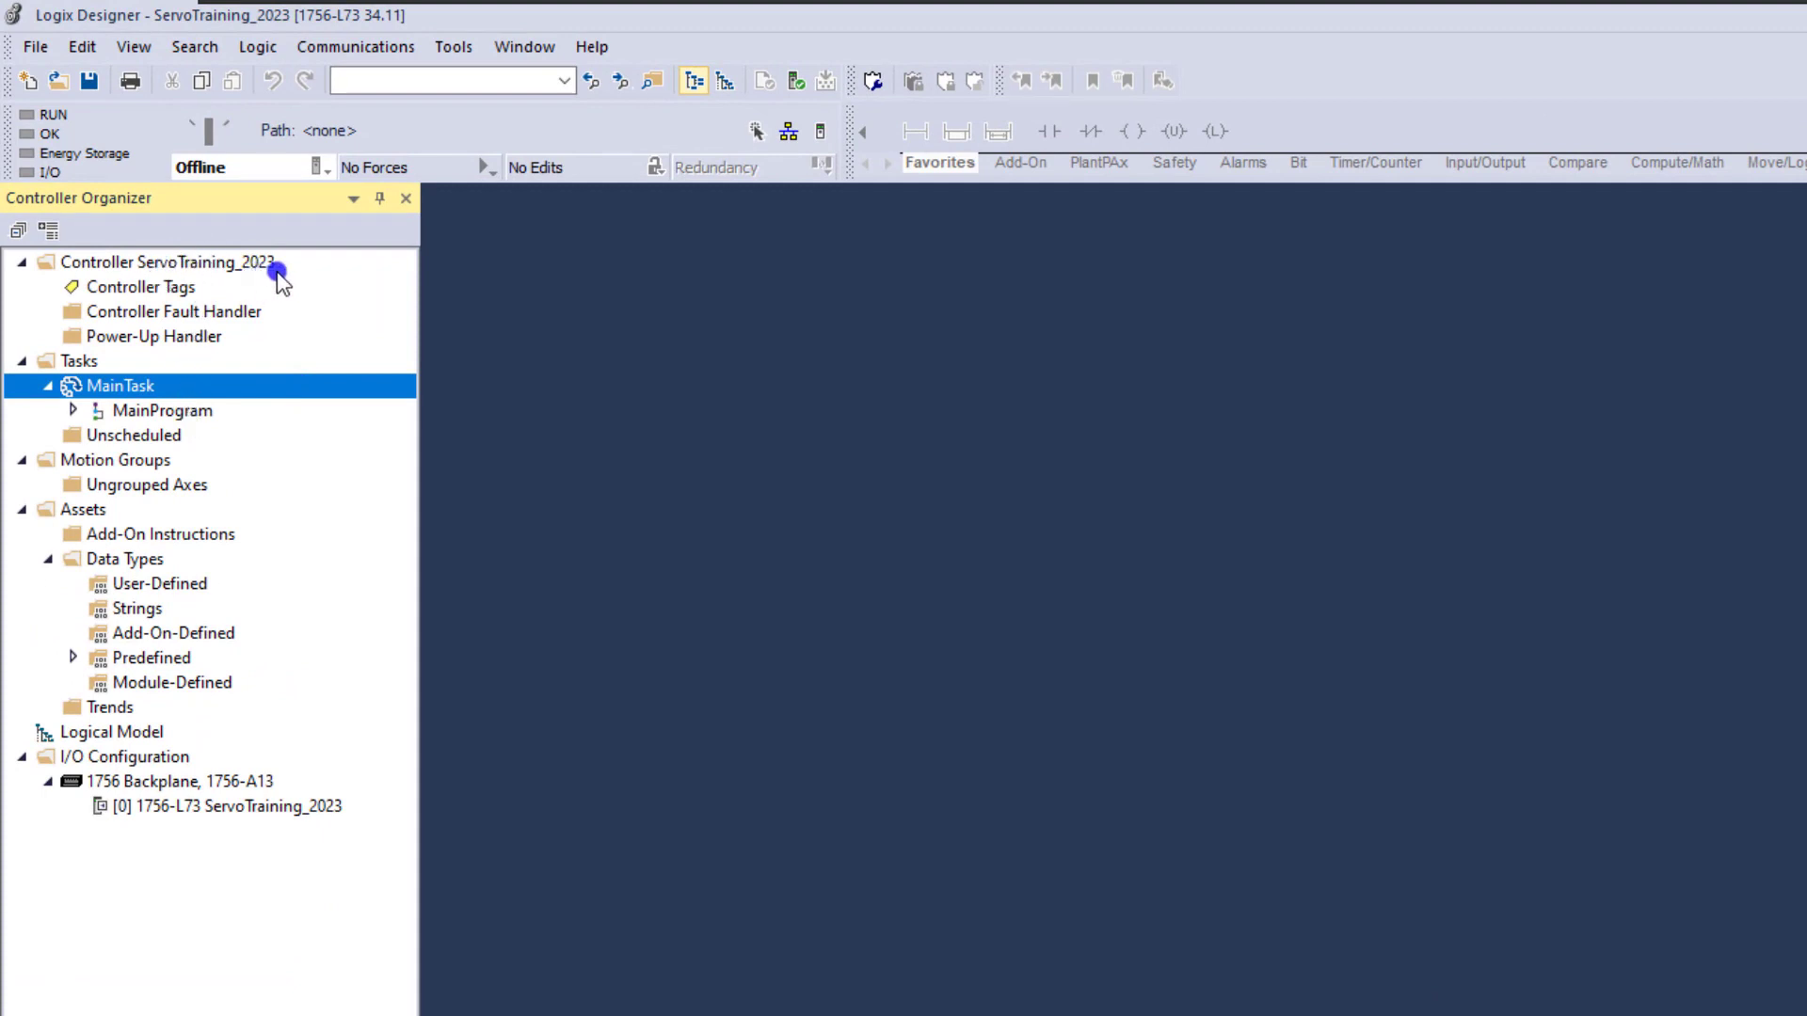
right_click(137, 390)
mouse_move(203, 407)
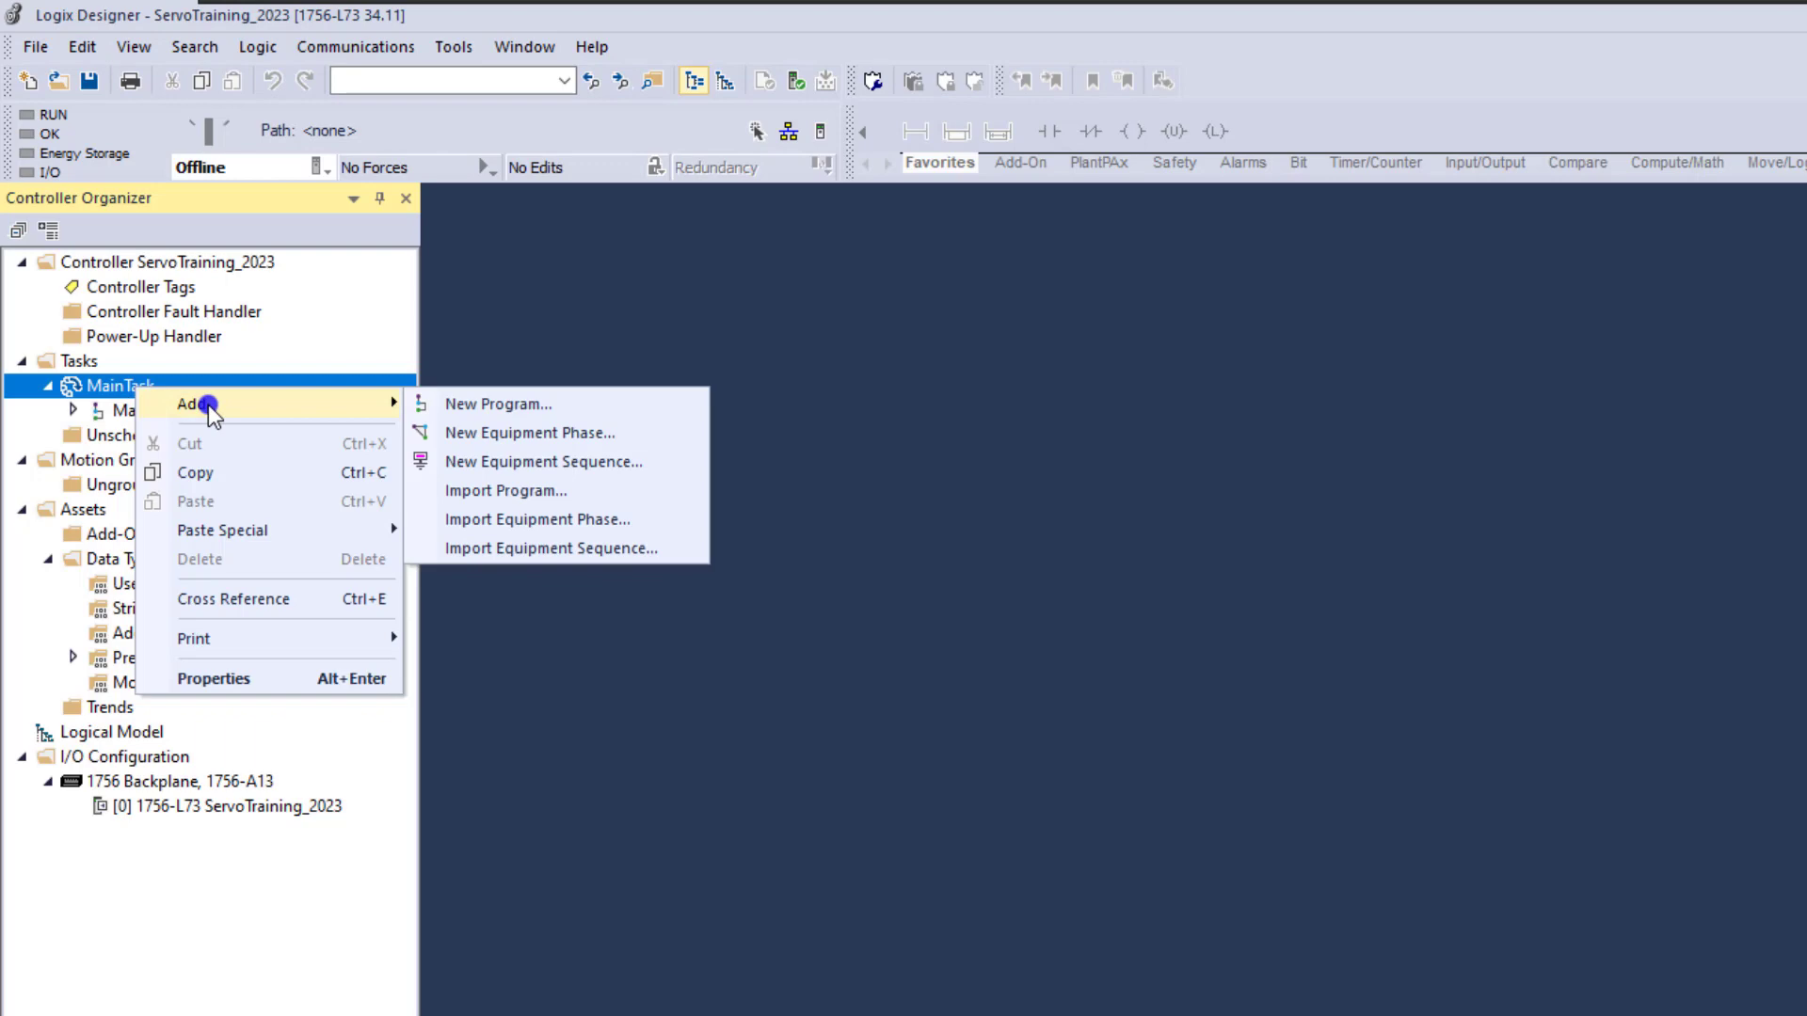
click(266, 677)
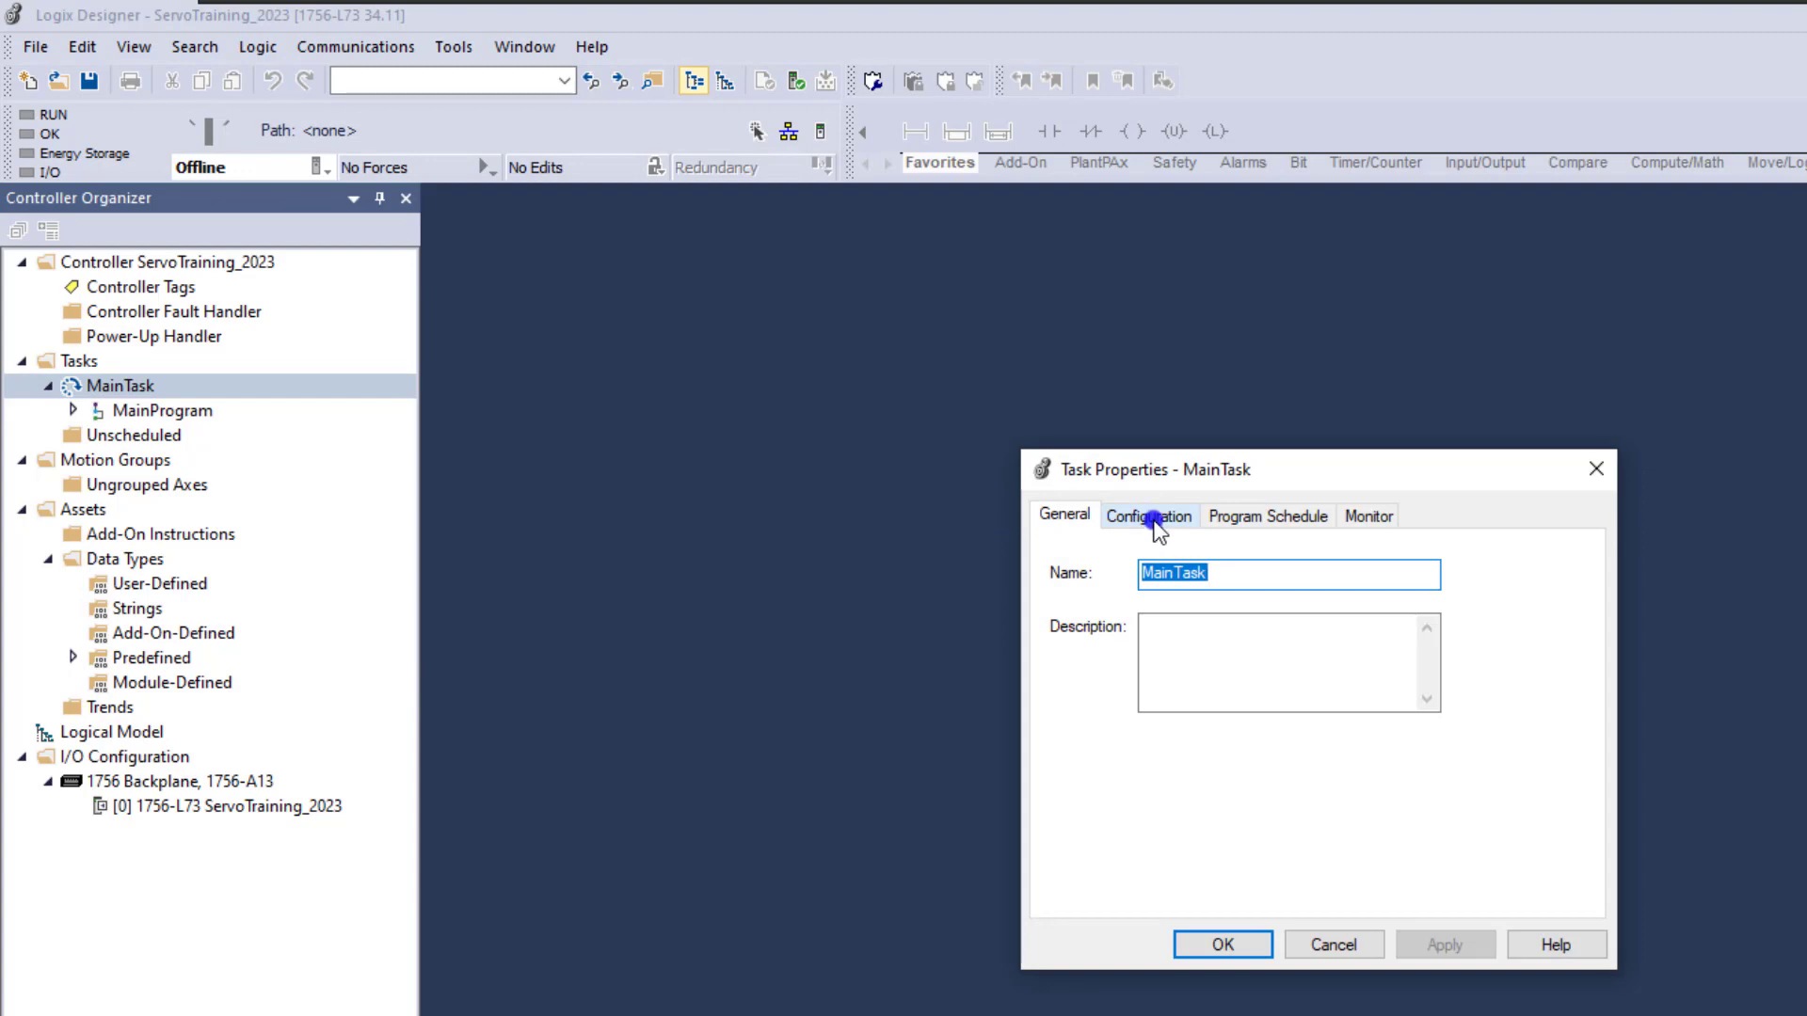
click(1154, 519)
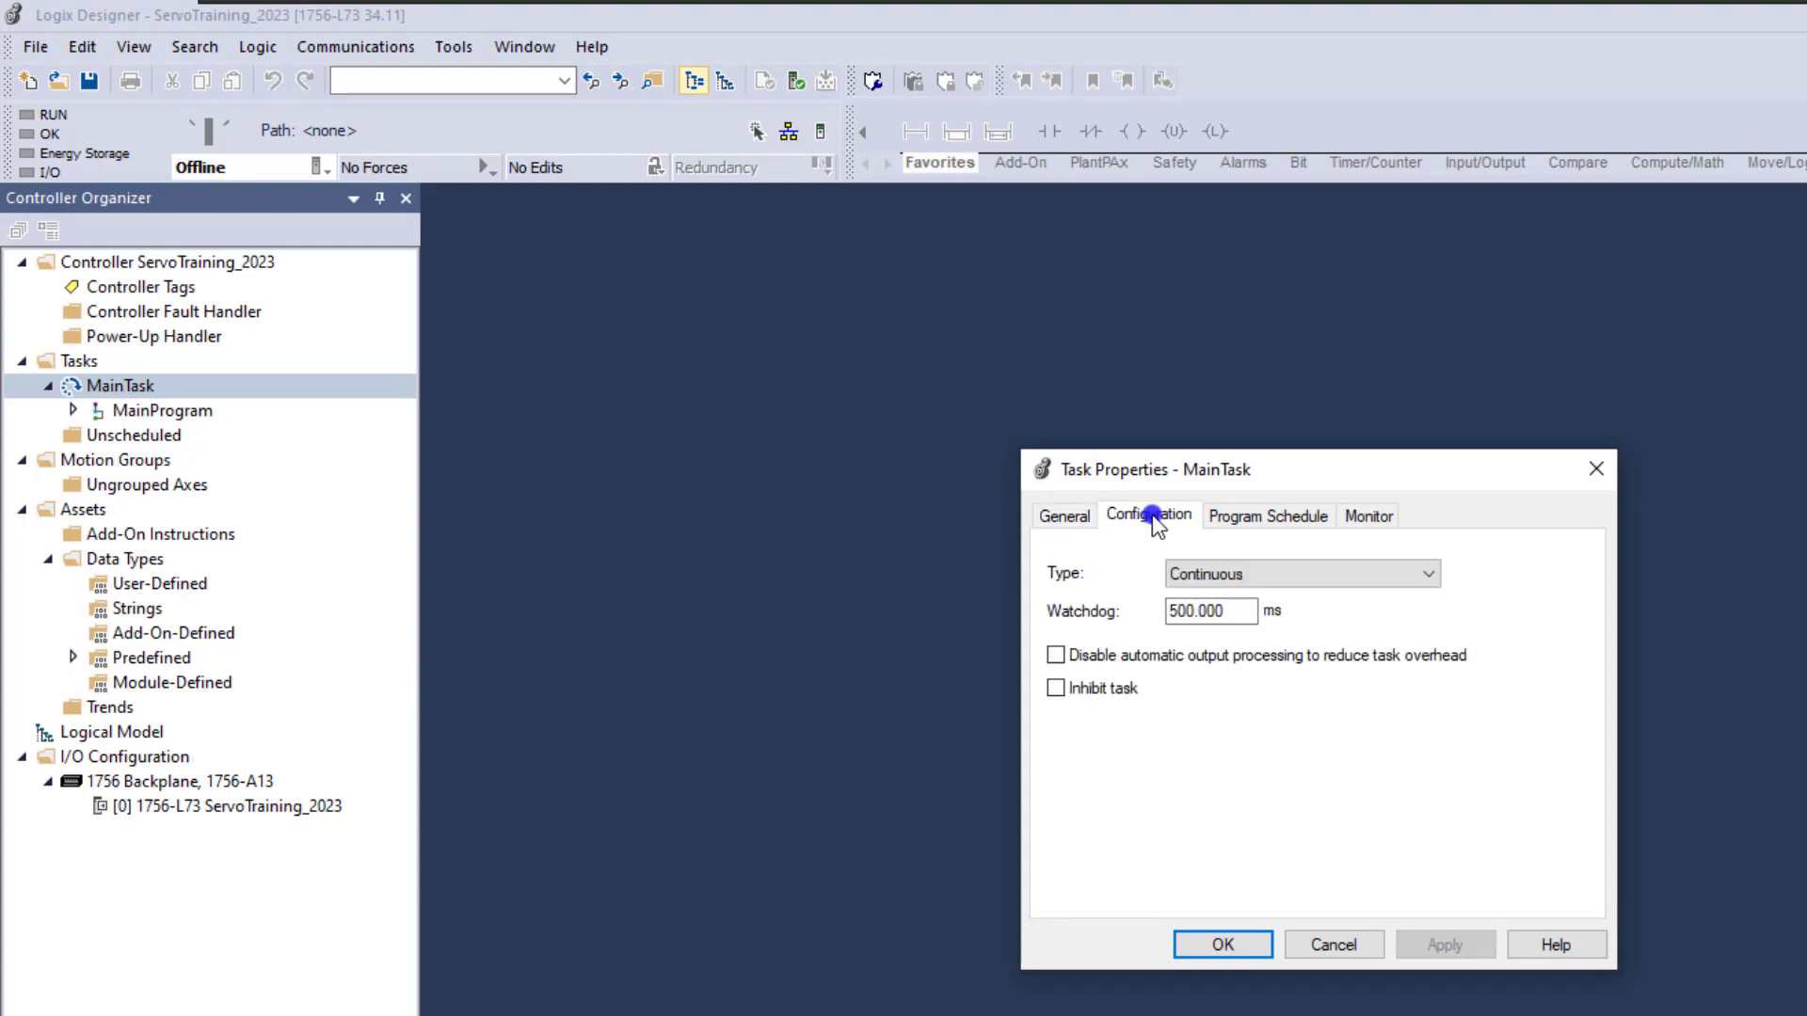
click(1302, 577)
click(1289, 617)
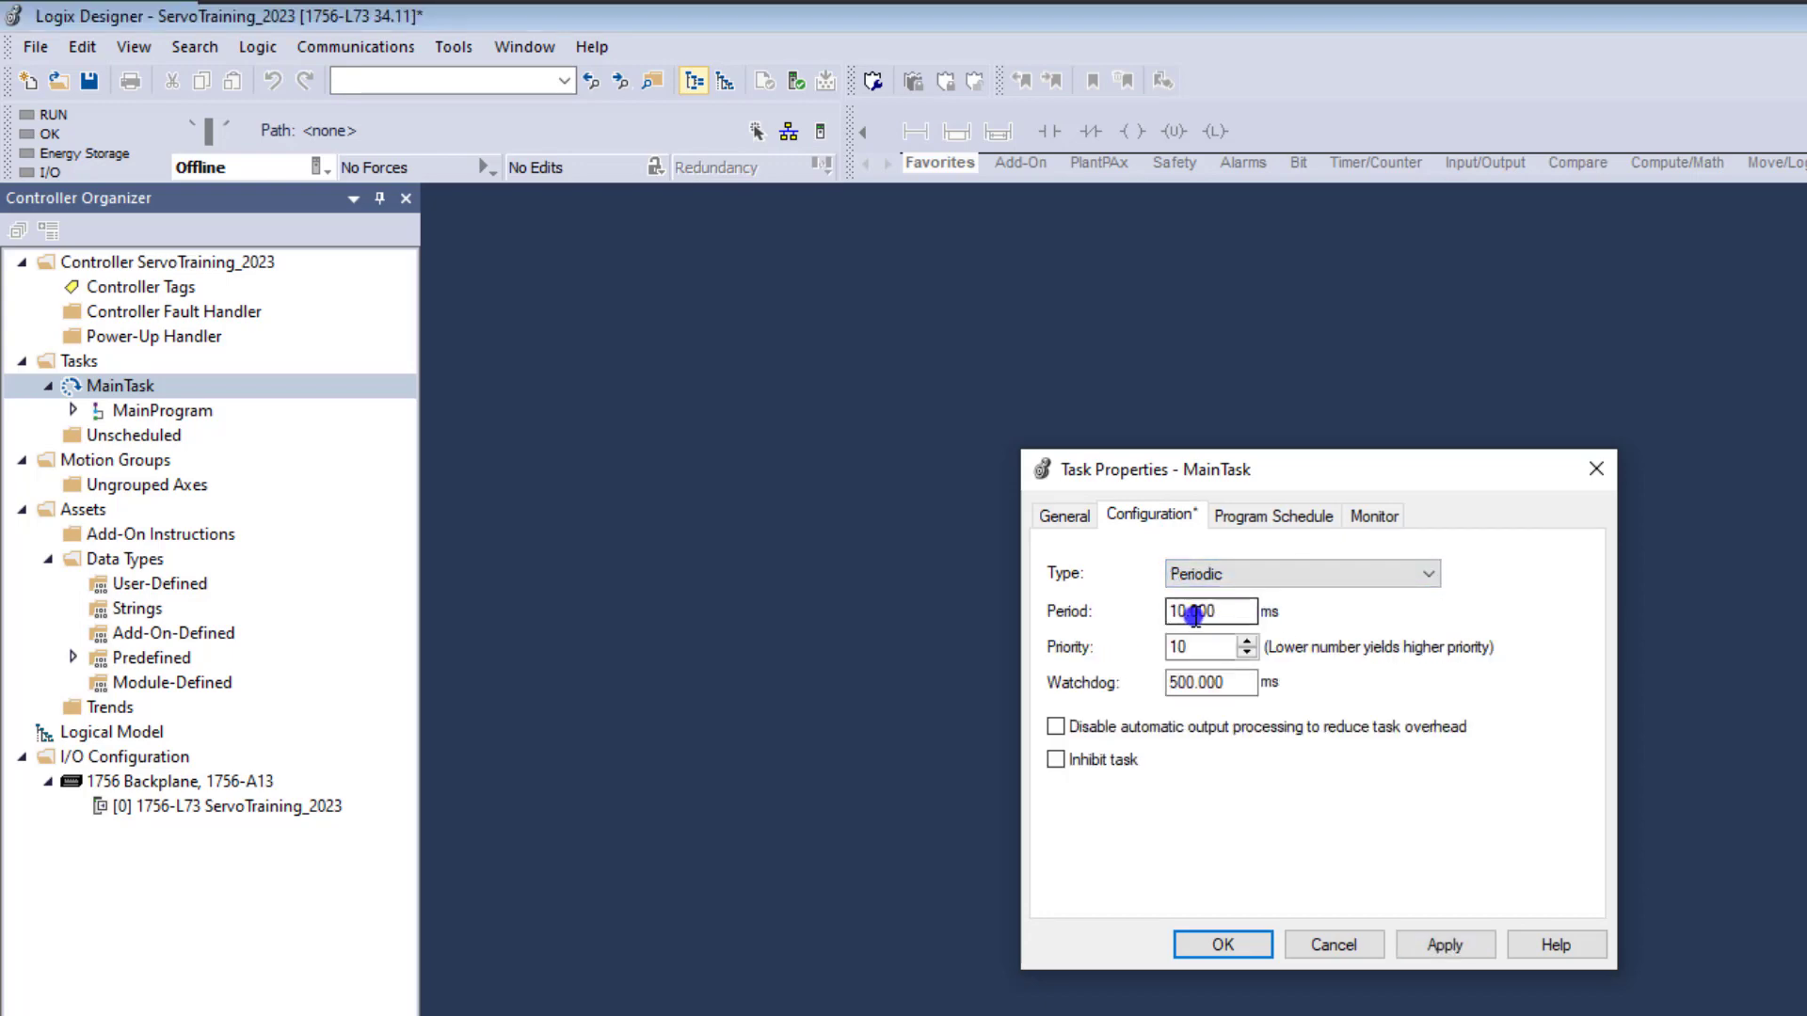
drag(1188, 611, 1159, 622)
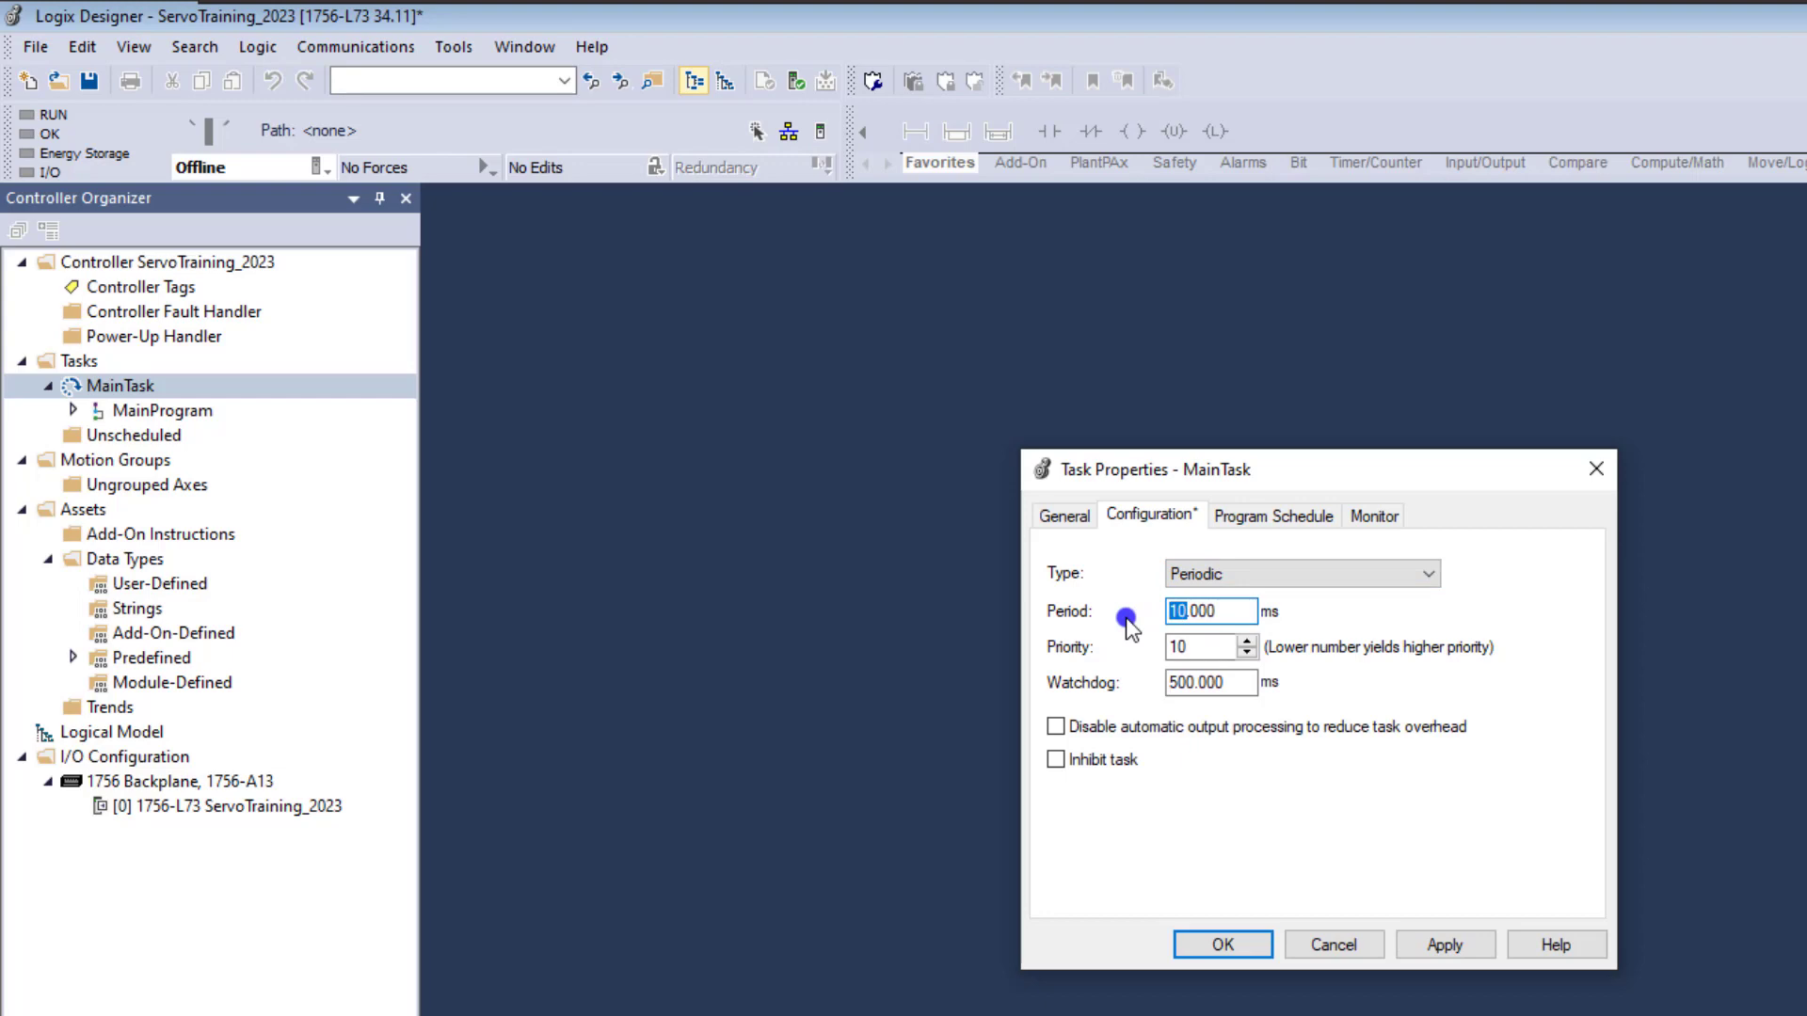
text(47)
Rename the task as MainTask_47ms and apply the task property changes
click(1064, 516)
click(1223, 575)
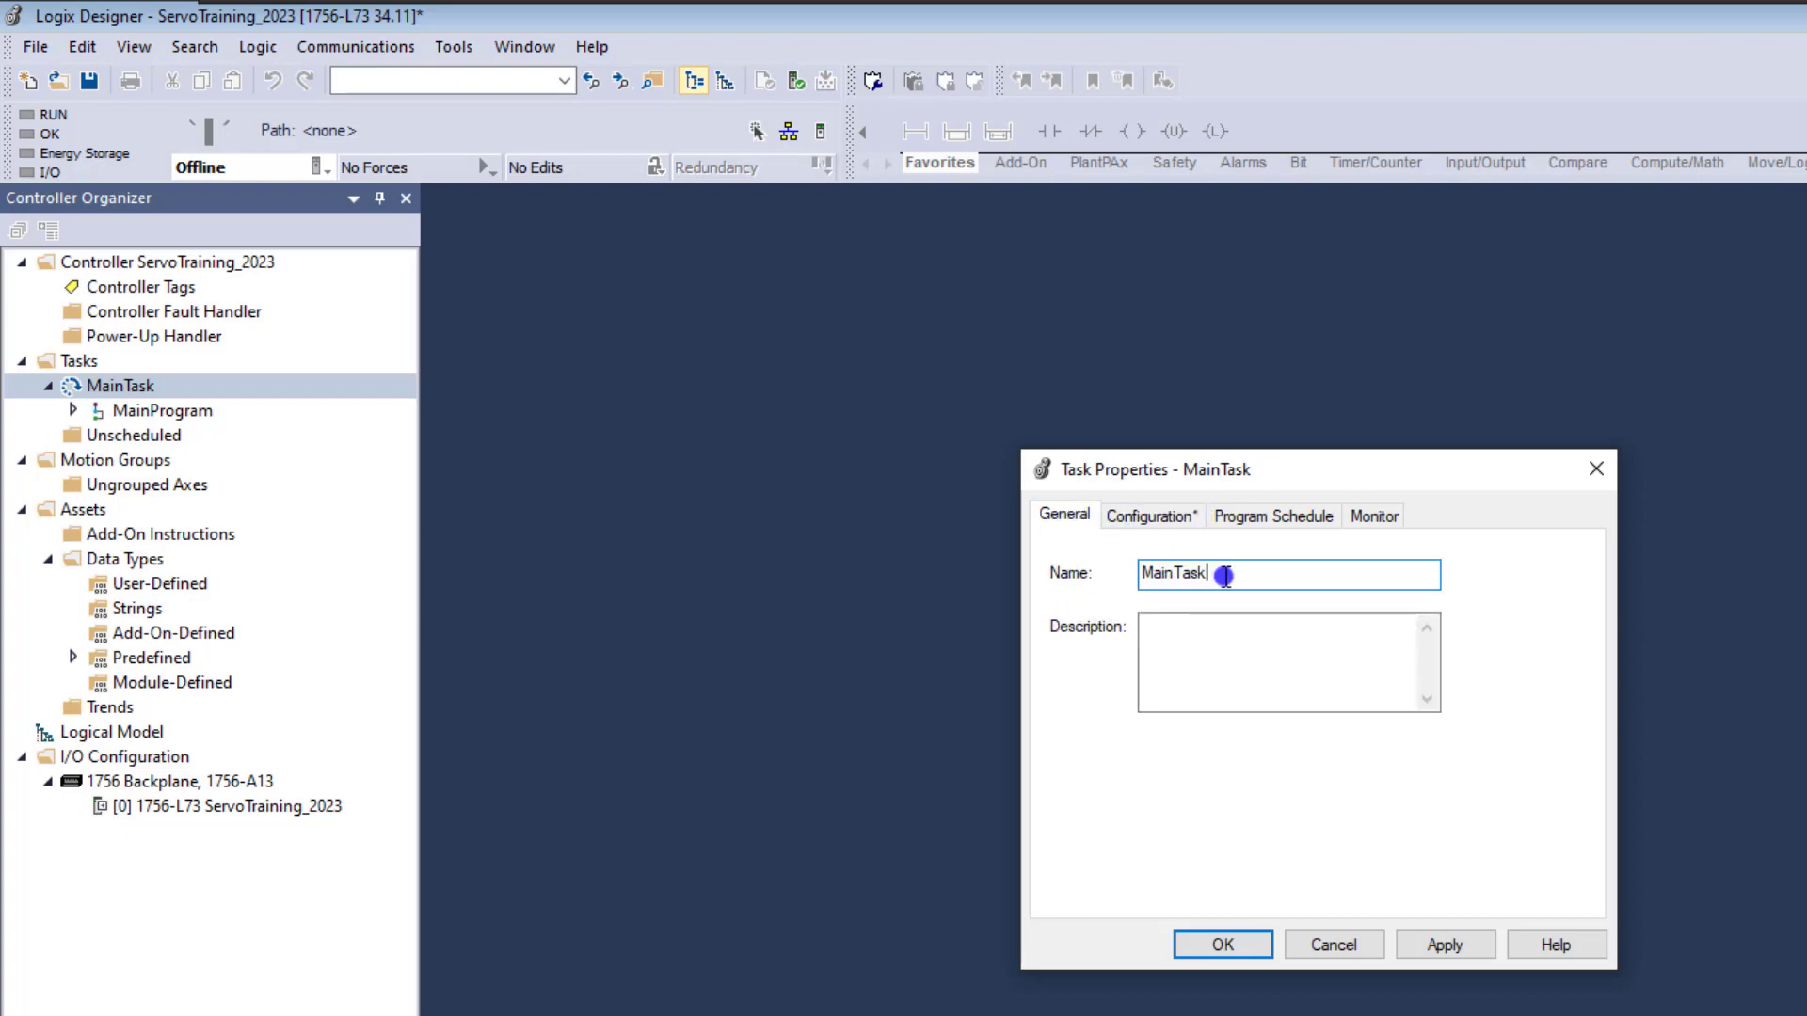
text(_47ms)
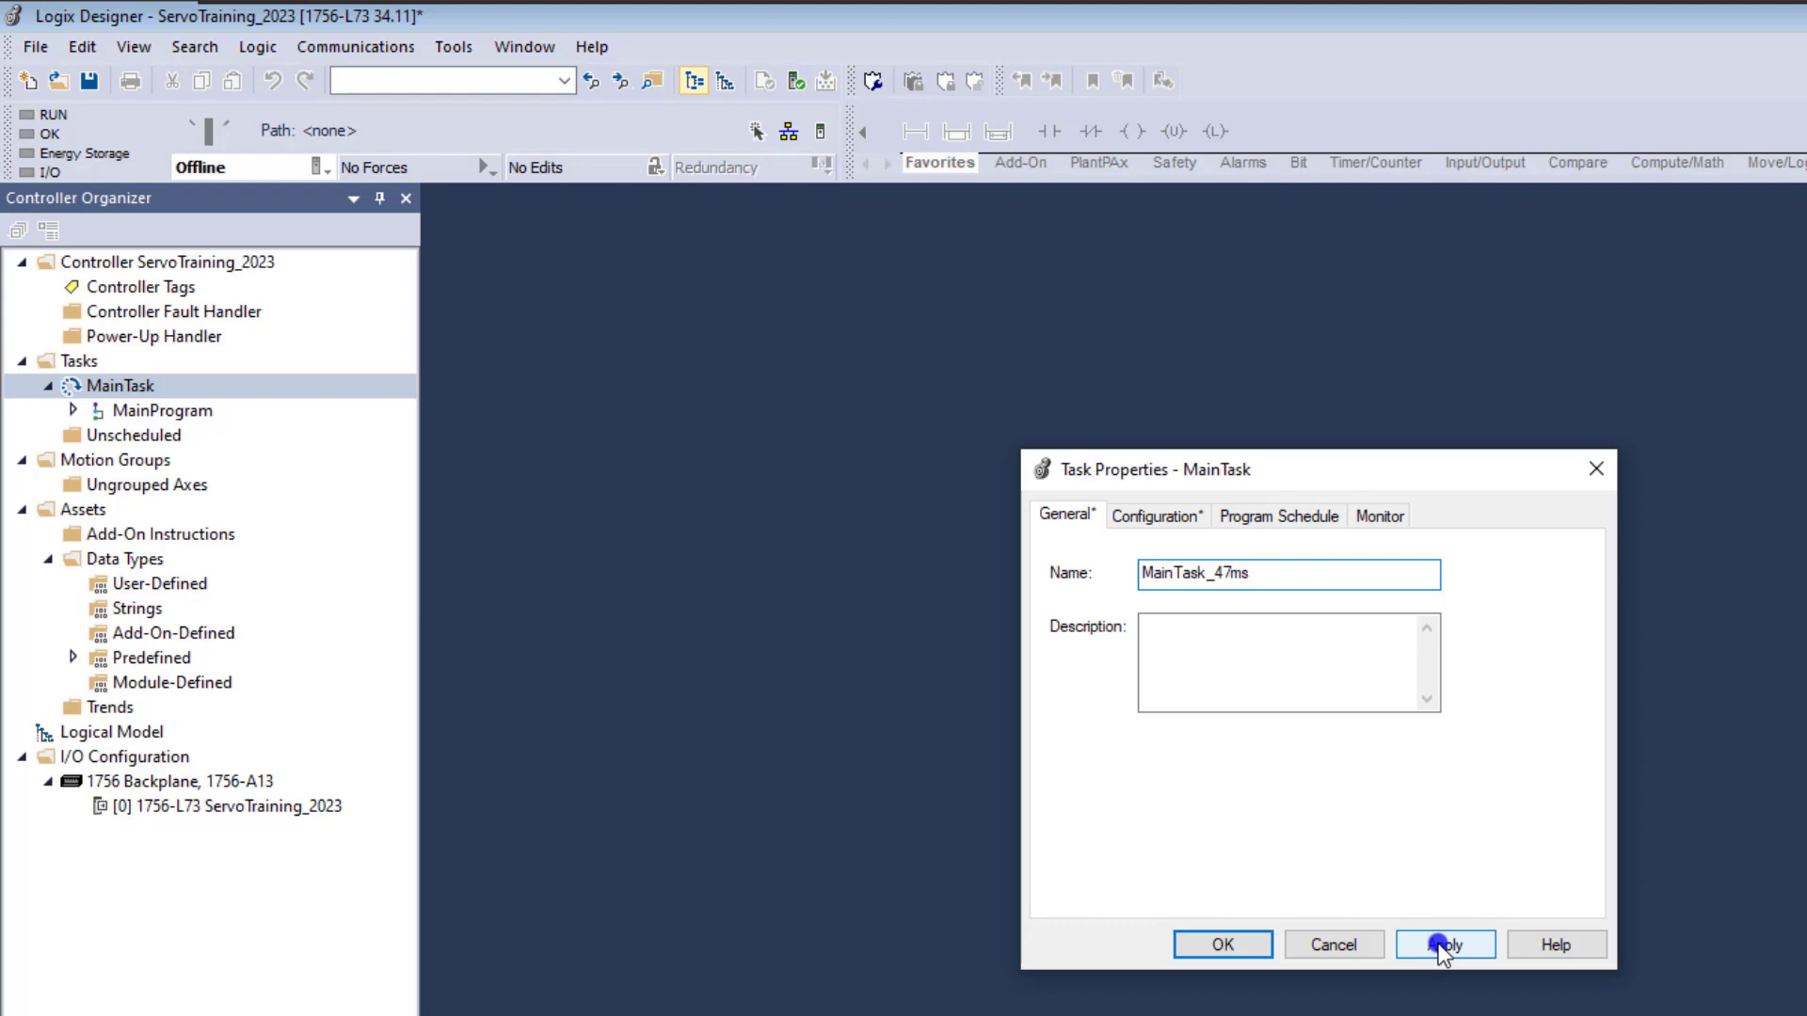
click(1442, 945)
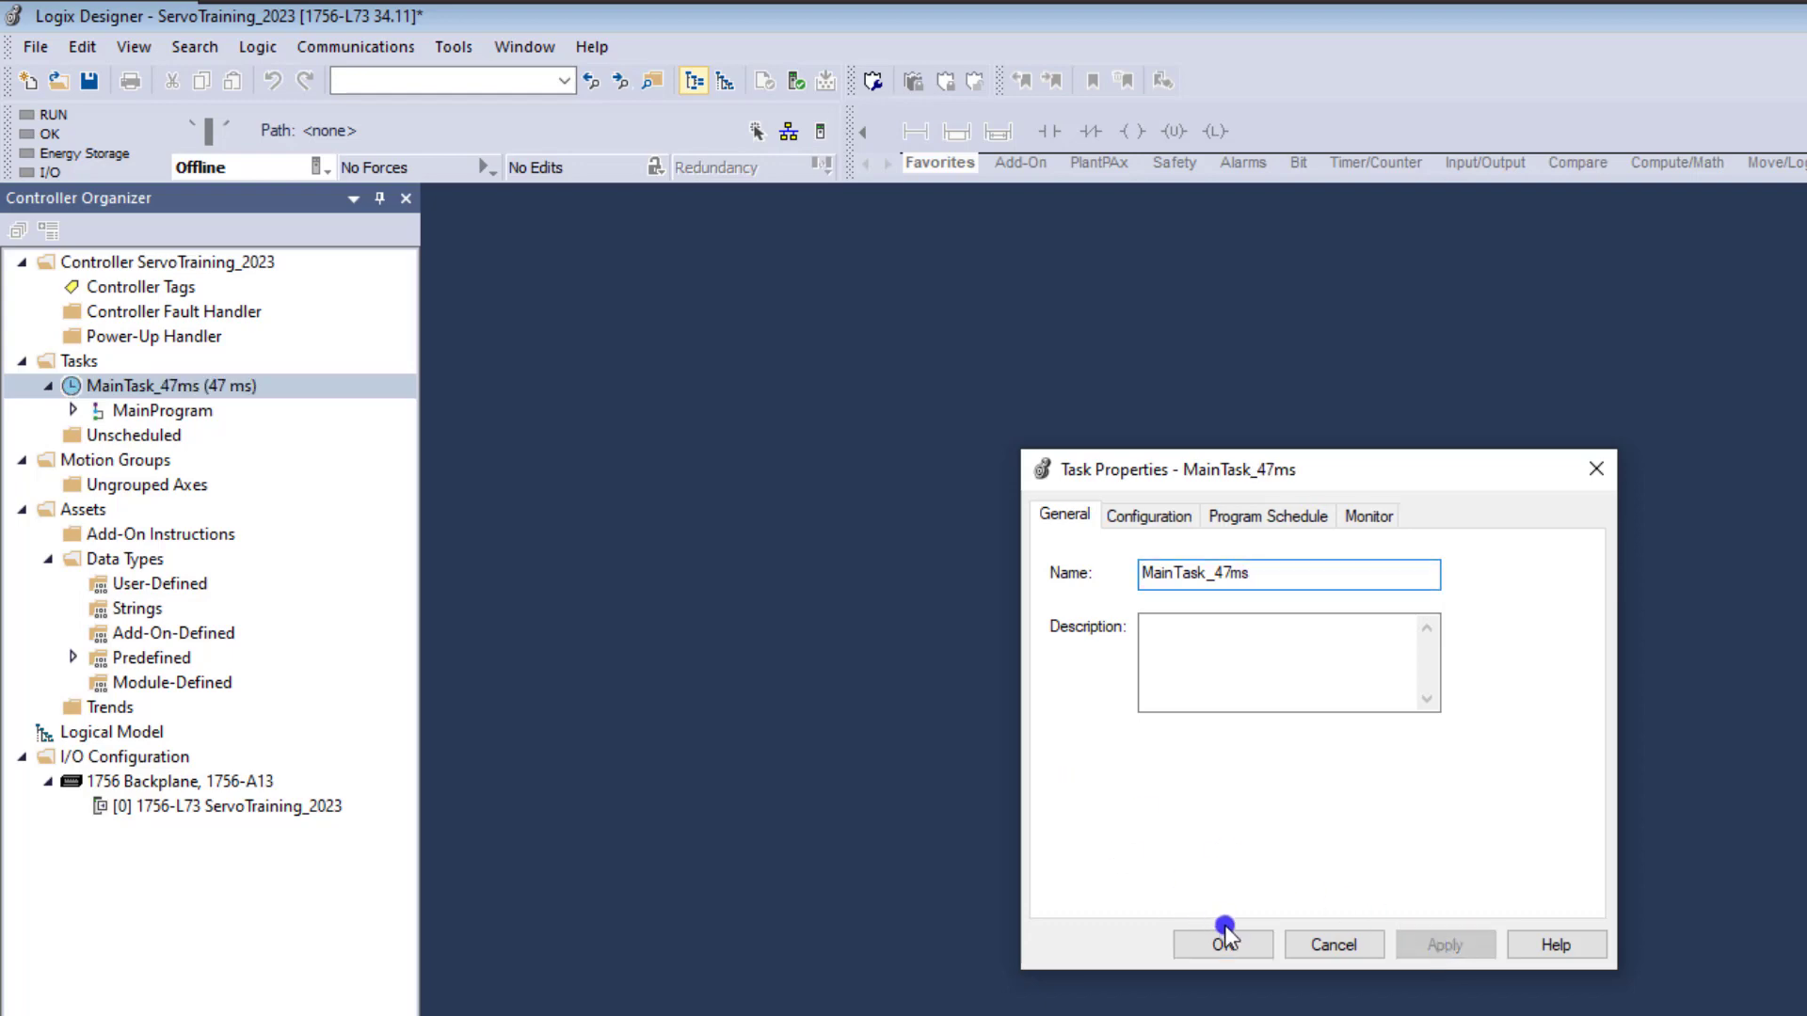
click(1225, 937)
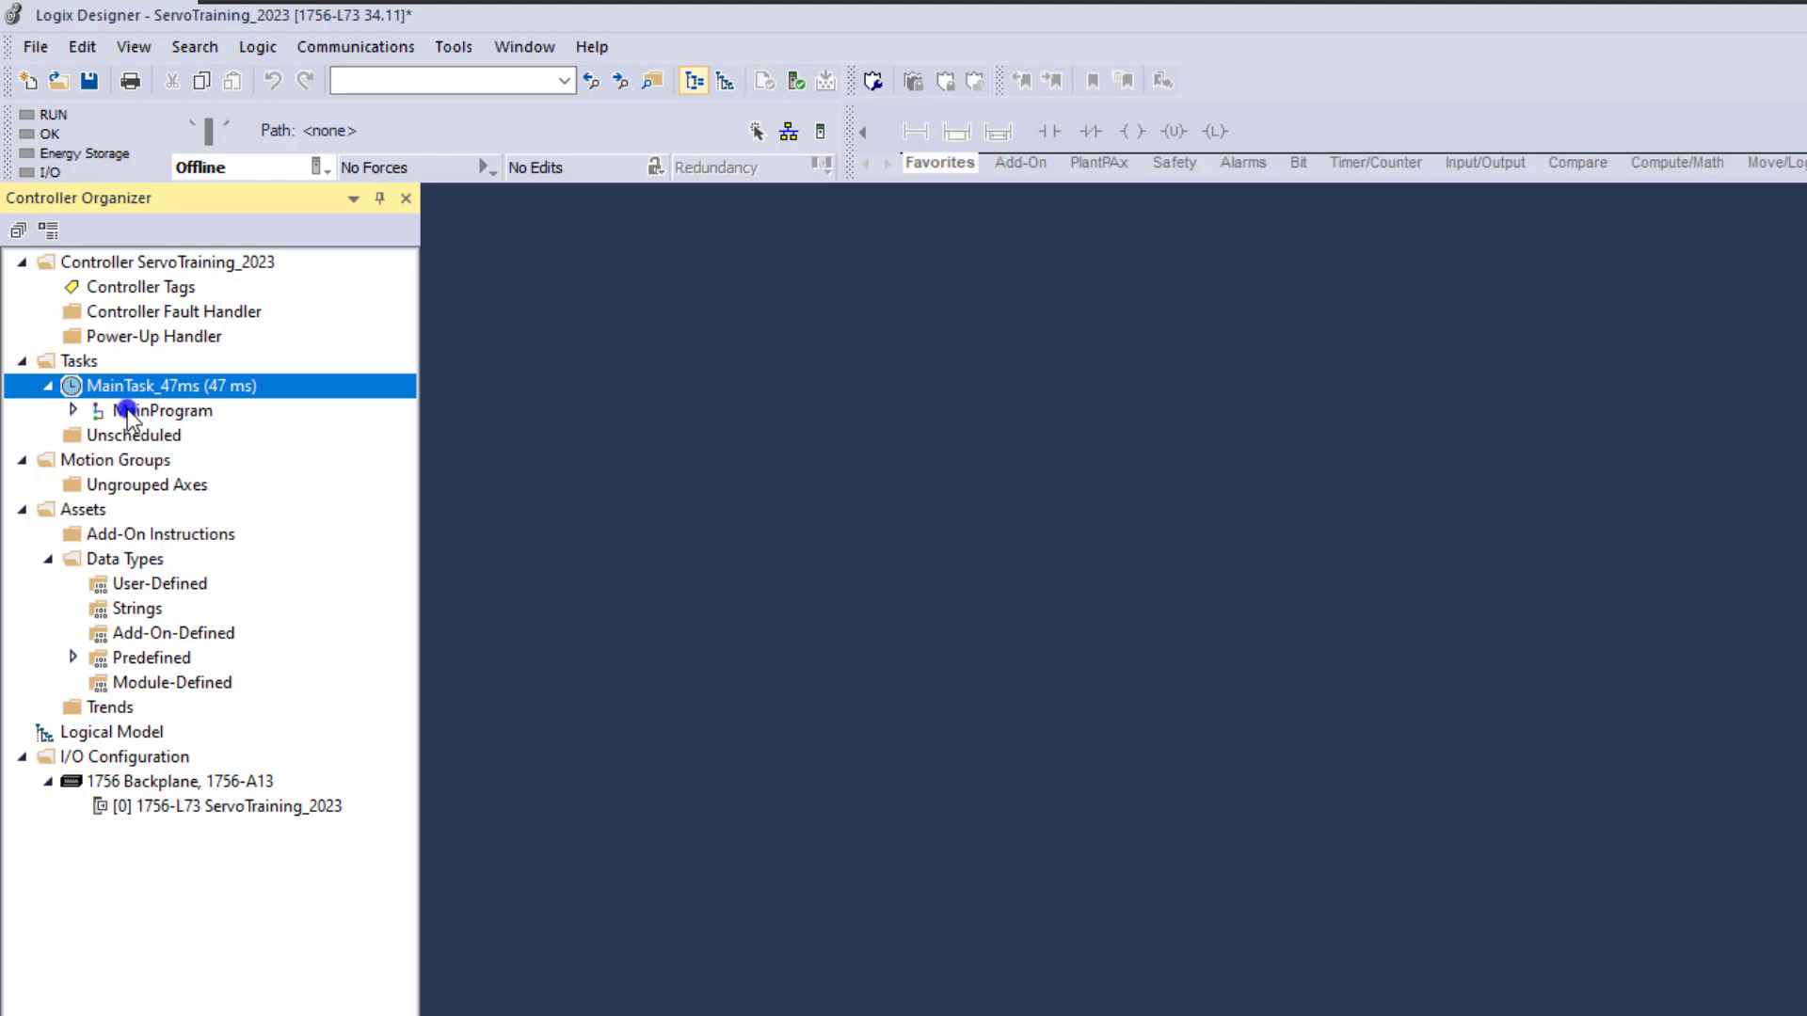
Download the project to the 1756-L73 controller in slot 00 of the backplane behind the 192.168.1.5 Ethernet module
click(73, 411)
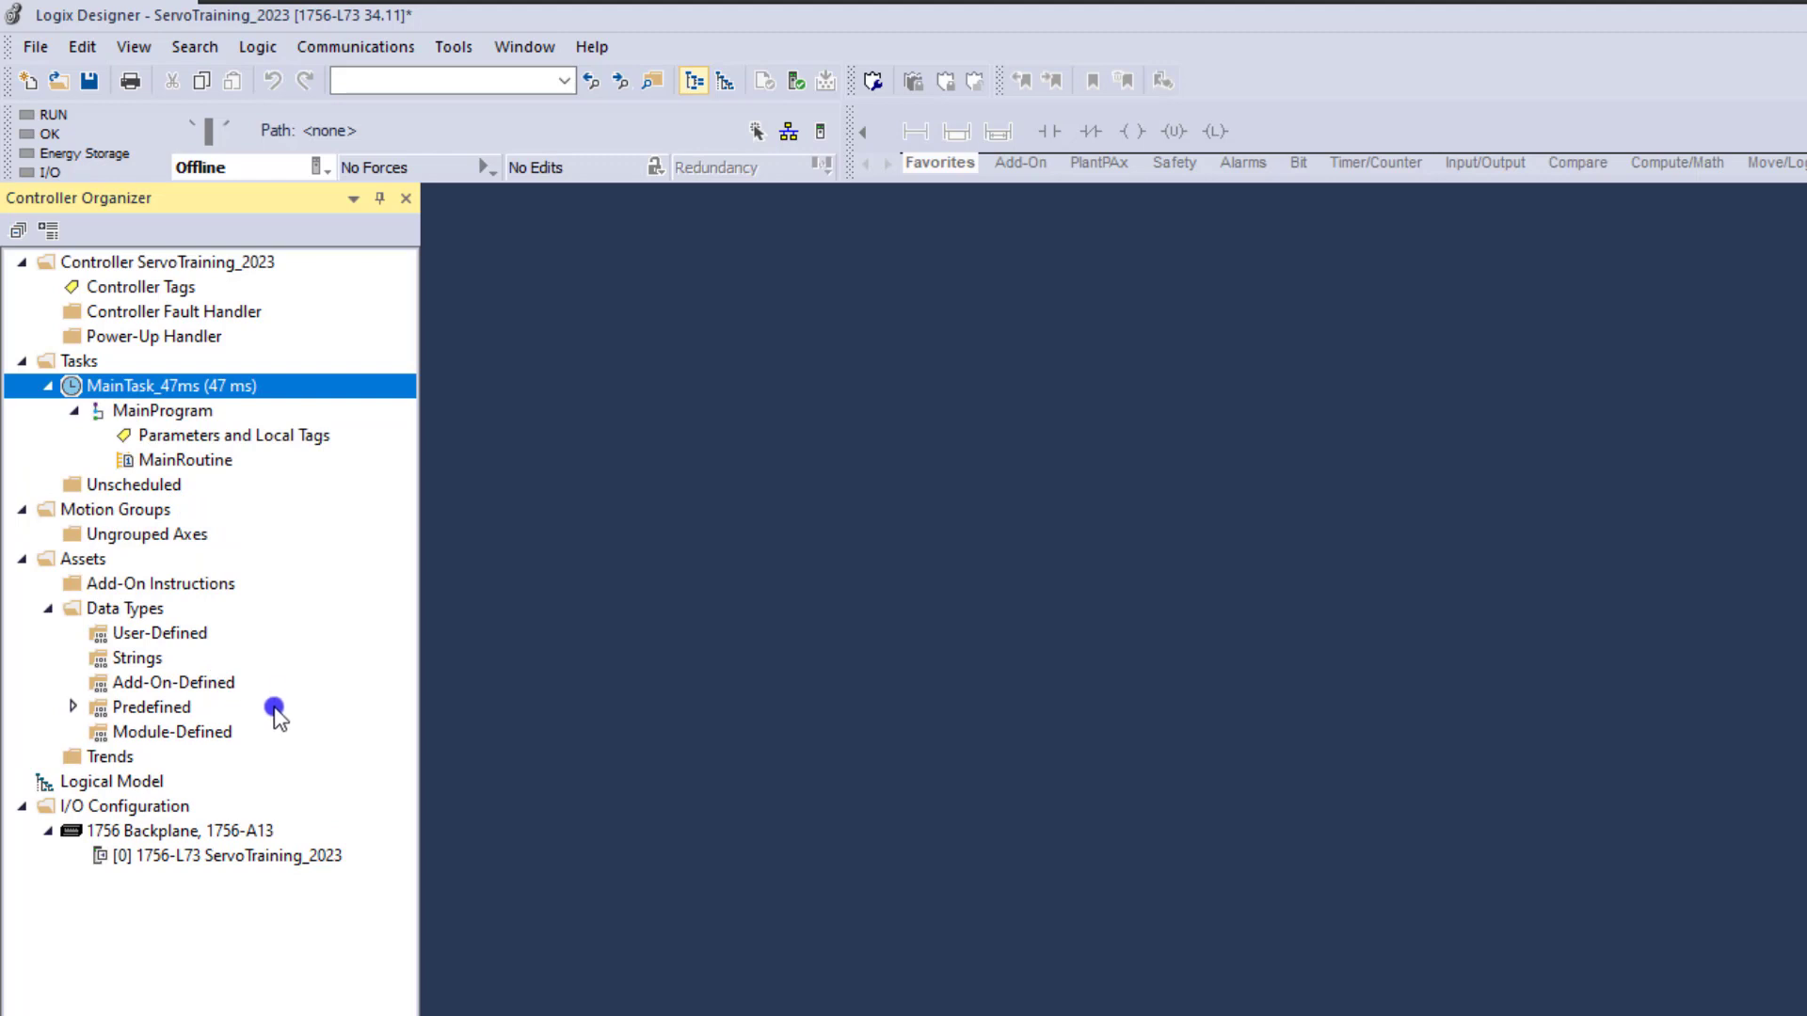
click(337, 49)
click(357, 74)
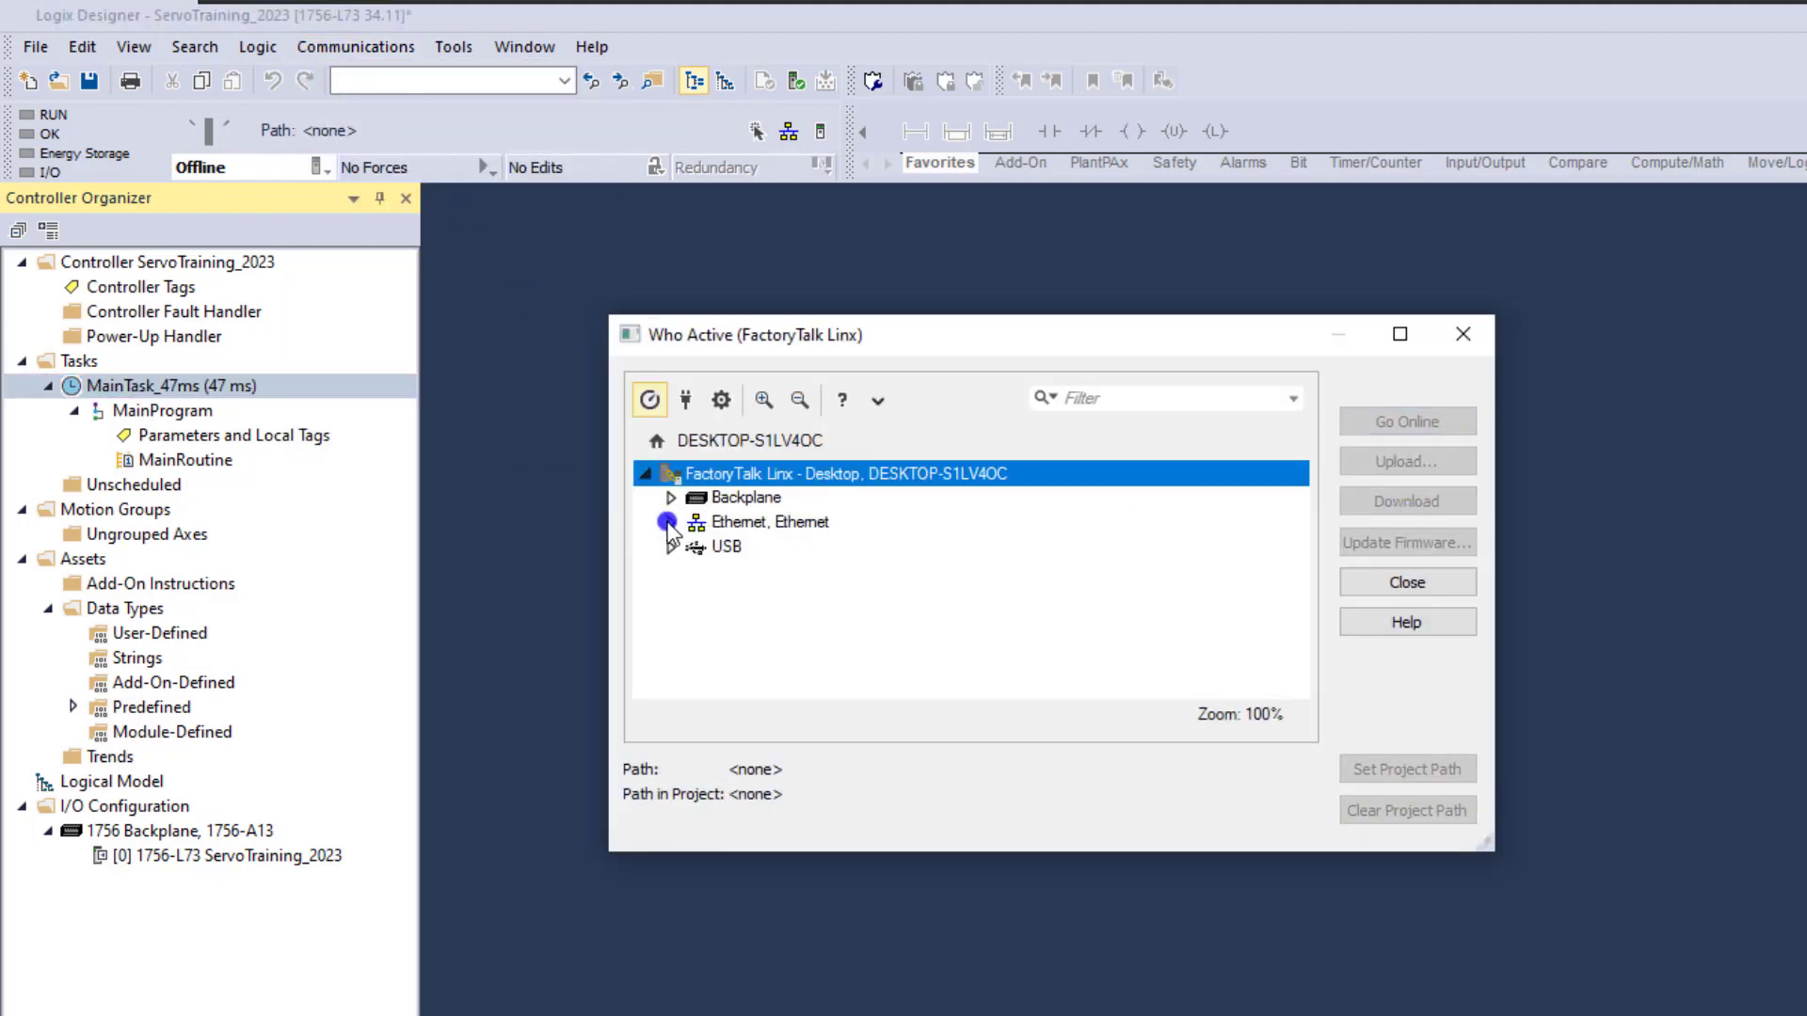
click(671, 531)
click(694, 562)
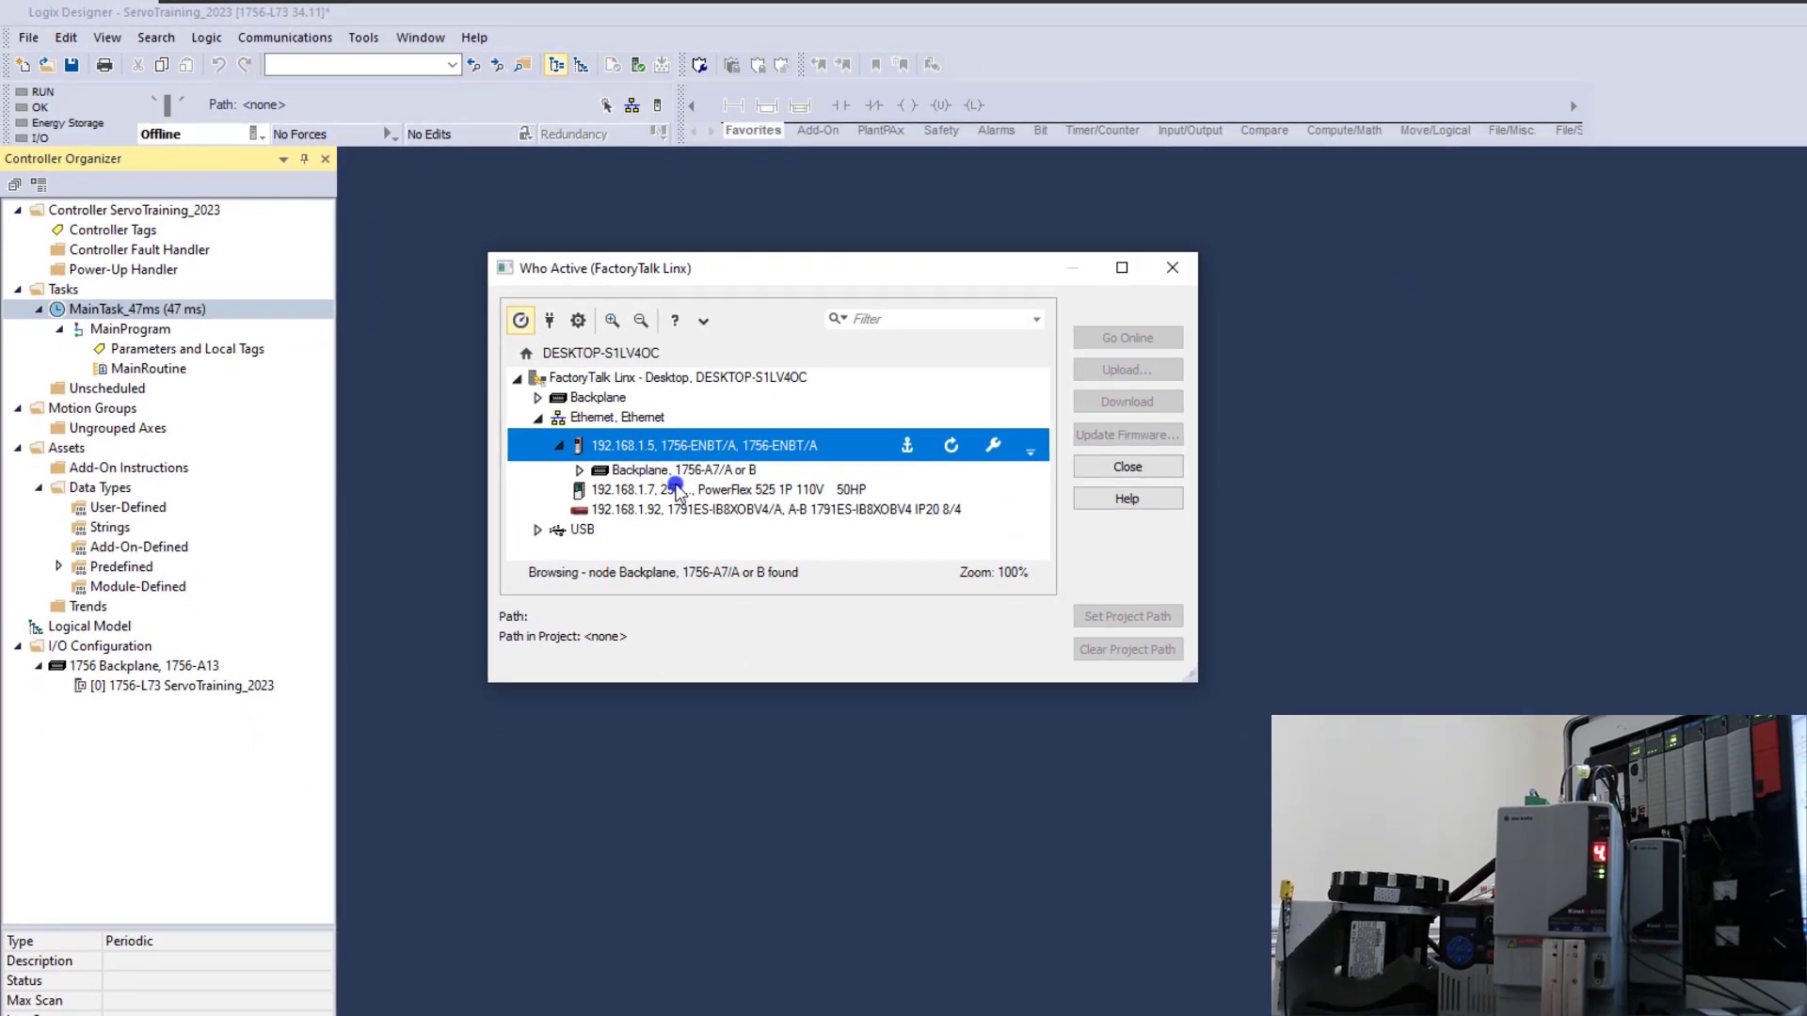
click(851, 591)
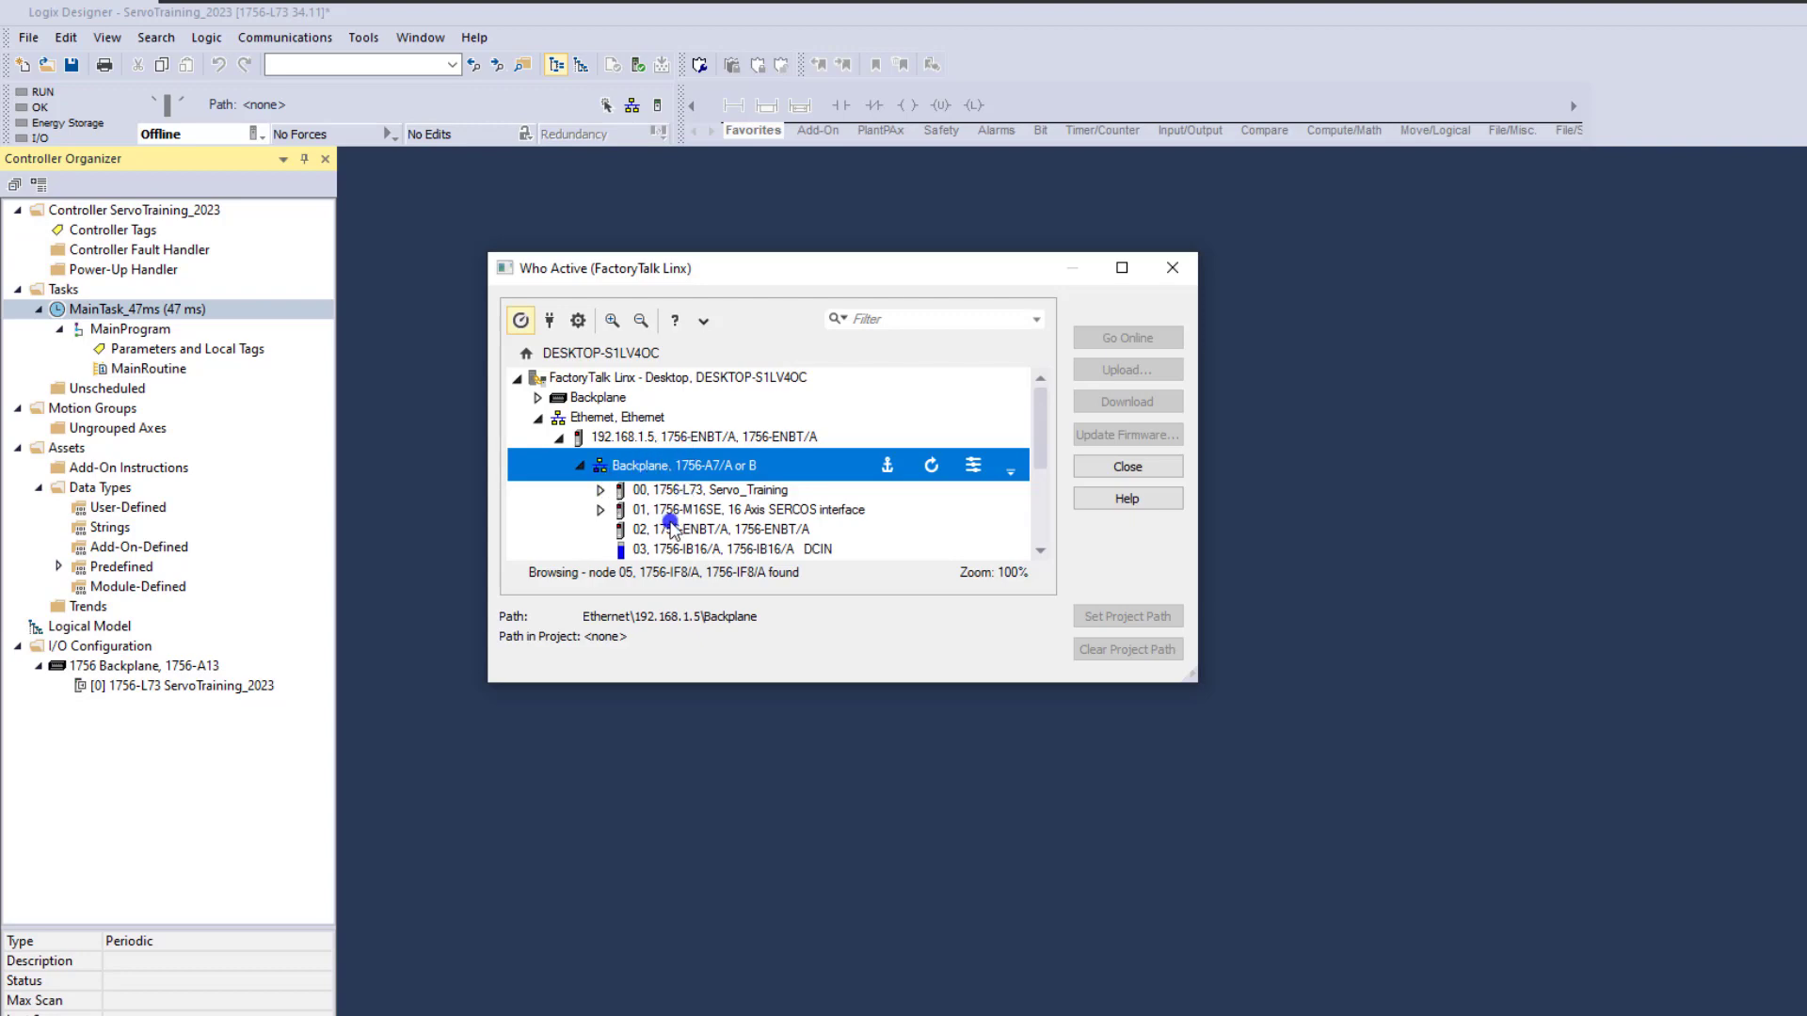
click(828, 487)
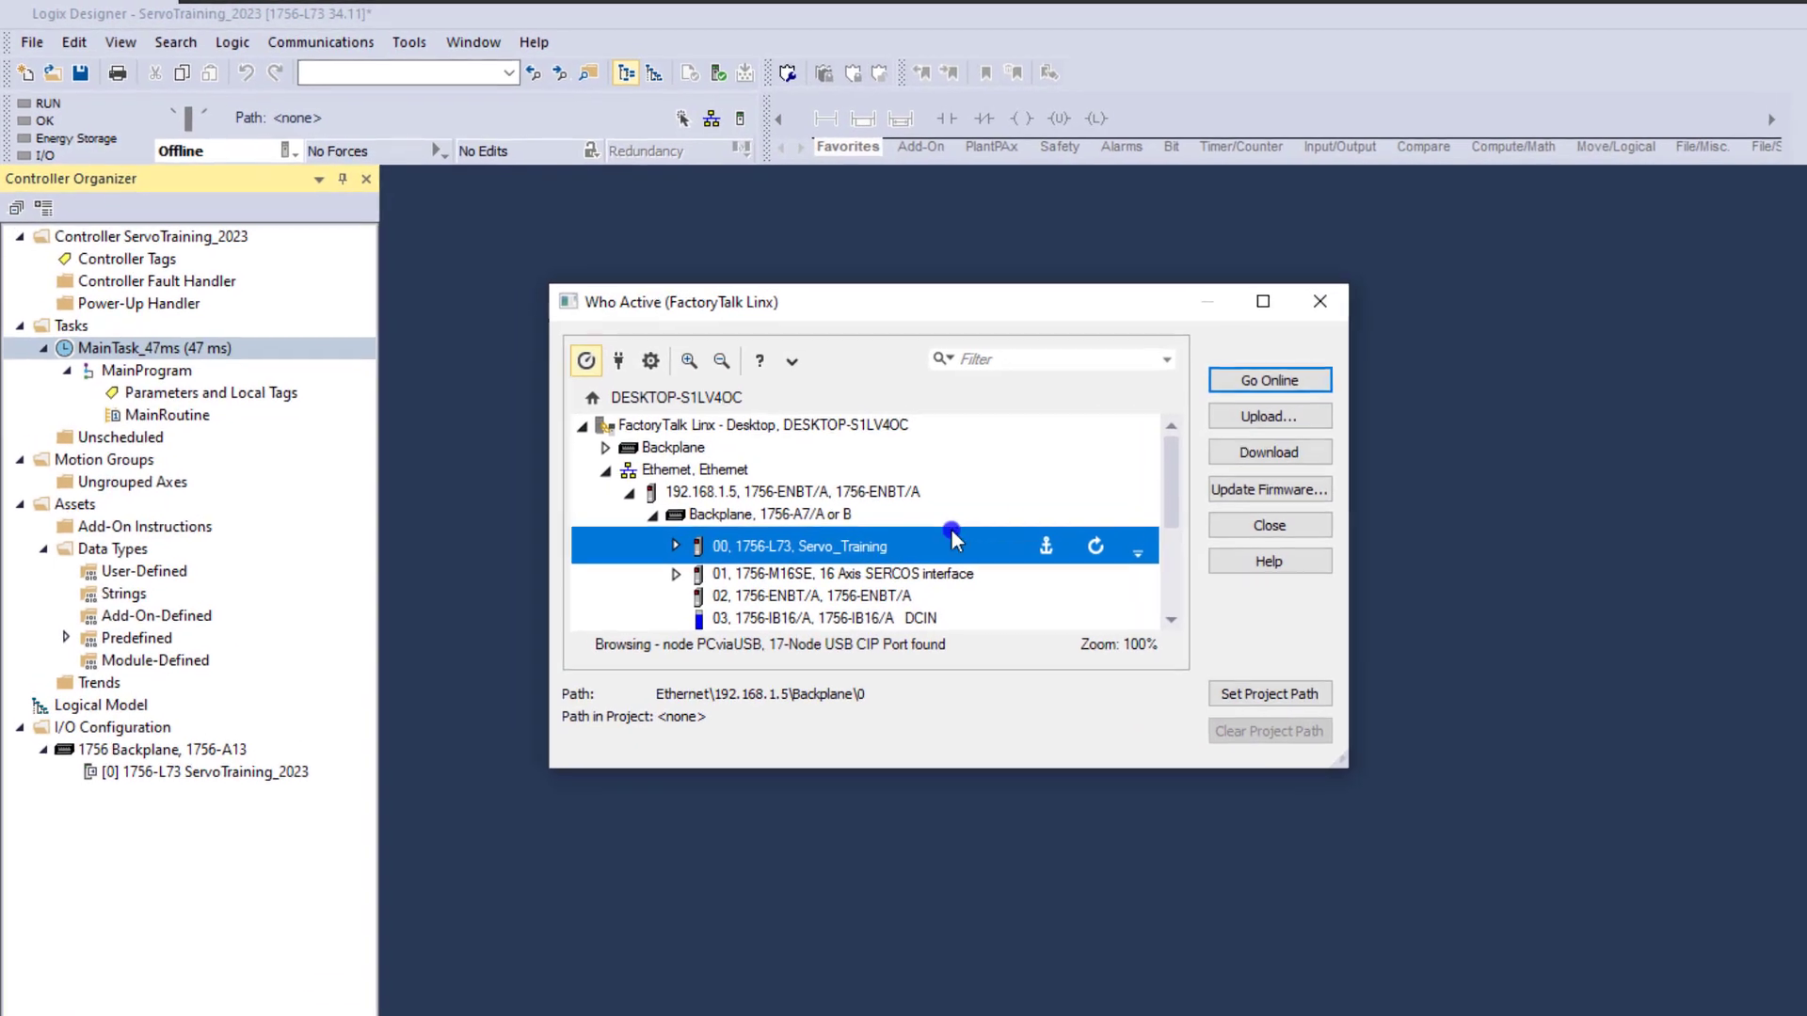
click(1242, 452)
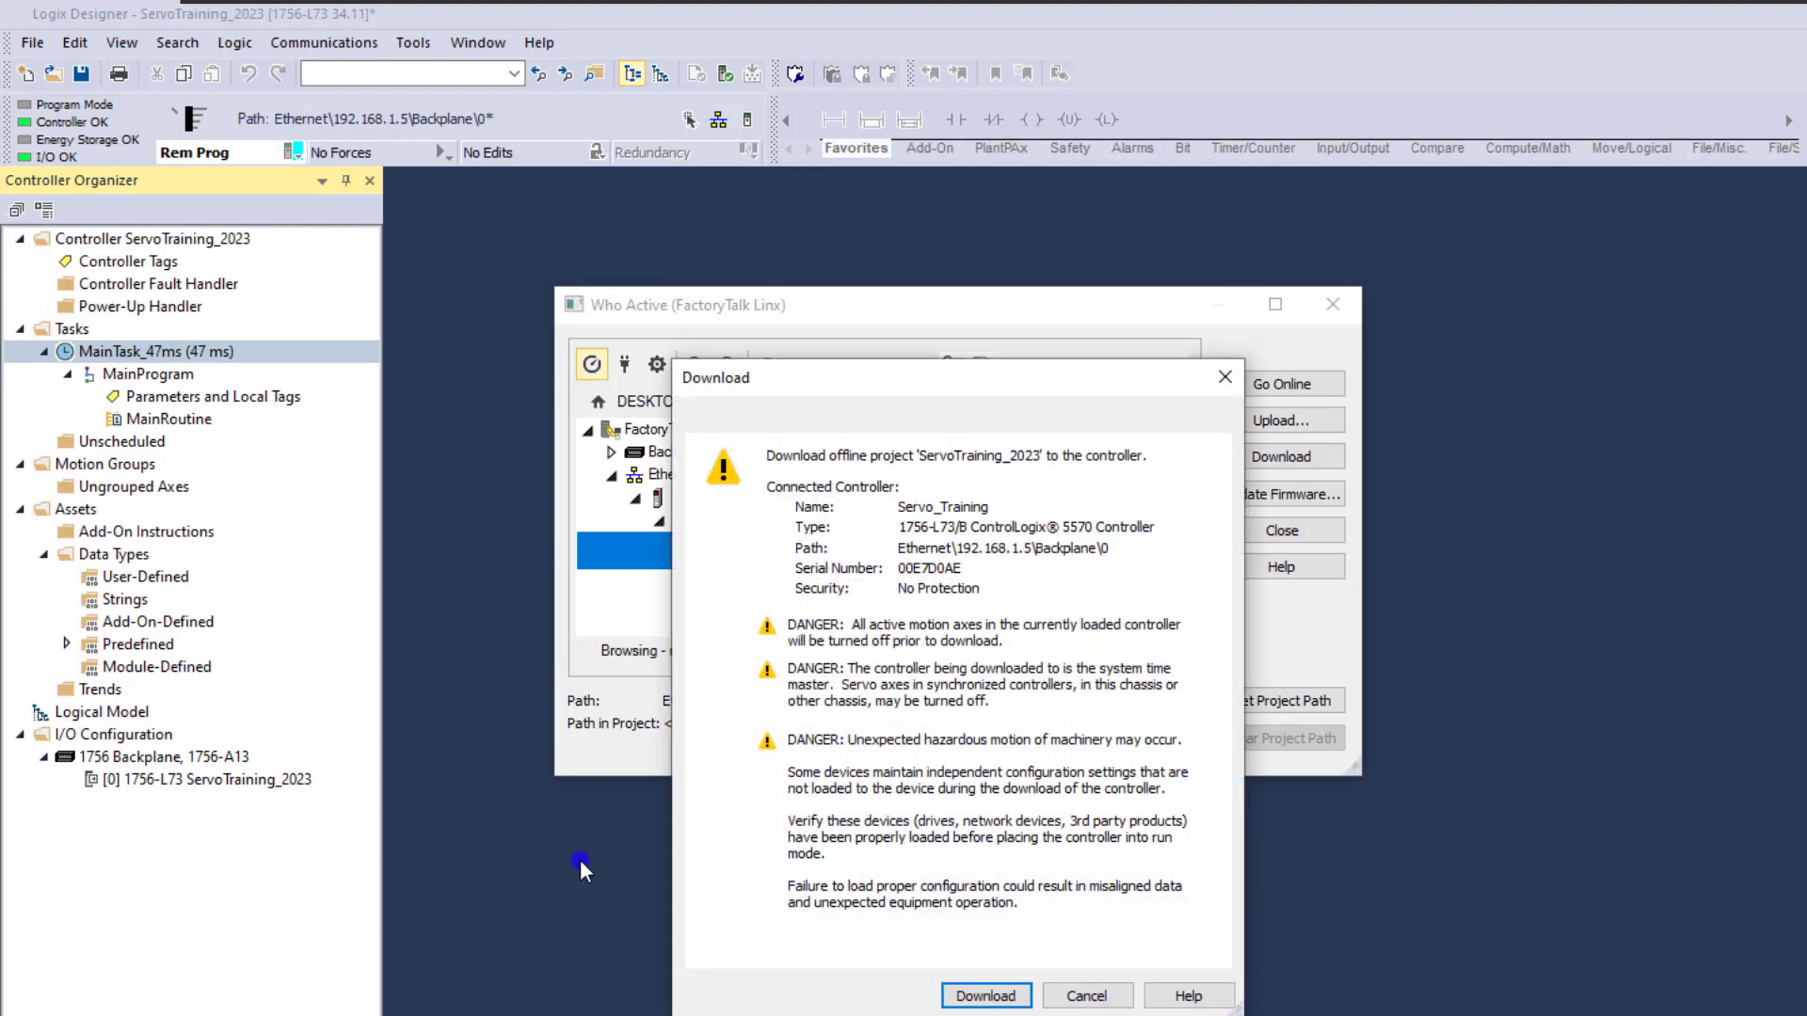
click(948, 1000)
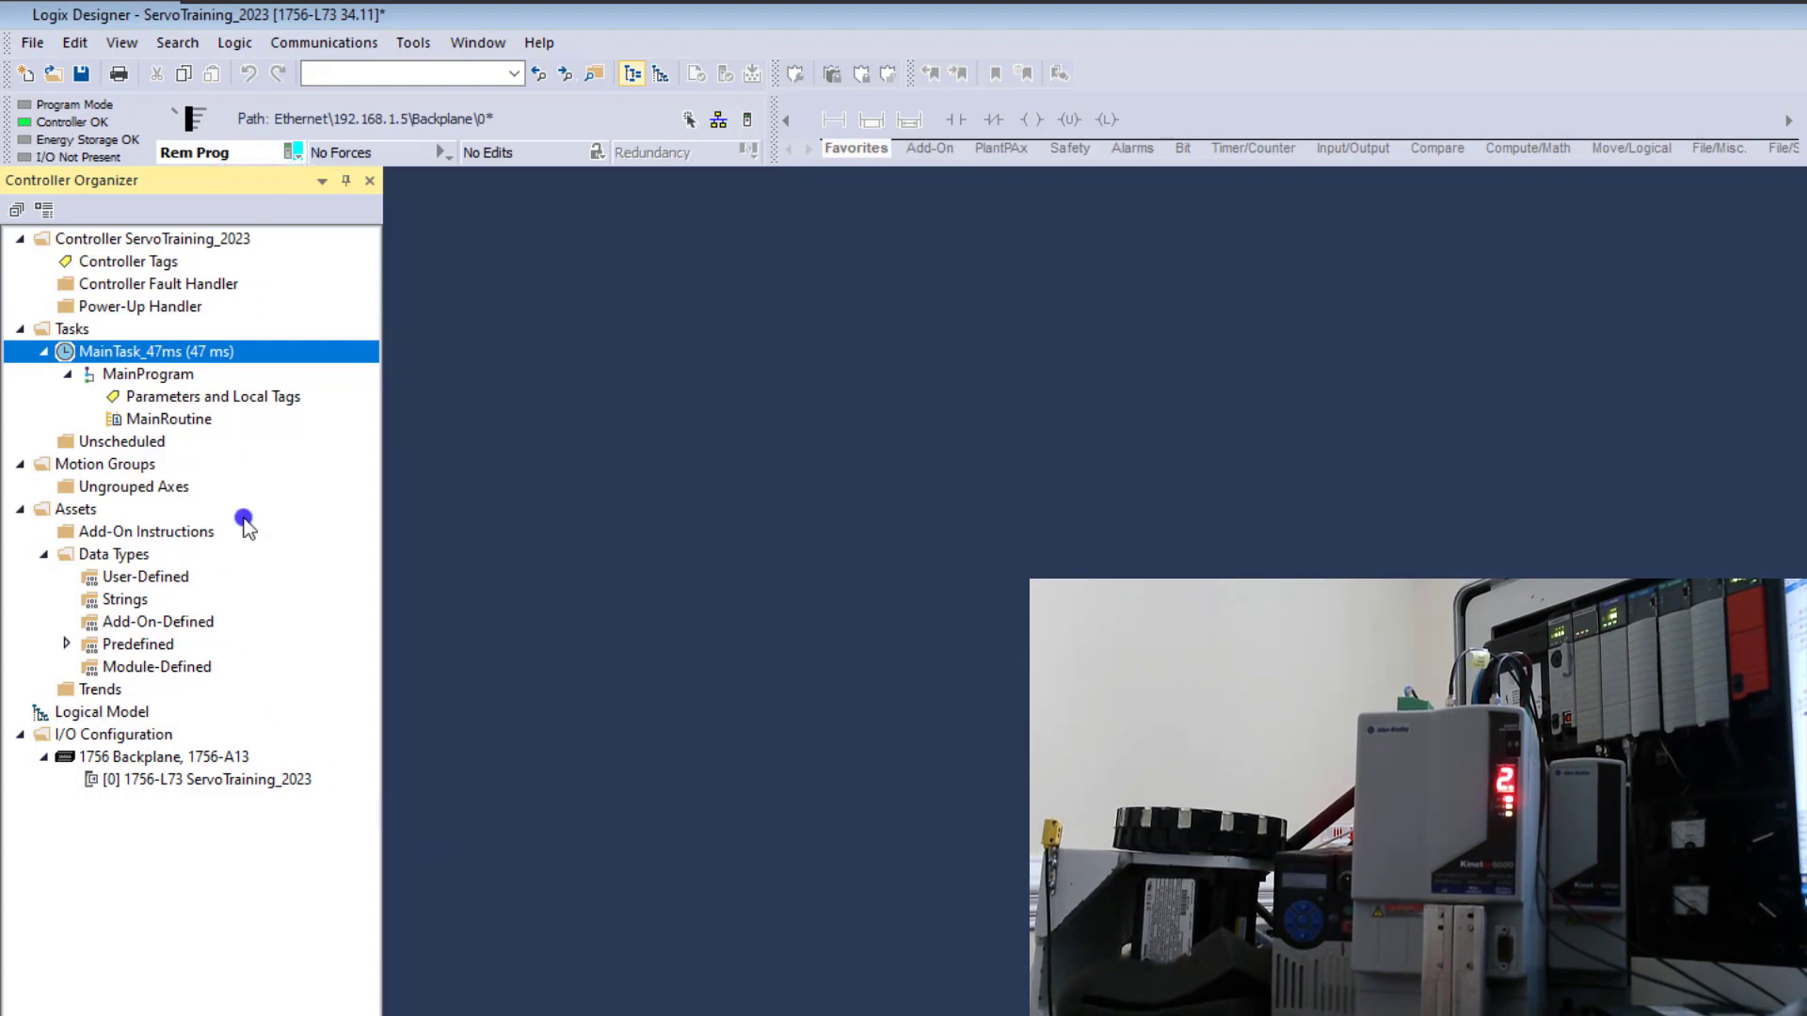
Discover the modules on the 1756 backplane and create the slot 2 1756-ENBT online with the name Ethernet
click(216, 759)
right_click(217, 758)
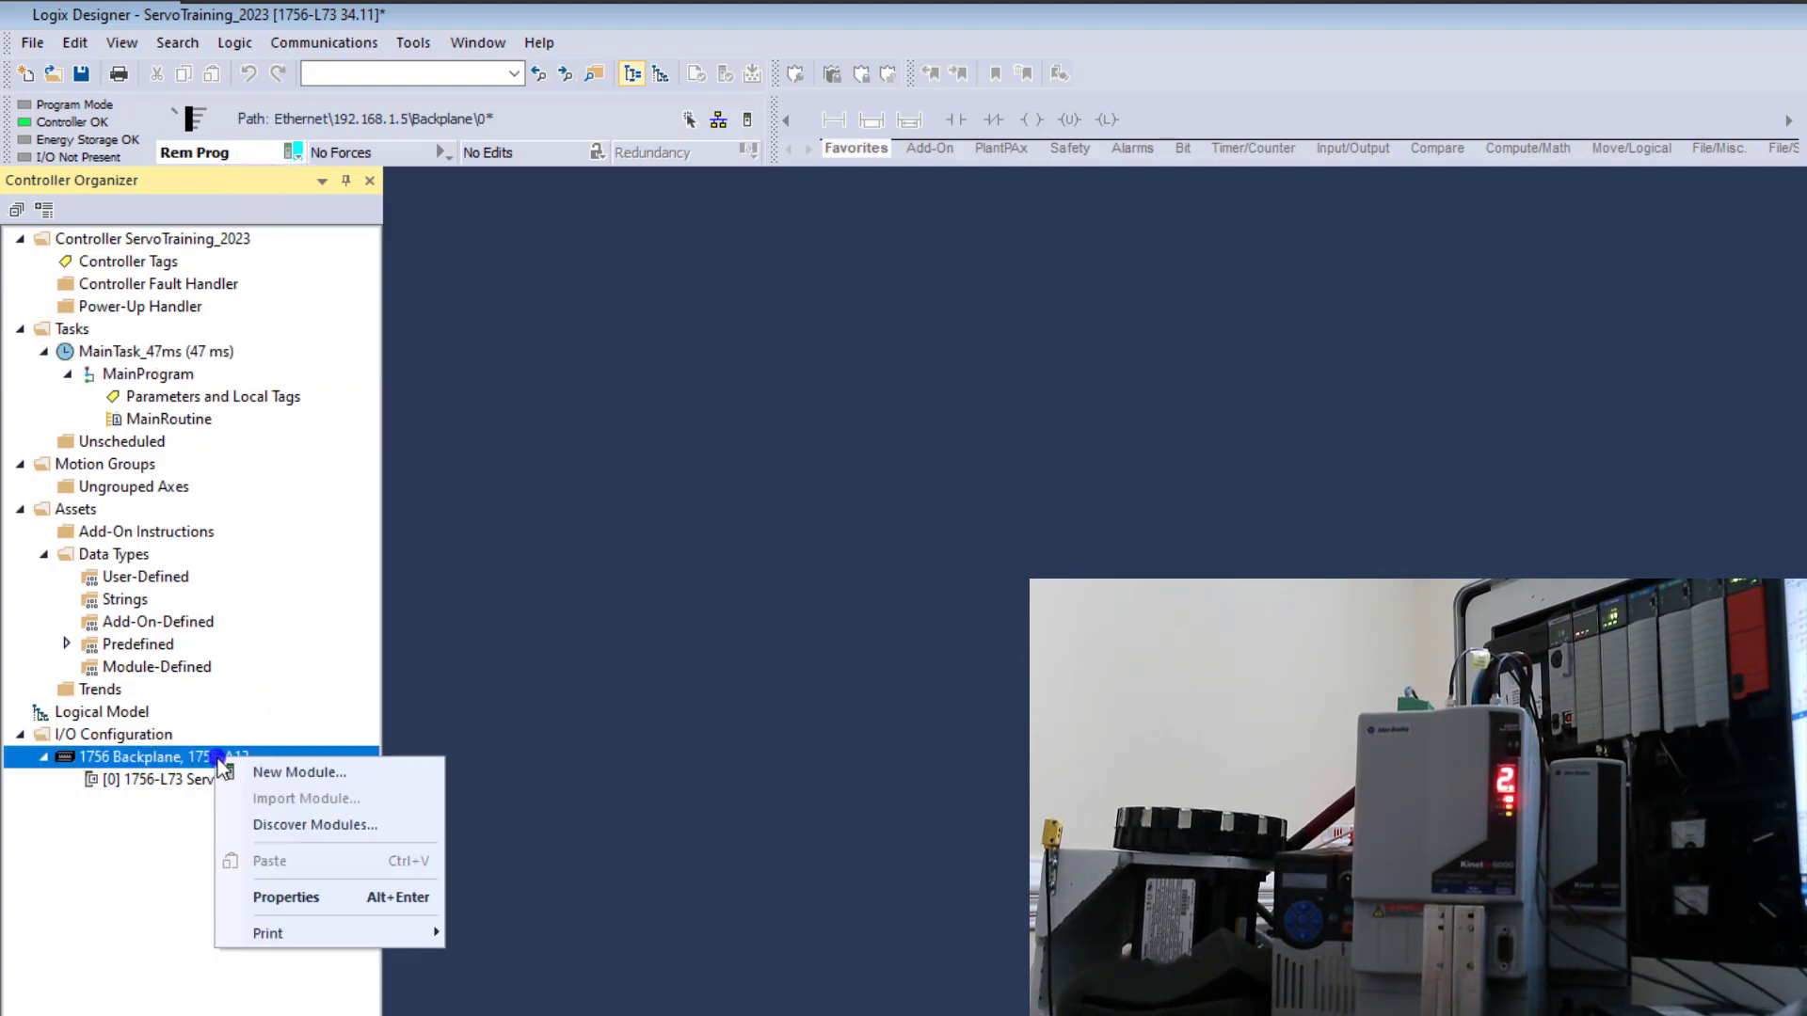
click(299, 830)
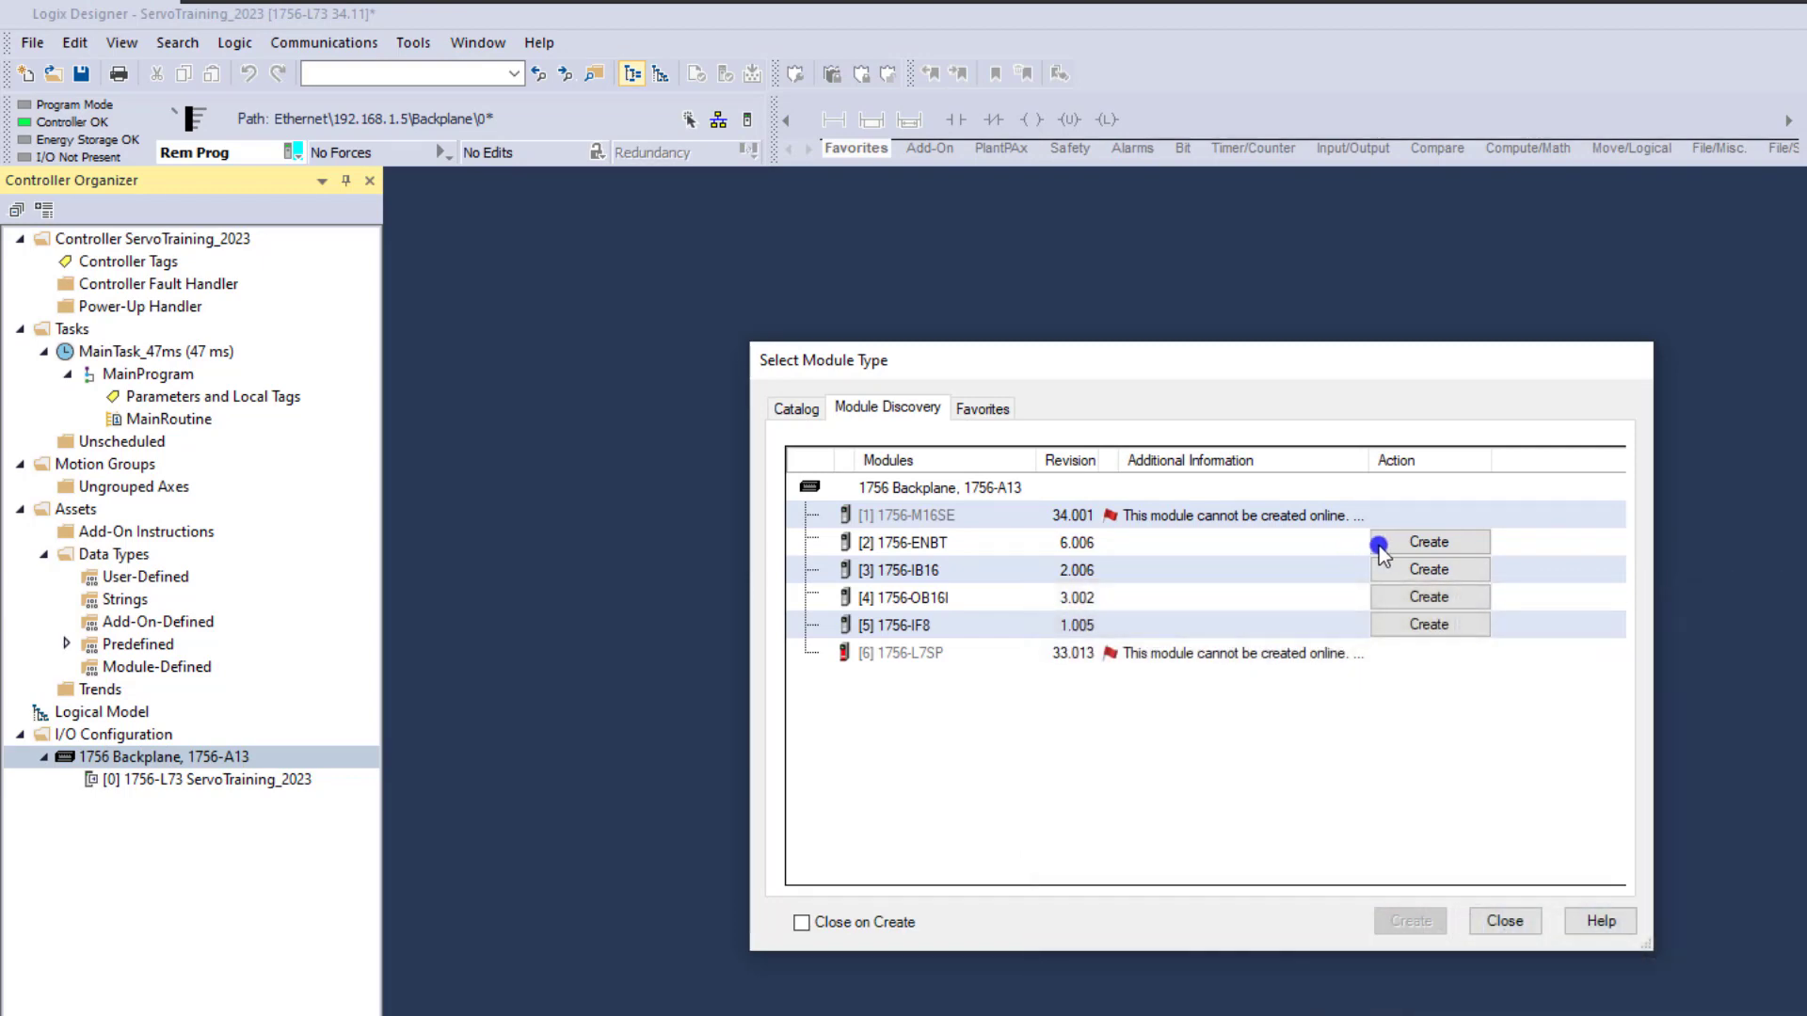
click(1411, 542)
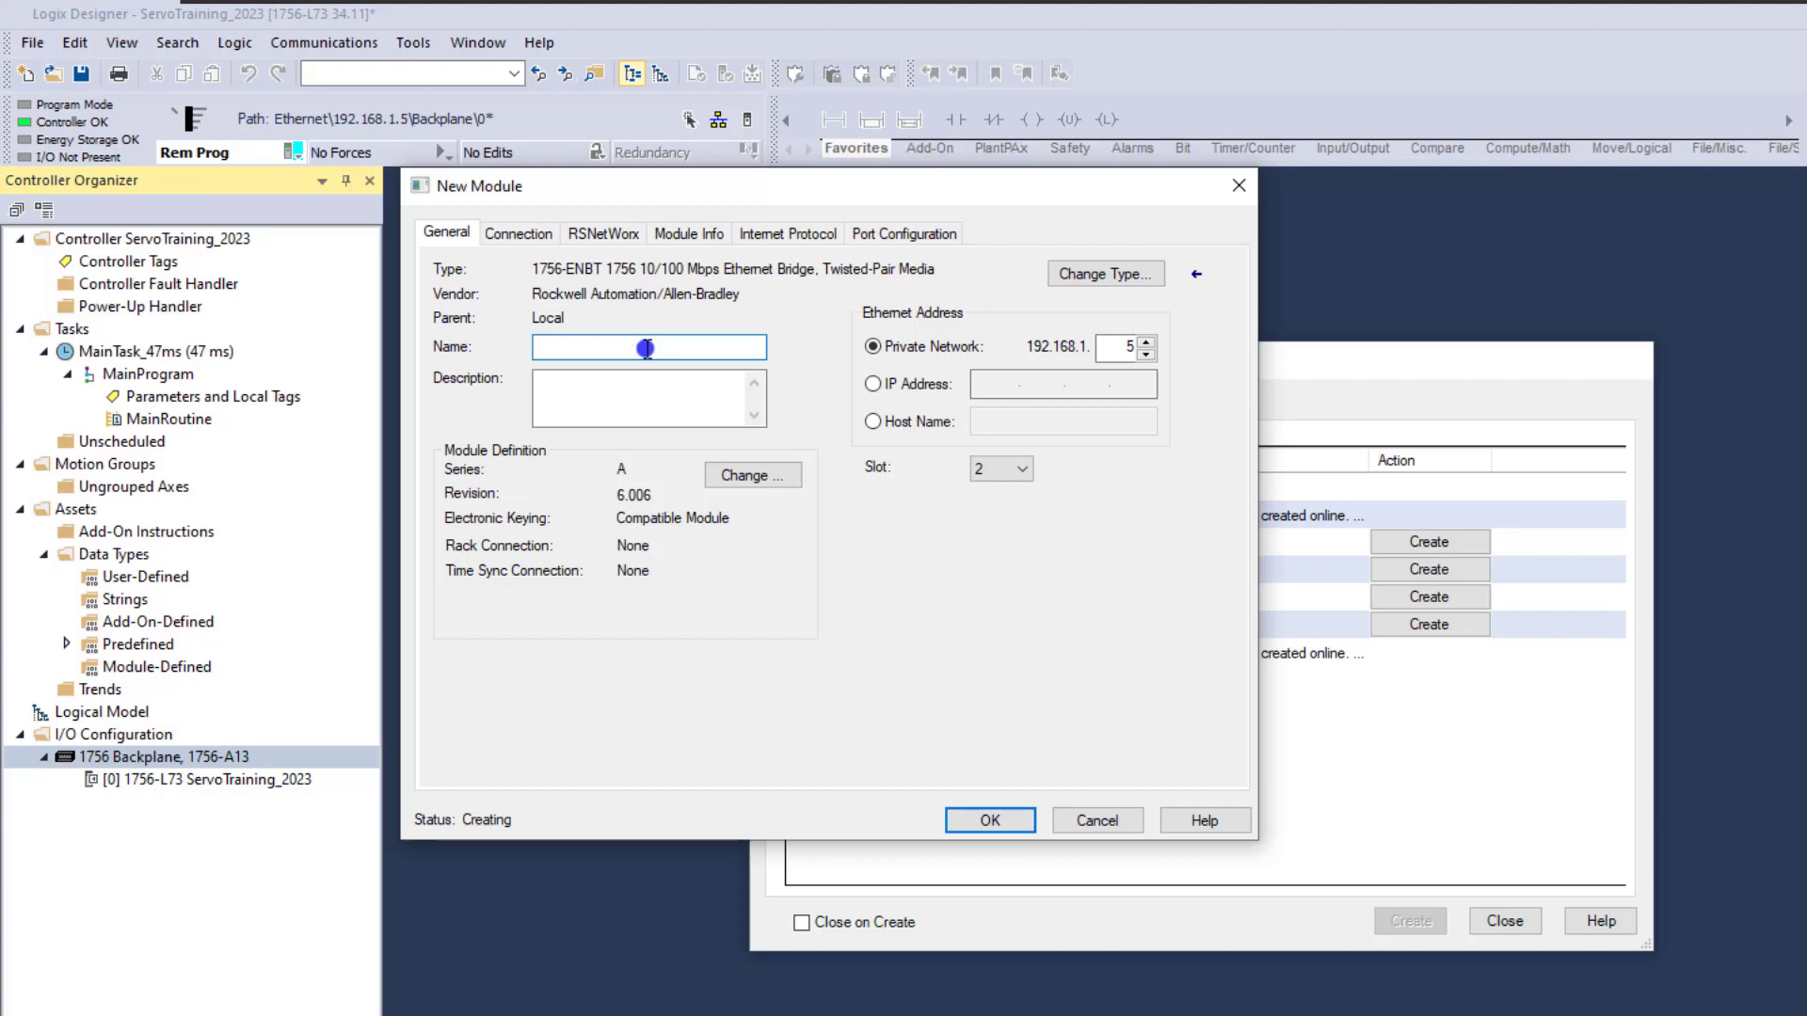
text(Ethernet)
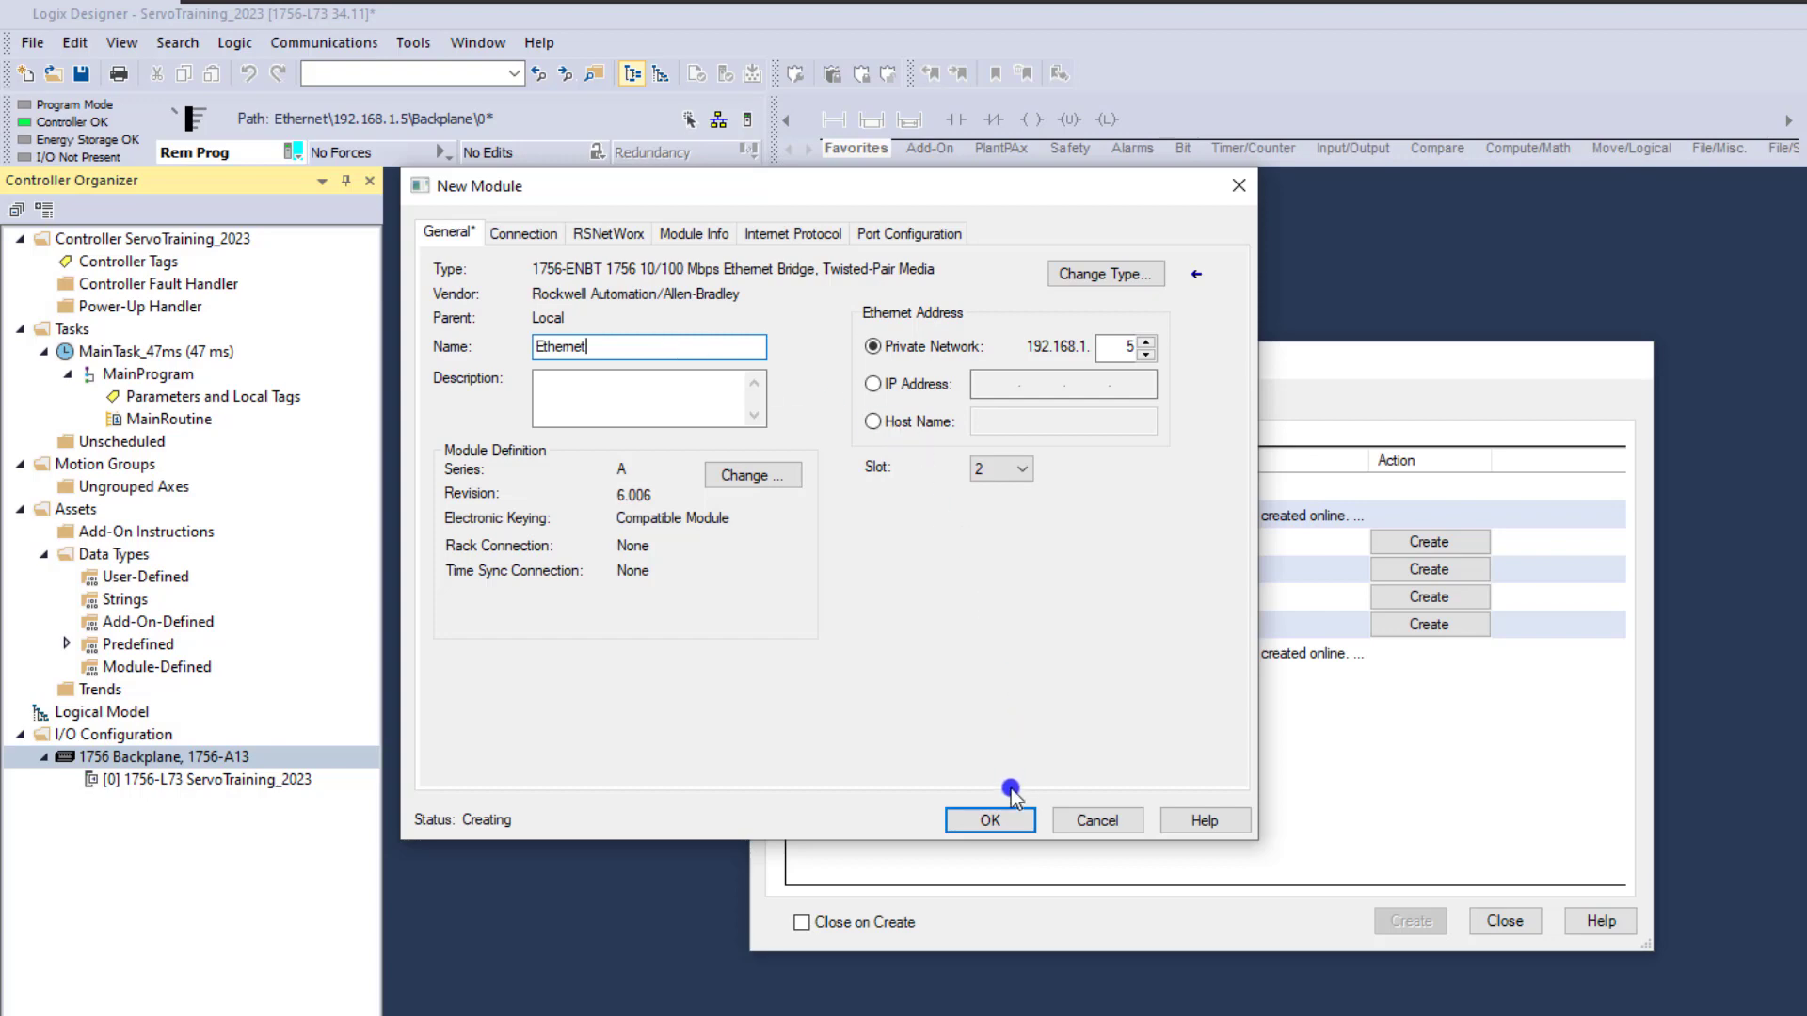
click(998, 818)
click(811, 633)
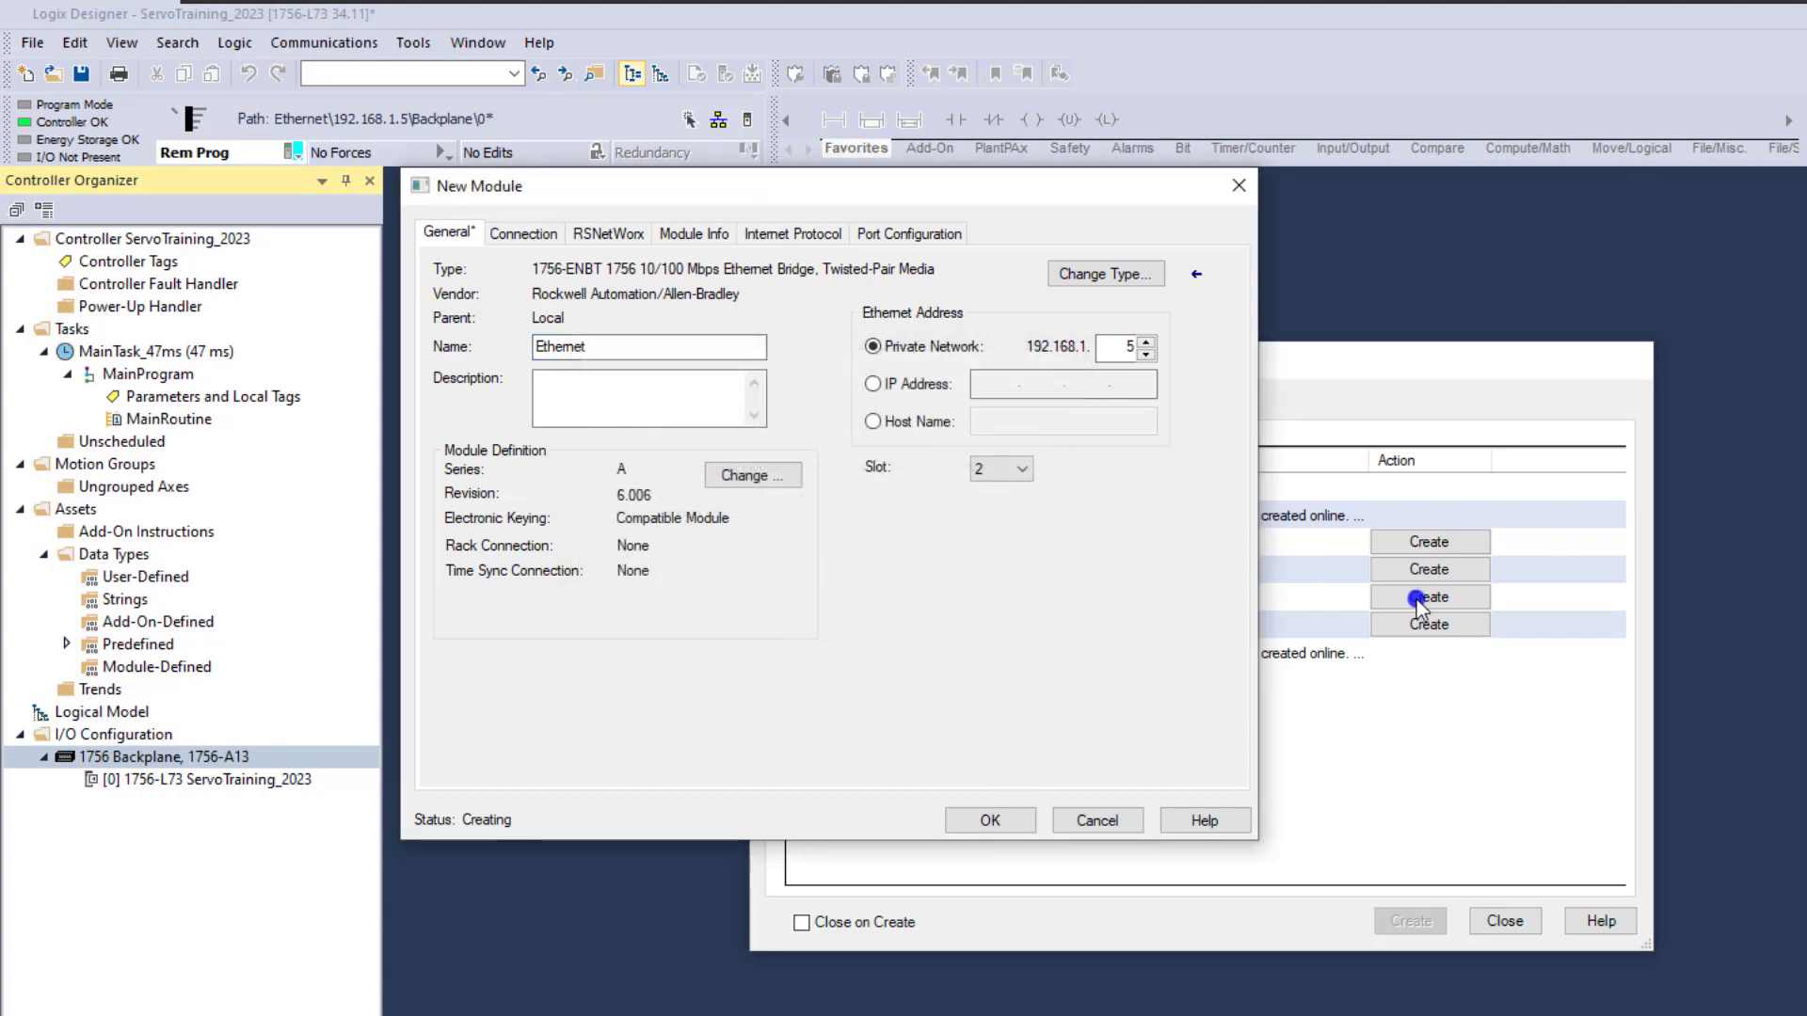
Create the discovered 1756-IB16 module in slot 3 online with the name DigitalInput
click(1417, 570)
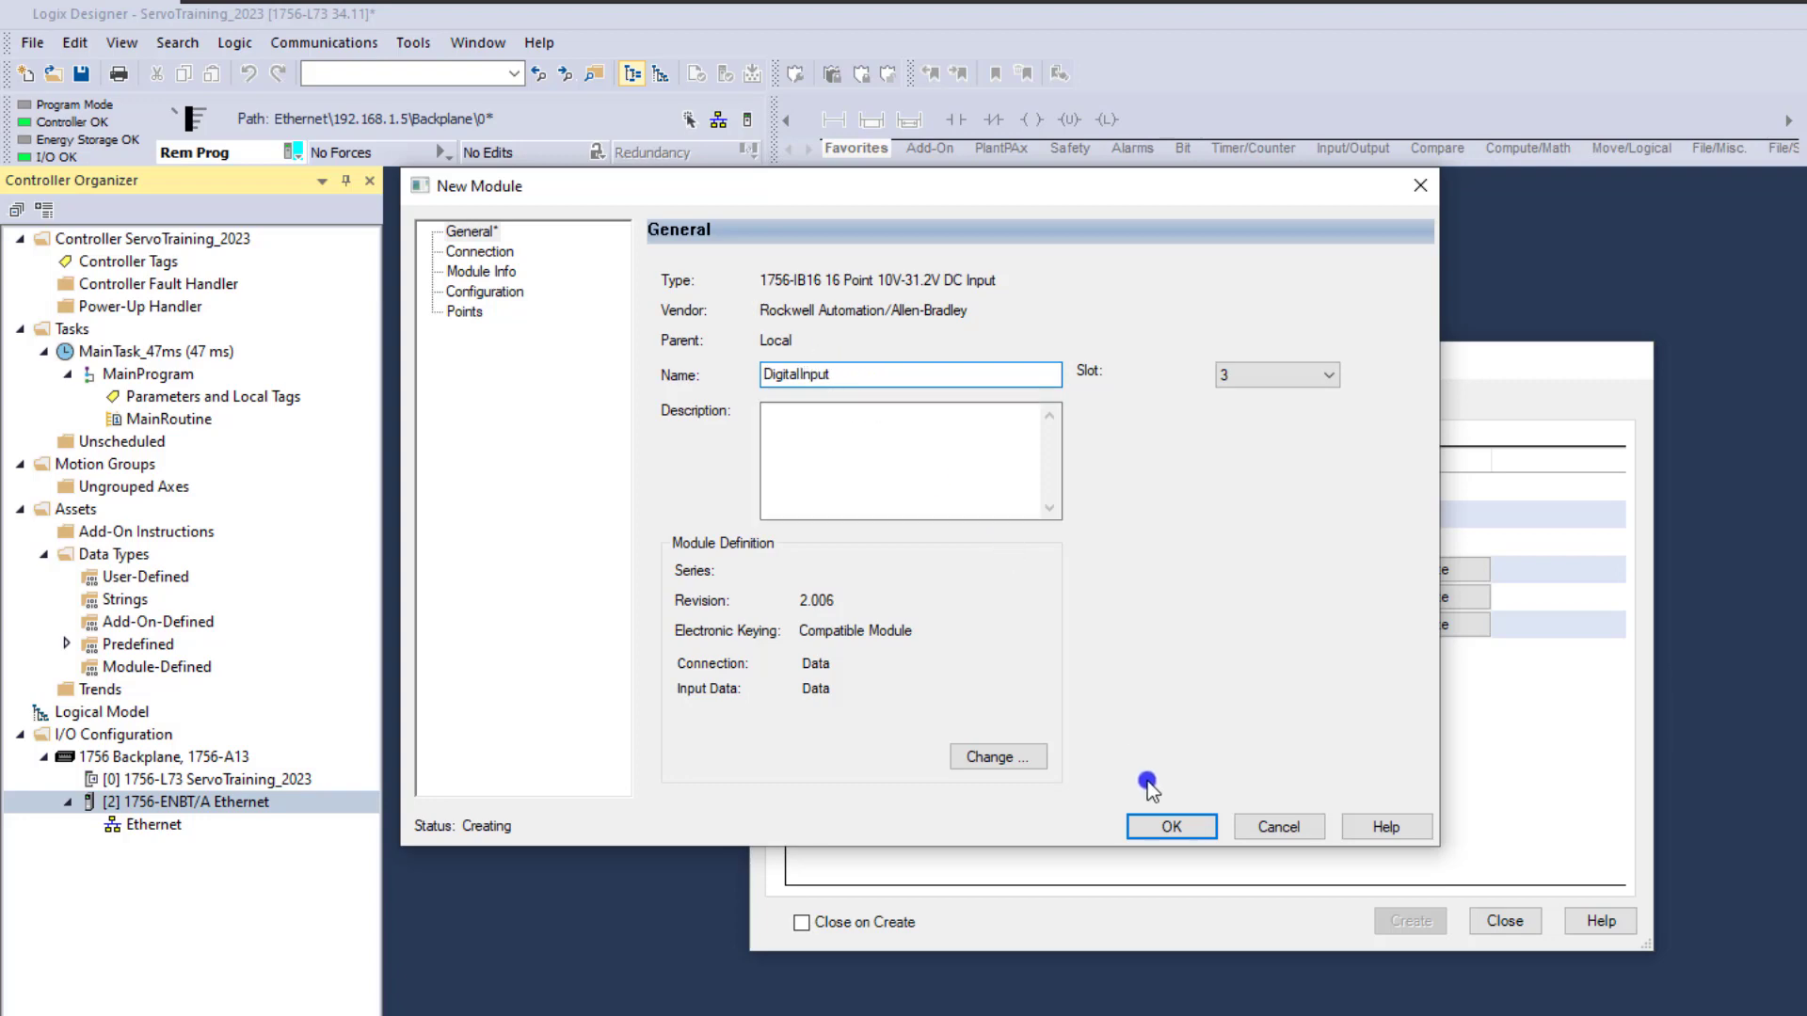
drag(861, 379, 749, 393)
key(ctrl+c)
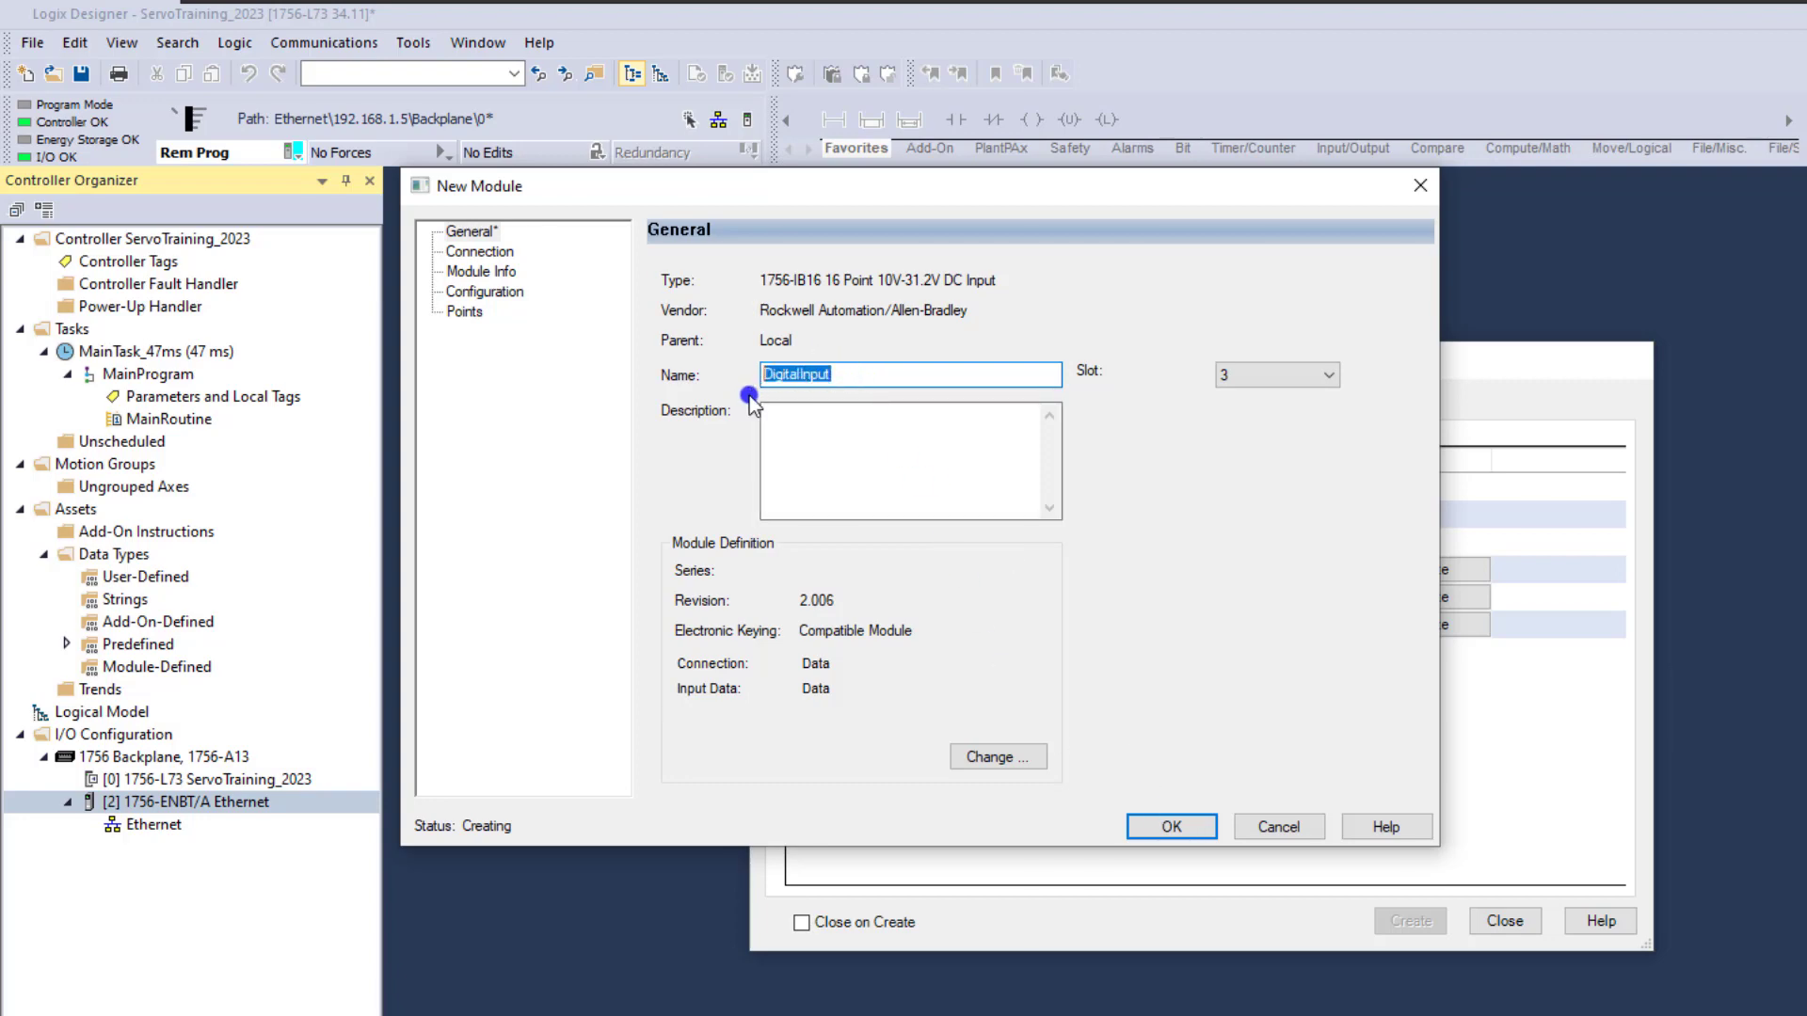
click(1163, 828)
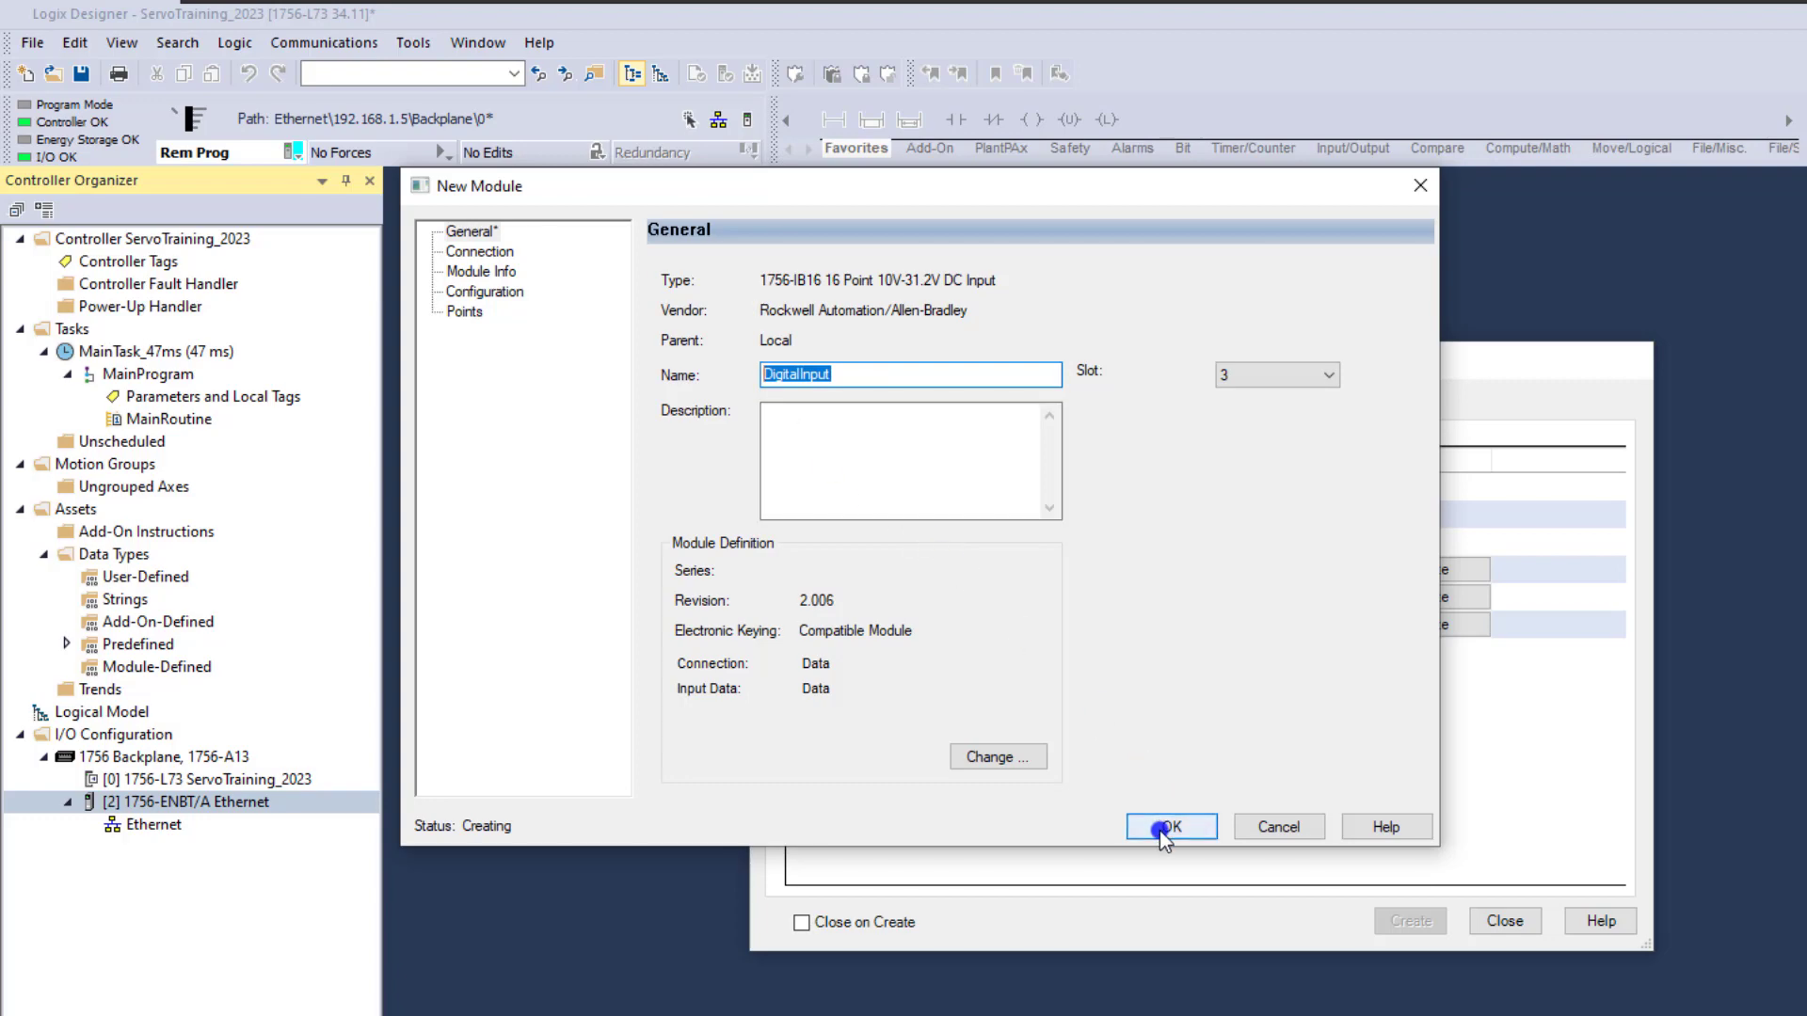
click(962, 640)
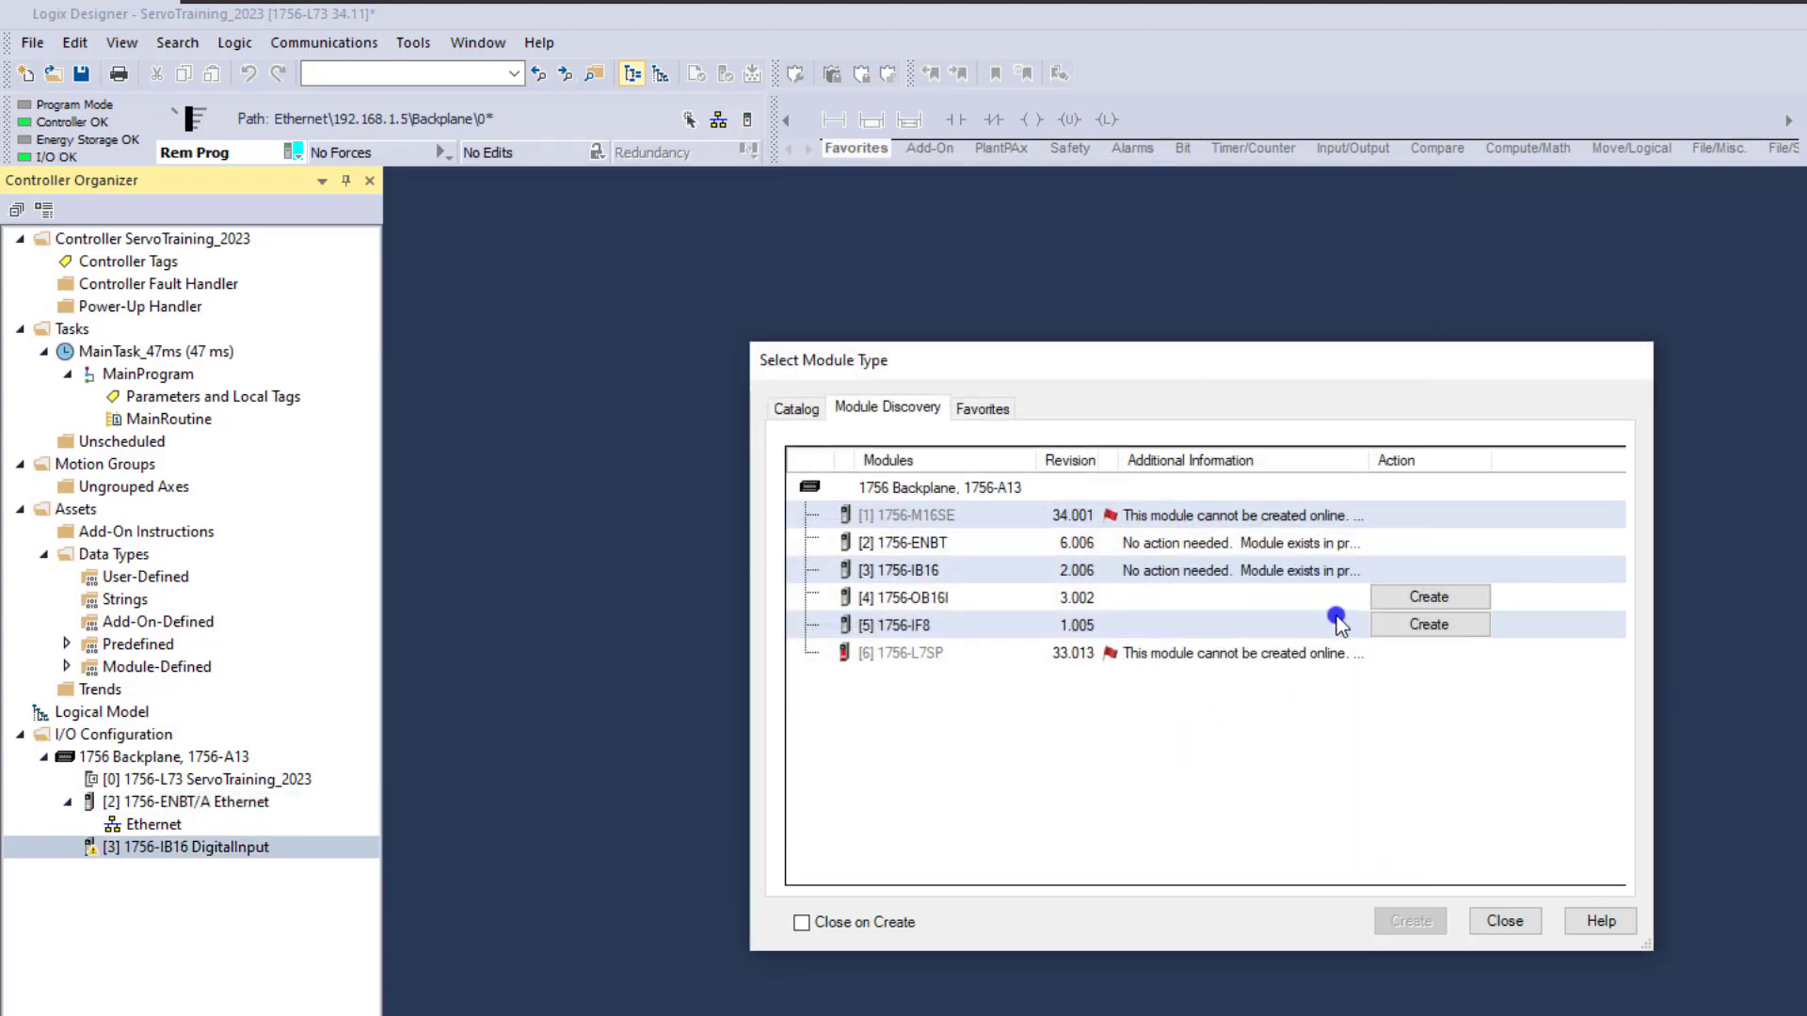
Create the discovered 1756-OB16I module in slot 4 online with the name DigitalOutput
click(1412, 597)
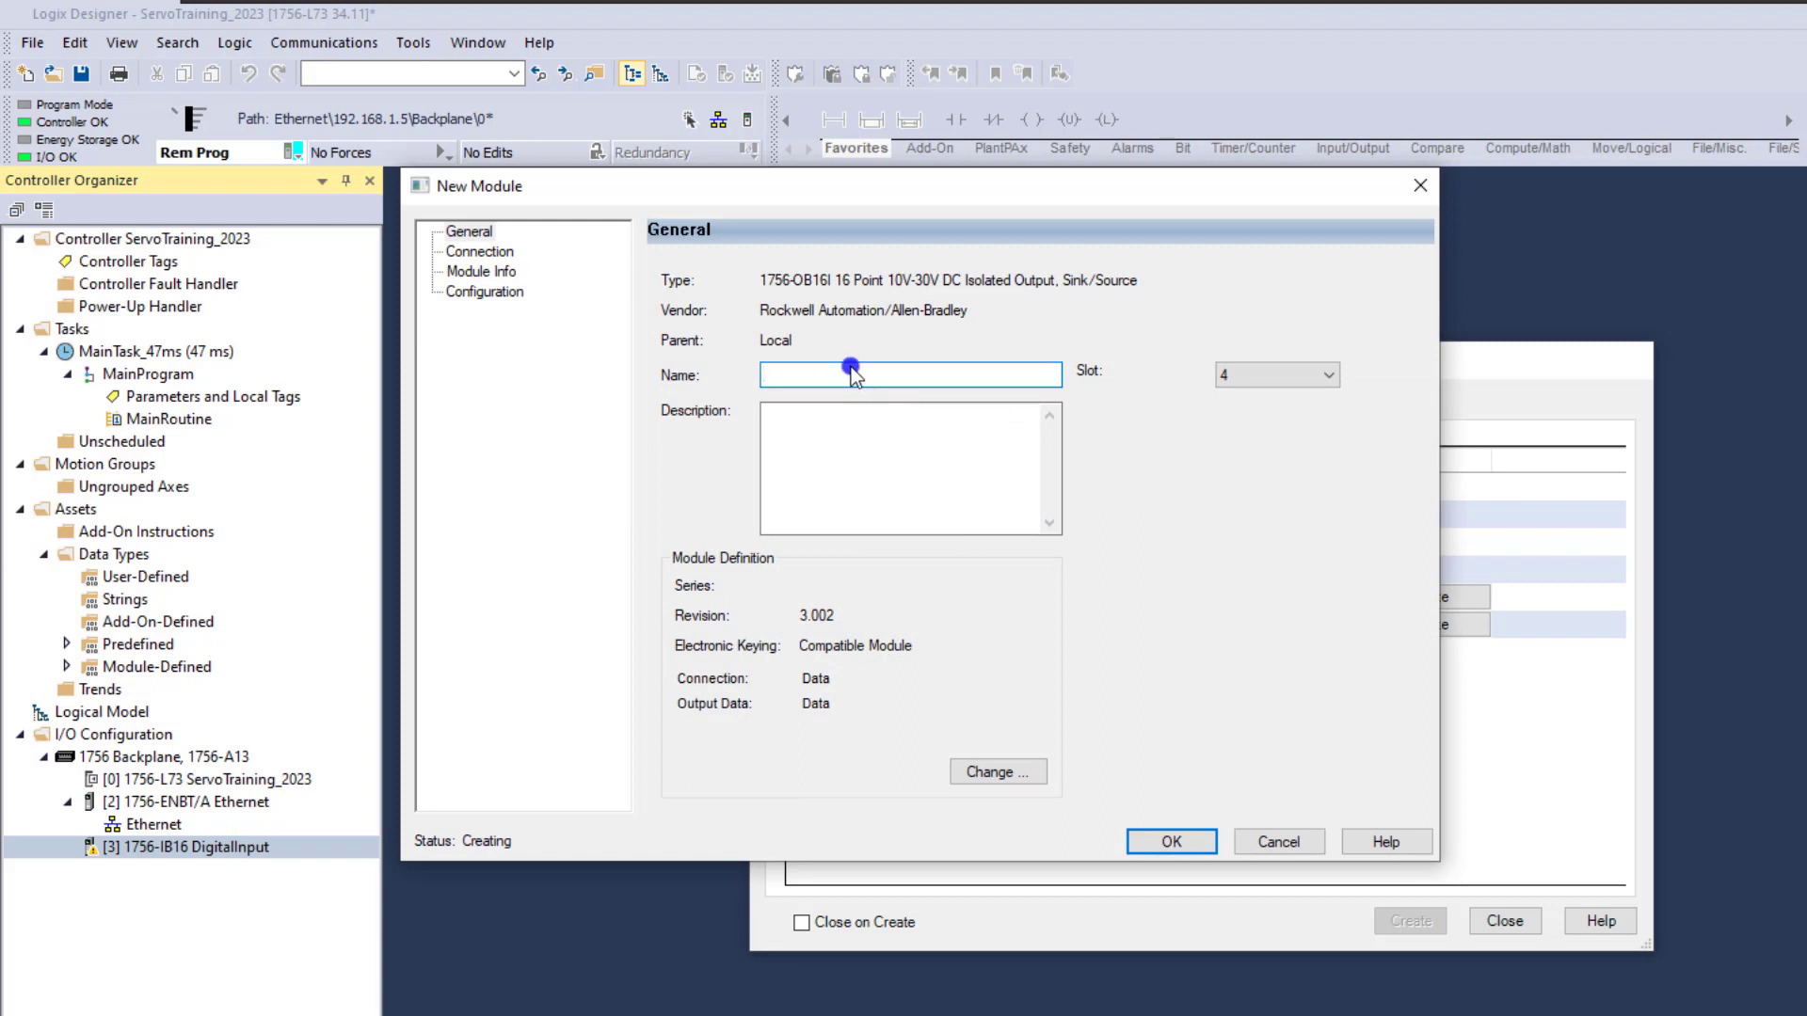
key(ctrl+v)
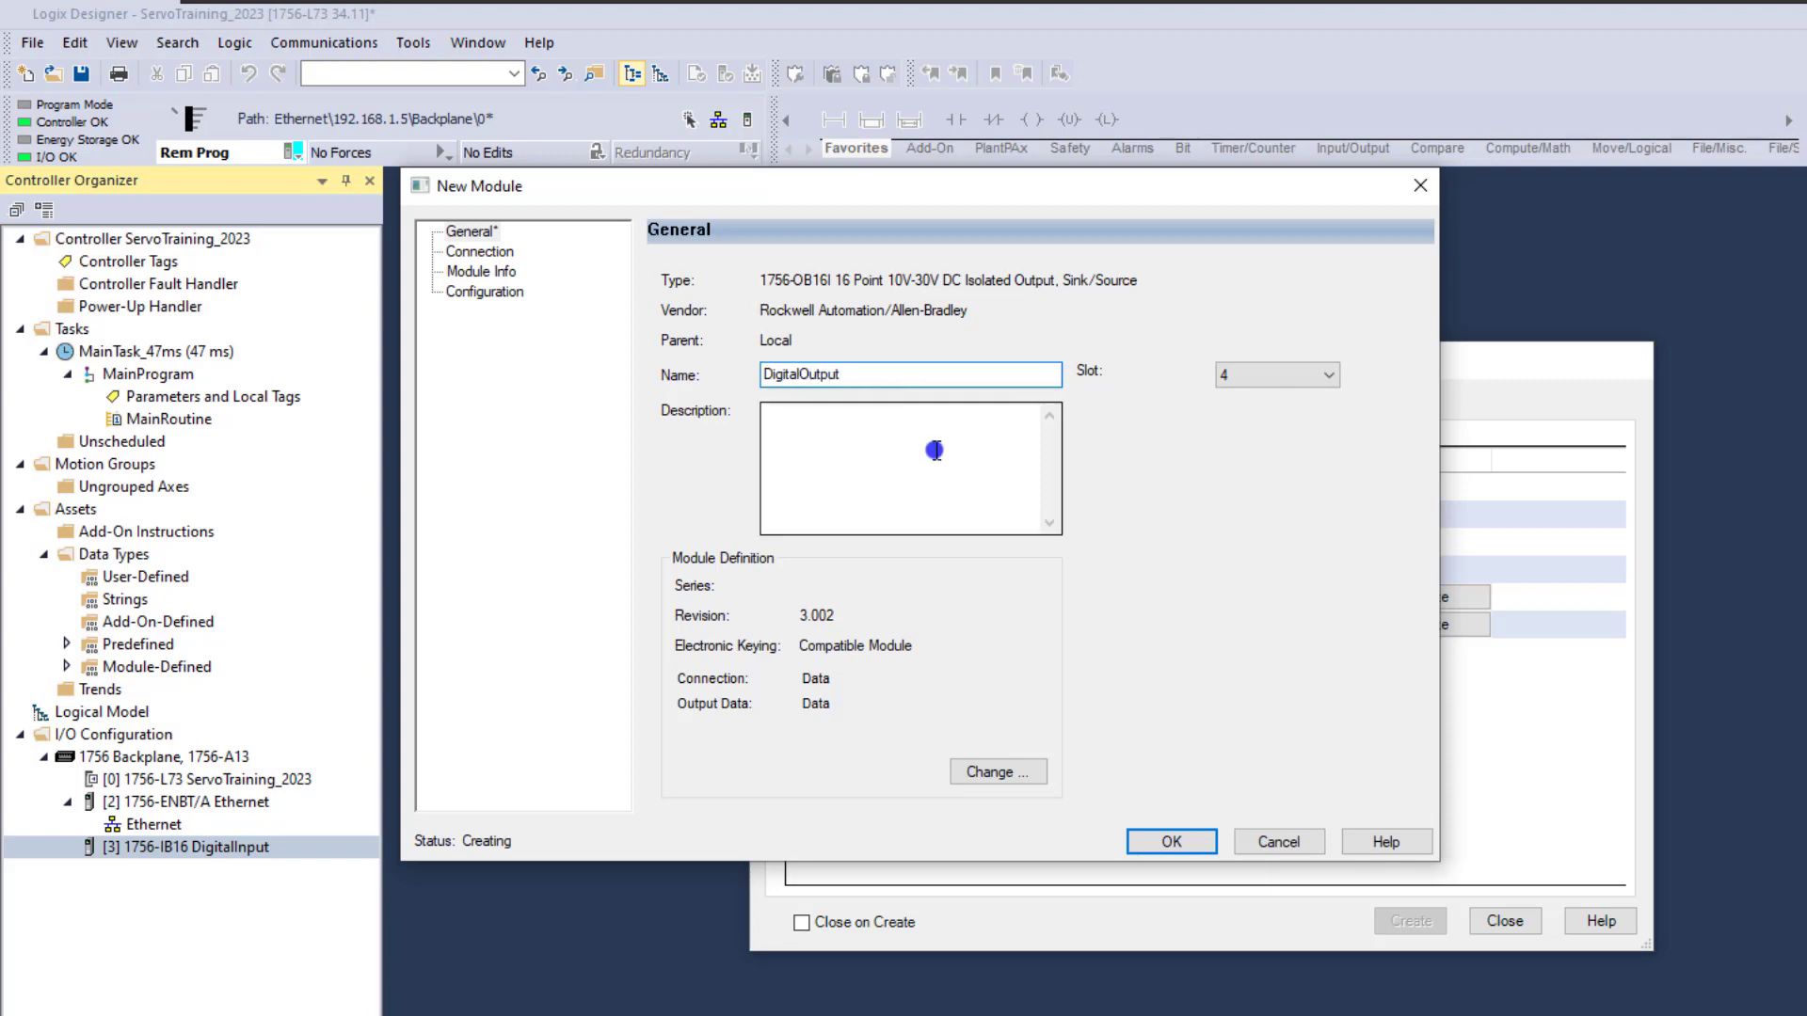
click(1167, 841)
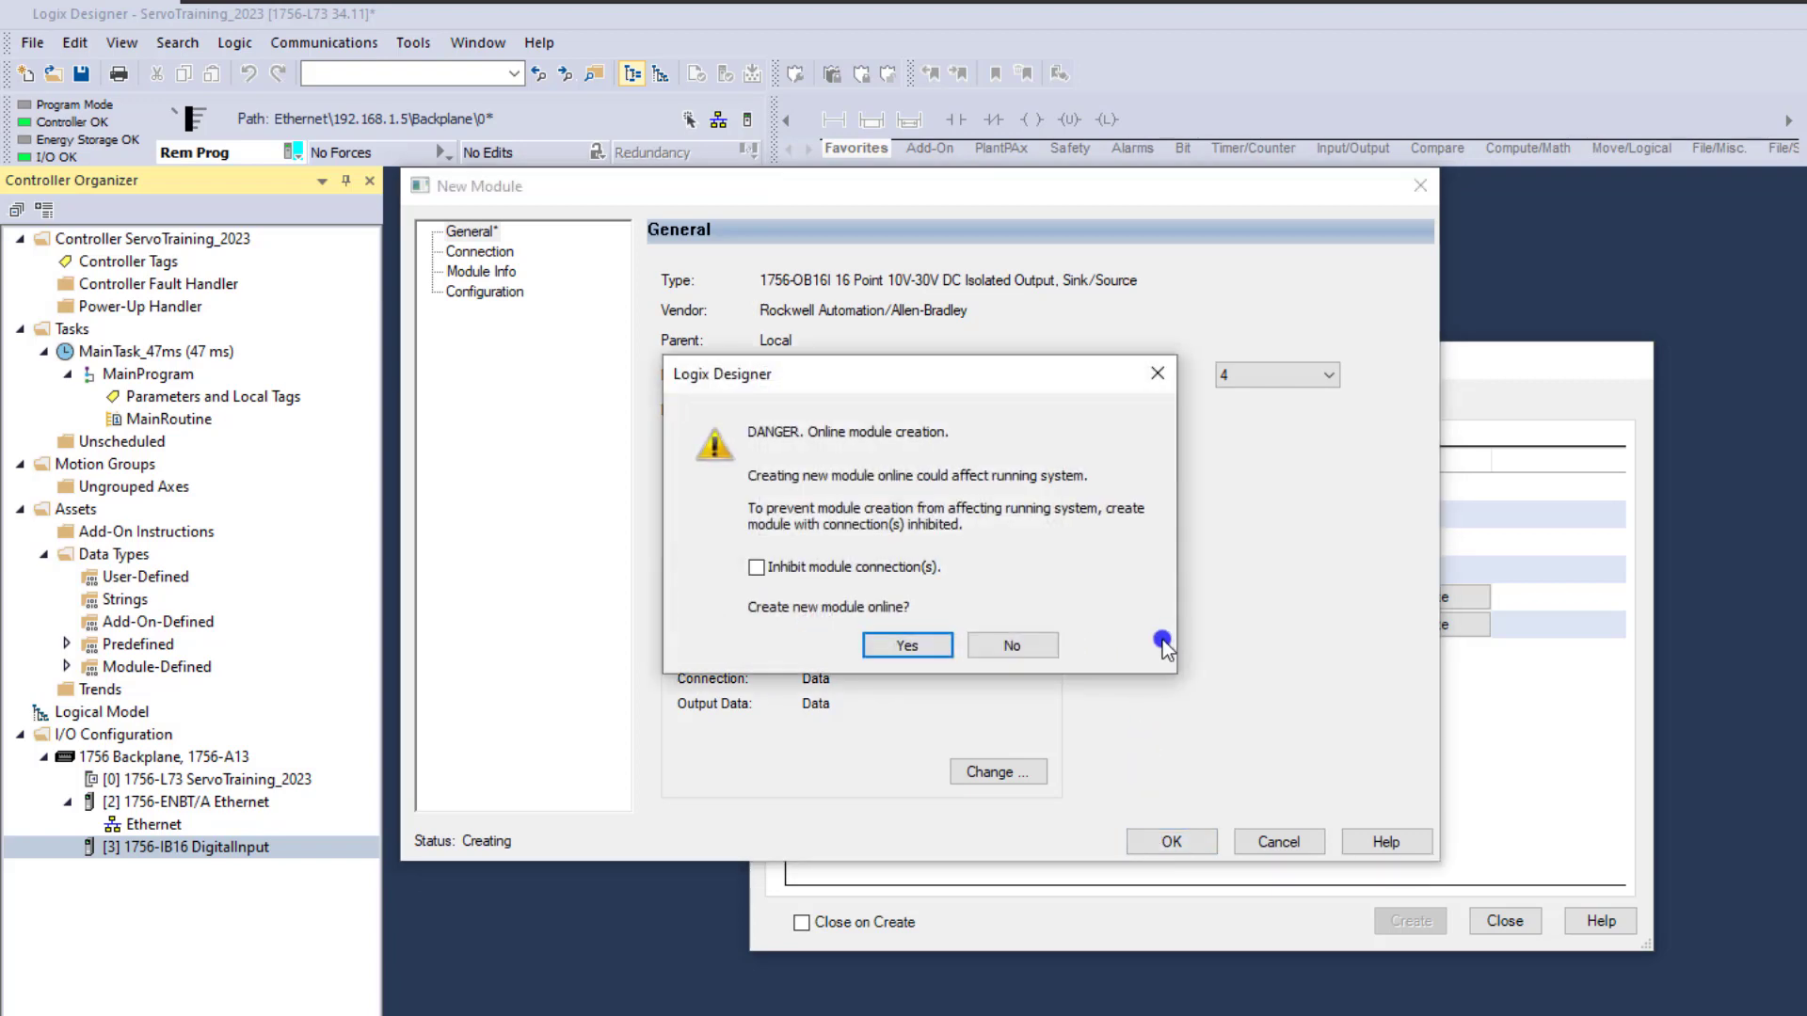
click(906, 644)
Create the discovered 1756-IF8 module in slot 5 online with the name AnalogIO and finish module discovery
click(1422, 628)
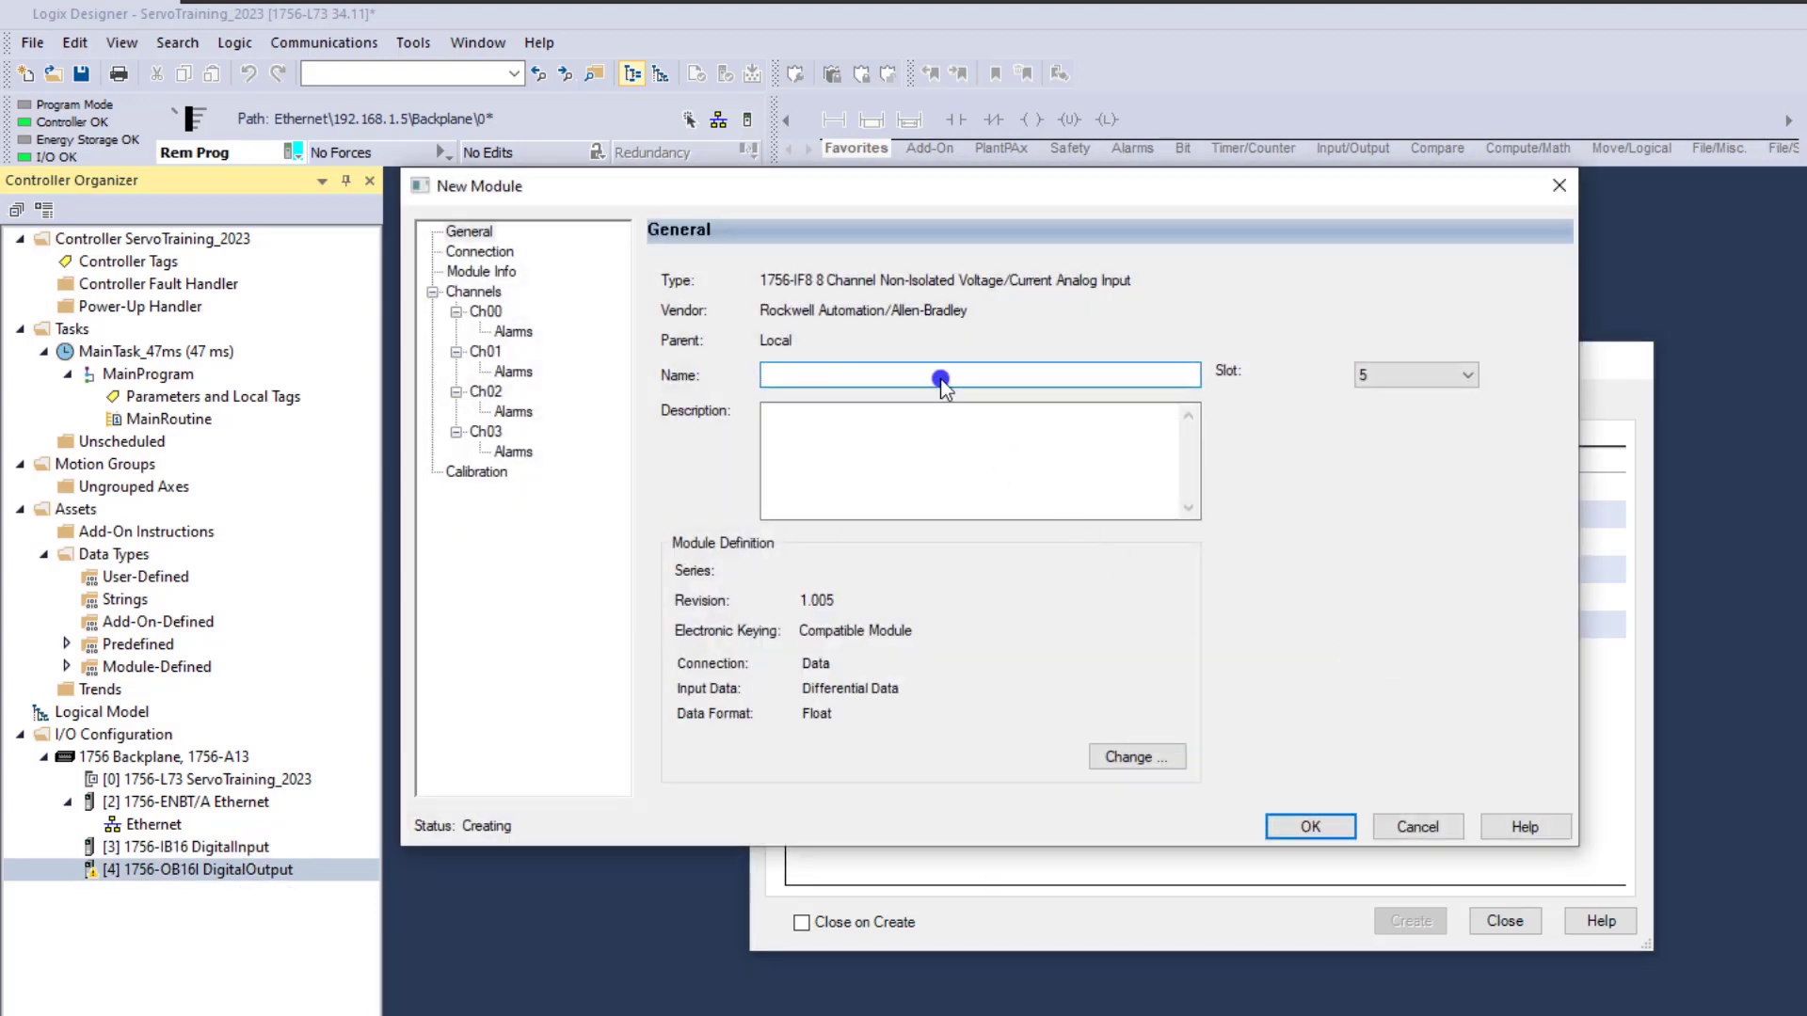
click(942, 376)
click(1304, 829)
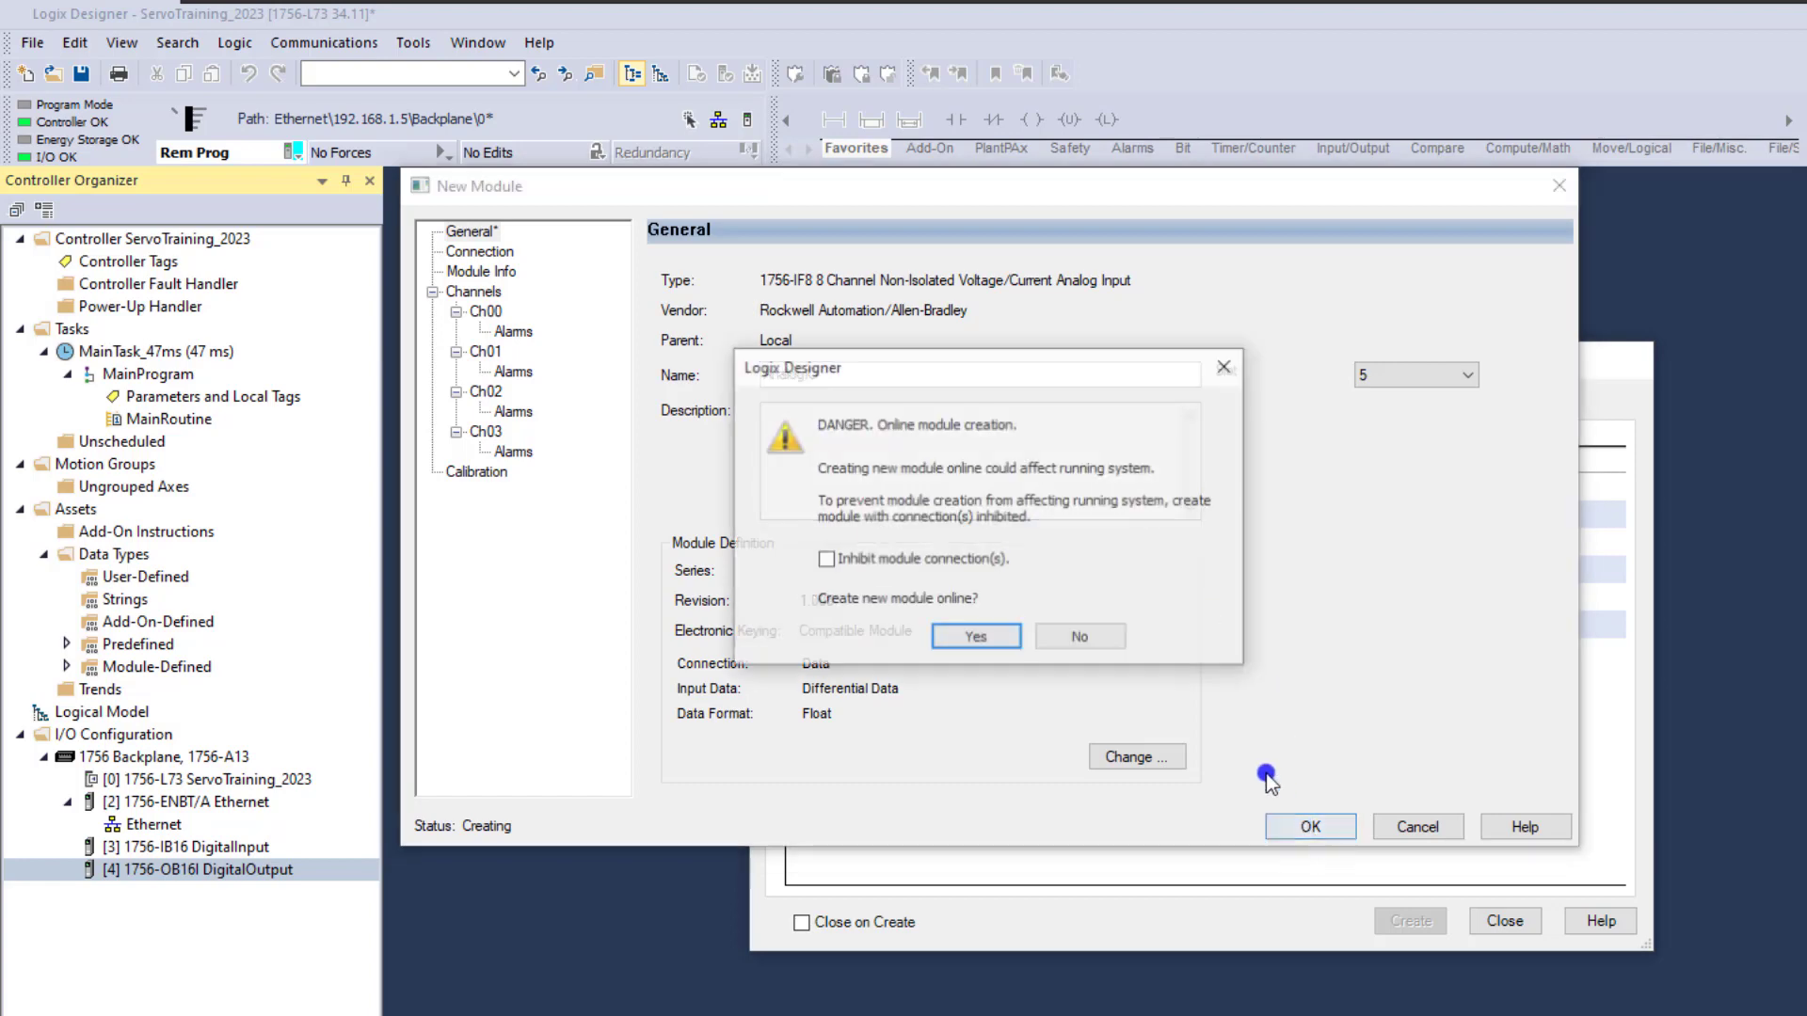
click(969, 636)
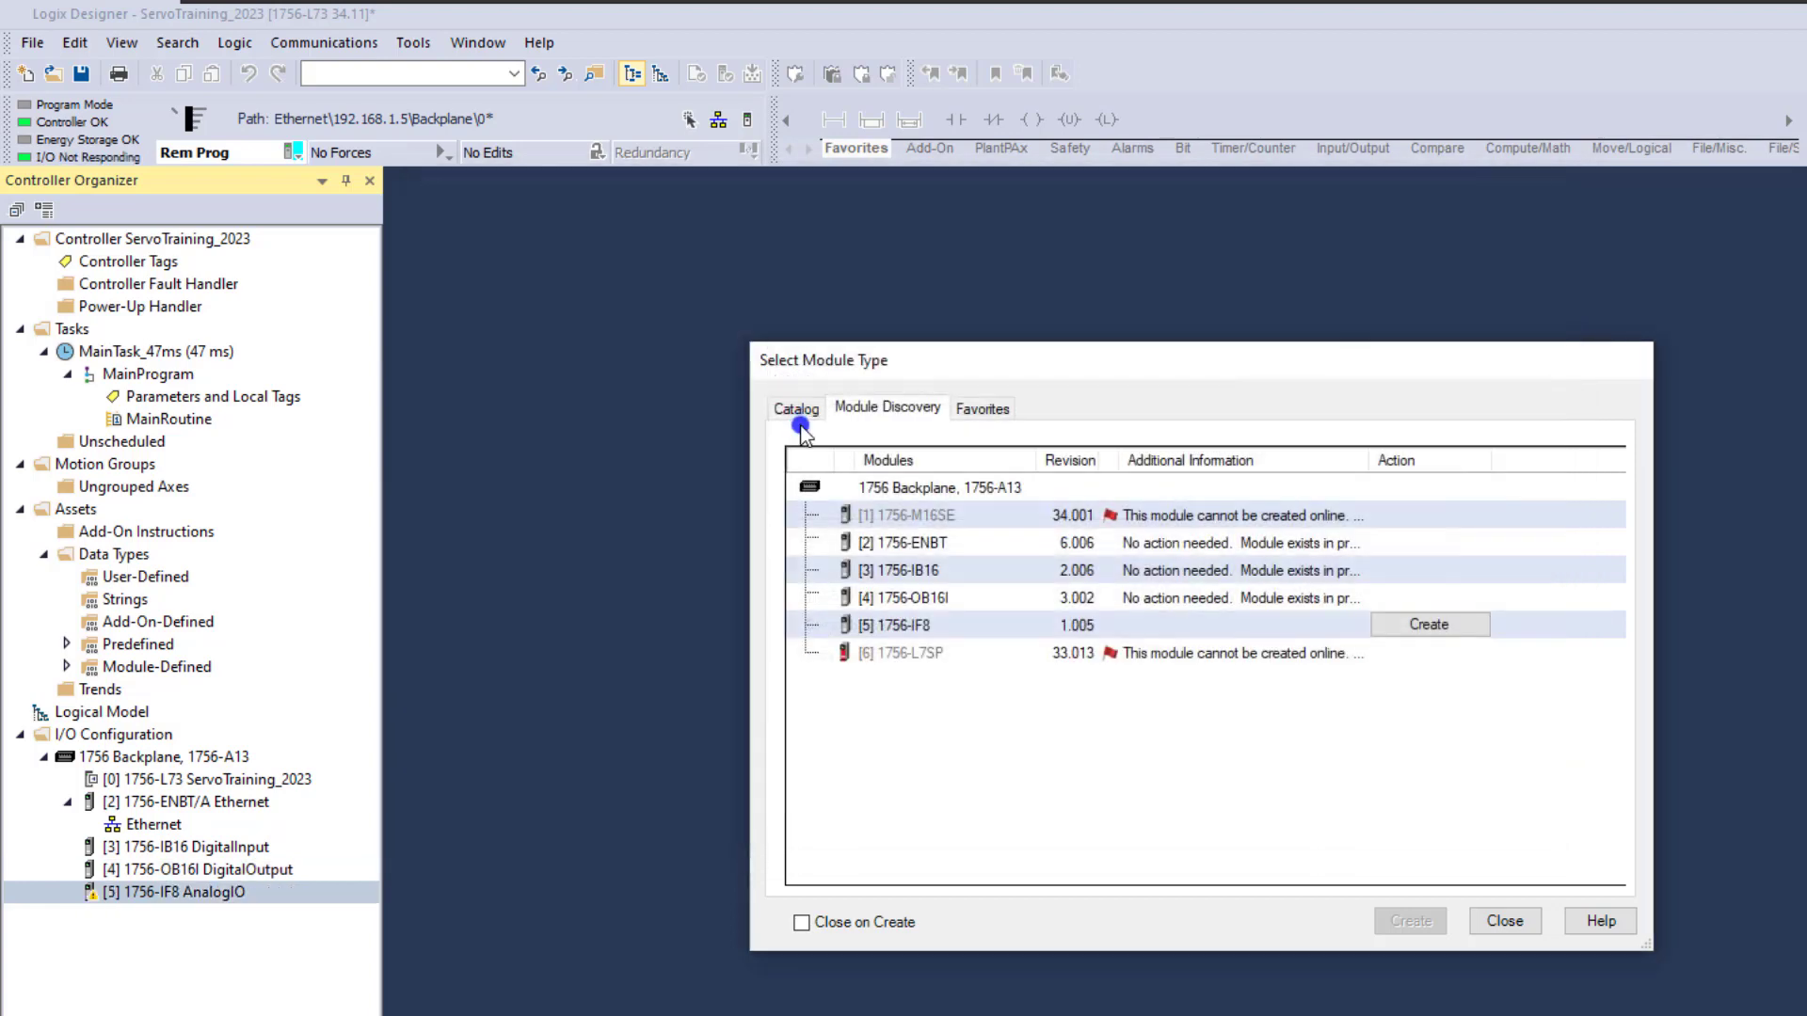
click(1503, 922)
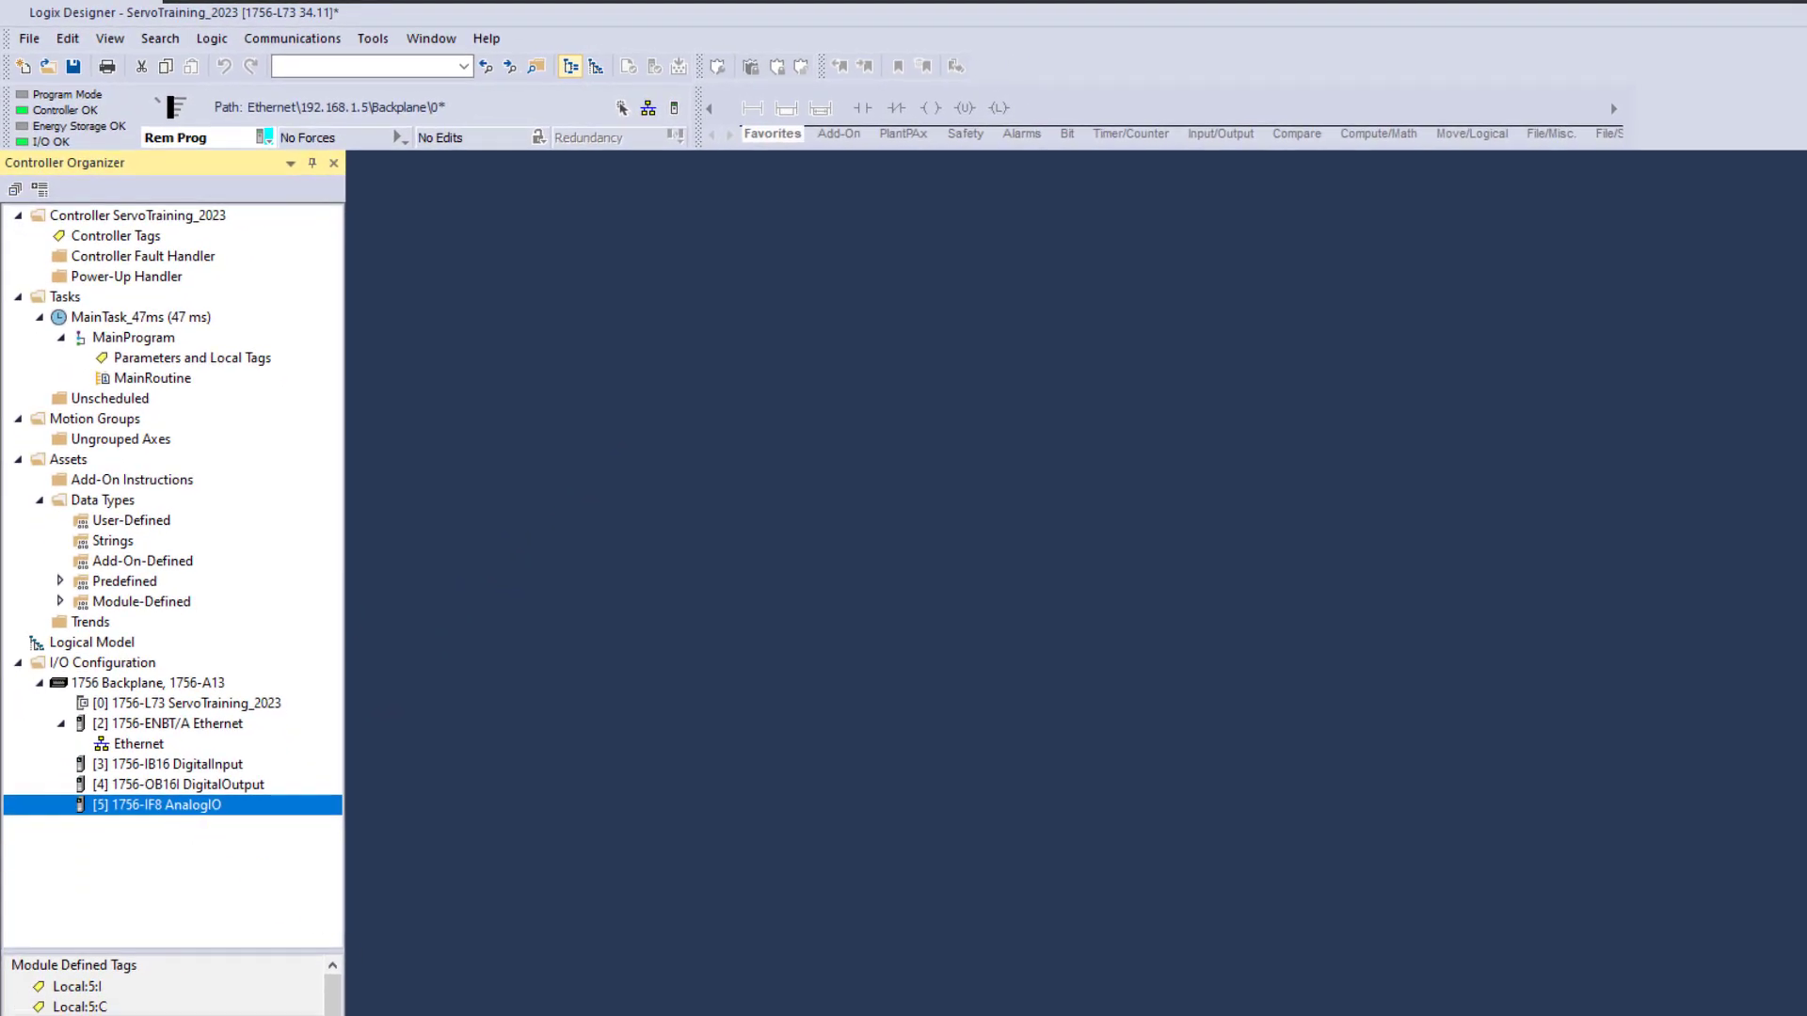
Switch to RSLinx Classic, examine the SERCOS network under the slot 1 1756-M16SE module, and return to Logix Designer
click(828, 1014)
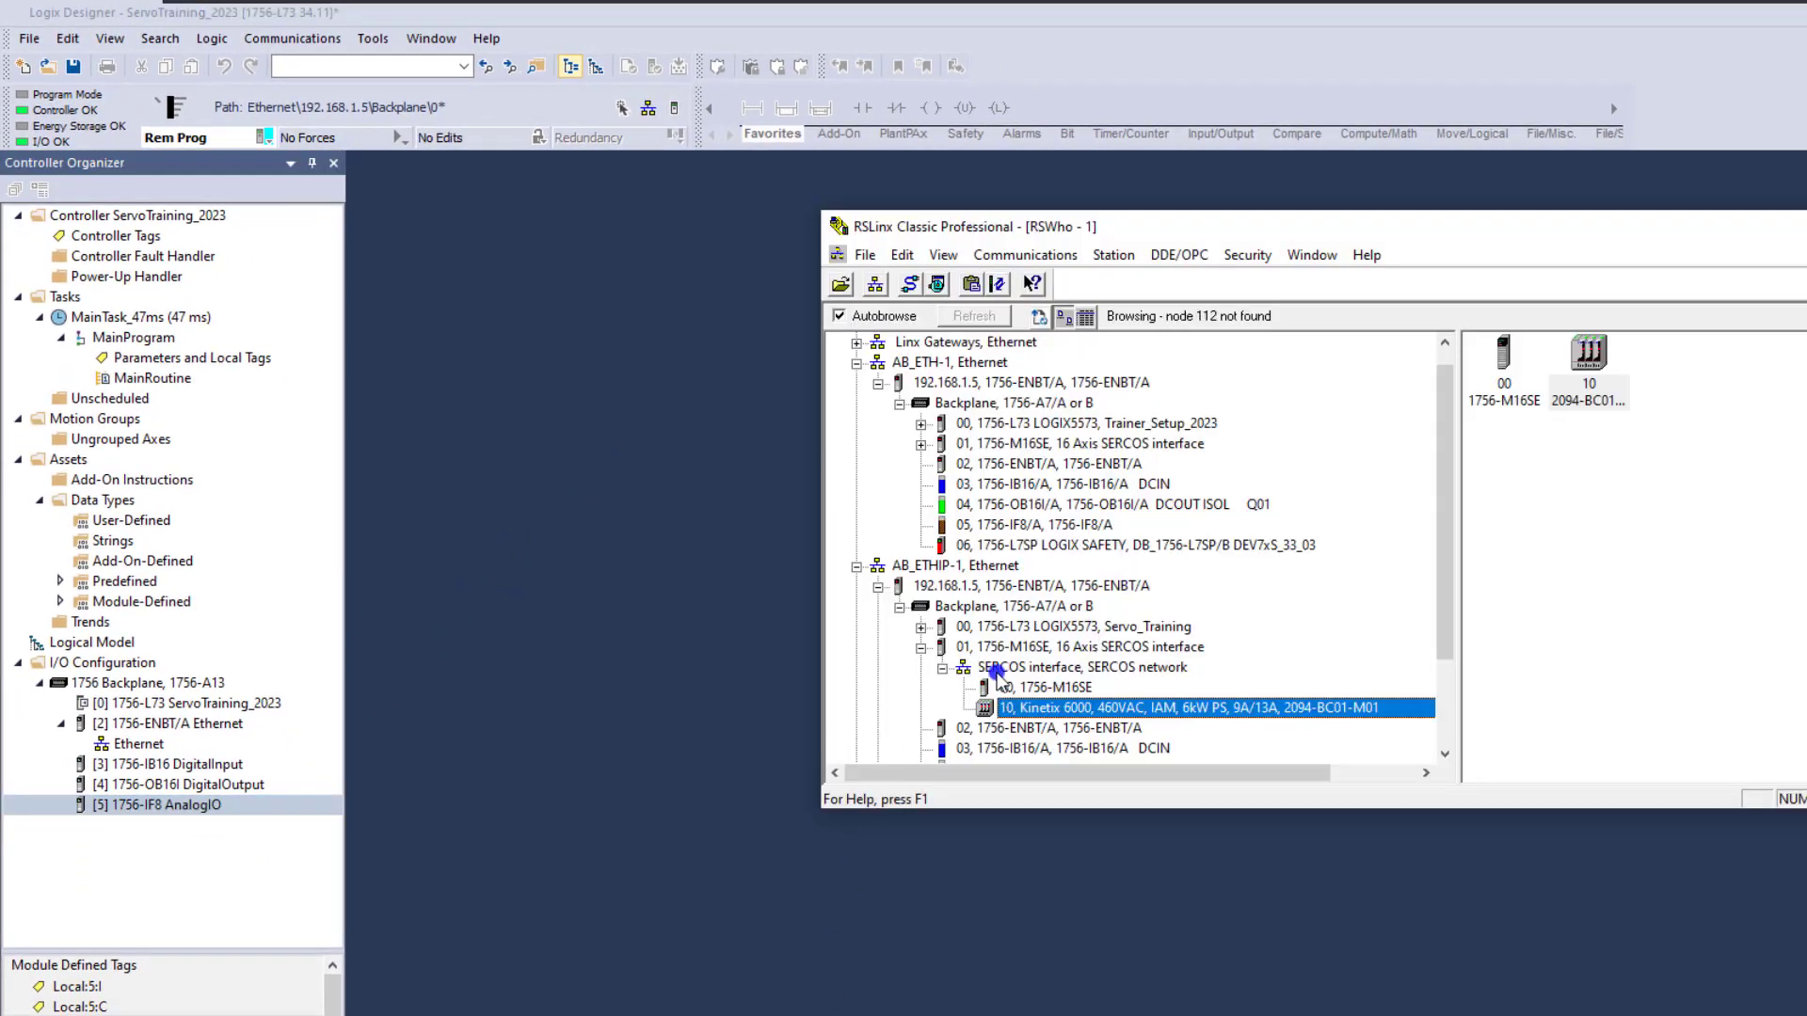
click(1003, 670)
right_click(1003, 670)
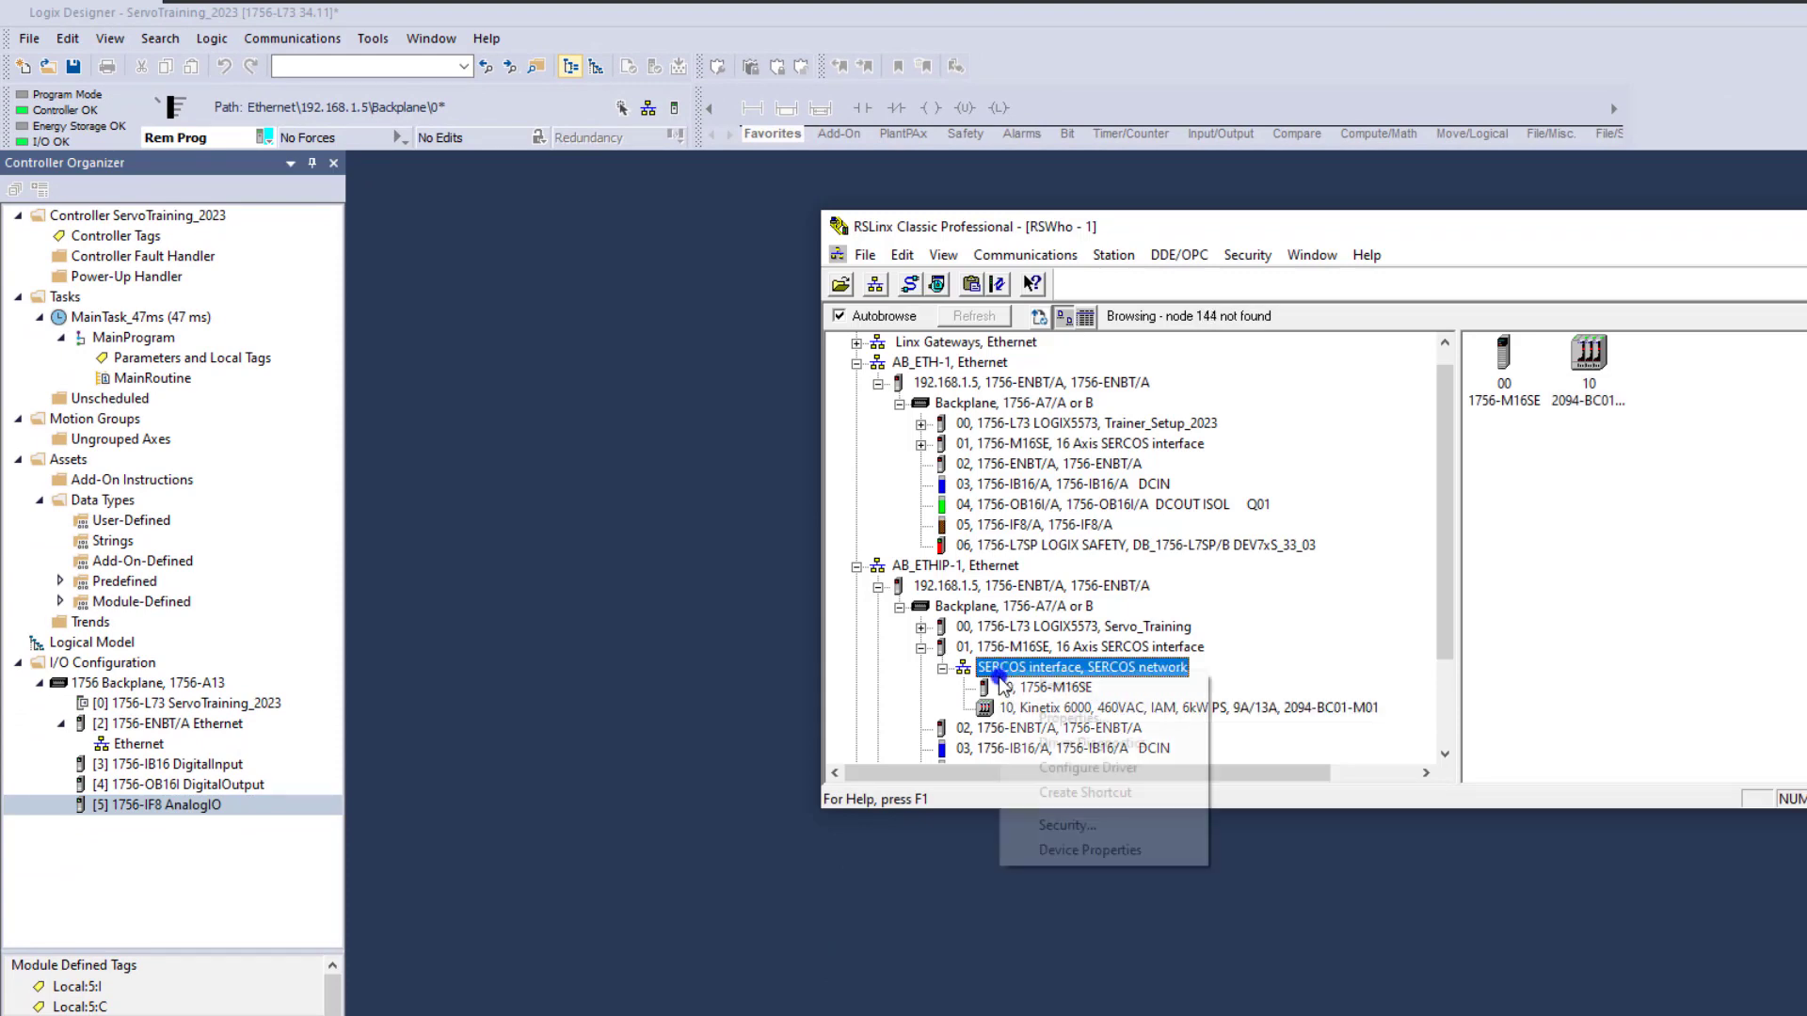
click(670, 732)
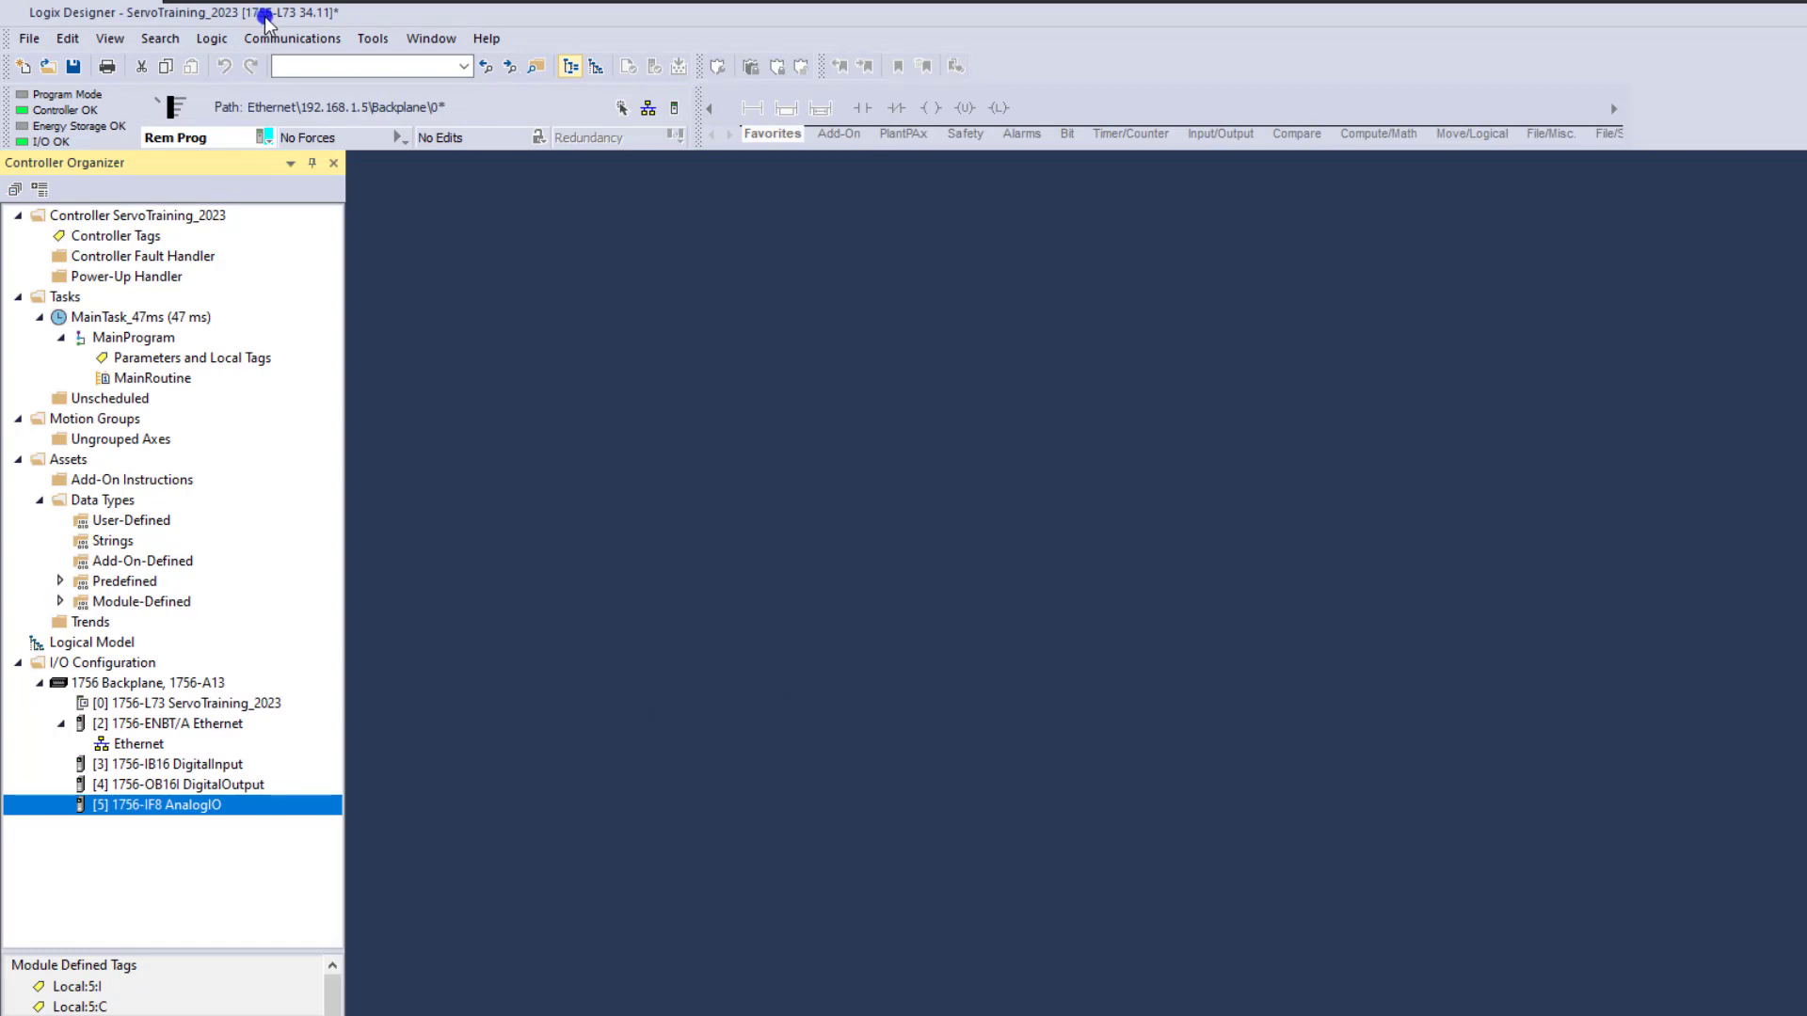
Check the firmware revision in the general properties of the ServoTraining_2023 controller and close them without changes
right_click(140, 215)
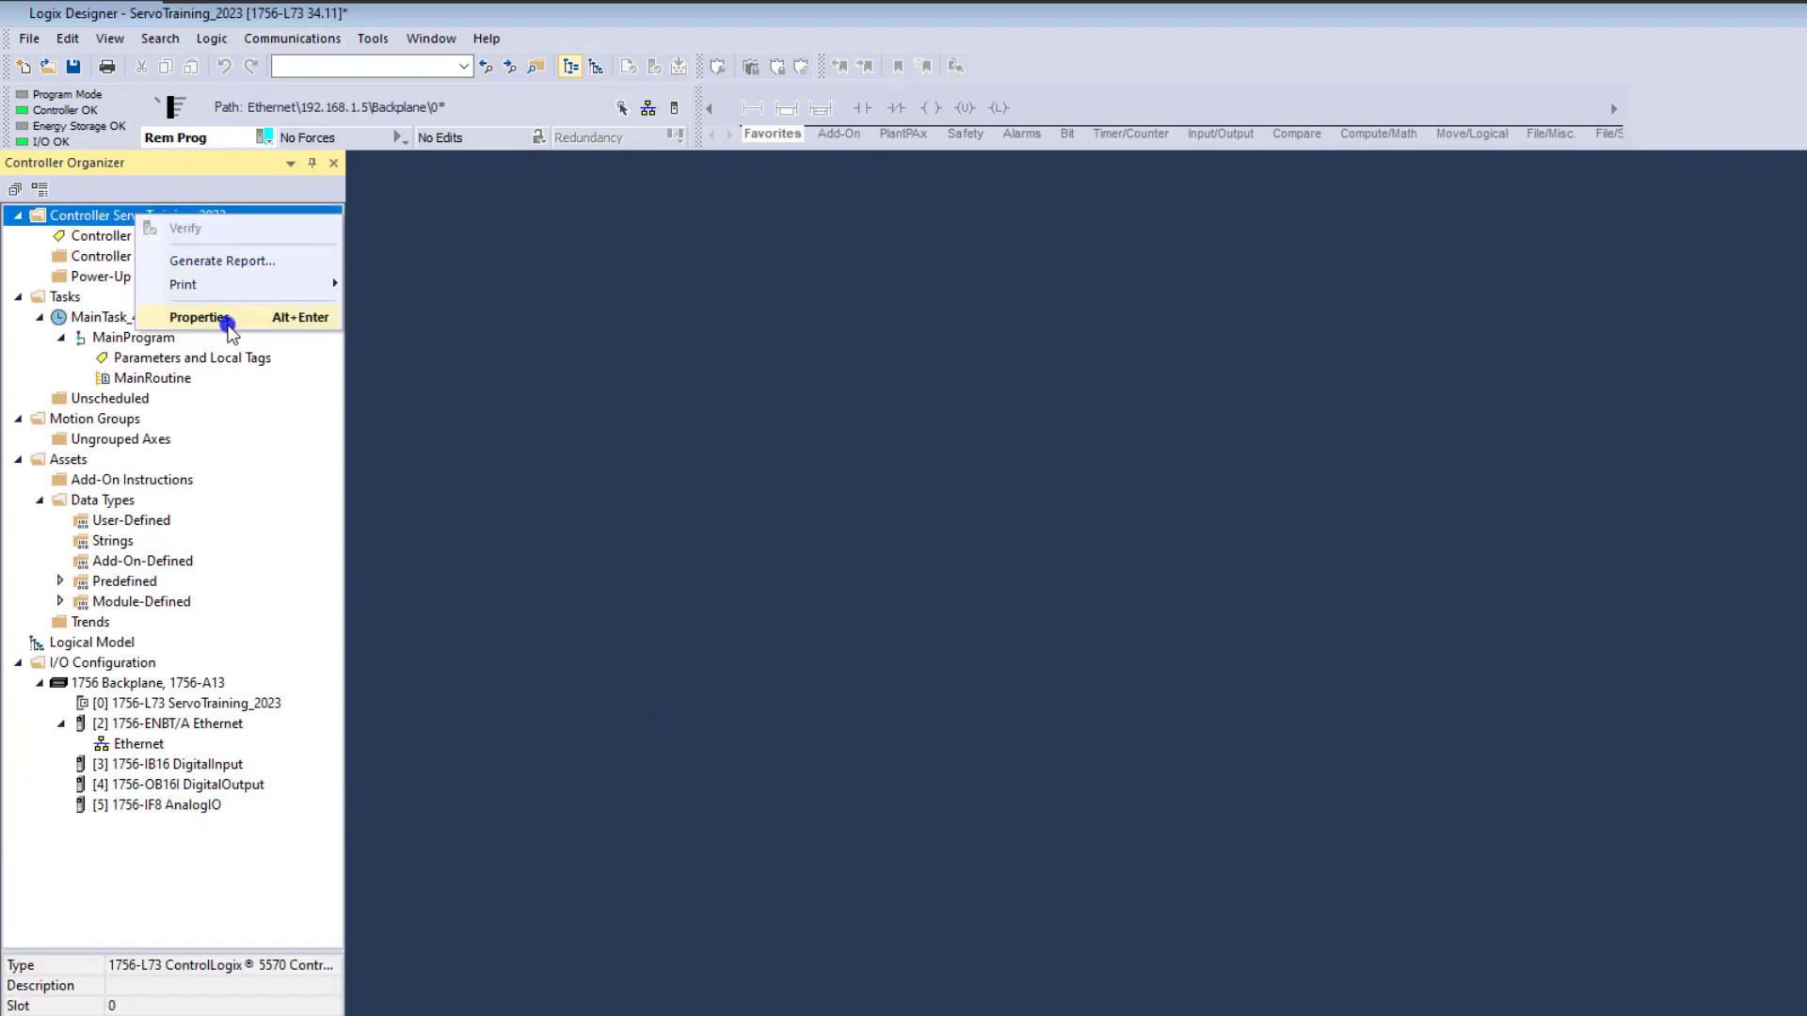
click(218, 316)
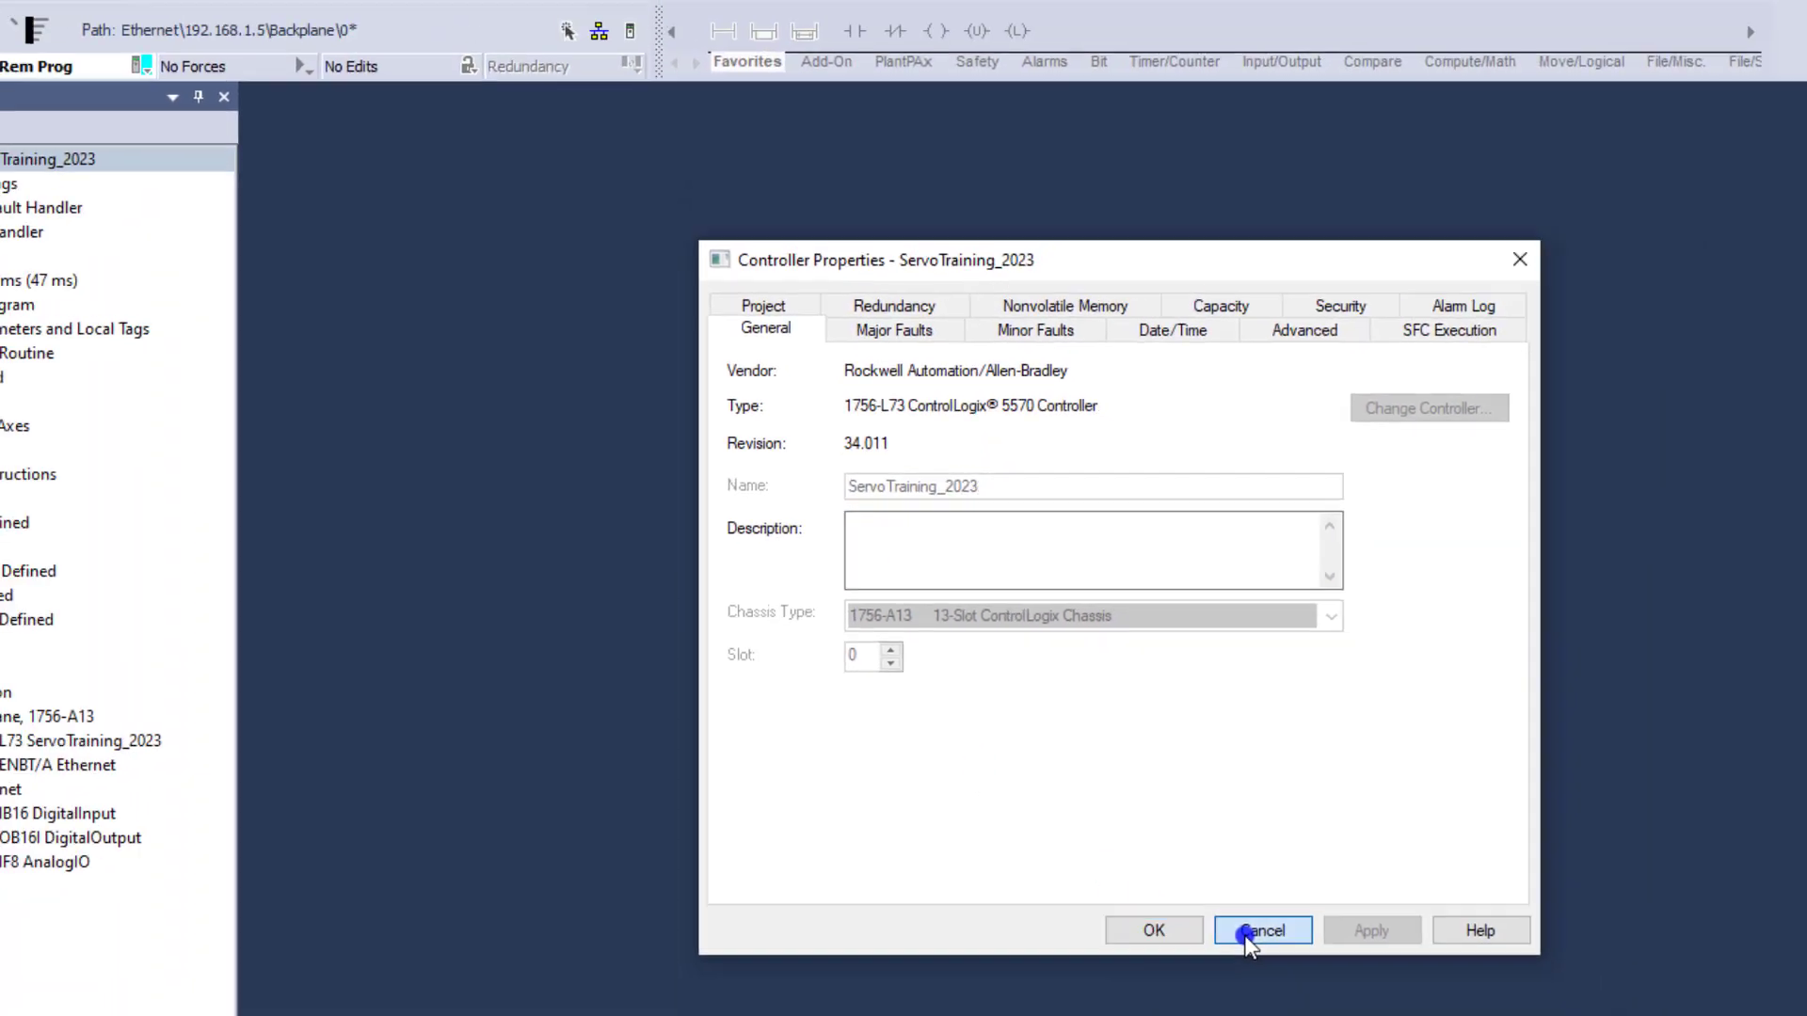
click(1337, 1013)
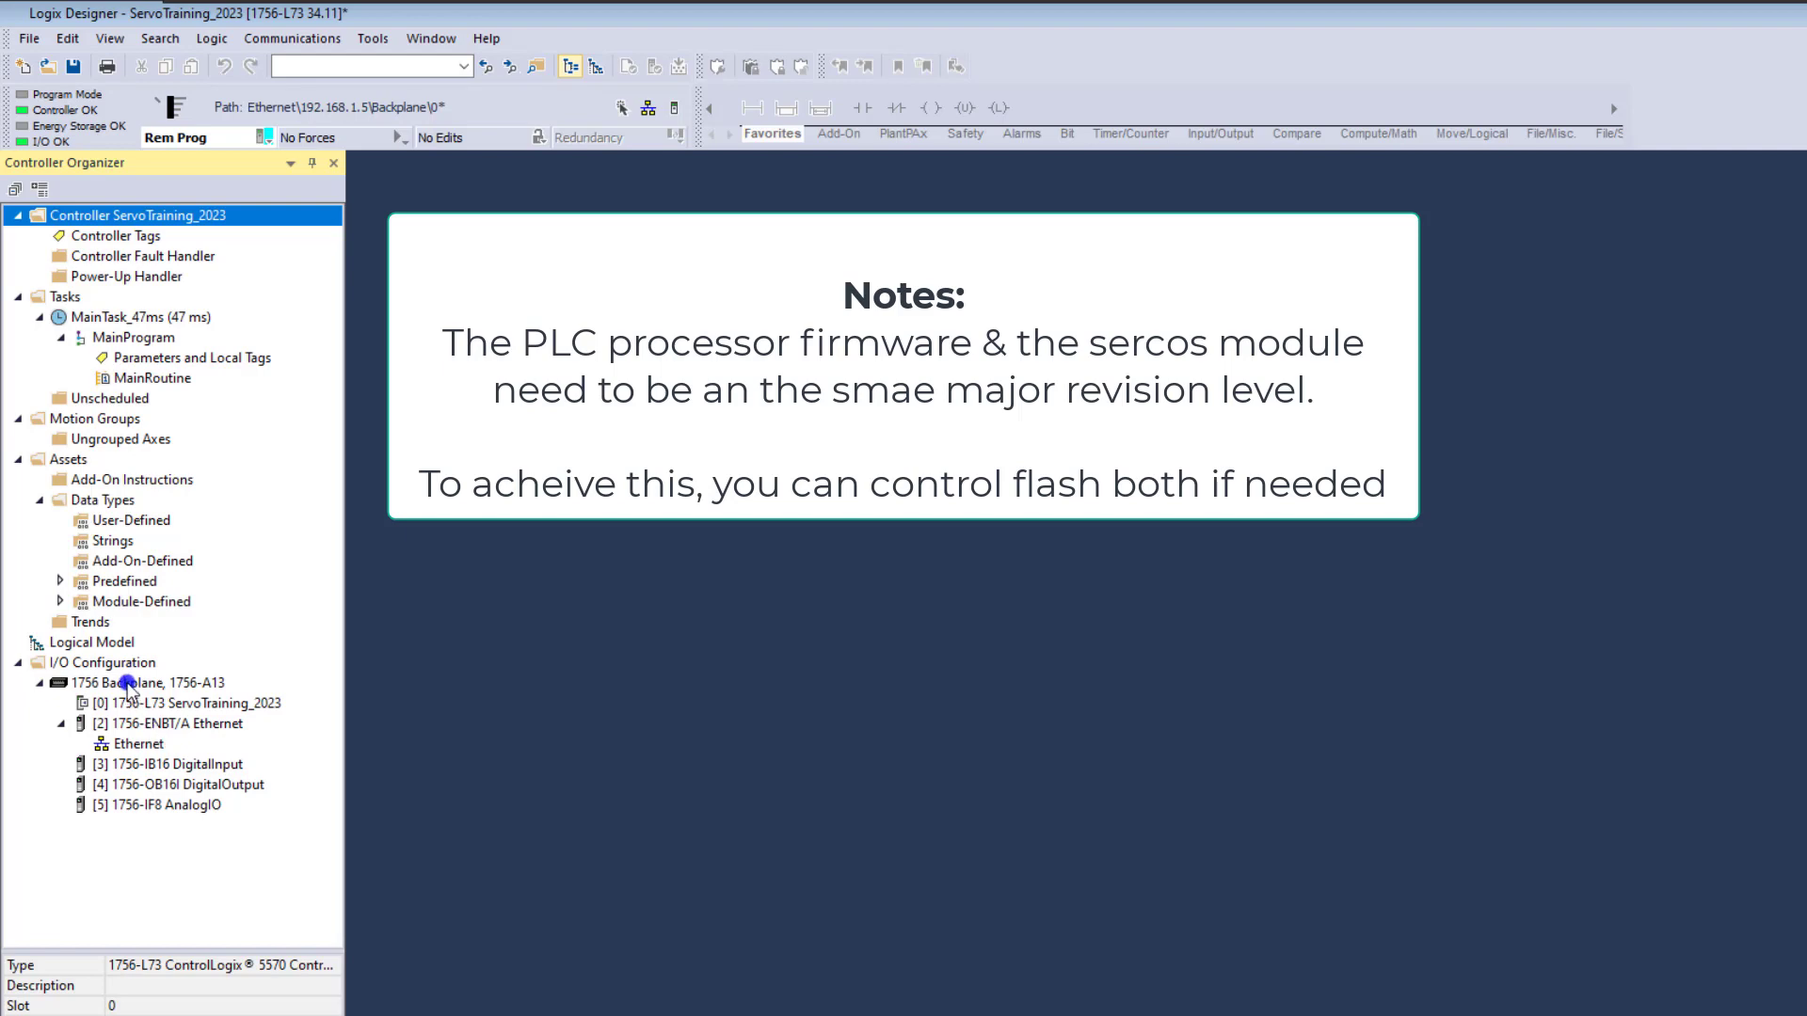
Check in module discovery on the 1756 backplane whether the slot 1 1756-M16SE can be created online
right_click(128, 685)
click(203, 698)
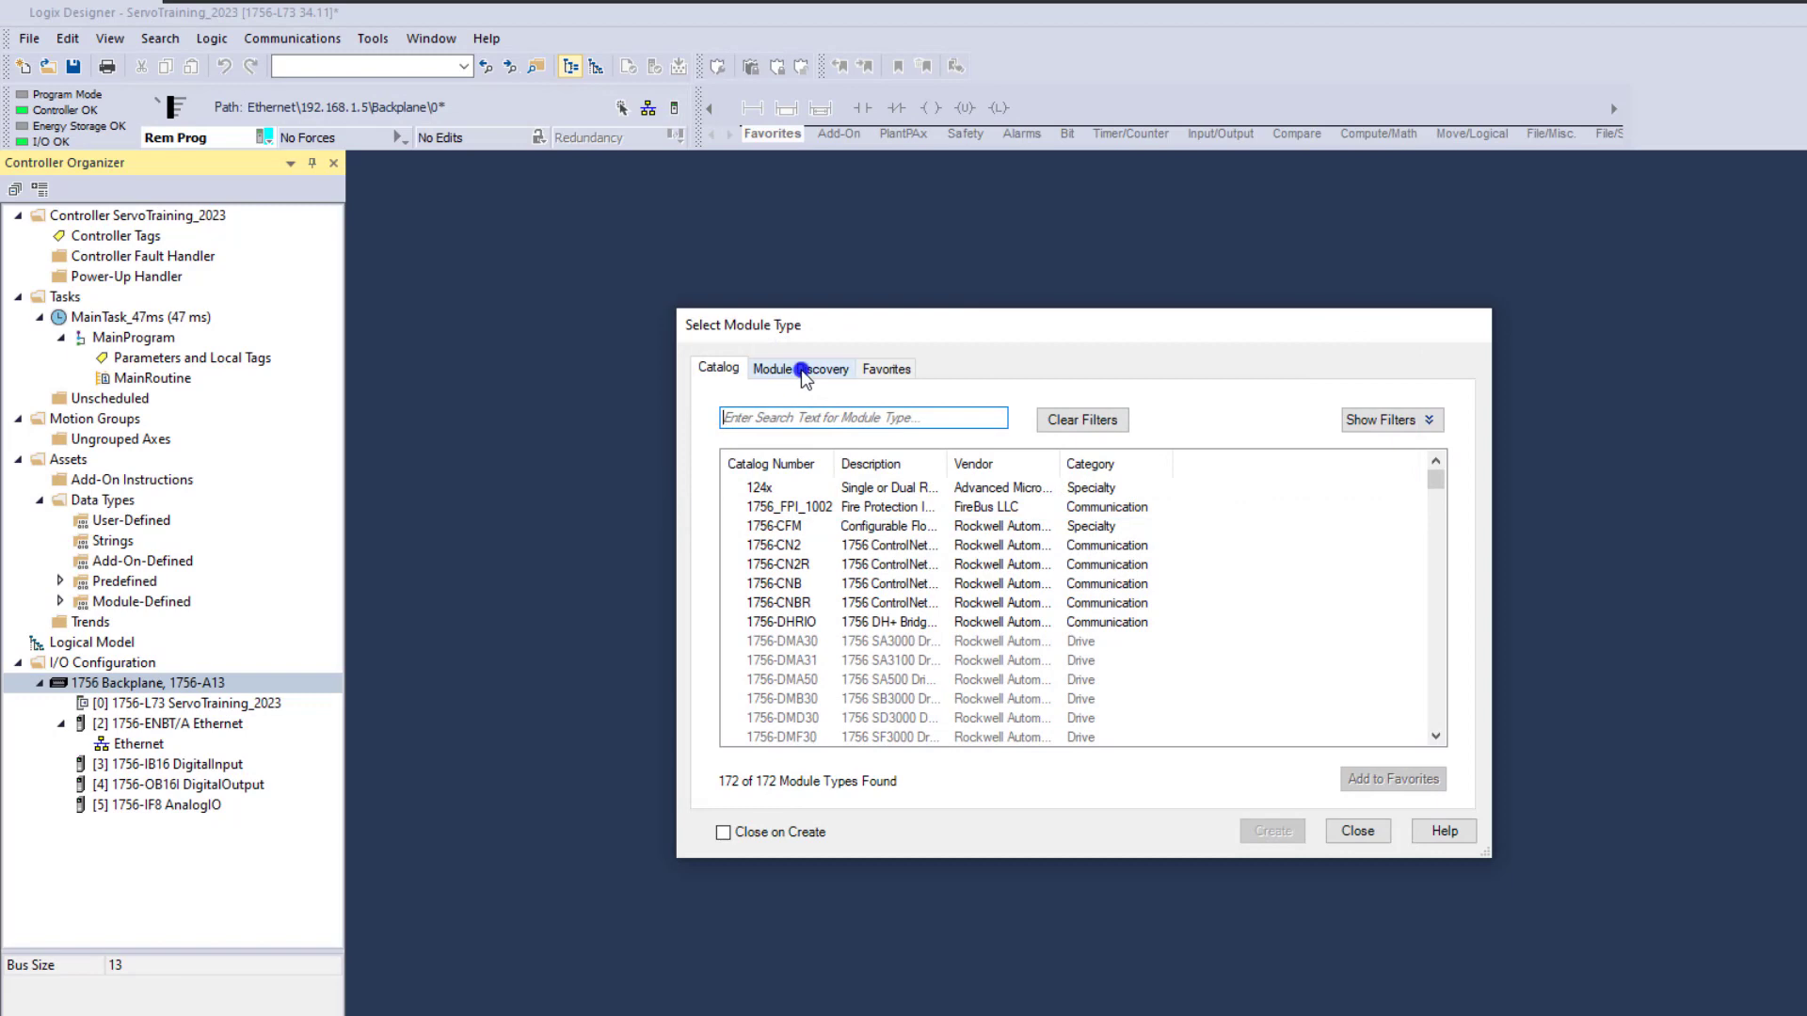
click(800, 367)
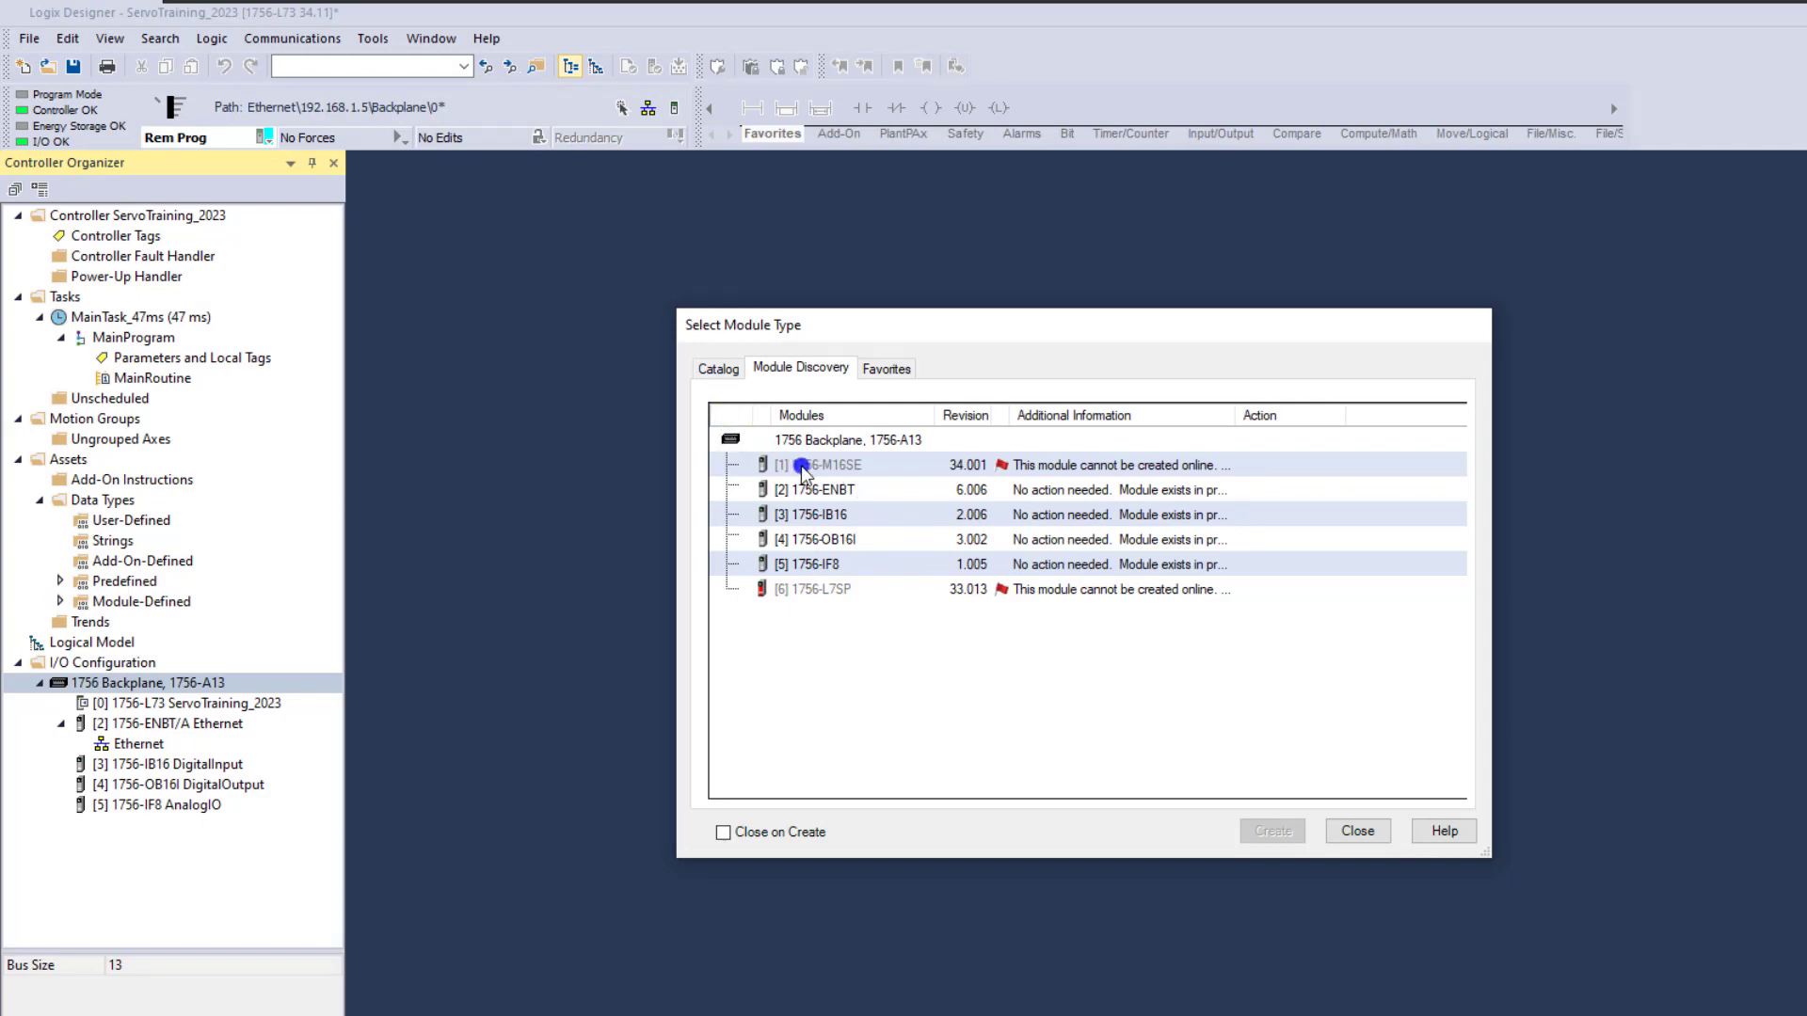
click(828, 465)
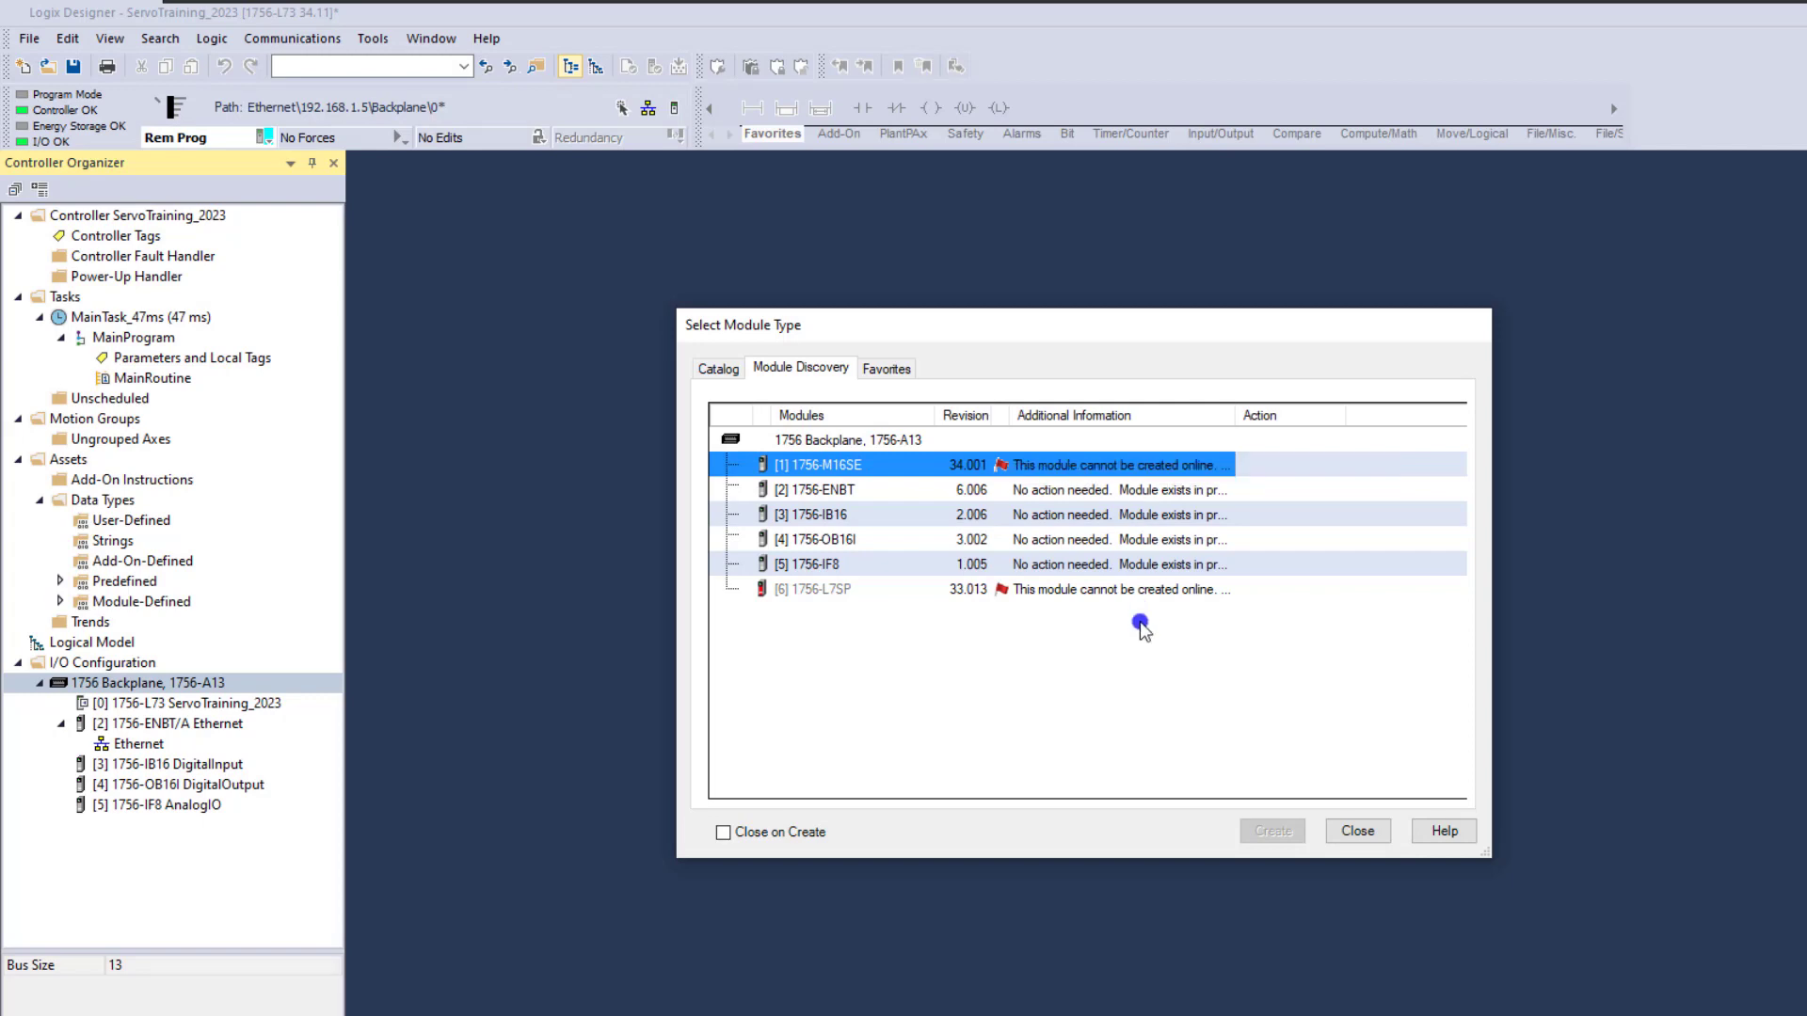
click(1358, 832)
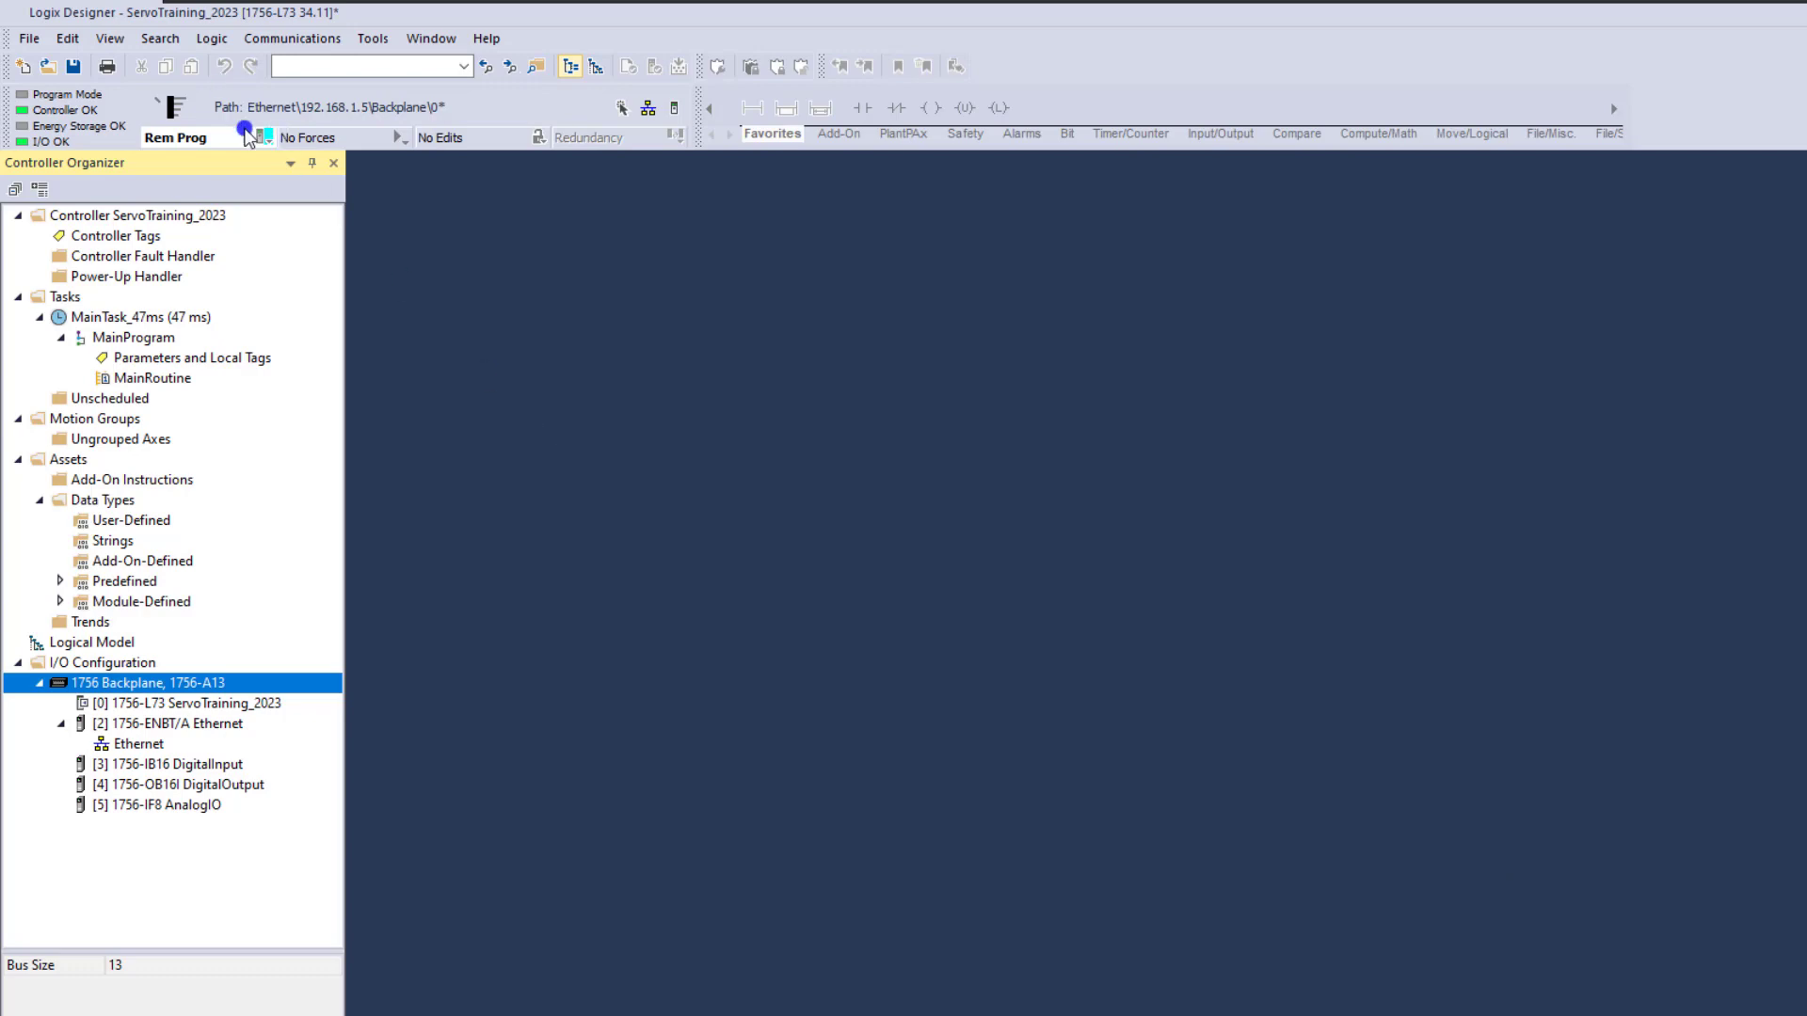
Take the project offline and open the new-module catalog for the 1756 backplane
click(267, 138)
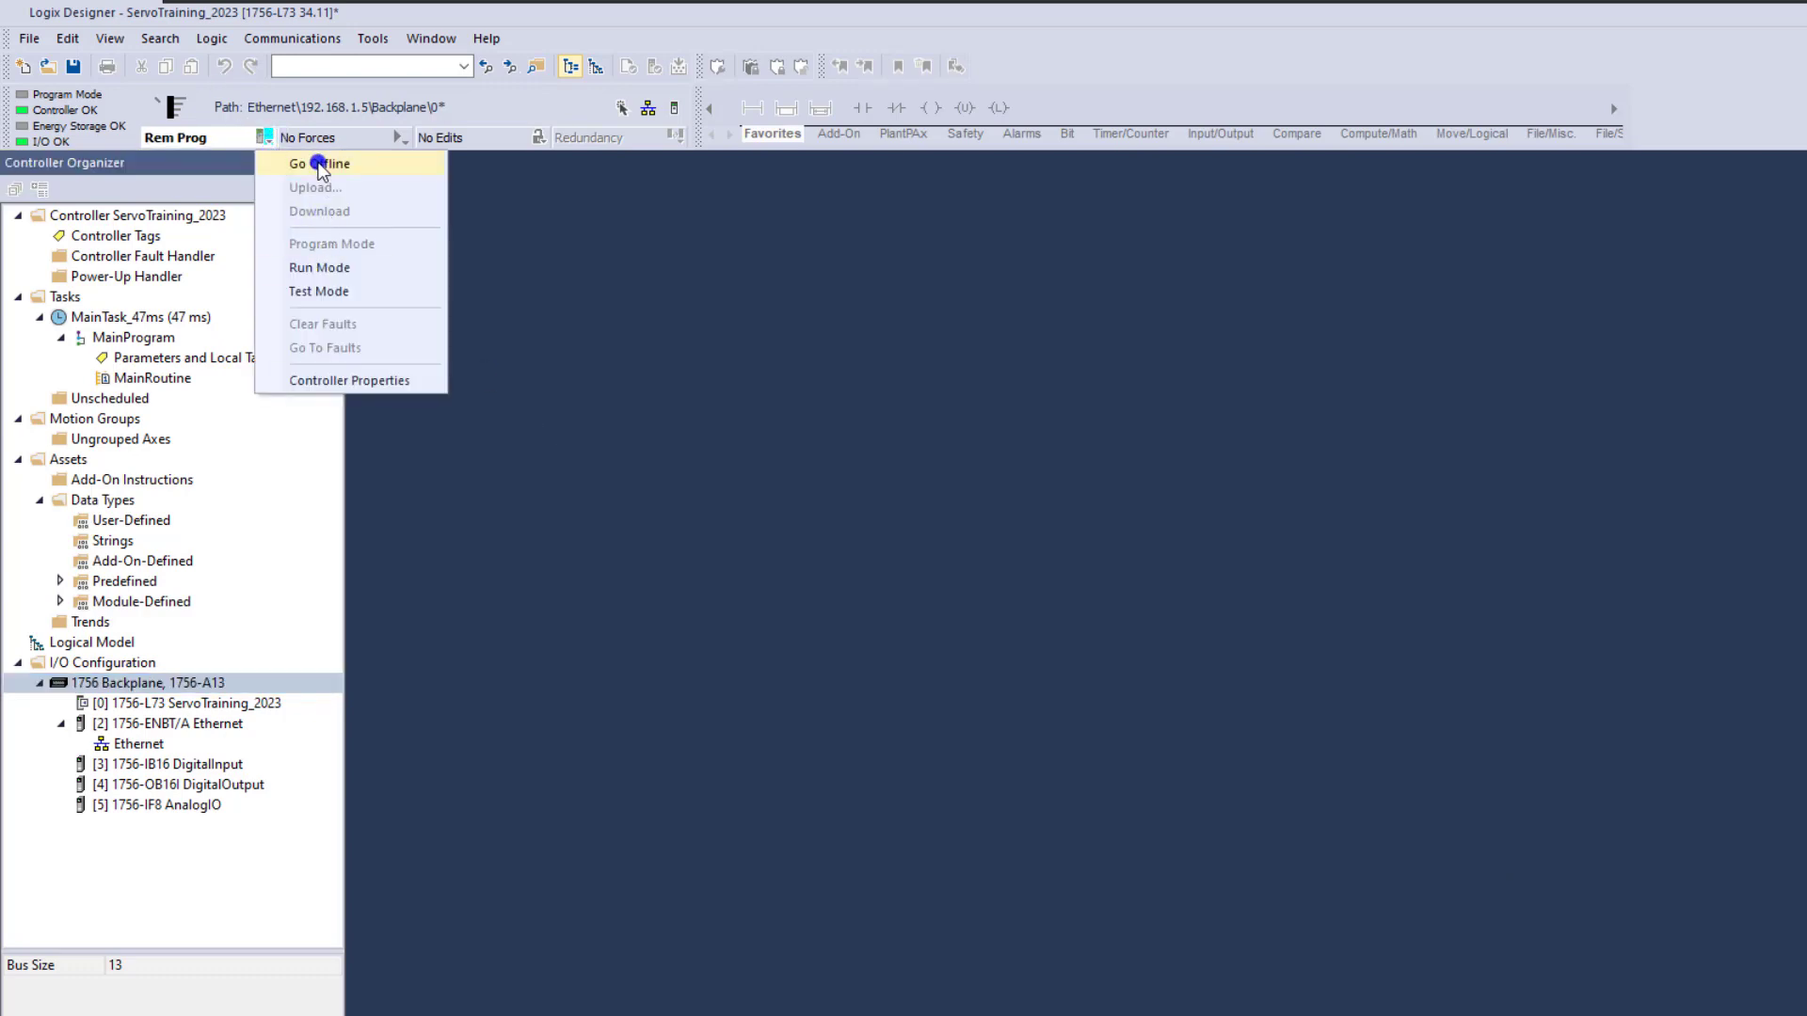
click(325, 165)
right_click(205, 690)
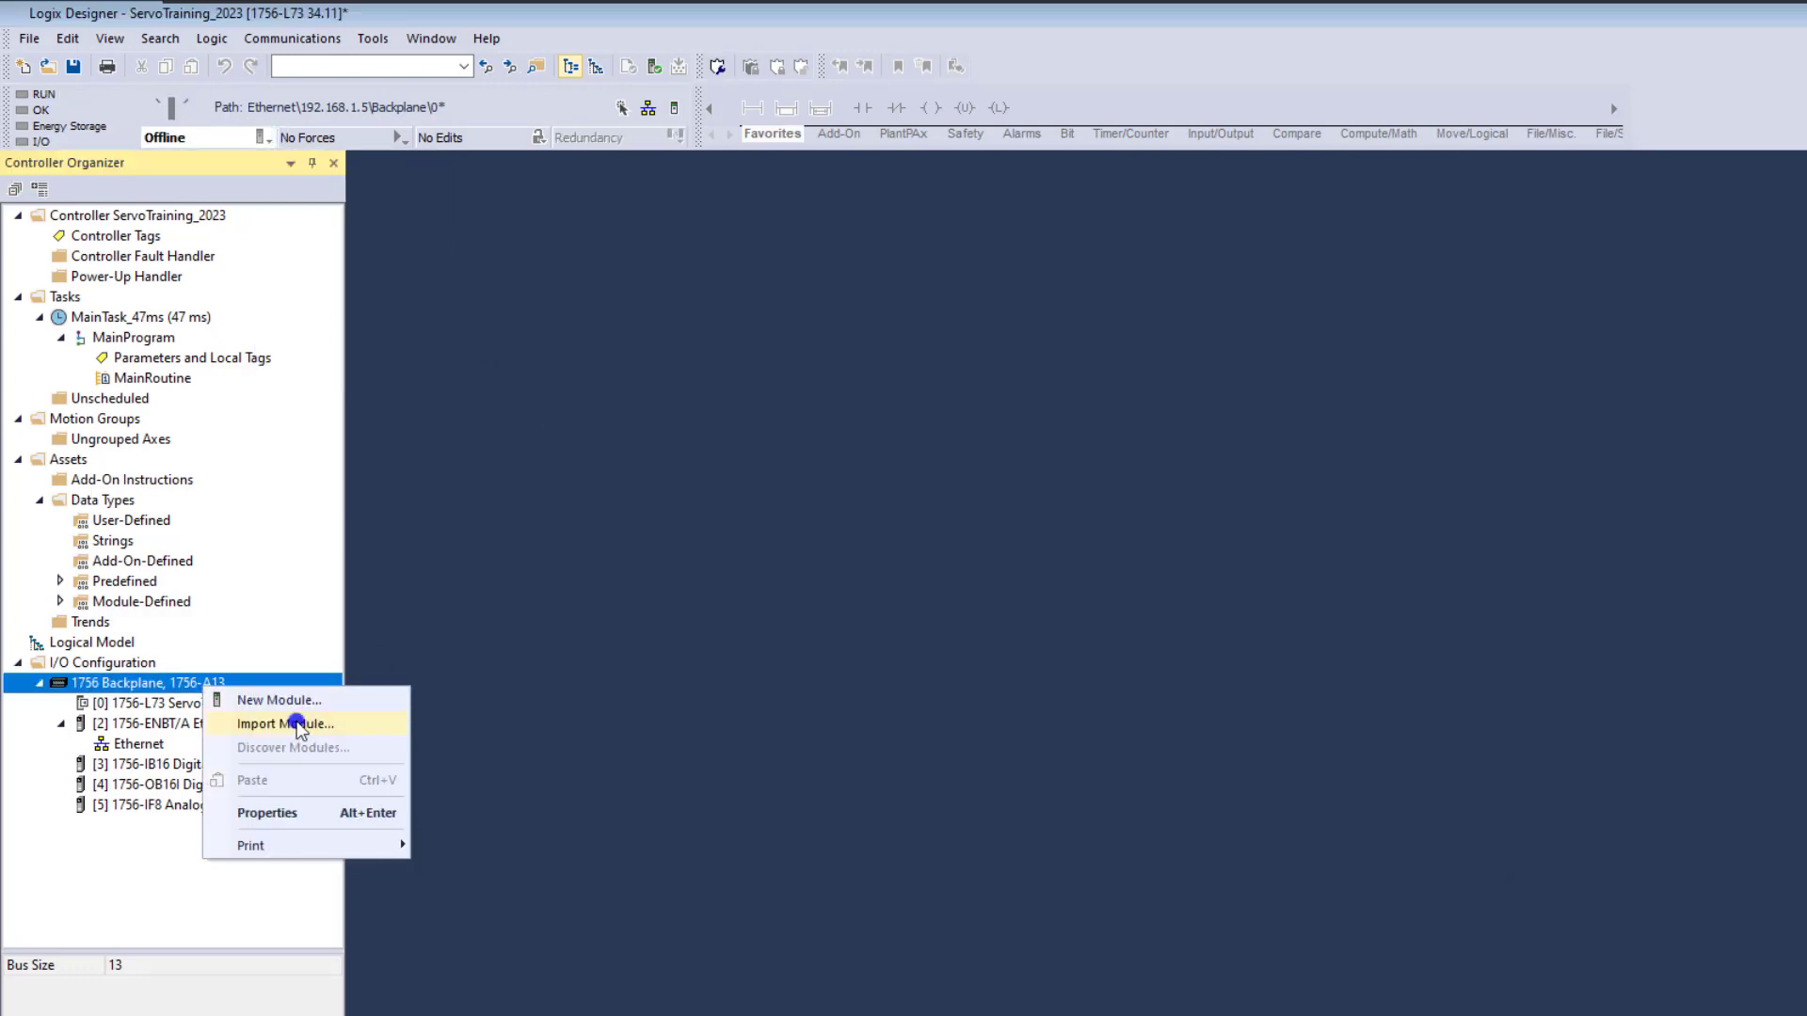
click(301, 702)
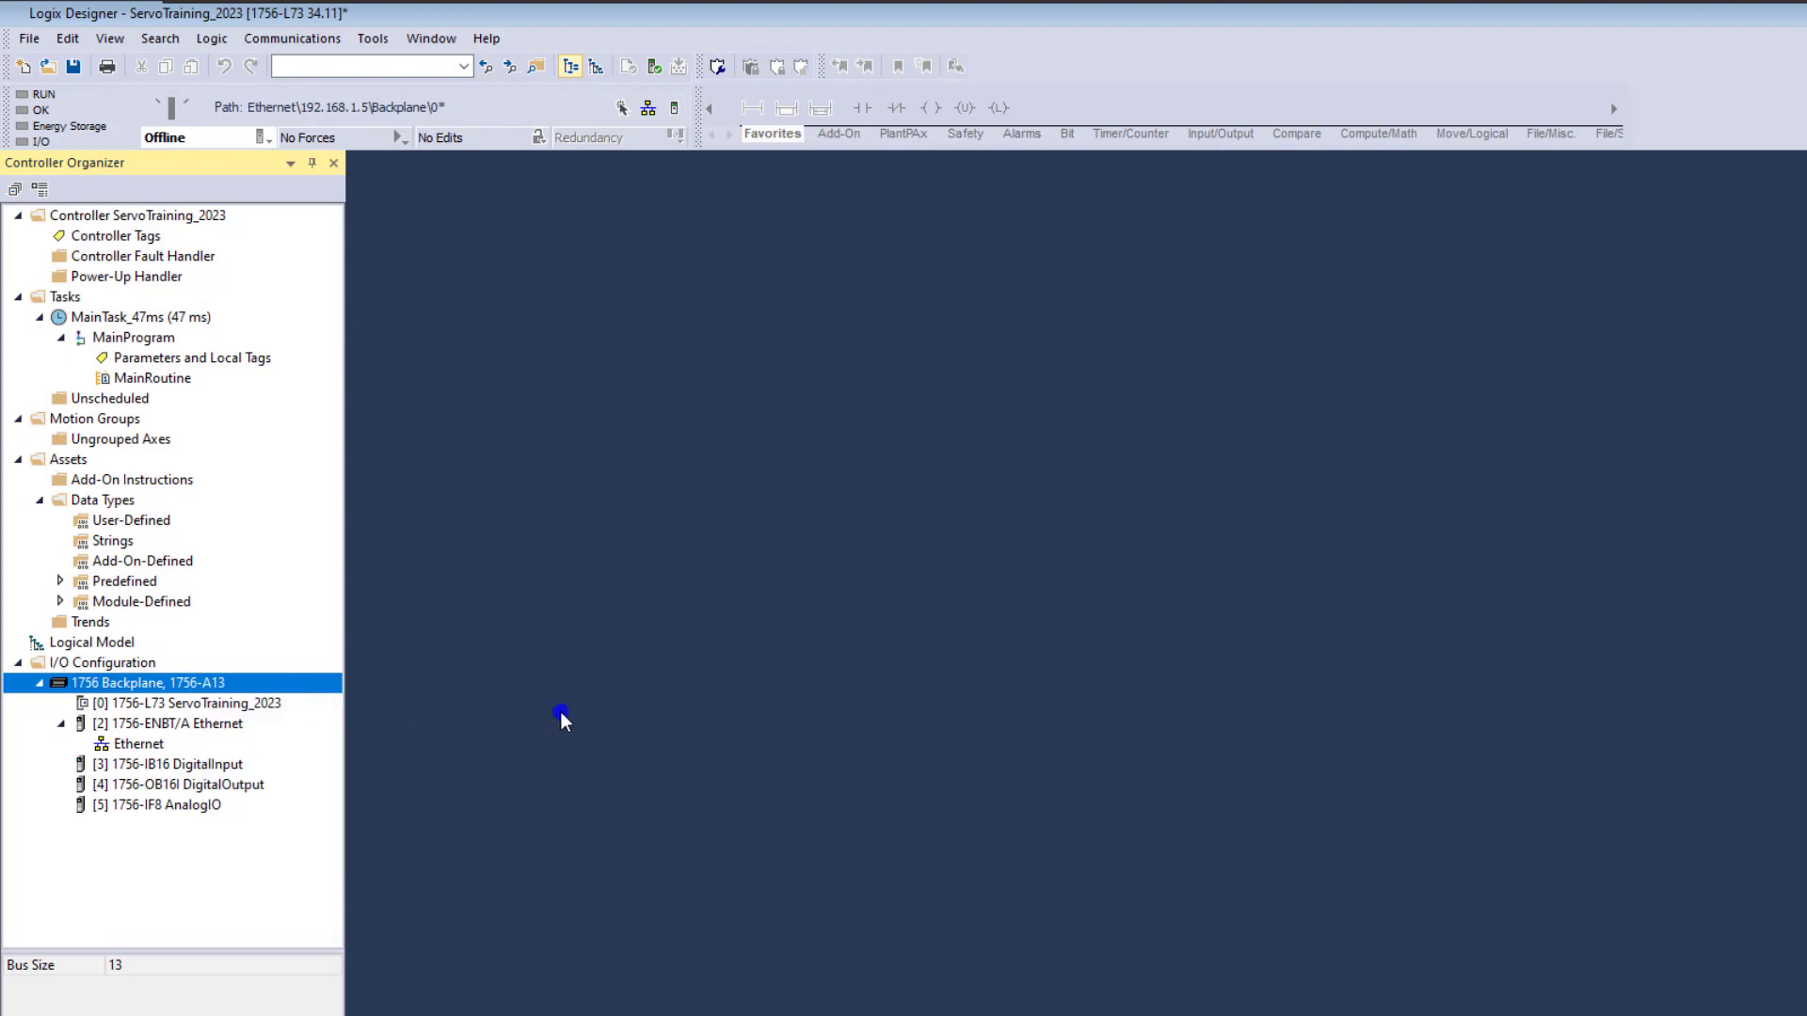
click(782, 381)
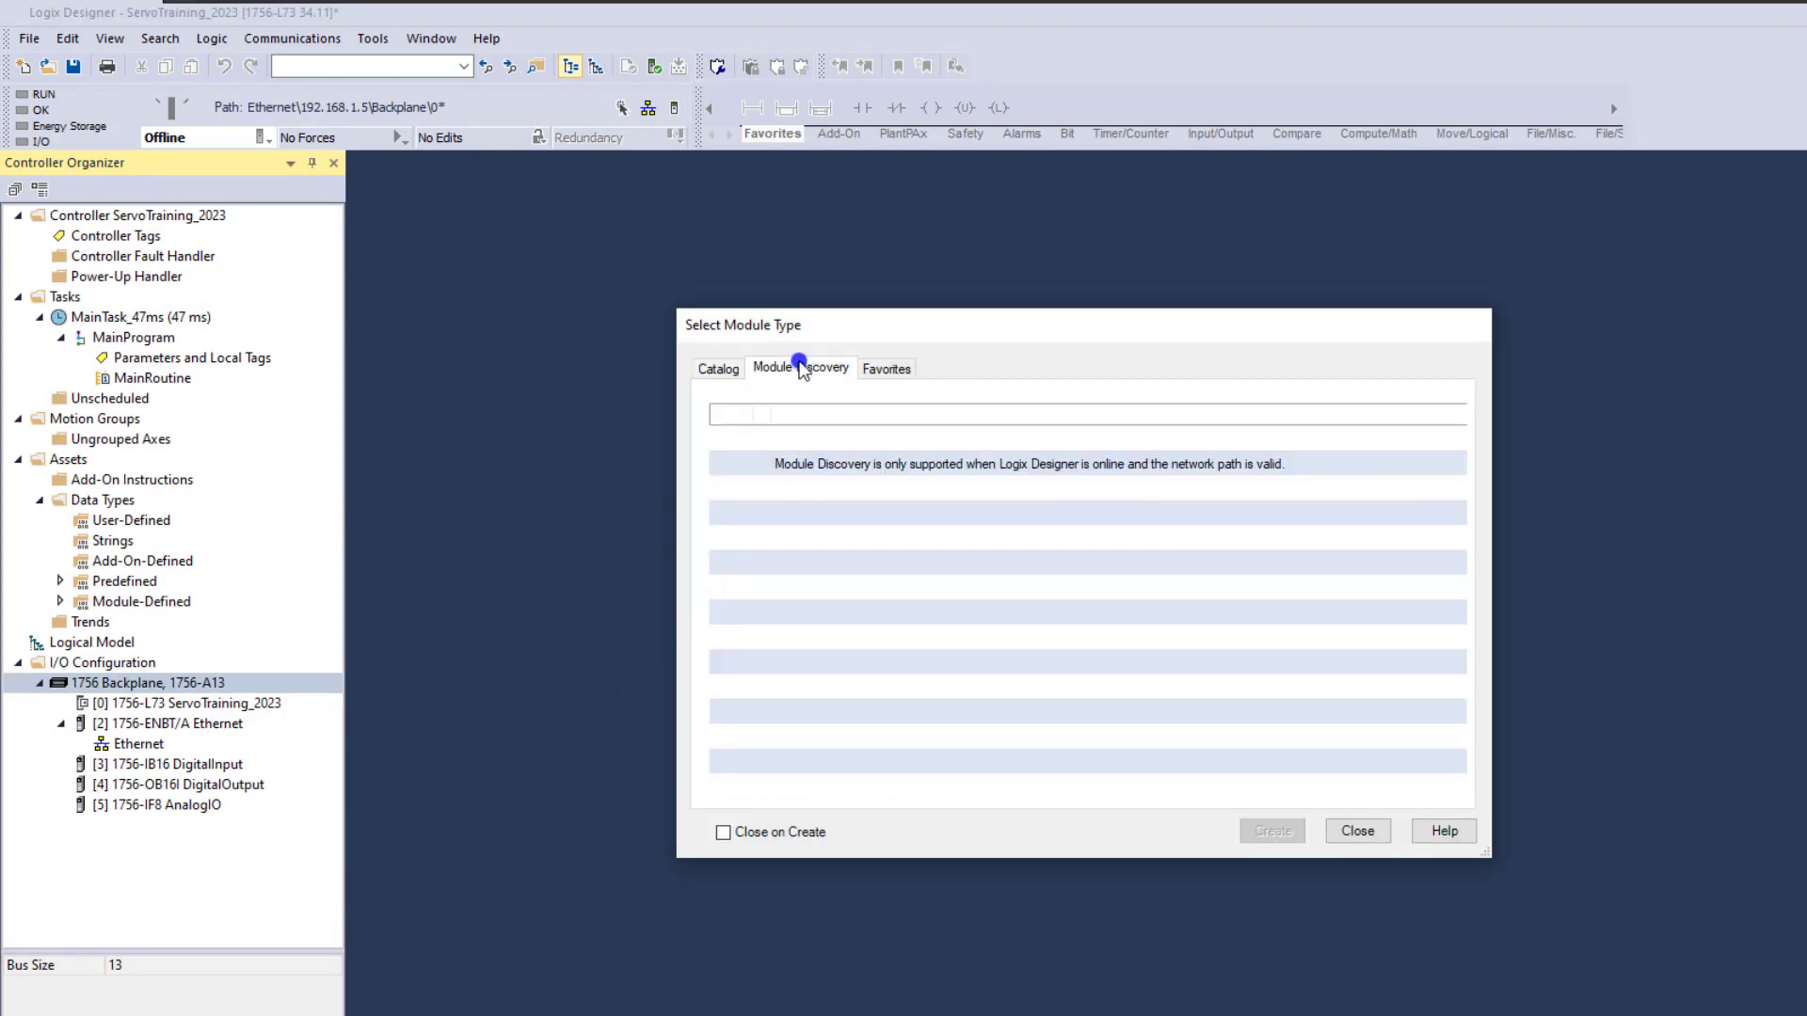
click(727, 369)
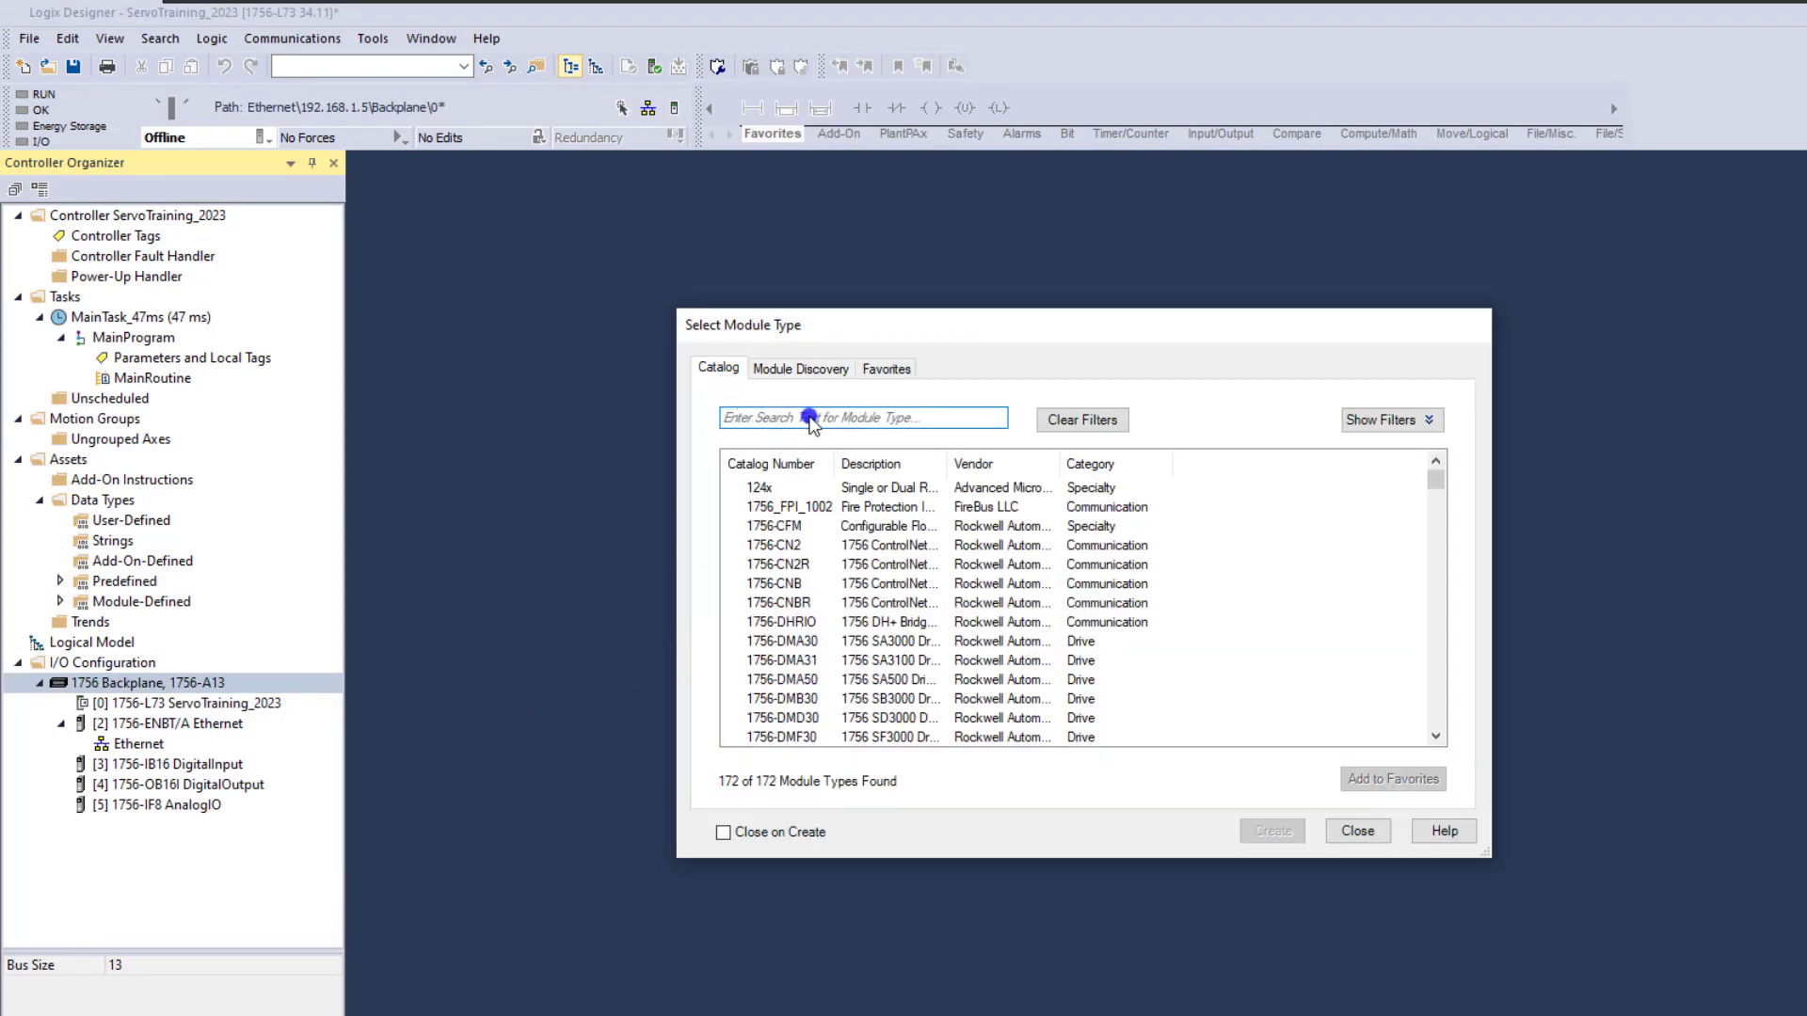
Search the module catalog for "motion" and clear the search text
click(811, 421)
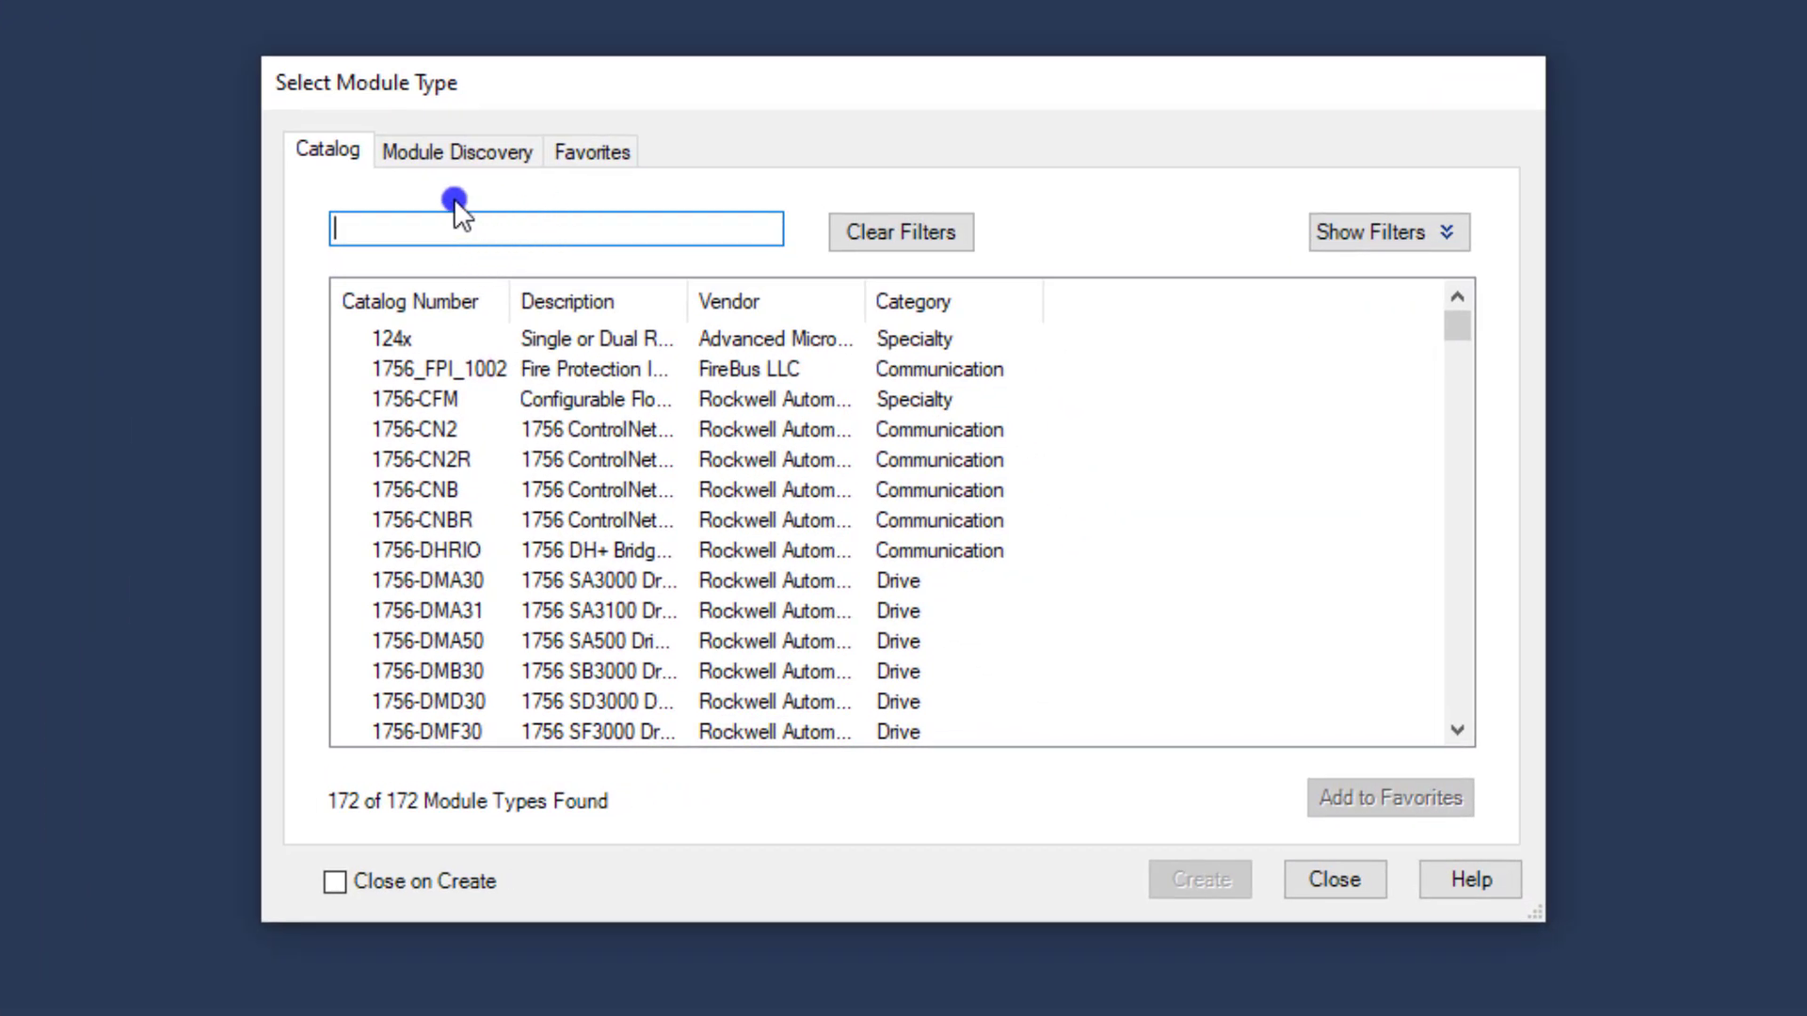
click(585, 151)
click(356, 155)
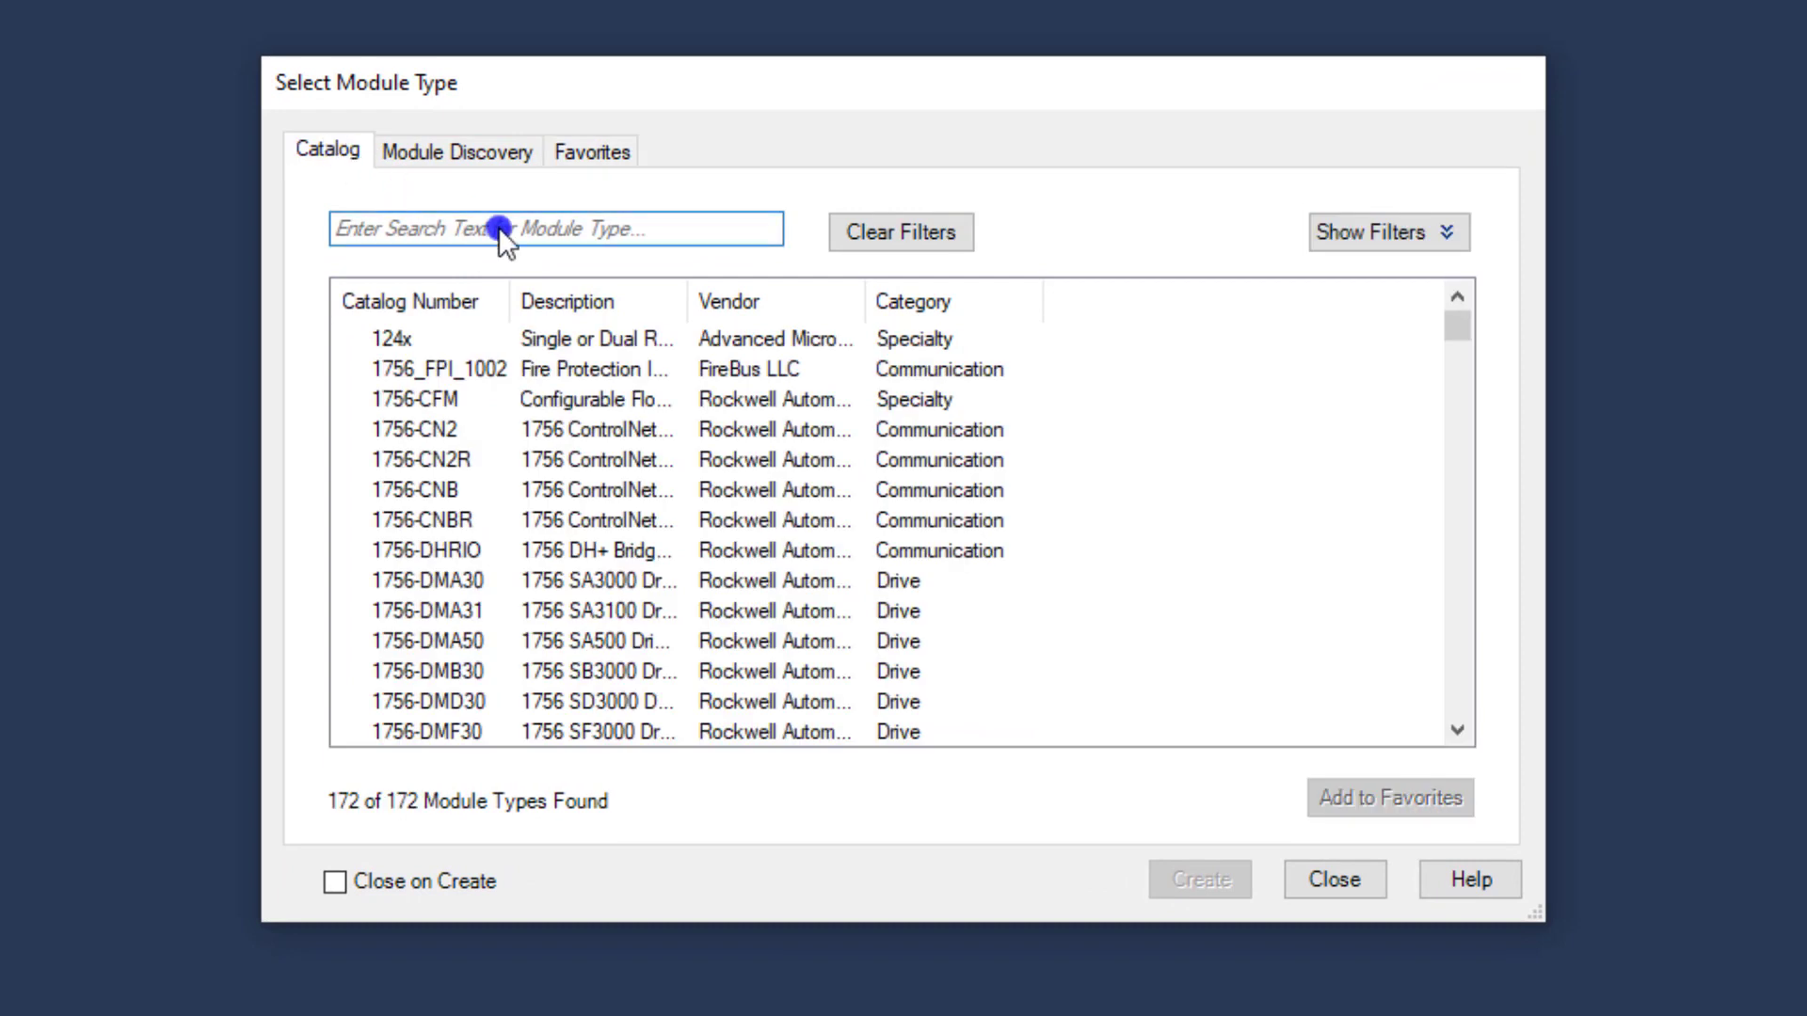
click(621, 228)
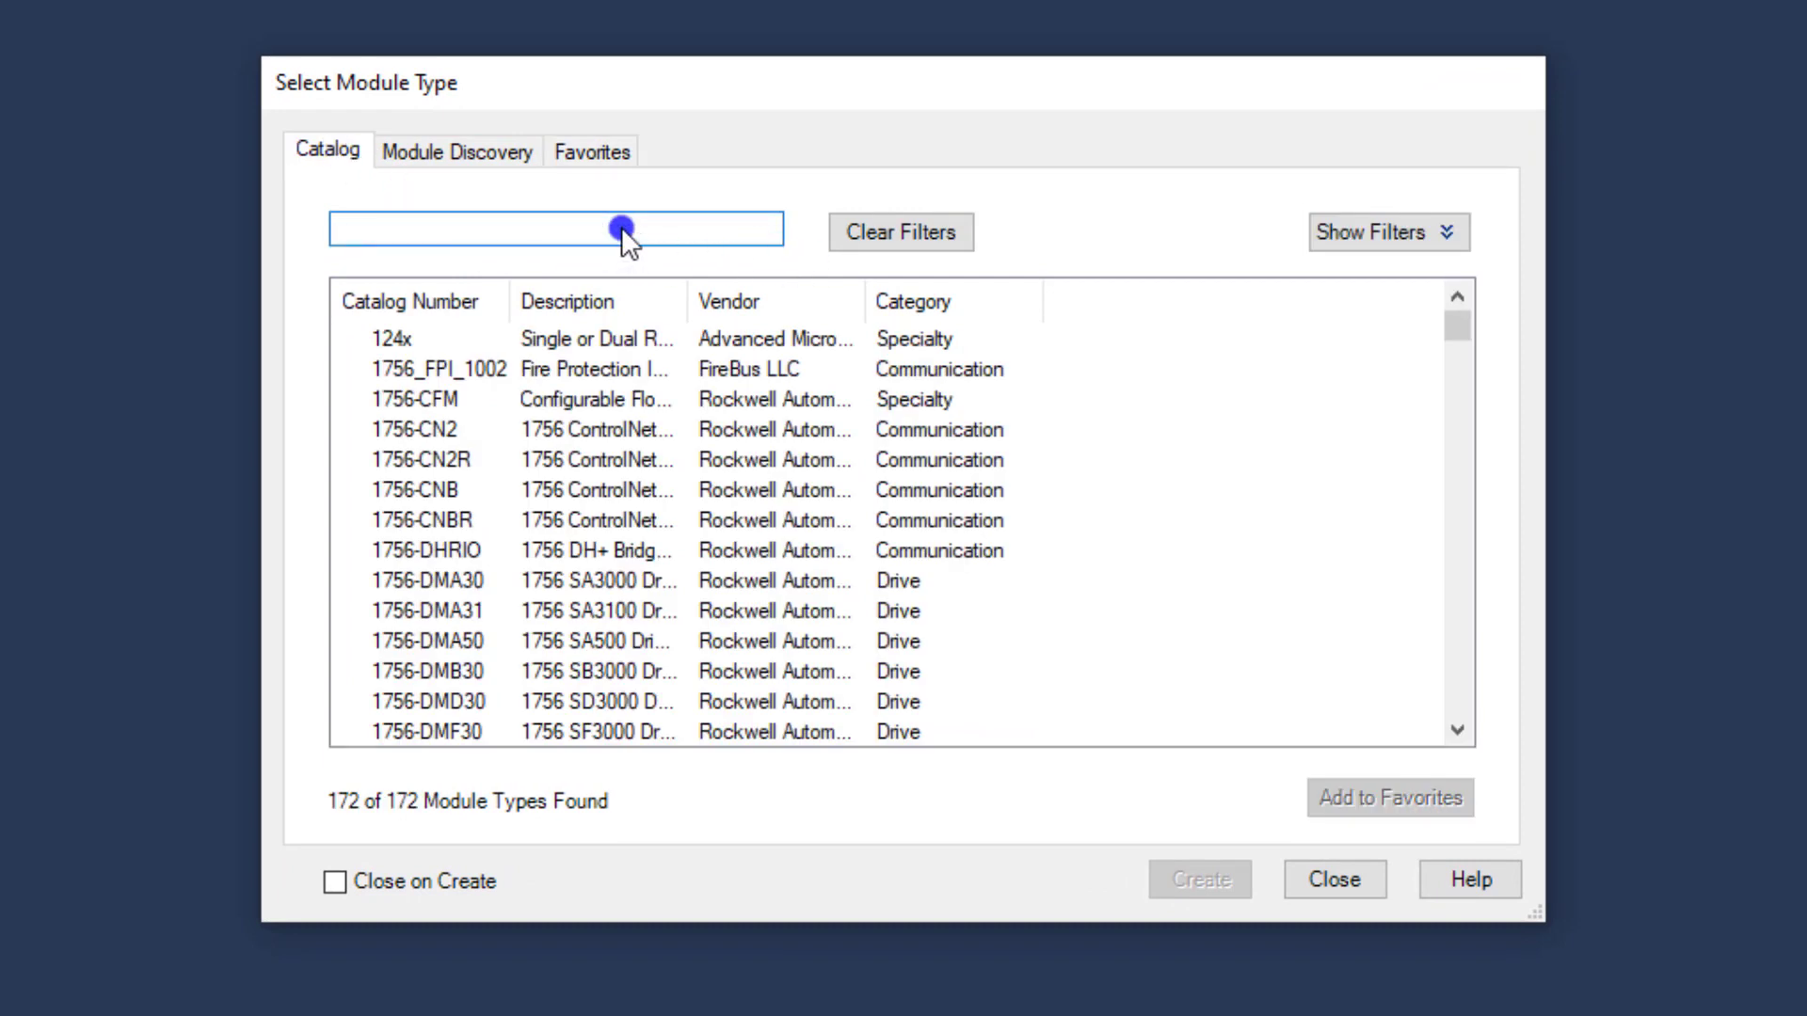
text(motion)
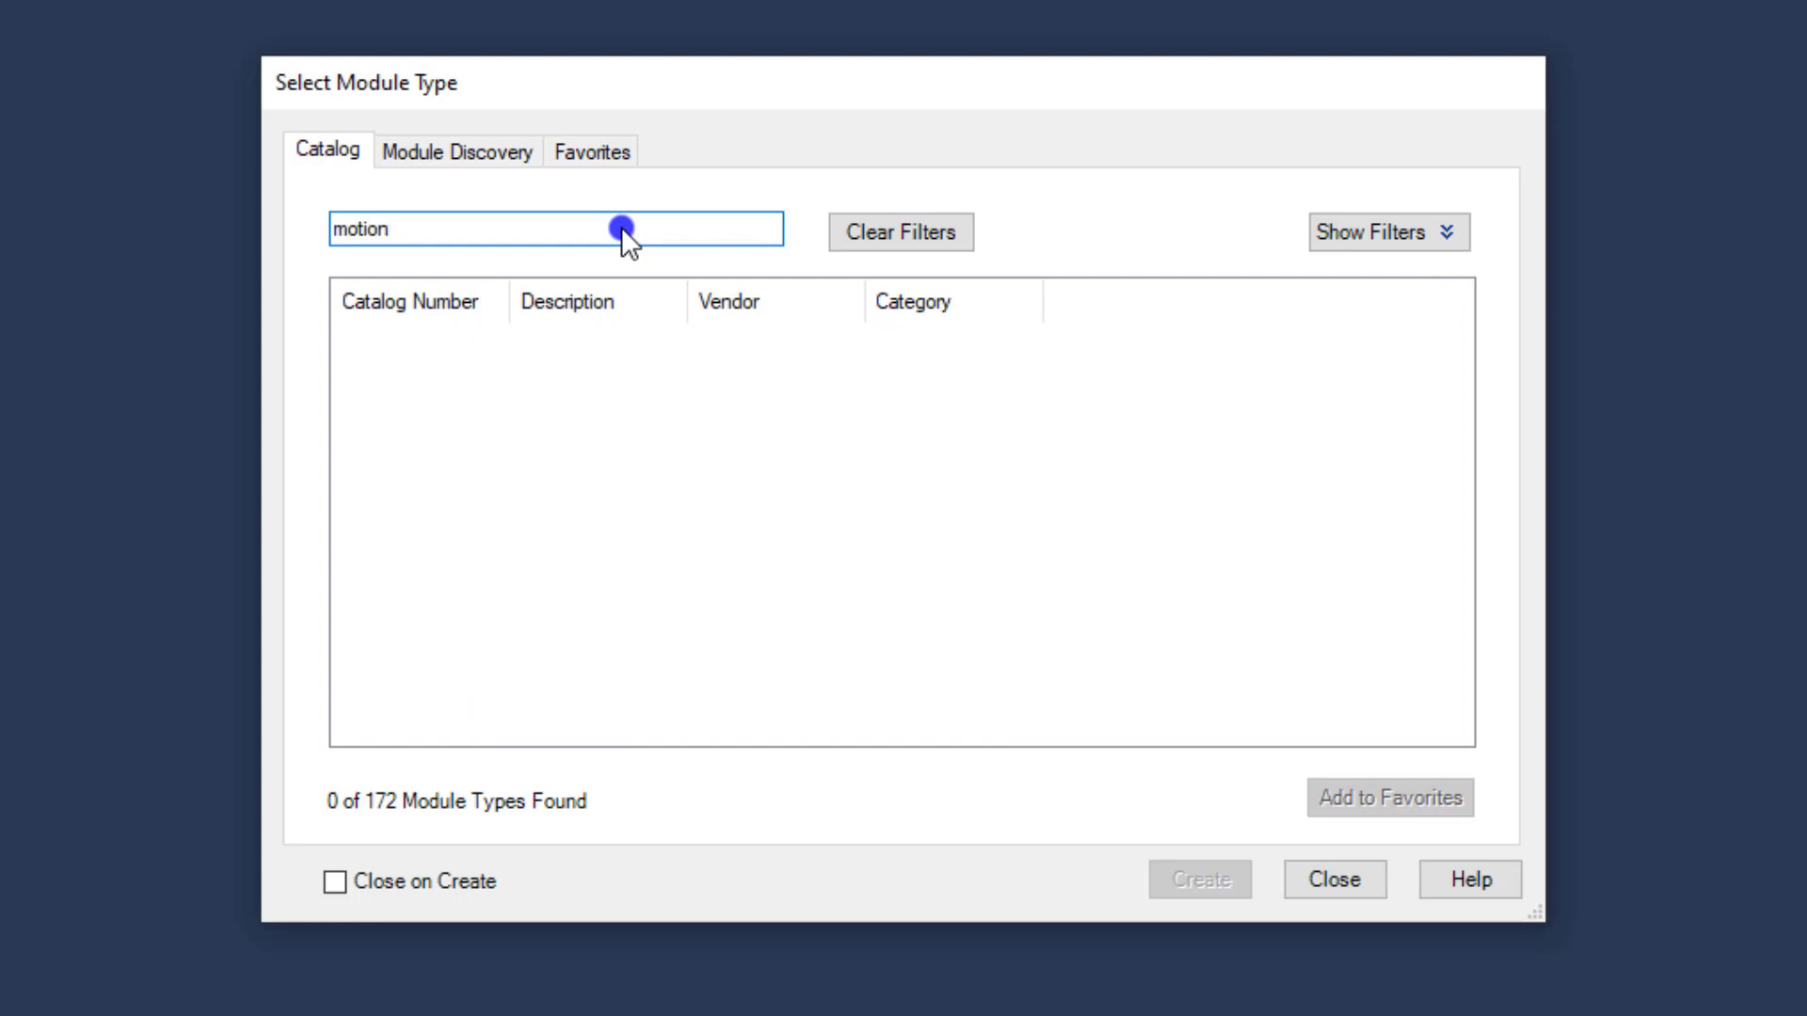
key(BackSpace)
key(BackSpace)
key(BackSpace)
key(BackSpace)
key(BackSpace)
key(BackSpace)
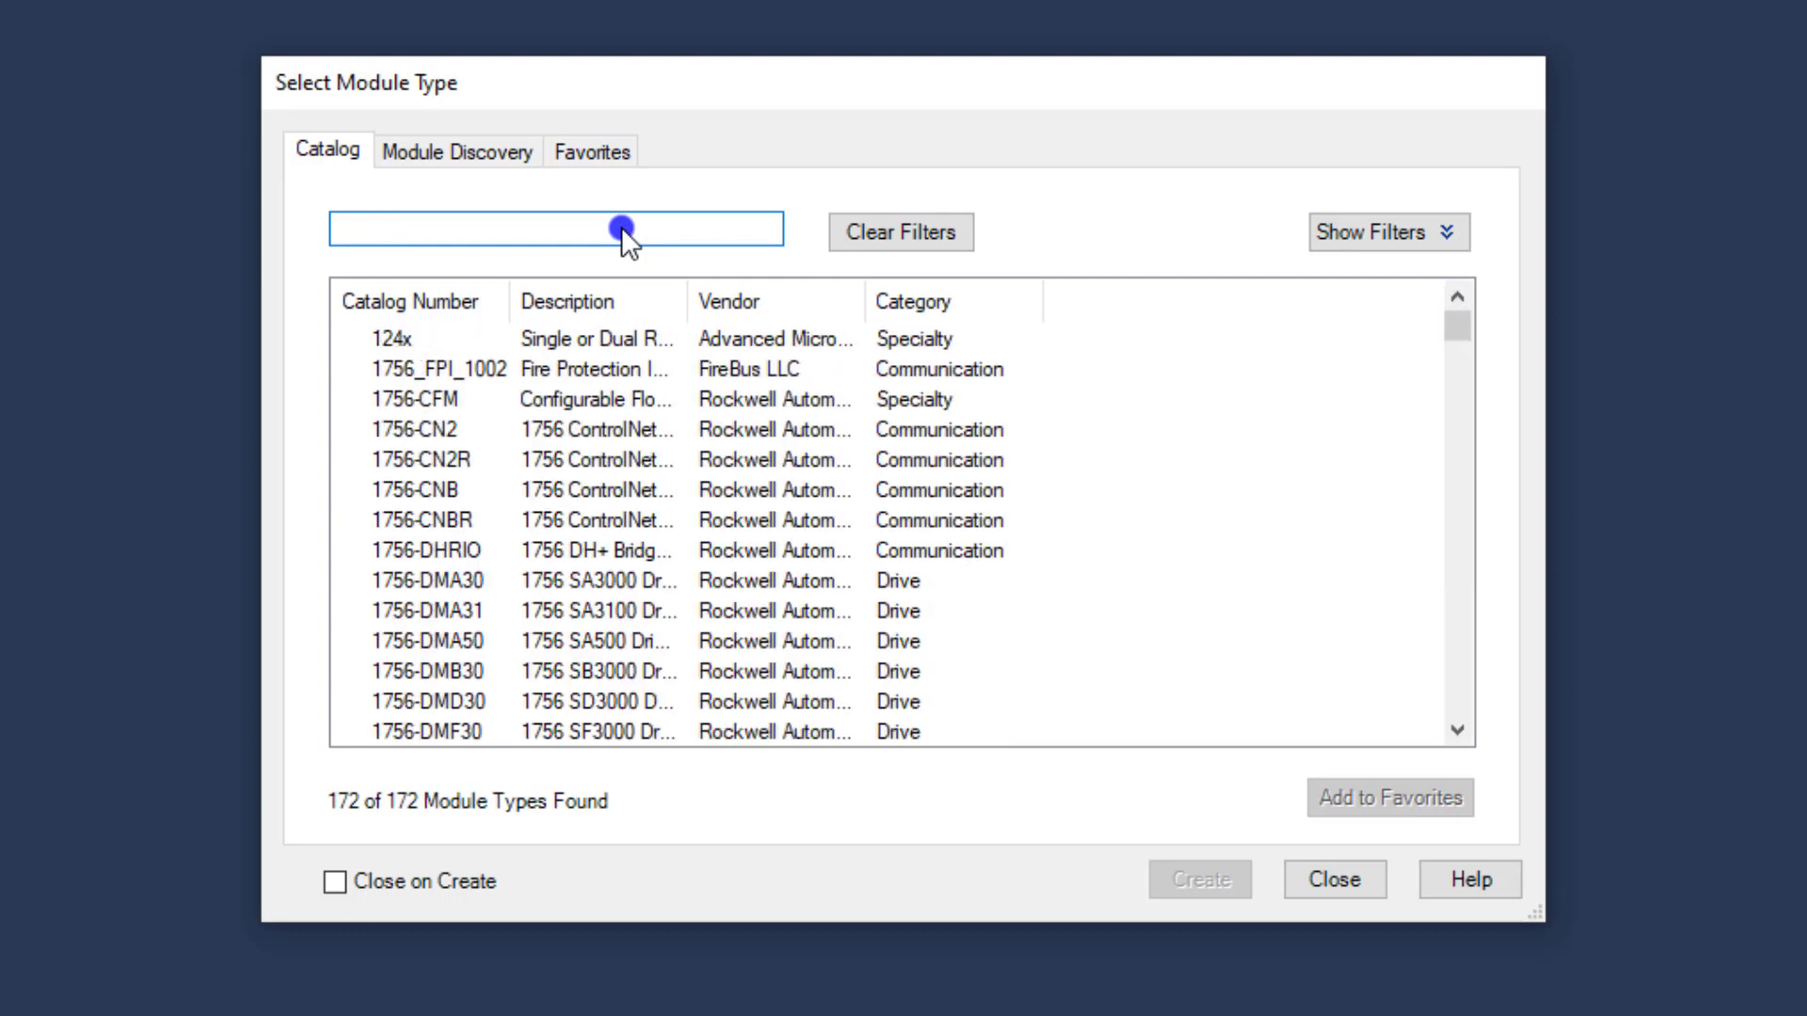
Search the catalog for "serco" and create the 1756-M16SE 16-axis SERCOS interface in slot 1 with the name Sercos
text(se)
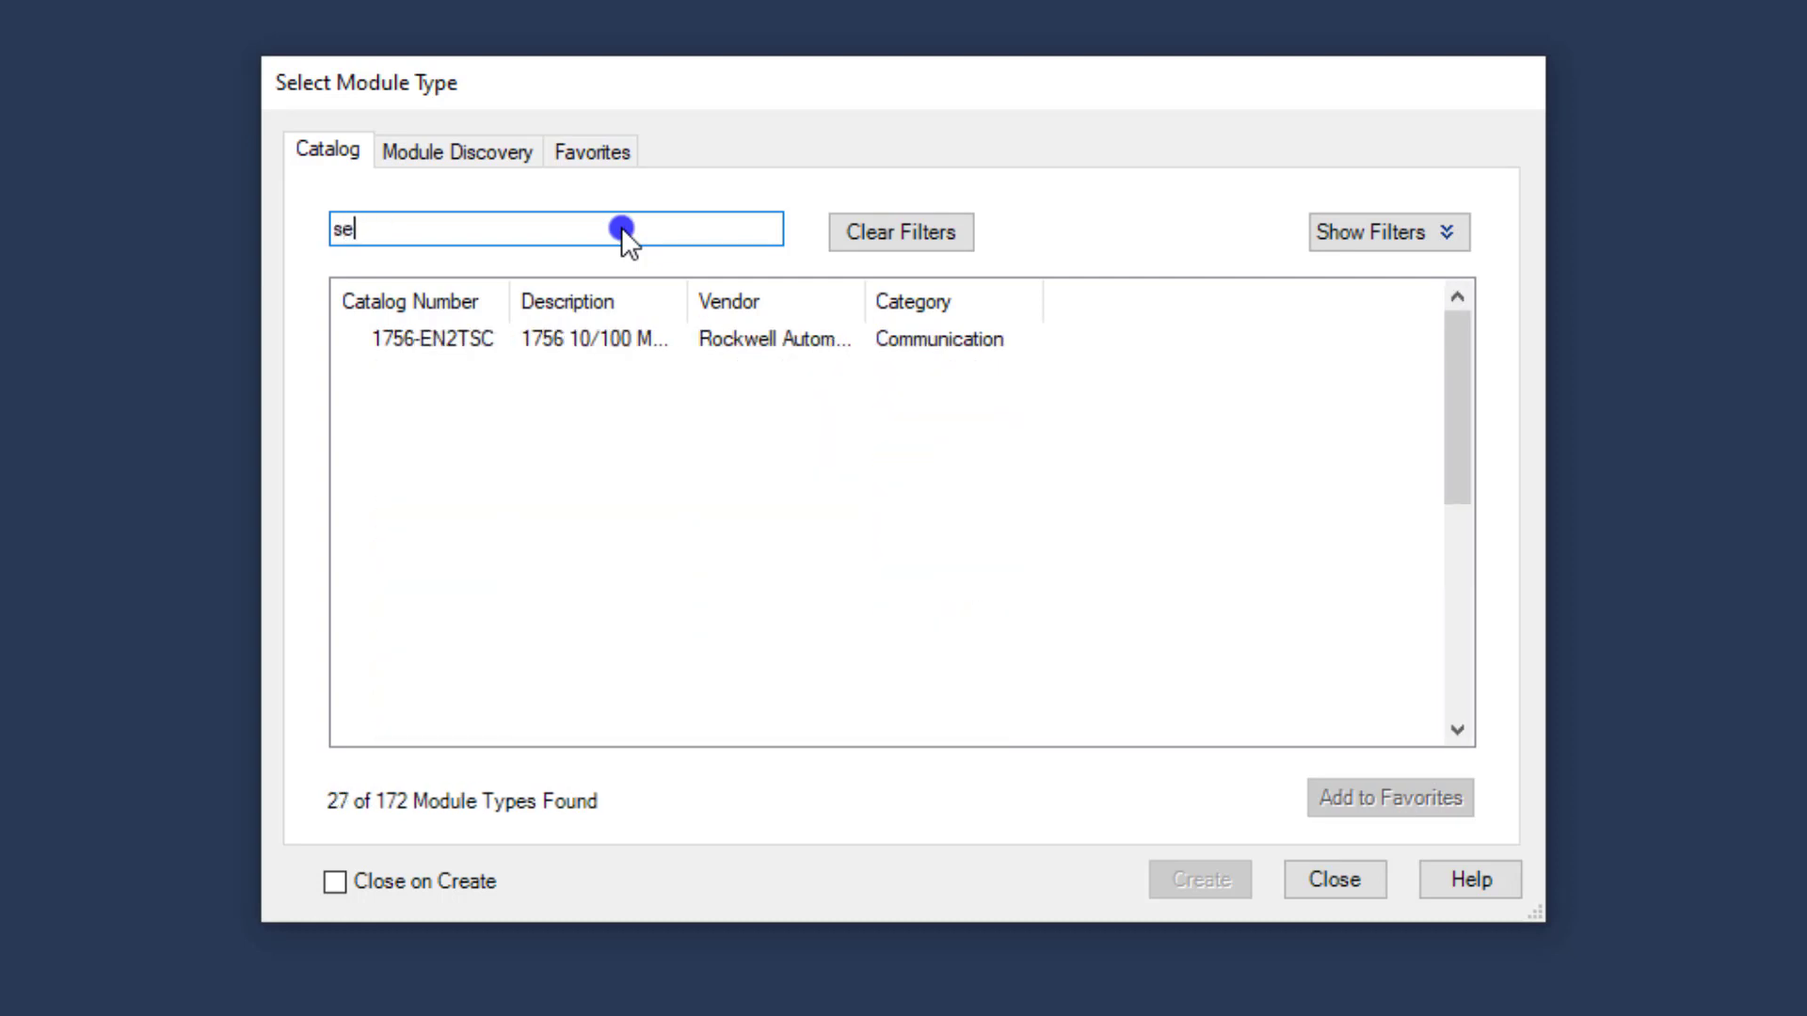
text(rco)
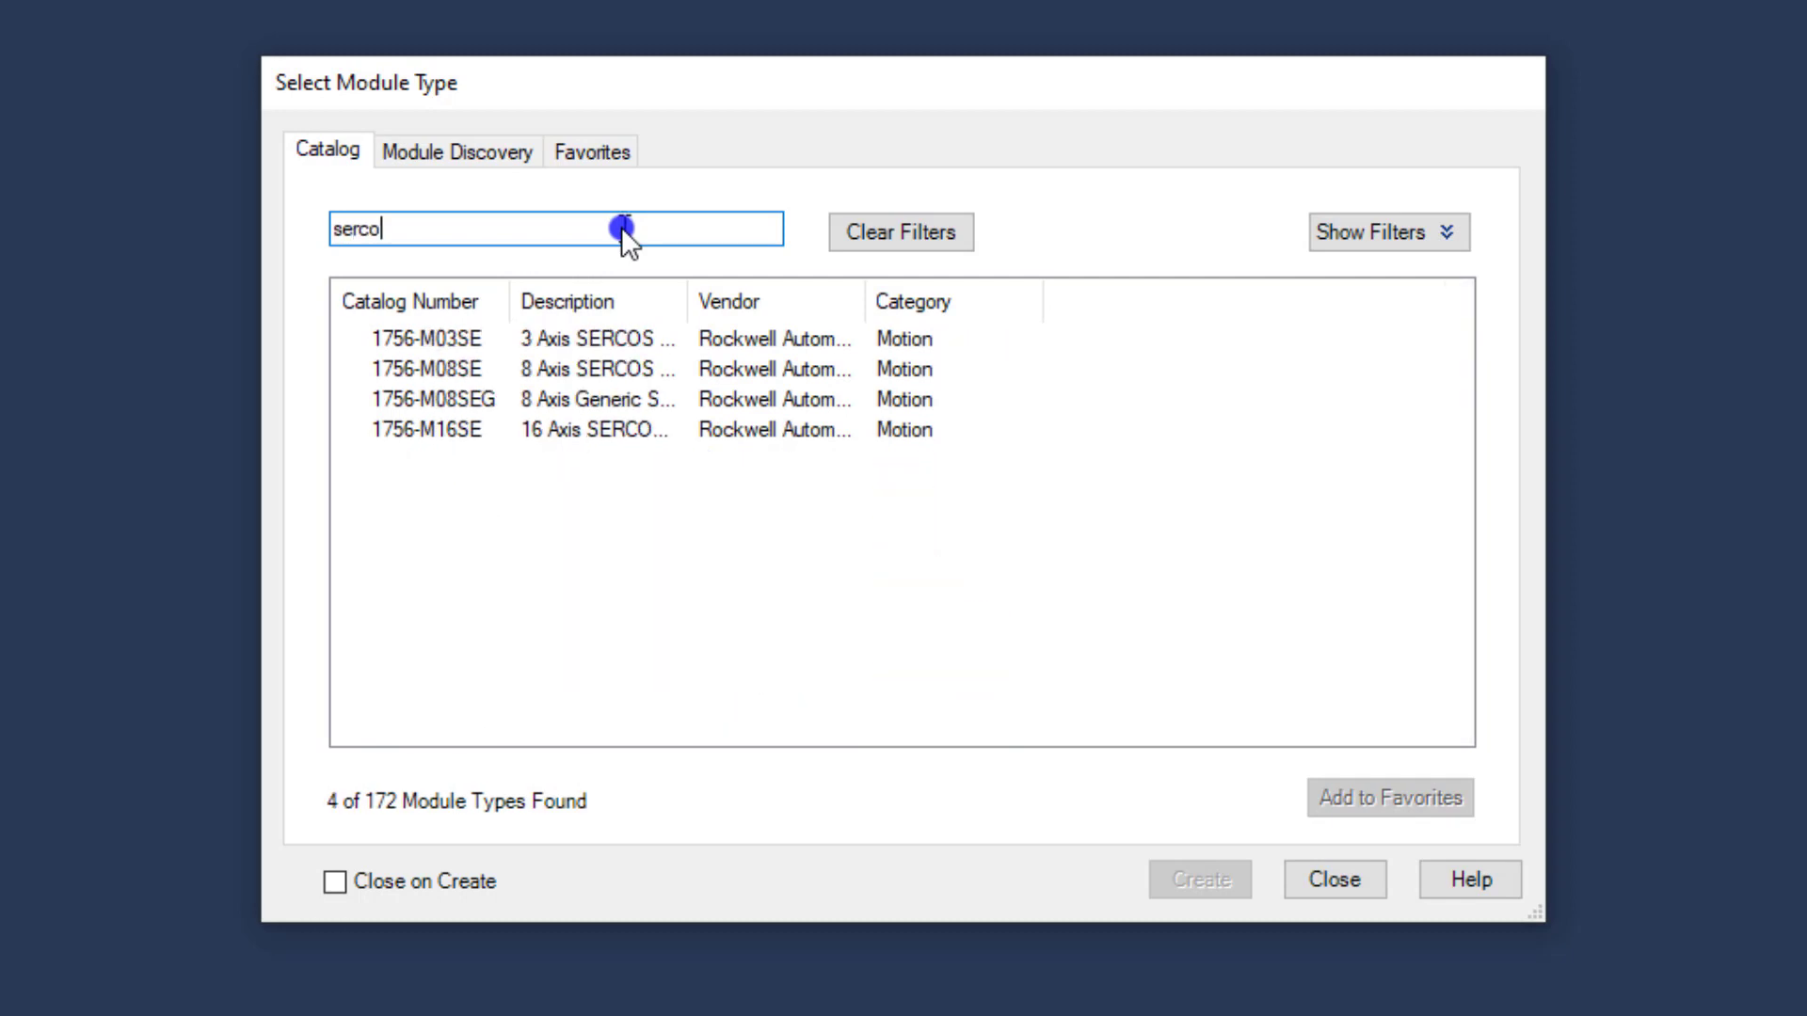
click(500, 429)
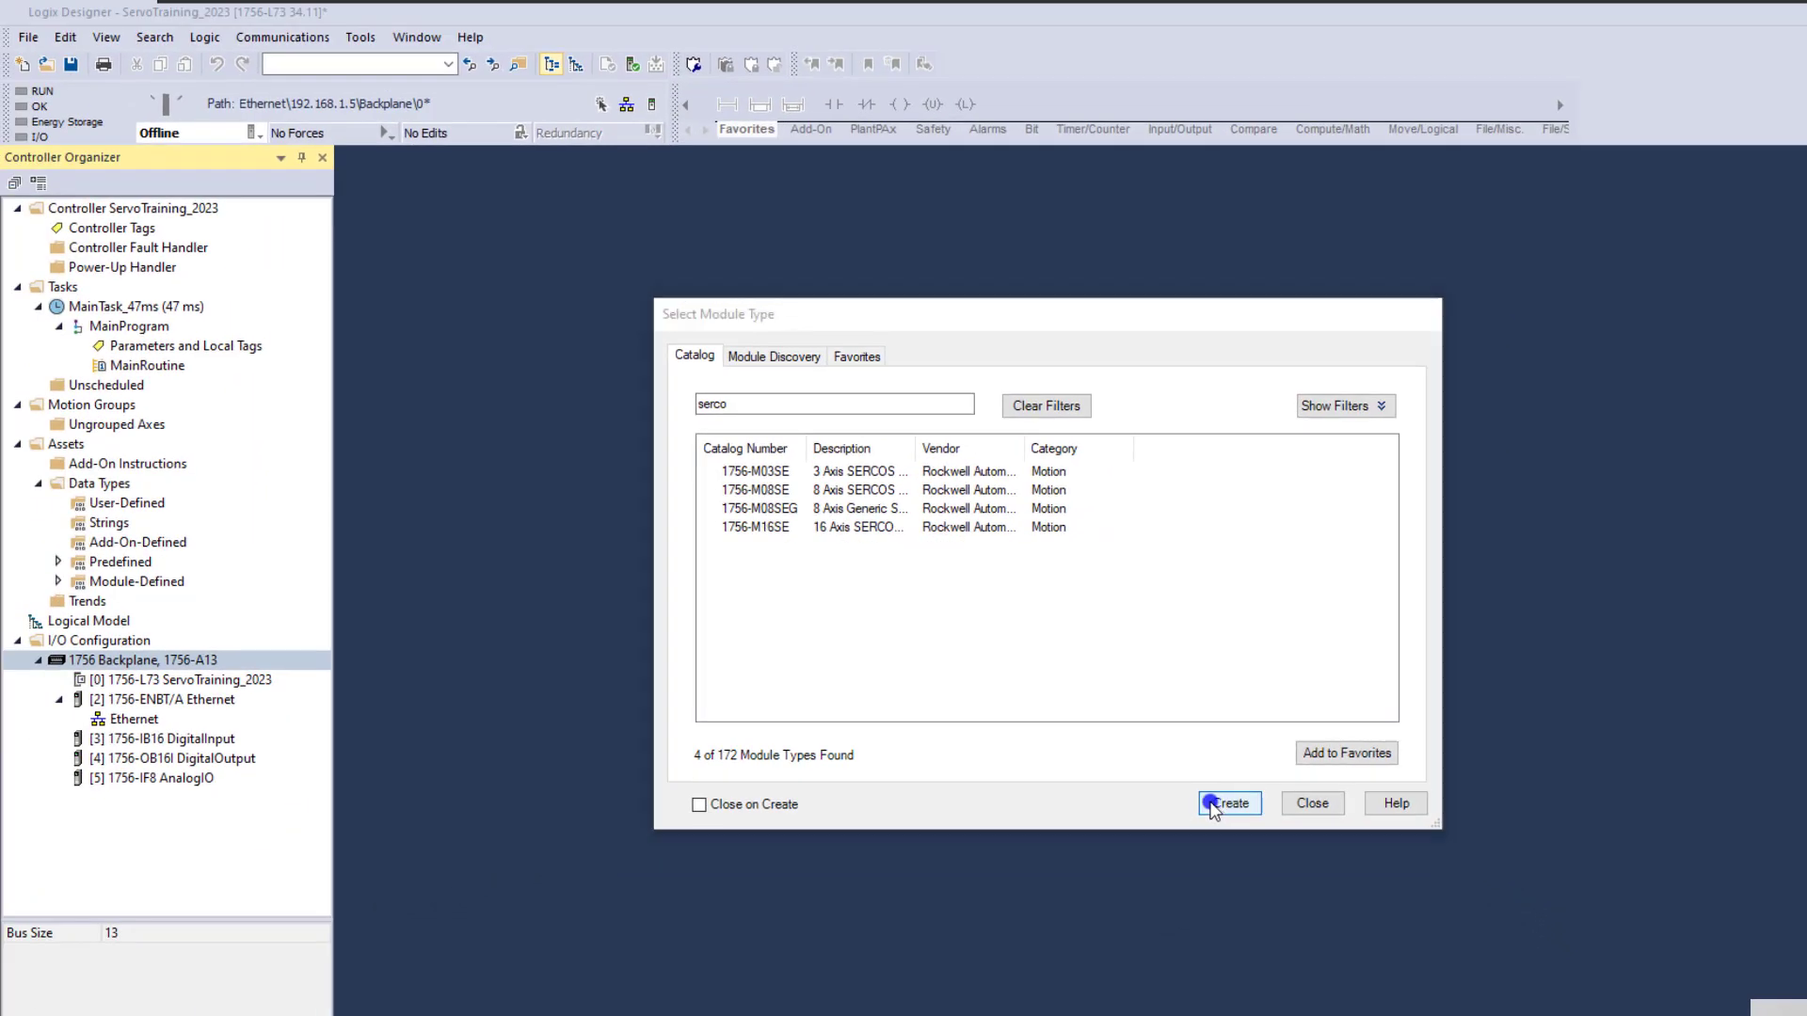
click(1214, 805)
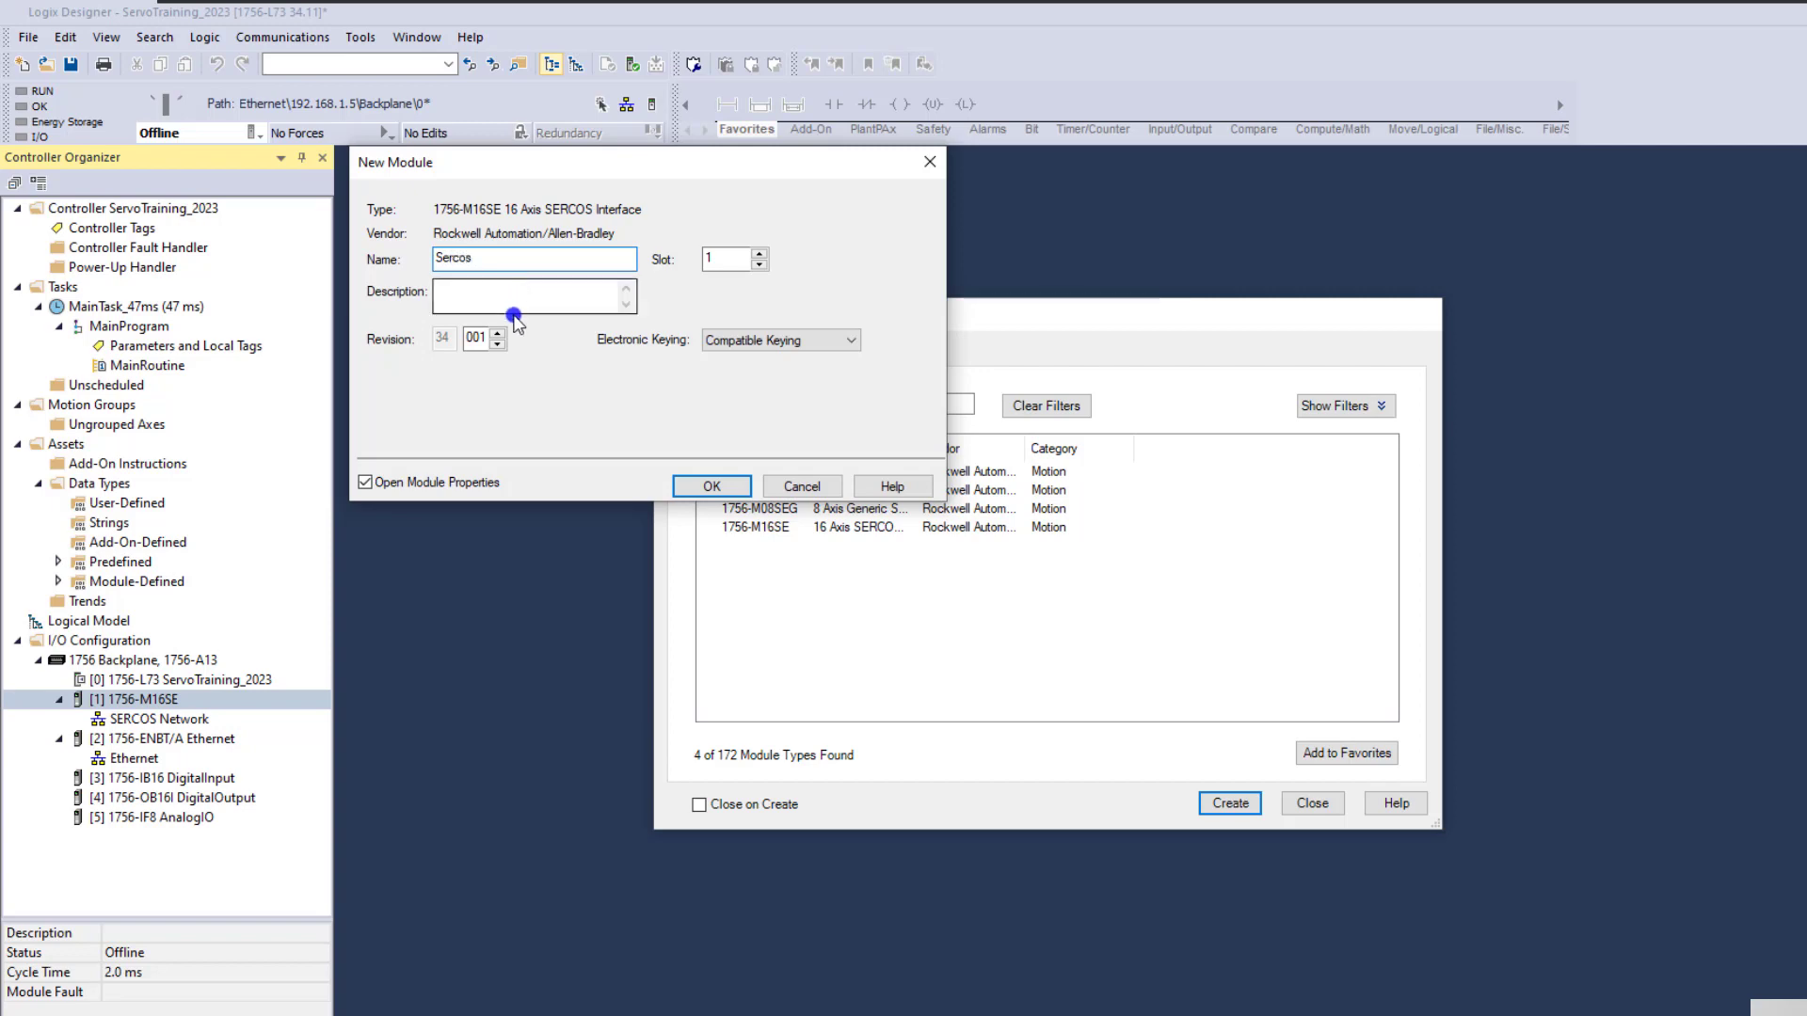
click(752, 262)
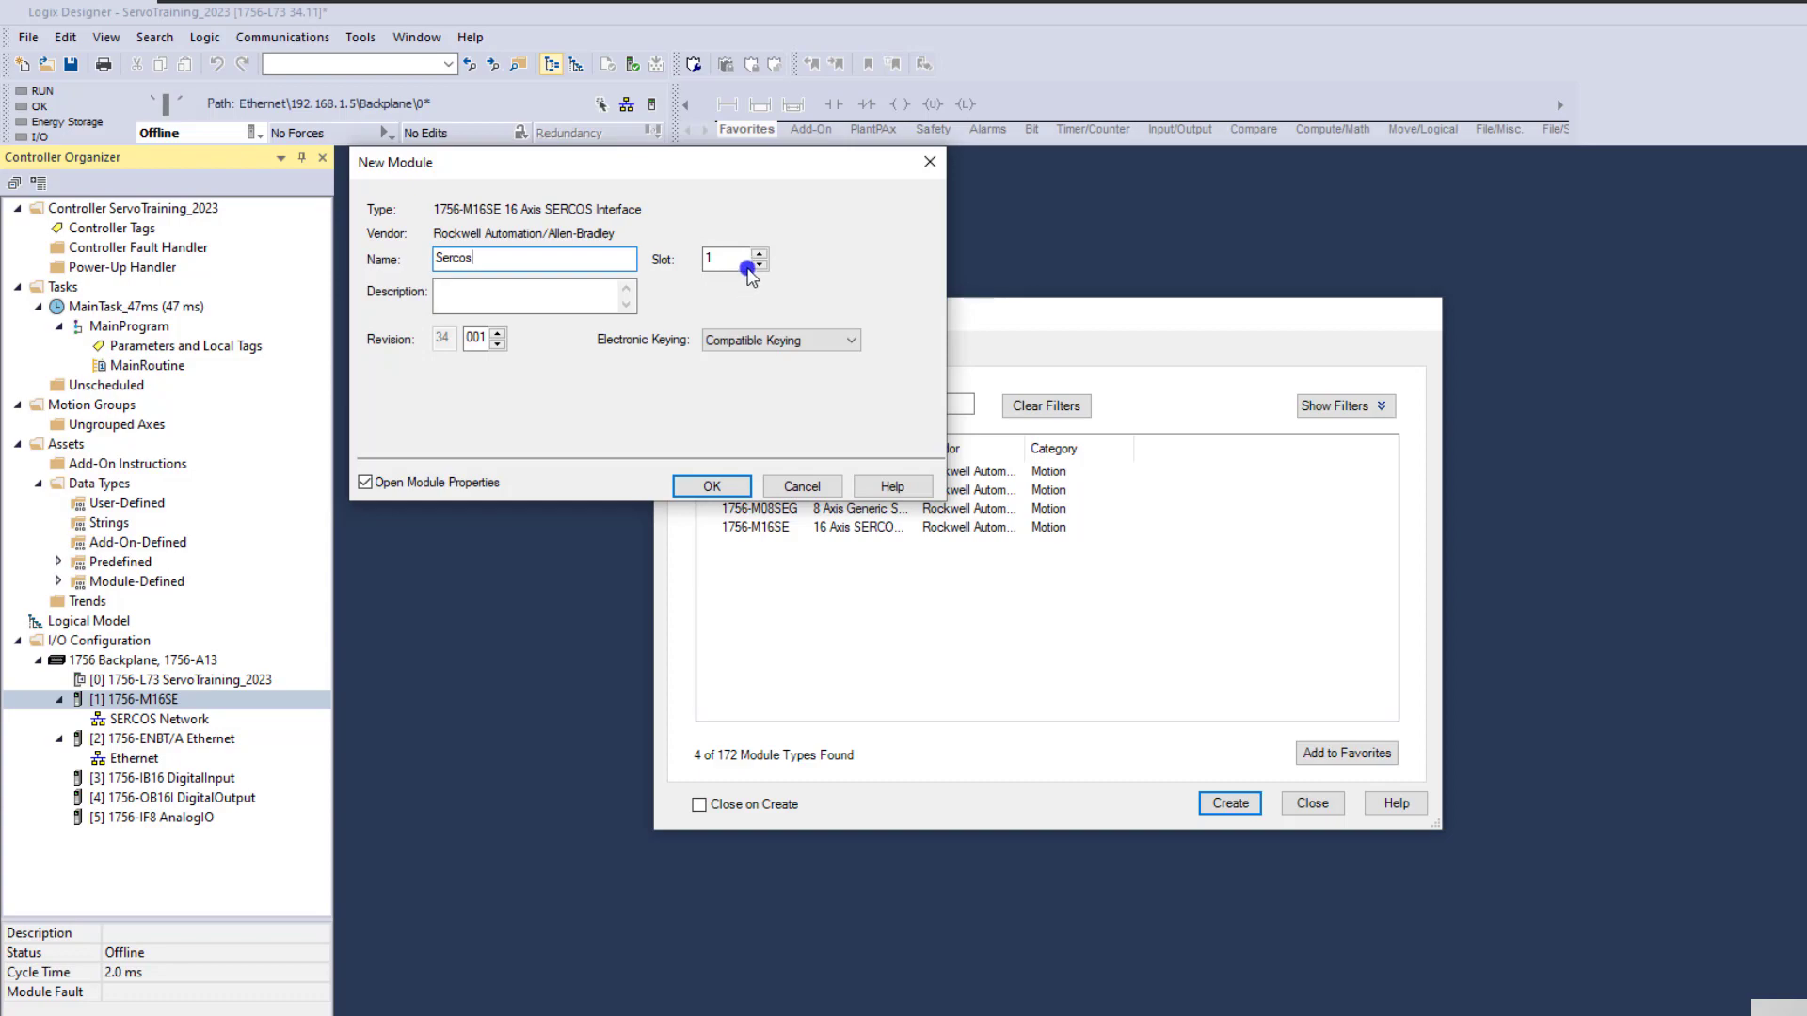
click(715, 487)
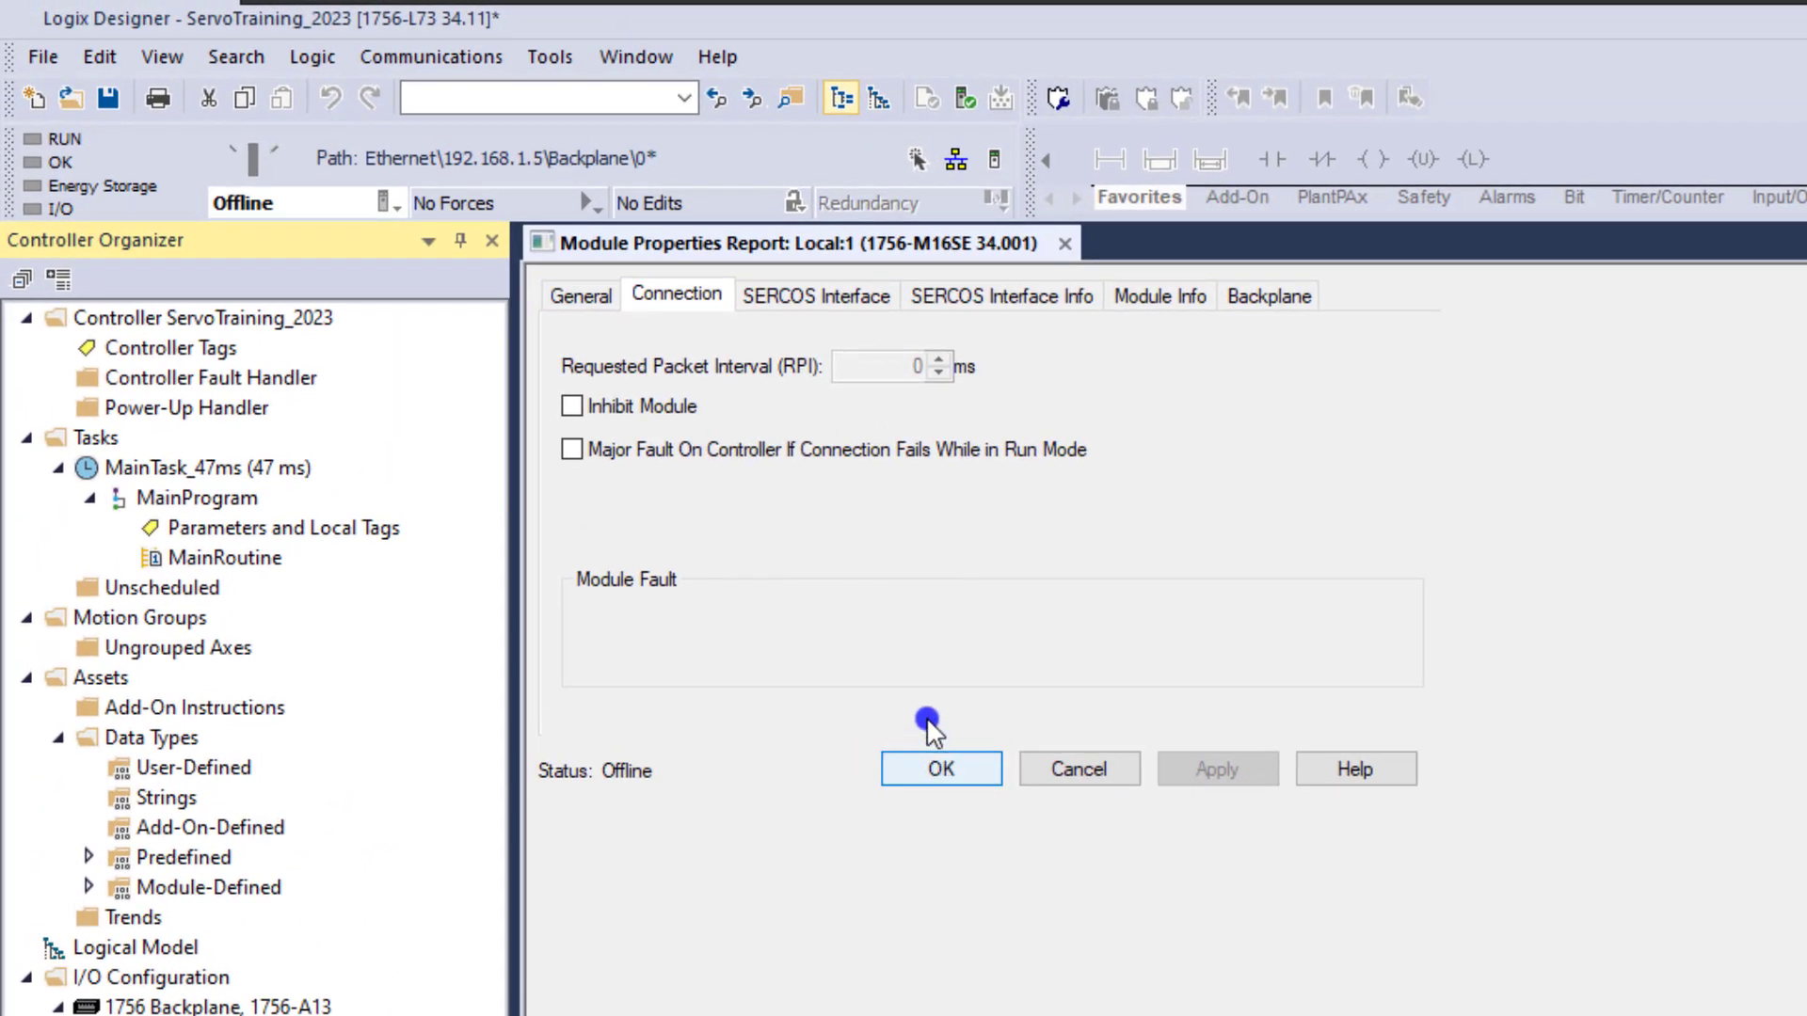
Set the SERCOS interface data rate of the 1756-M16SE module to Auto Detect
click(801, 295)
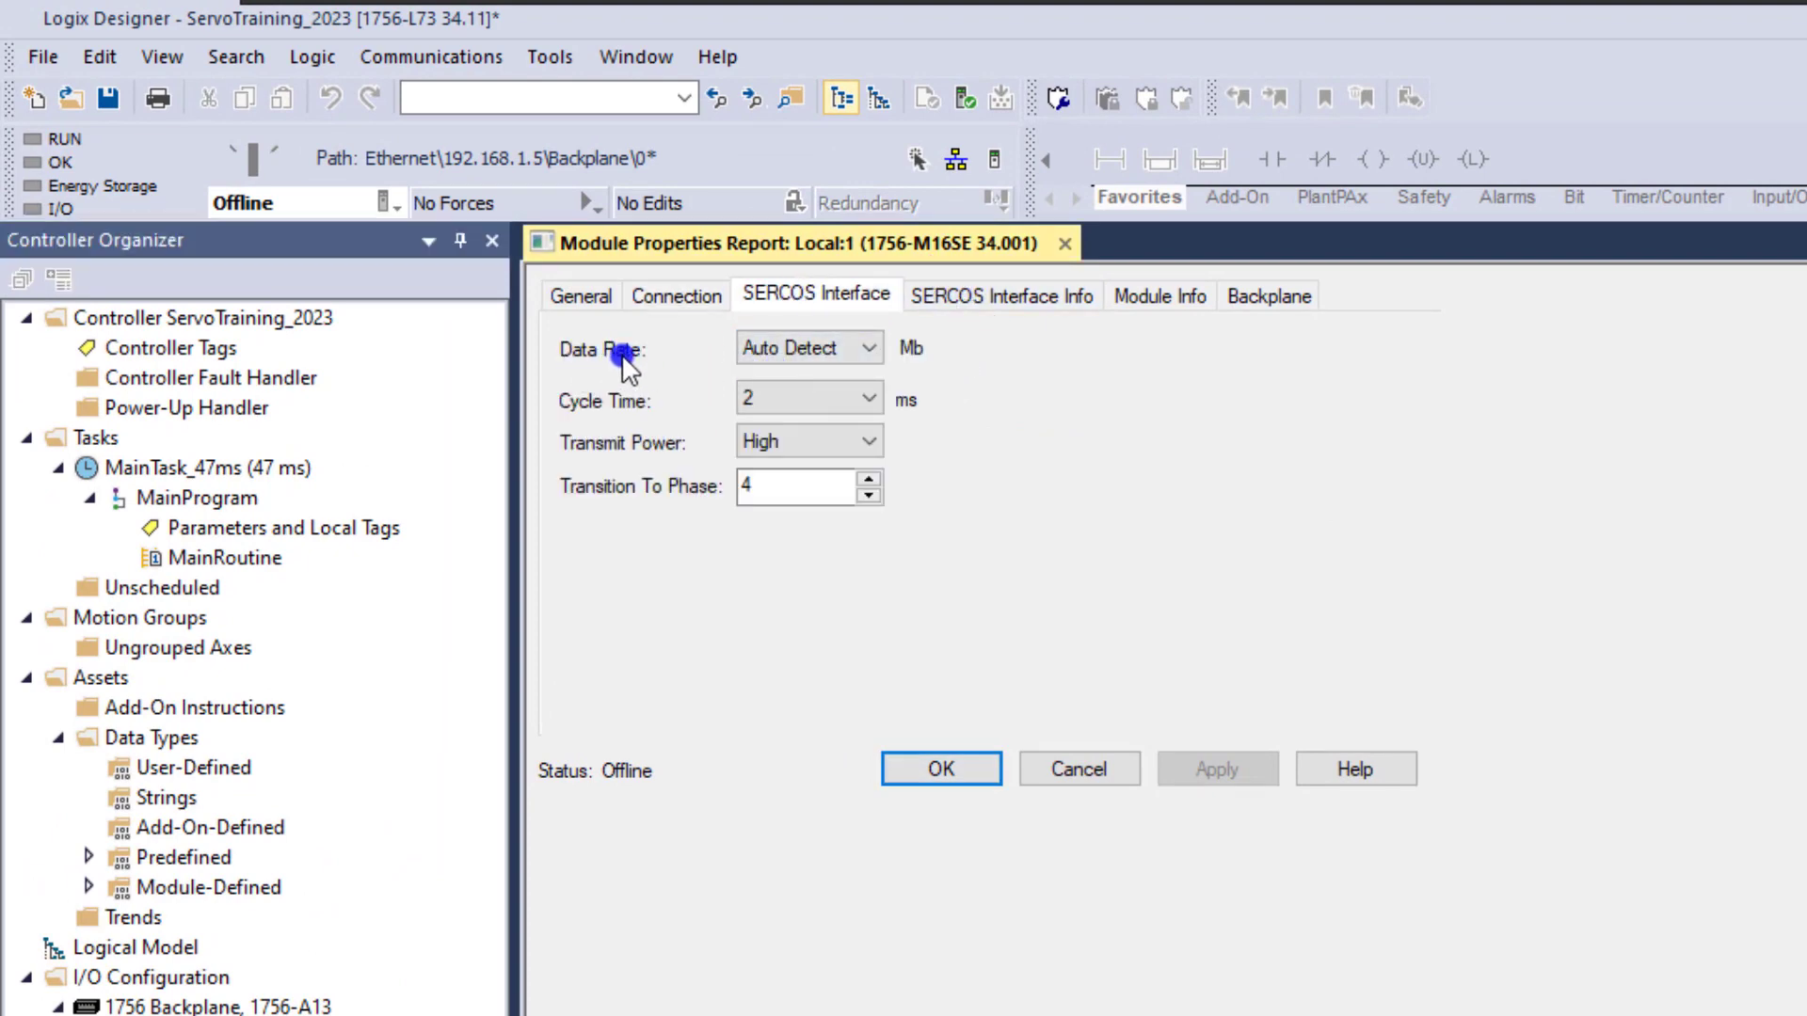
click(858, 350)
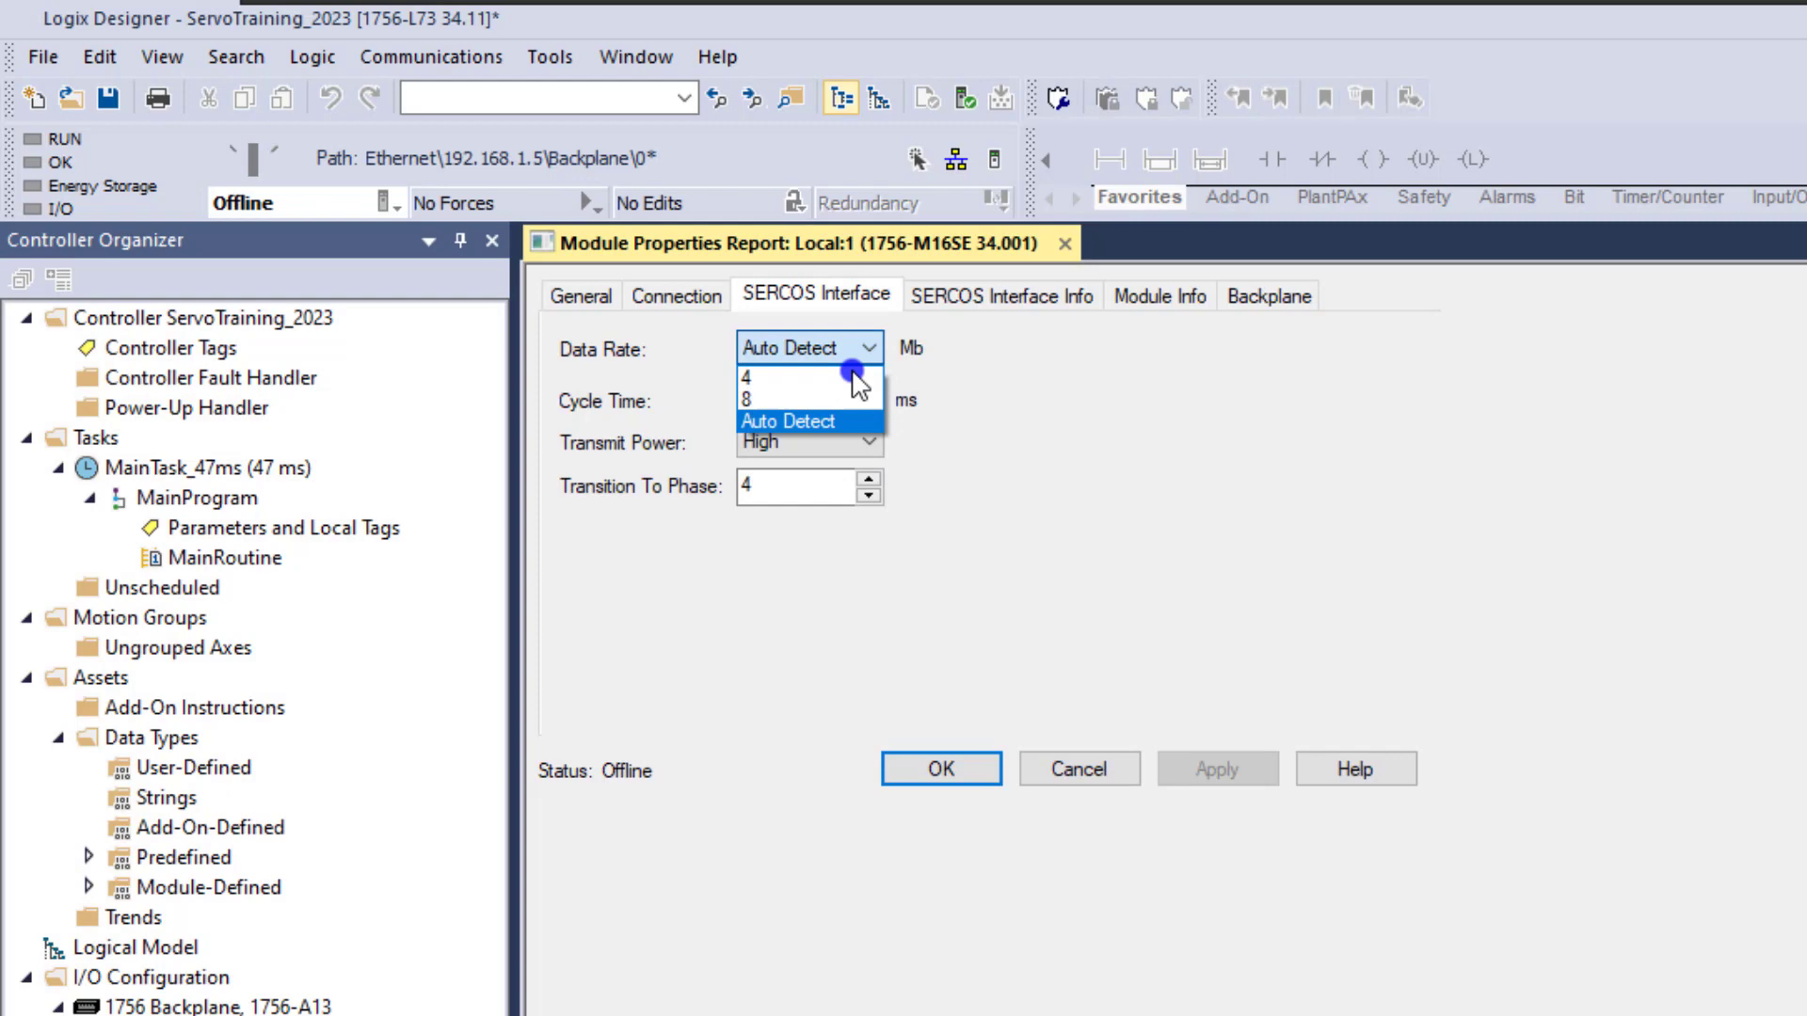
click(849, 428)
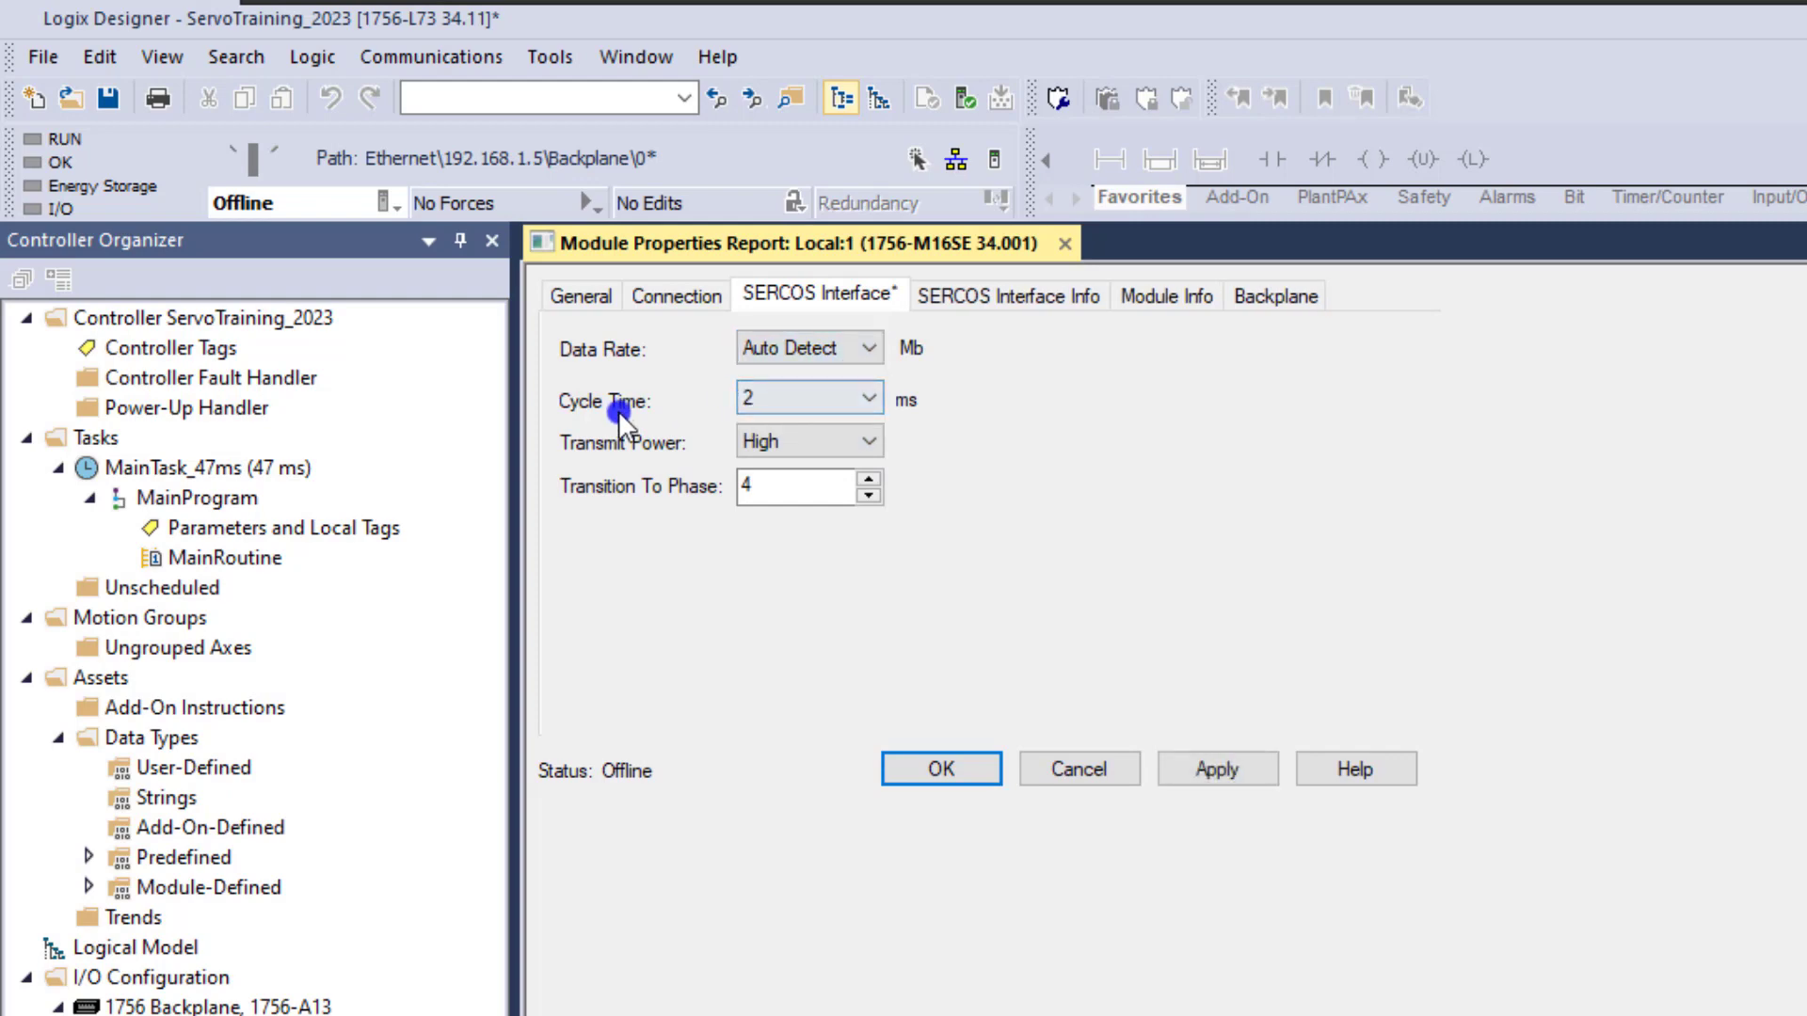
Review the cycle time, transmit power and transition-to-phase settings of the 1756-M16SE SERCOS interface
click(838, 400)
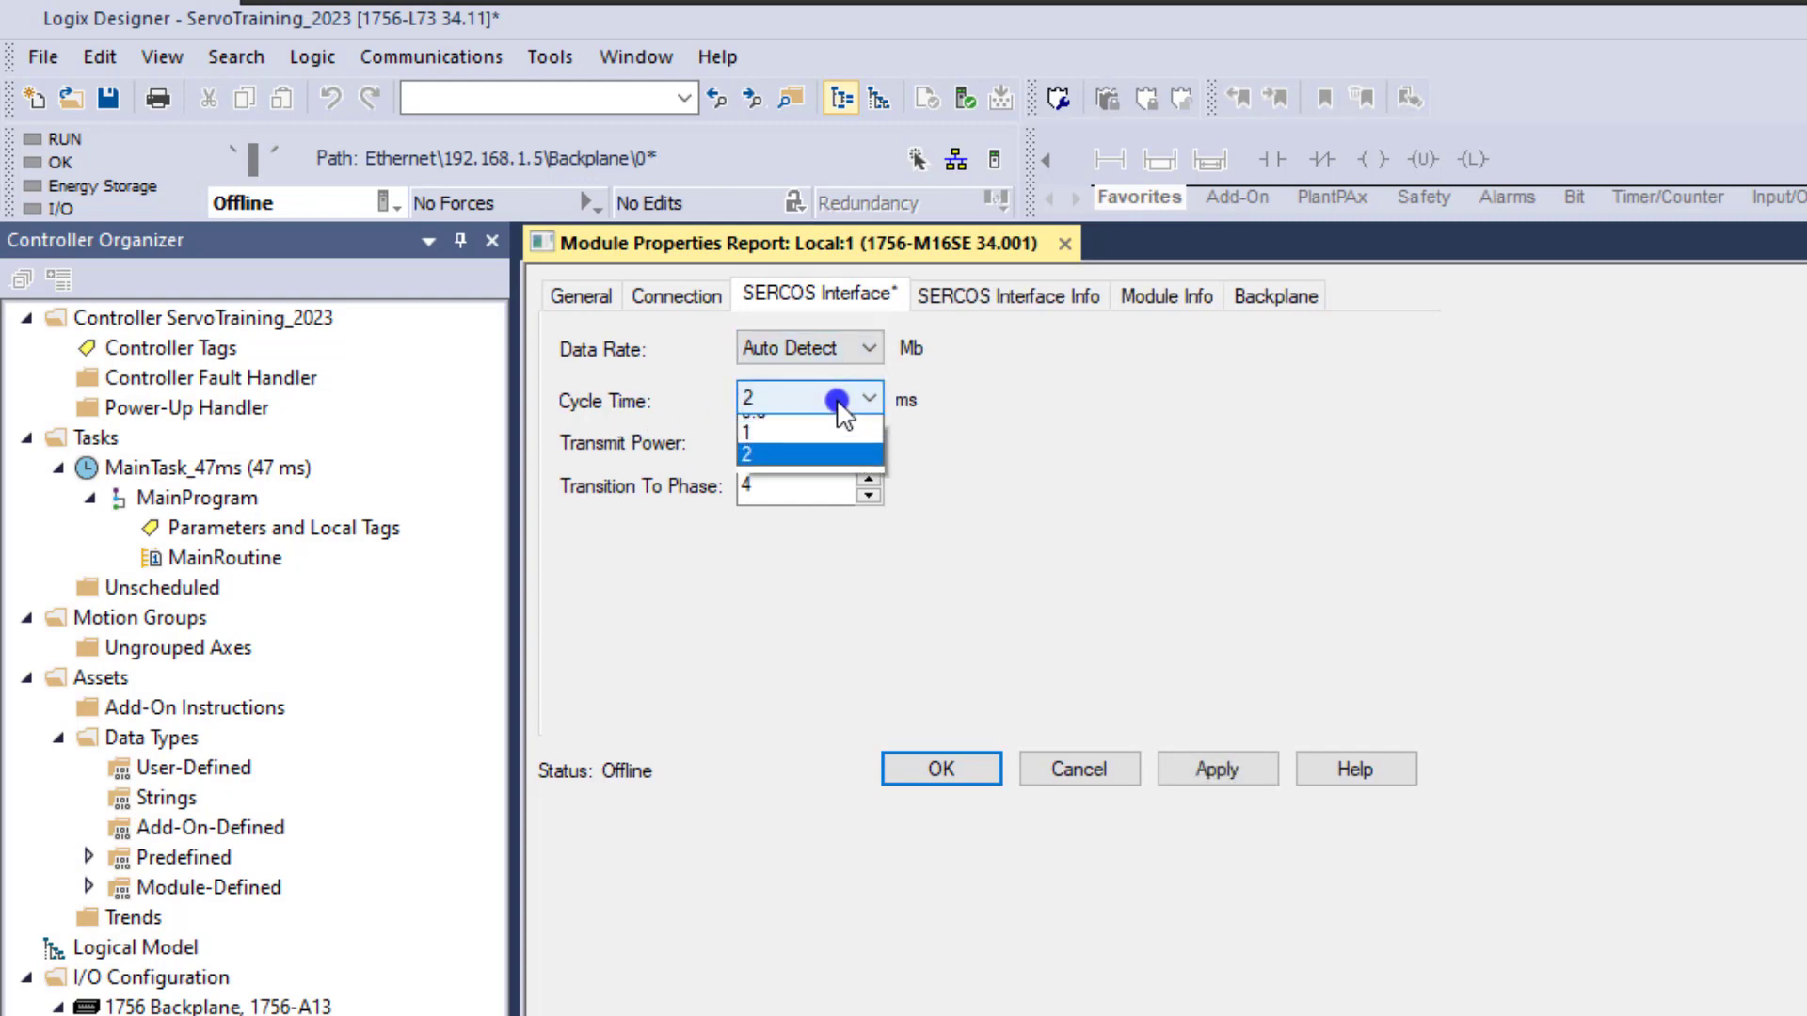
click(998, 456)
click(866, 399)
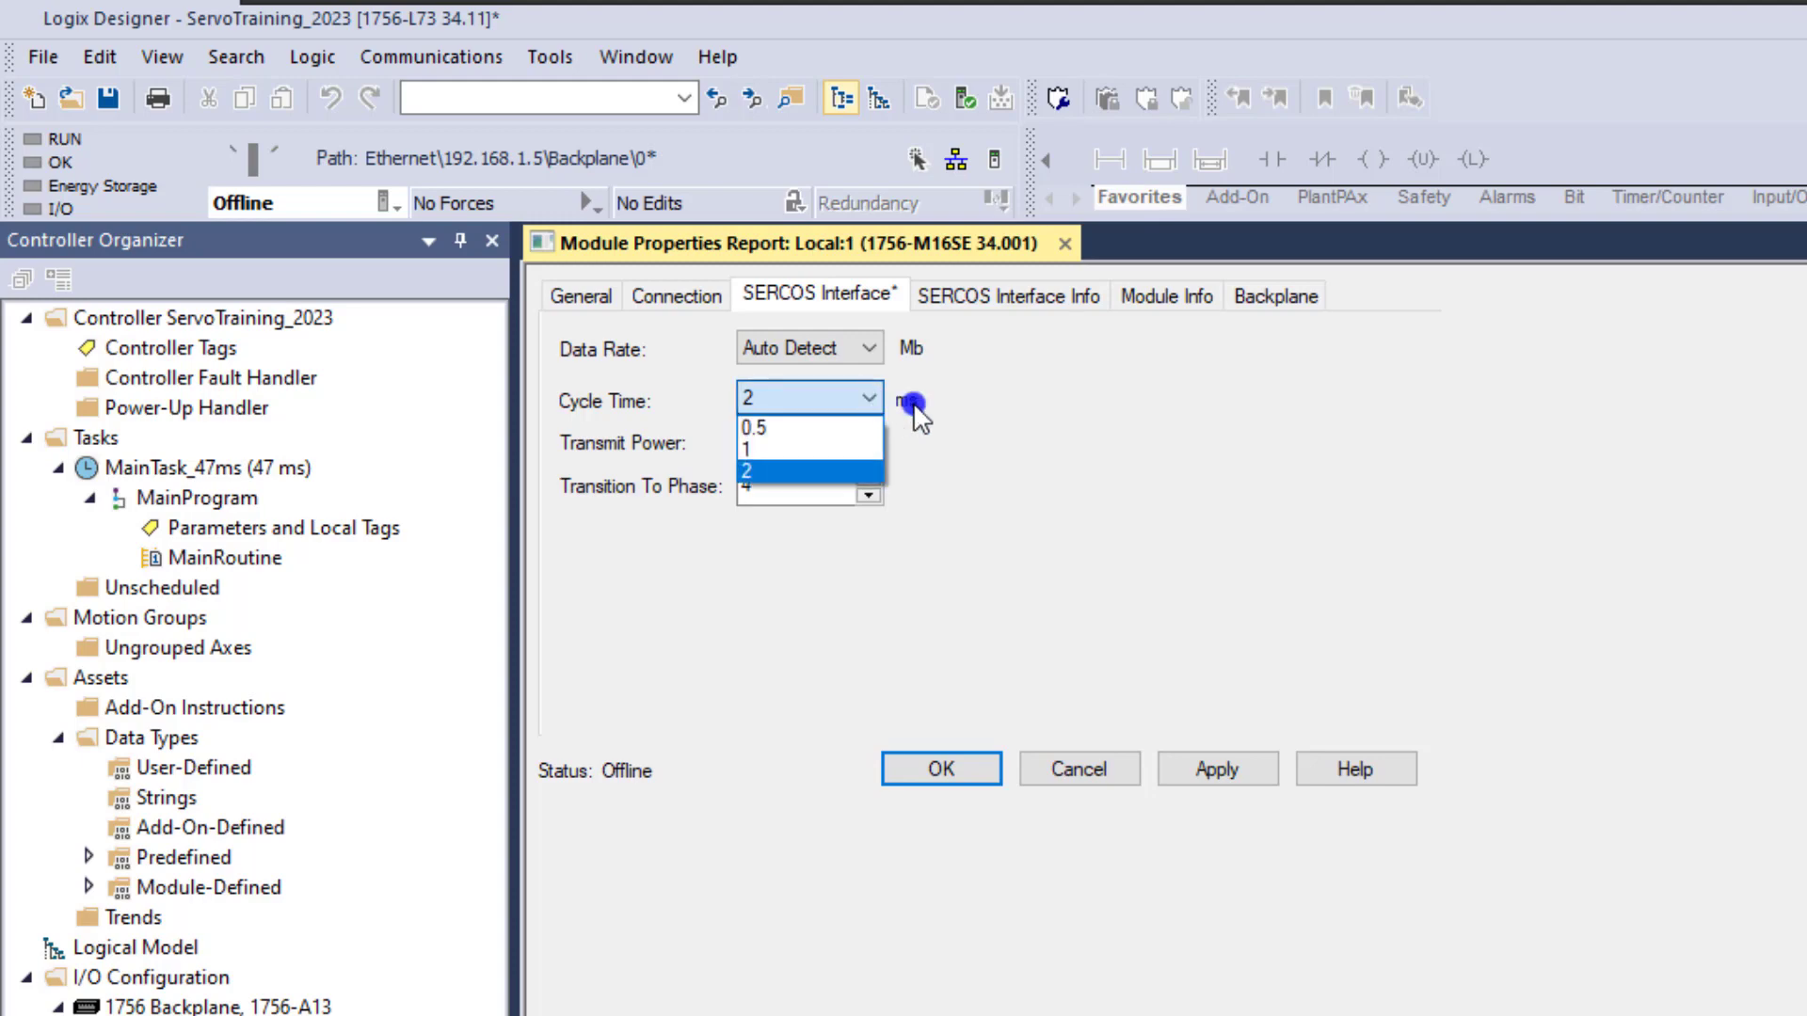
click(970, 442)
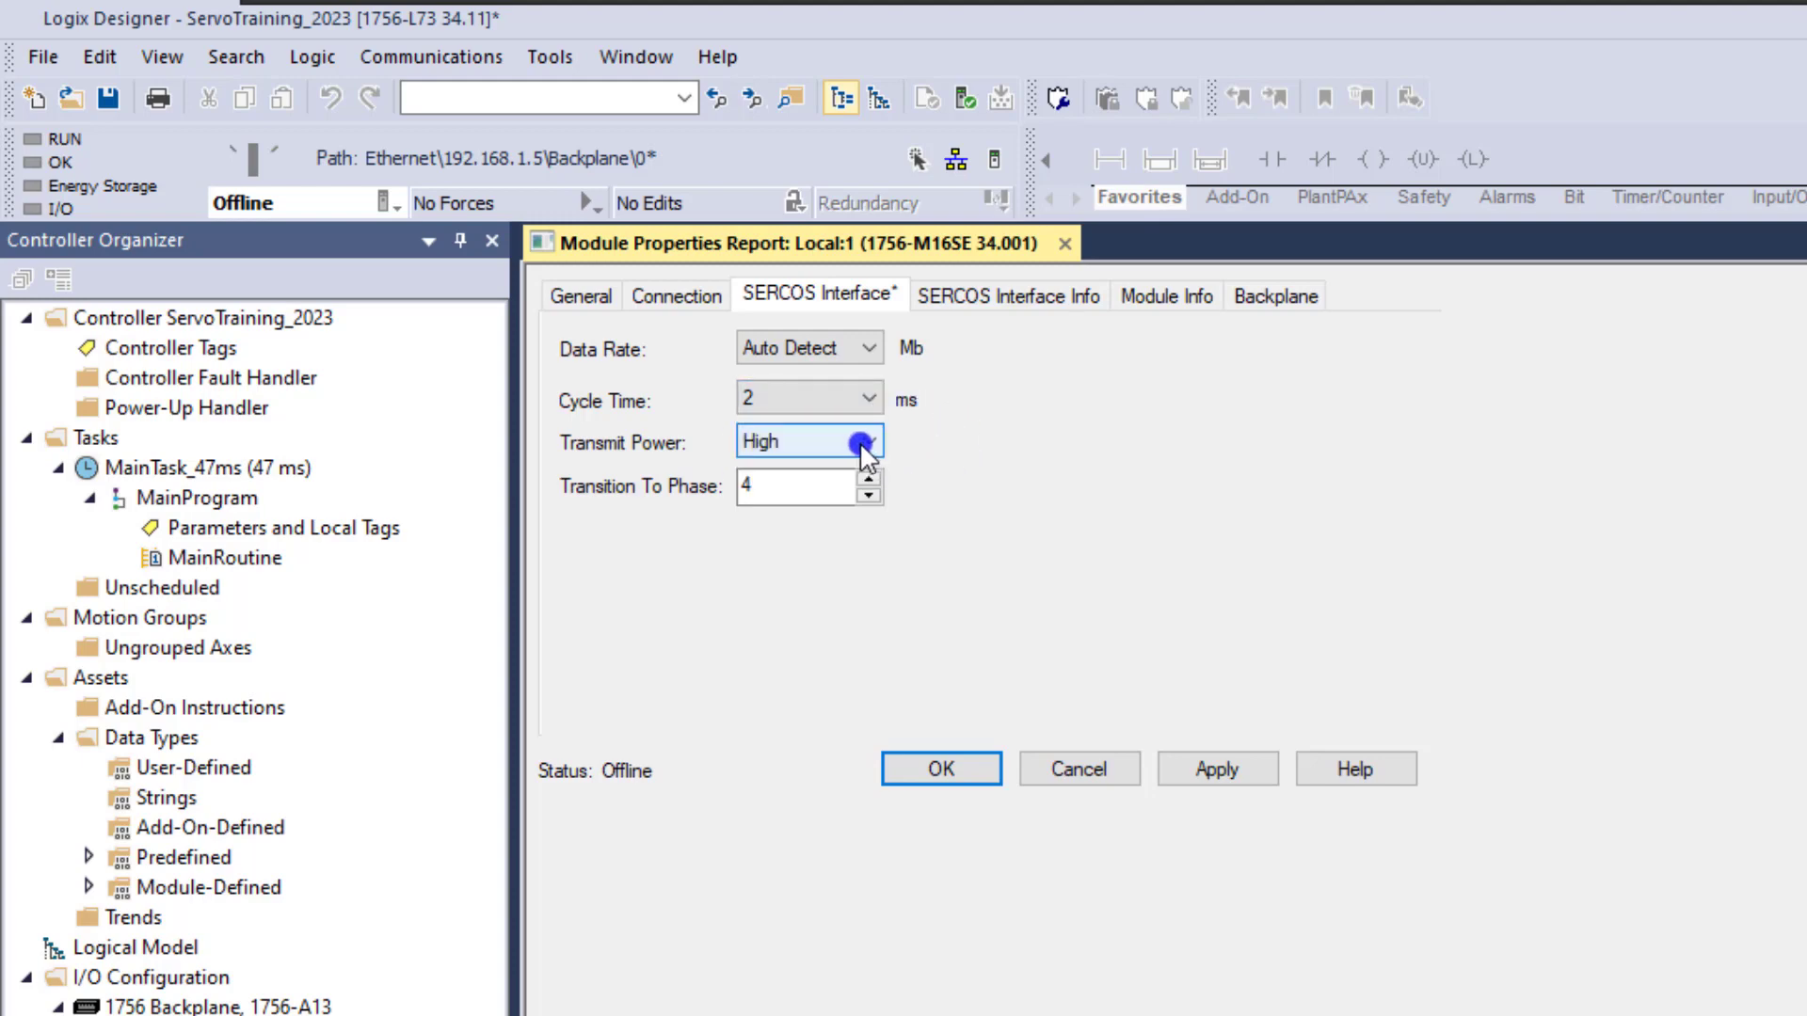
click(867, 444)
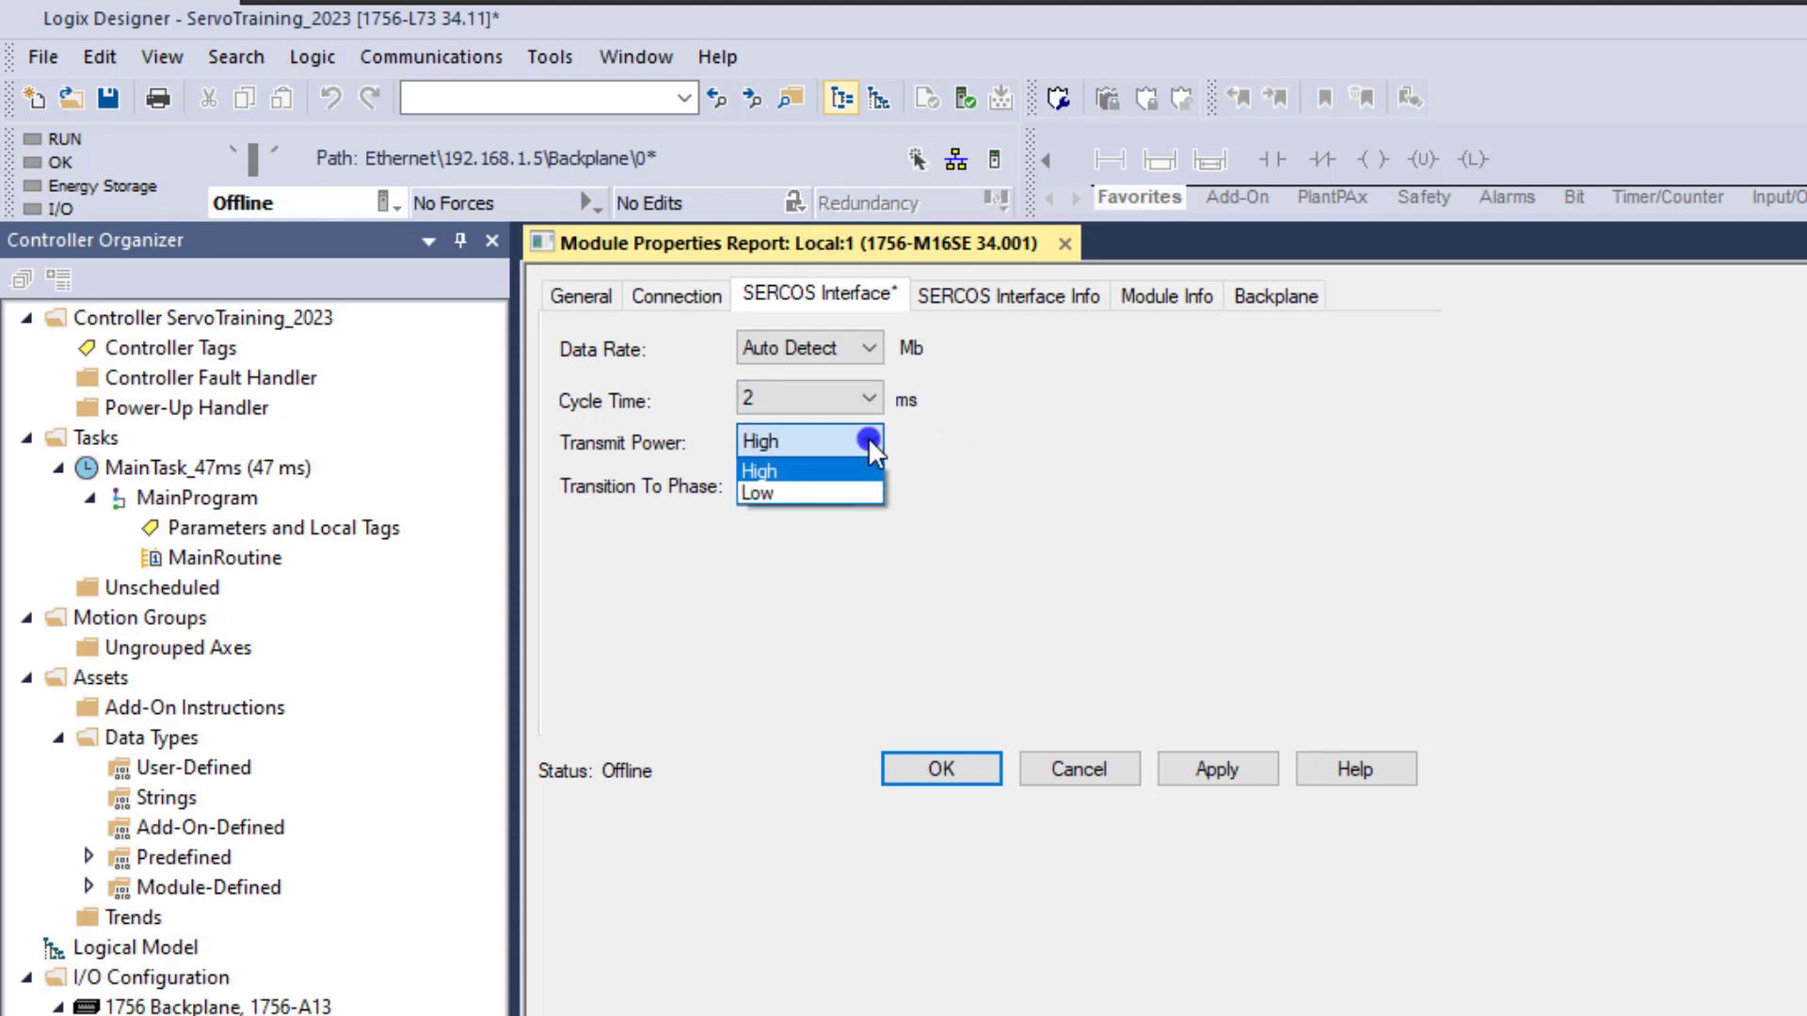
click(950, 449)
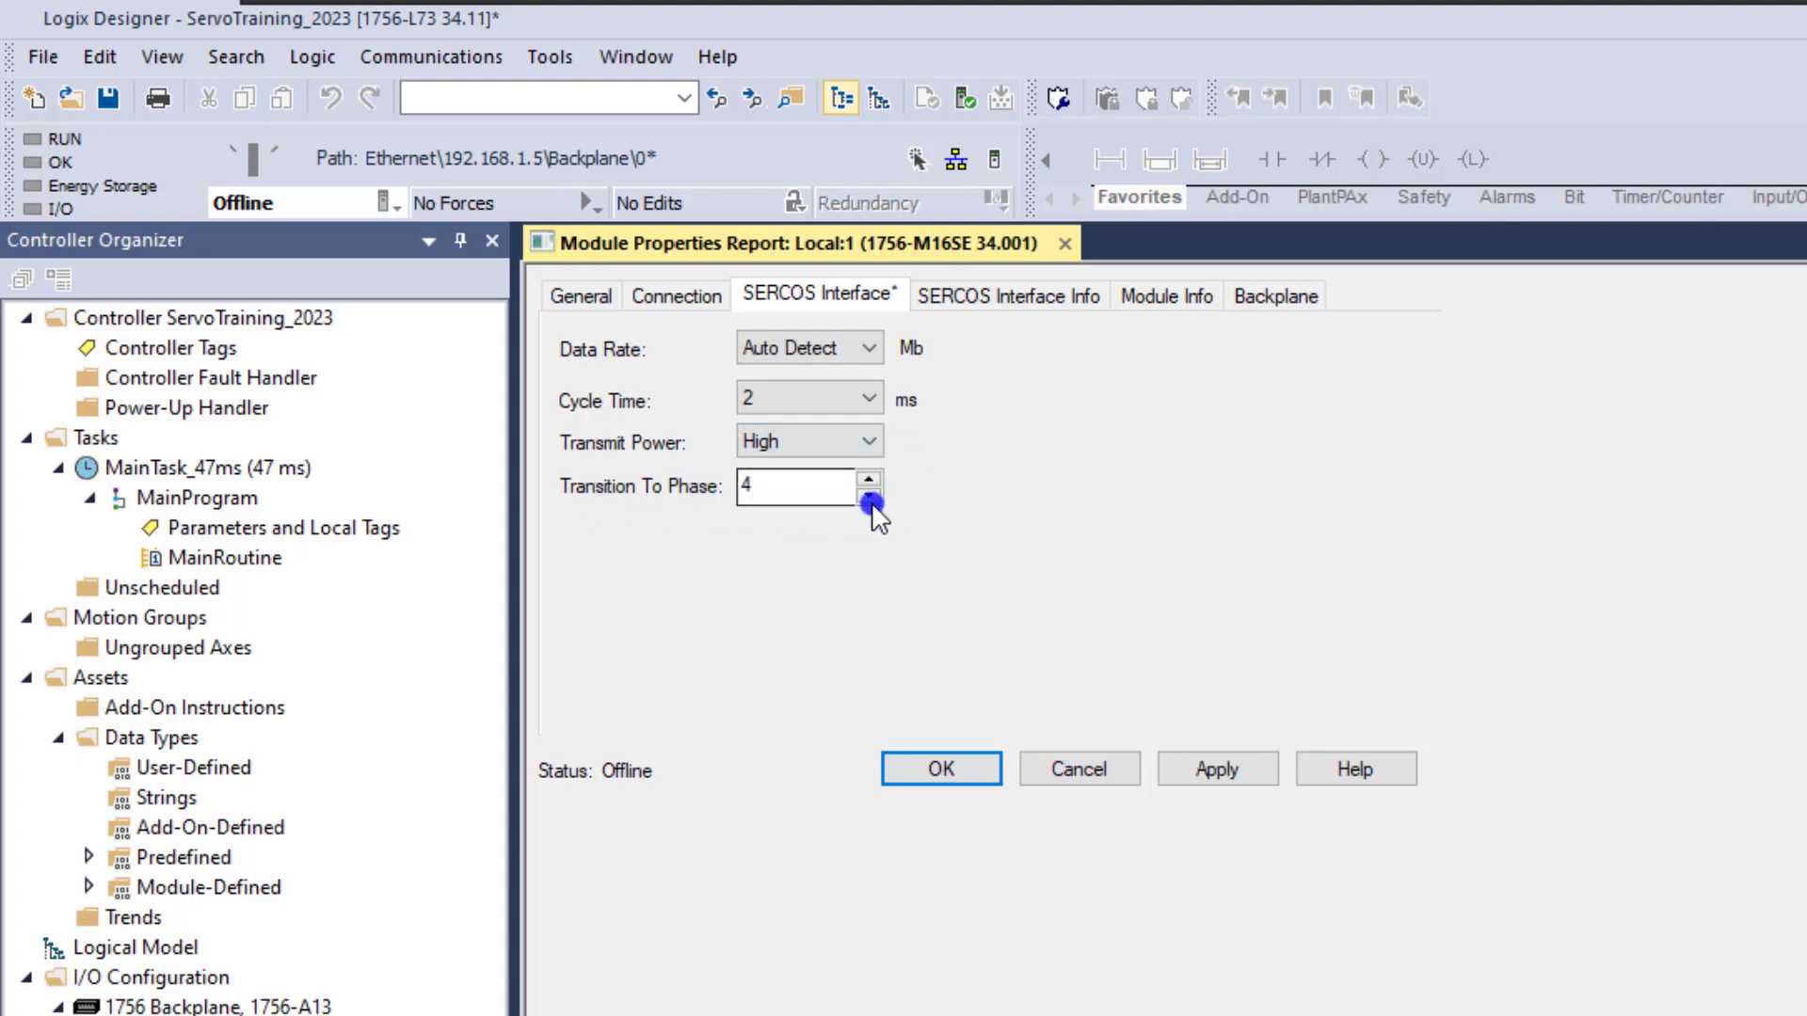
drag(847, 486, 718, 489)
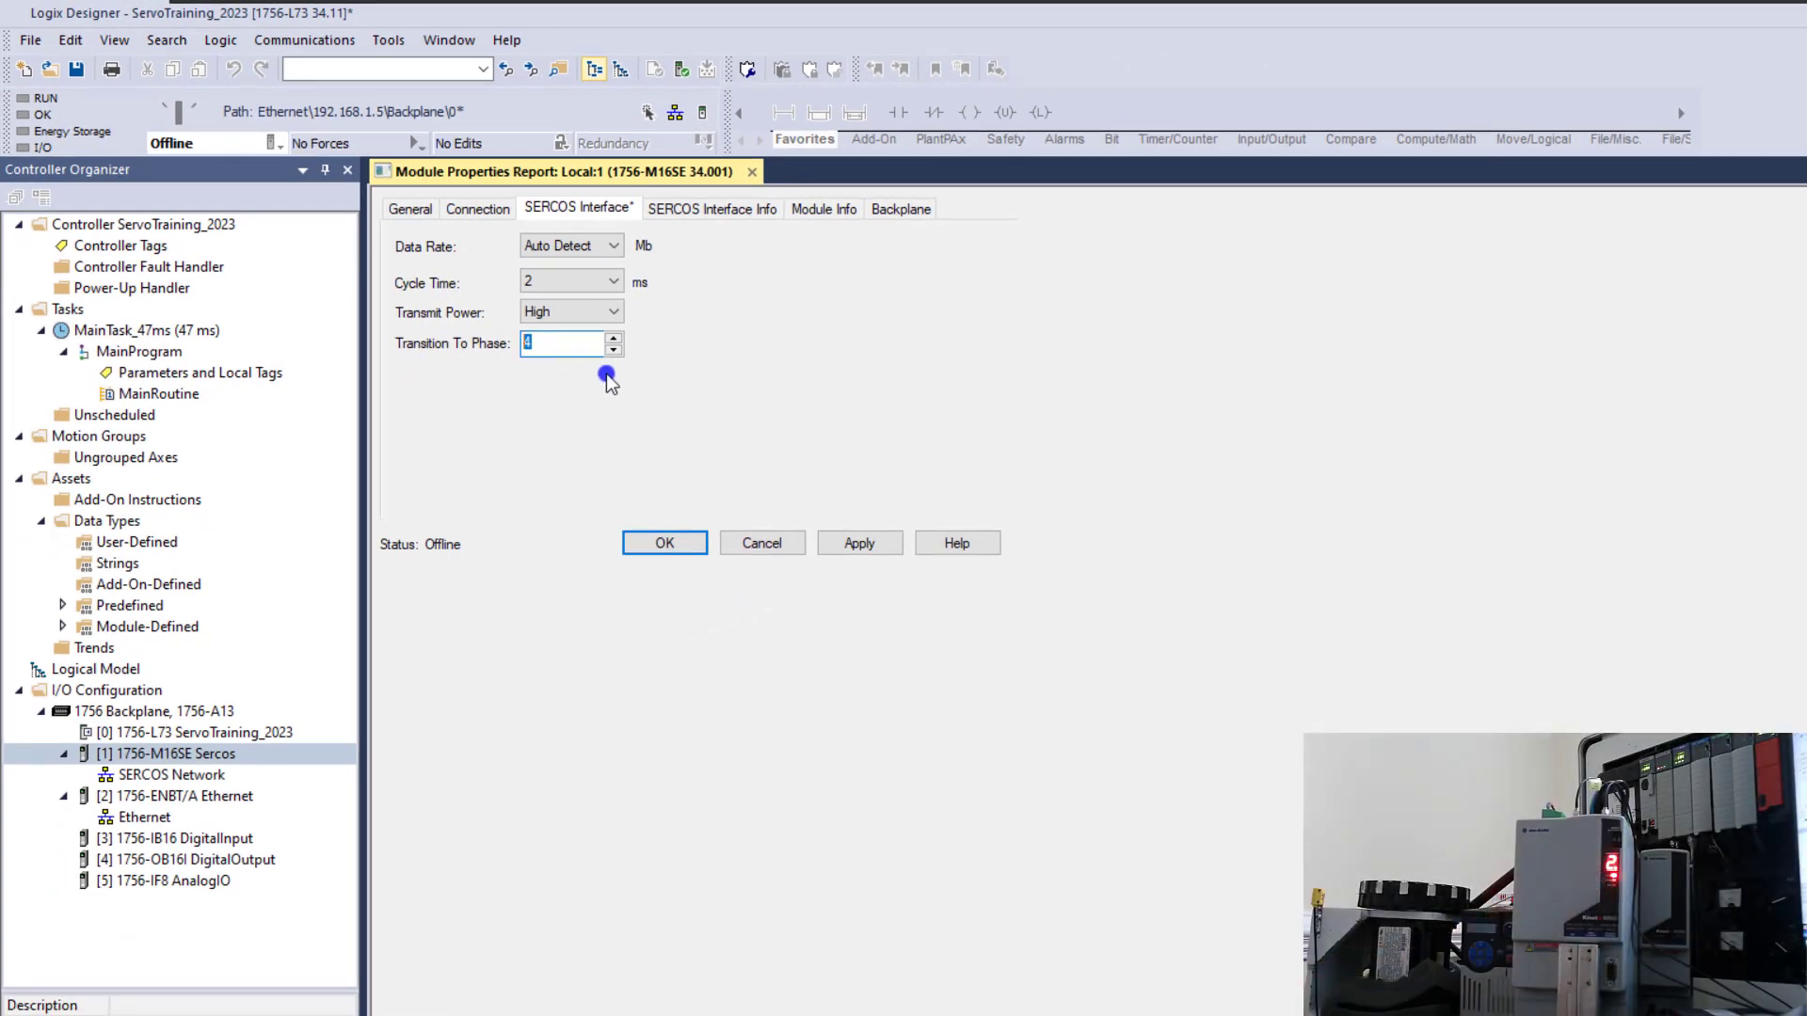
Check the SERCOS interface info, module info, backplane, connection and general settings of the 1756-M16SE module and apply its configuration
click(714, 211)
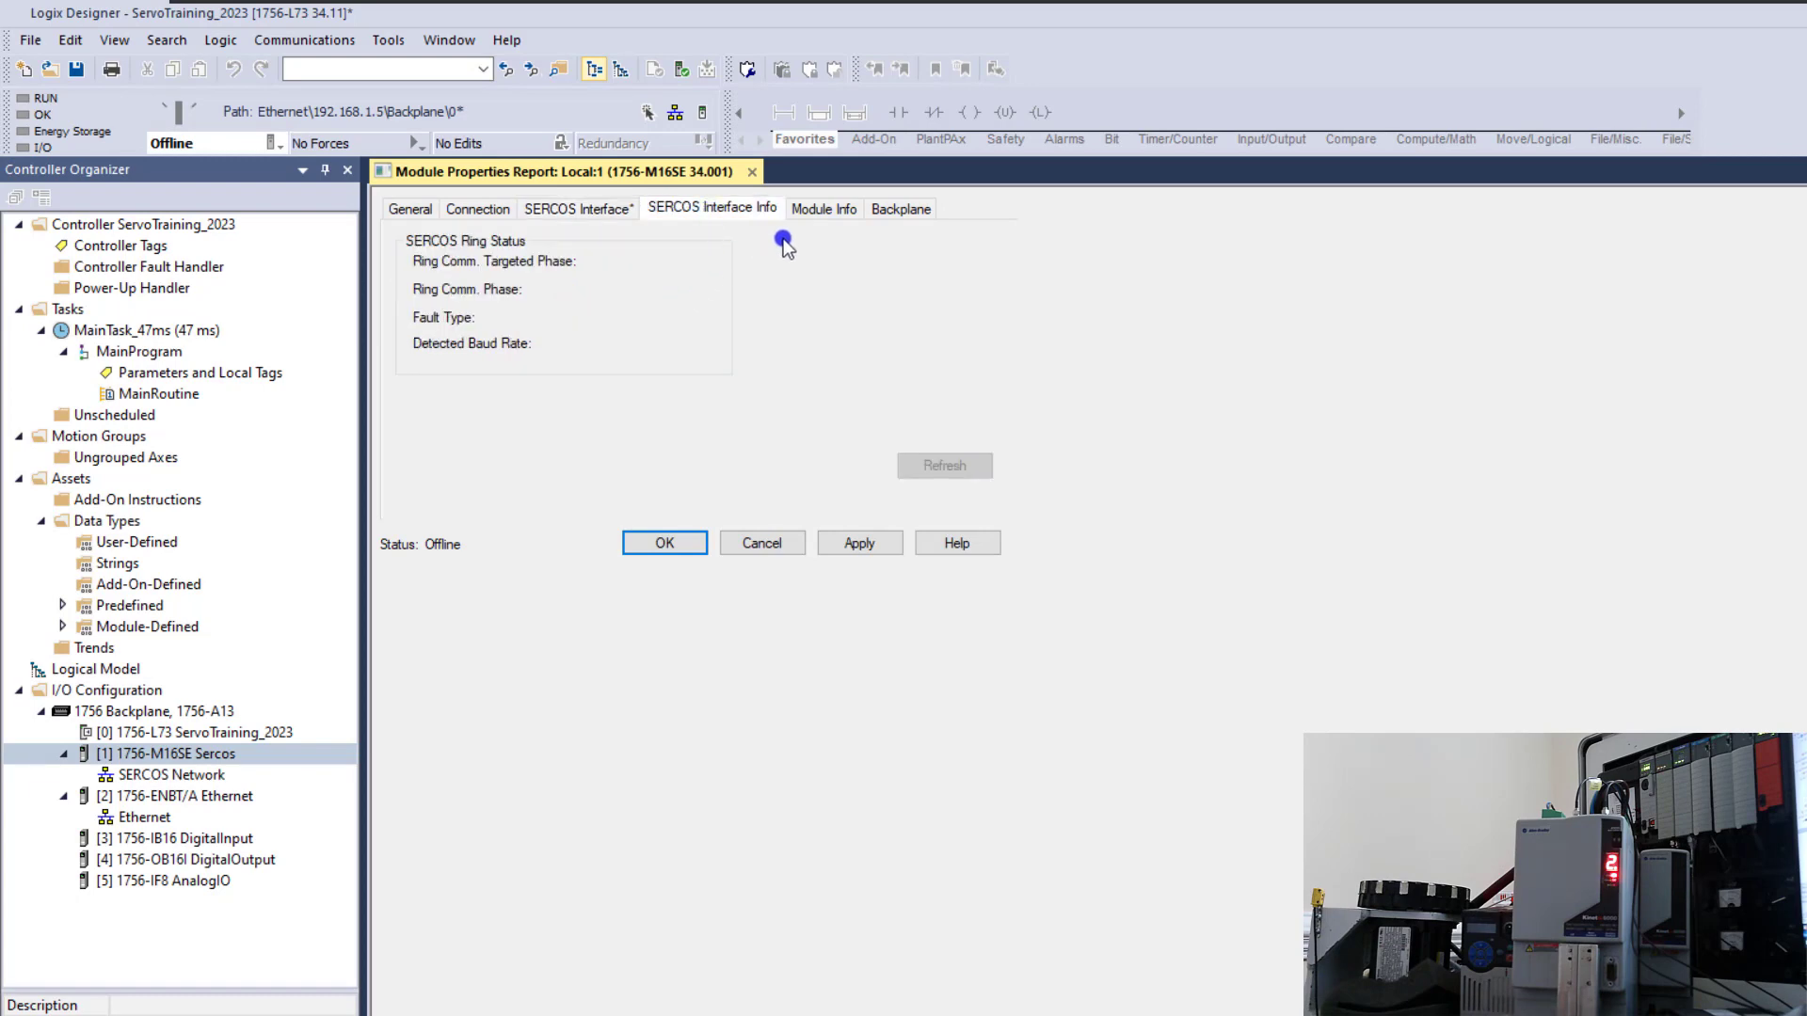
click(825, 211)
click(892, 211)
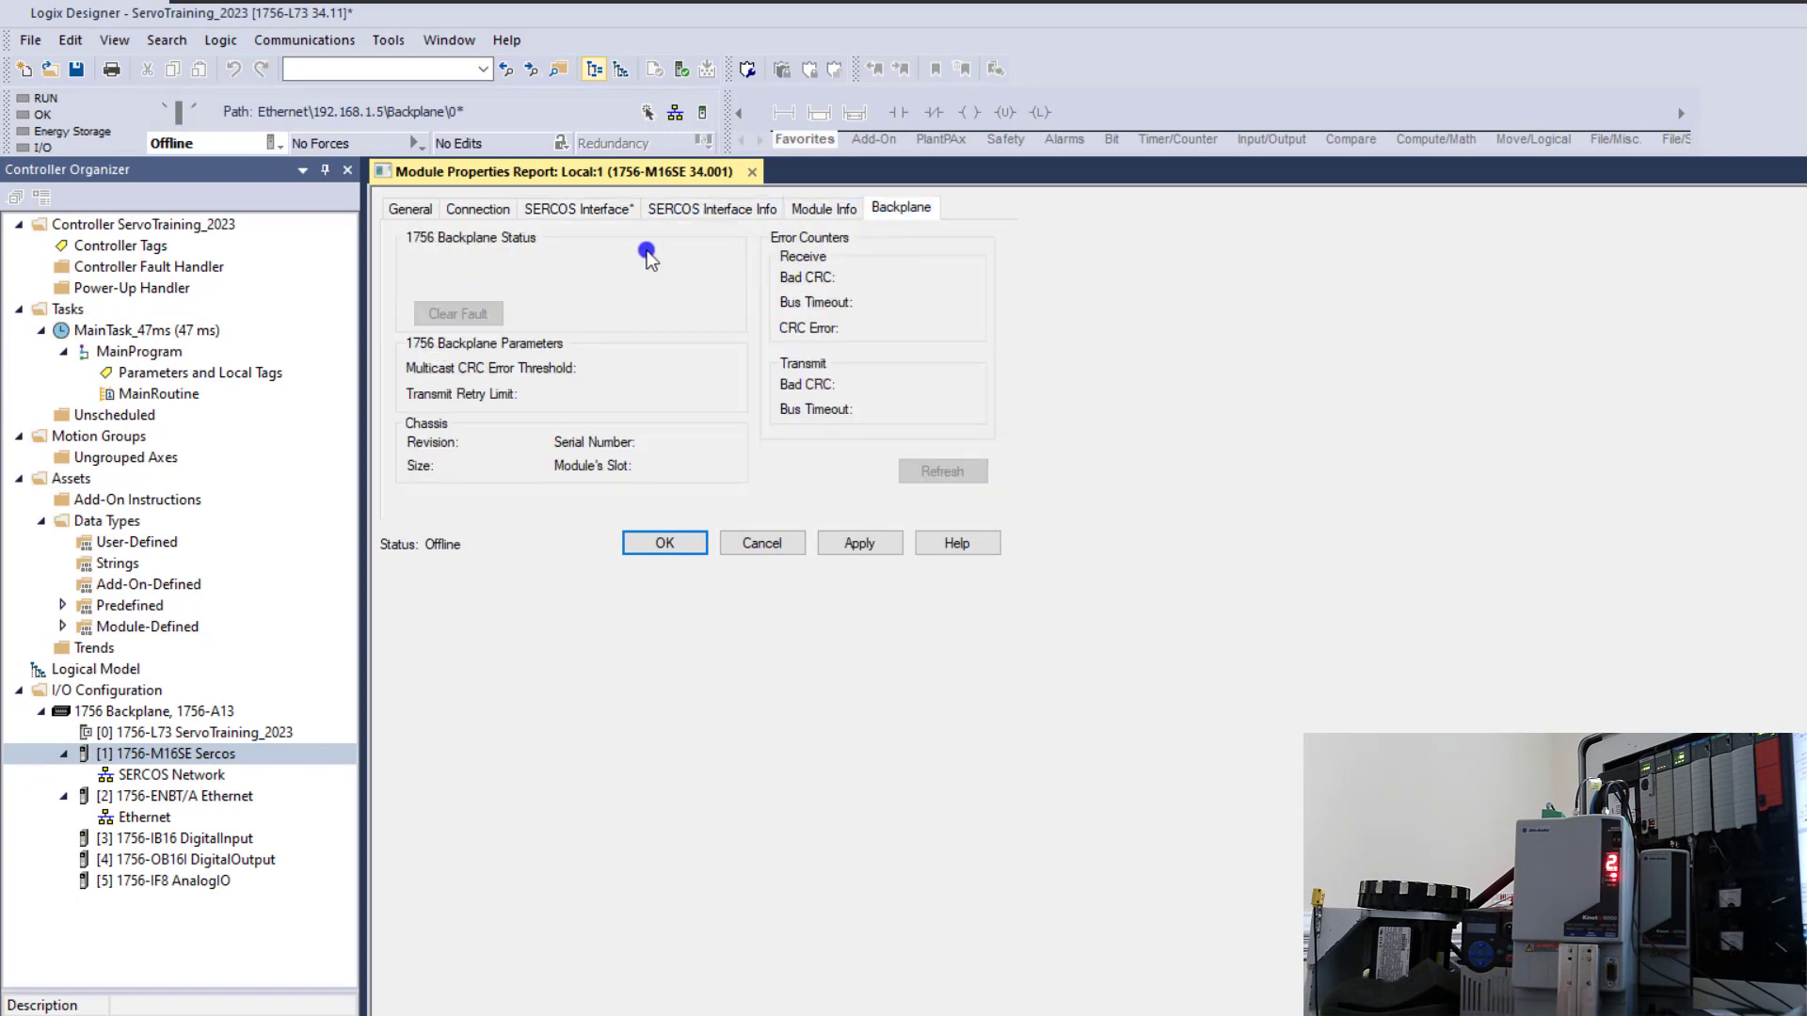
click(478, 209)
click(411, 209)
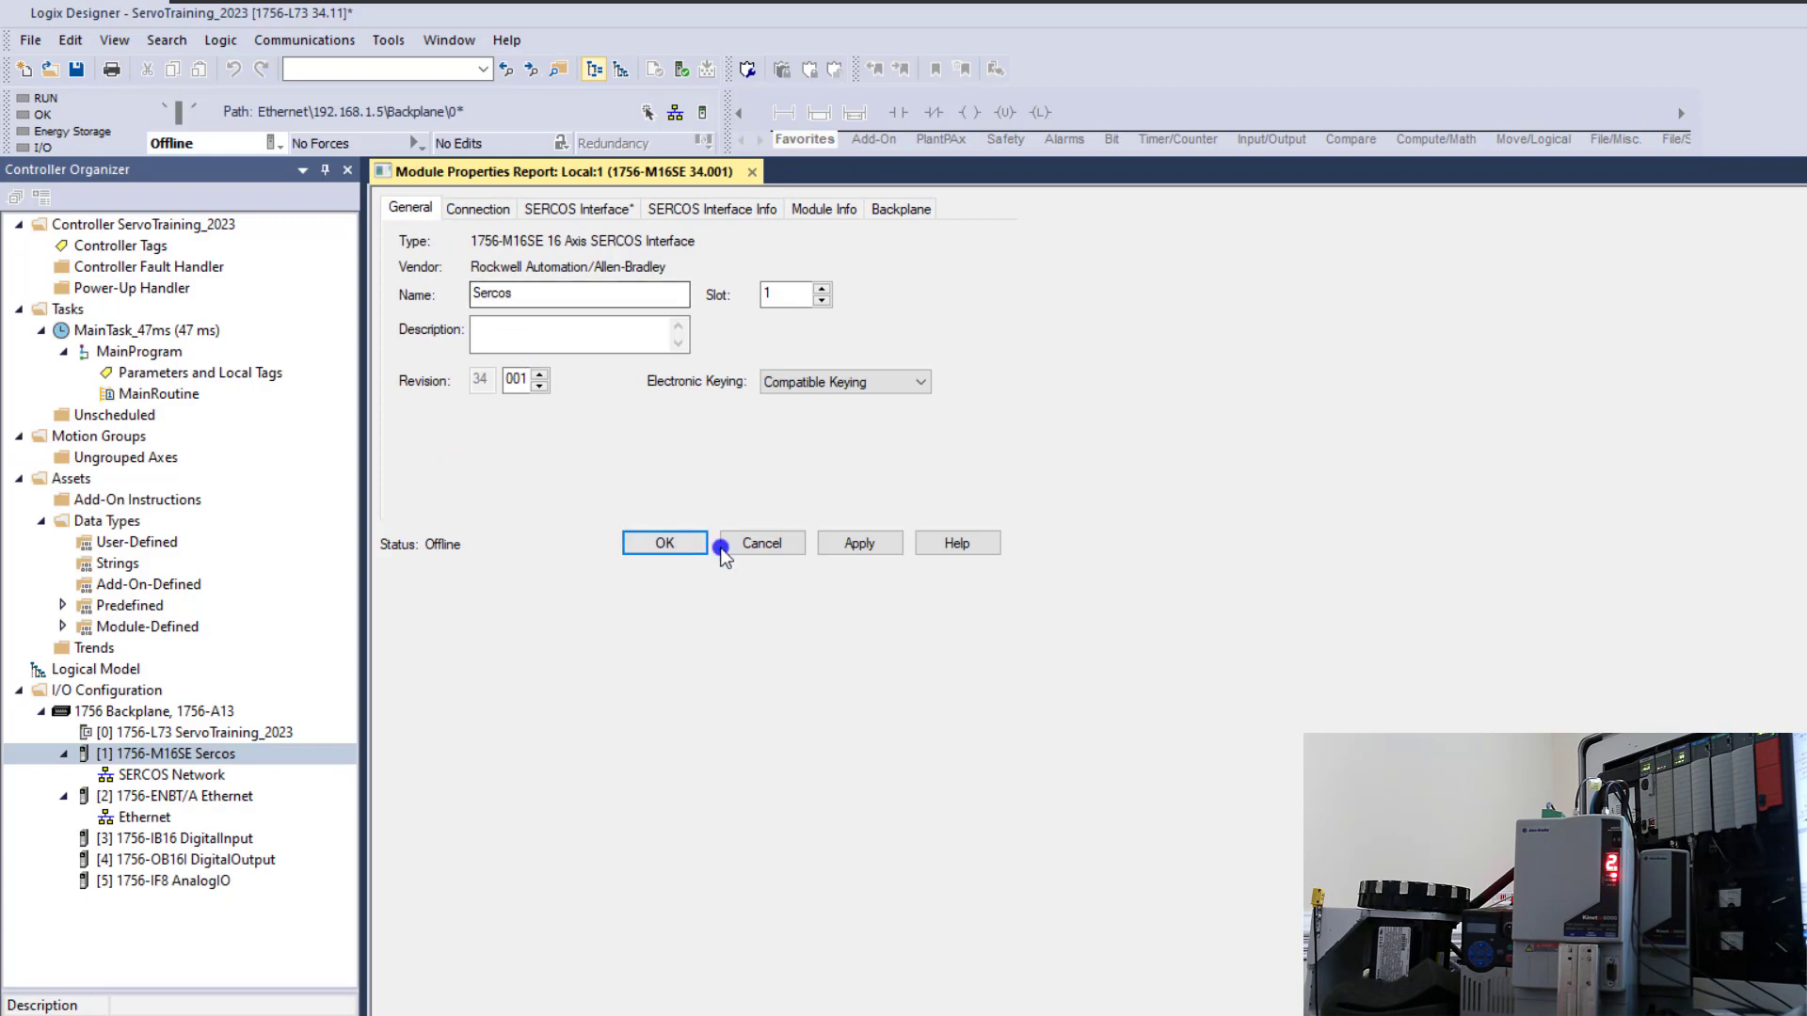
click(859, 543)
click(677, 545)
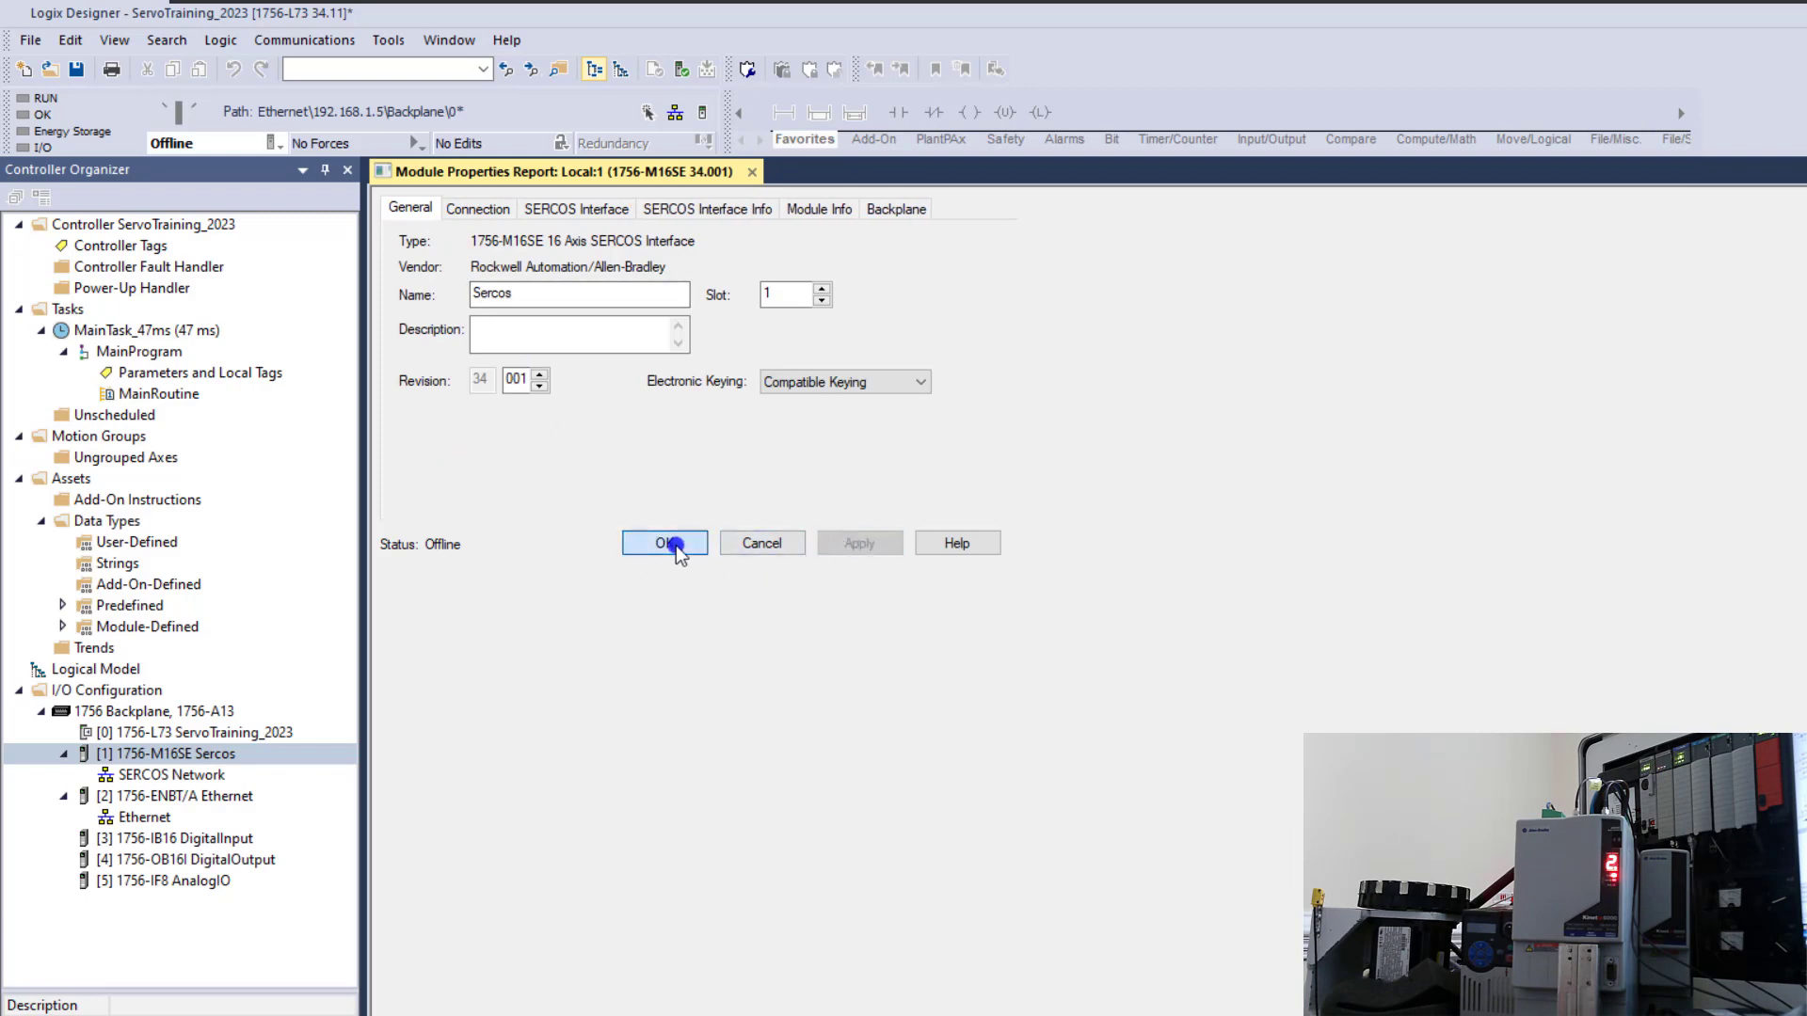
Begin adding a module to the SERCOS Network and widen the catalog list's number and description columns around the Kinetix 6000 drives
click(230, 763)
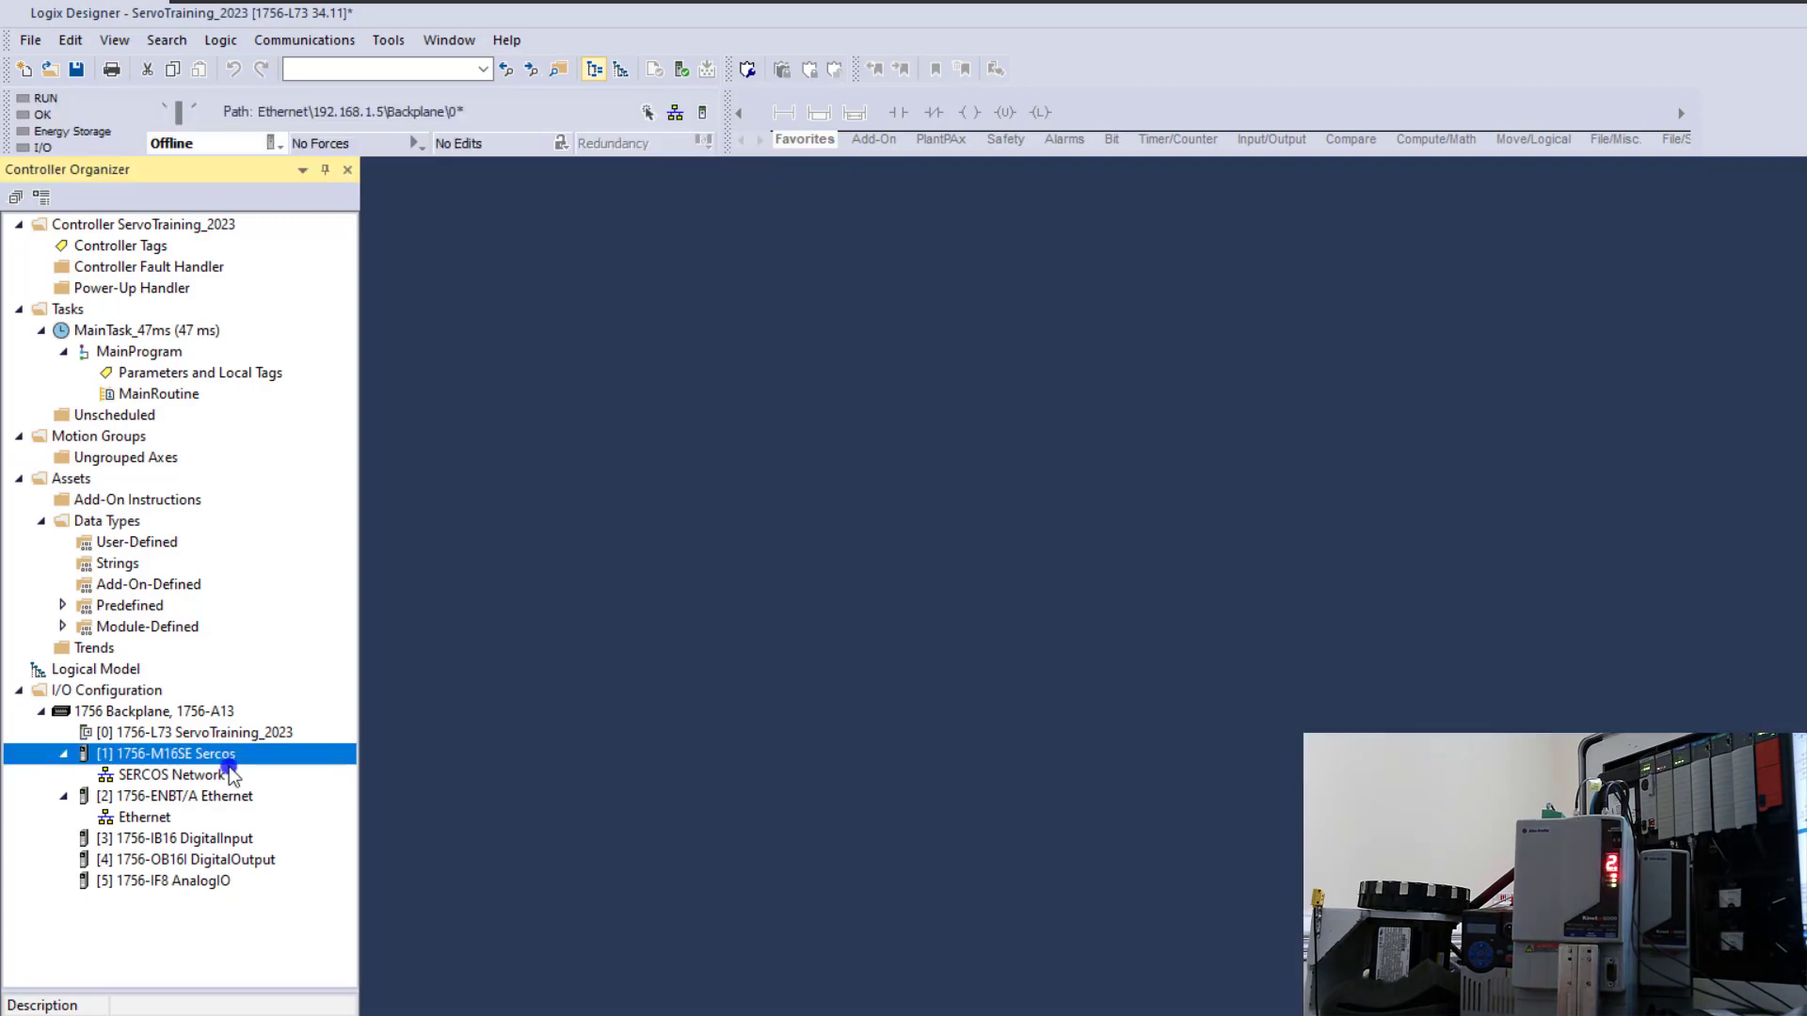
right_click(129, 758)
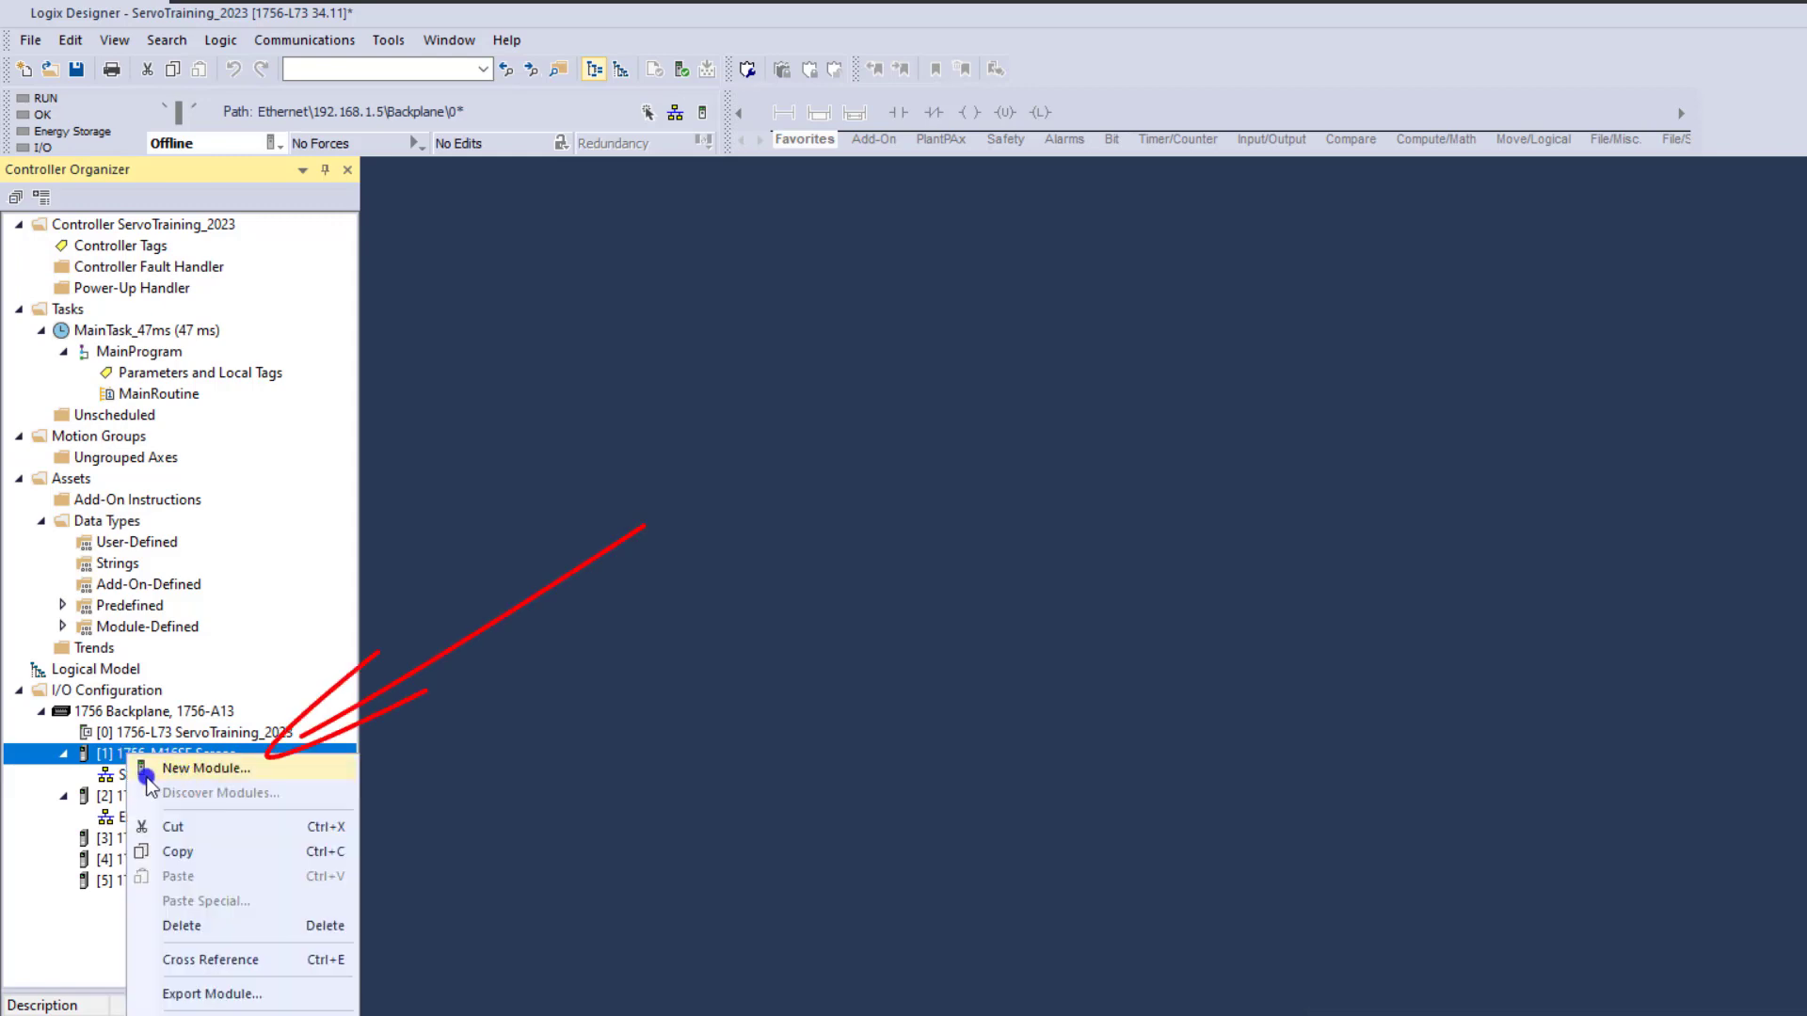
right_click(136, 774)
click(168, 791)
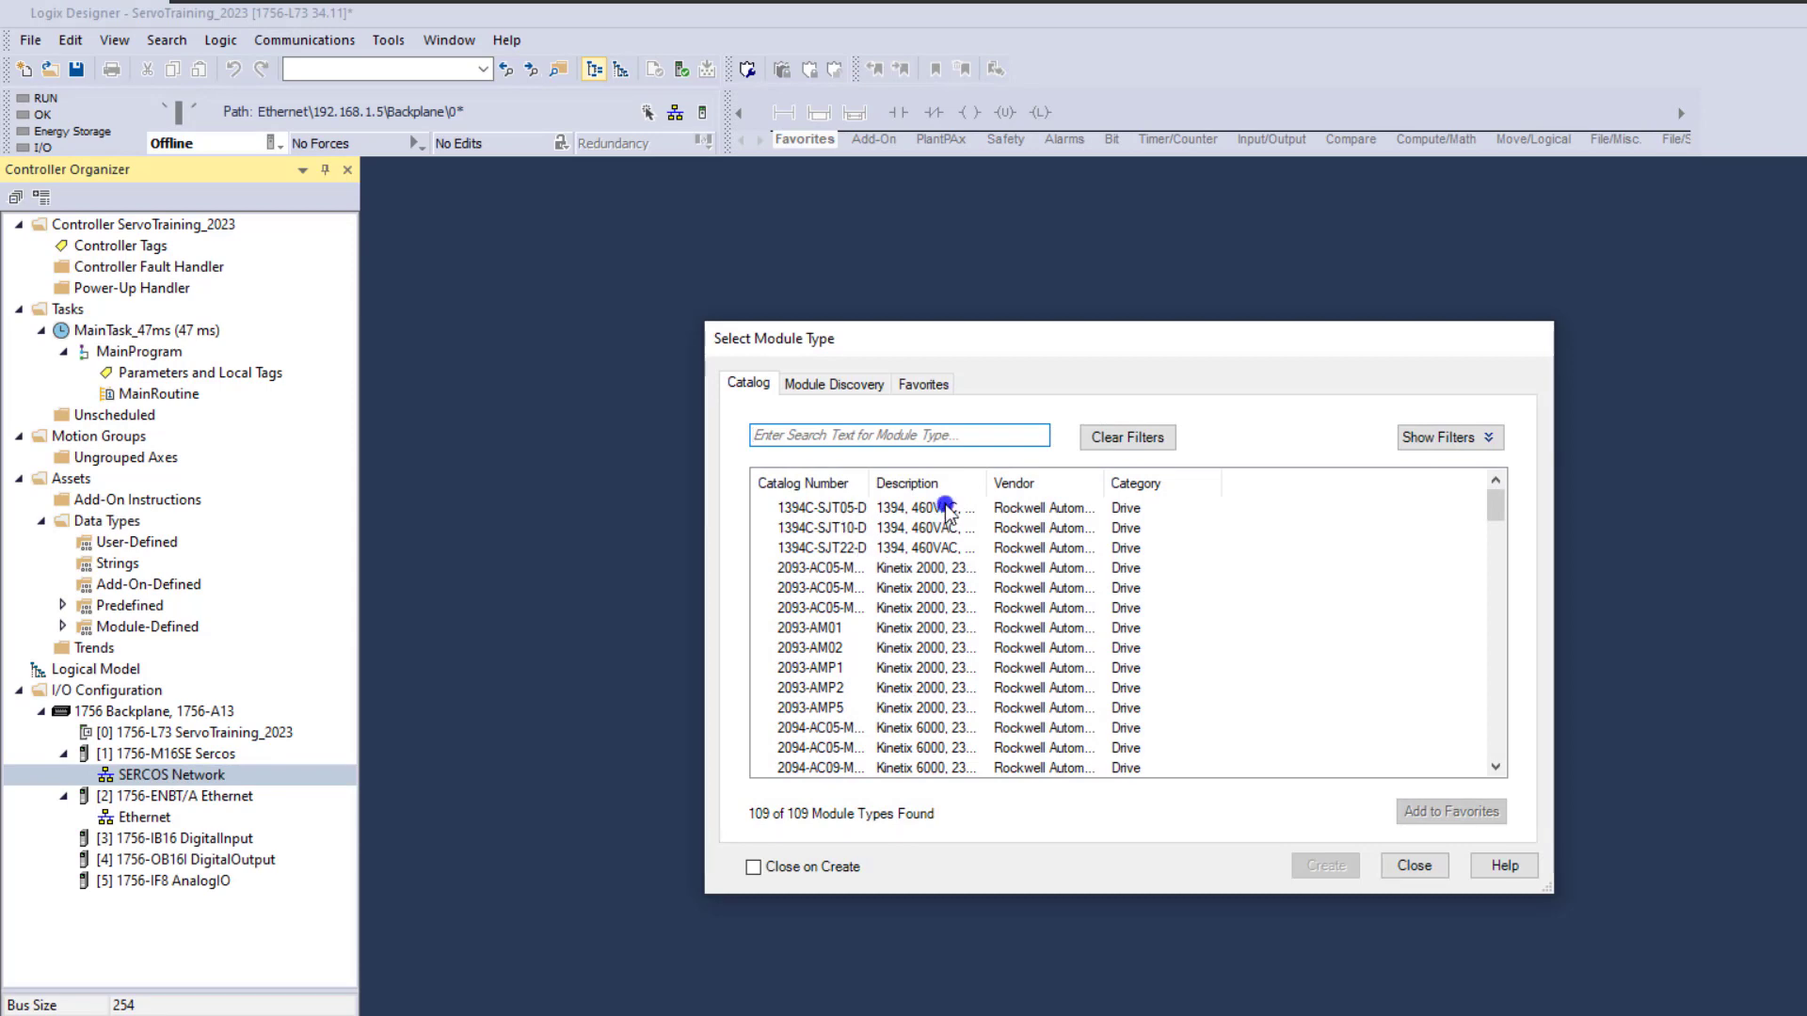
drag(870, 491, 961, 486)
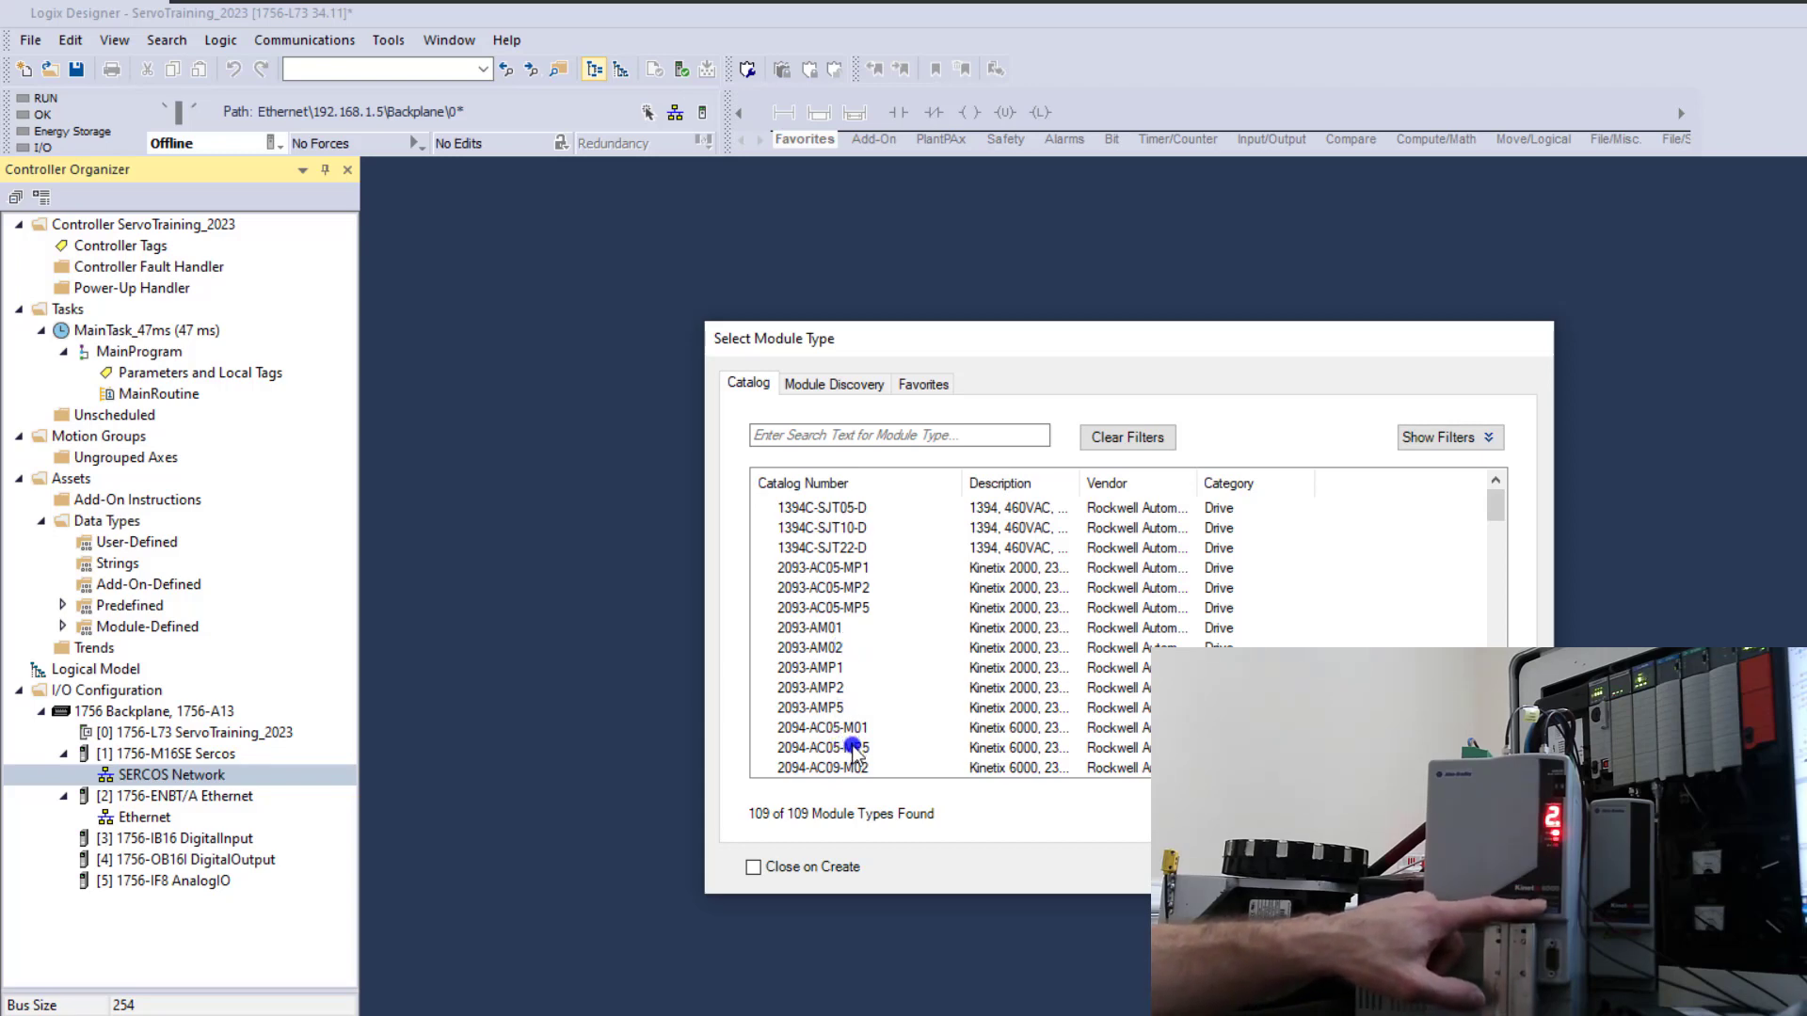
scroll(856, 748, down, 1)
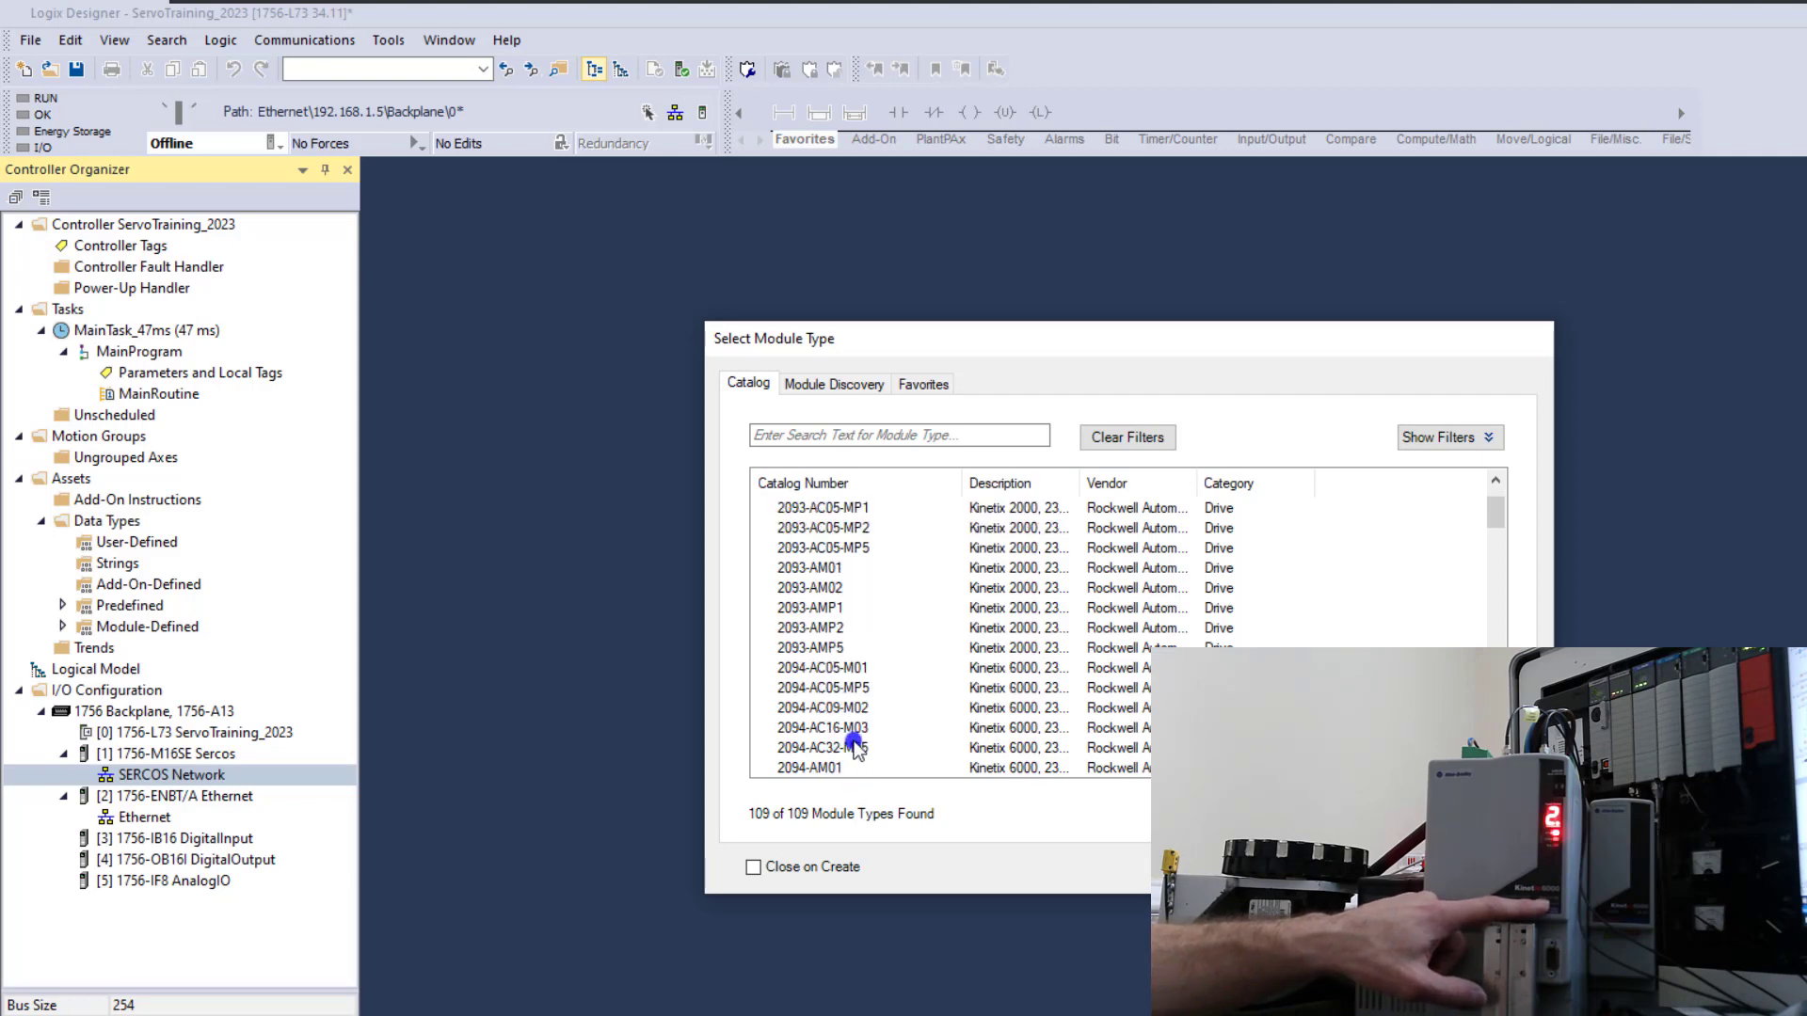
scroll(854, 750, down, 2)
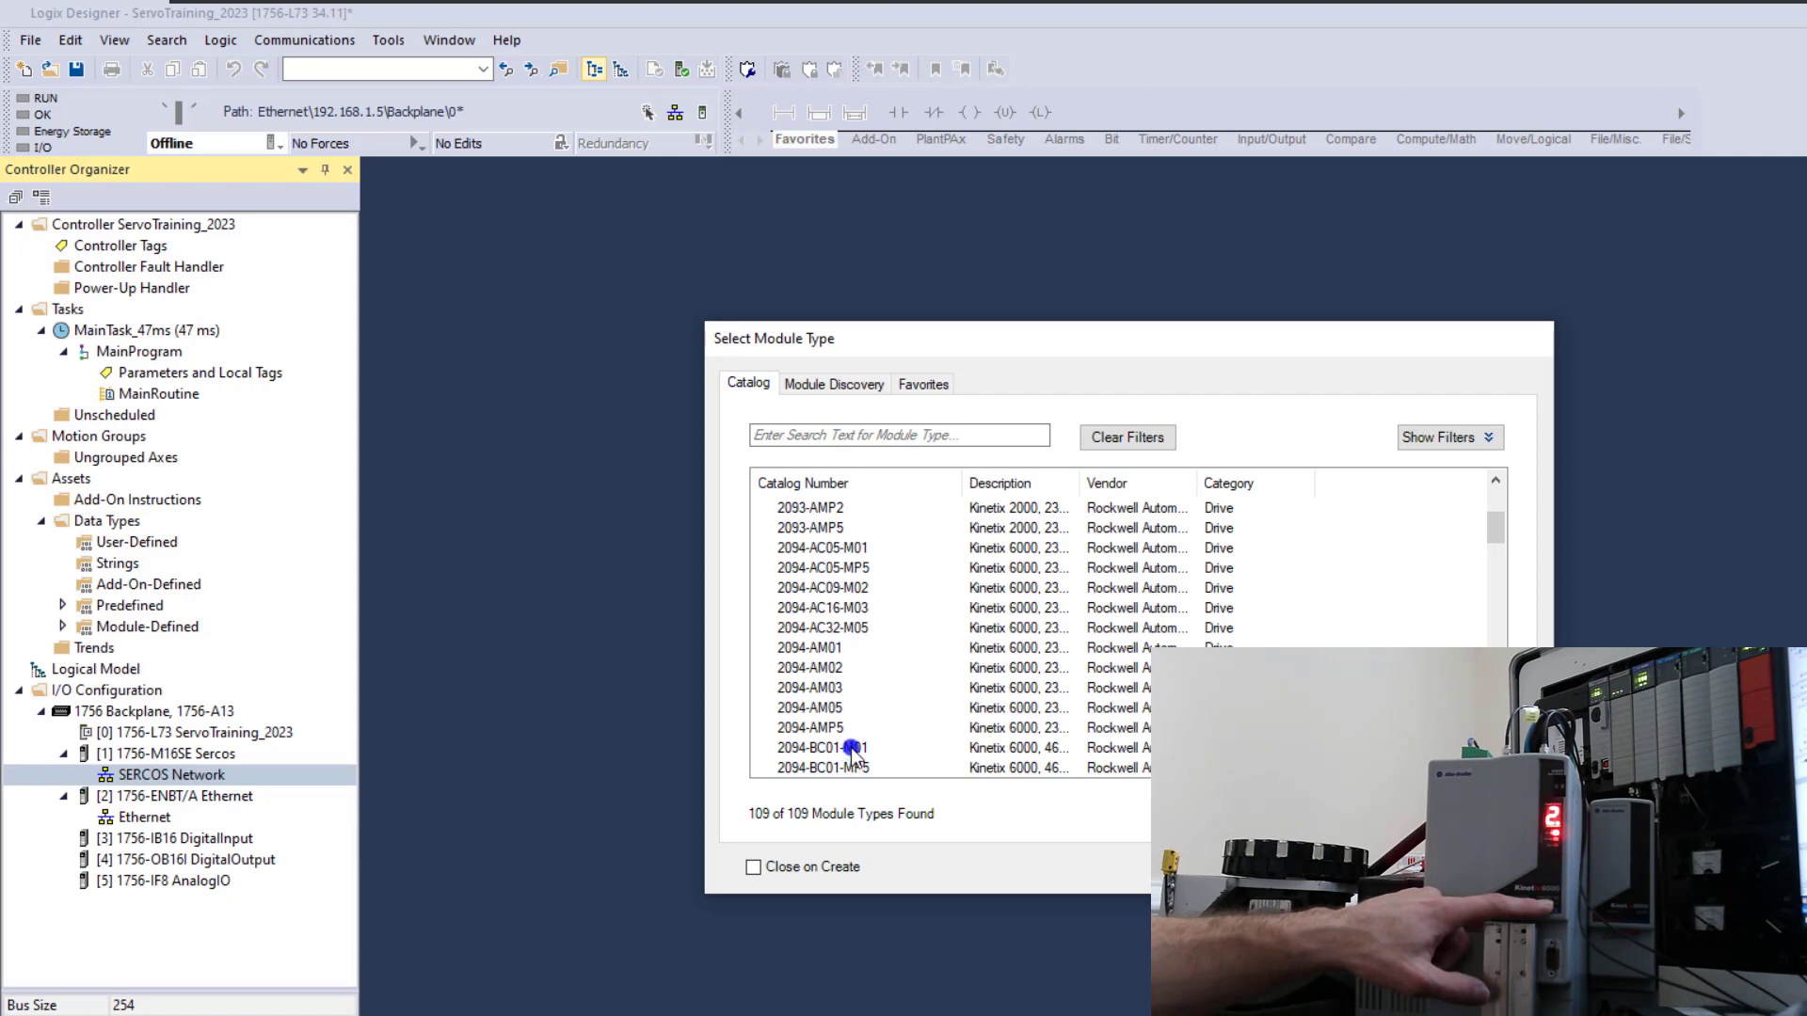
click(852, 749)
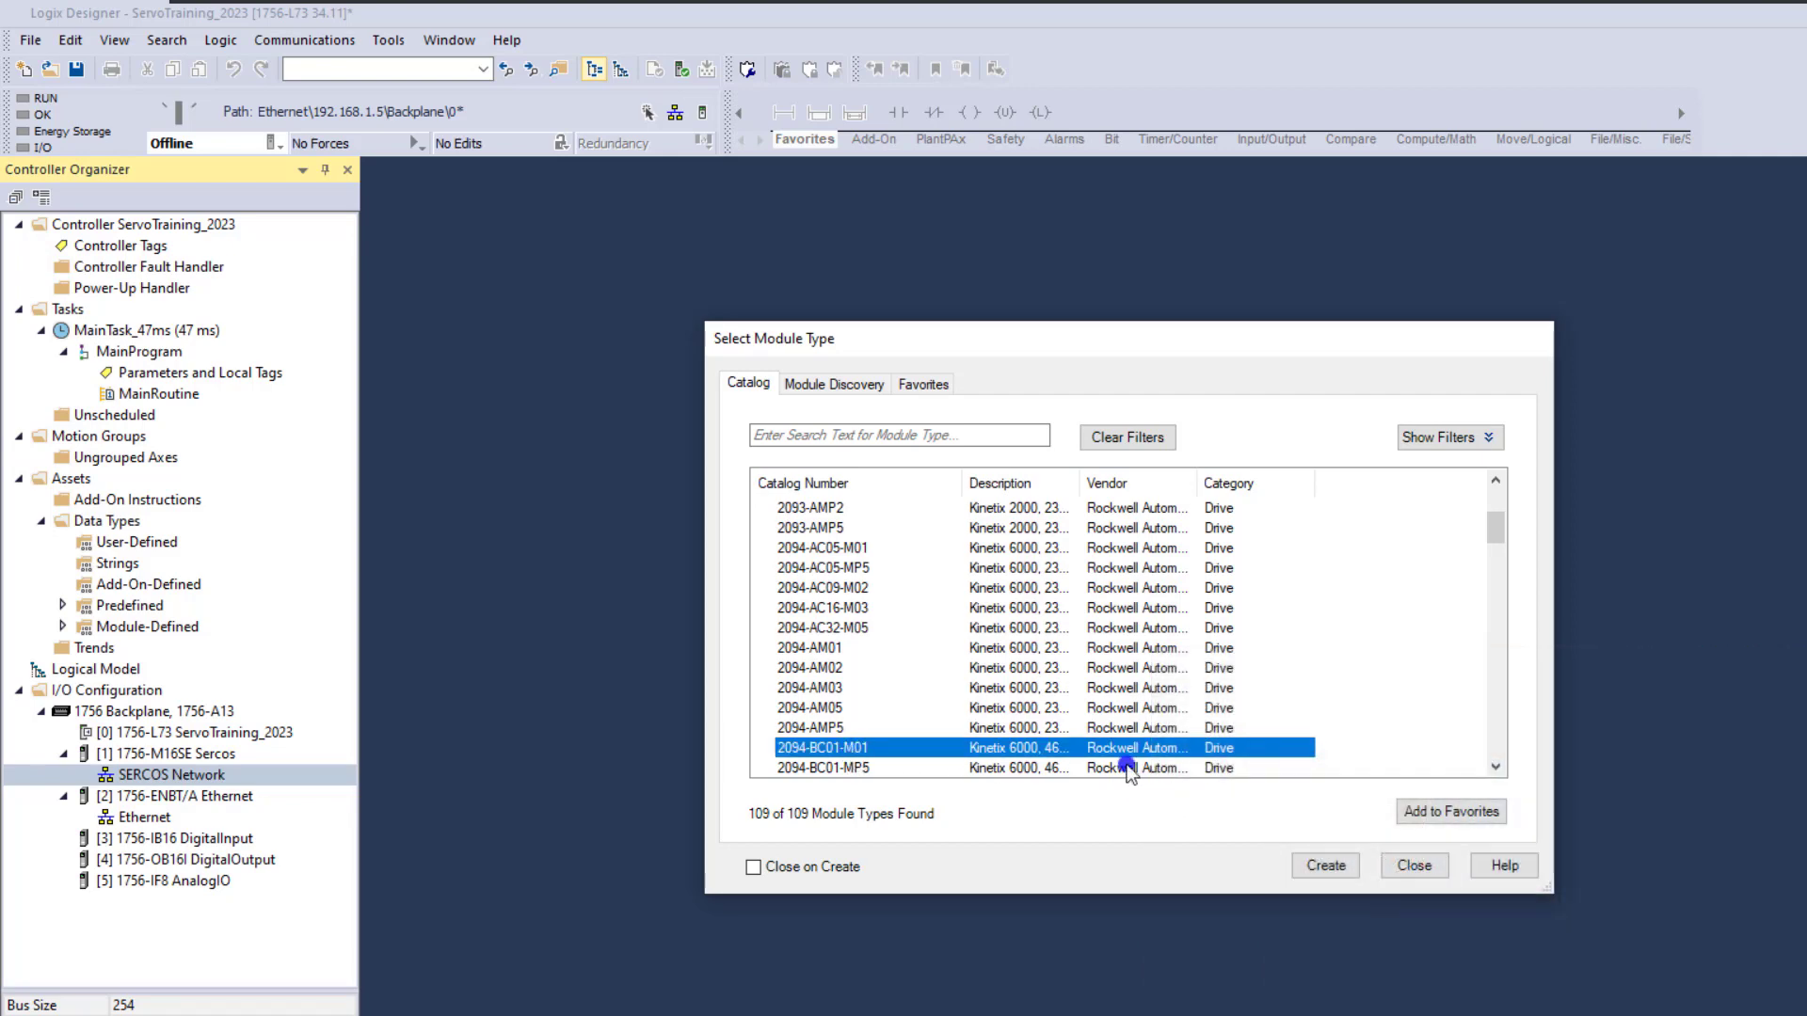
drag(1075, 488, 1296, 525)
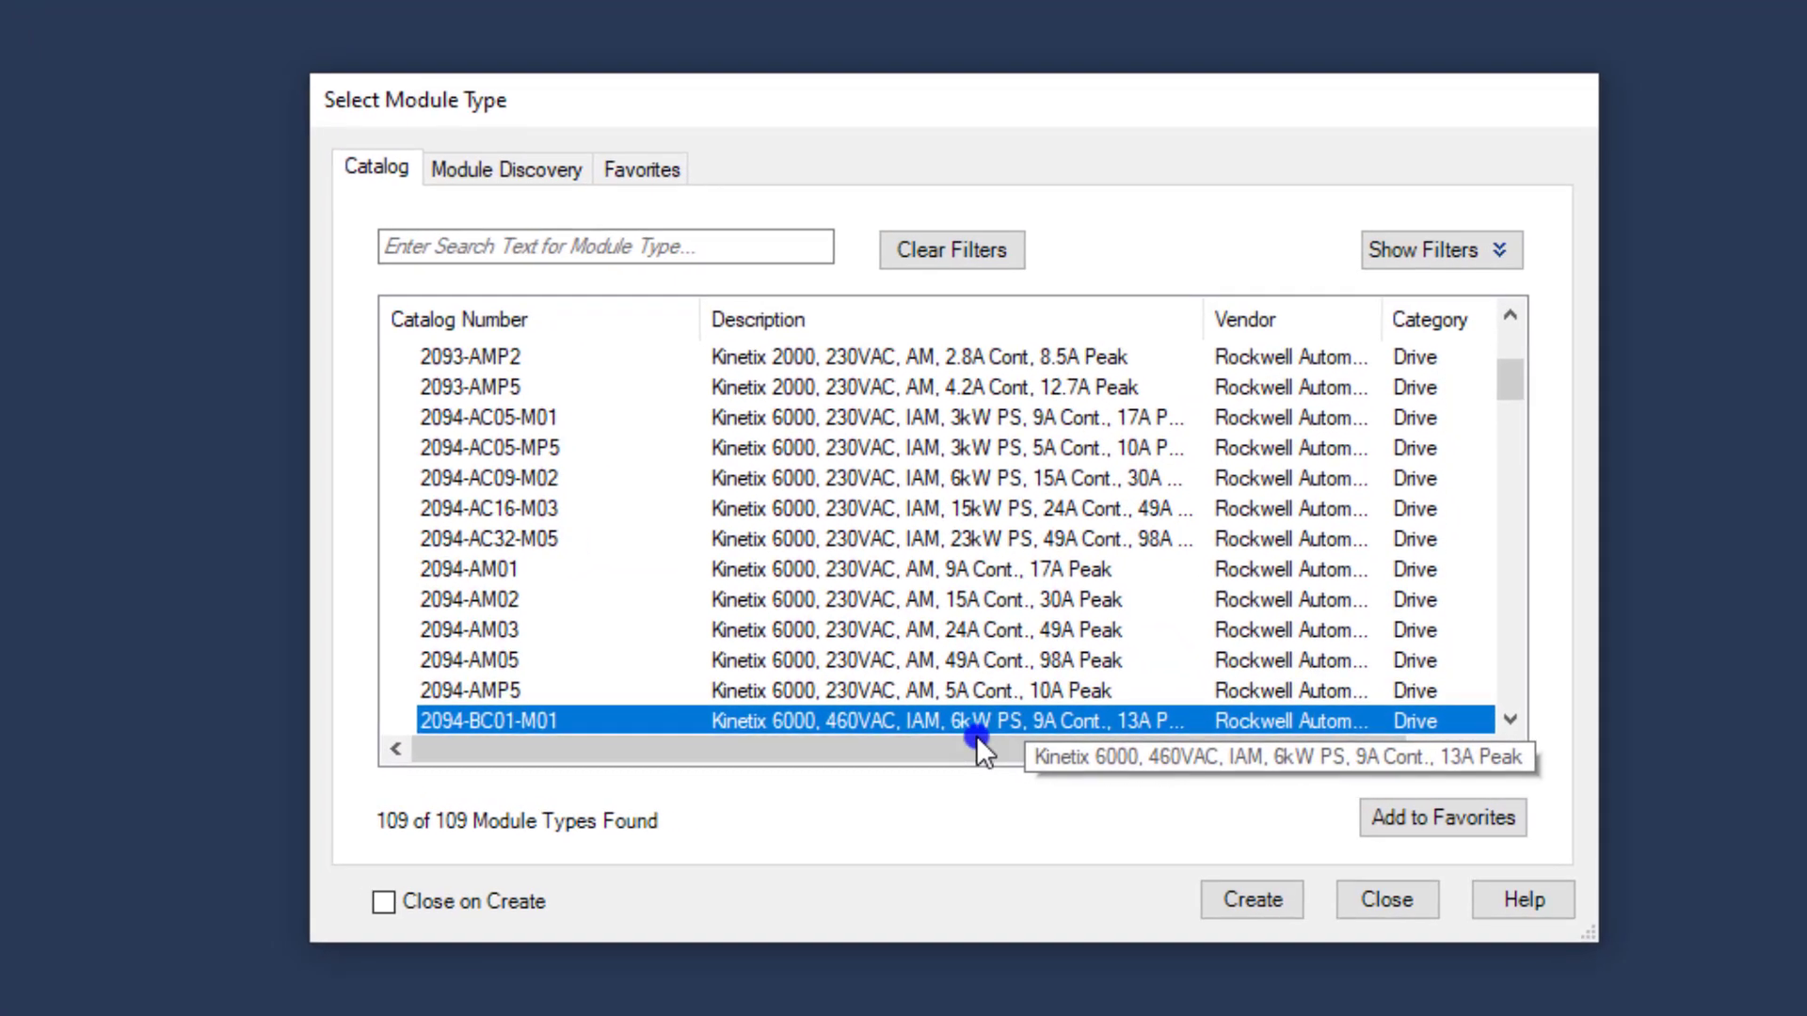
Create the 2094-BC01-M01 Kinetix 6000 460VAC drive on the SERCOS Network with the name TrainerServoController and node 10
scroll(935, 624, down, 2)
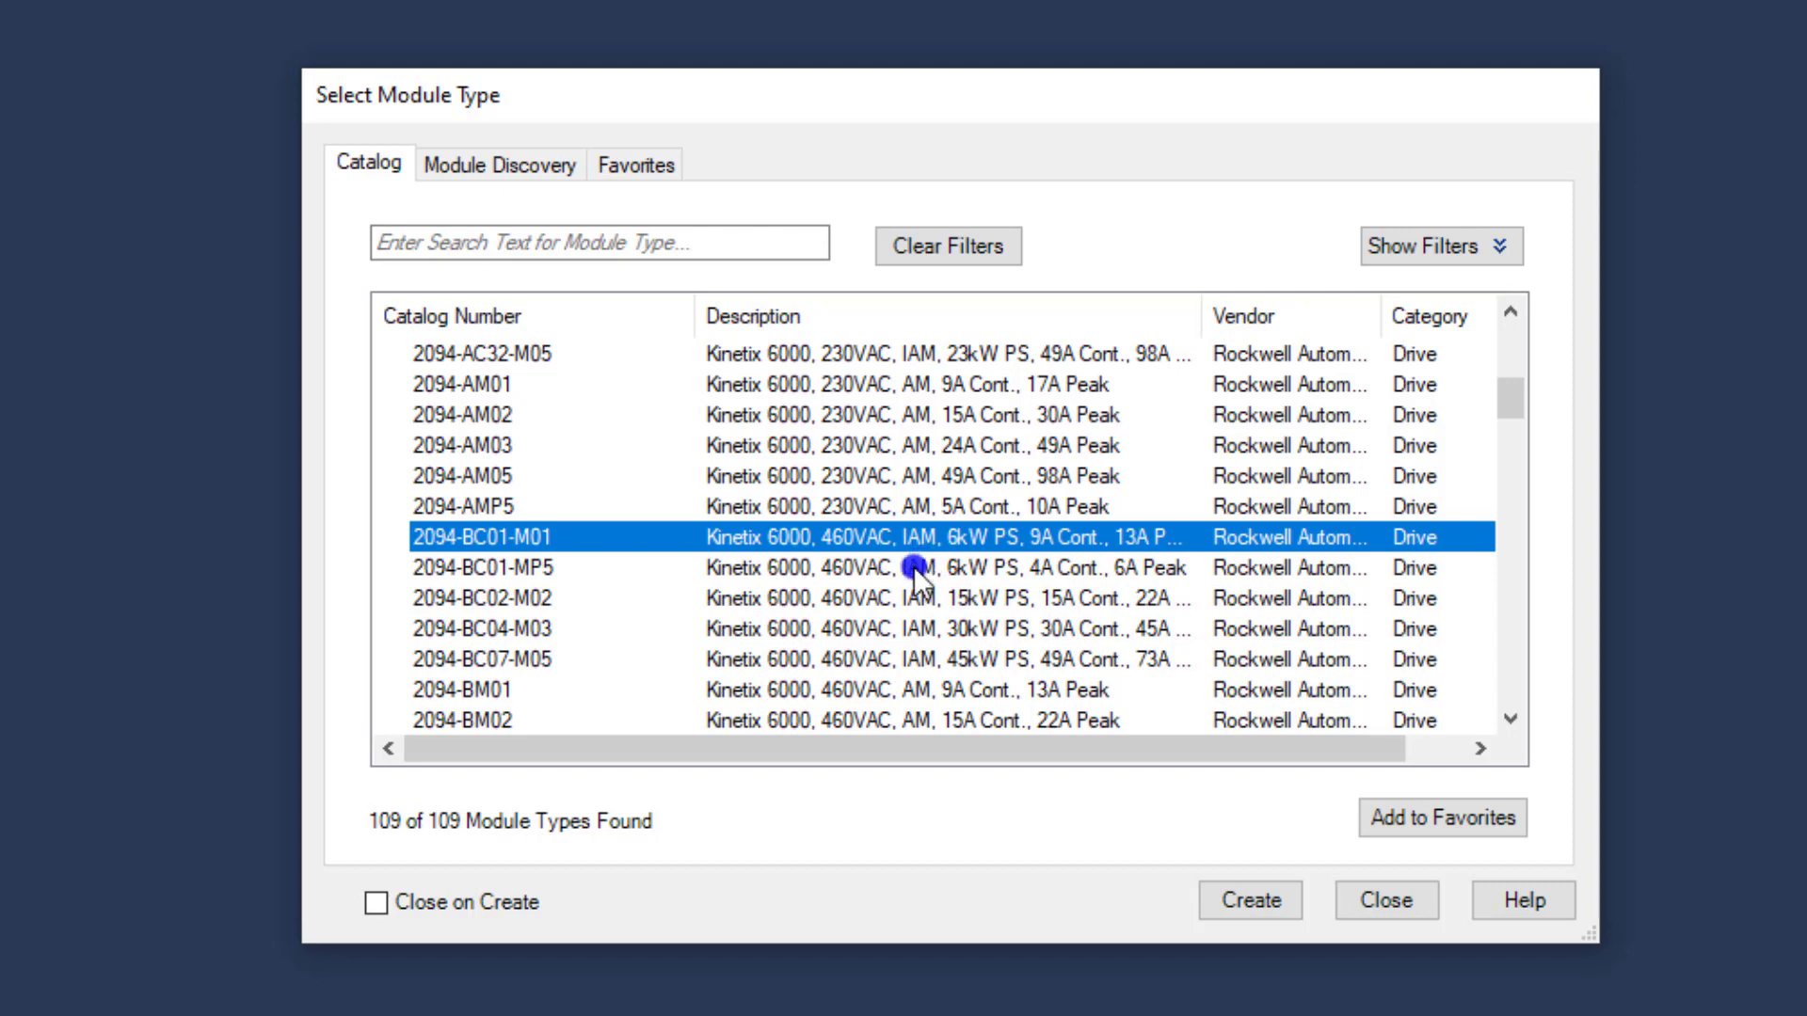
click(480, 690)
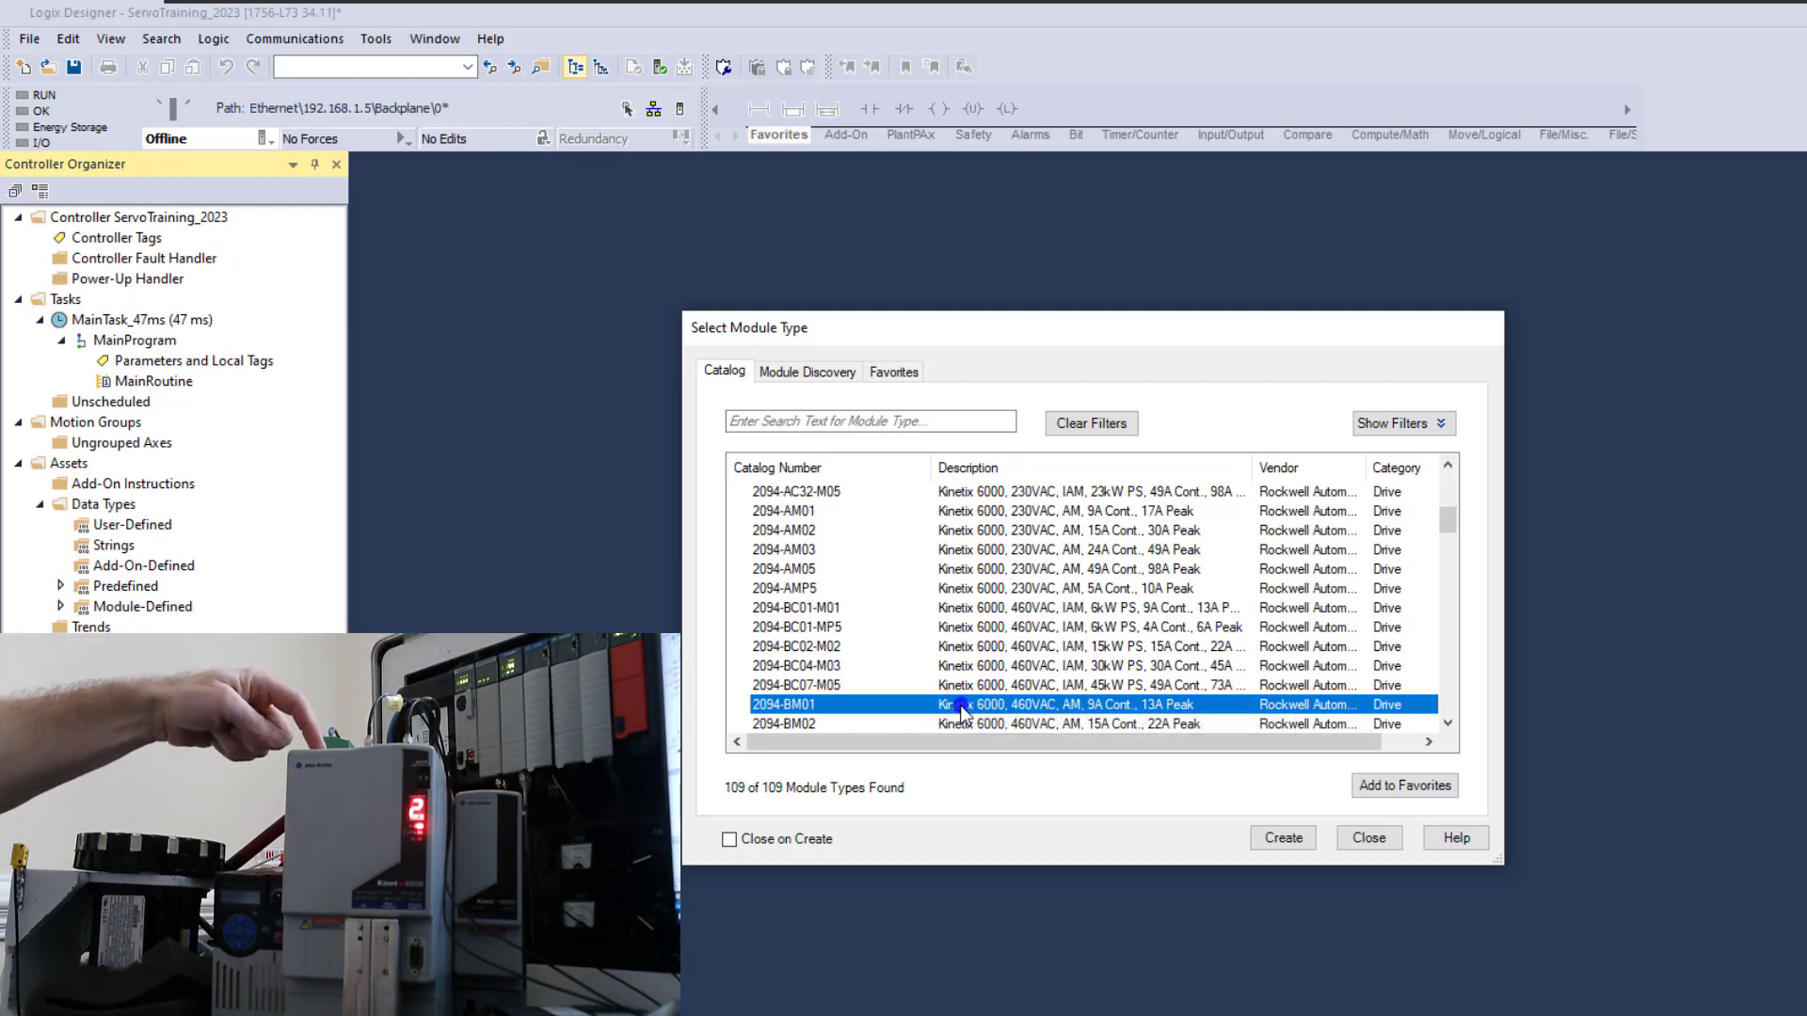
click(990, 608)
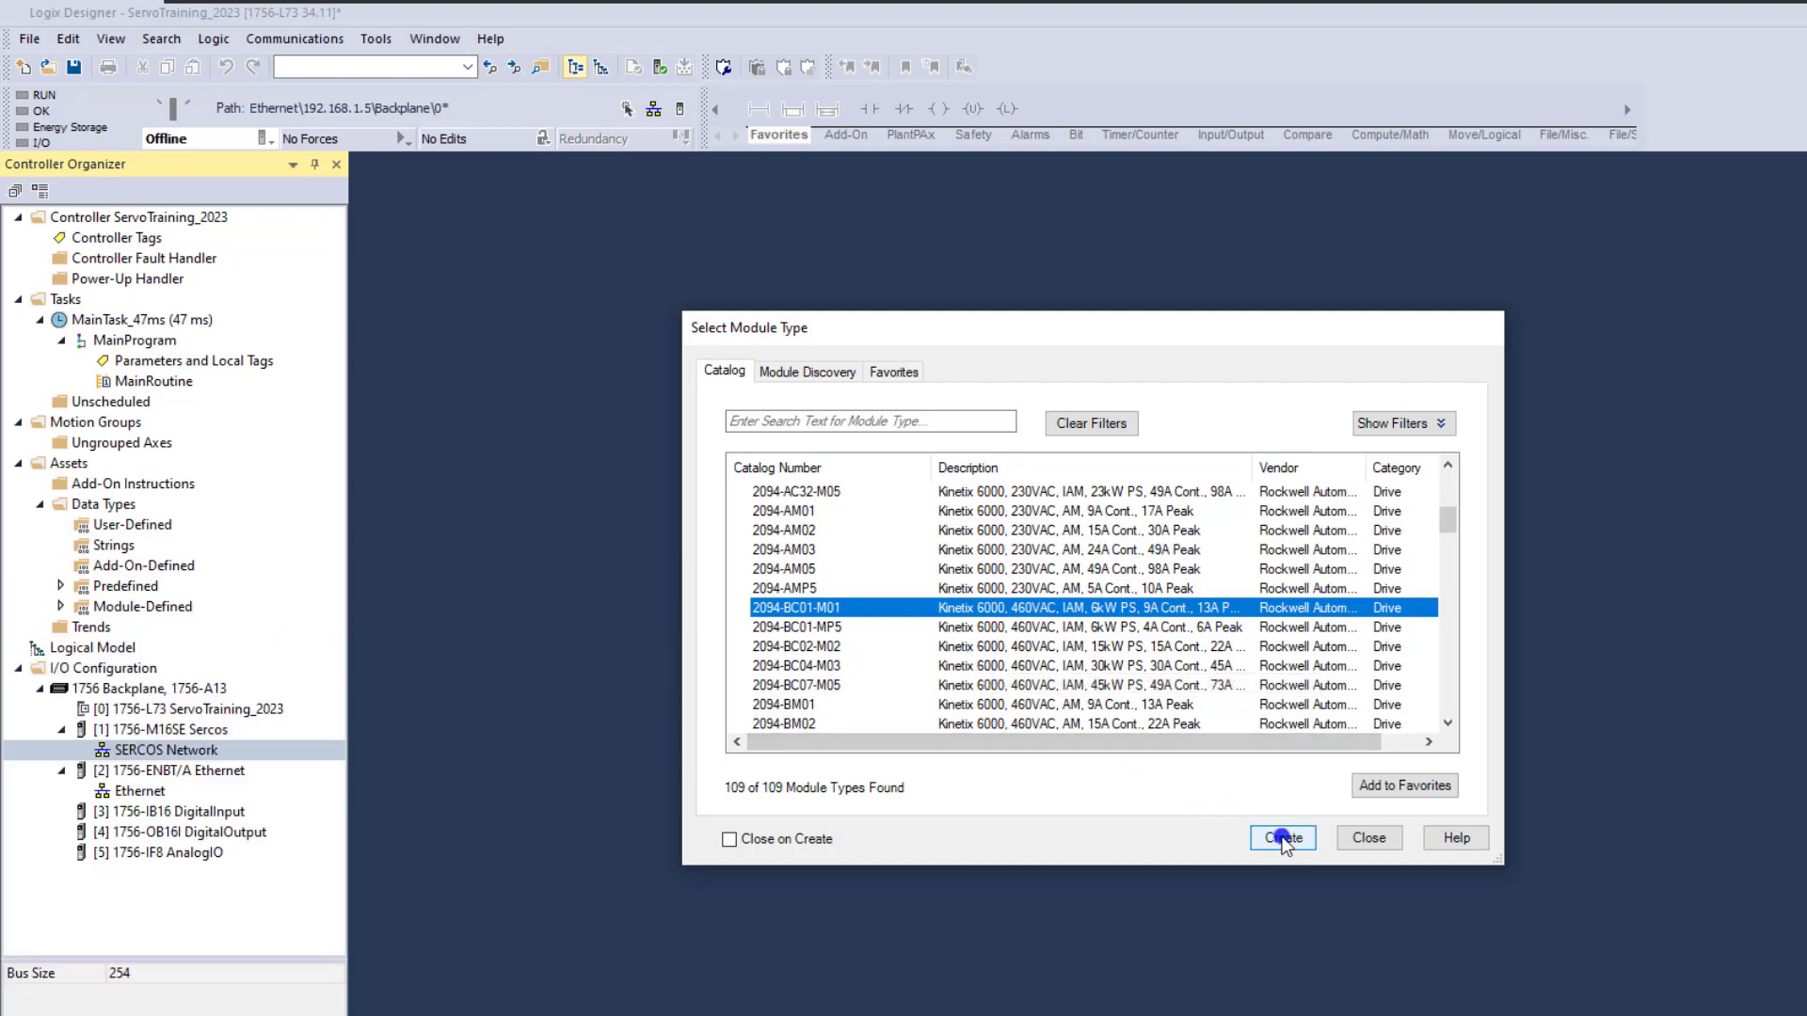
click(752, 613)
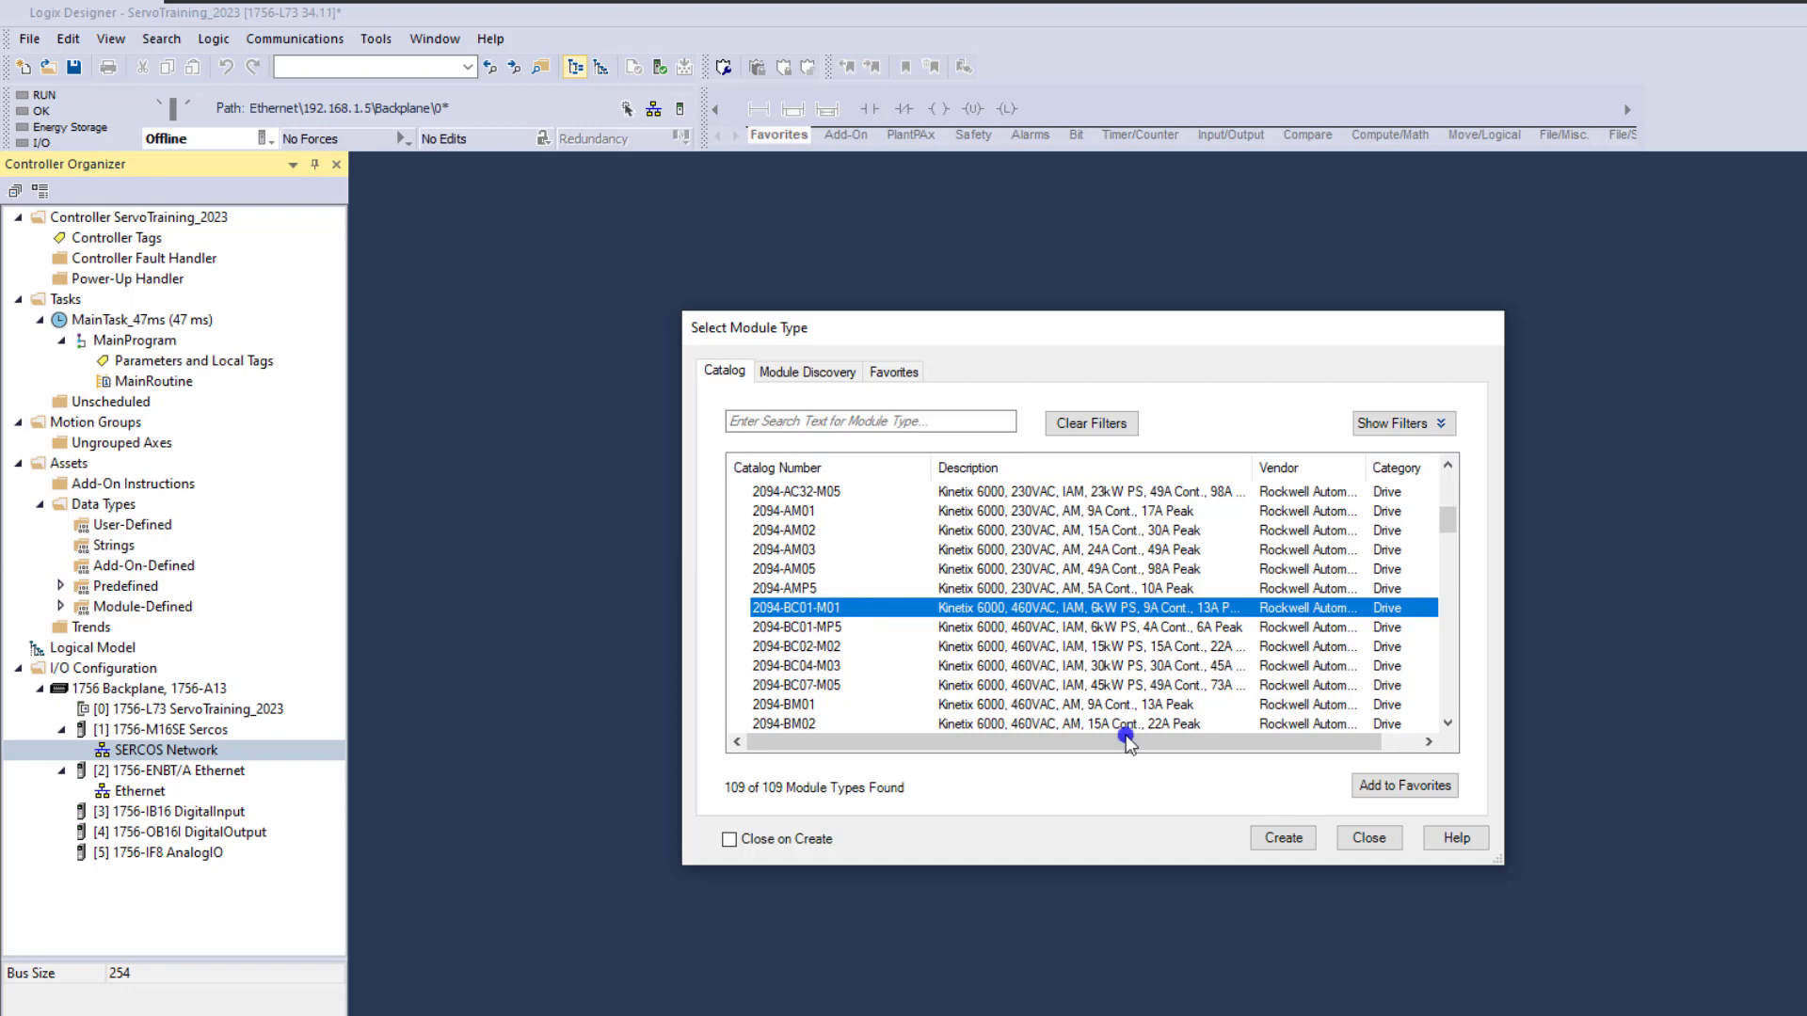
click(1283, 837)
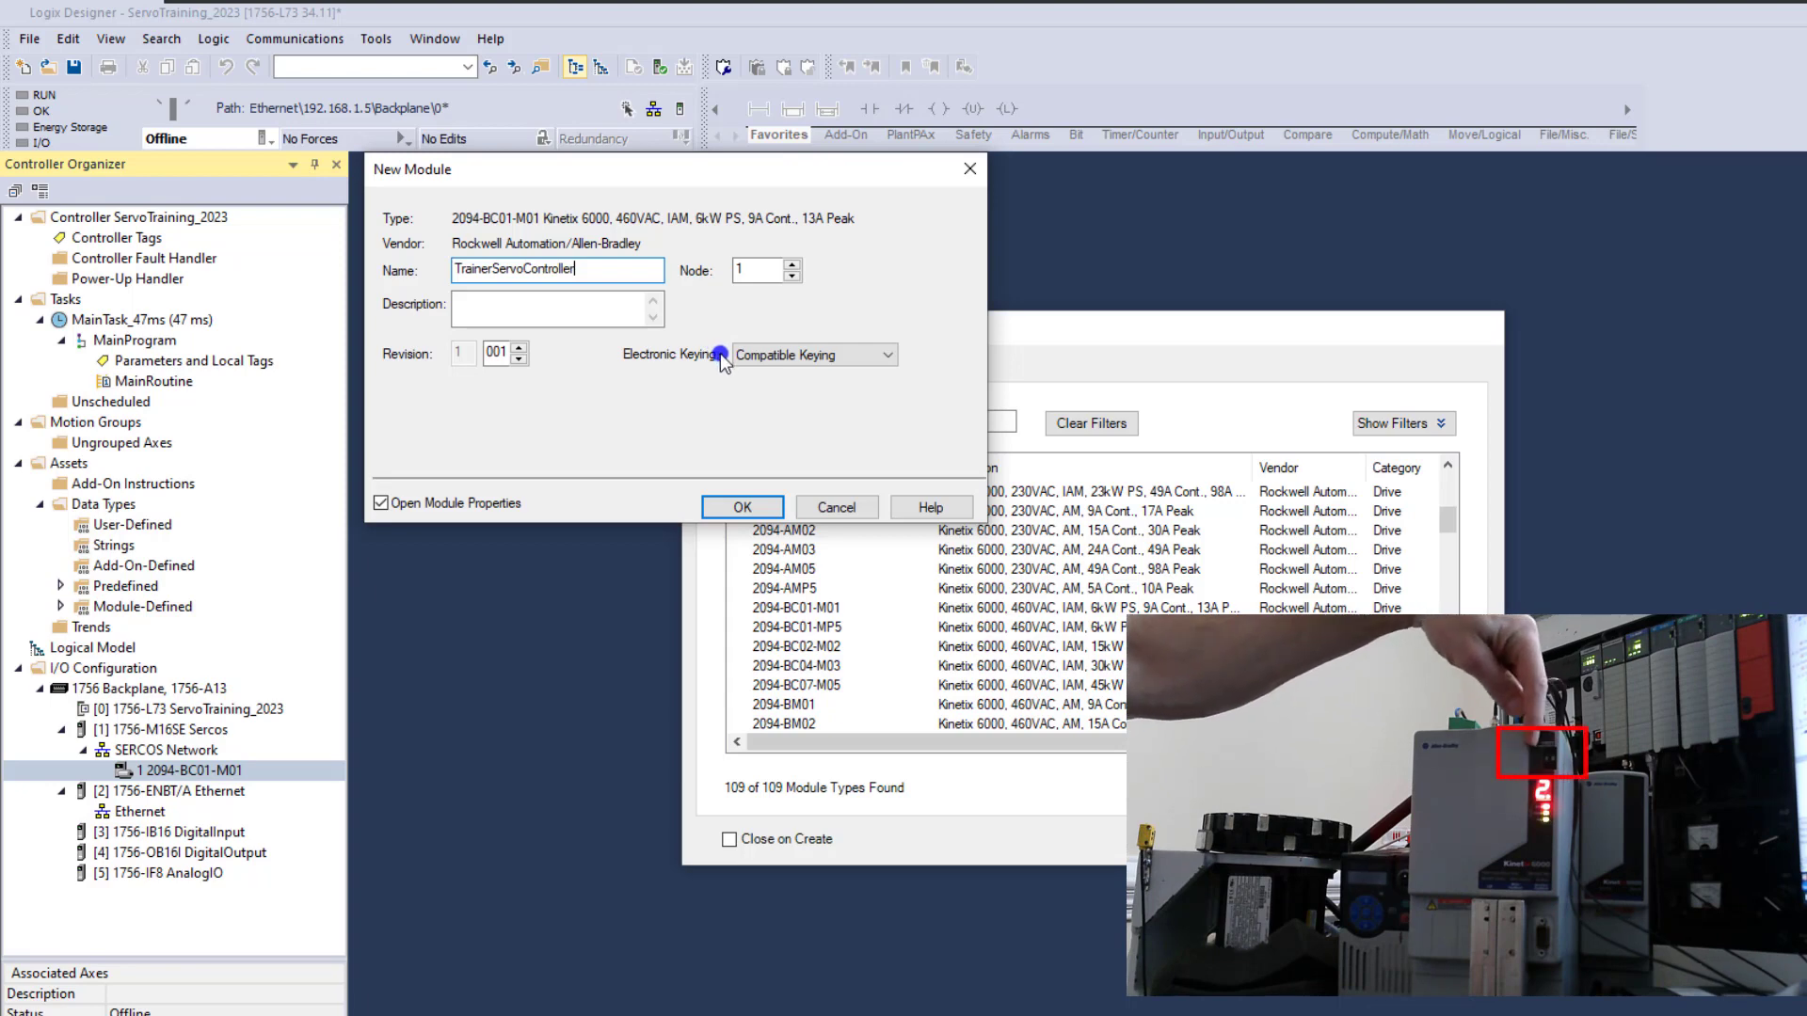
click(794, 268)
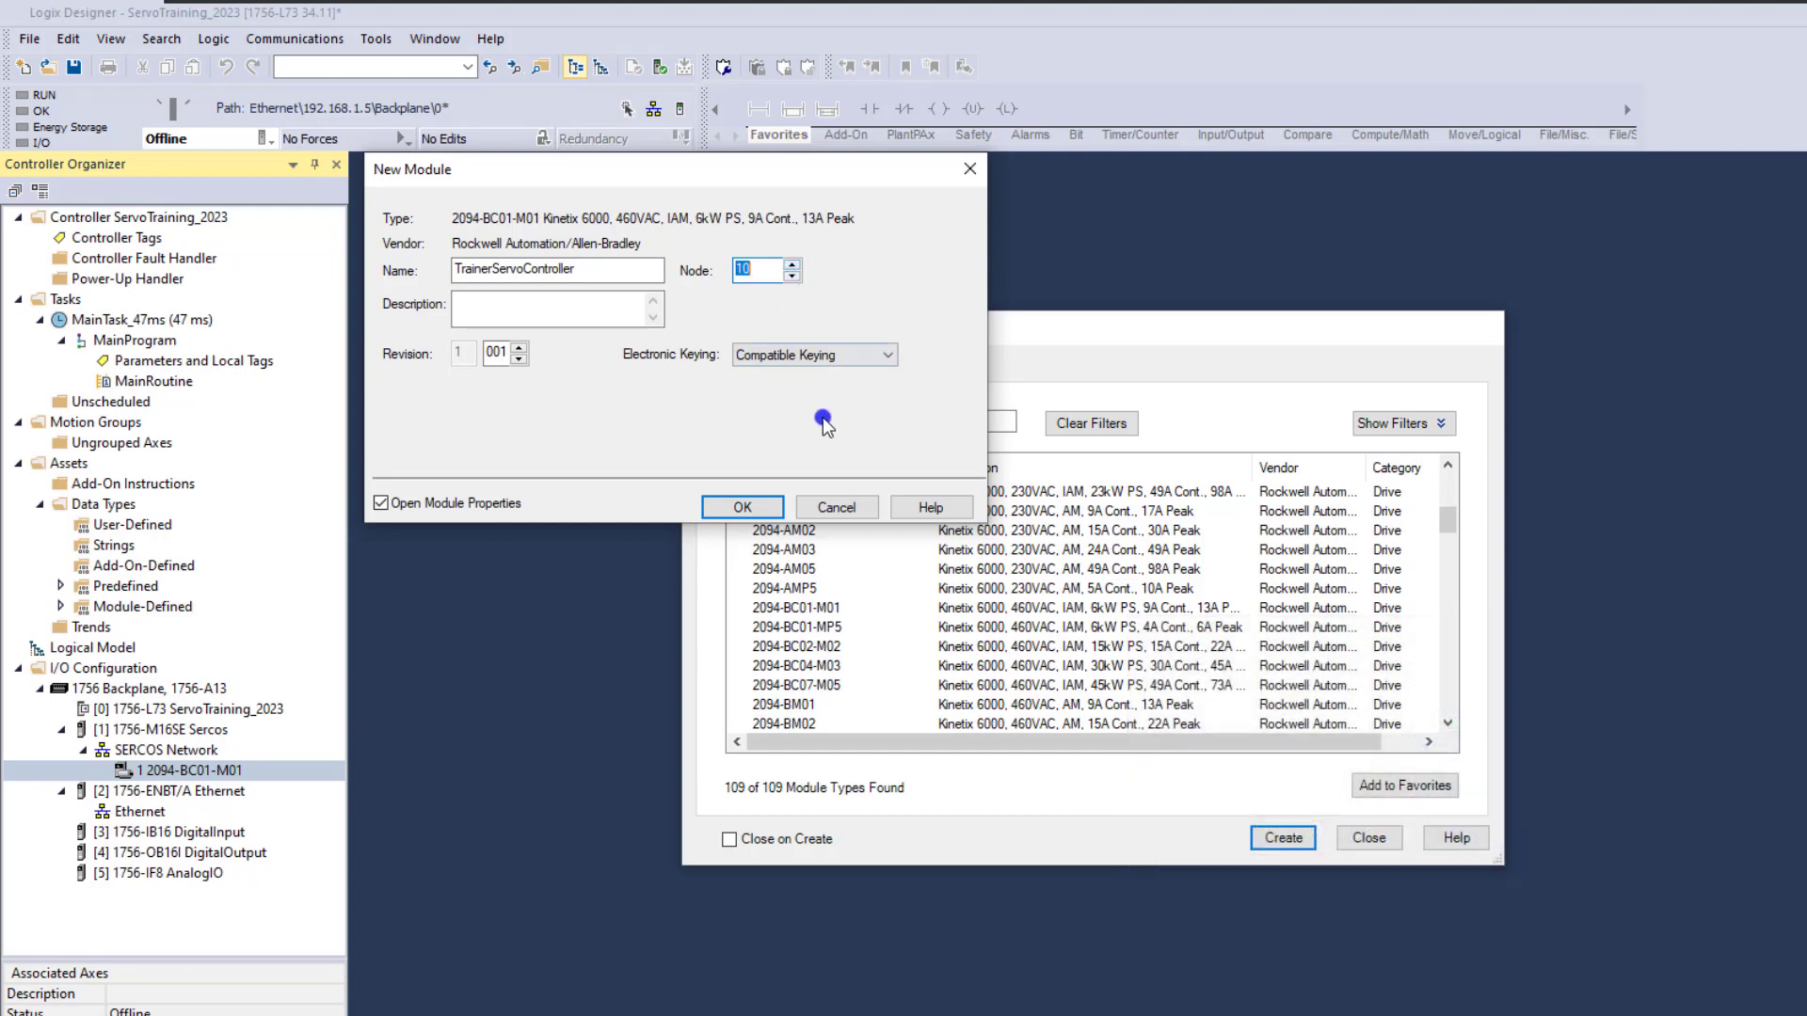
click(754, 508)
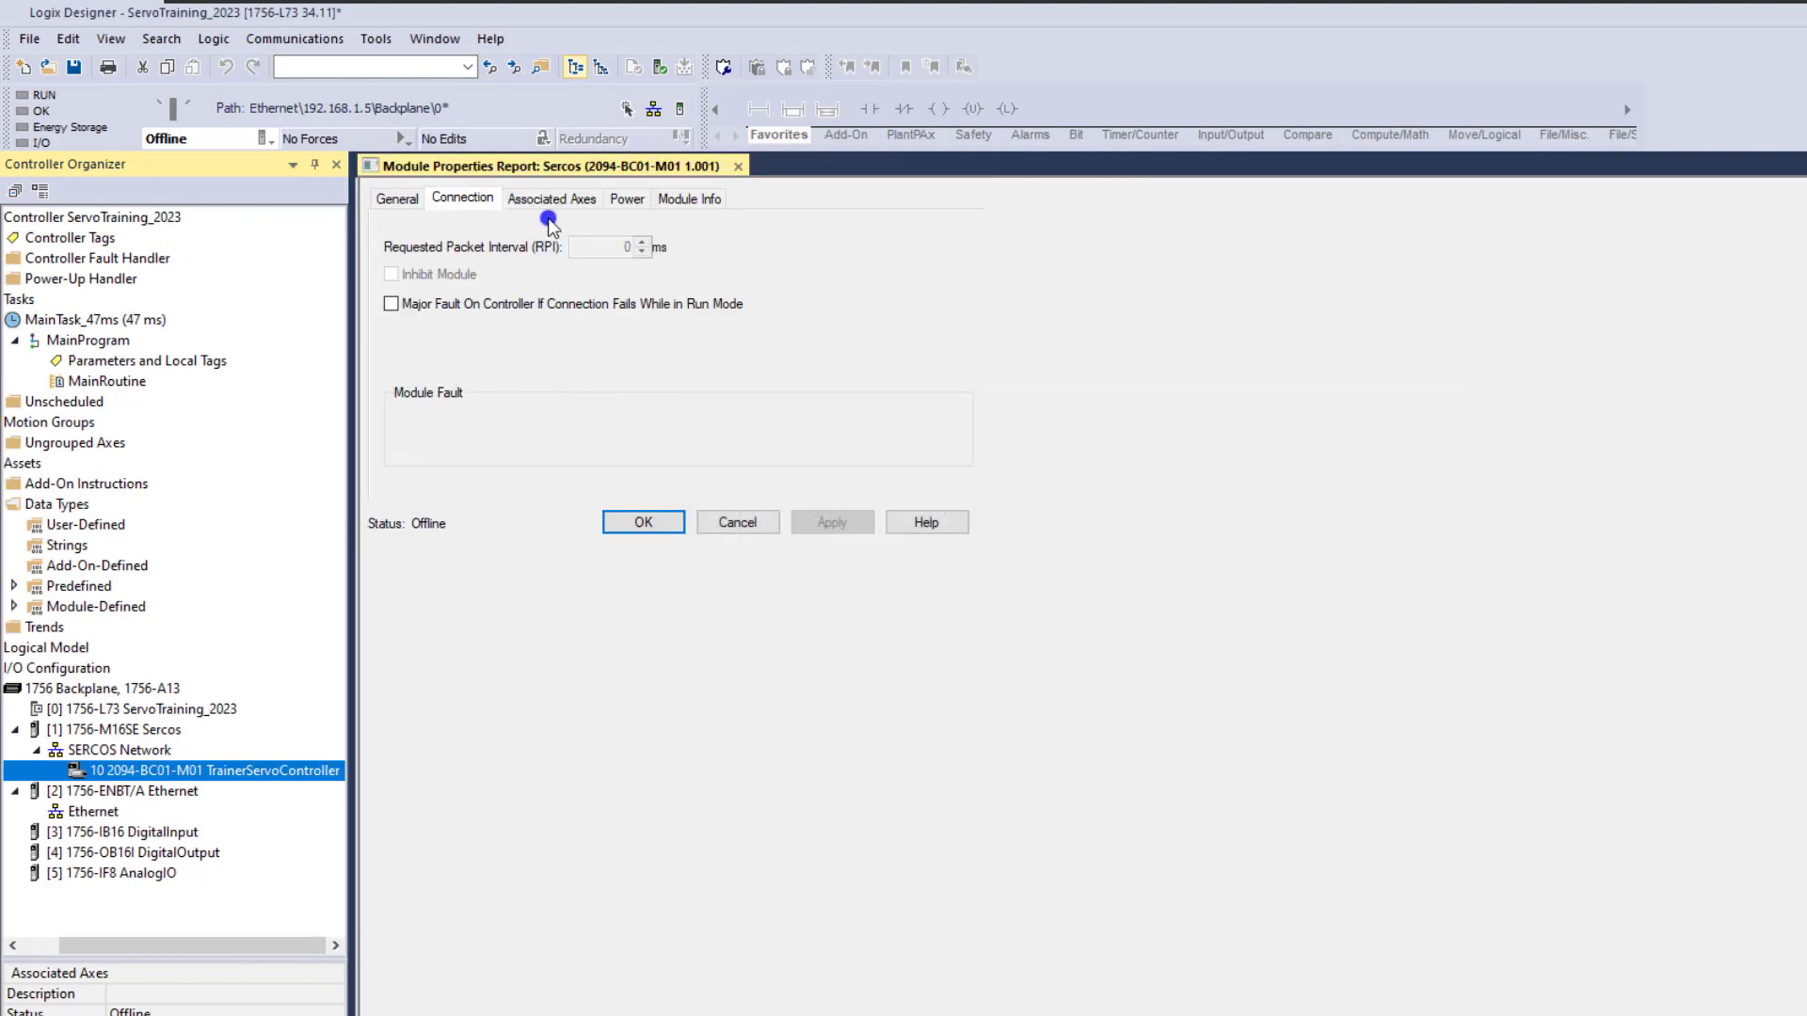
Review the associated axes, power, connection and general settings of the TrainerServoController drive and close its properties
click(551, 199)
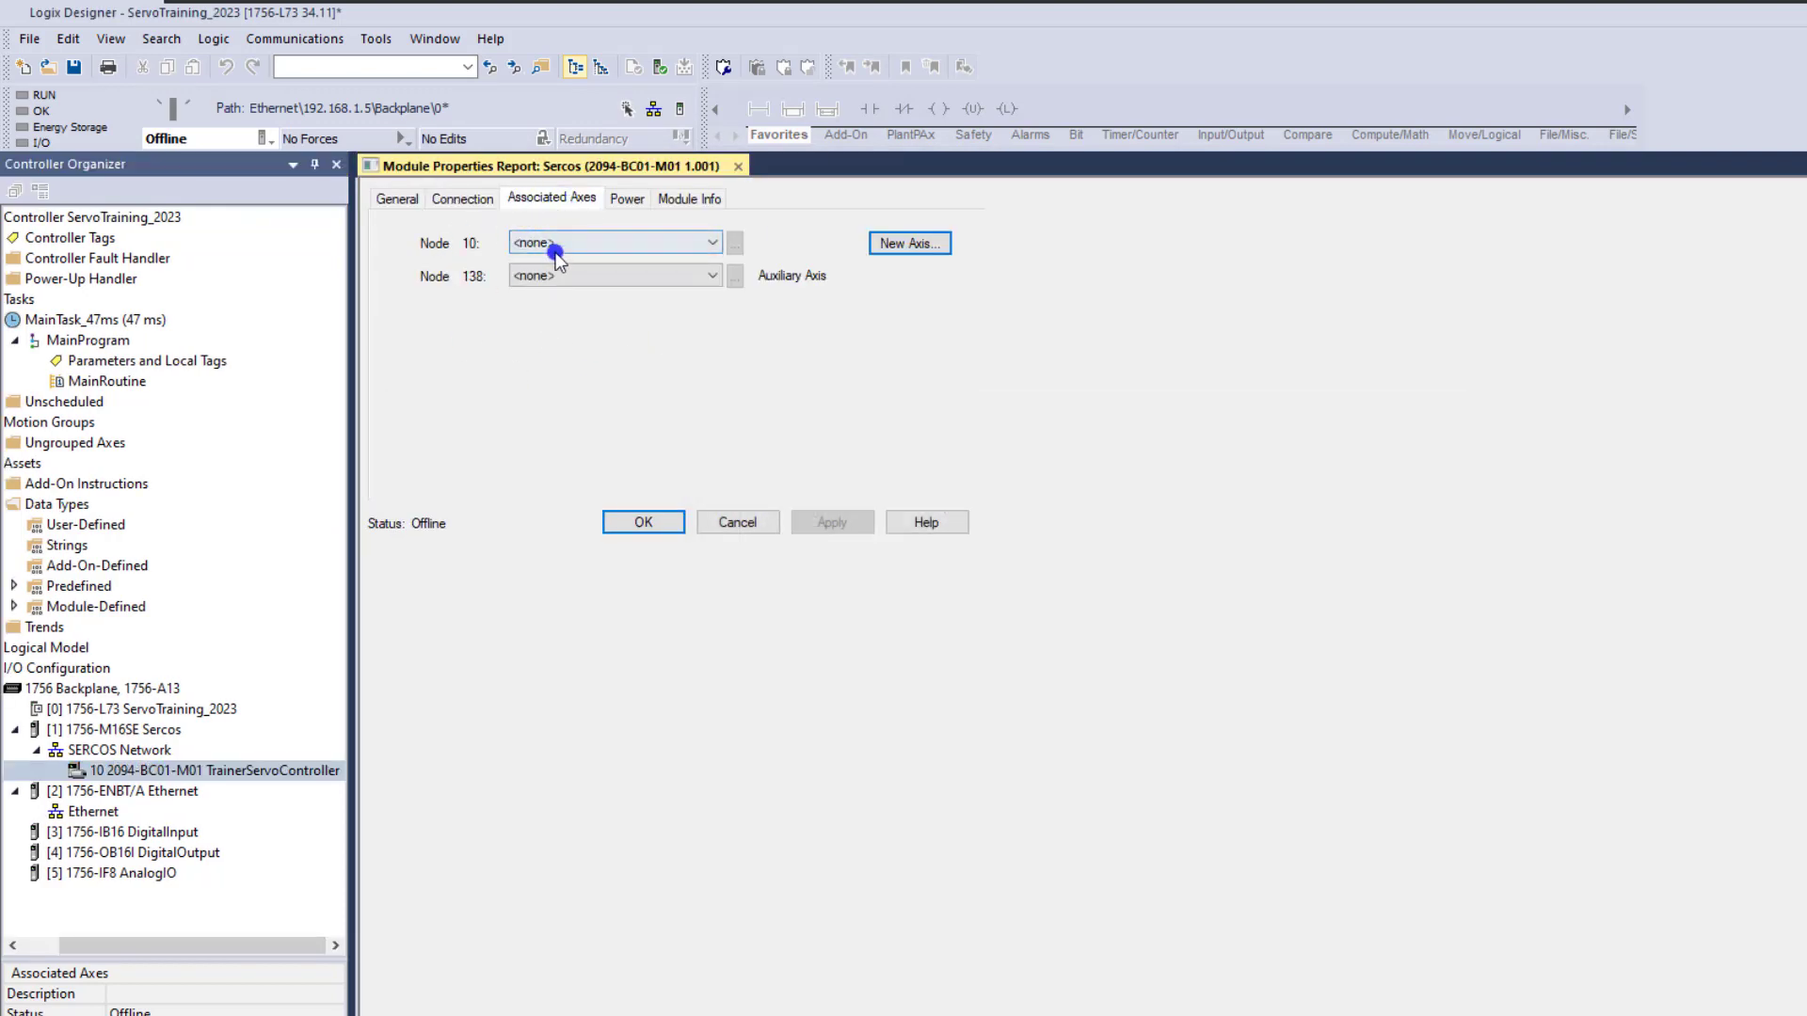
drag(227, 947, 169, 946)
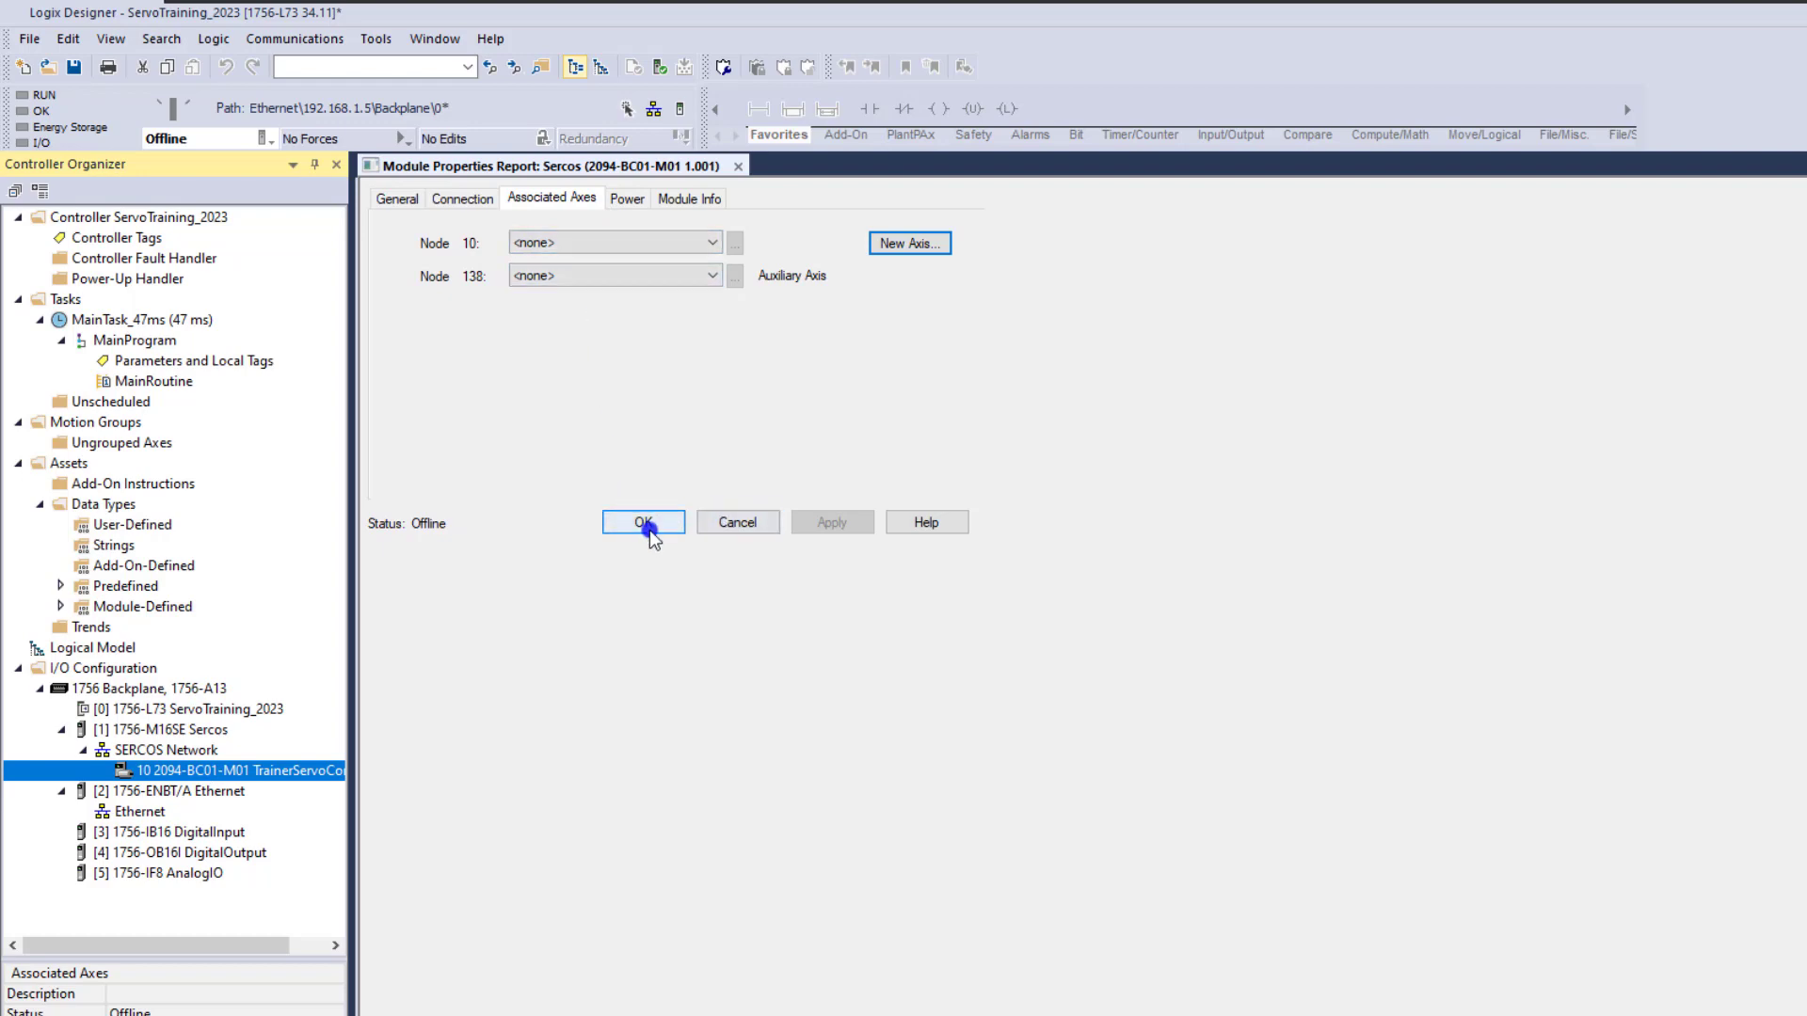
click(626, 200)
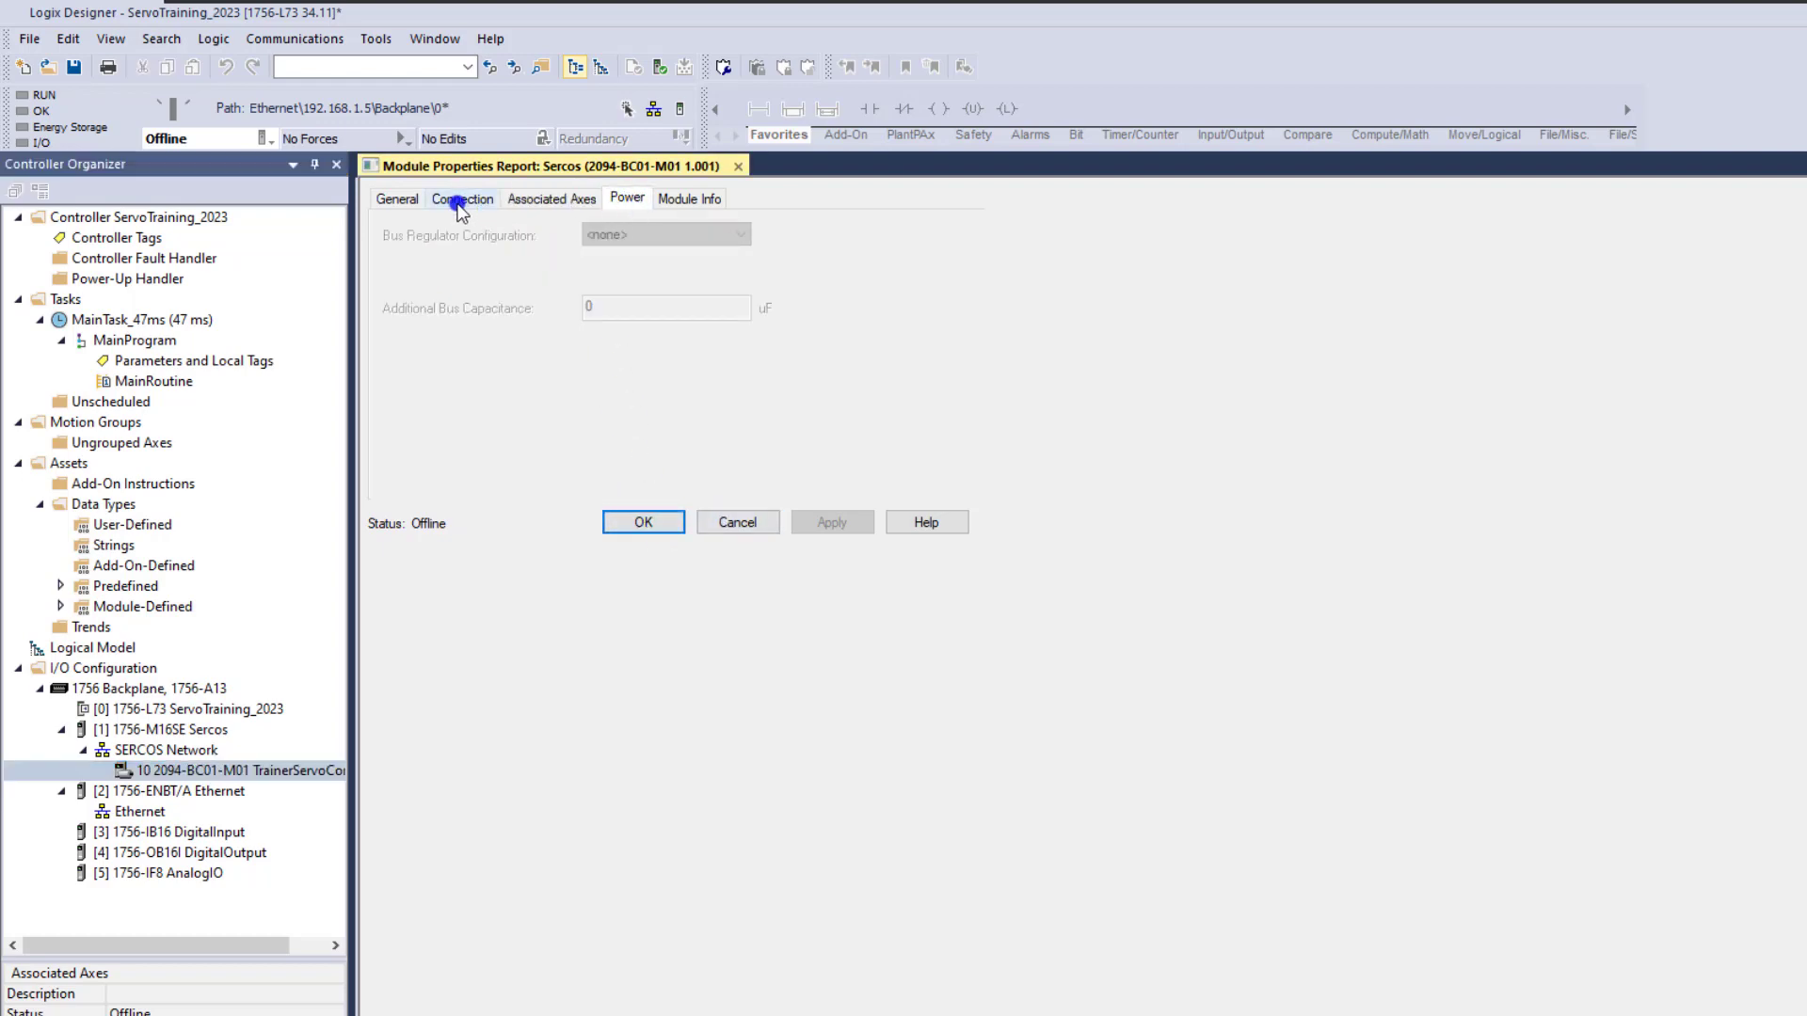
click(450, 215)
click(395, 201)
click(547, 199)
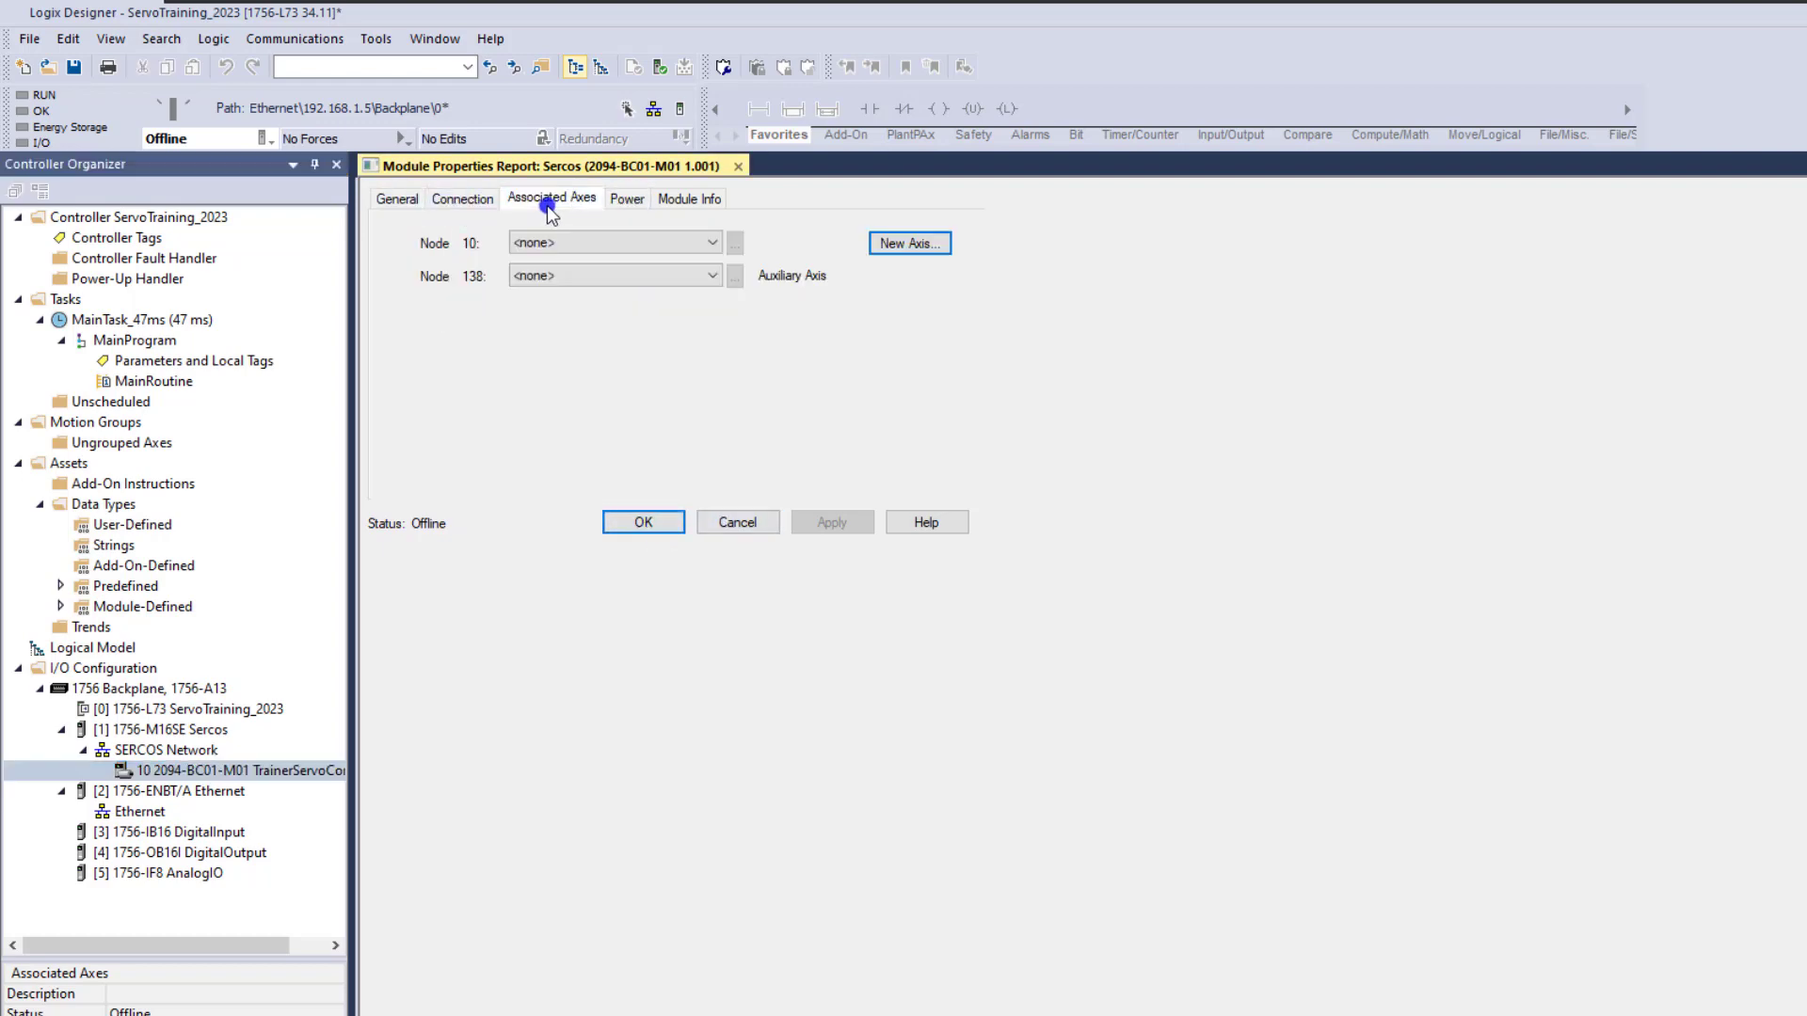
click(633, 242)
click(610, 297)
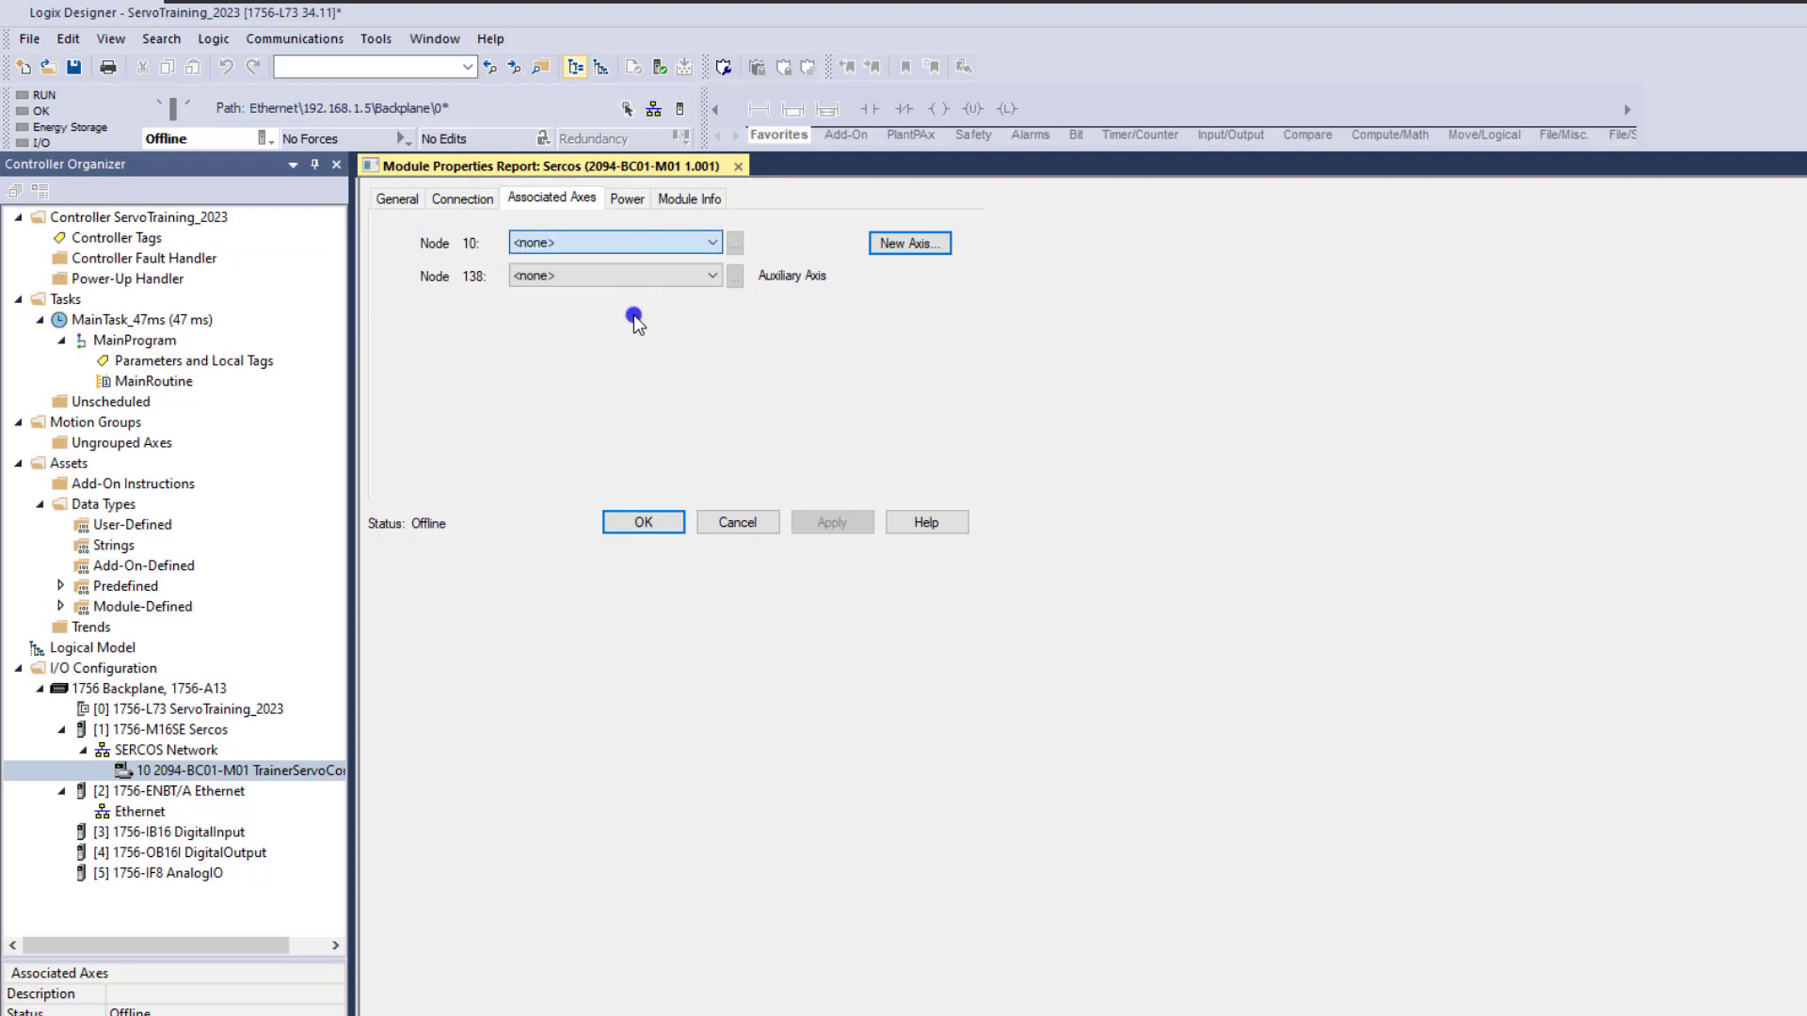
click(643, 523)
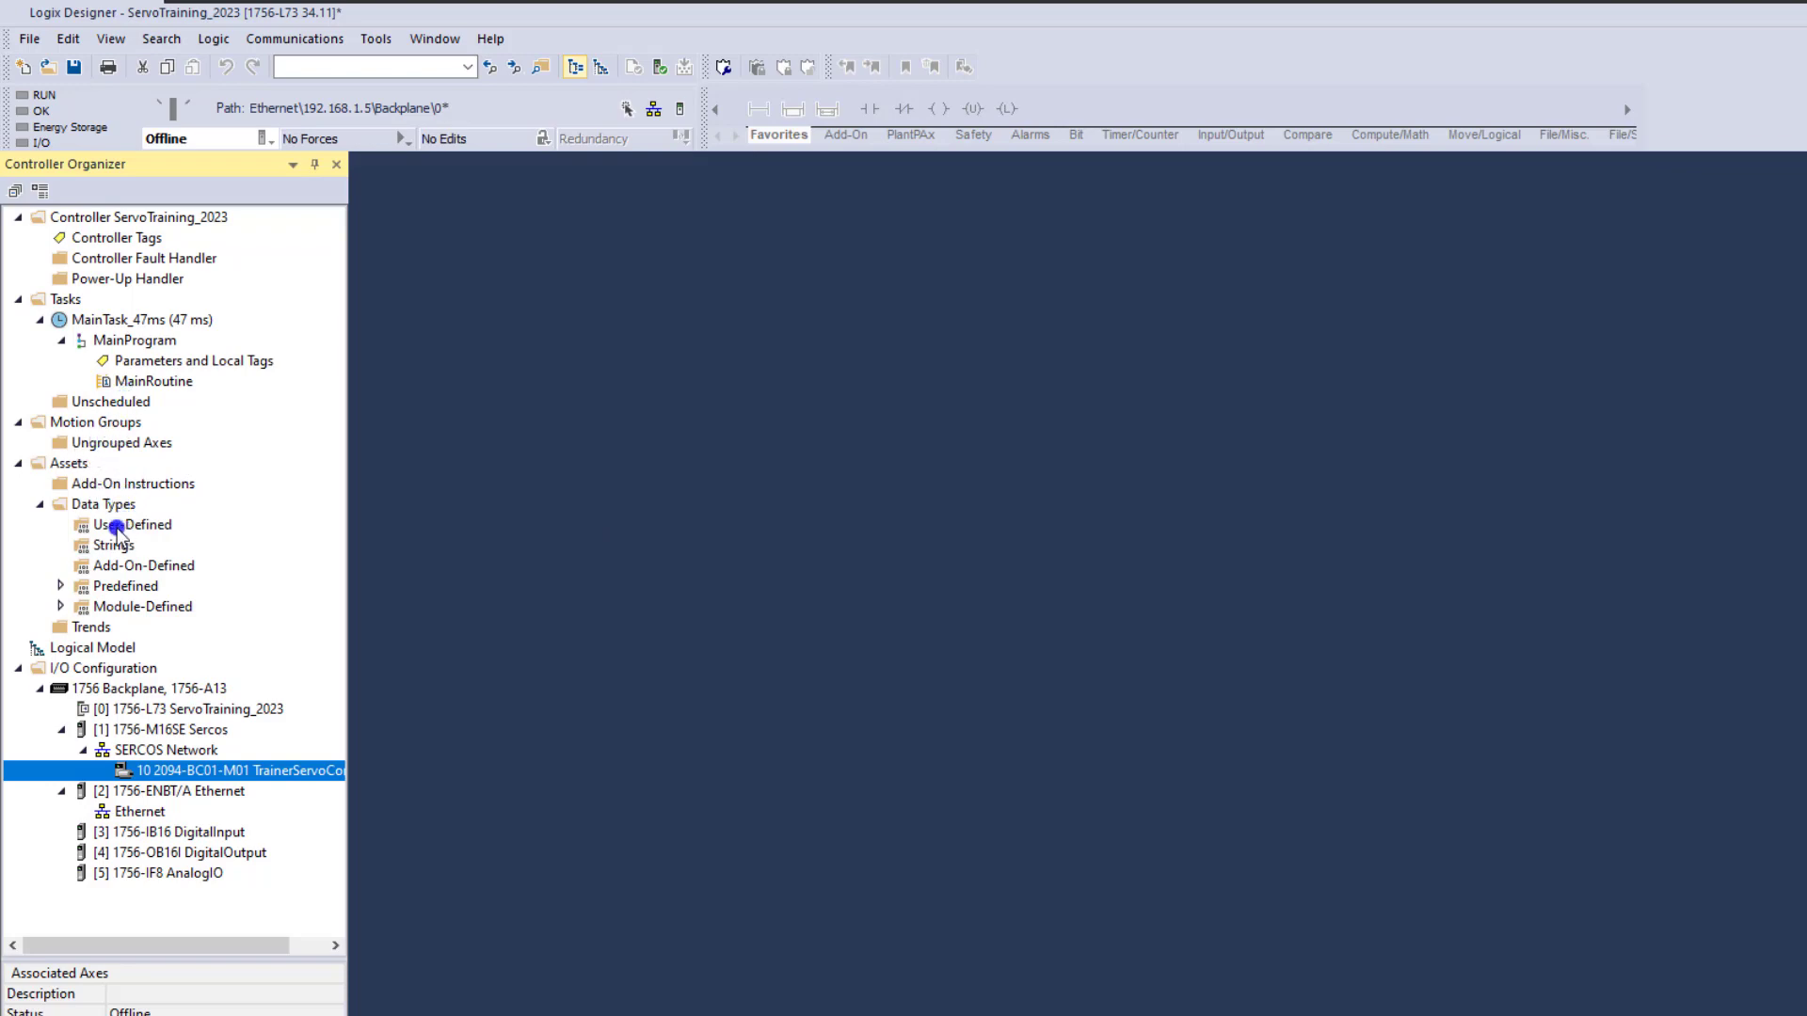
click(109, 424)
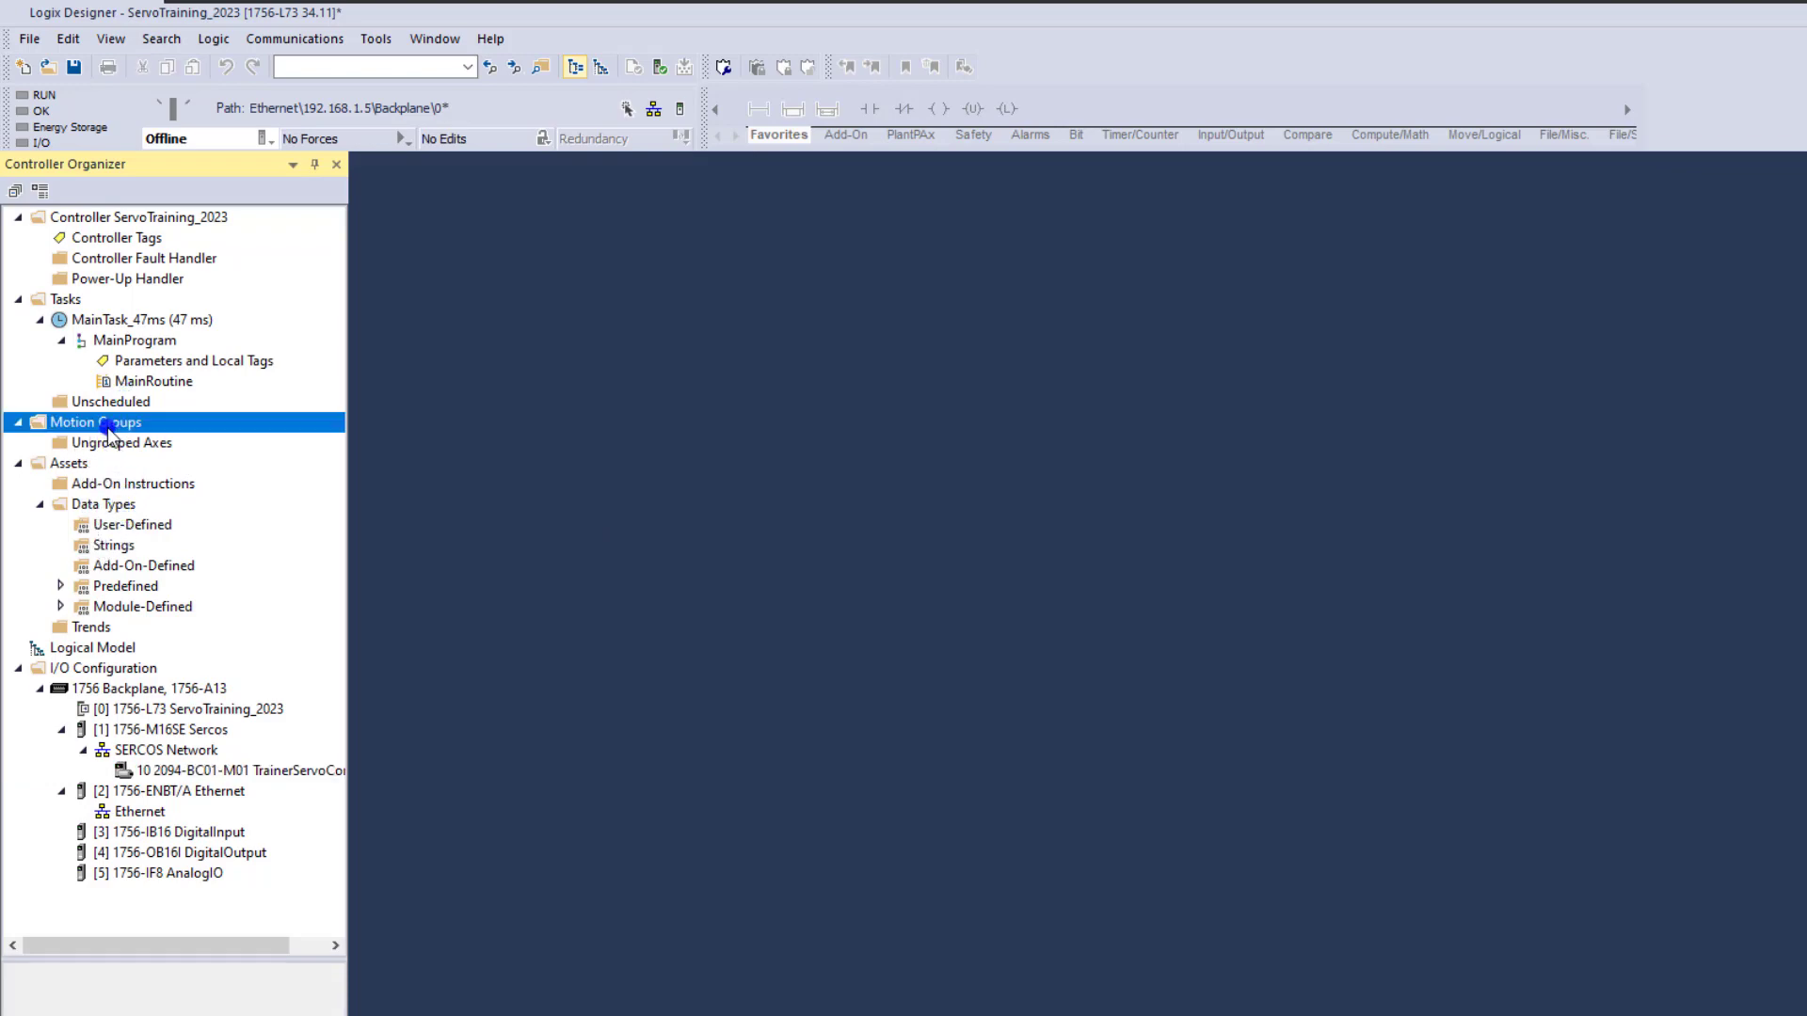
click(19, 422)
click(19, 422)
Enable time synchronization in the date and time properties of the ServoTraining_2023 controller and apply the change
click(165, 220)
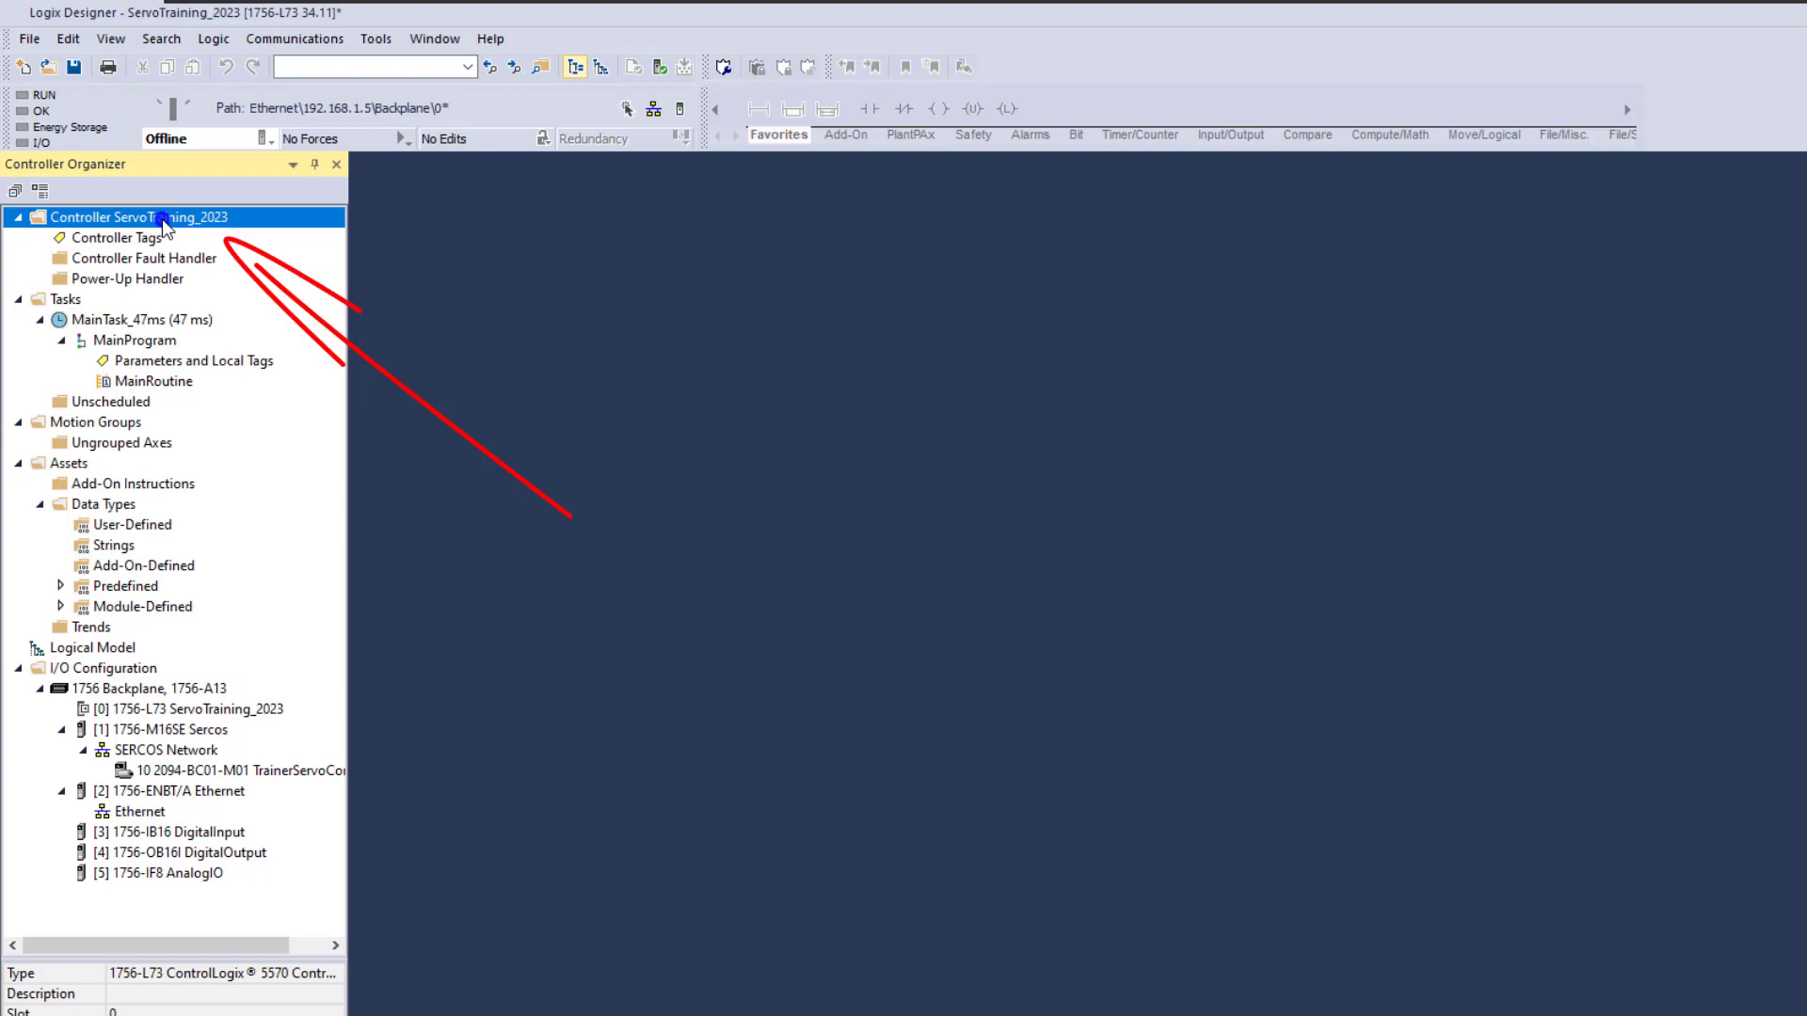
right_click(163, 220)
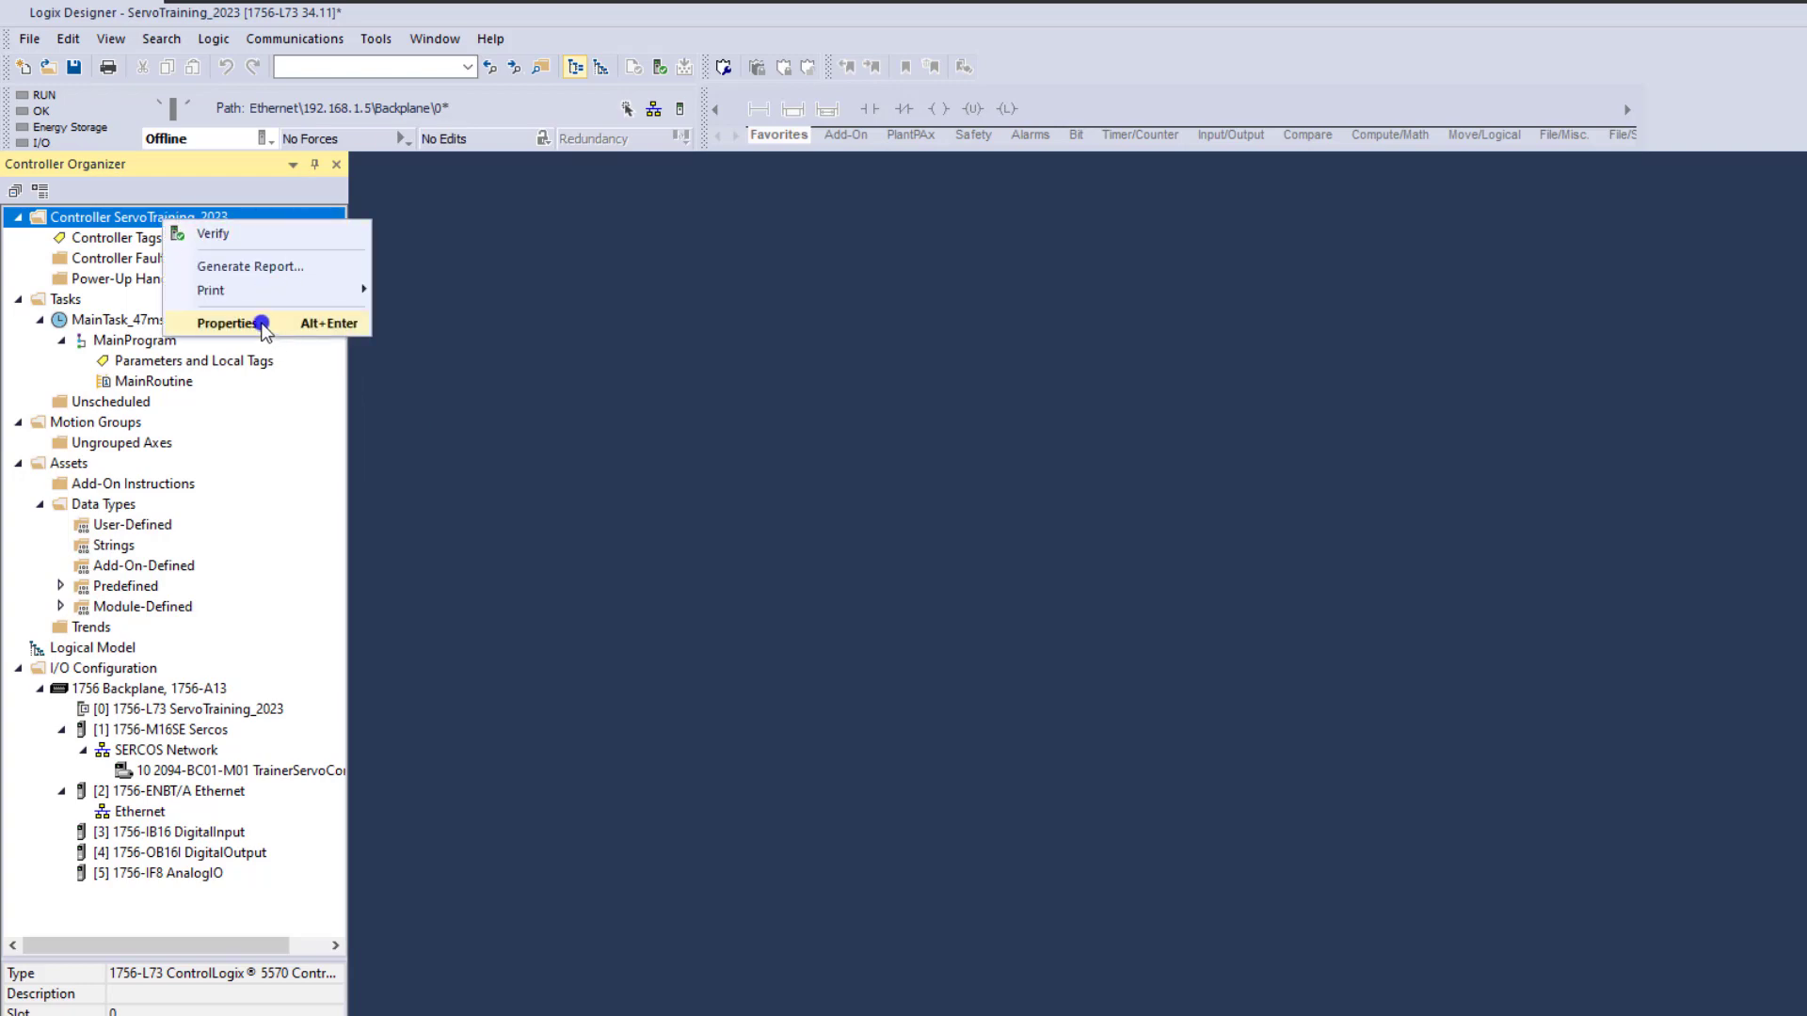
click(234, 323)
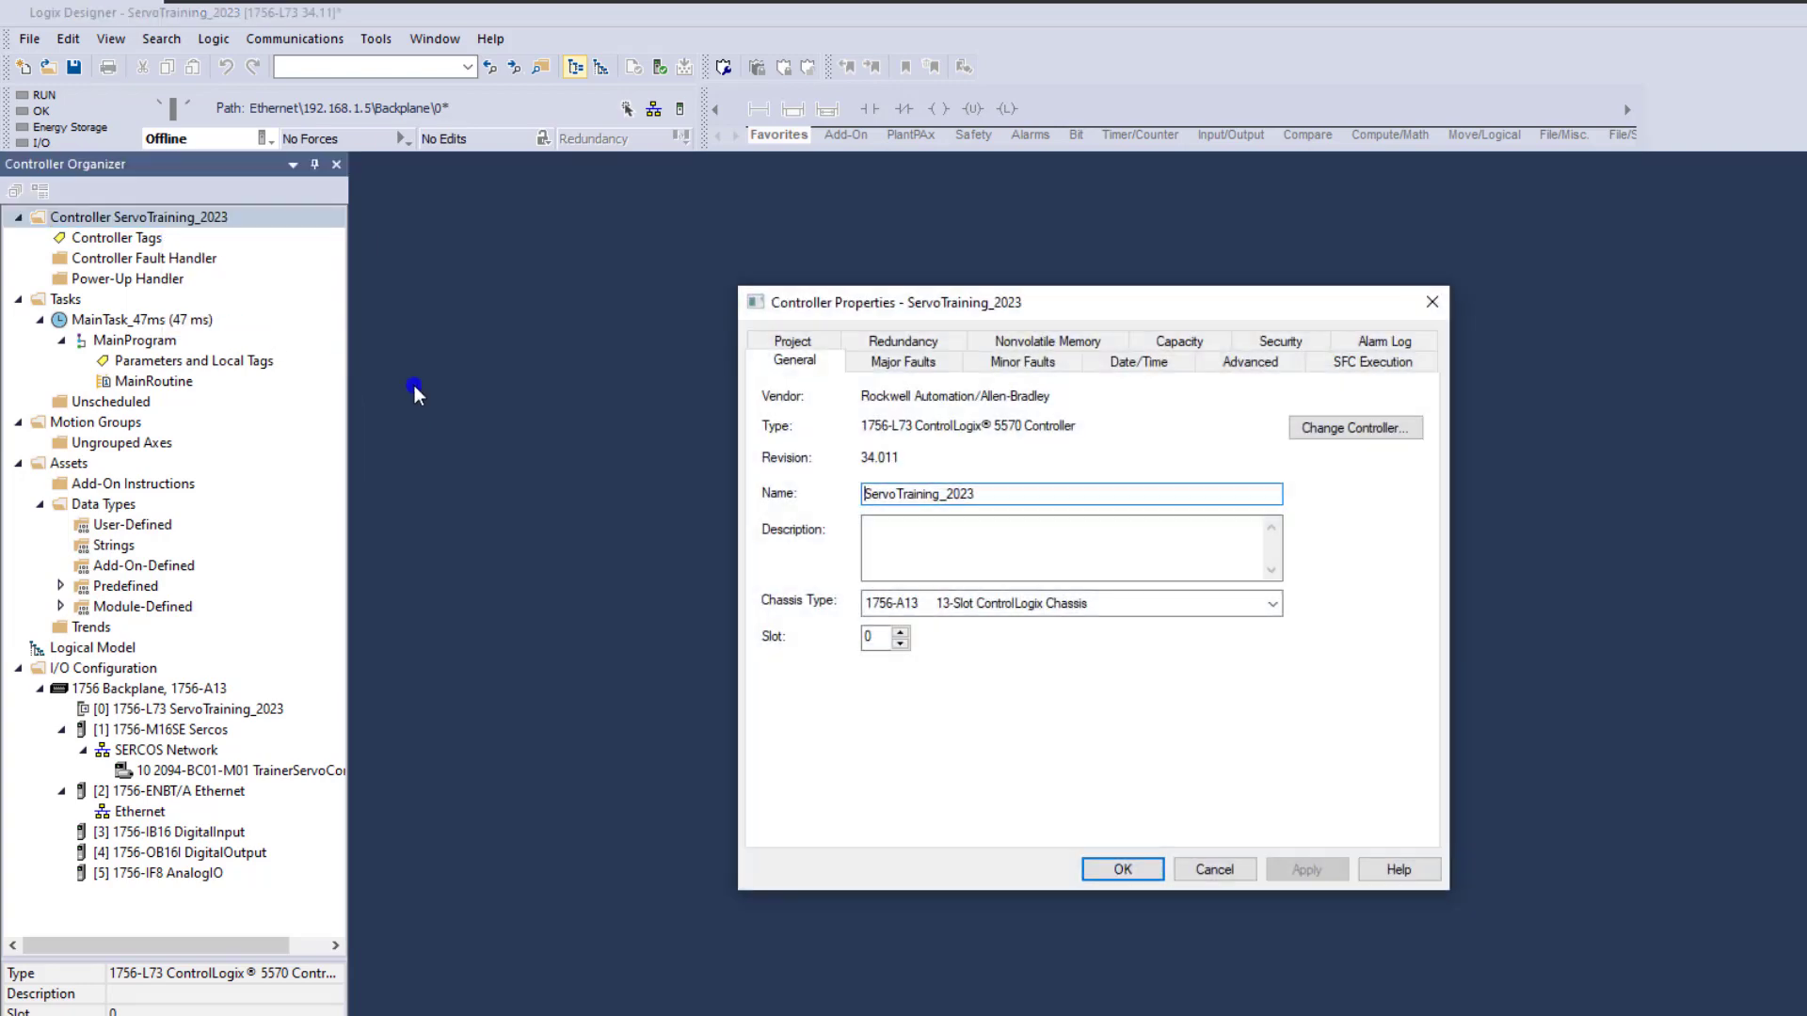
drag(881, 310, 673, 344)
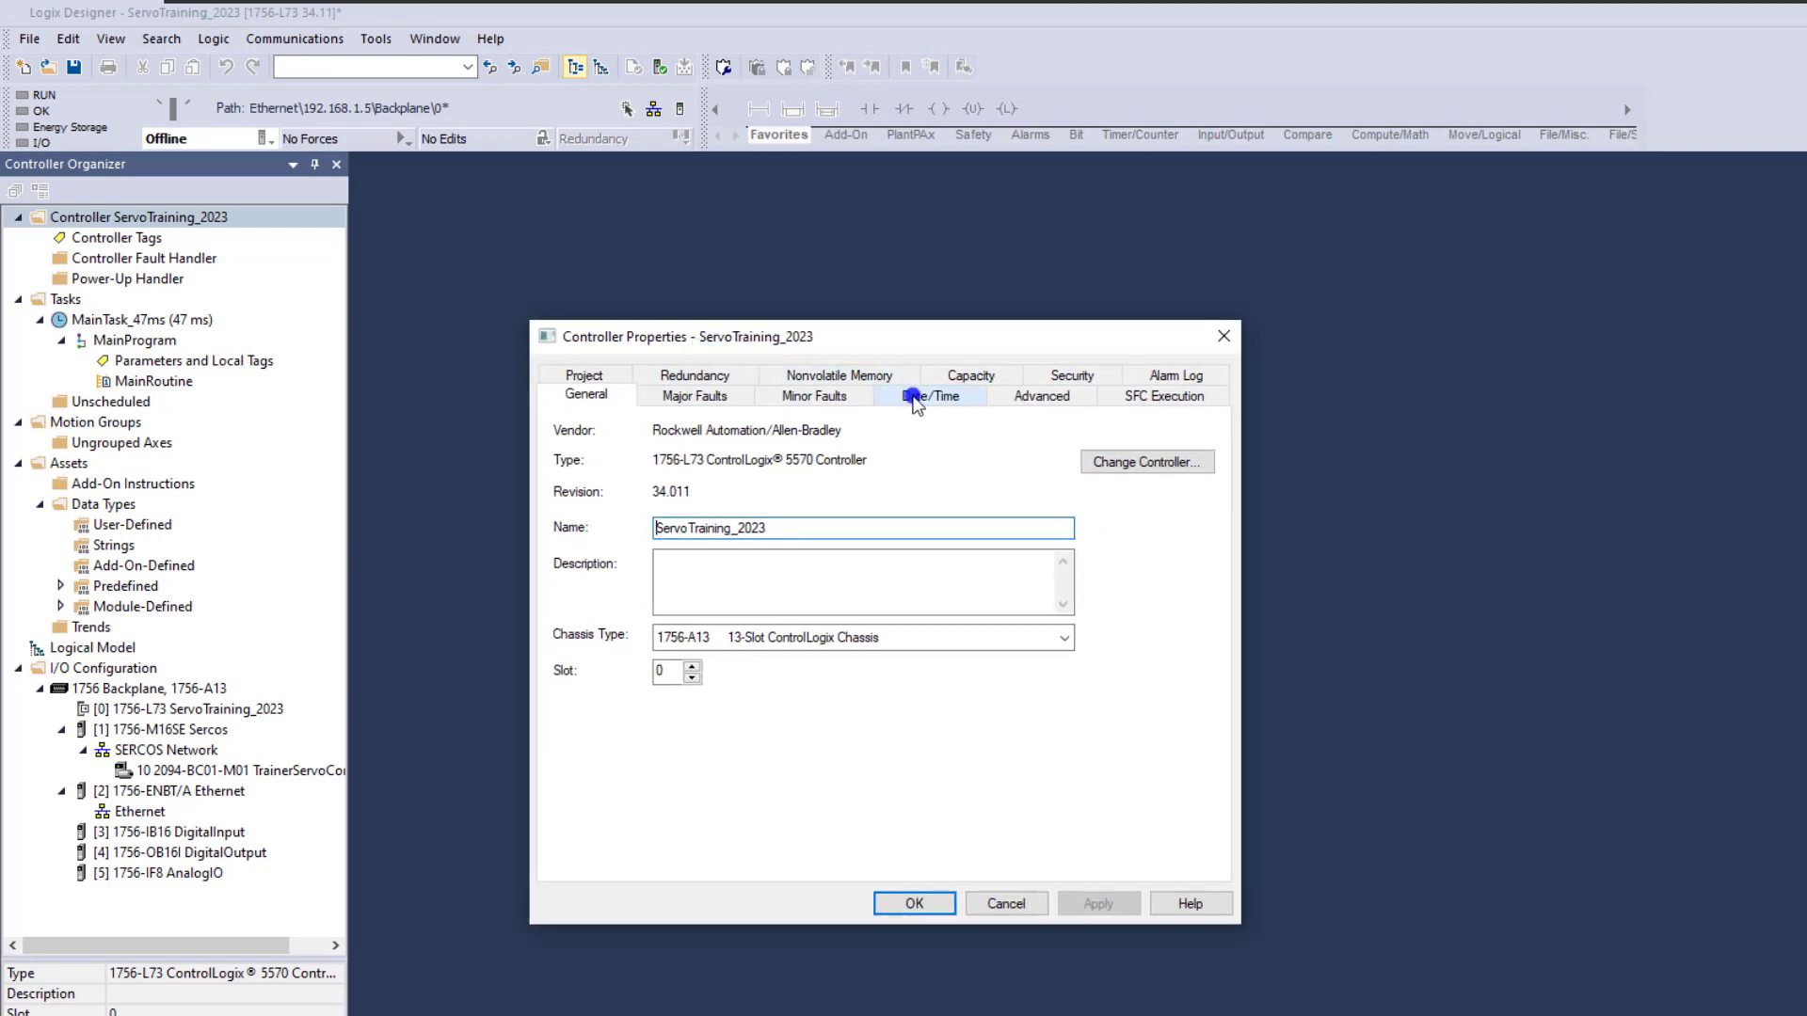
click(914, 399)
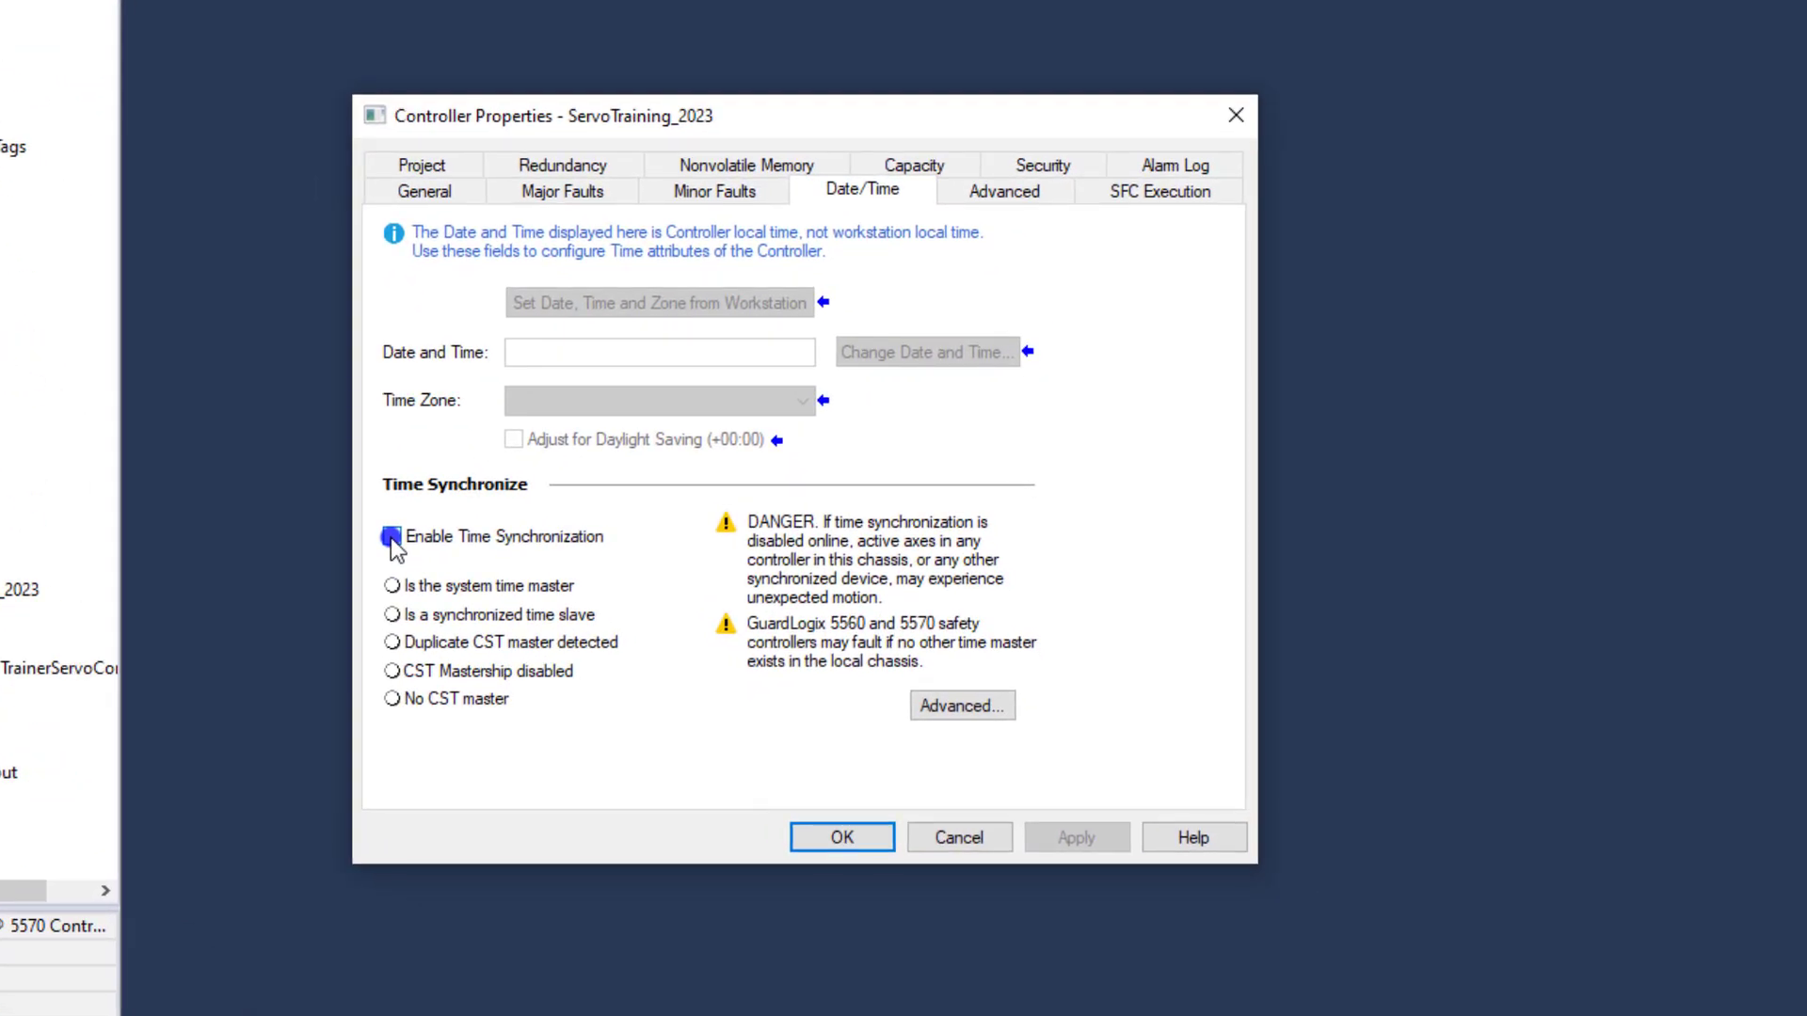
click(390, 537)
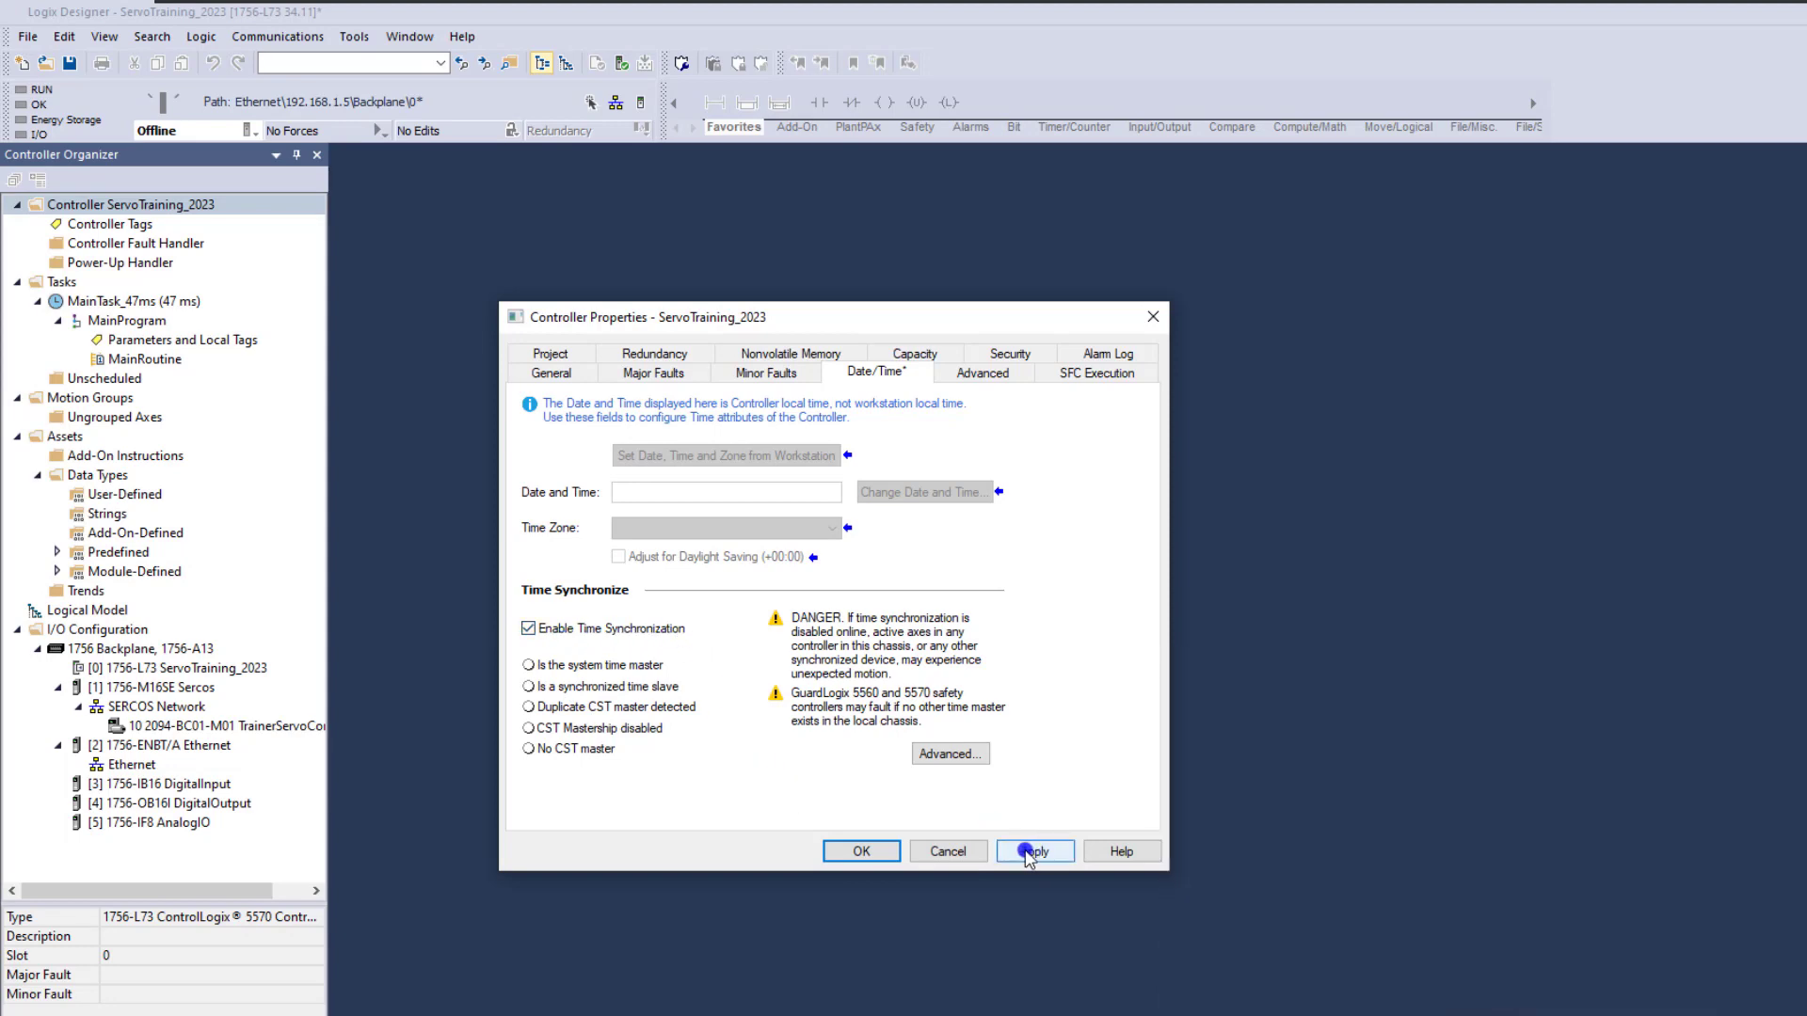
click(1027, 851)
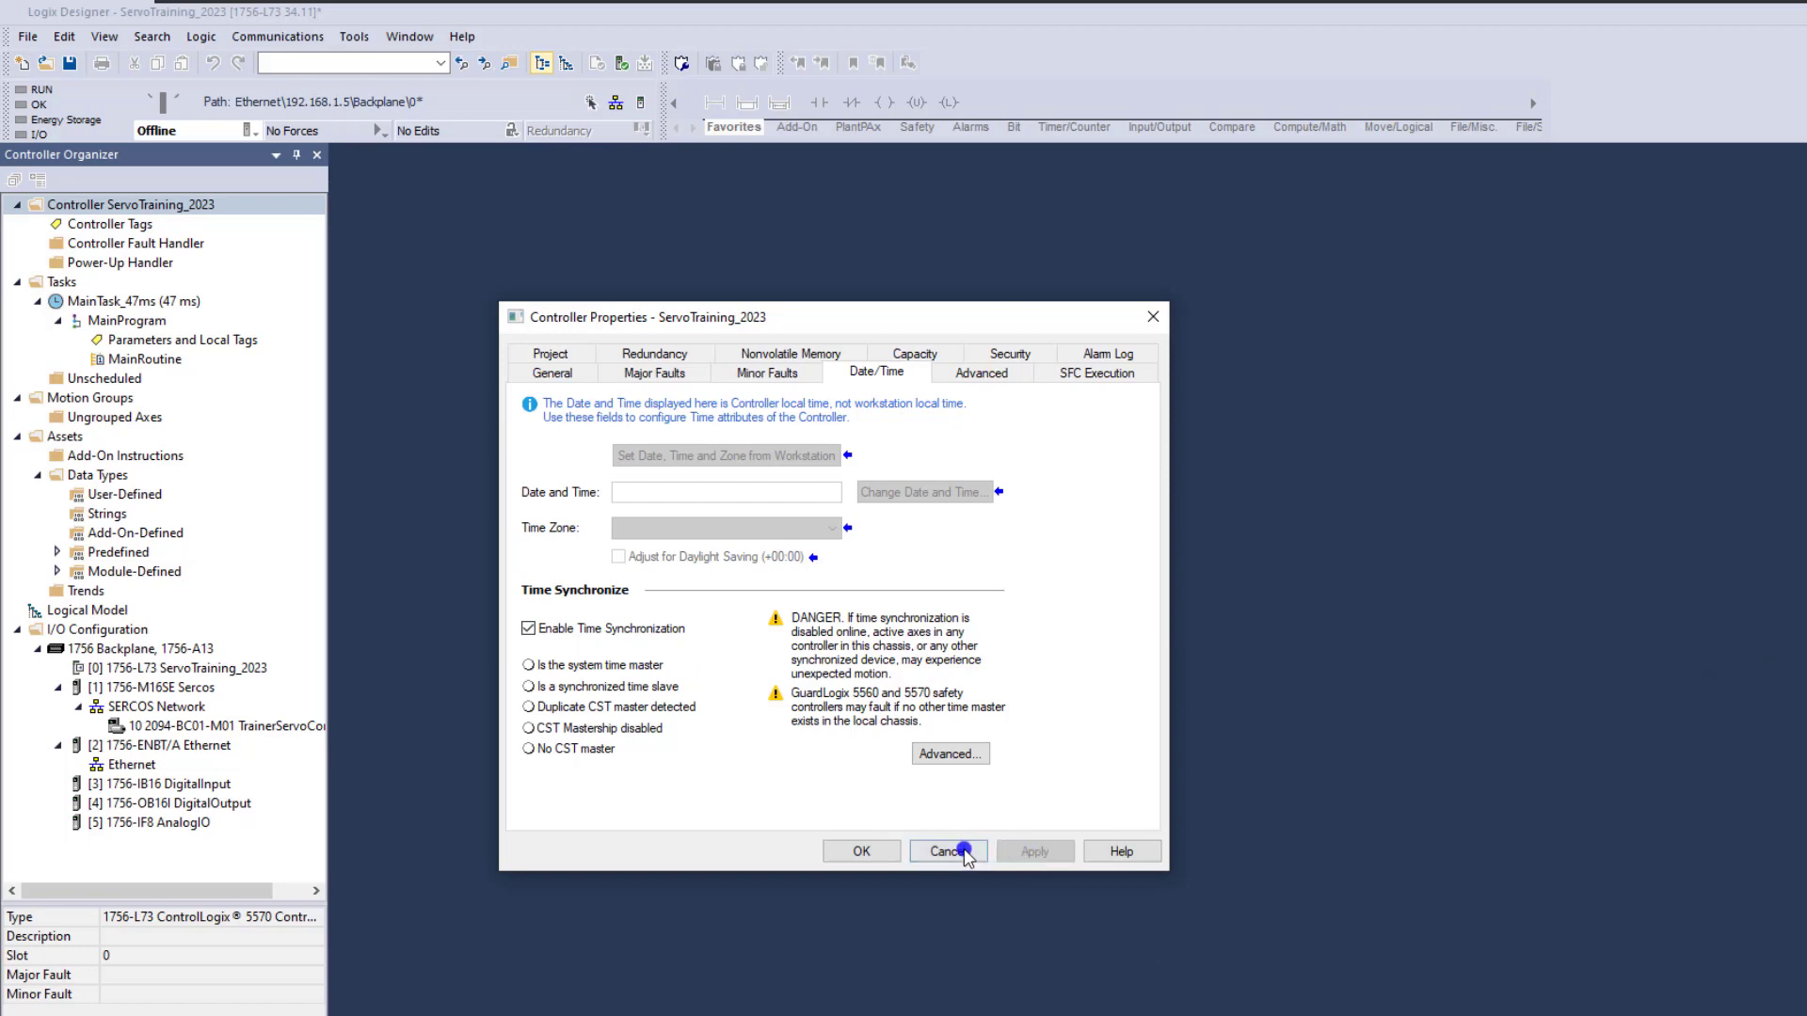
click(856, 851)
Create a new motion group named TrainerMotionGroup with the MOTION_GROUP data type in the controller scope
click(150, 204)
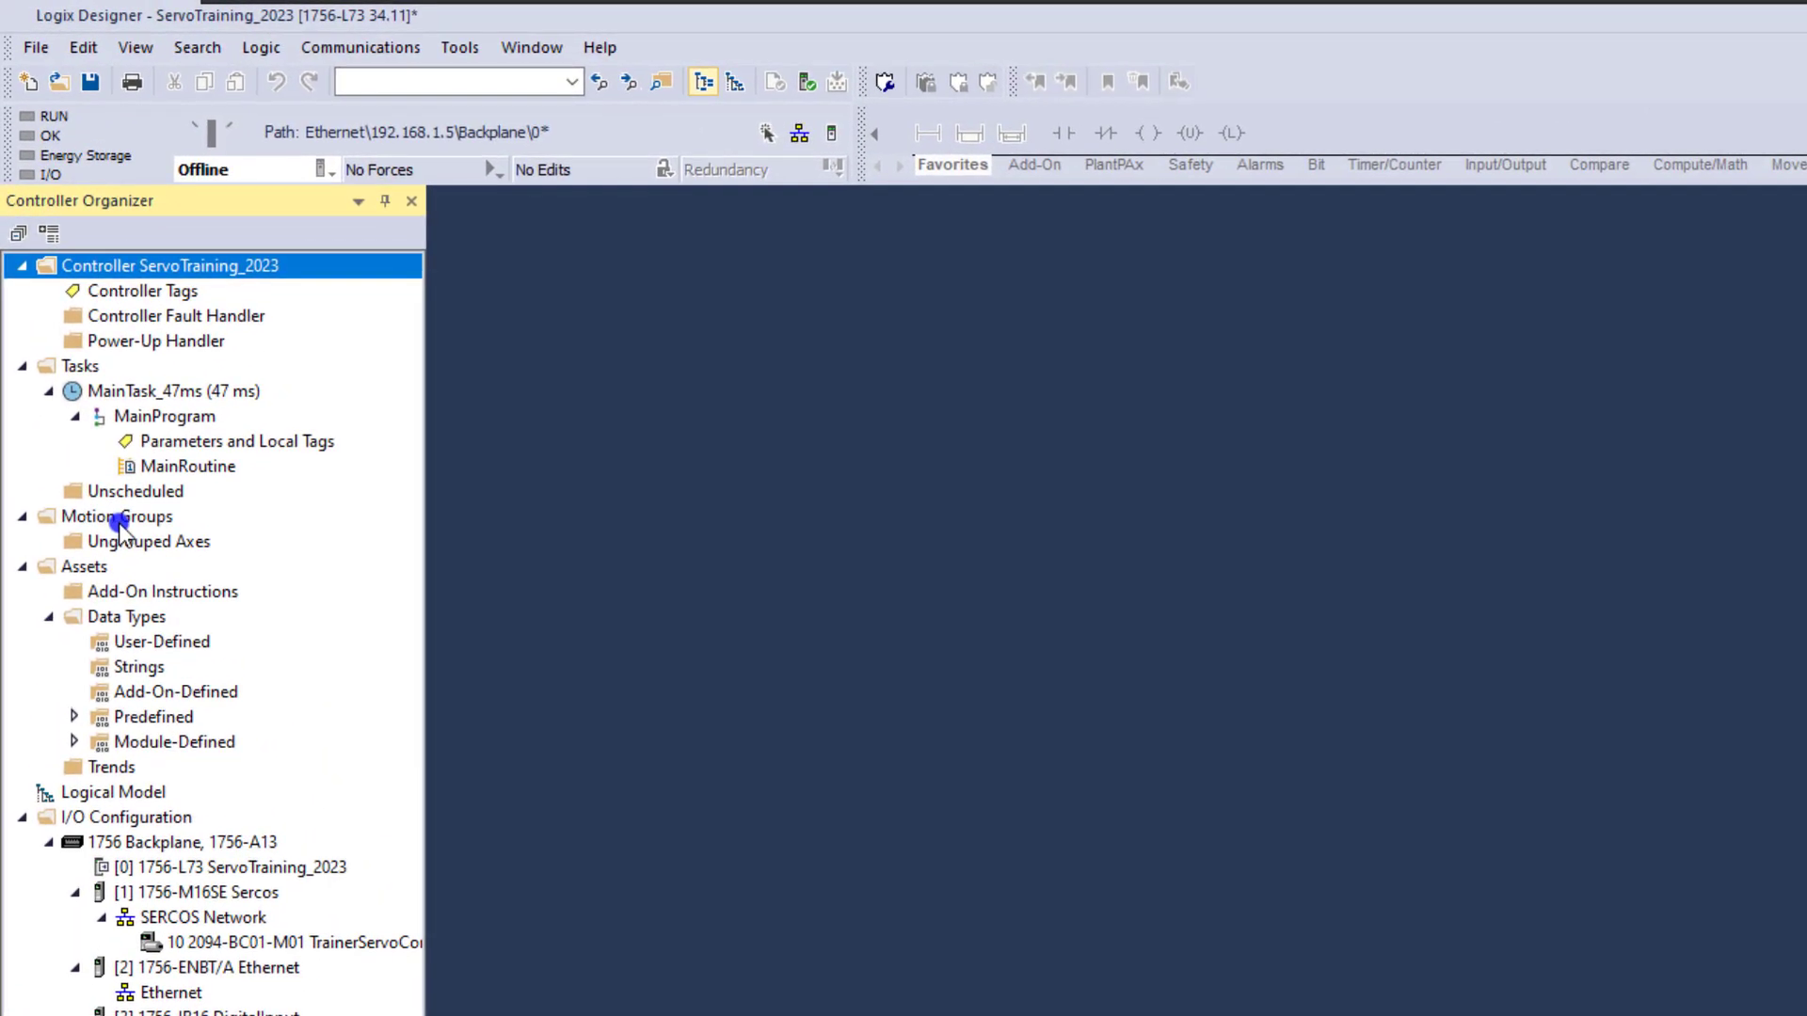
right_click(118, 523)
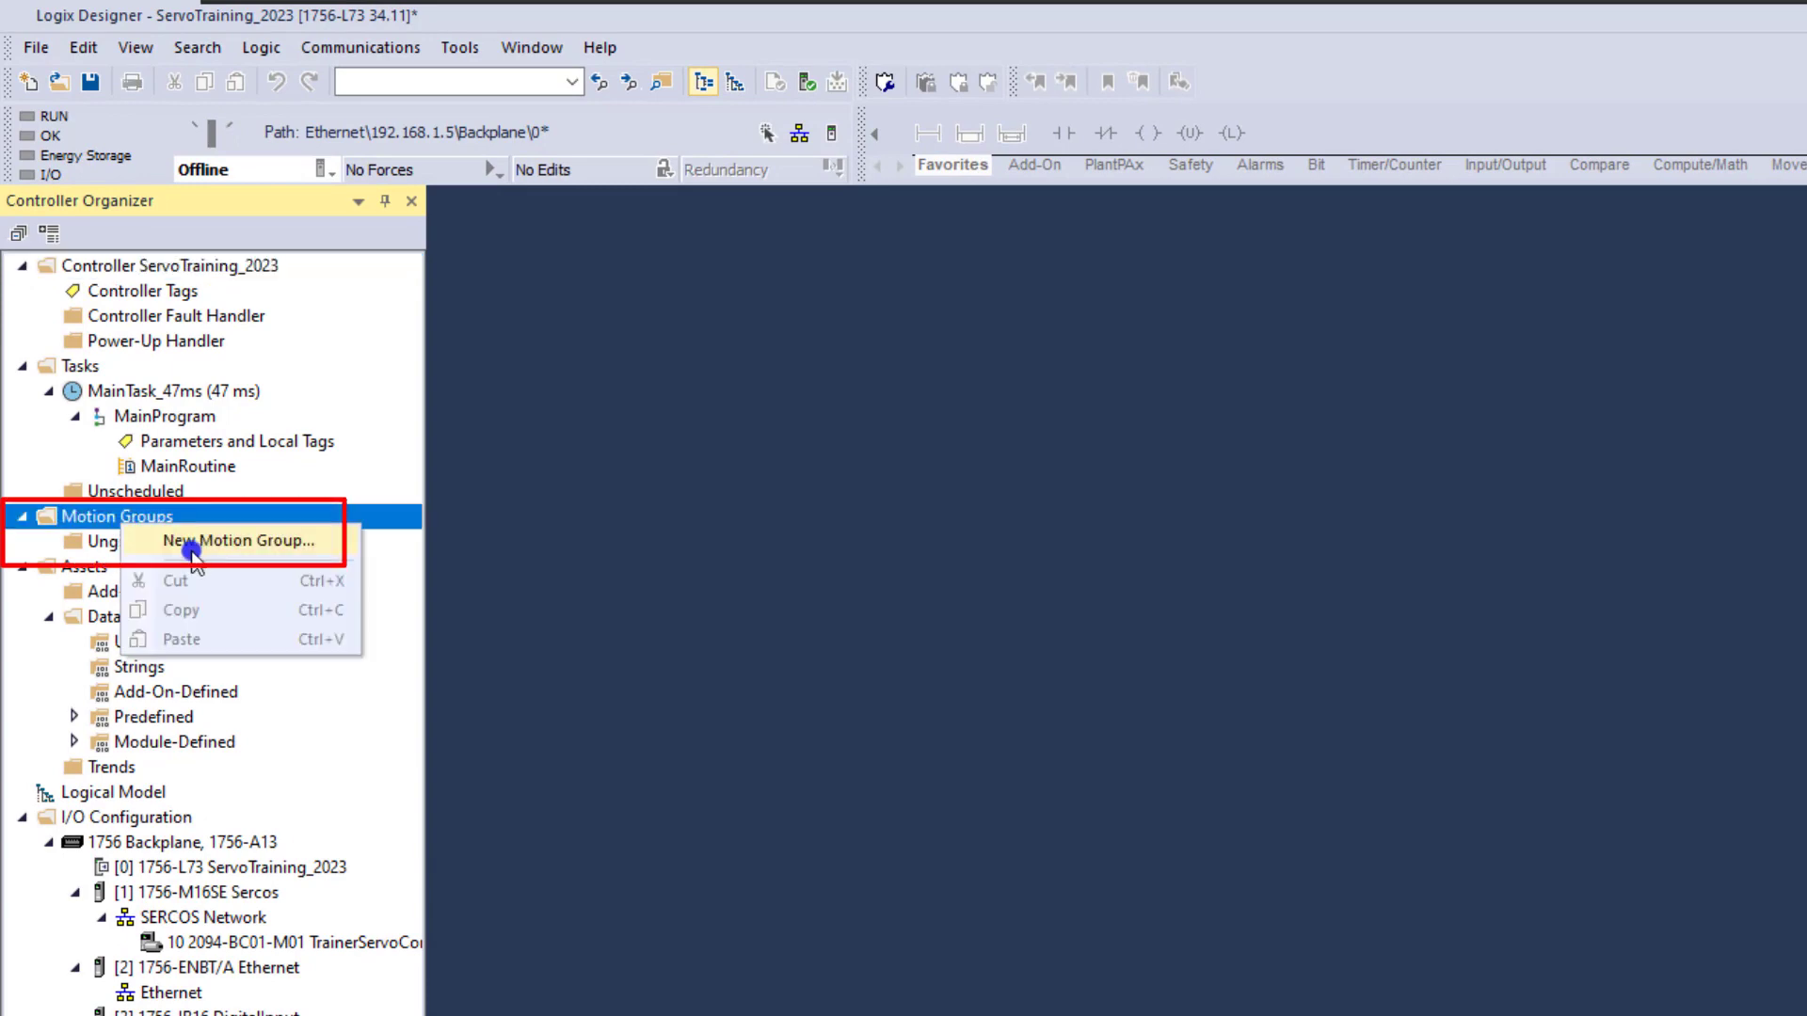
click(192, 551)
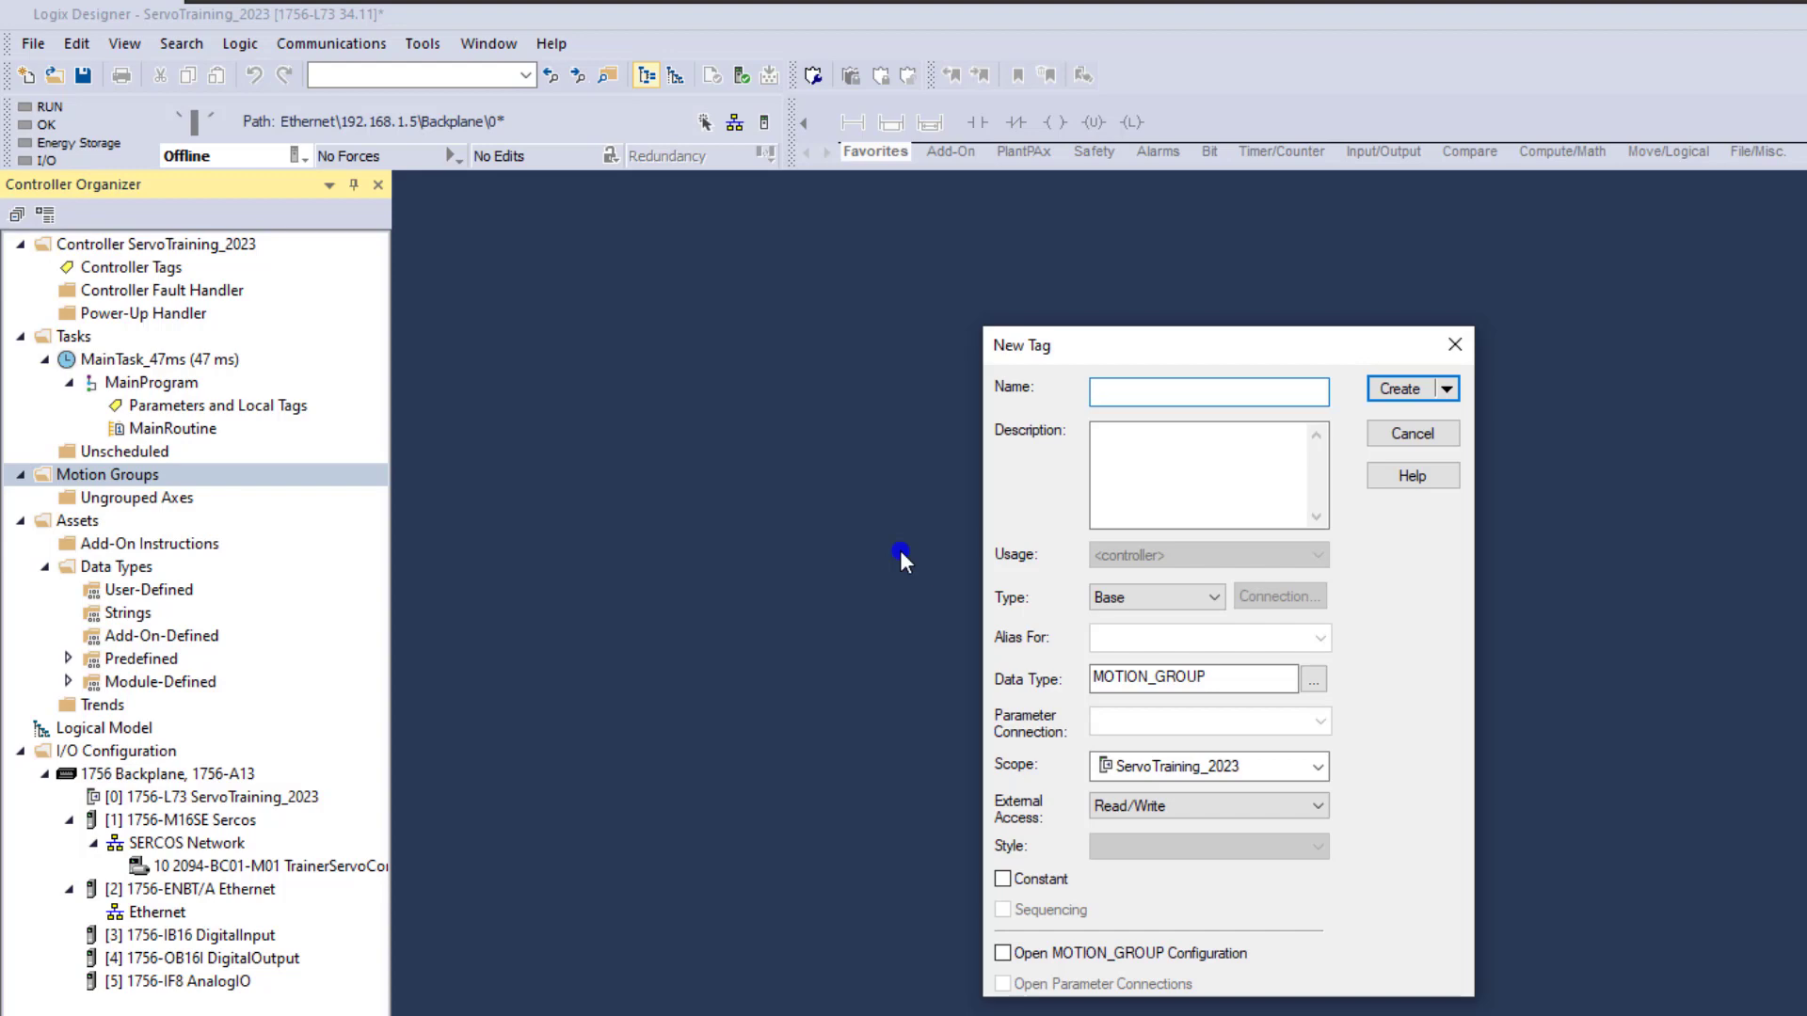
text(TrainerMotionGroup)
click(1400, 390)
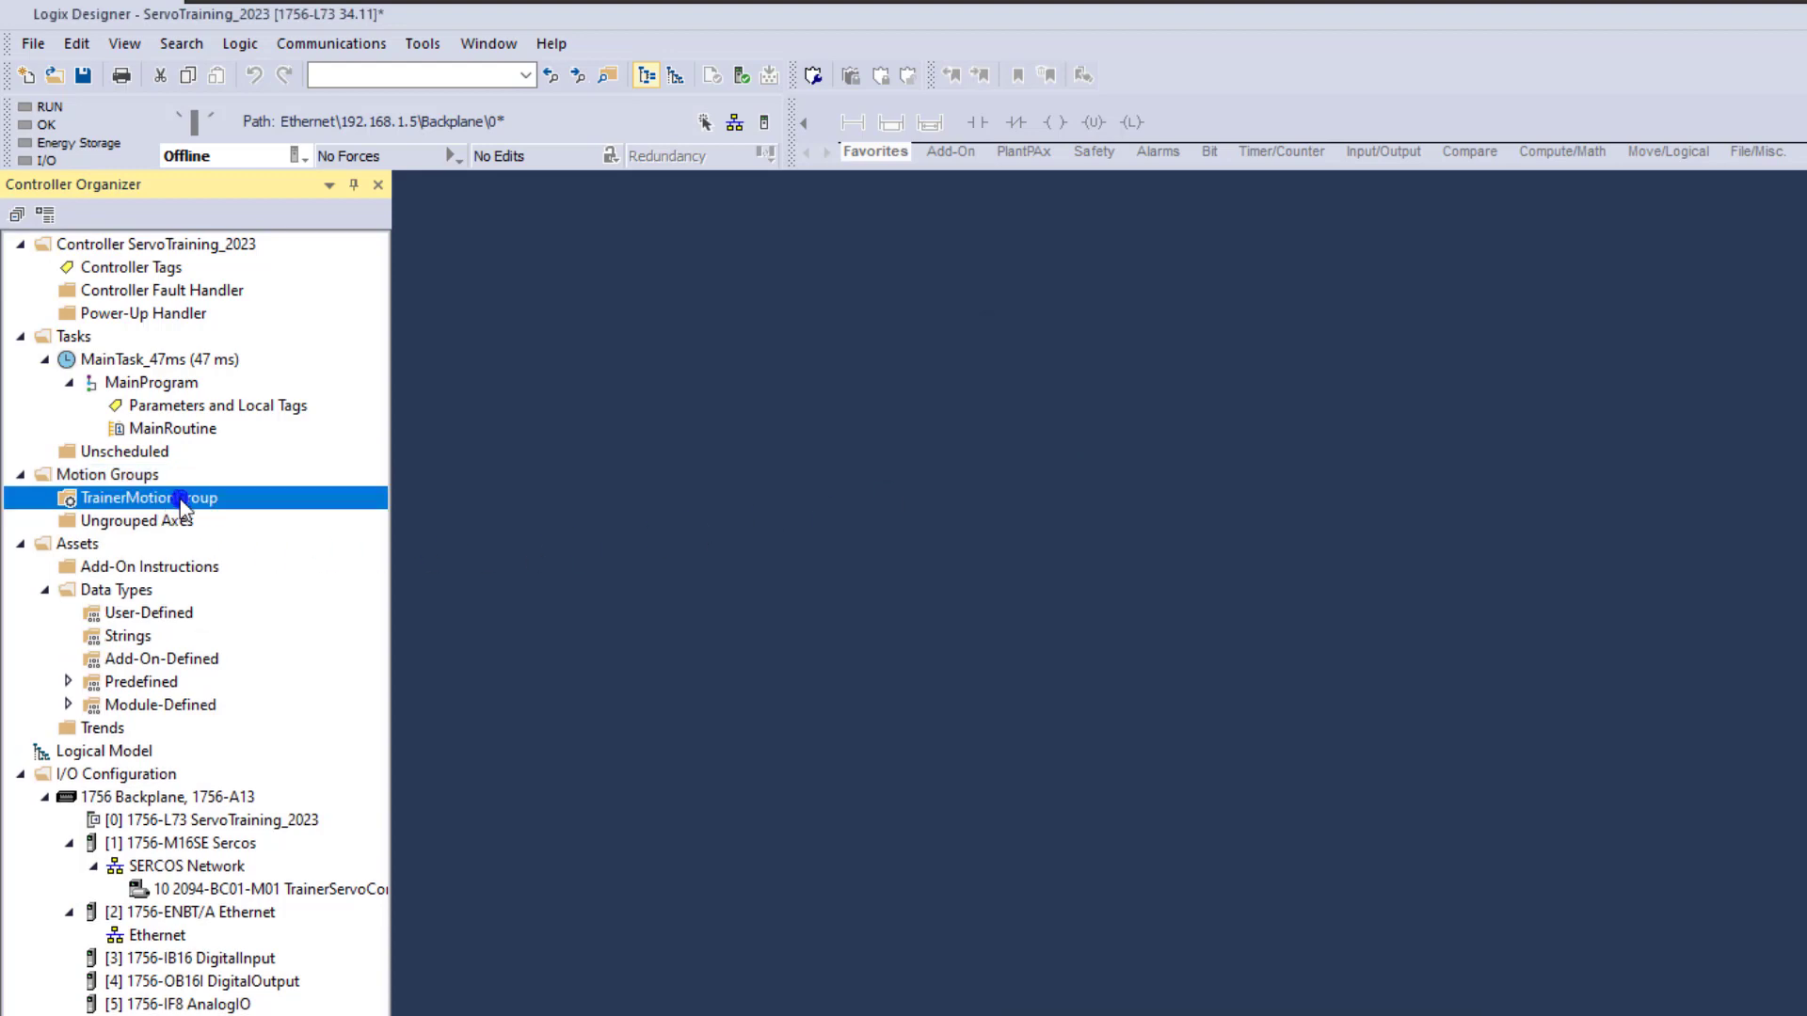
right_click(130, 499)
mouse_move(186, 516)
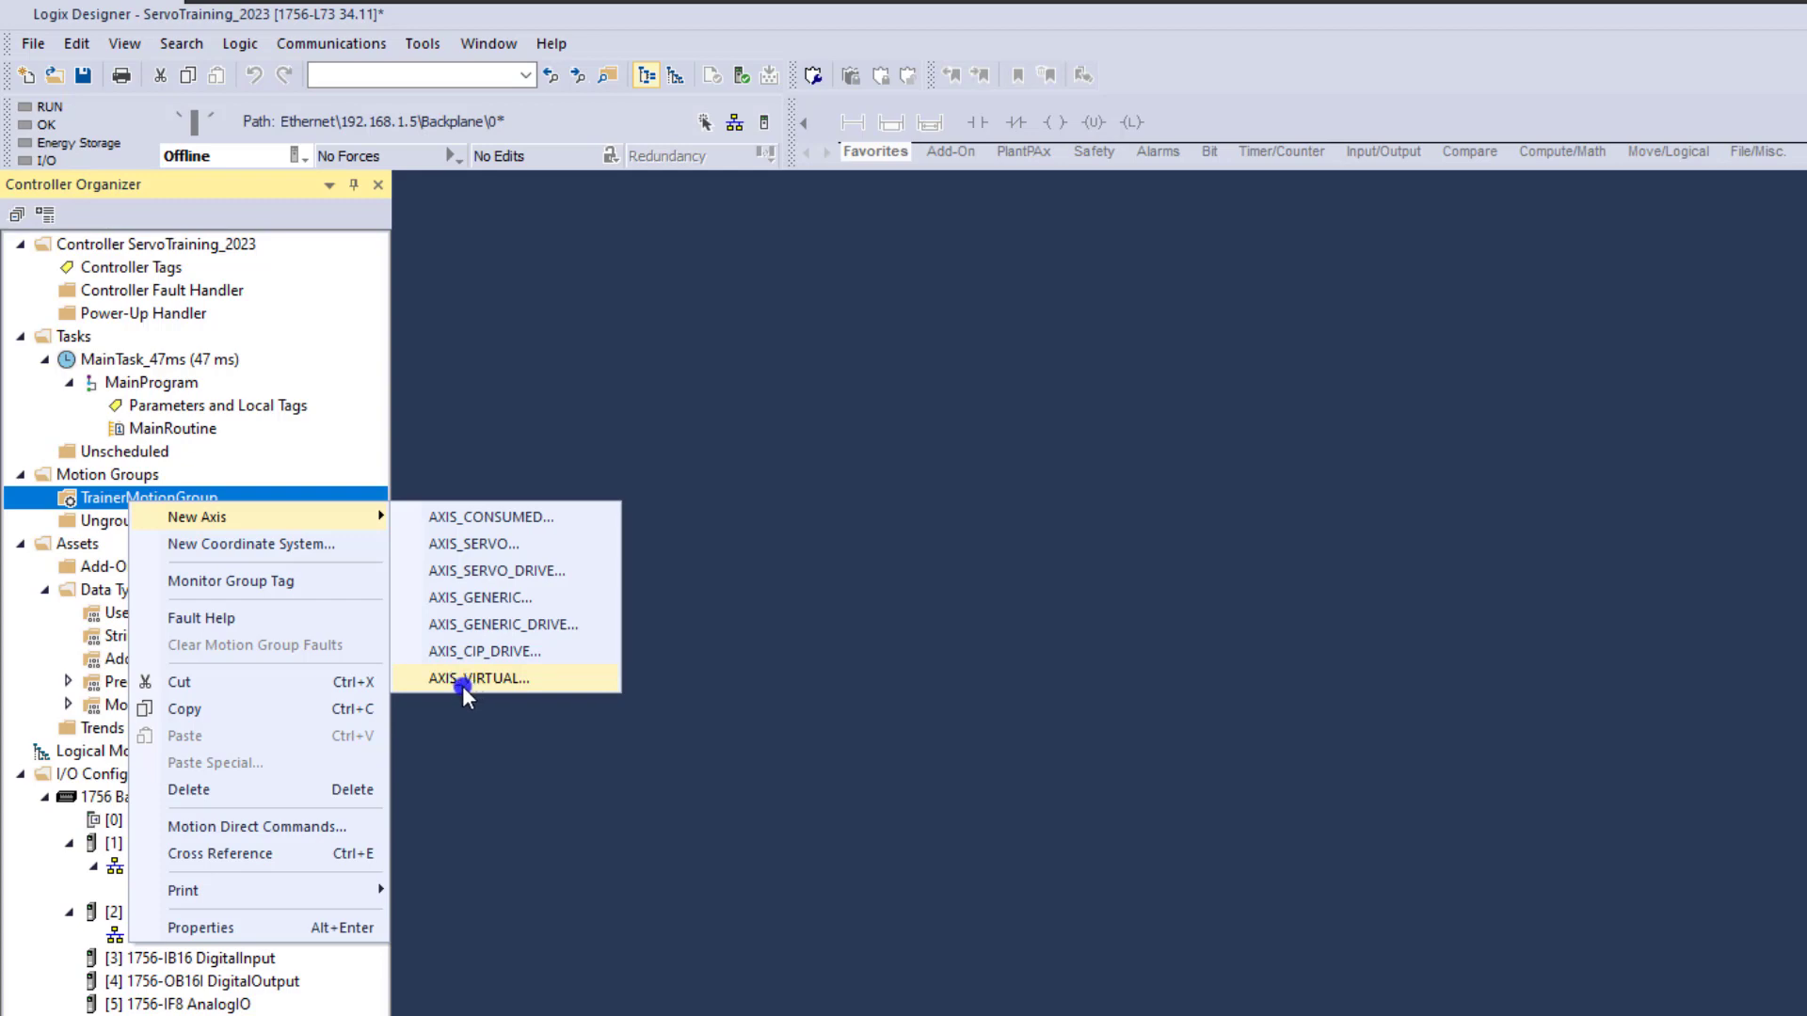
click(490, 551)
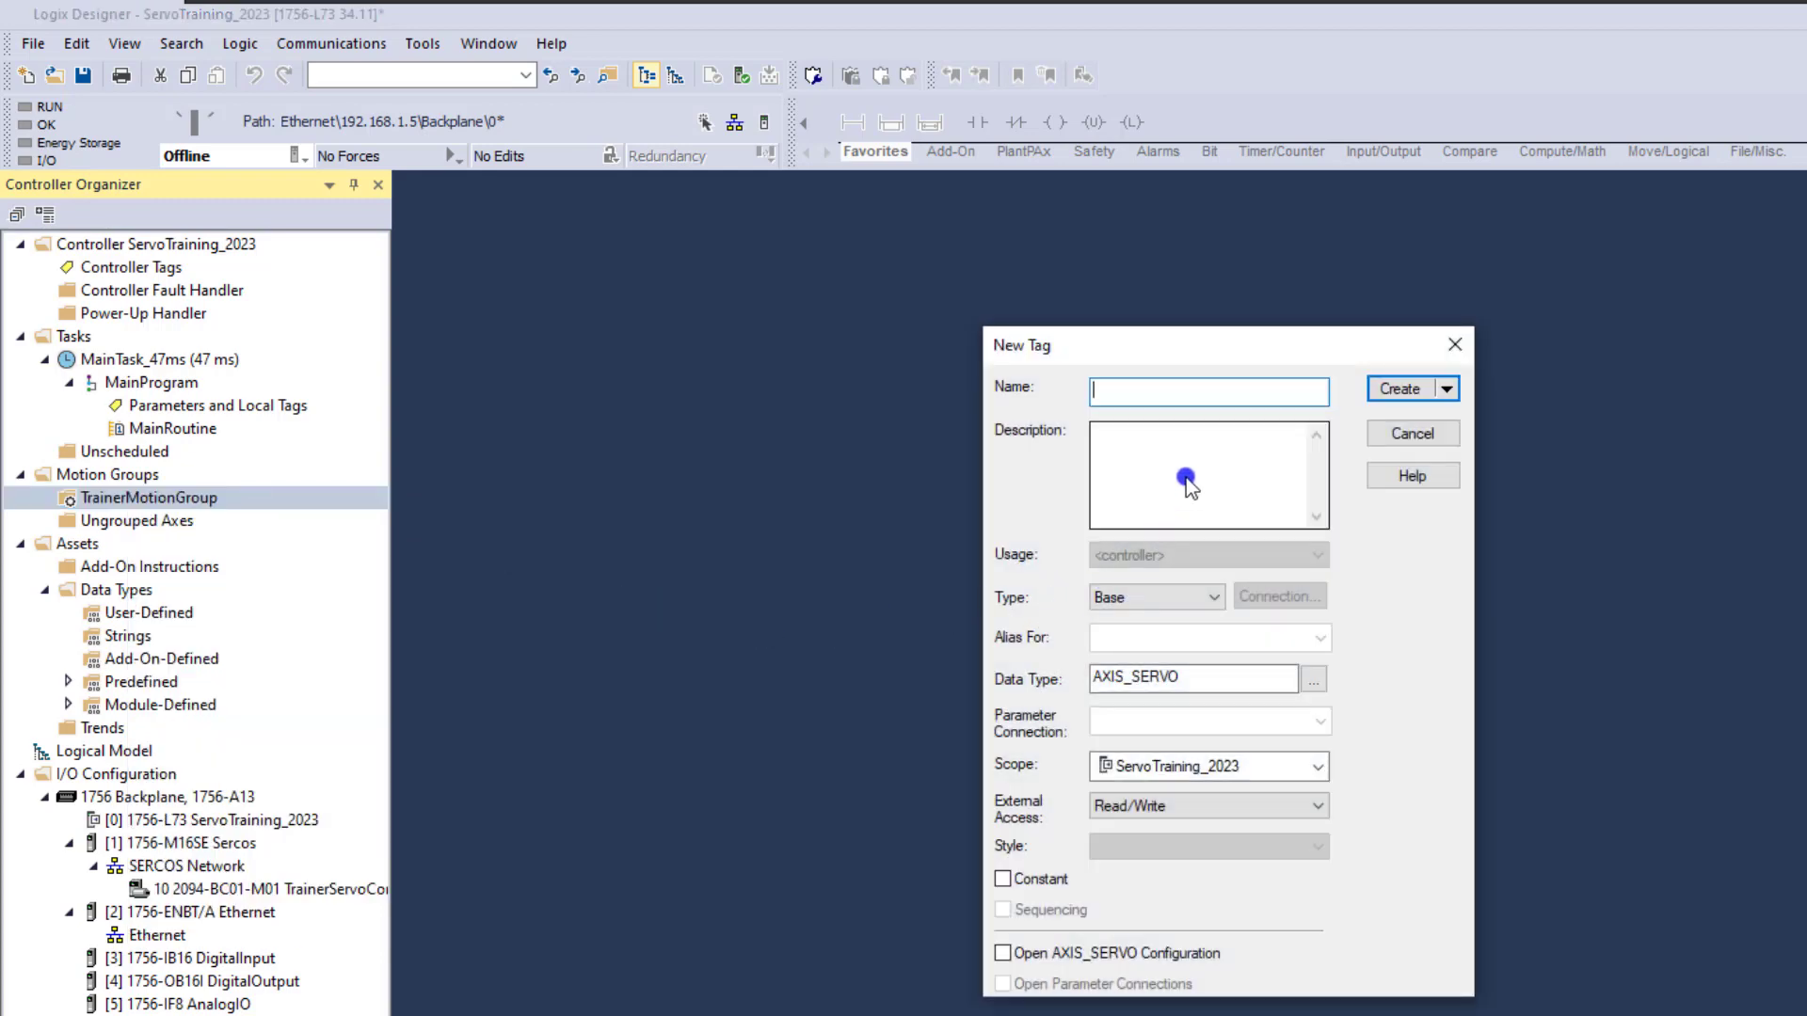
click(1412, 433)
right_click(207, 499)
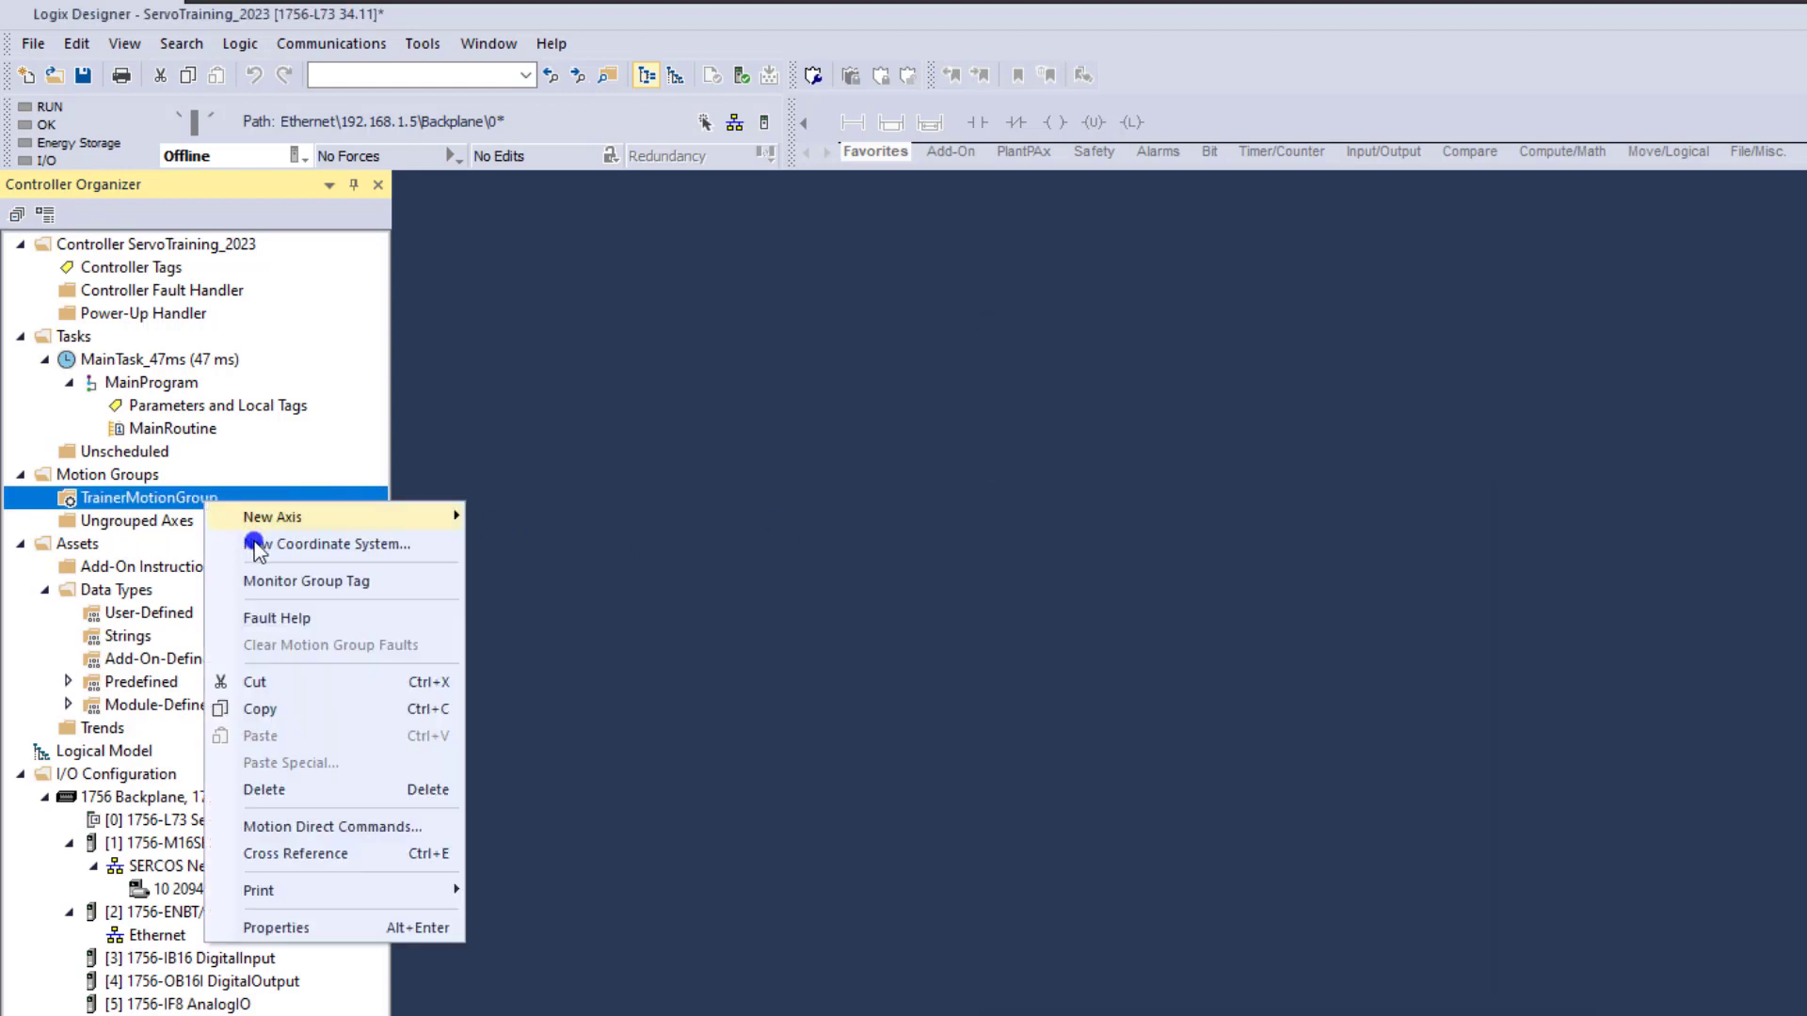
mouse_move(290, 520)
click(568, 573)
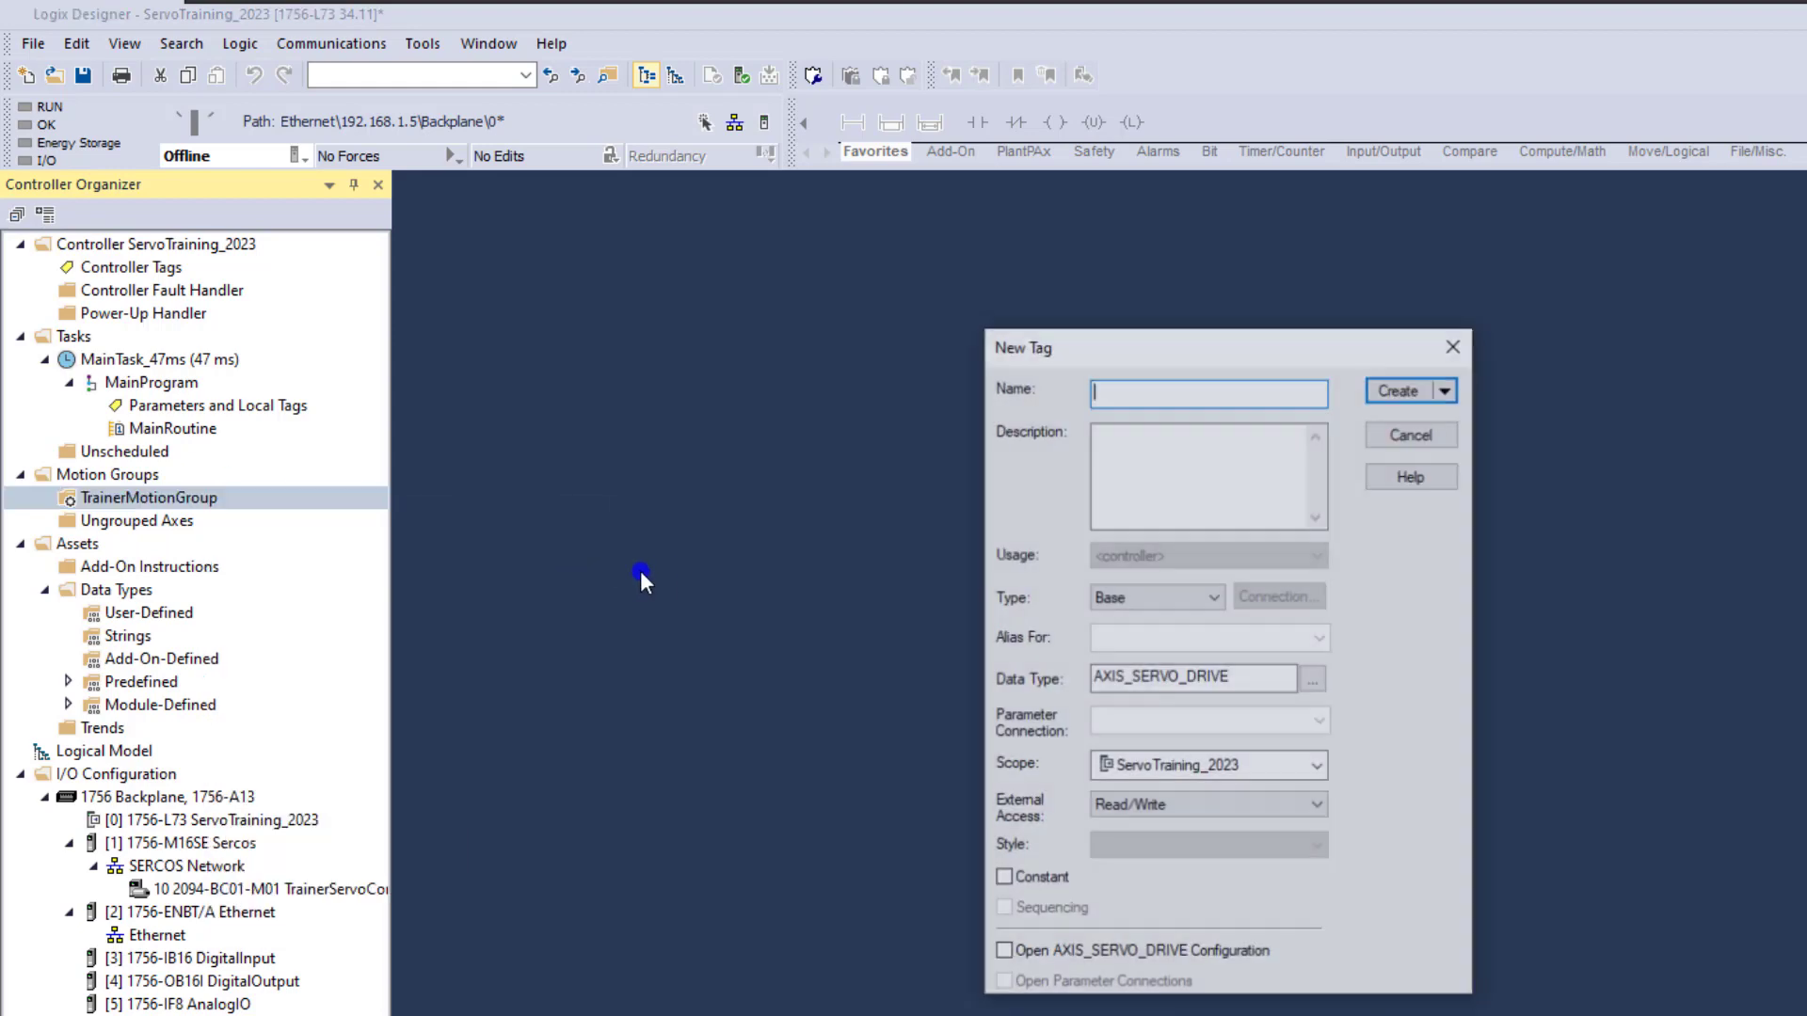
click(1463, 435)
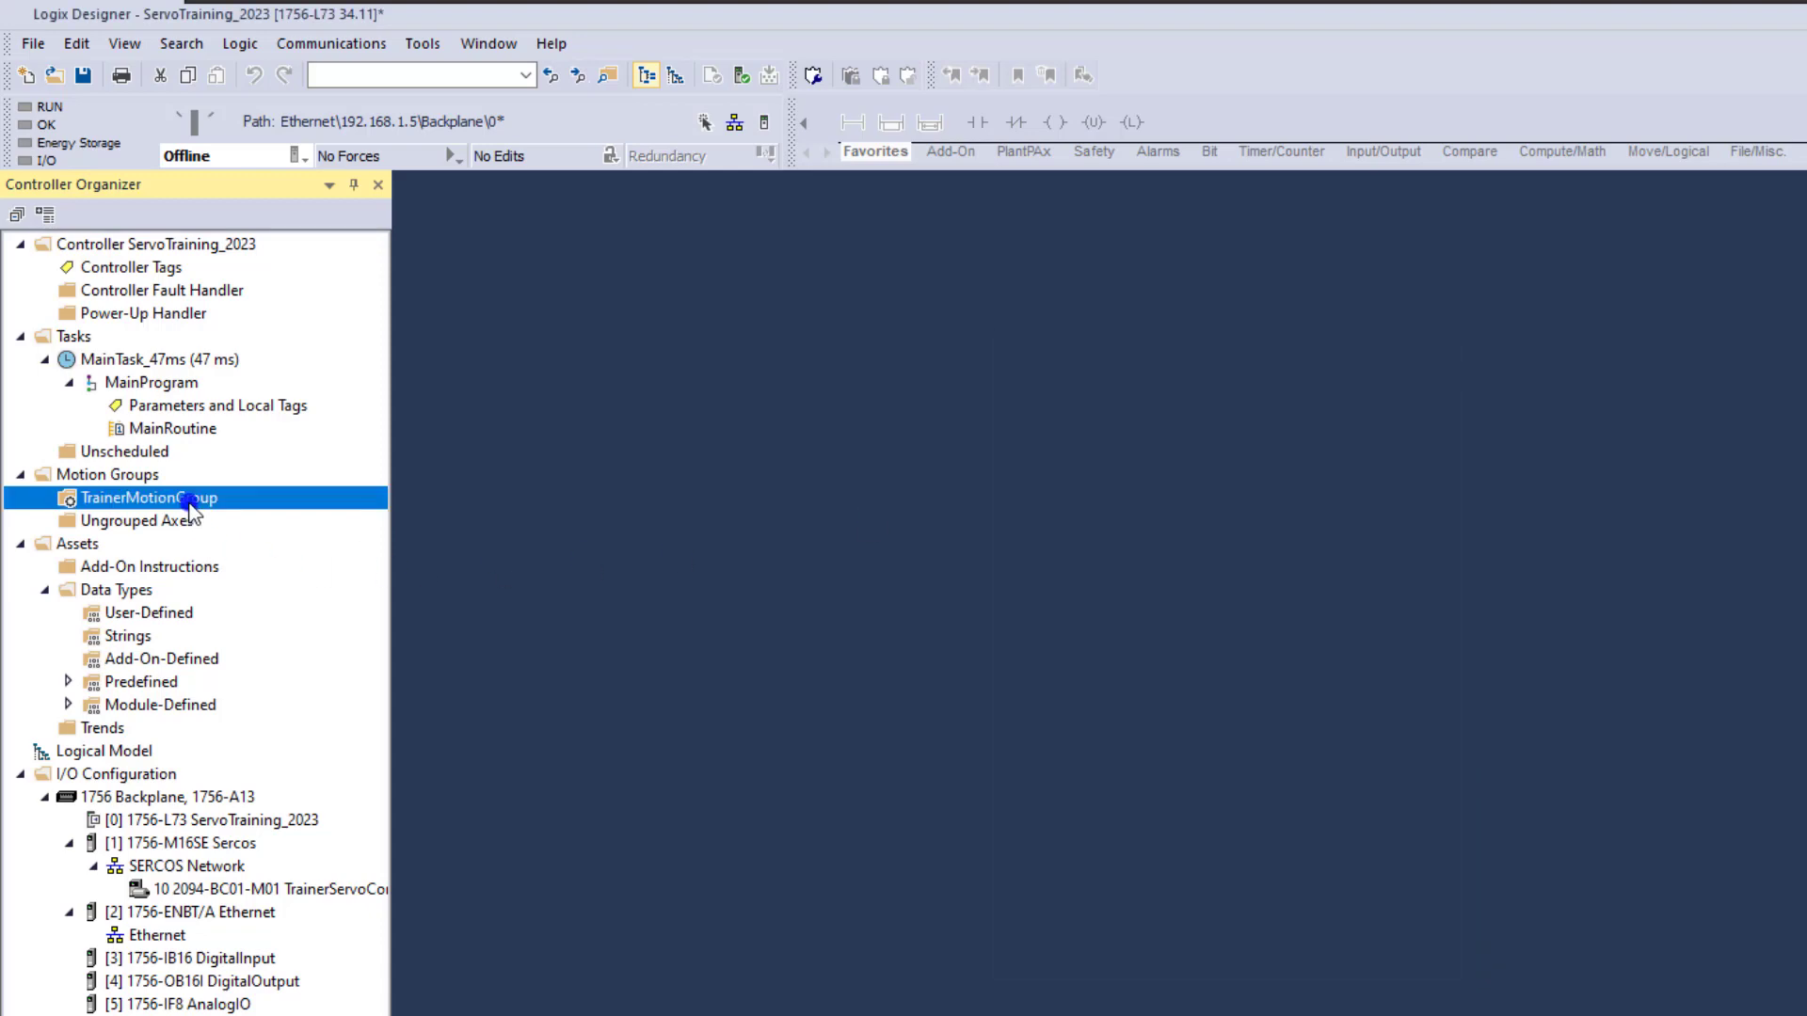
Create an AXIS_SERVO axis named TrainerServo in TrainerMotionGroup
right_click(191, 502)
mouse_move(247, 520)
click(527, 548)
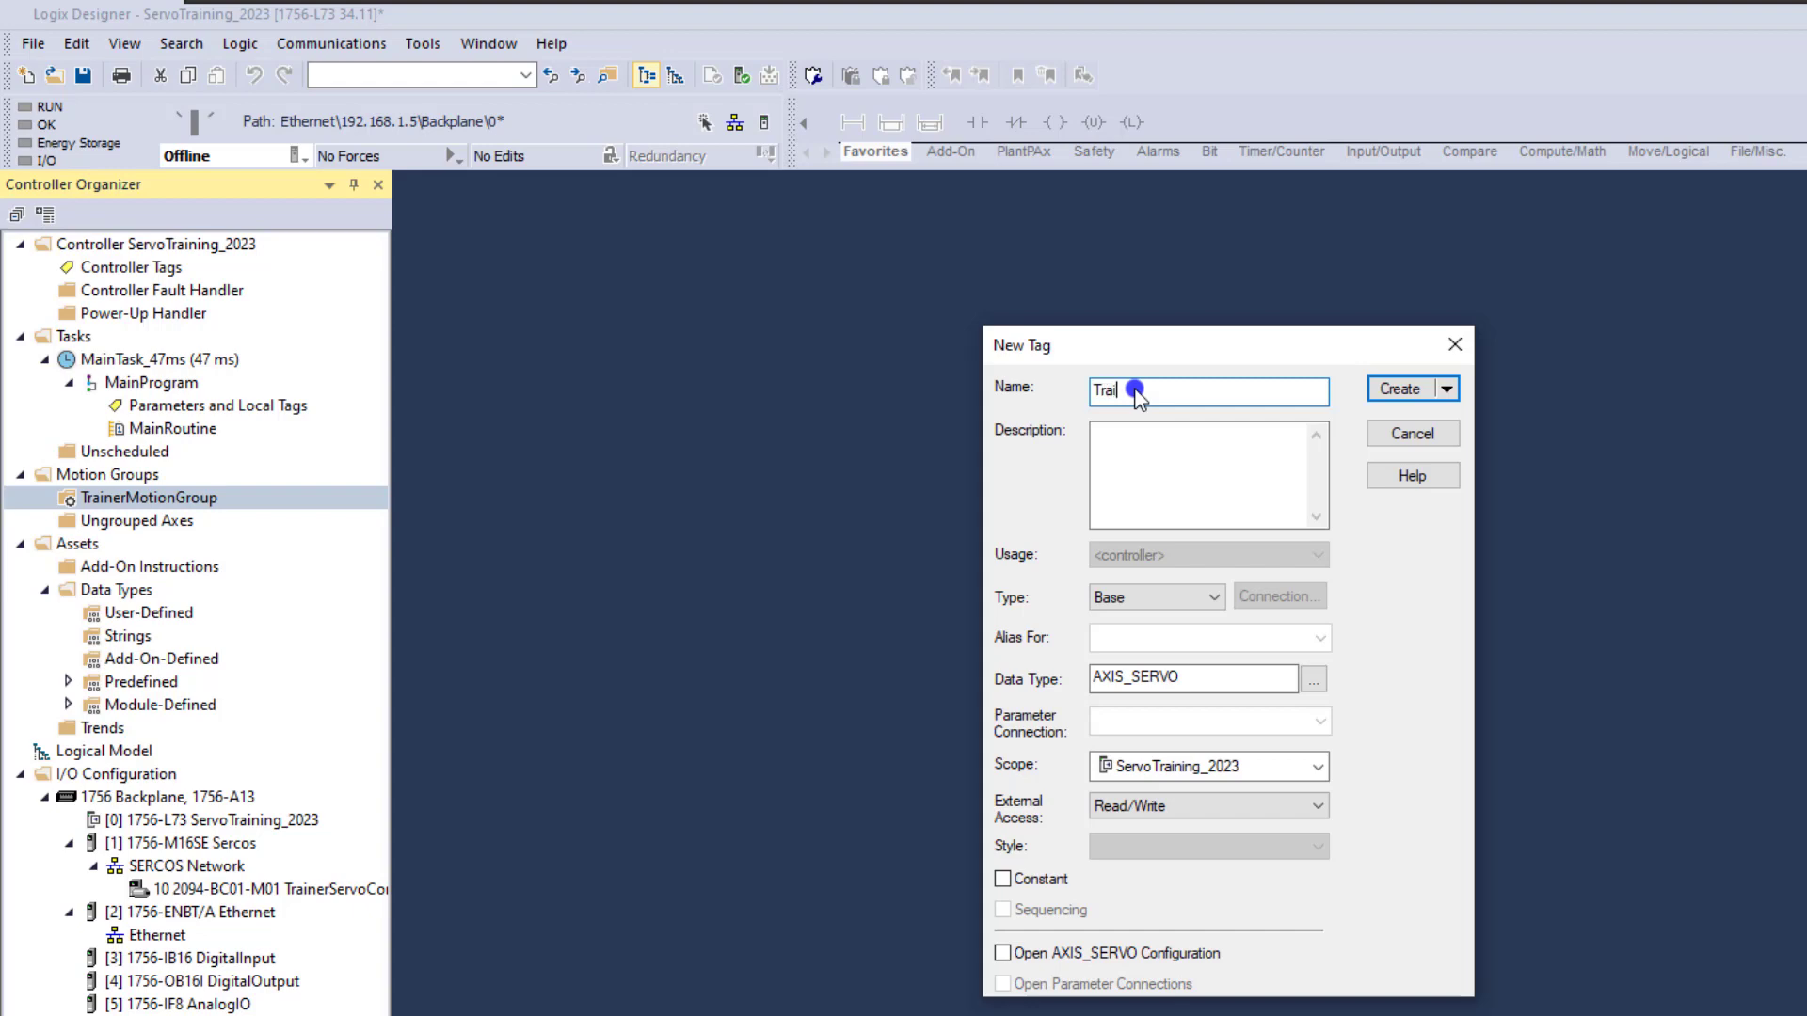
text(TrainerServo)
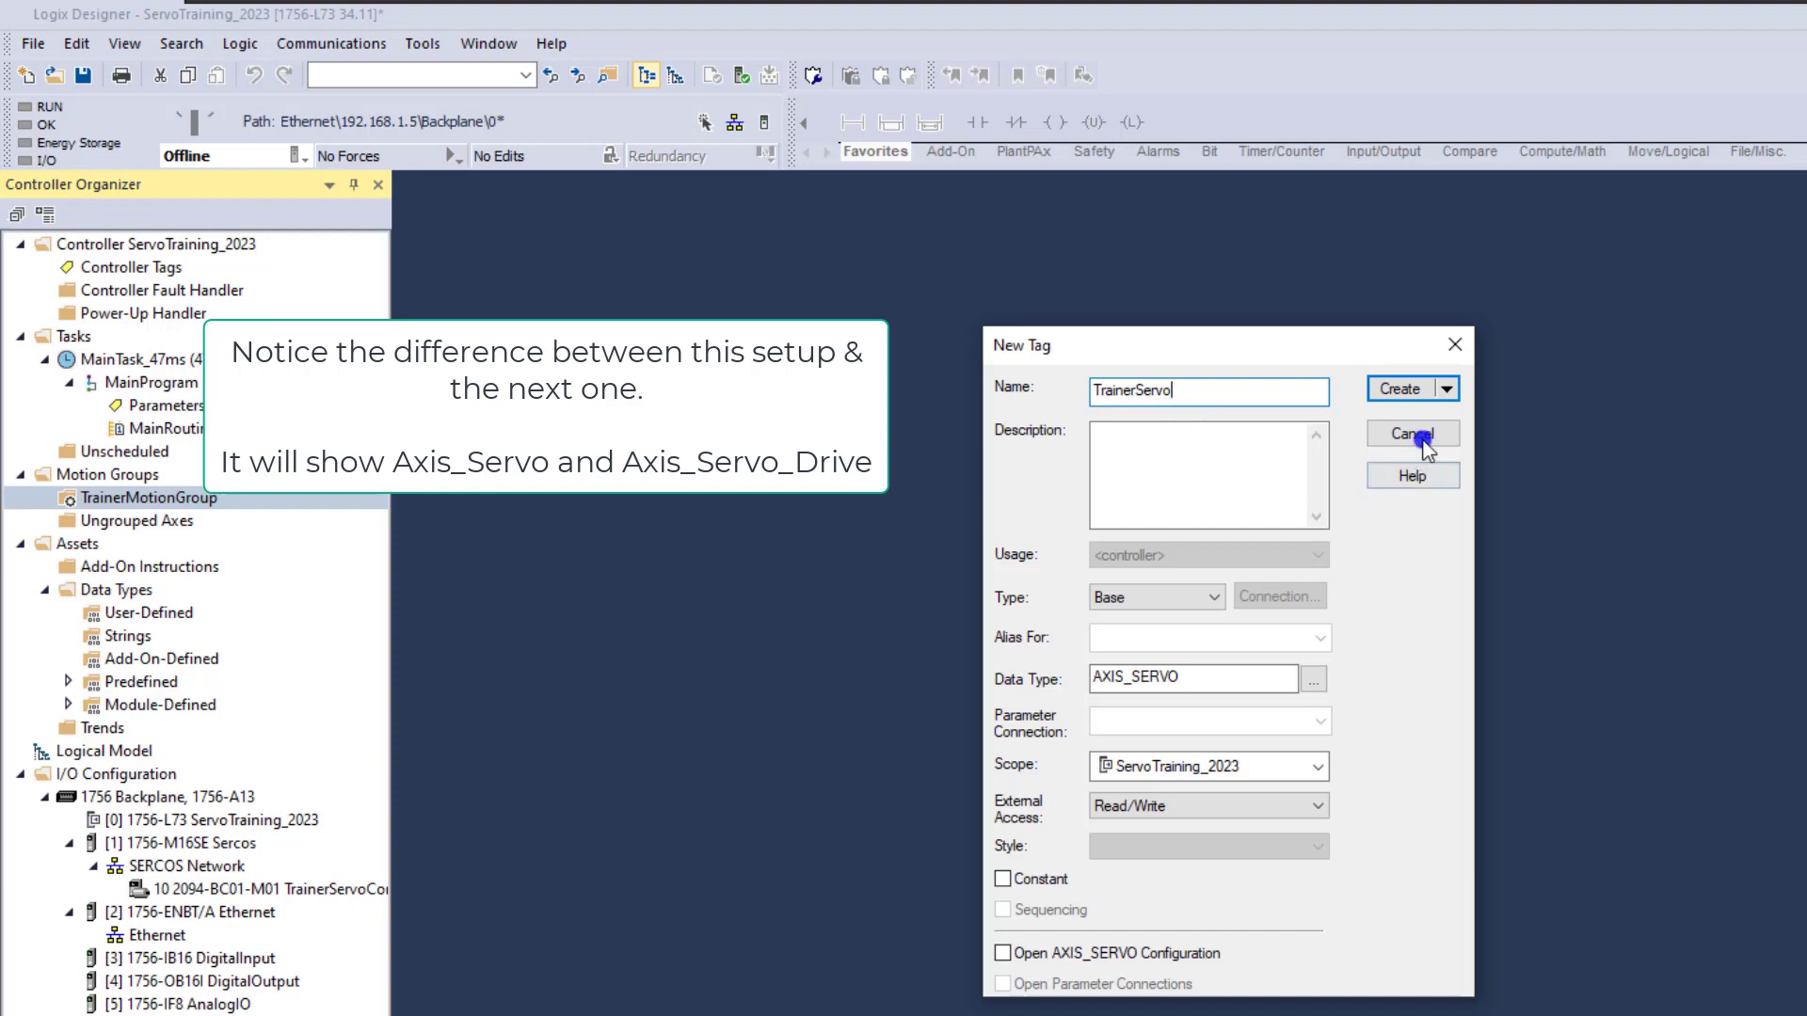
click(1396, 388)
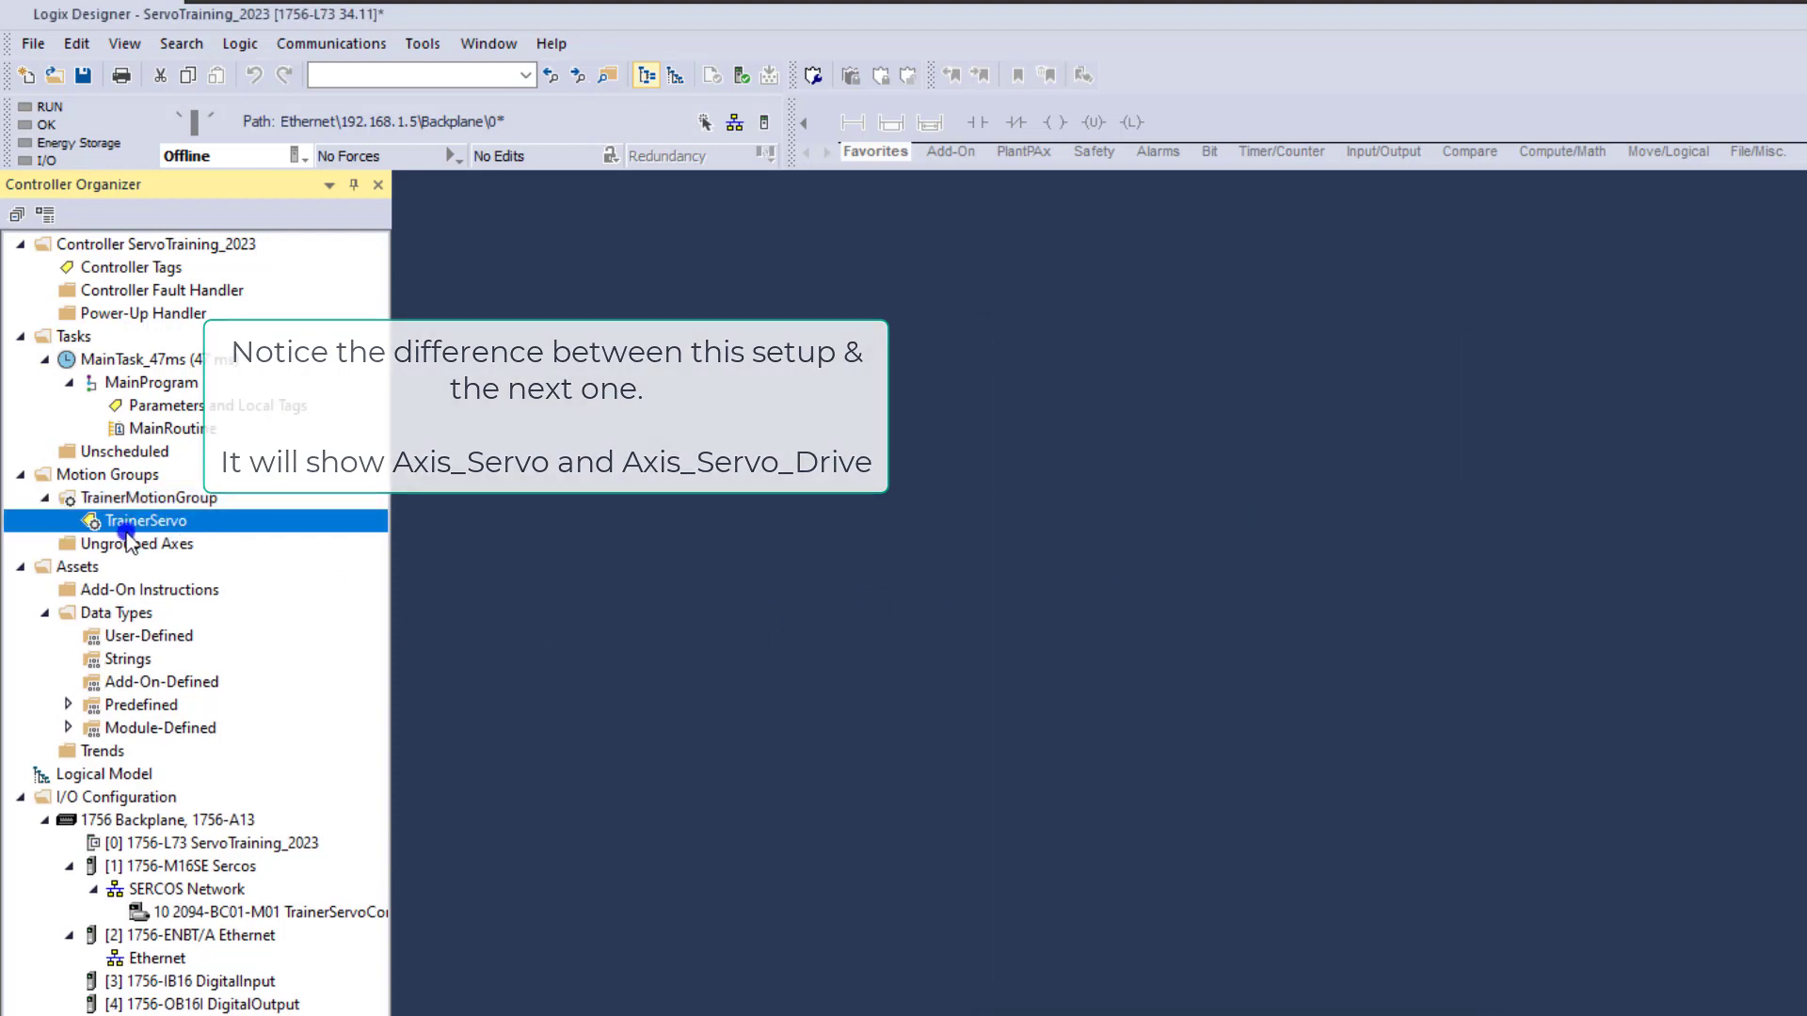
Review the general and servo settings of the TrainerServo axis and close its properties without changes
double_click(380, 520)
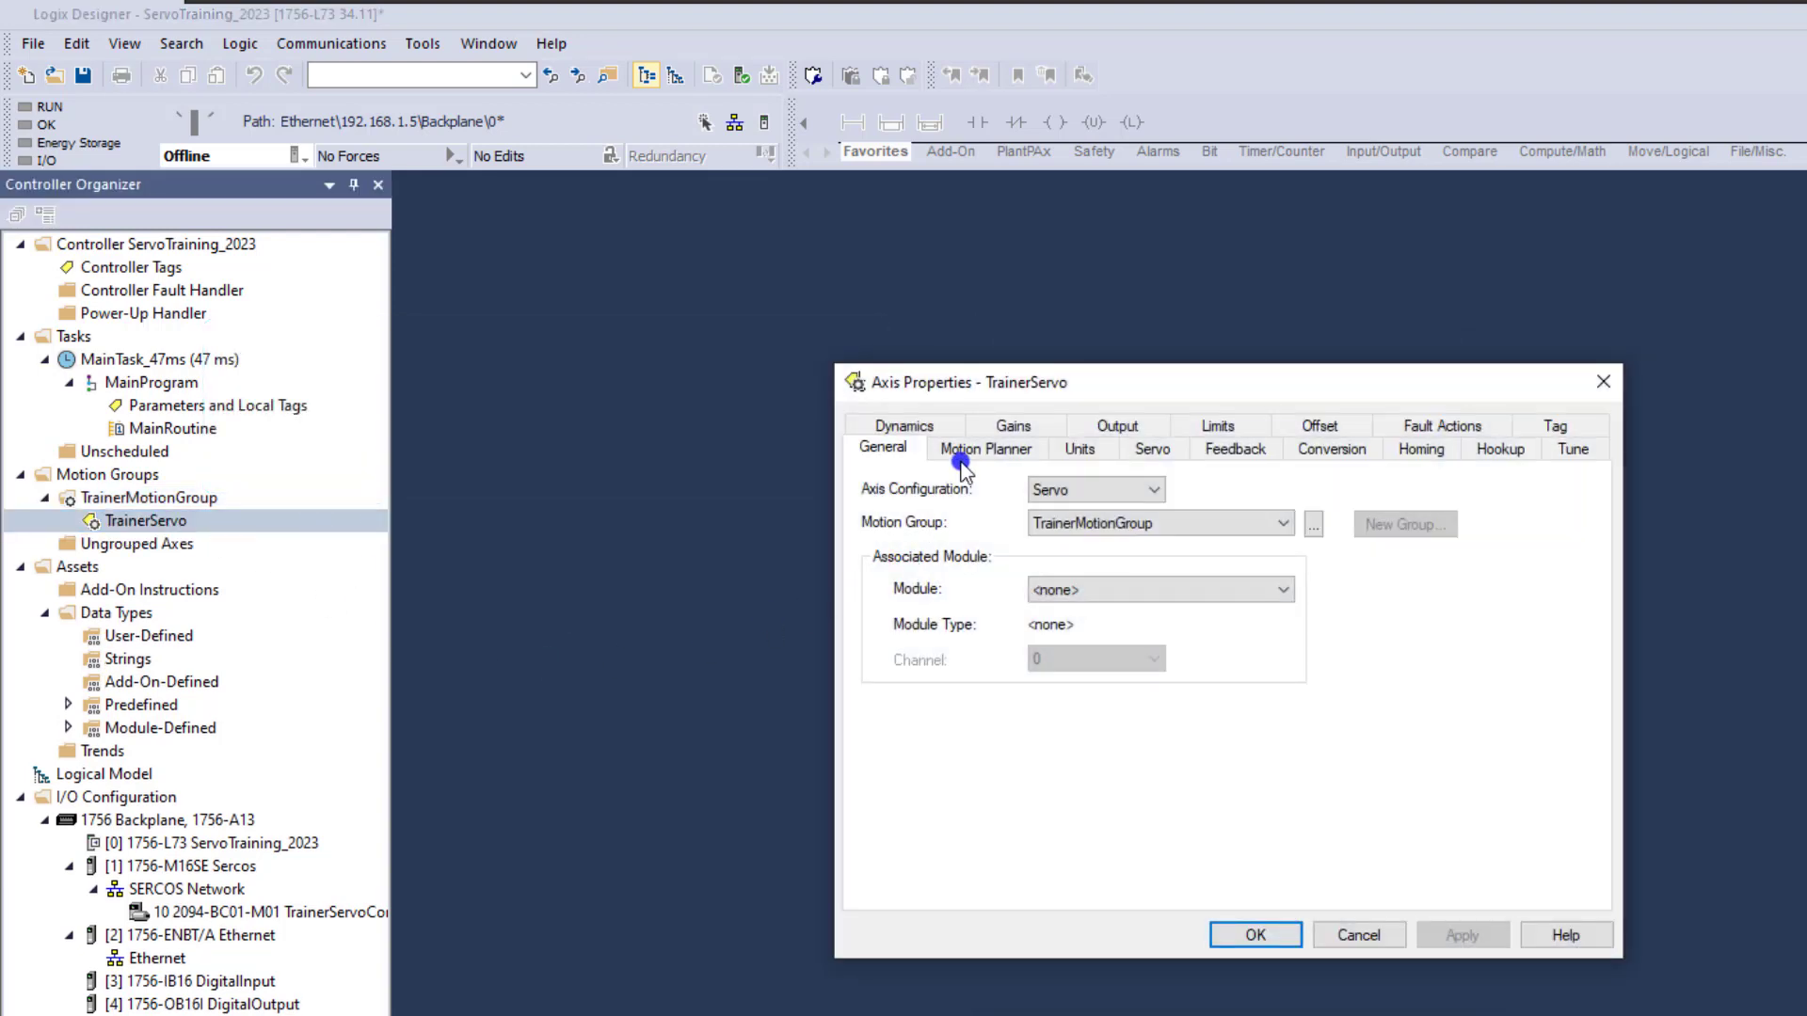
drag(1091, 382, 866, 394)
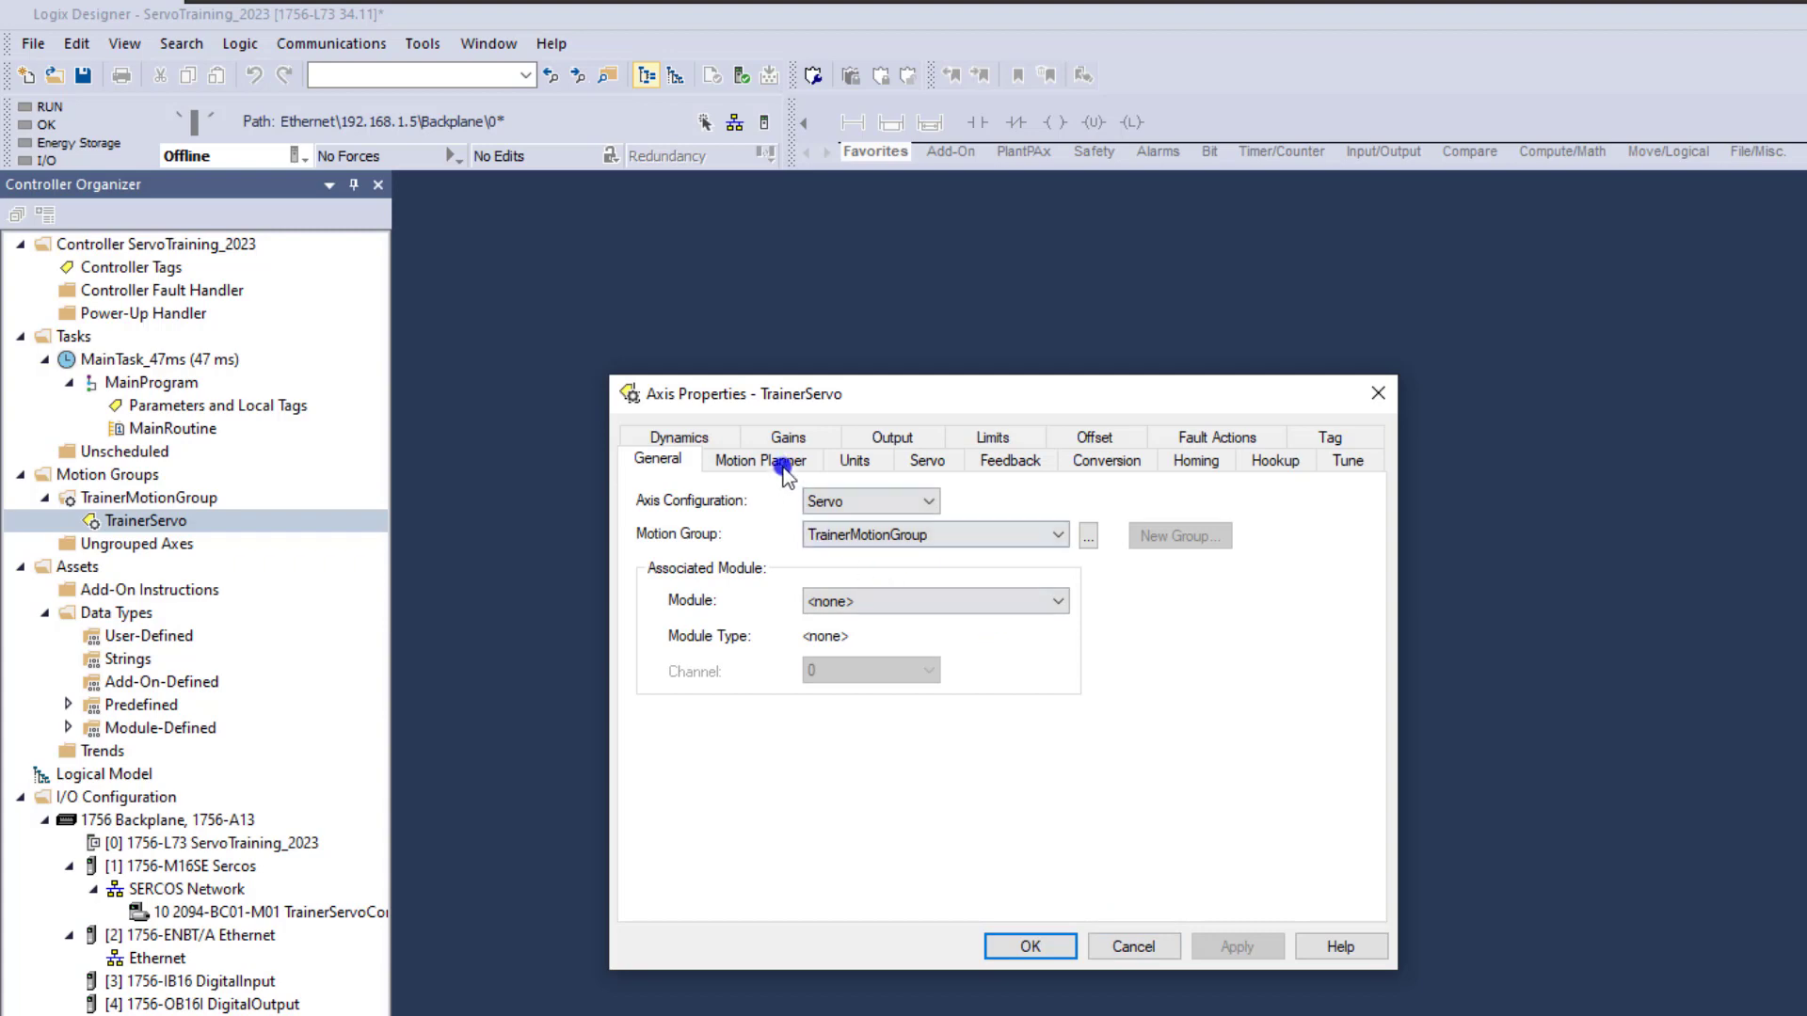
click(928, 460)
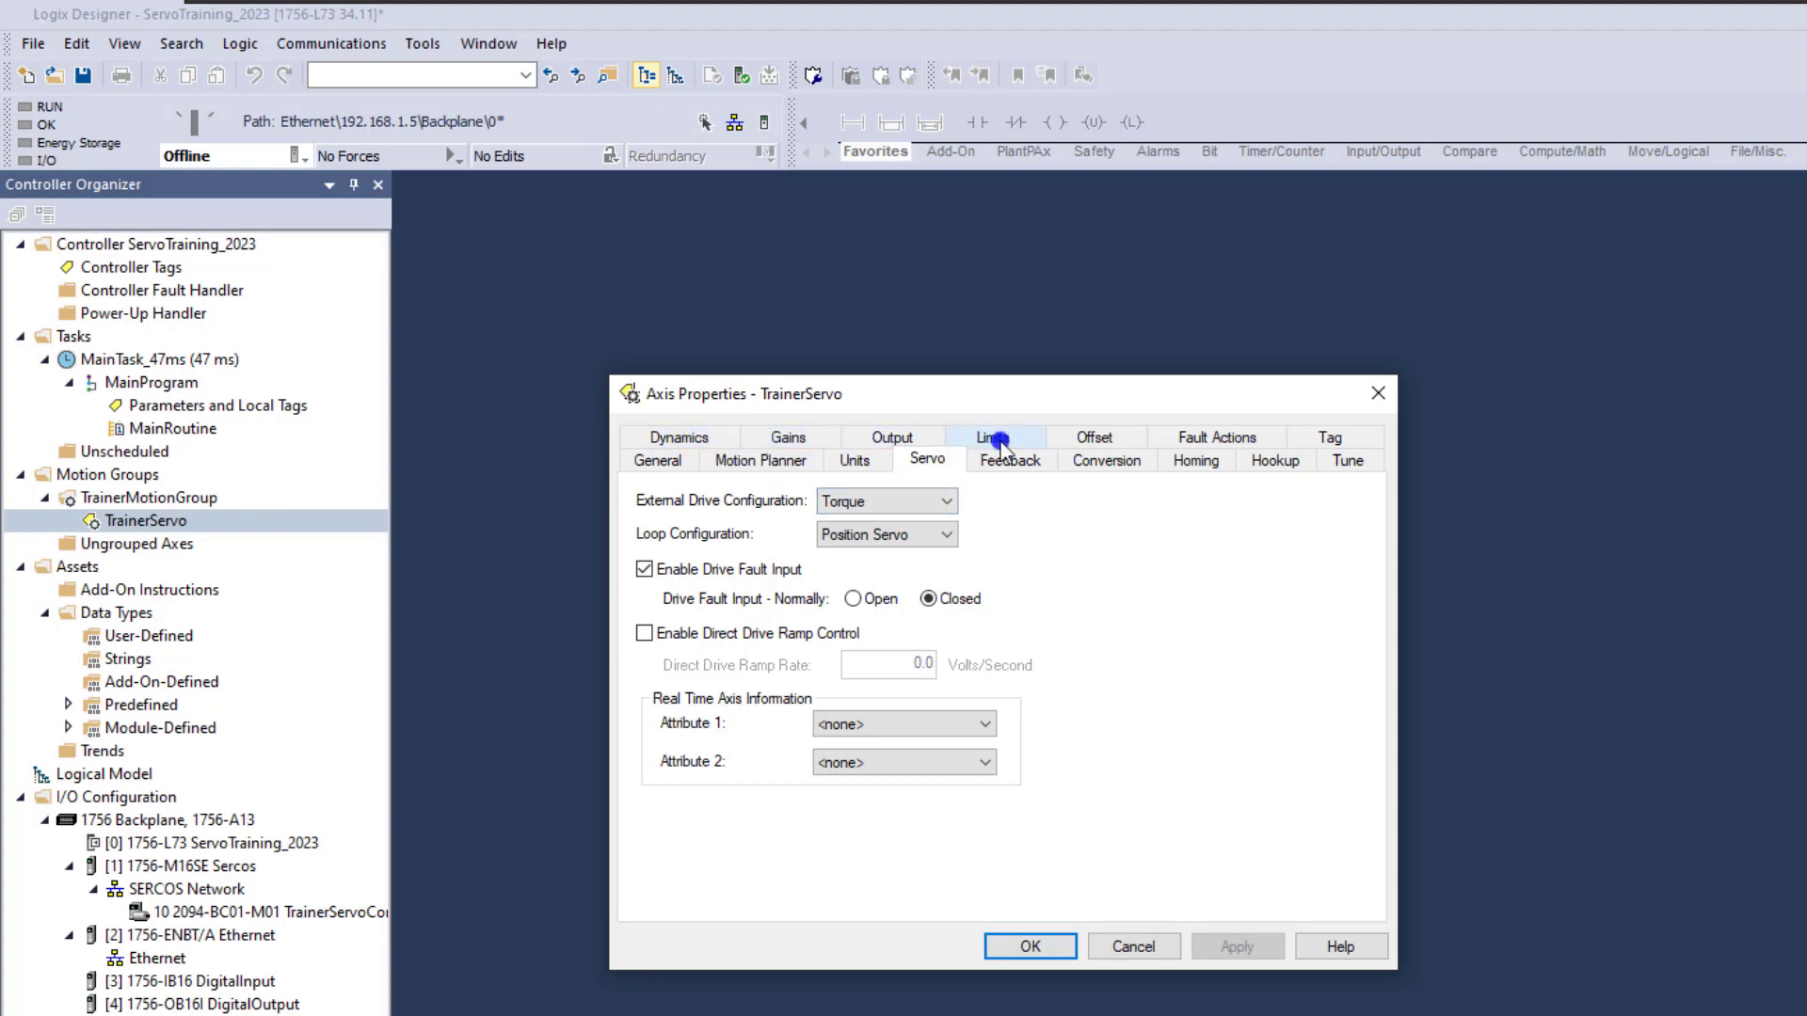
click(1135, 944)
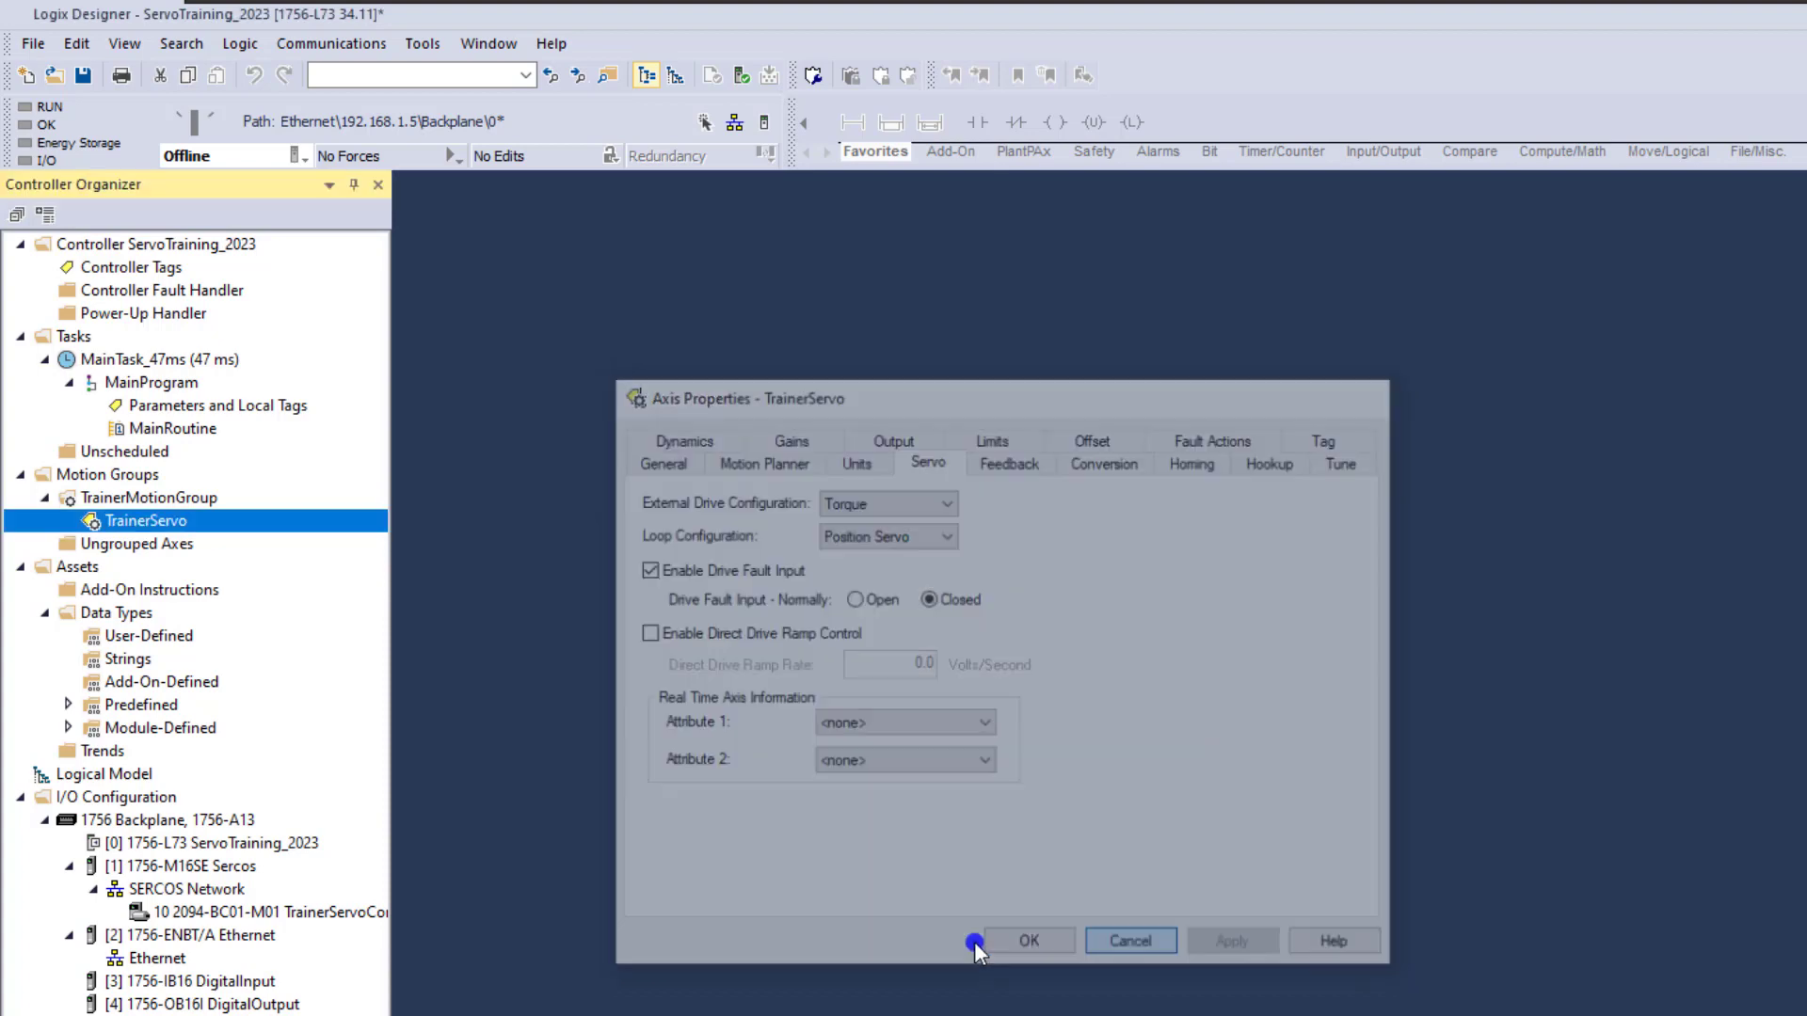
Check which axes can be associated with node 10 of the TrainerServoController drive, then close its properties
click(349, 916)
double_click(349, 915)
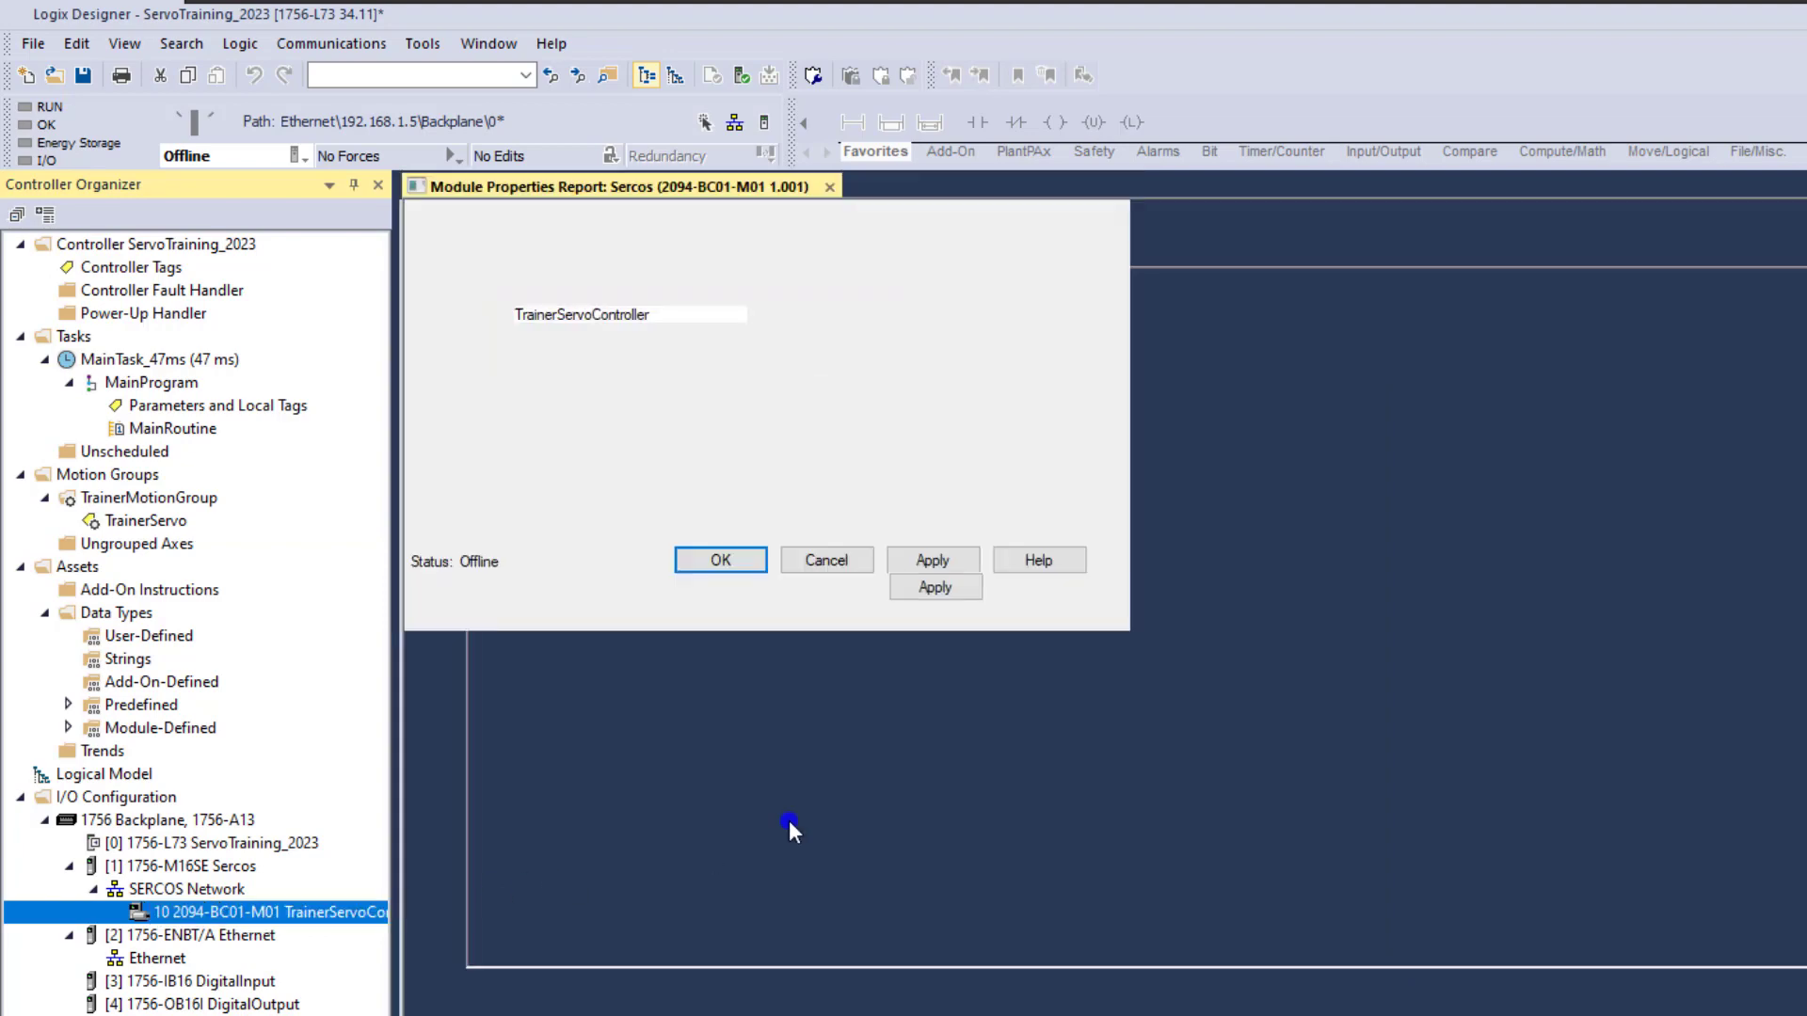
click(618, 224)
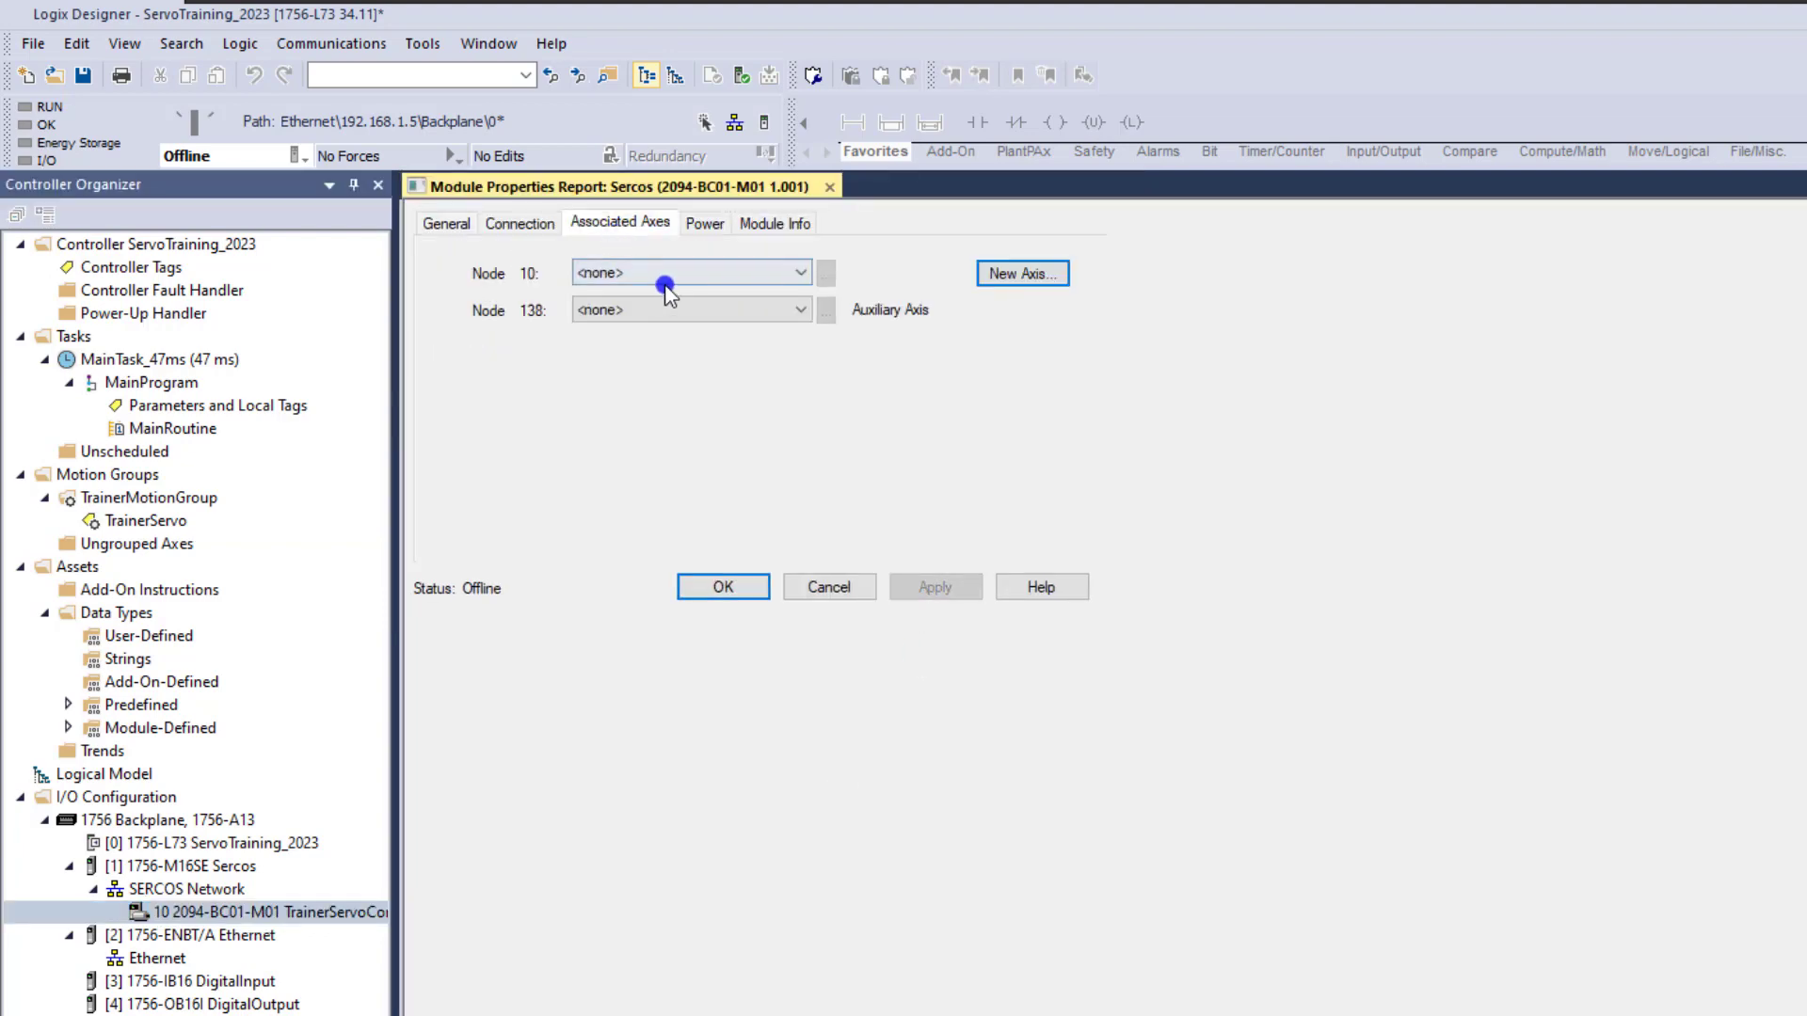
click(752, 275)
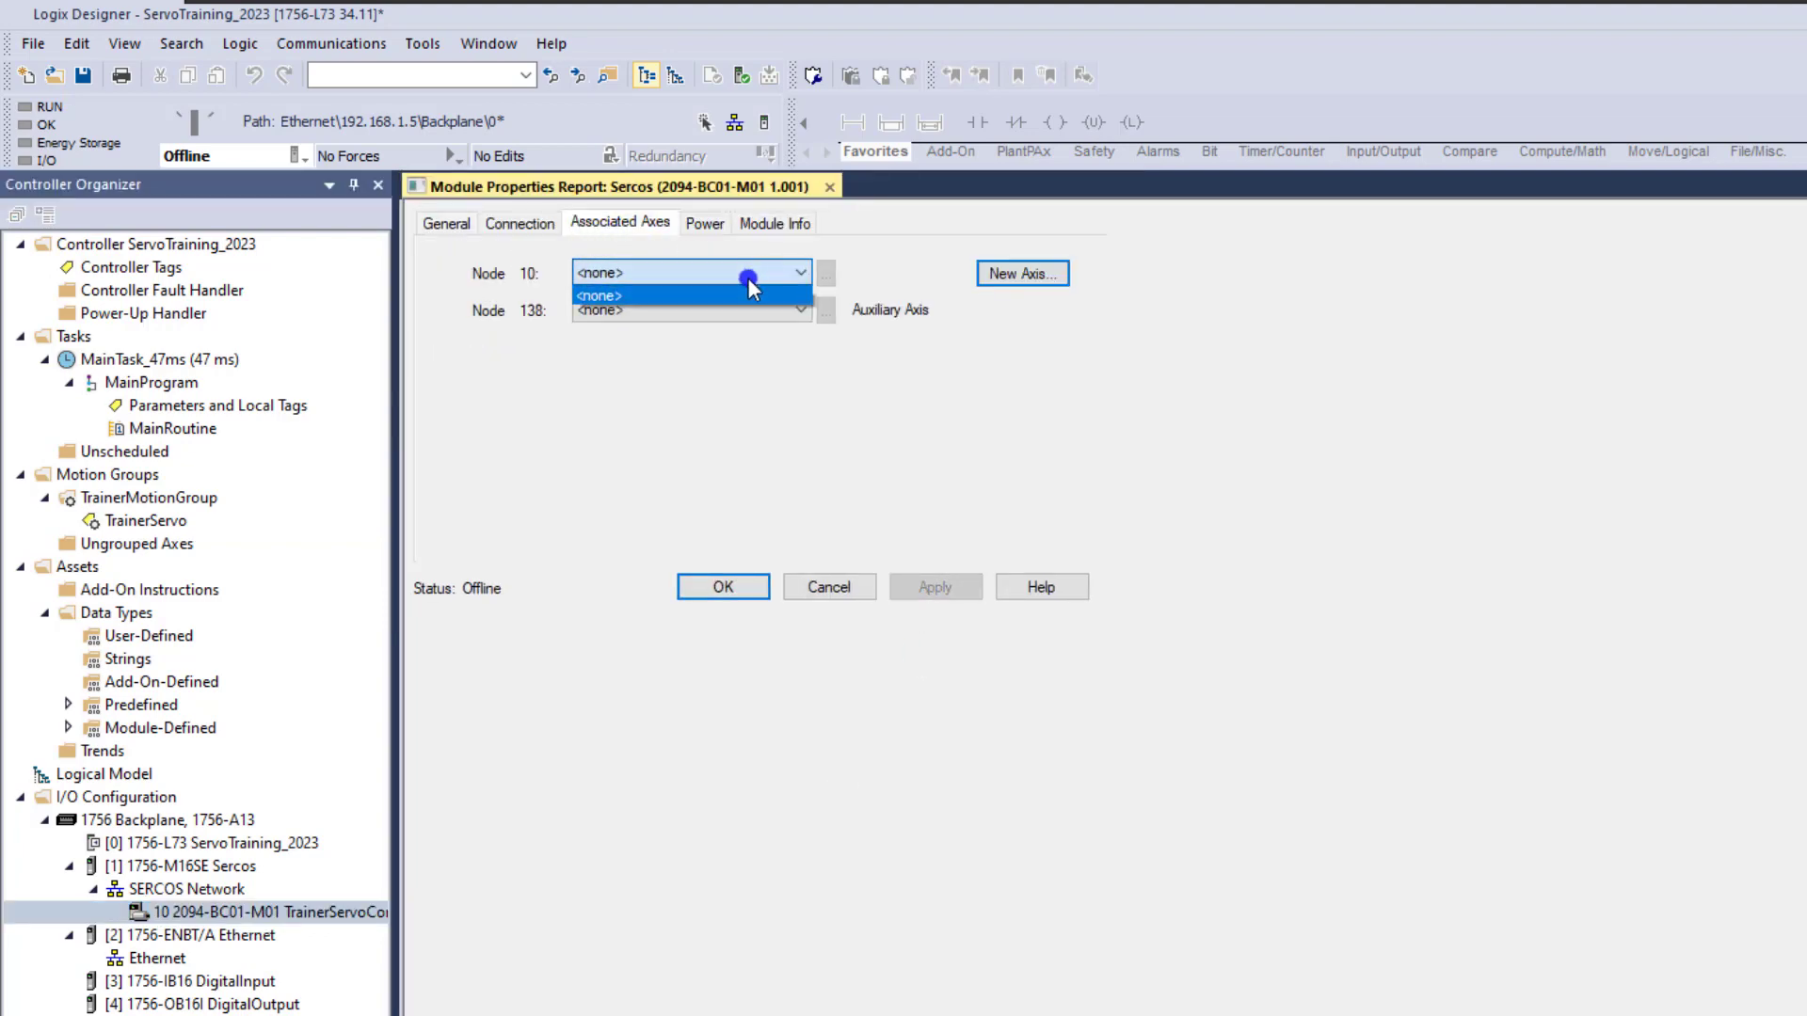
click(729, 396)
click(832, 590)
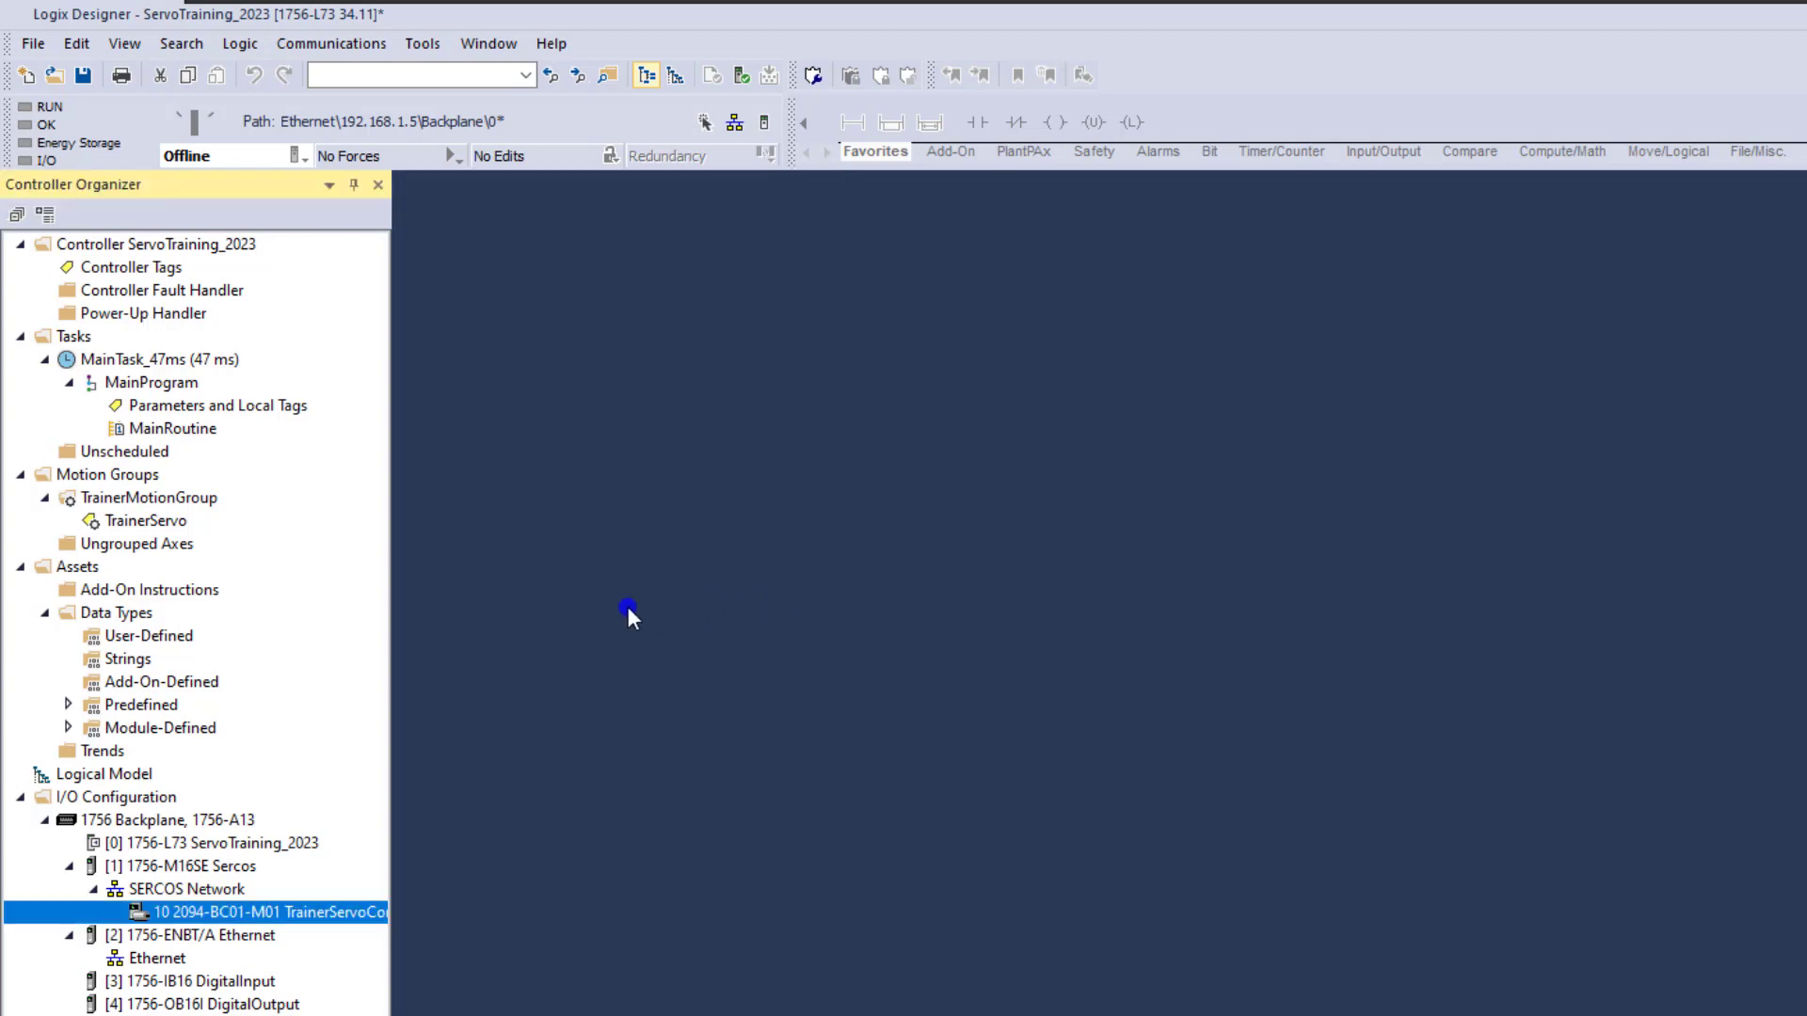
Examine the TrainerServo axis's motion planner, units, servo, feedback, conversion and homing settings, then close its properties without changes
click(162, 525)
double_click(160, 523)
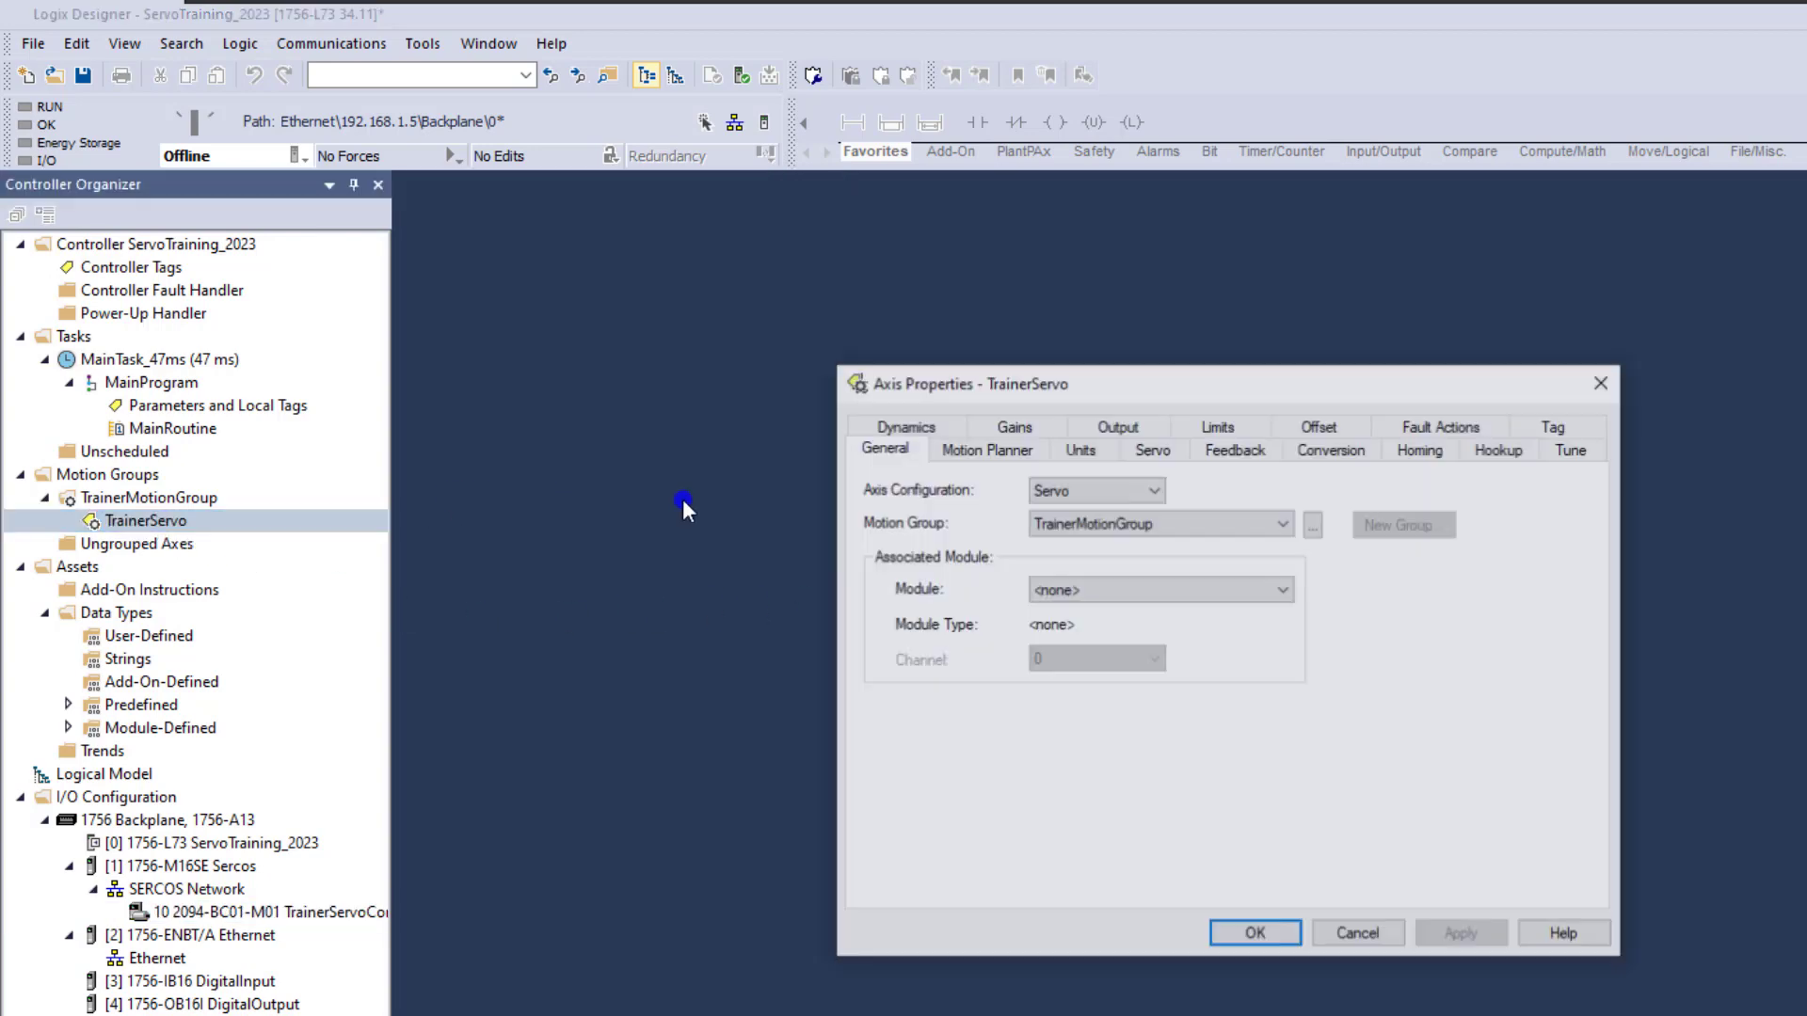
click(955, 449)
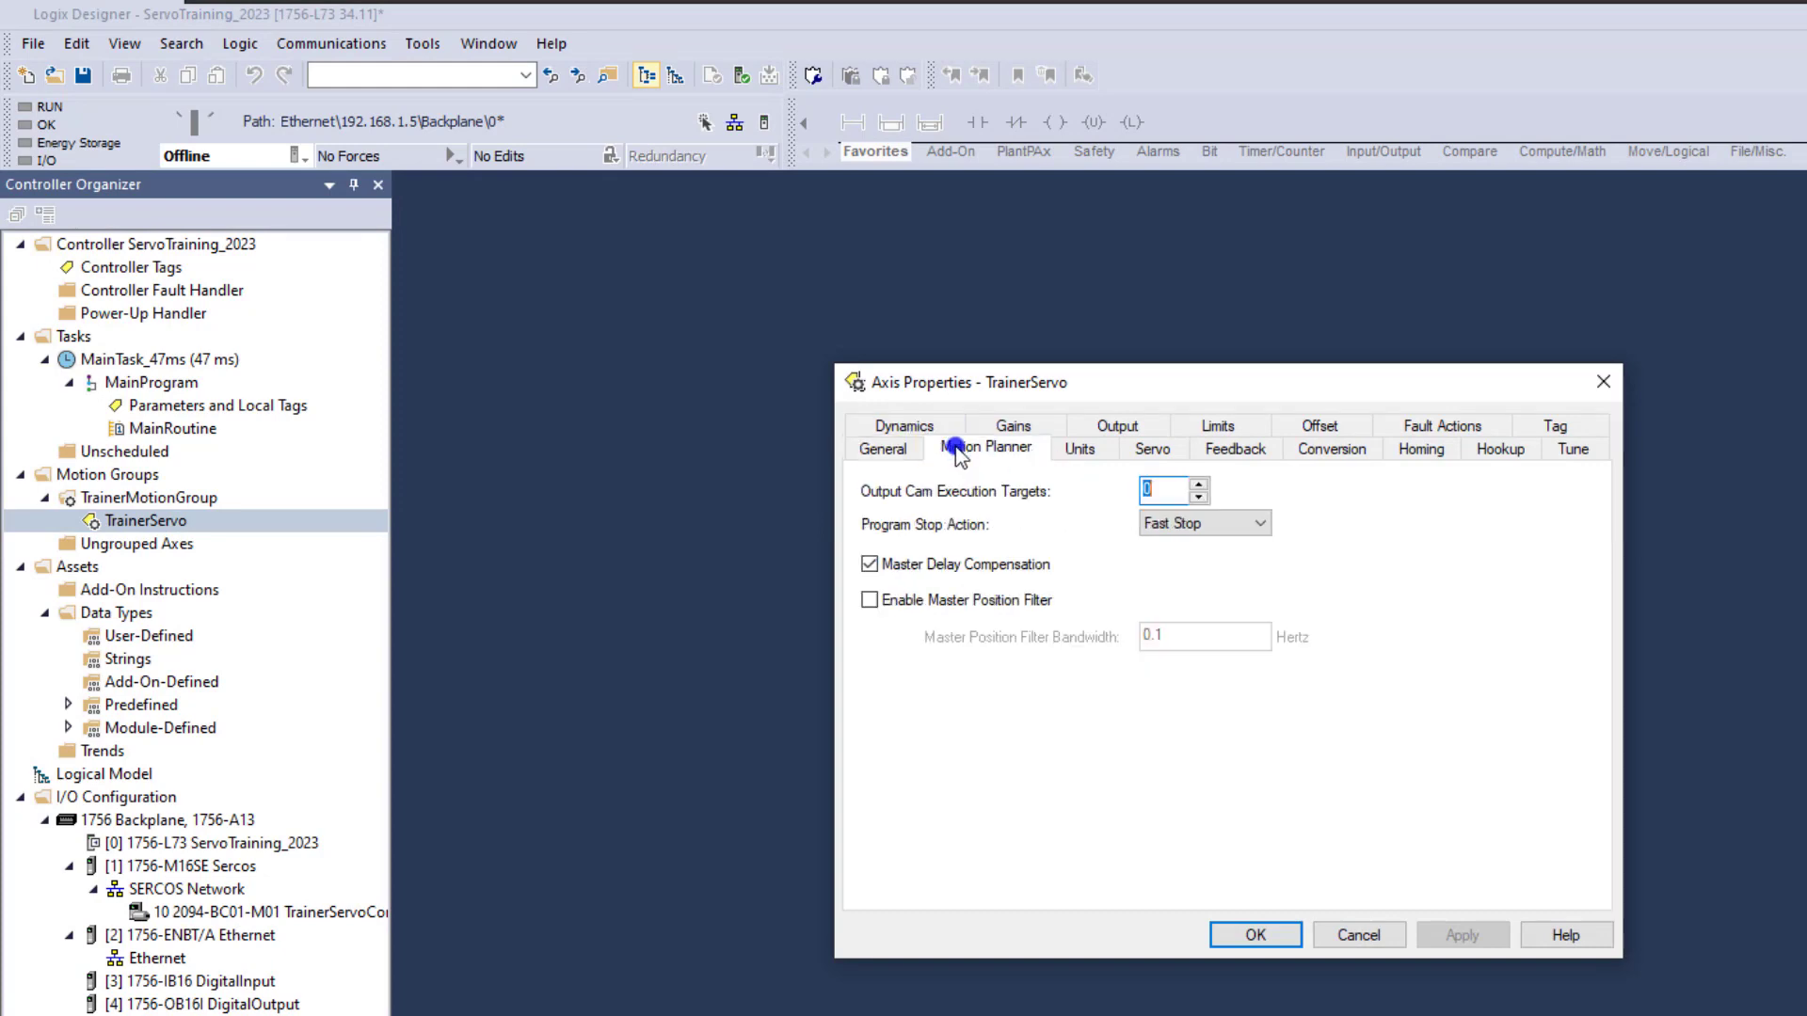
click(929, 424)
click(1076, 426)
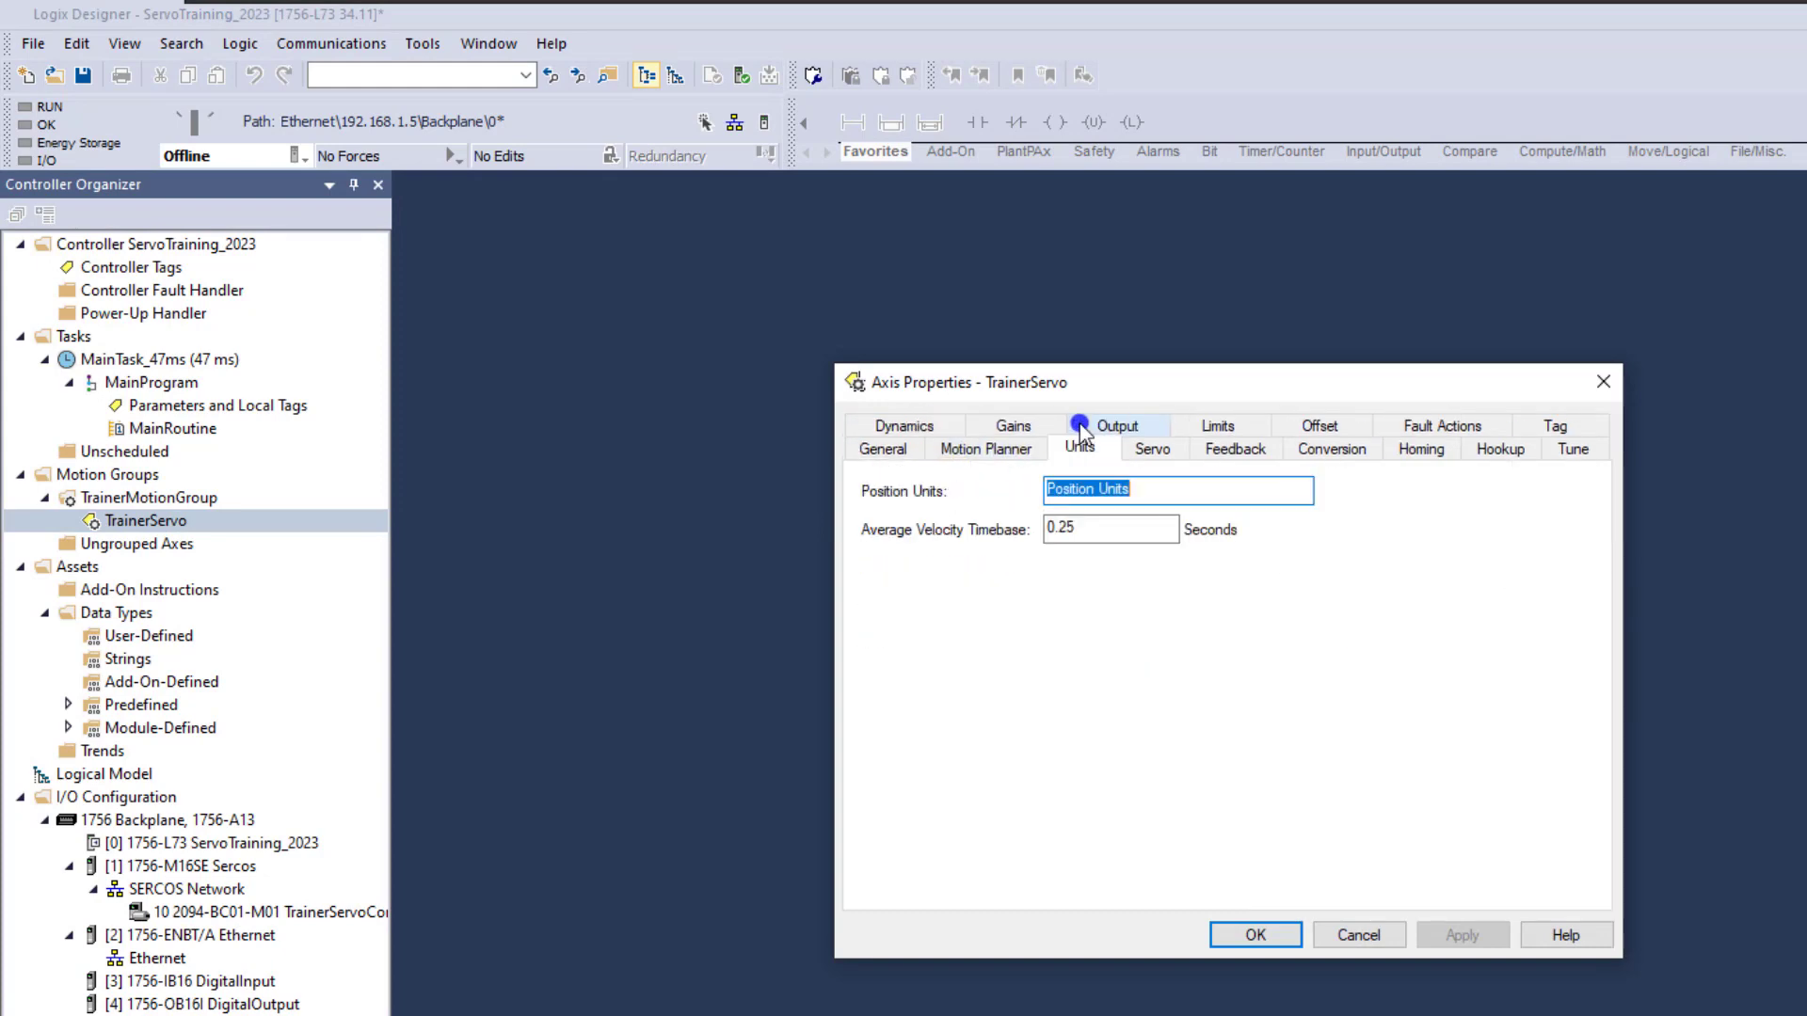
click(1152, 447)
click(1236, 451)
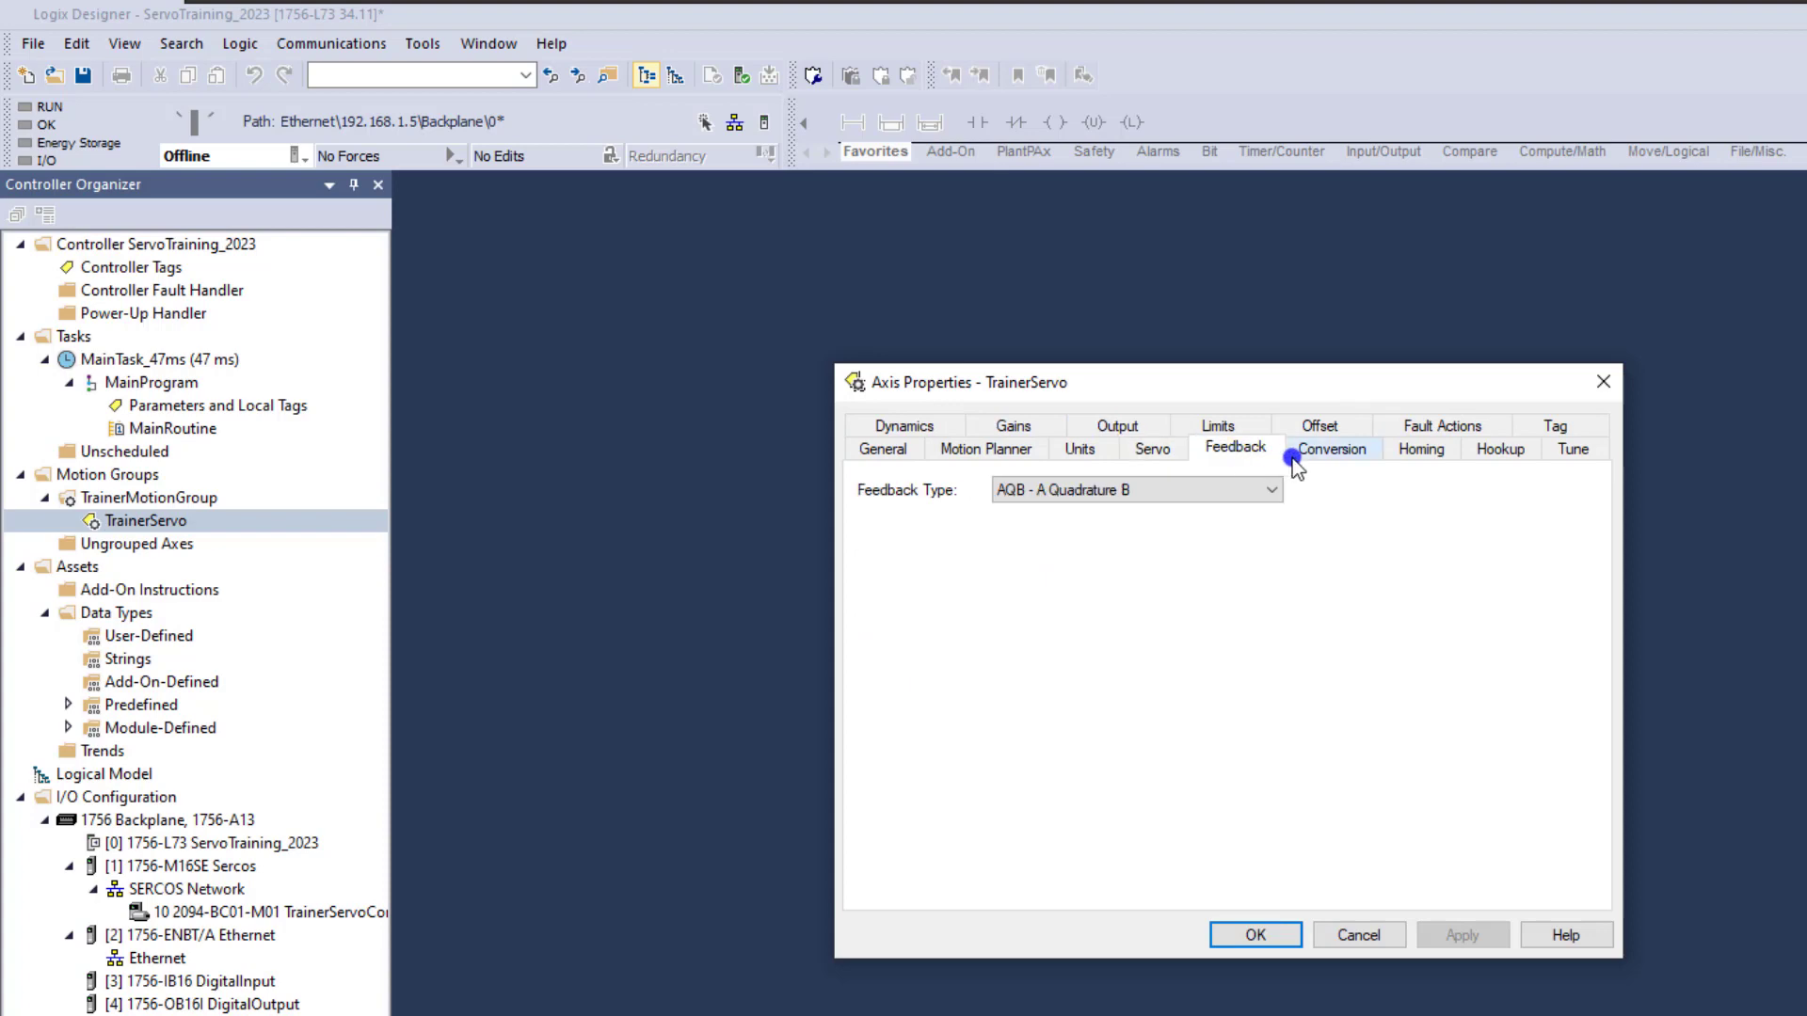
click(1322, 450)
click(1234, 452)
click(1179, 488)
click(1316, 486)
click(1330, 450)
click(1421, 449)
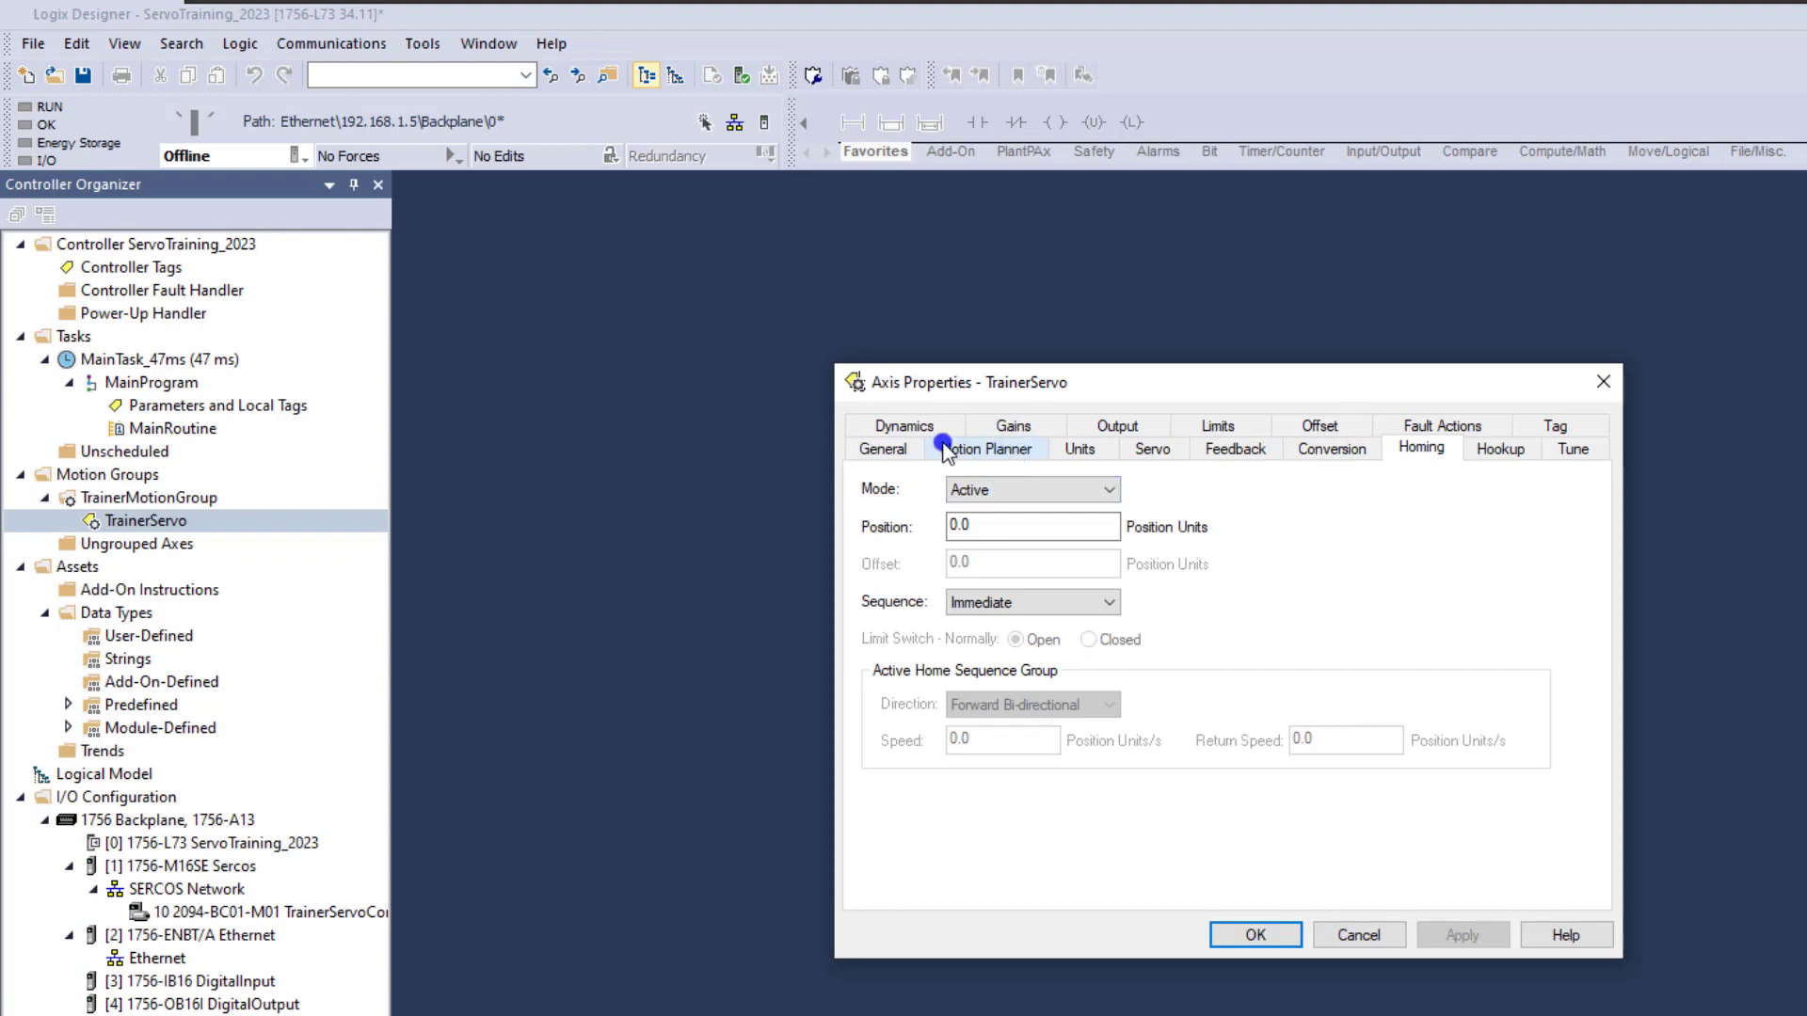
click(1173, 451)
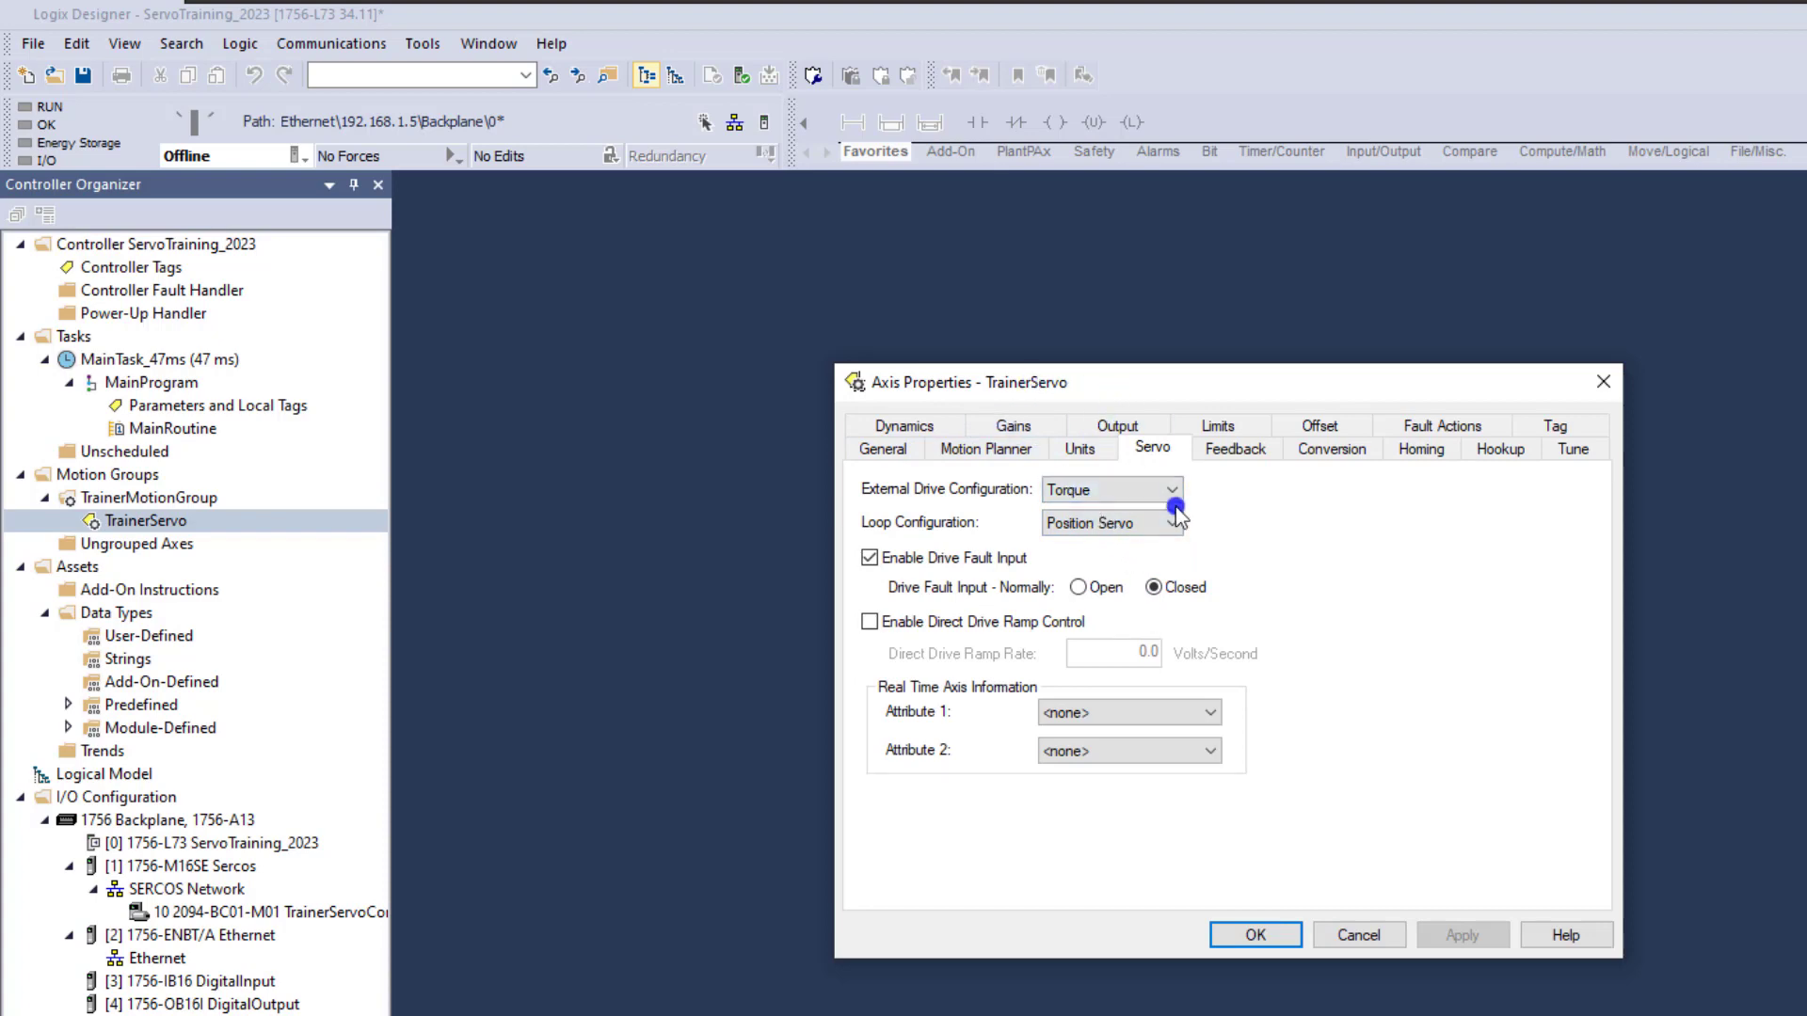
click(1357, 935)
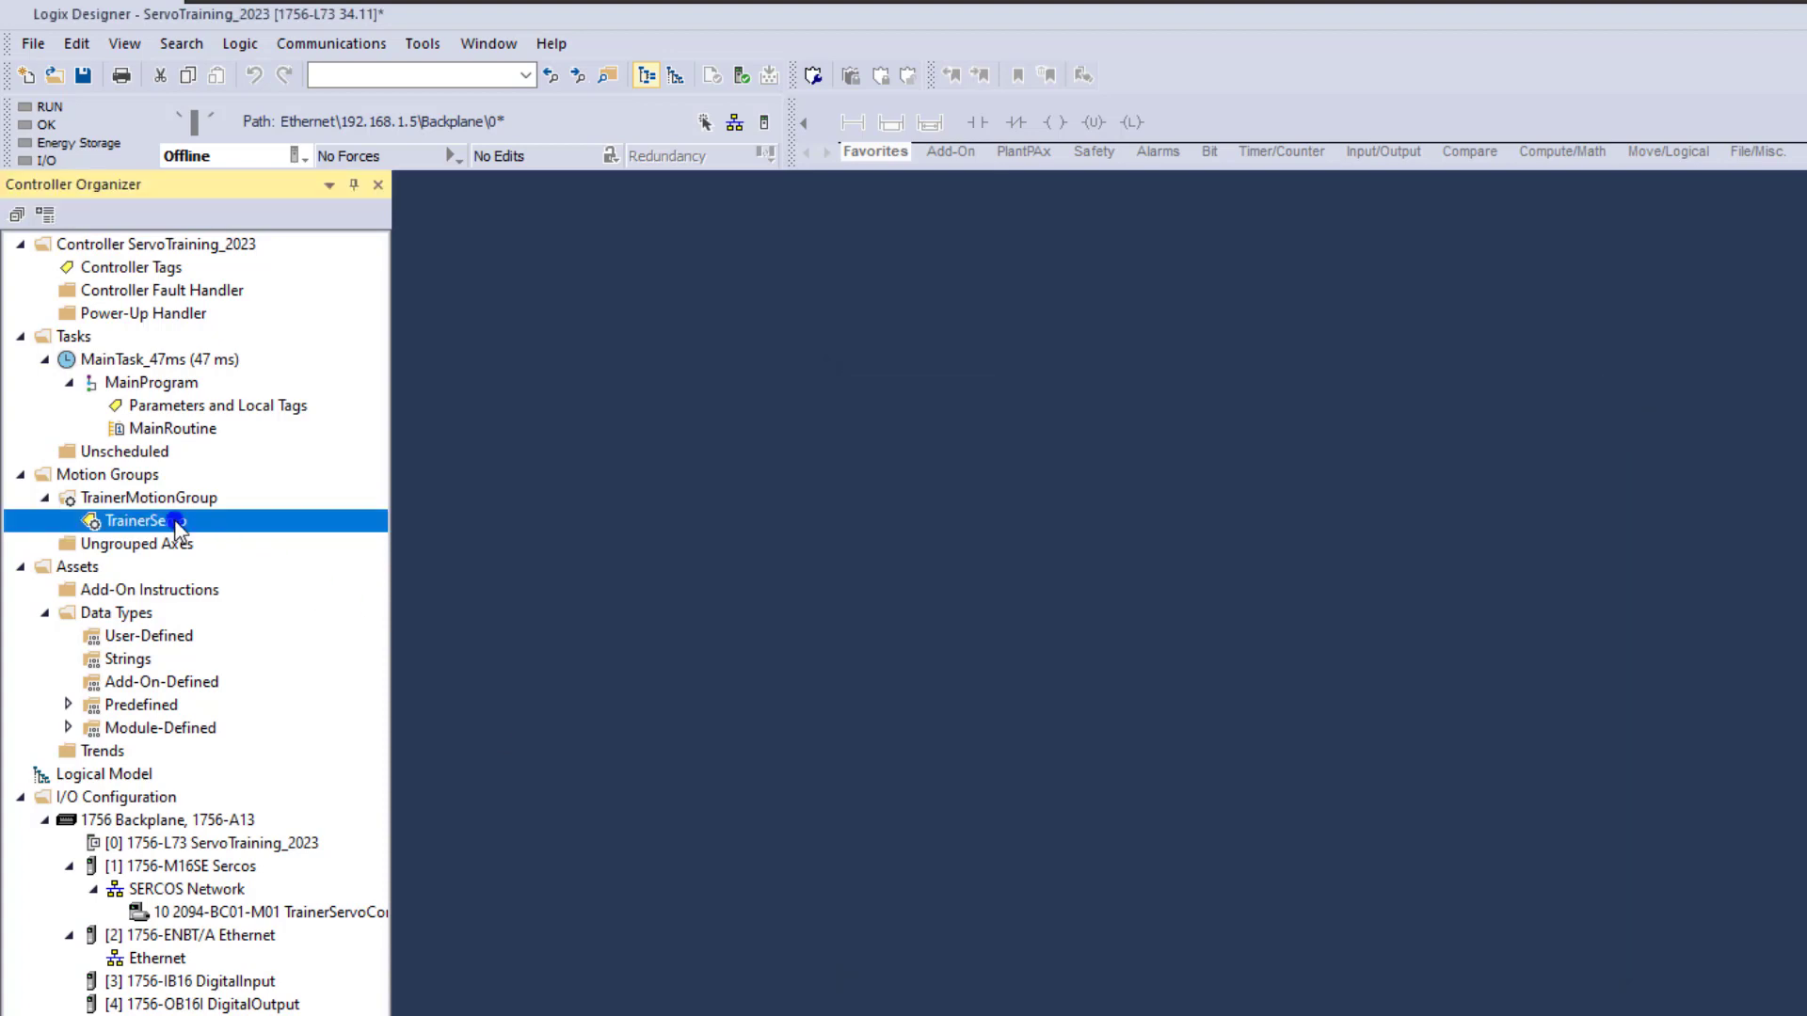
Delete the AXIS_SERVO axis TrainerServo from TrainerMotionGroup
right_click(176, 527)
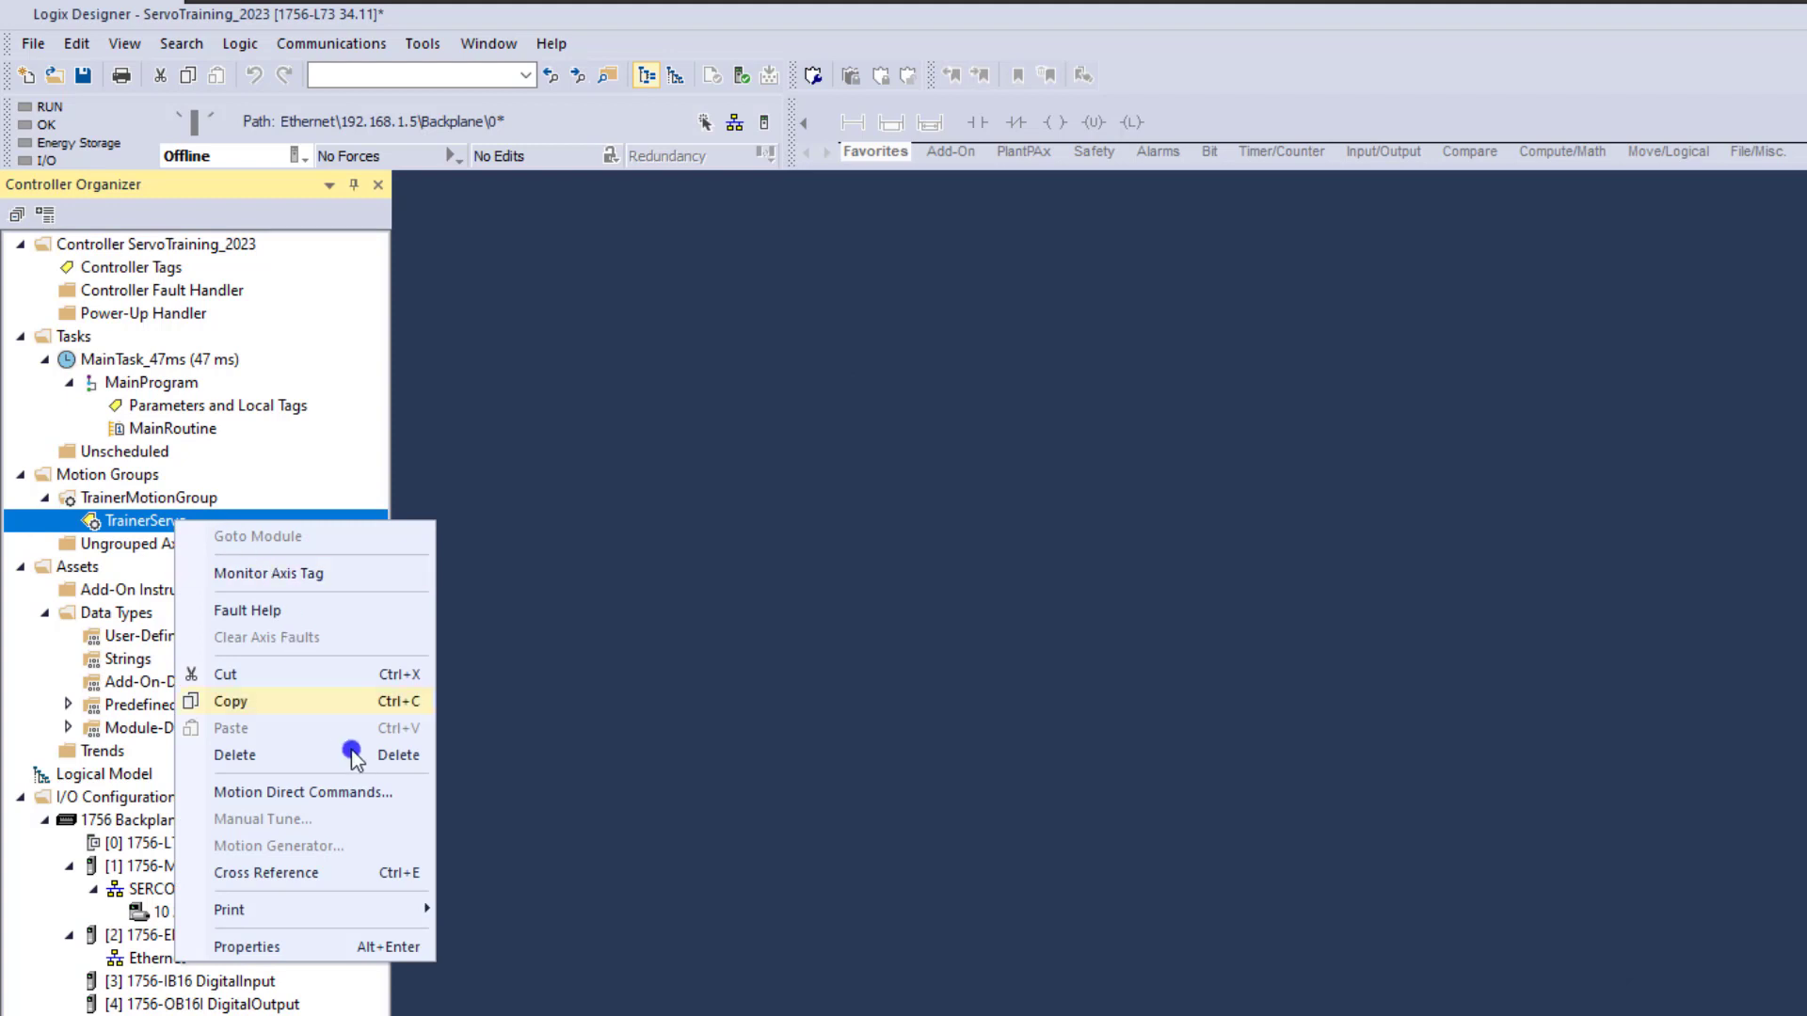
click(304, 756)
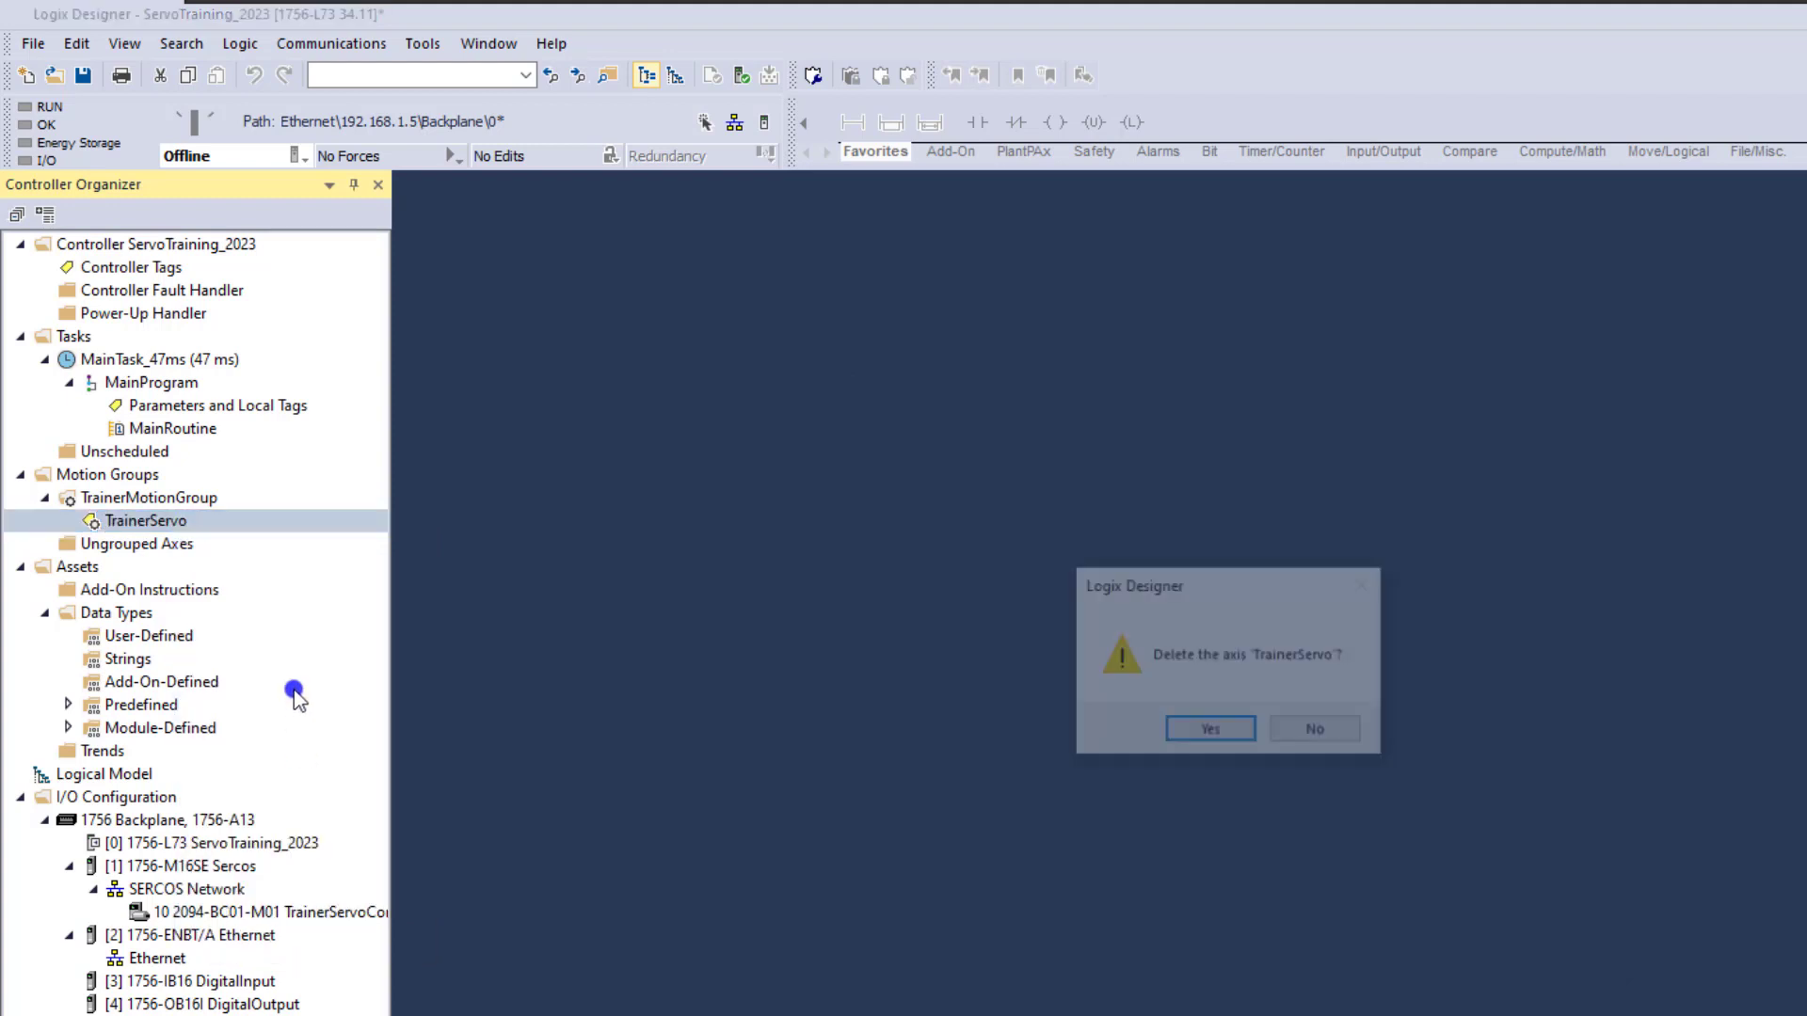
click(1188, 732)
Create an AXIS_SERVO_DRIVE axis named TrainerServo in TrainerMotionGroup
right_click(146, 500)
mouse_move(290, 516)
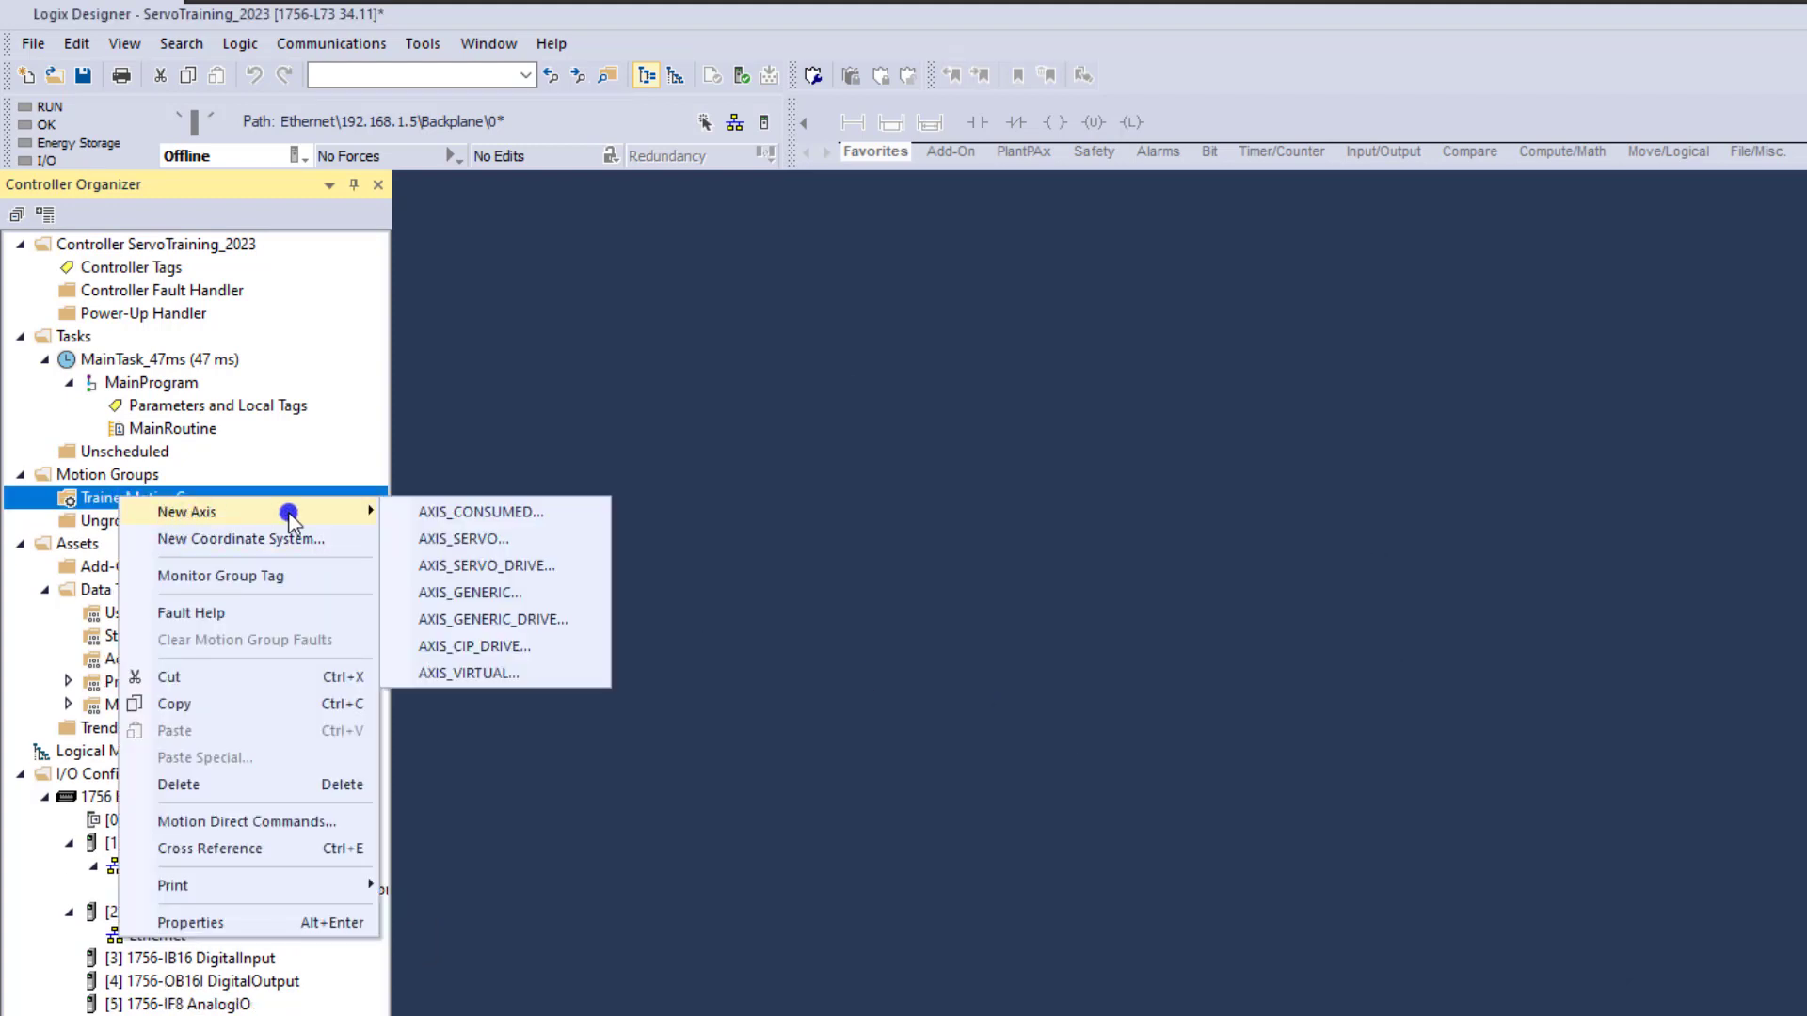
click(436, 565)
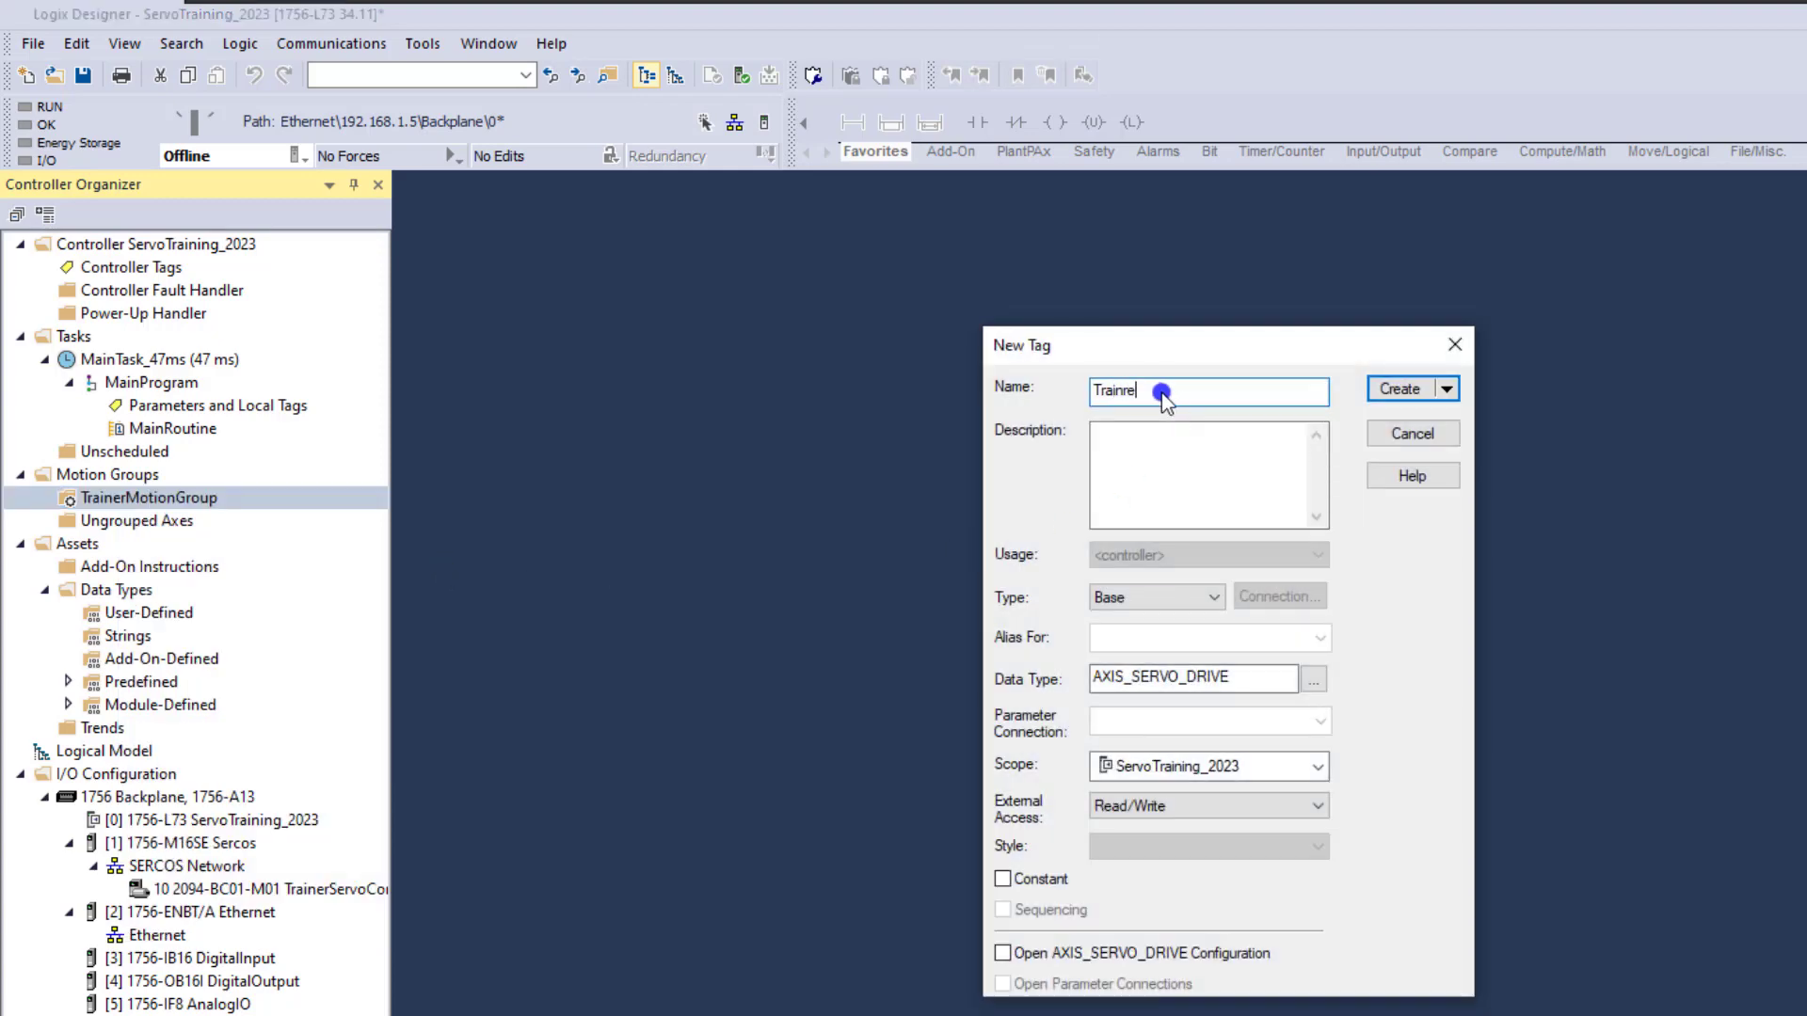
text(Trainre)
key(BackSpace)
key(BackSpace)
text(erServo)
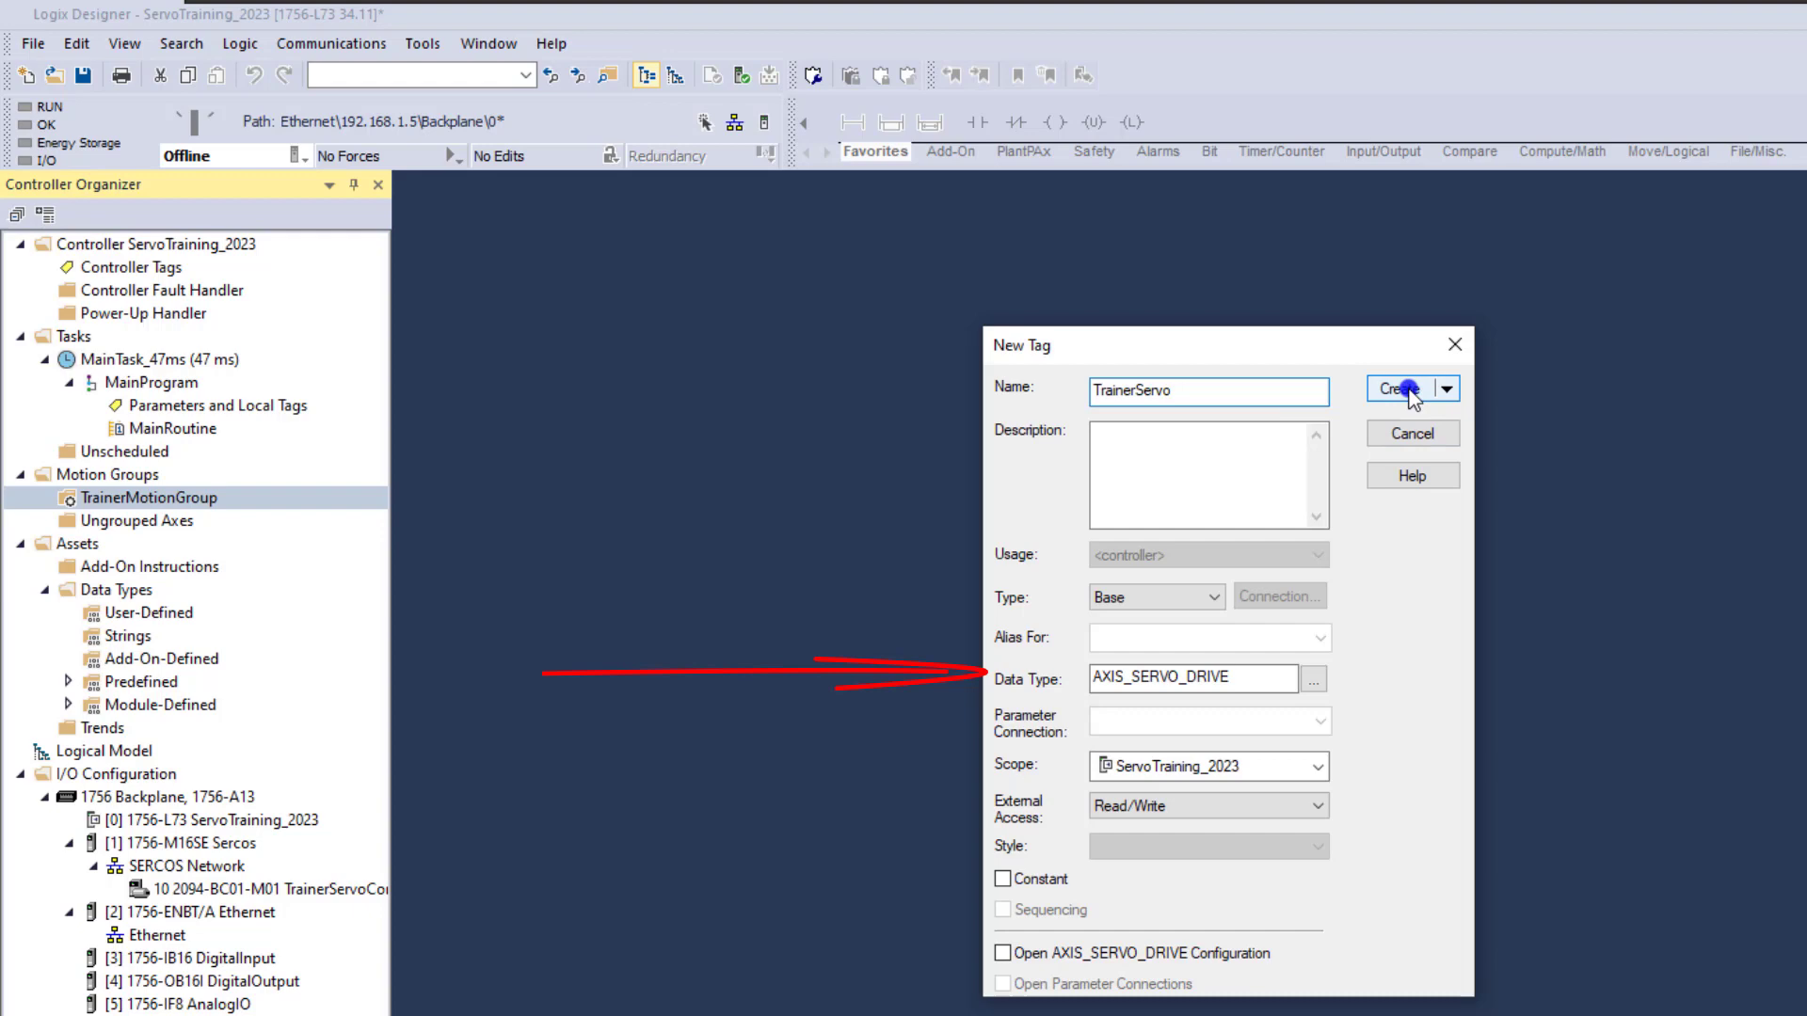
click(1402, 389)
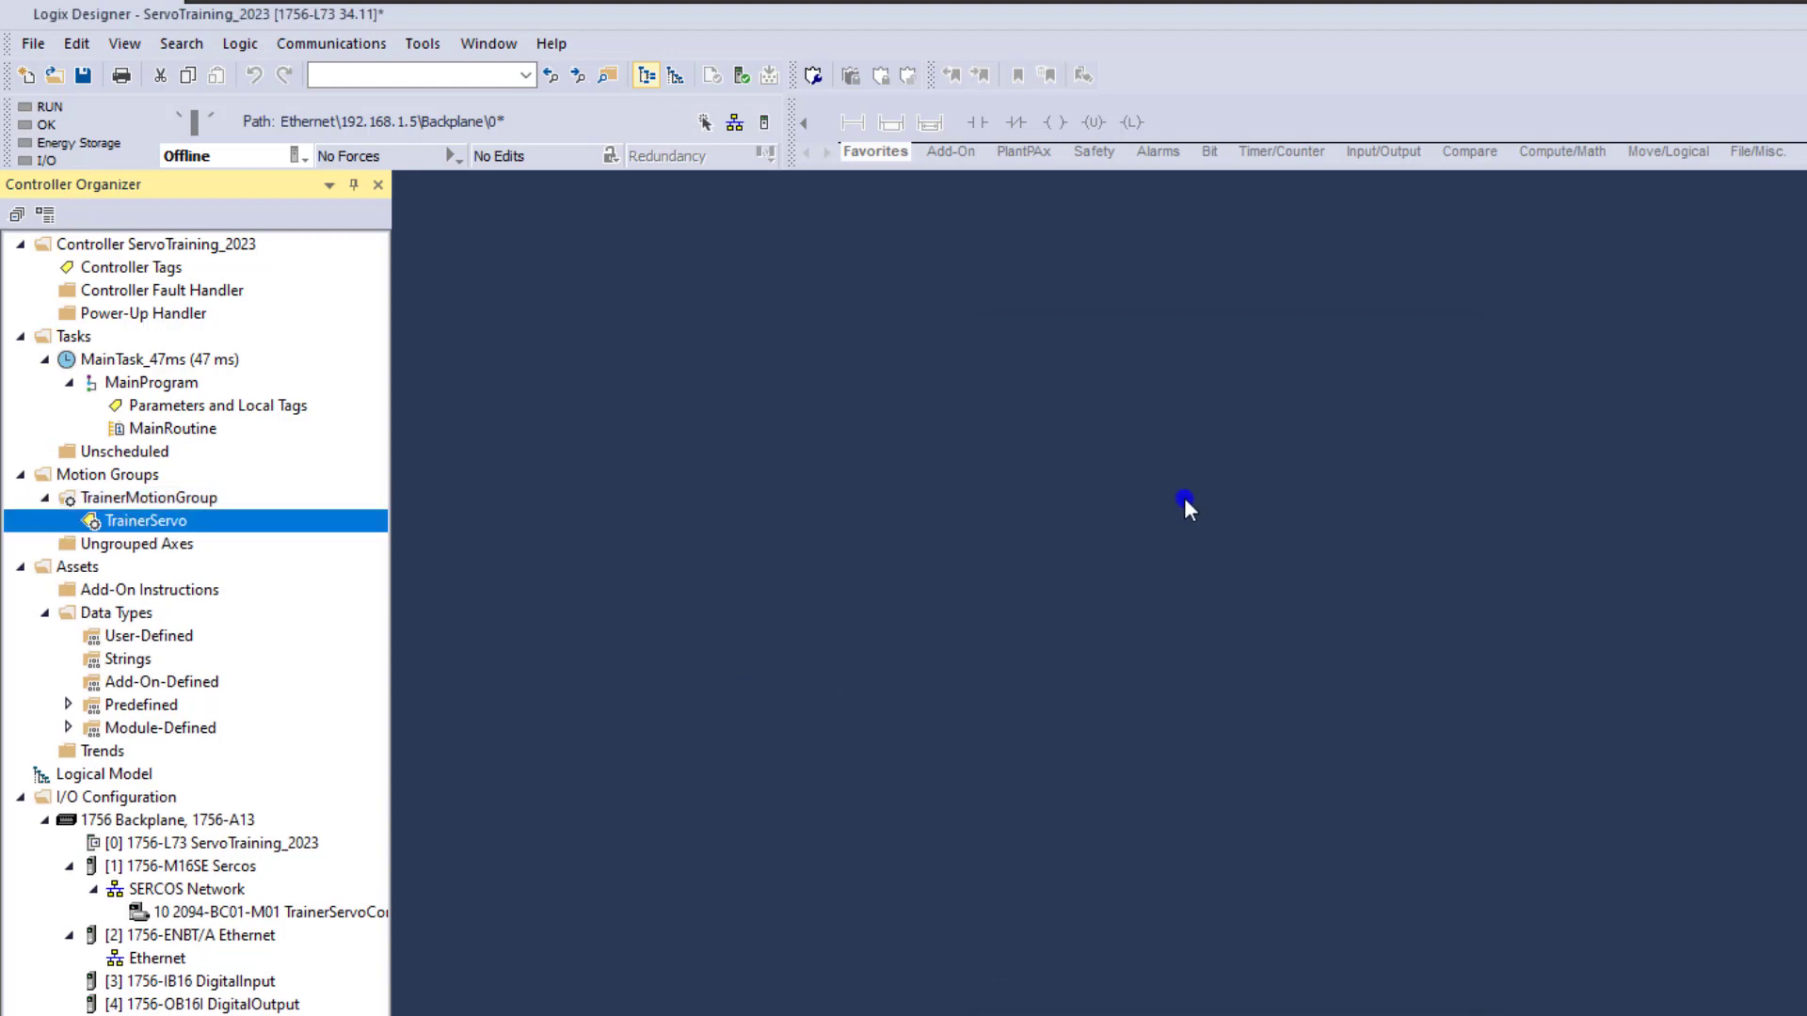
View the general properties of the new TrainerServo axis, then close them without changes
double_click(179, 524)
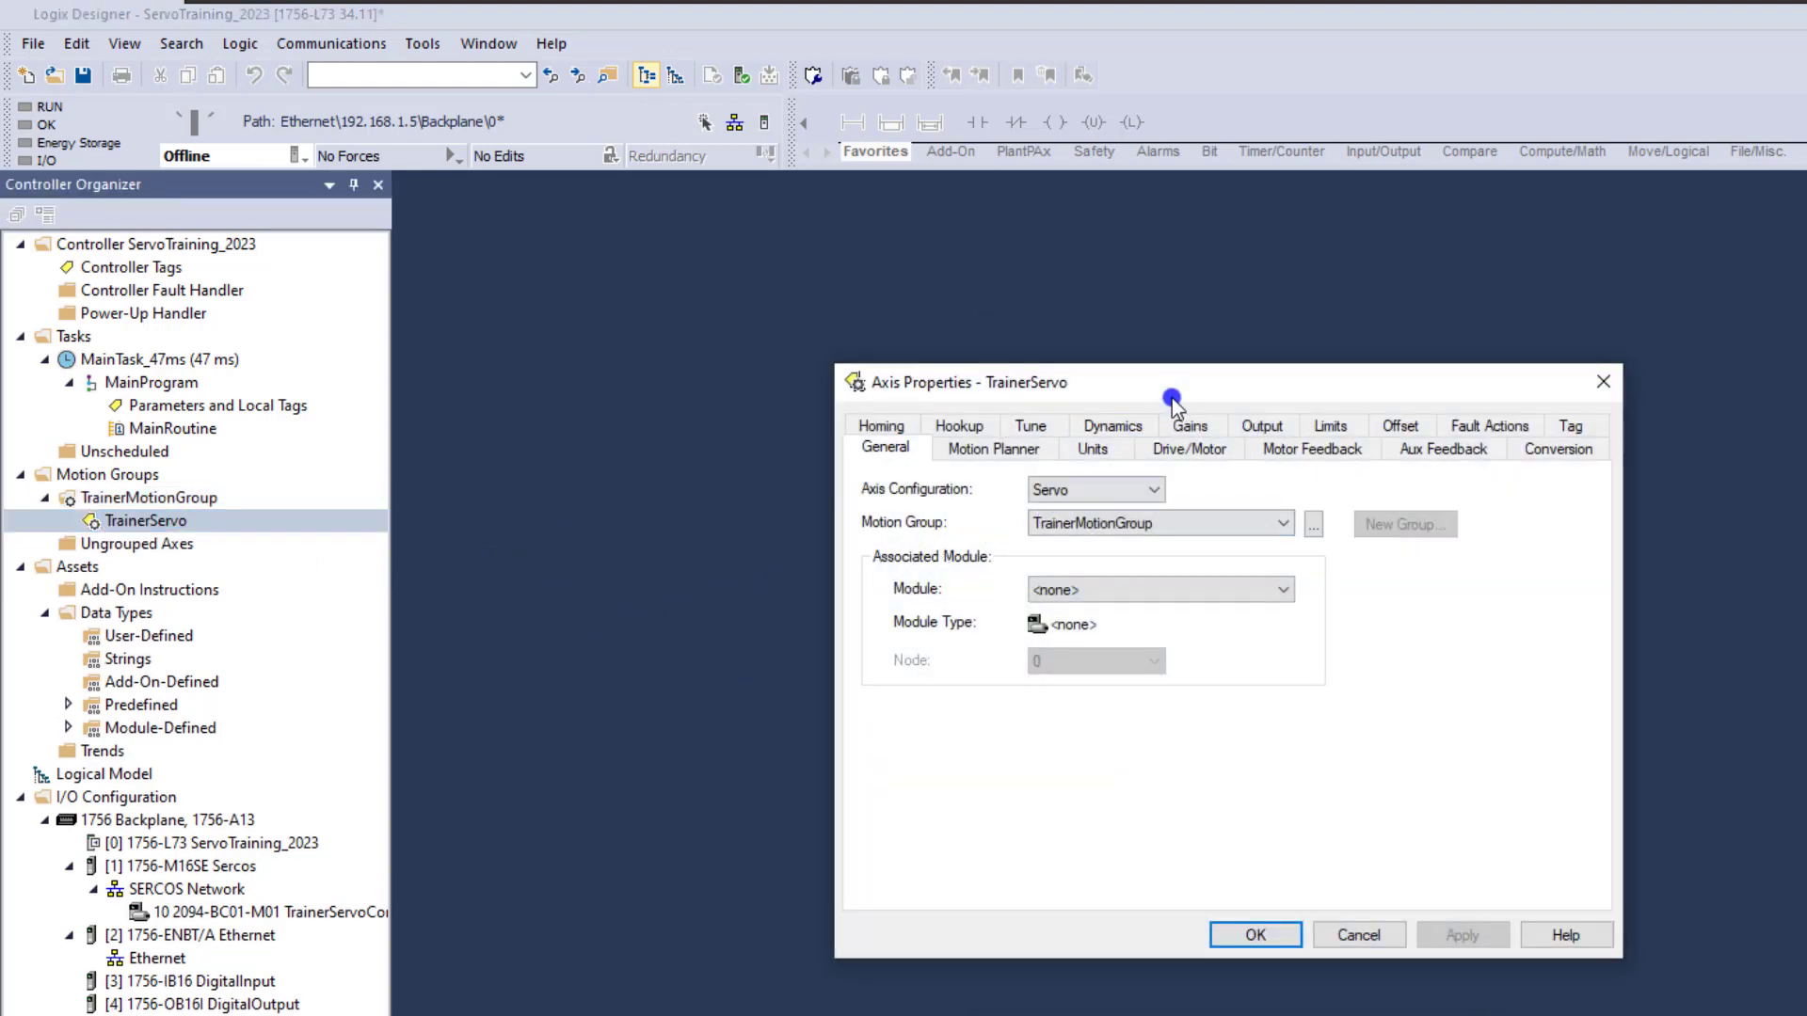
drag(1171, 400, 1001, 442)
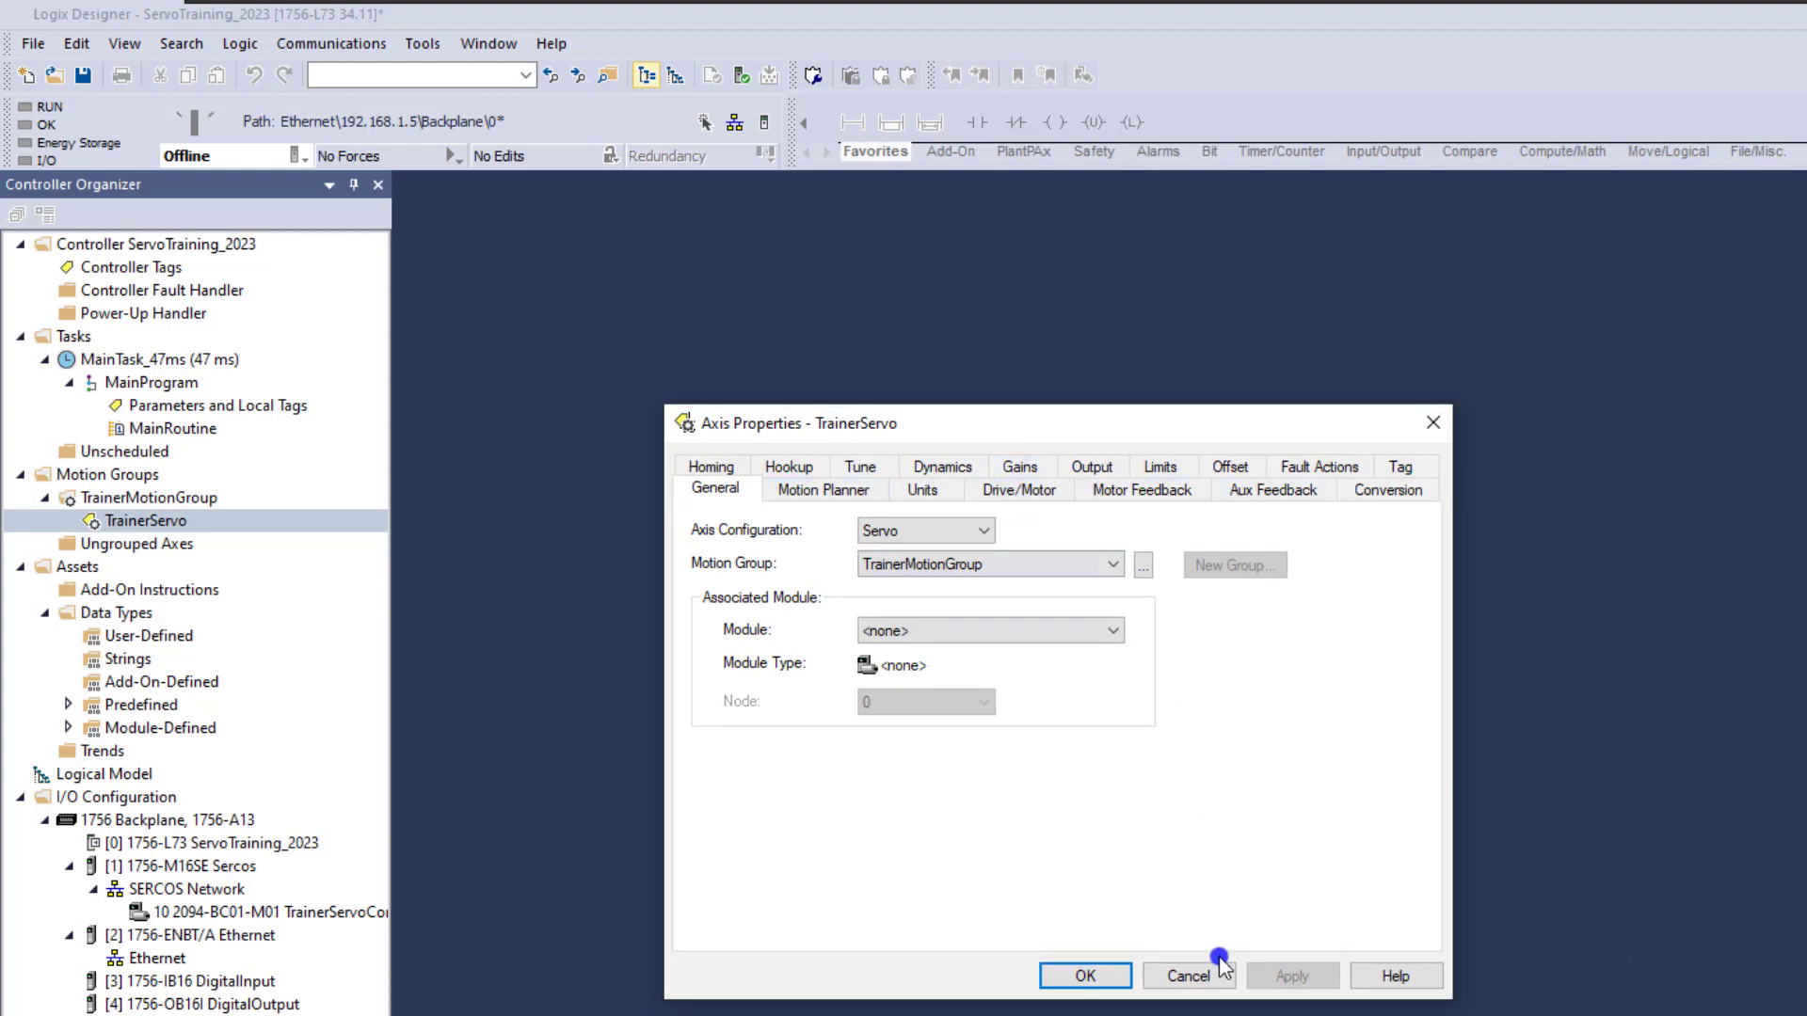
click(1190, 976)
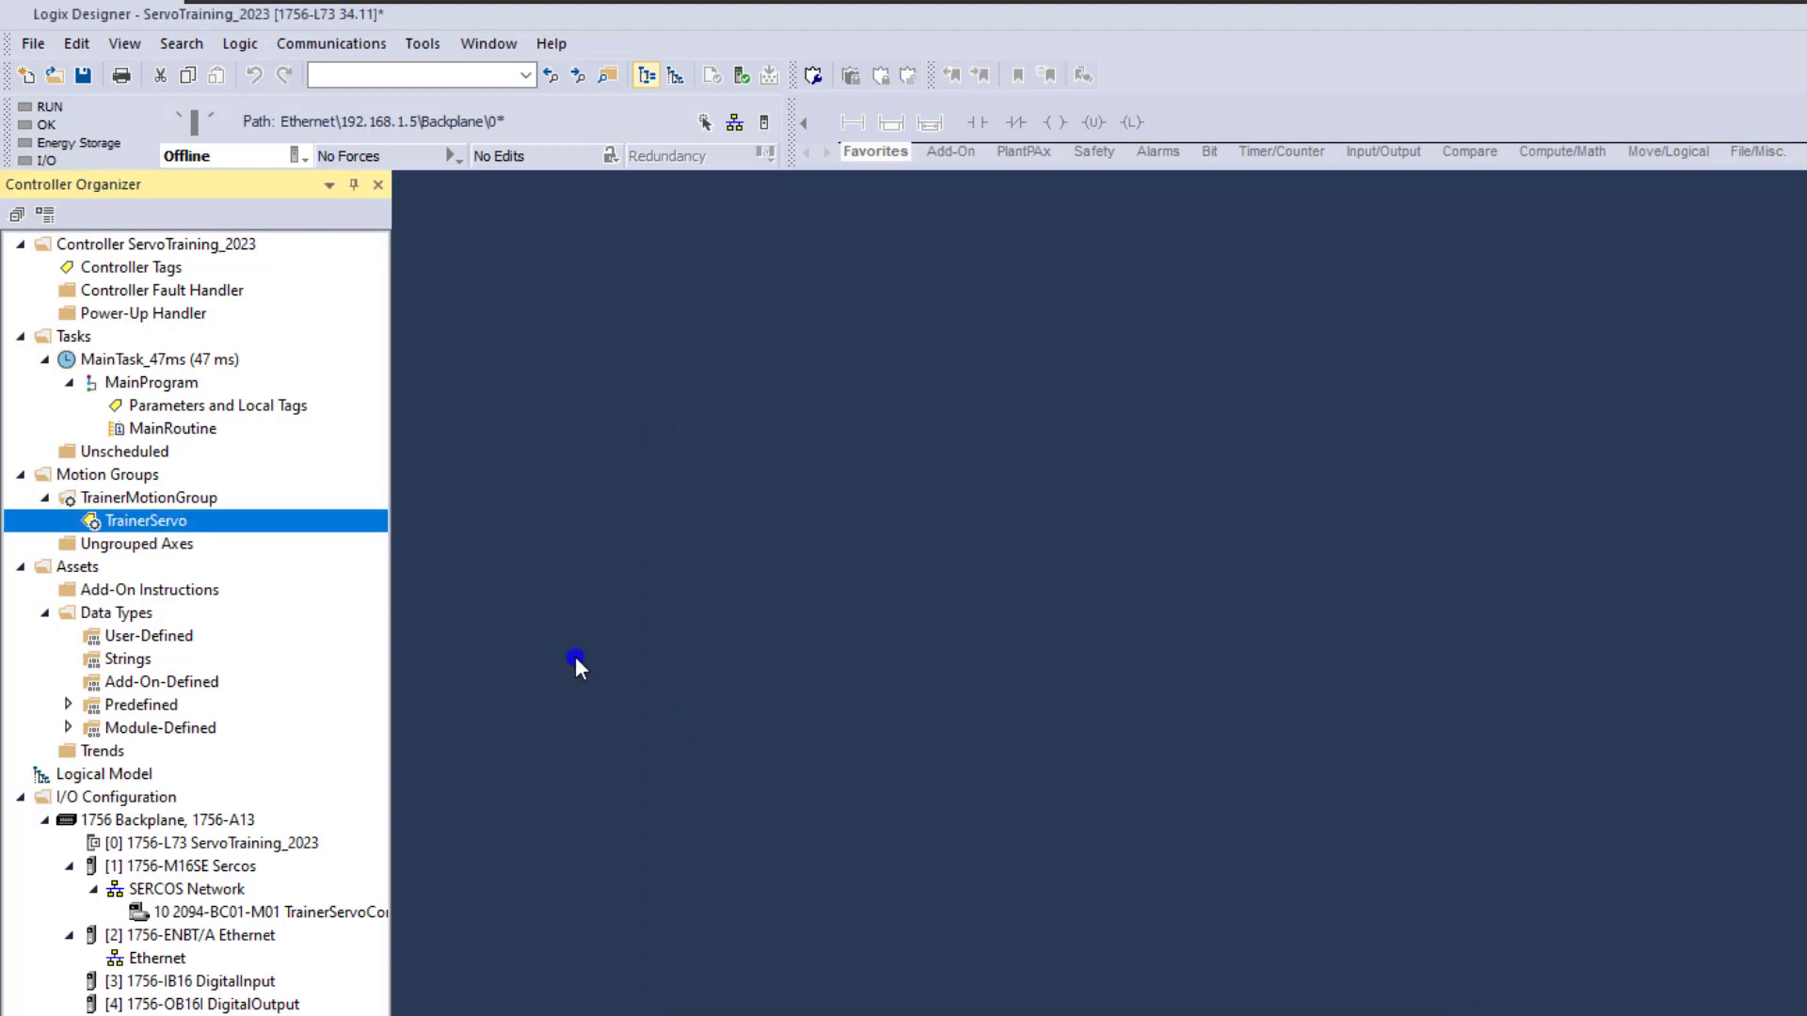
Review the axis types that can be added to TrainerMotionGroup without creating one
right_click(179, 501)
mouse_move(246, 515)
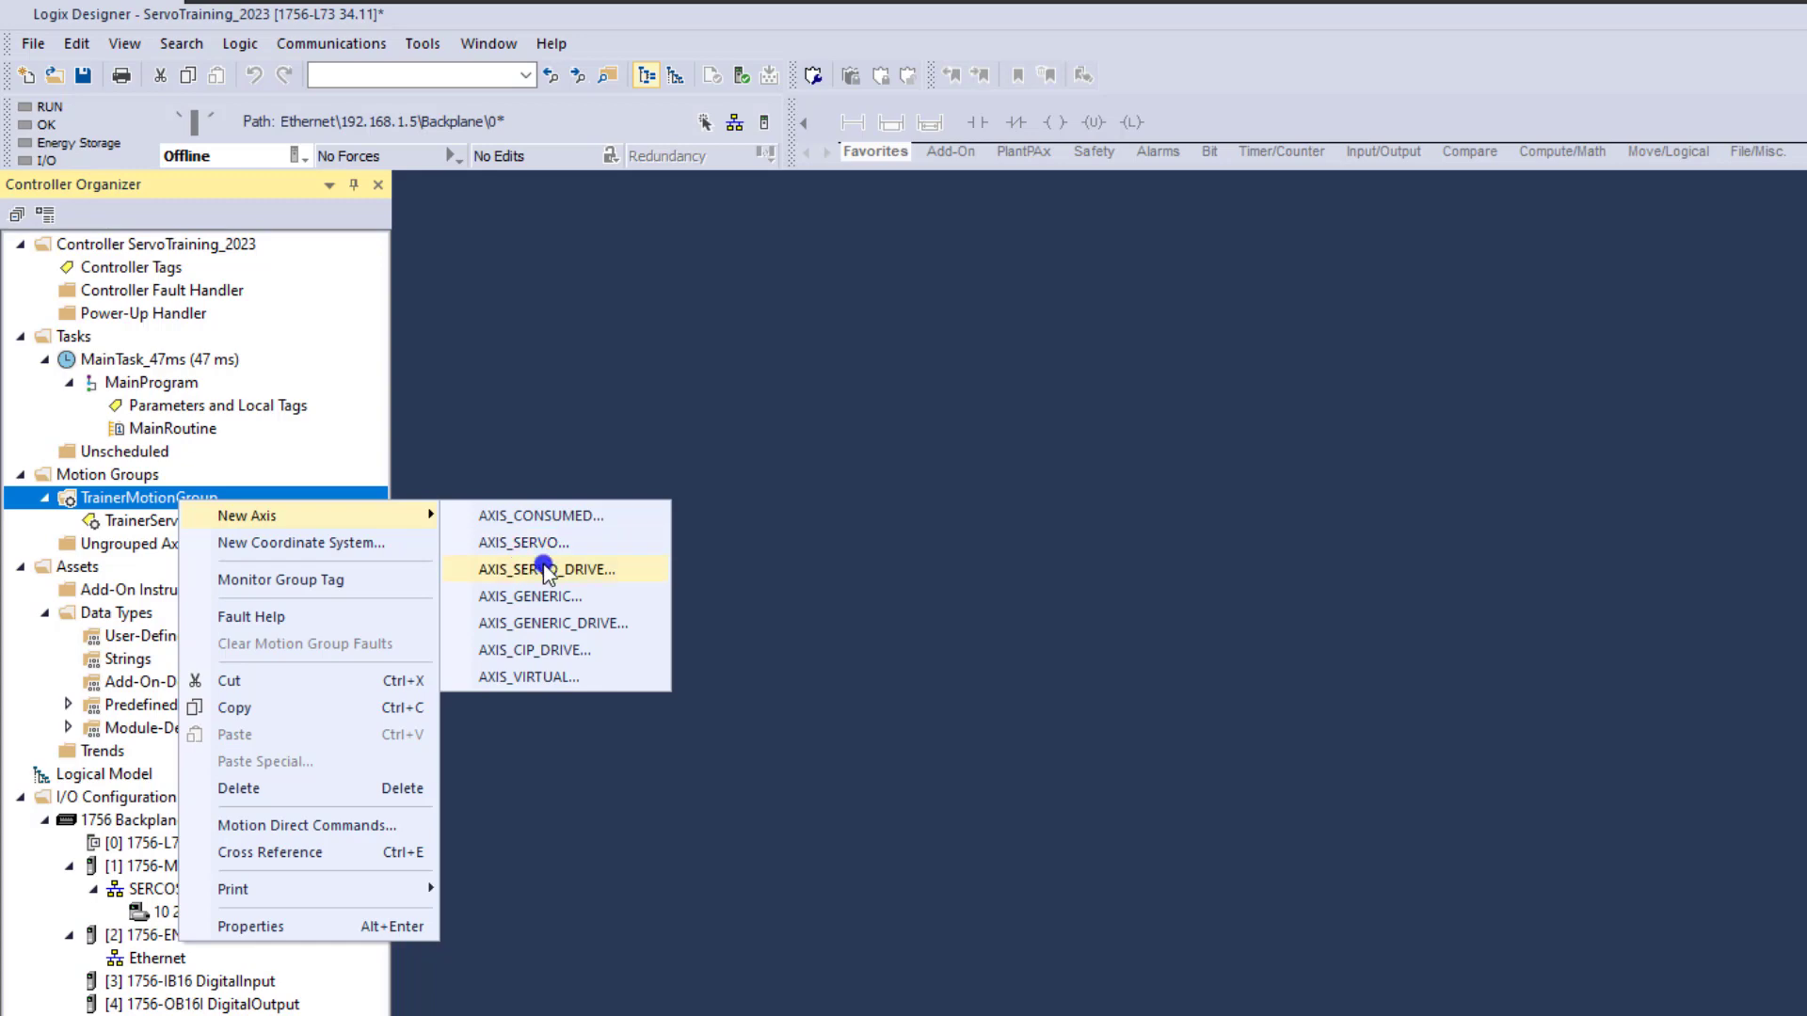
click(816, 560)
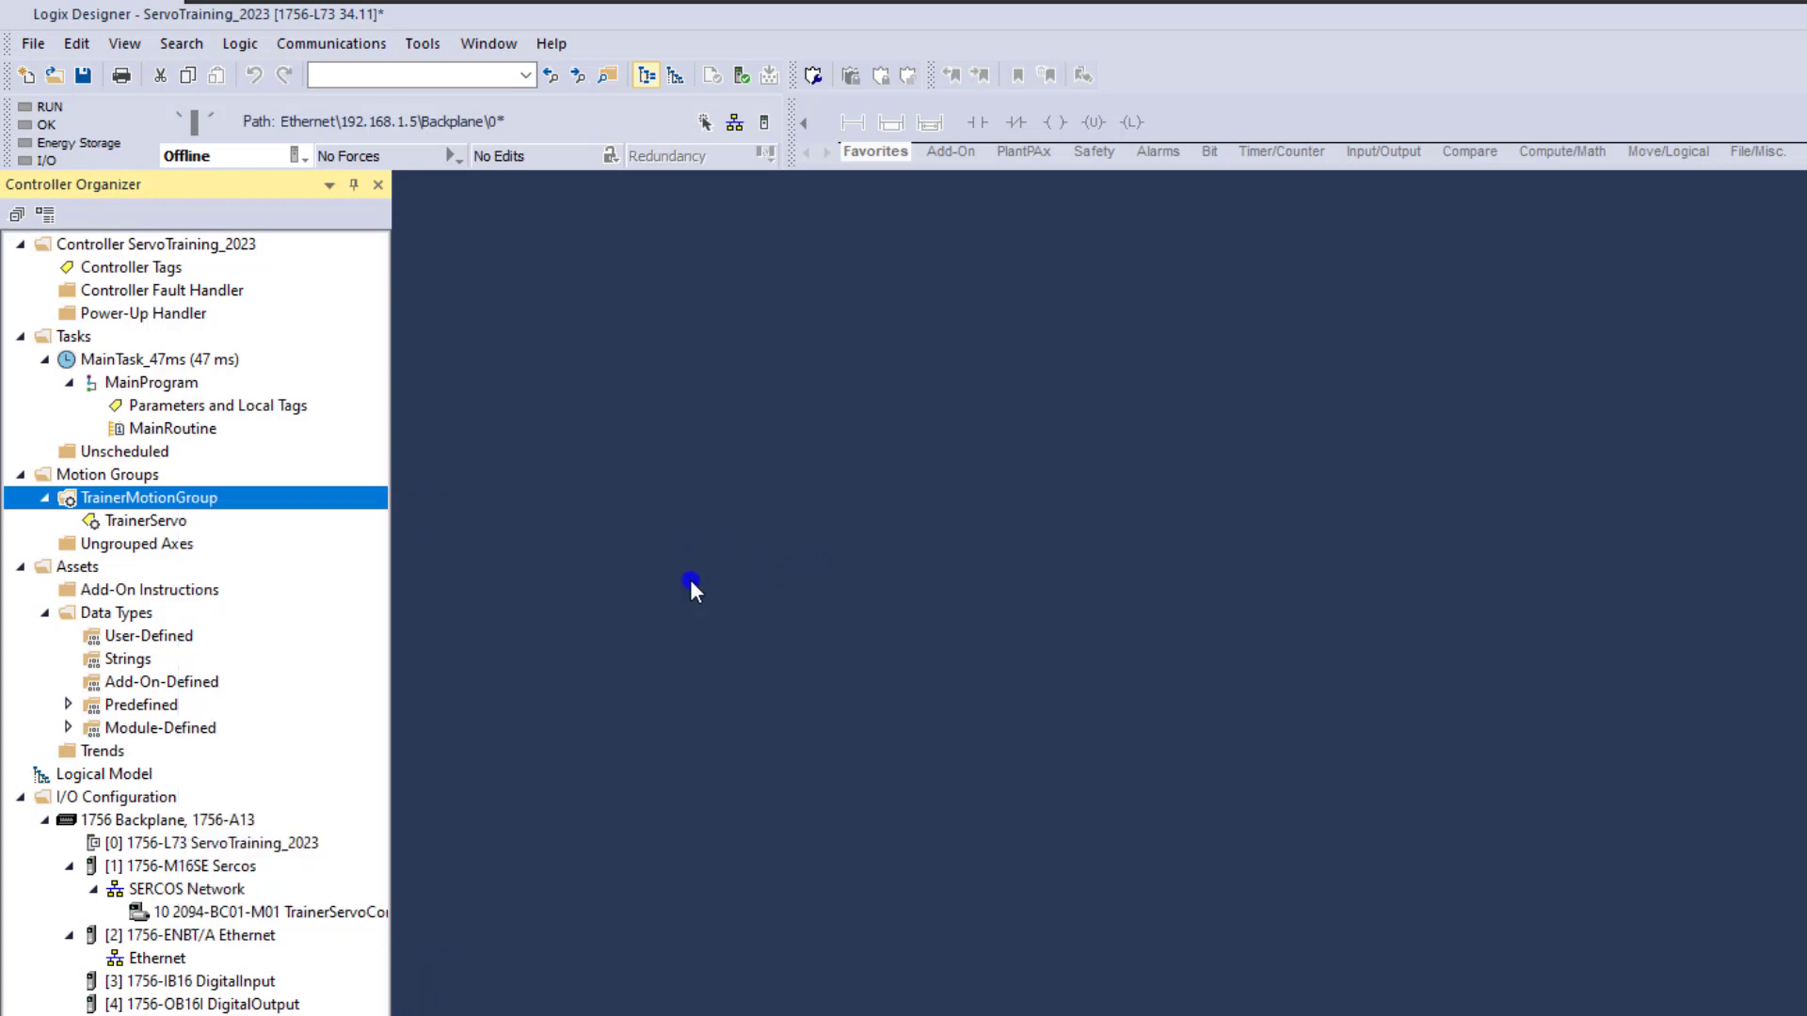
Check which modules can be associated with the TrainerServo axis, then close its properties without changes
click(338, 913)
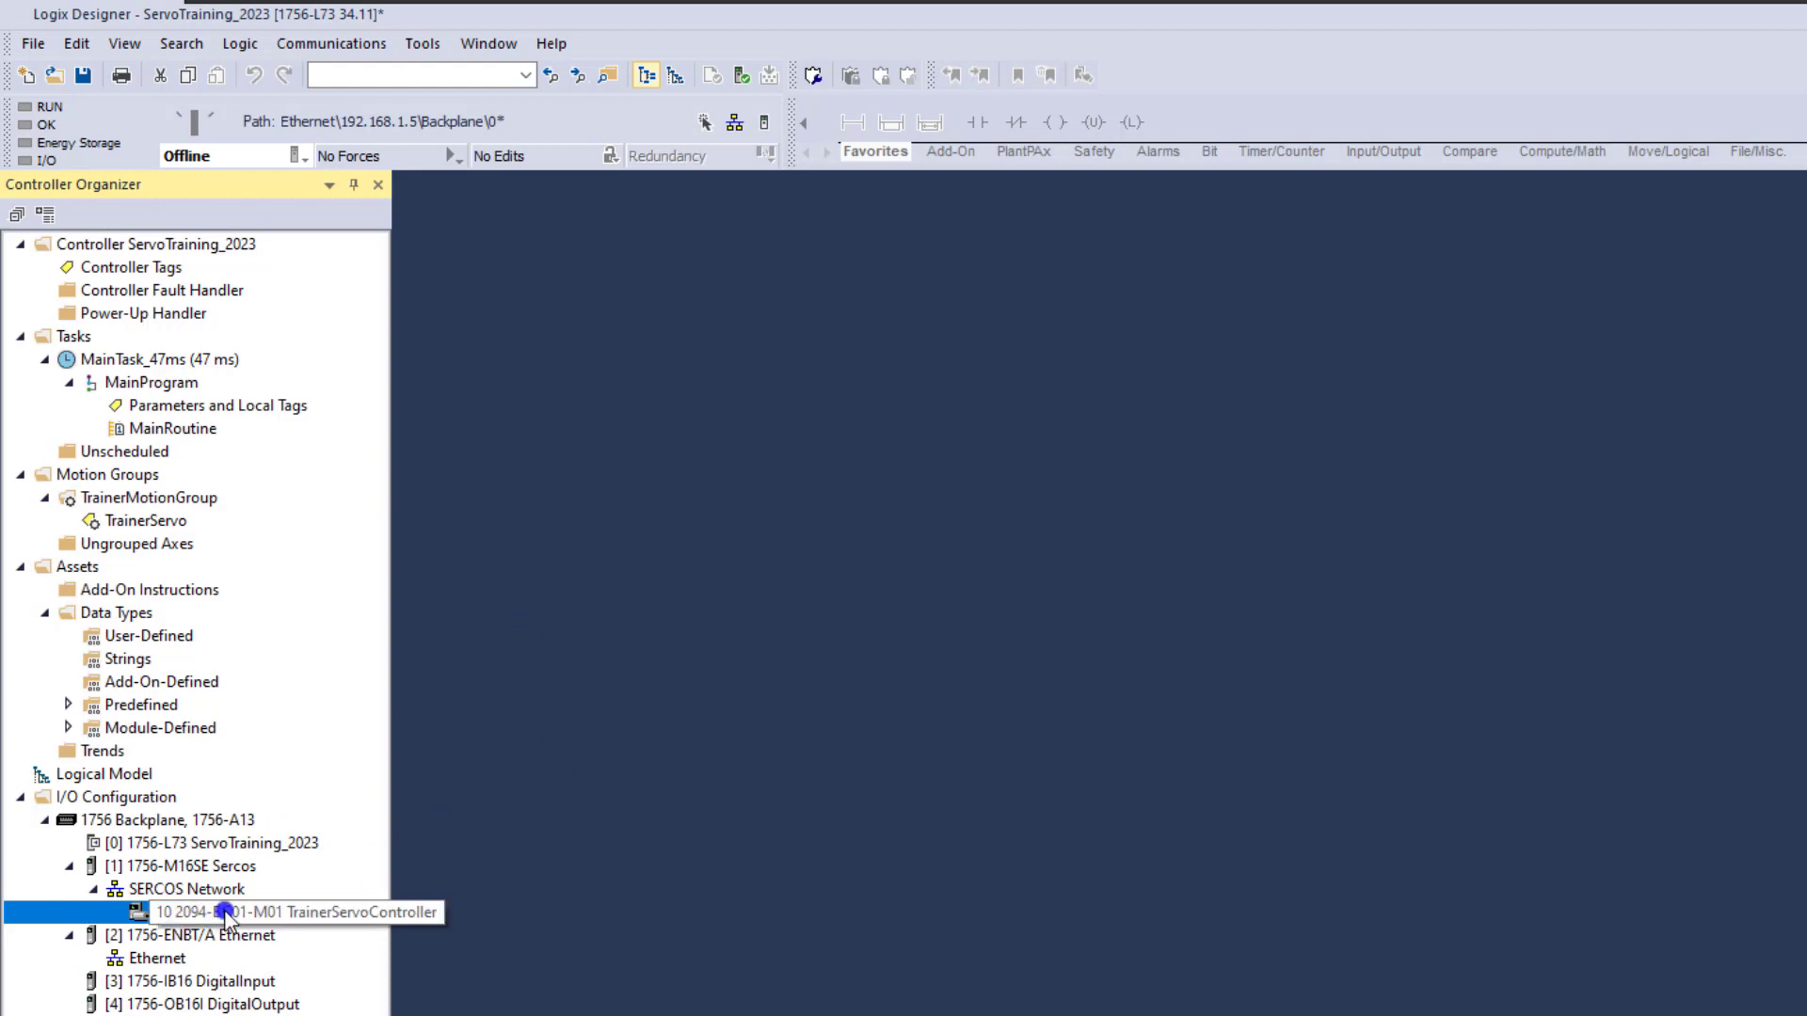
double_click(143, 522)
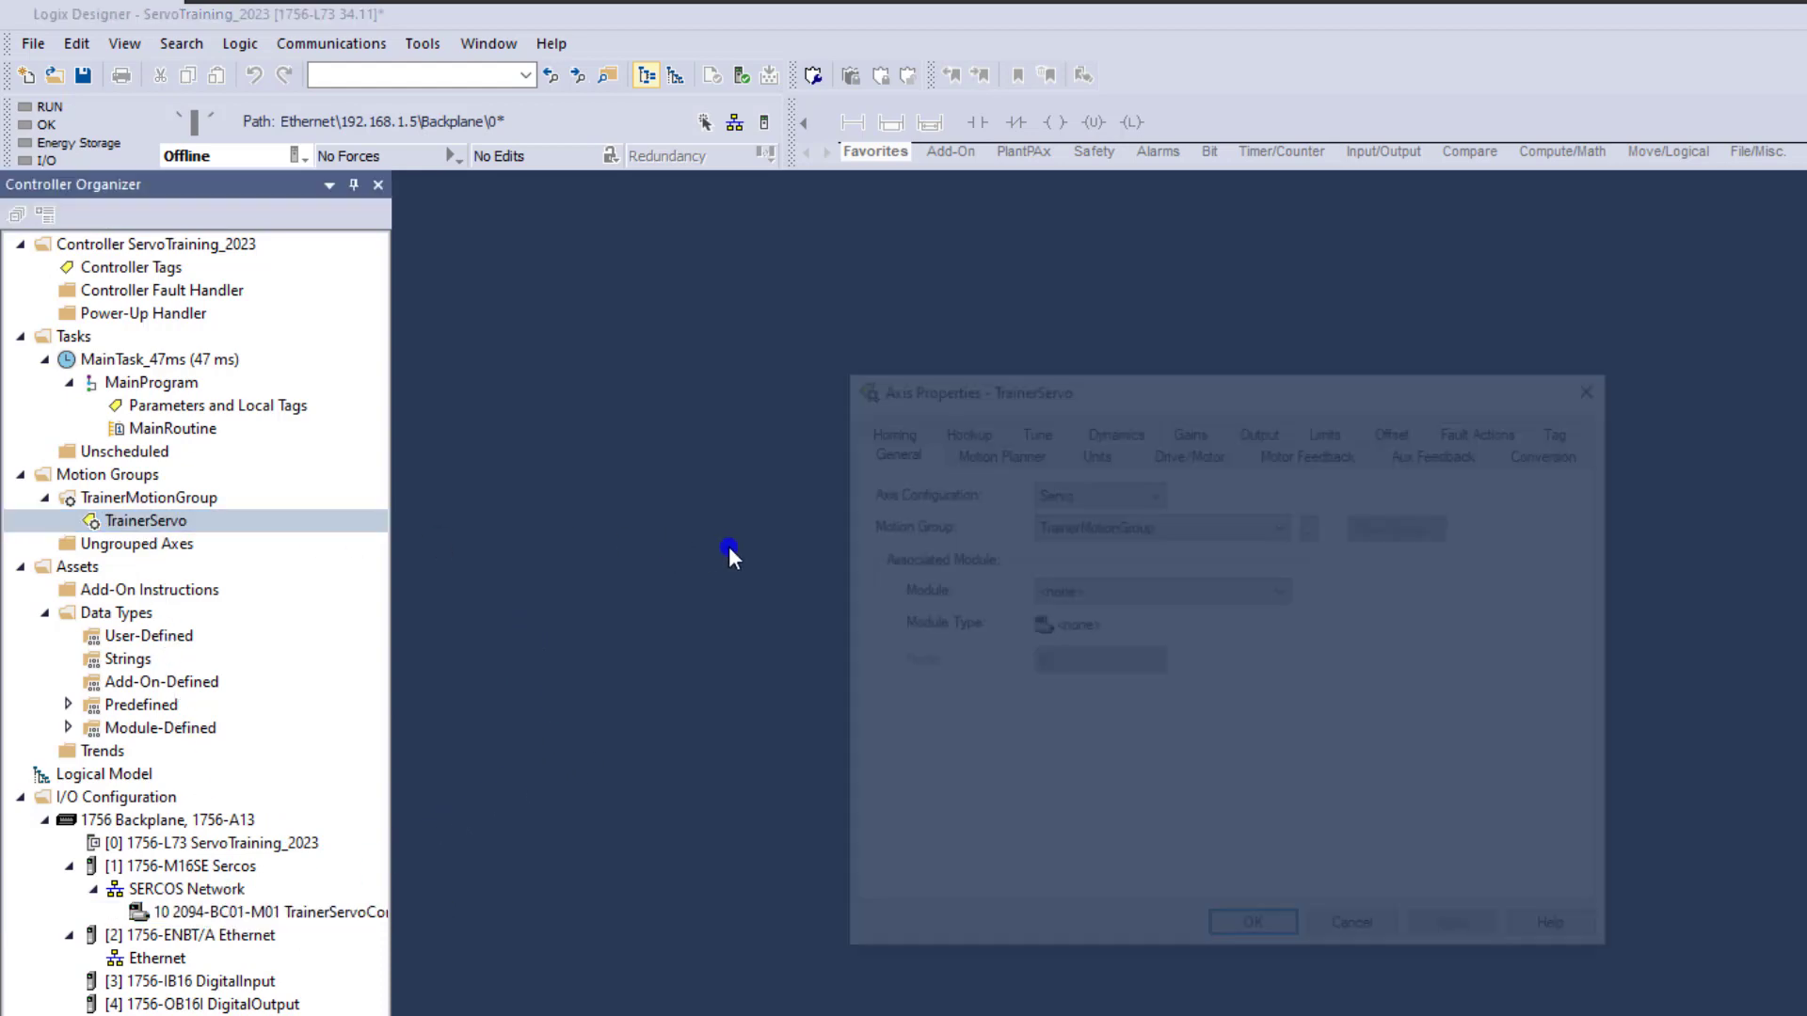
drag(1081, 393, 903, 456)
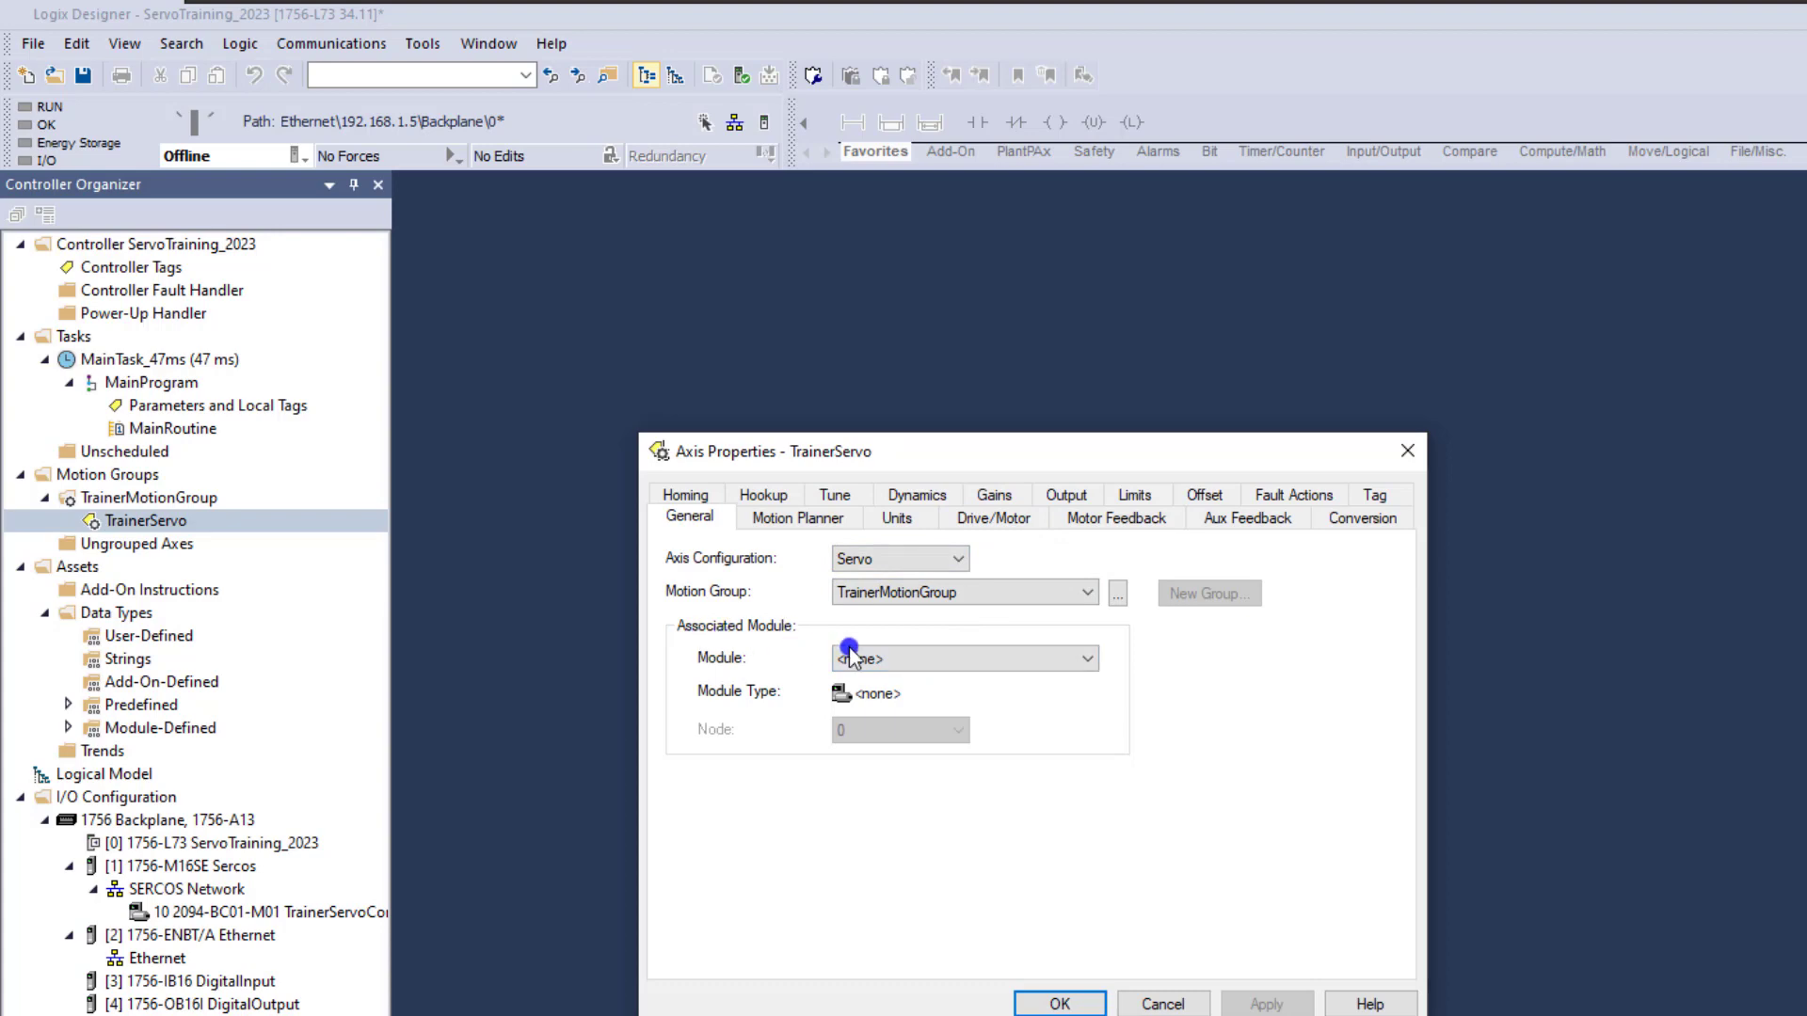
click(1087, 660)
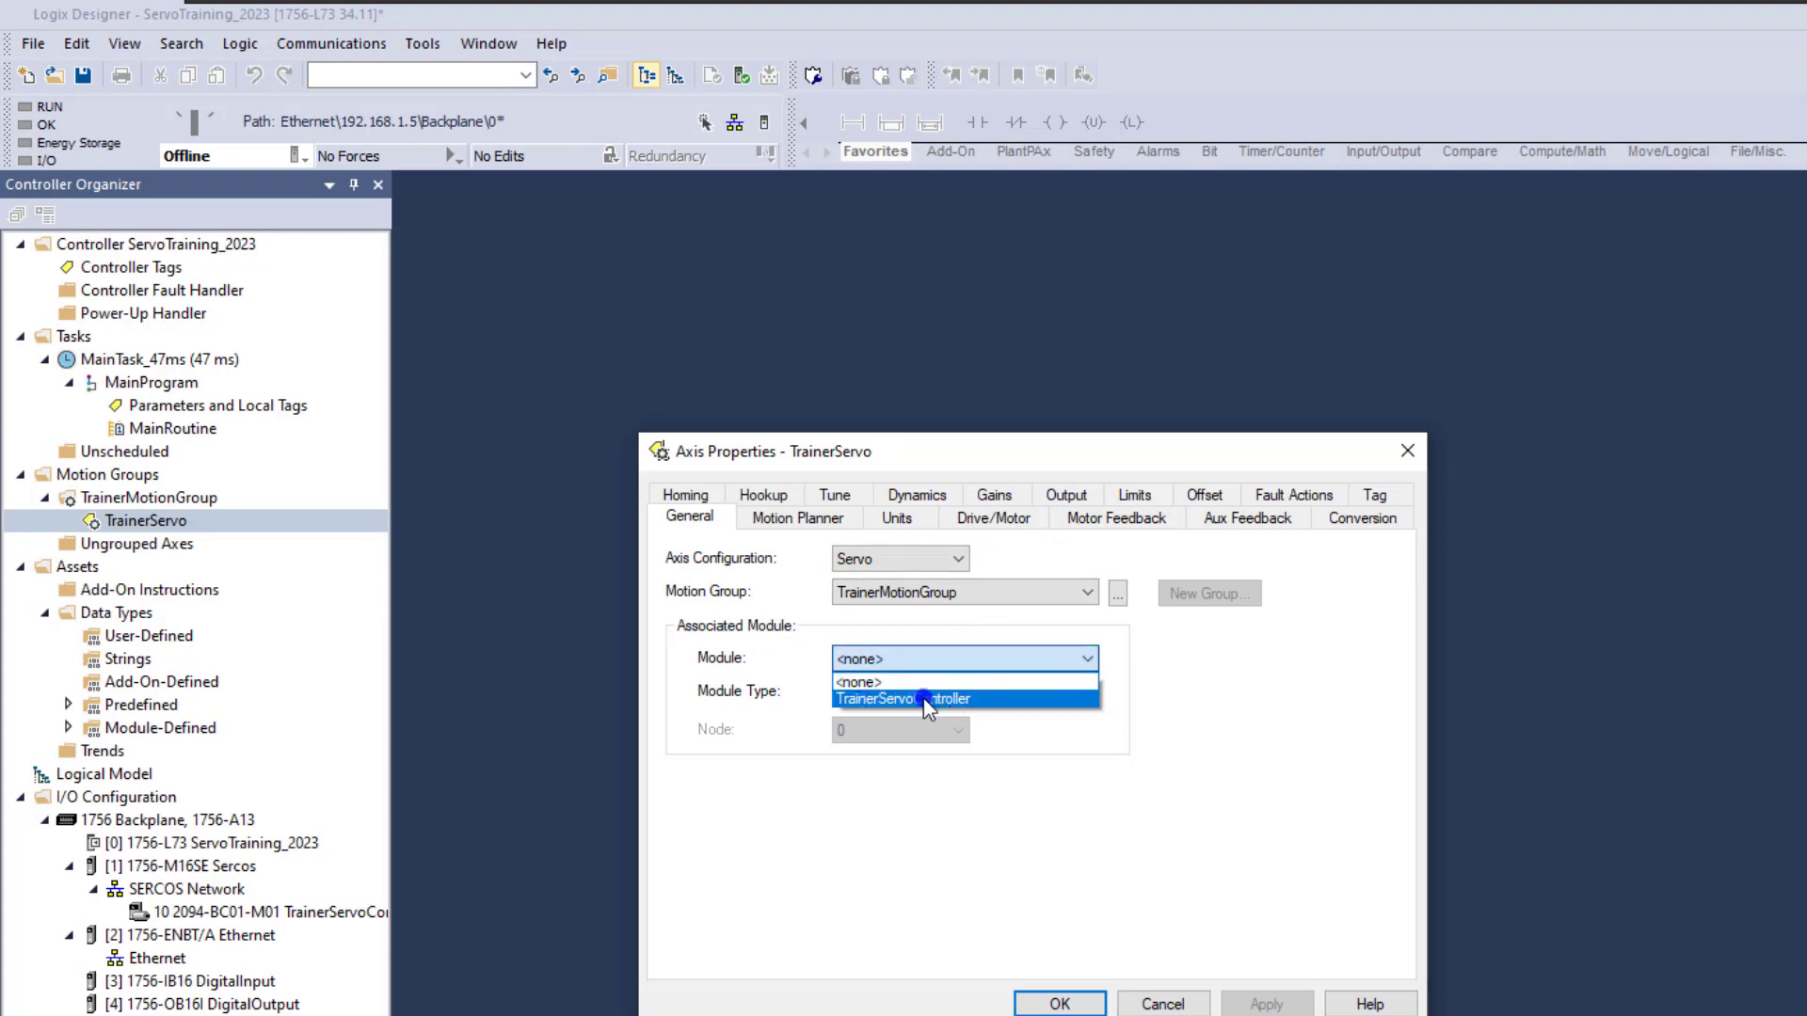
click(1166, 1005)
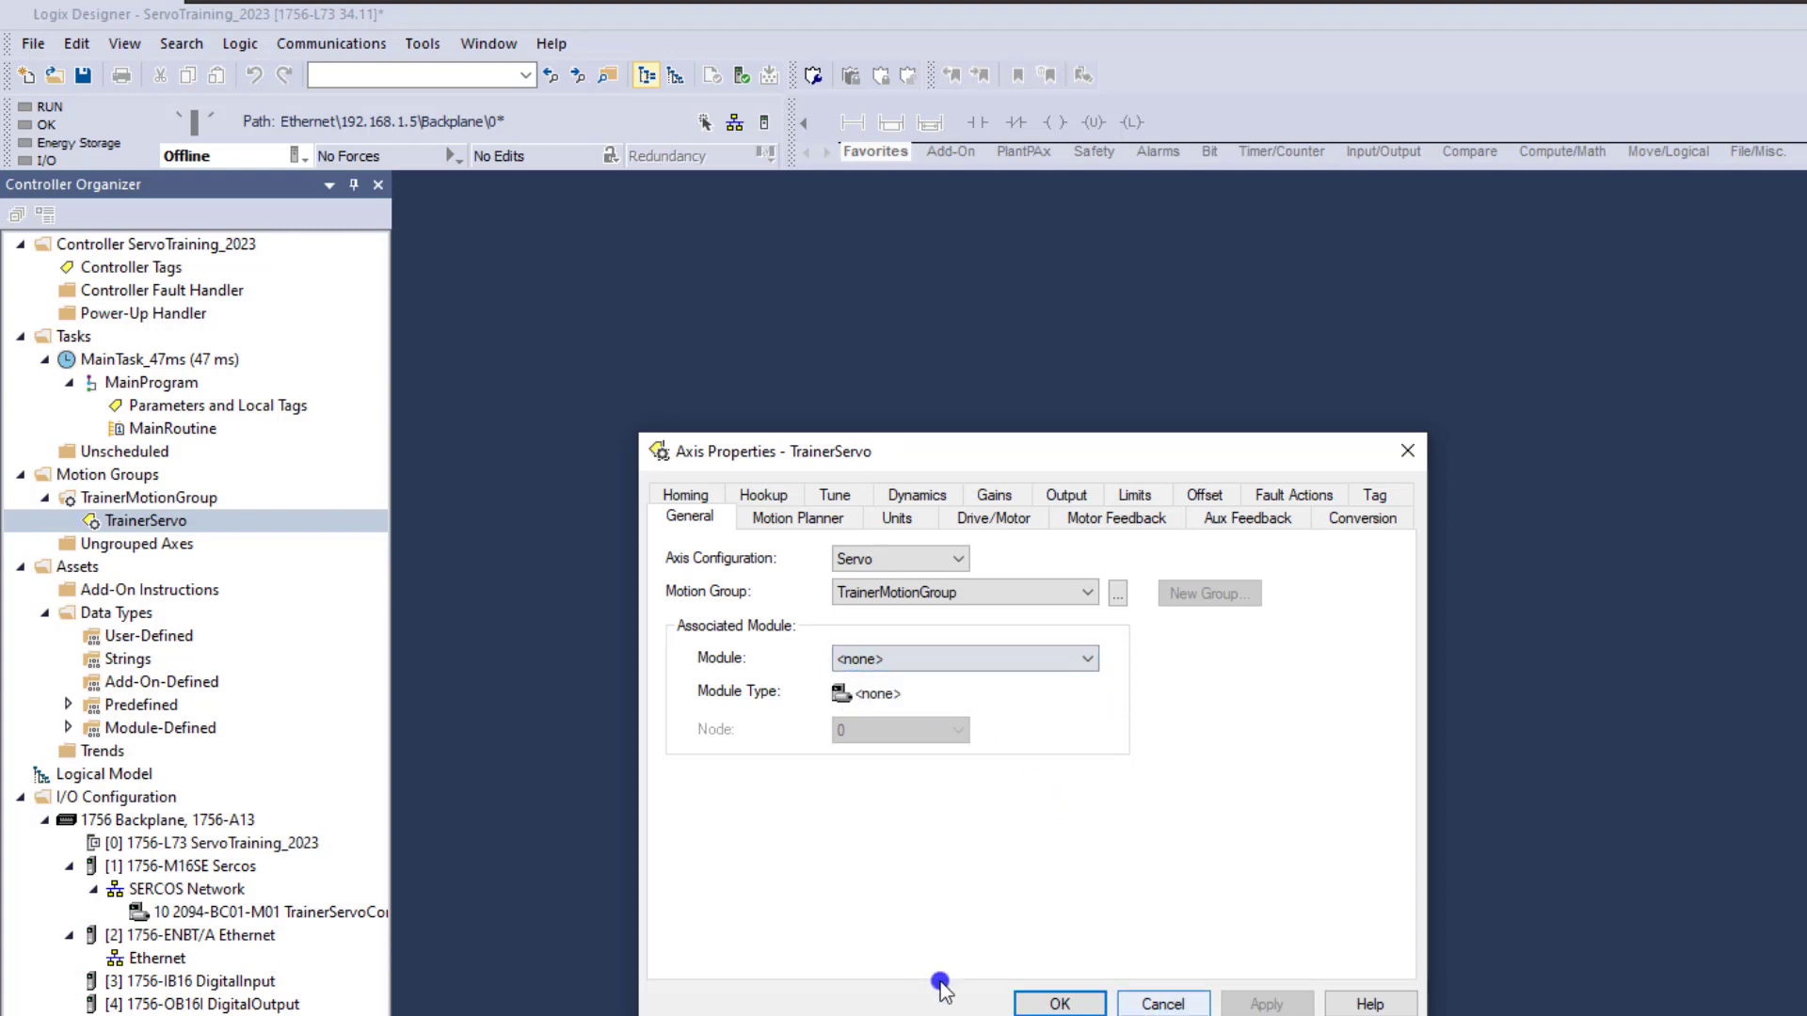
click(1181, 1005)
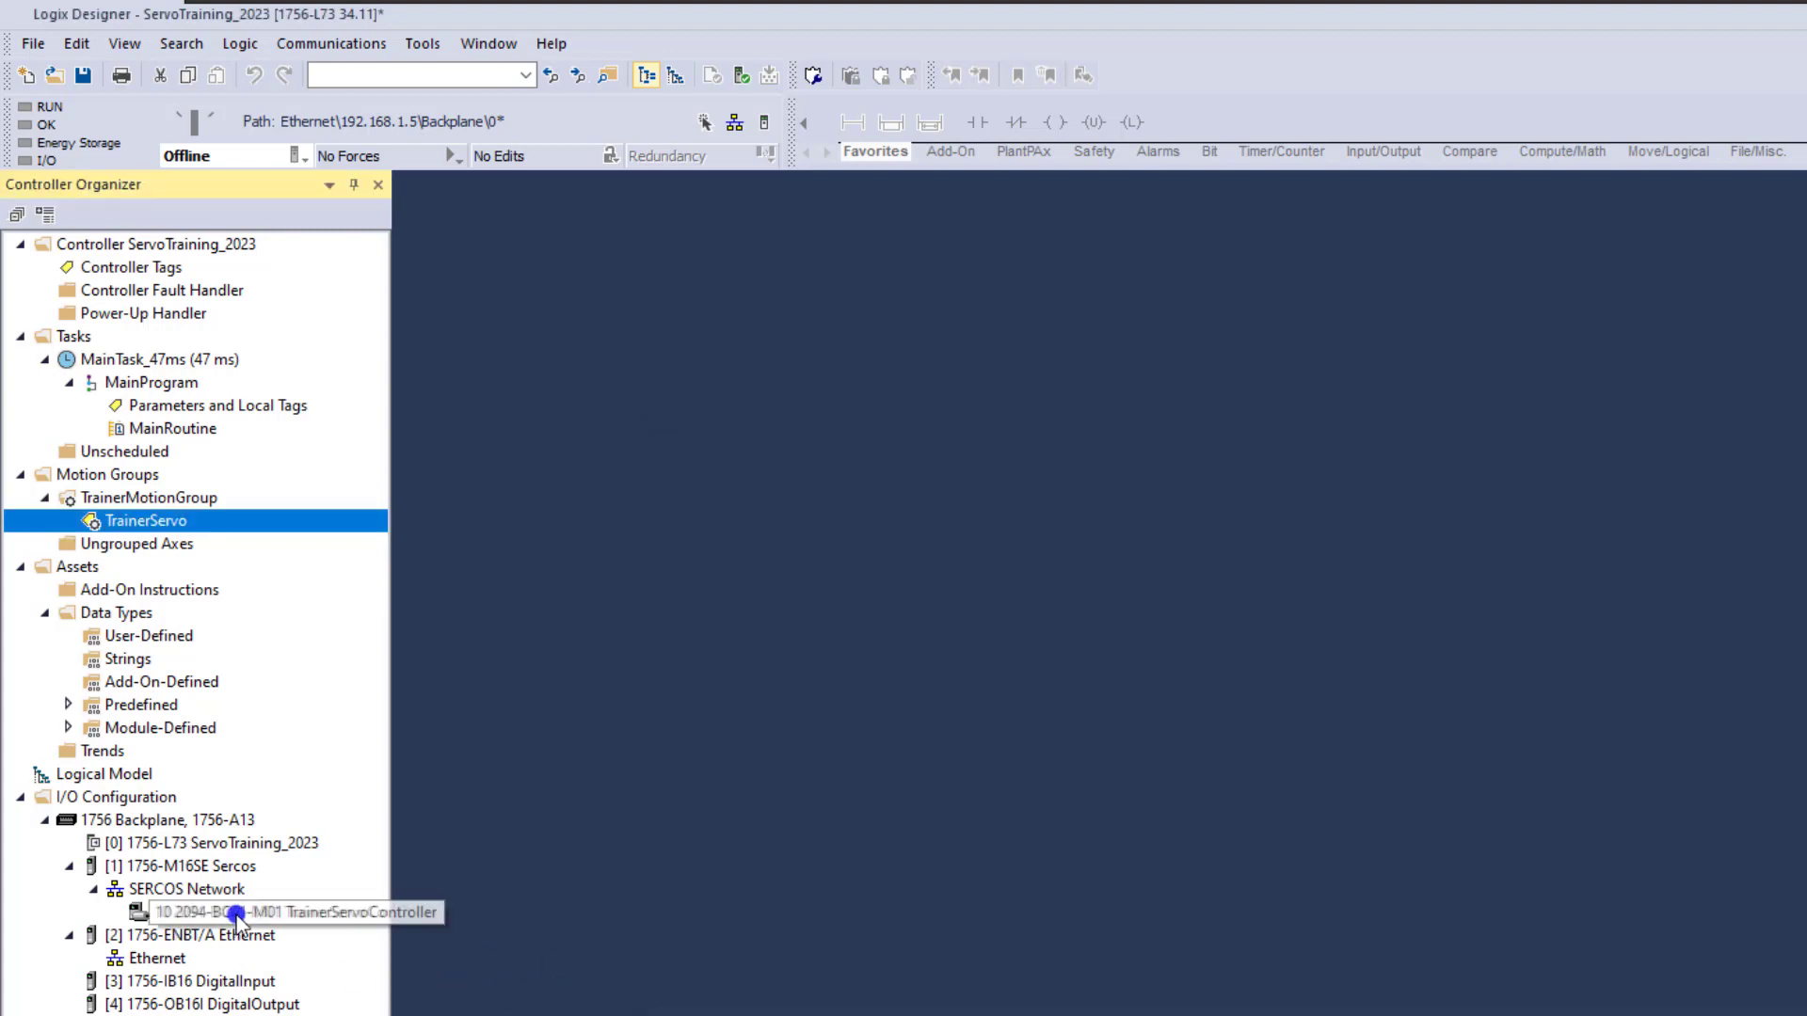
Check which axes can be associated with node 10 of the TrainerServoController drive, then cancel without assigning one
double_click(235, 911)
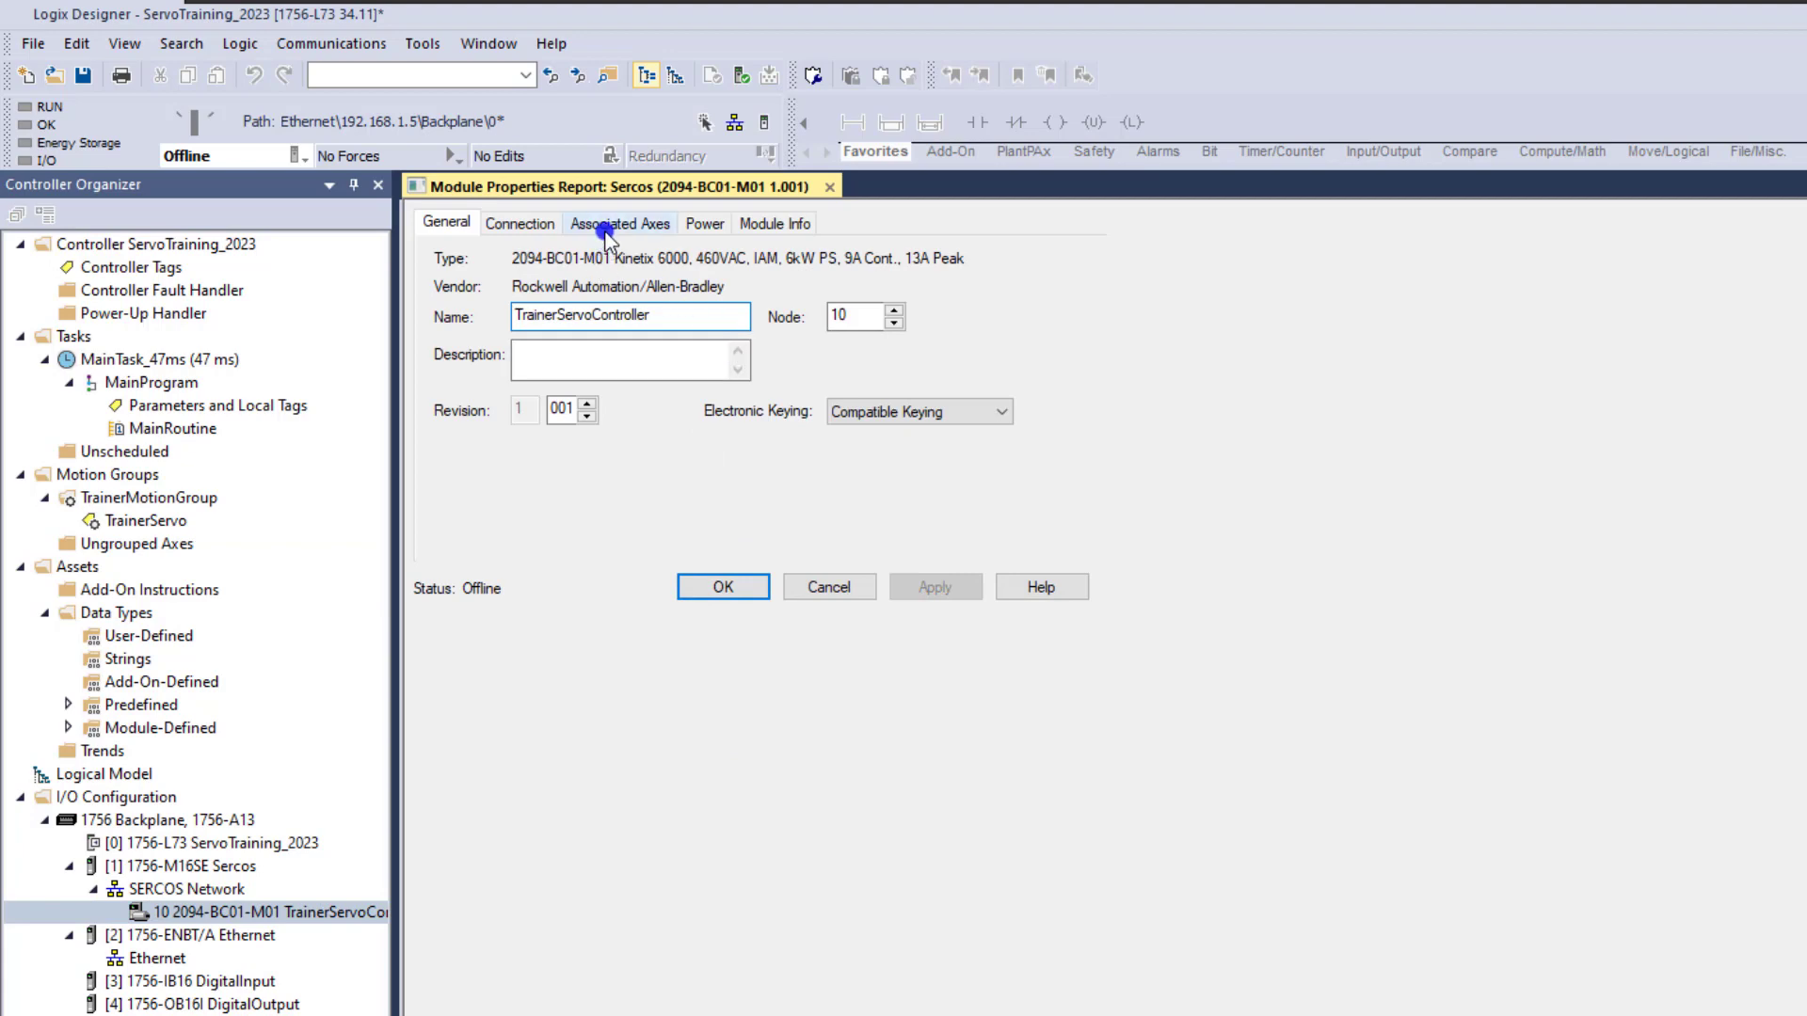
click(612, 223)
click(731, 274)
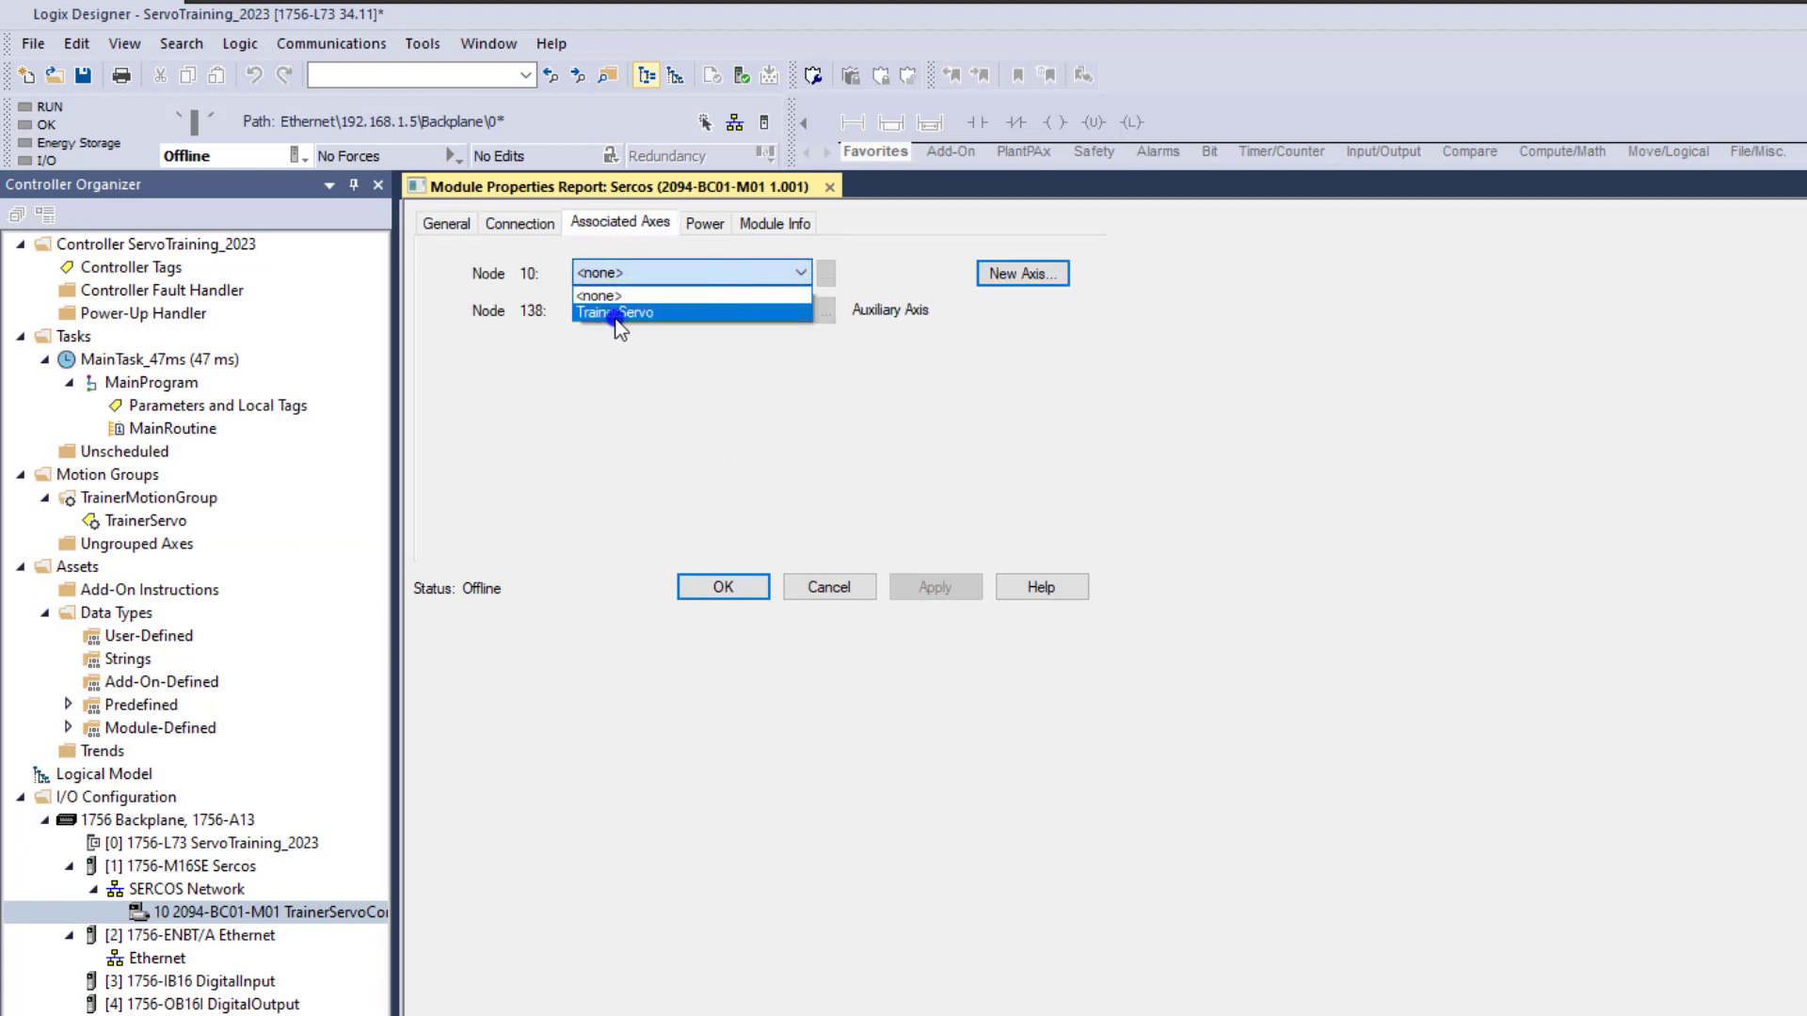
click(825, 589)
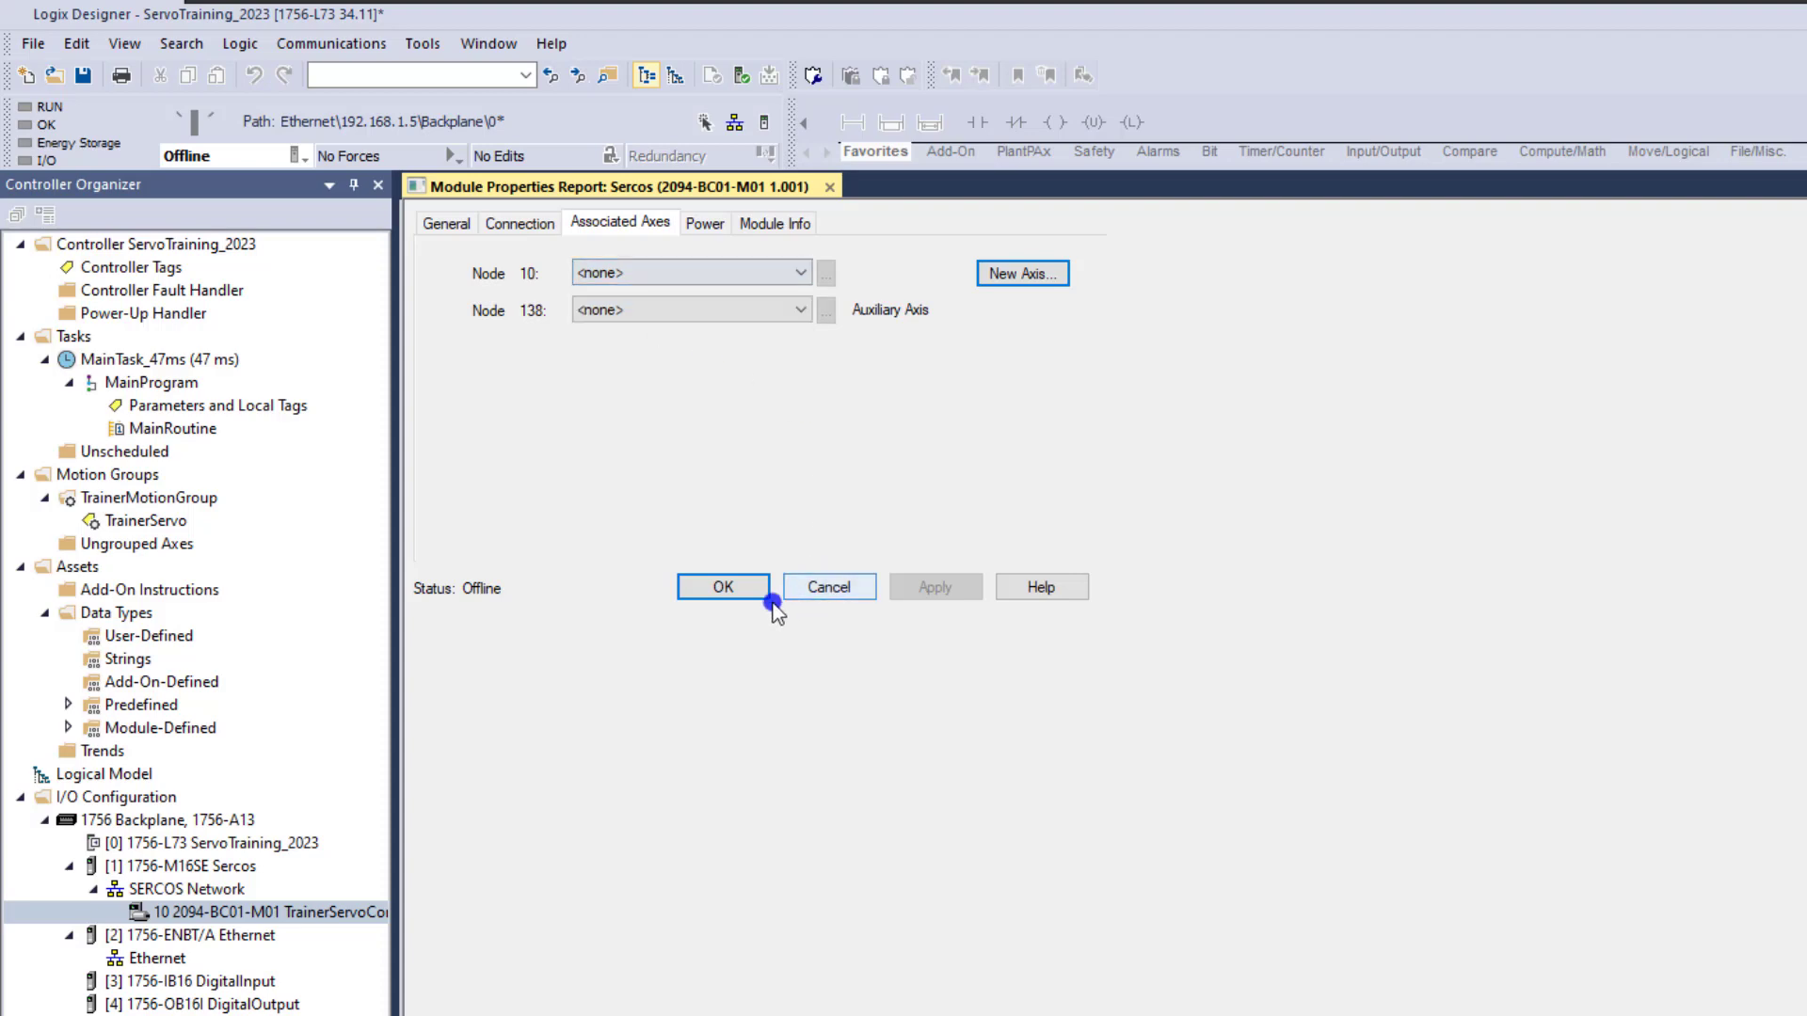
click(823, 589)
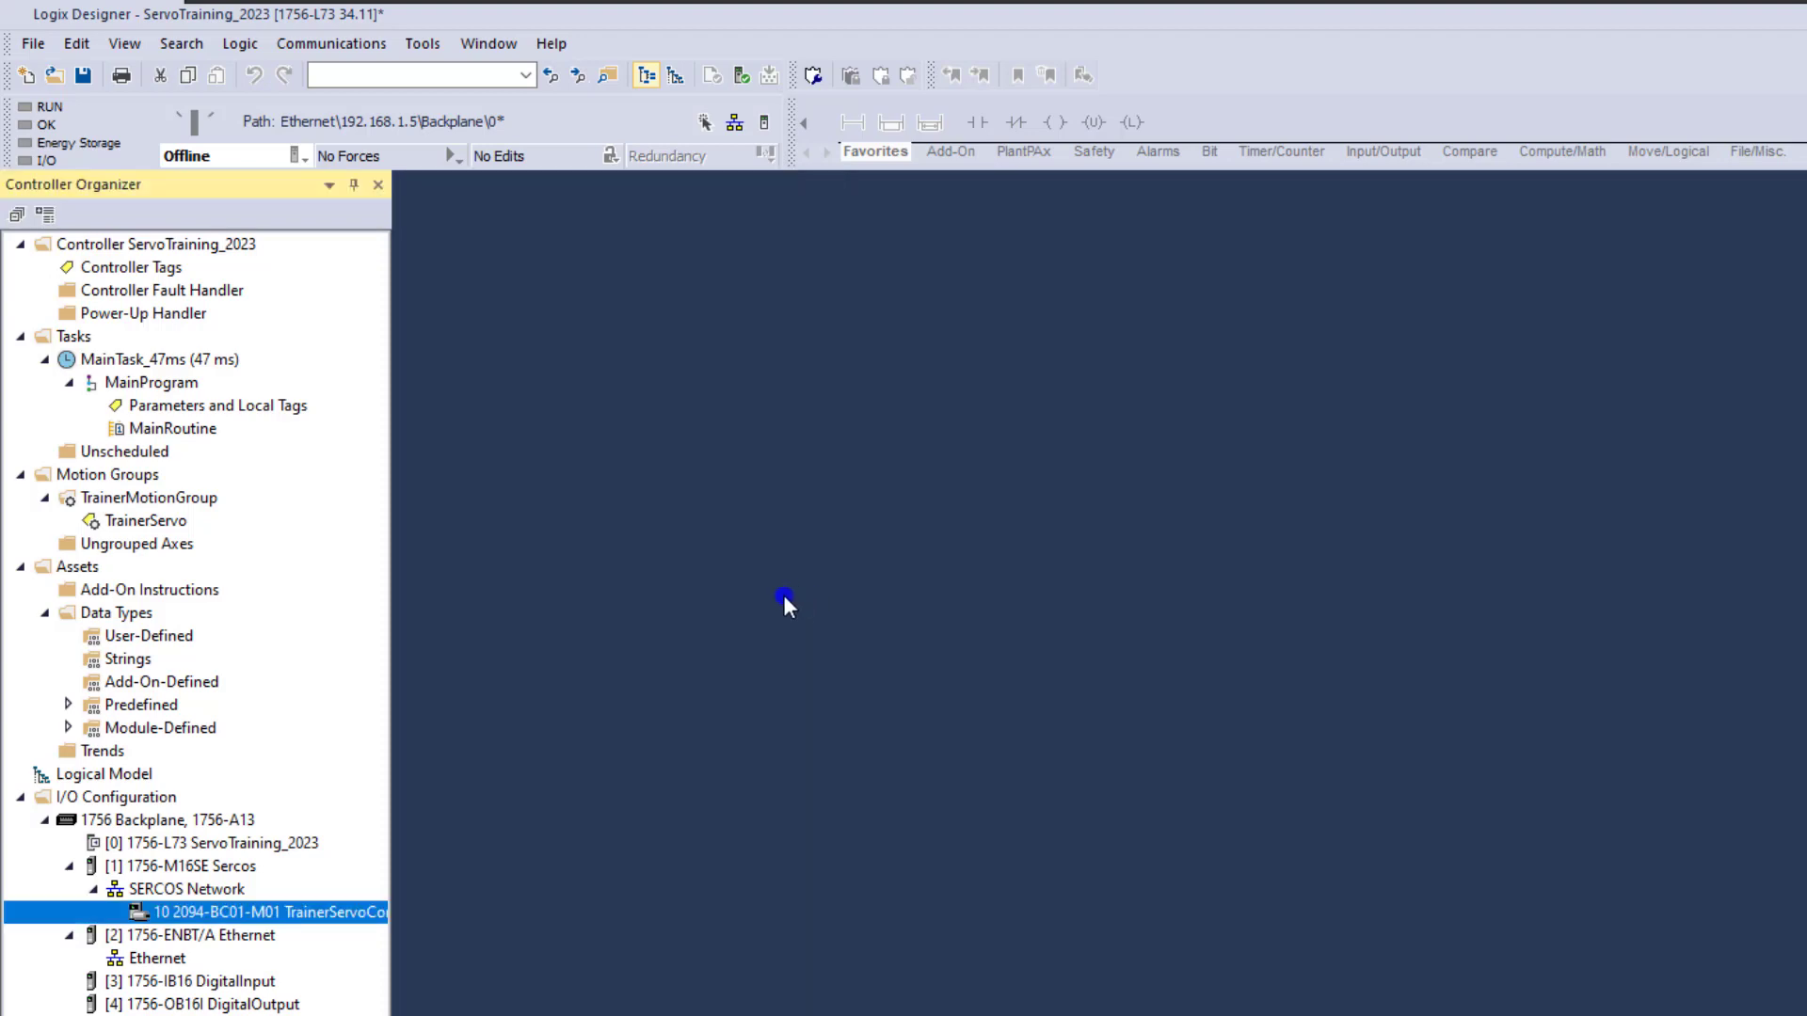
Associate the TrainerServo axis with the TrainerServoController module and apply the change
double_click(162, 520)
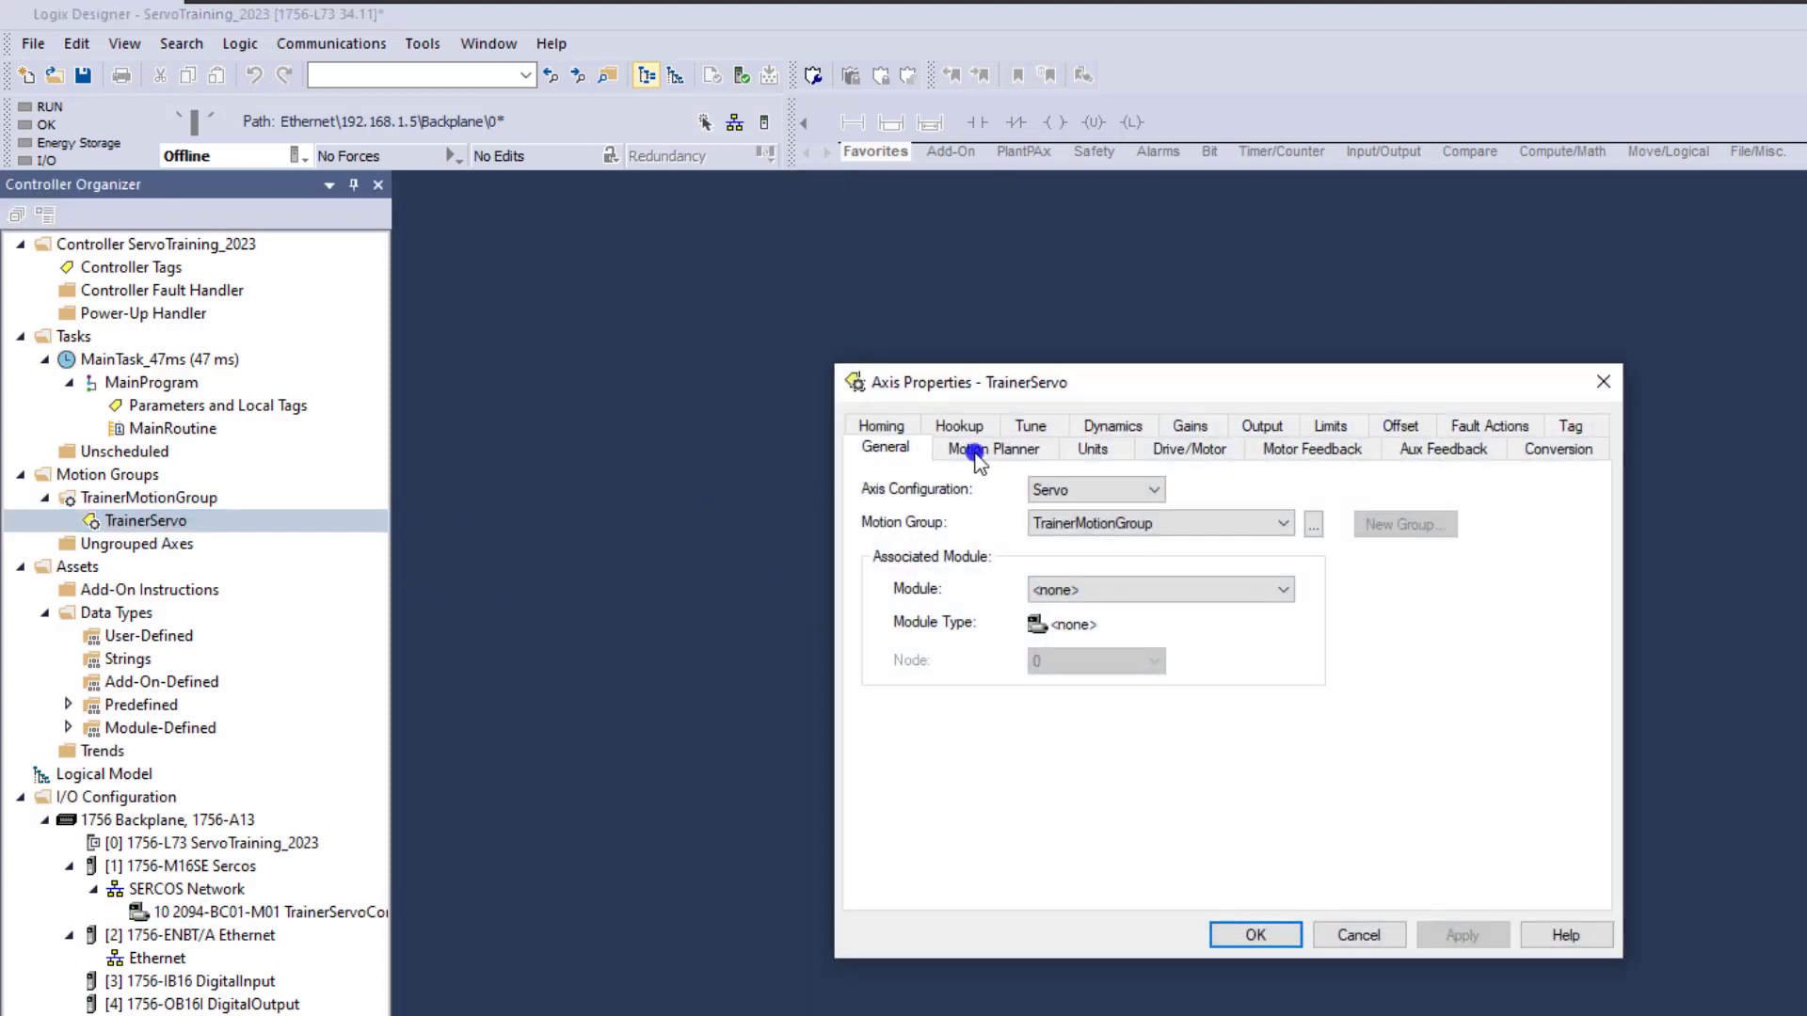
click(1140, 589)
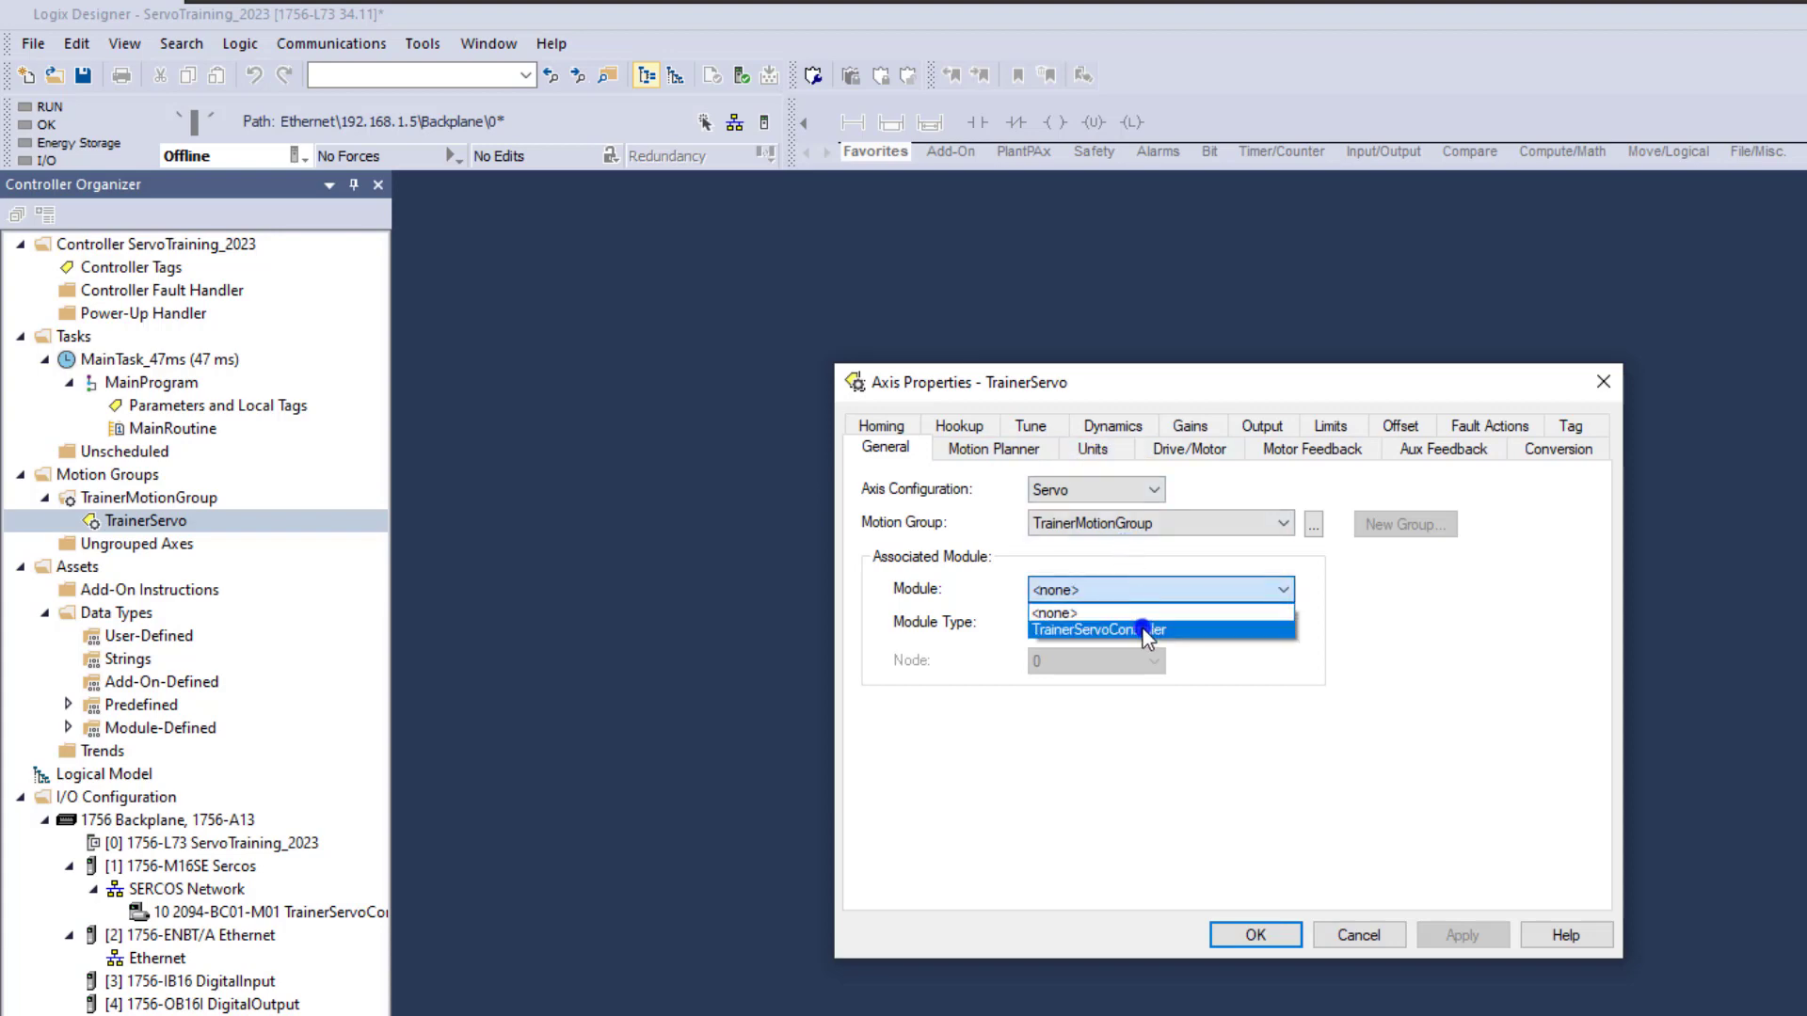
click(1150, 634)
click(1462, 935)
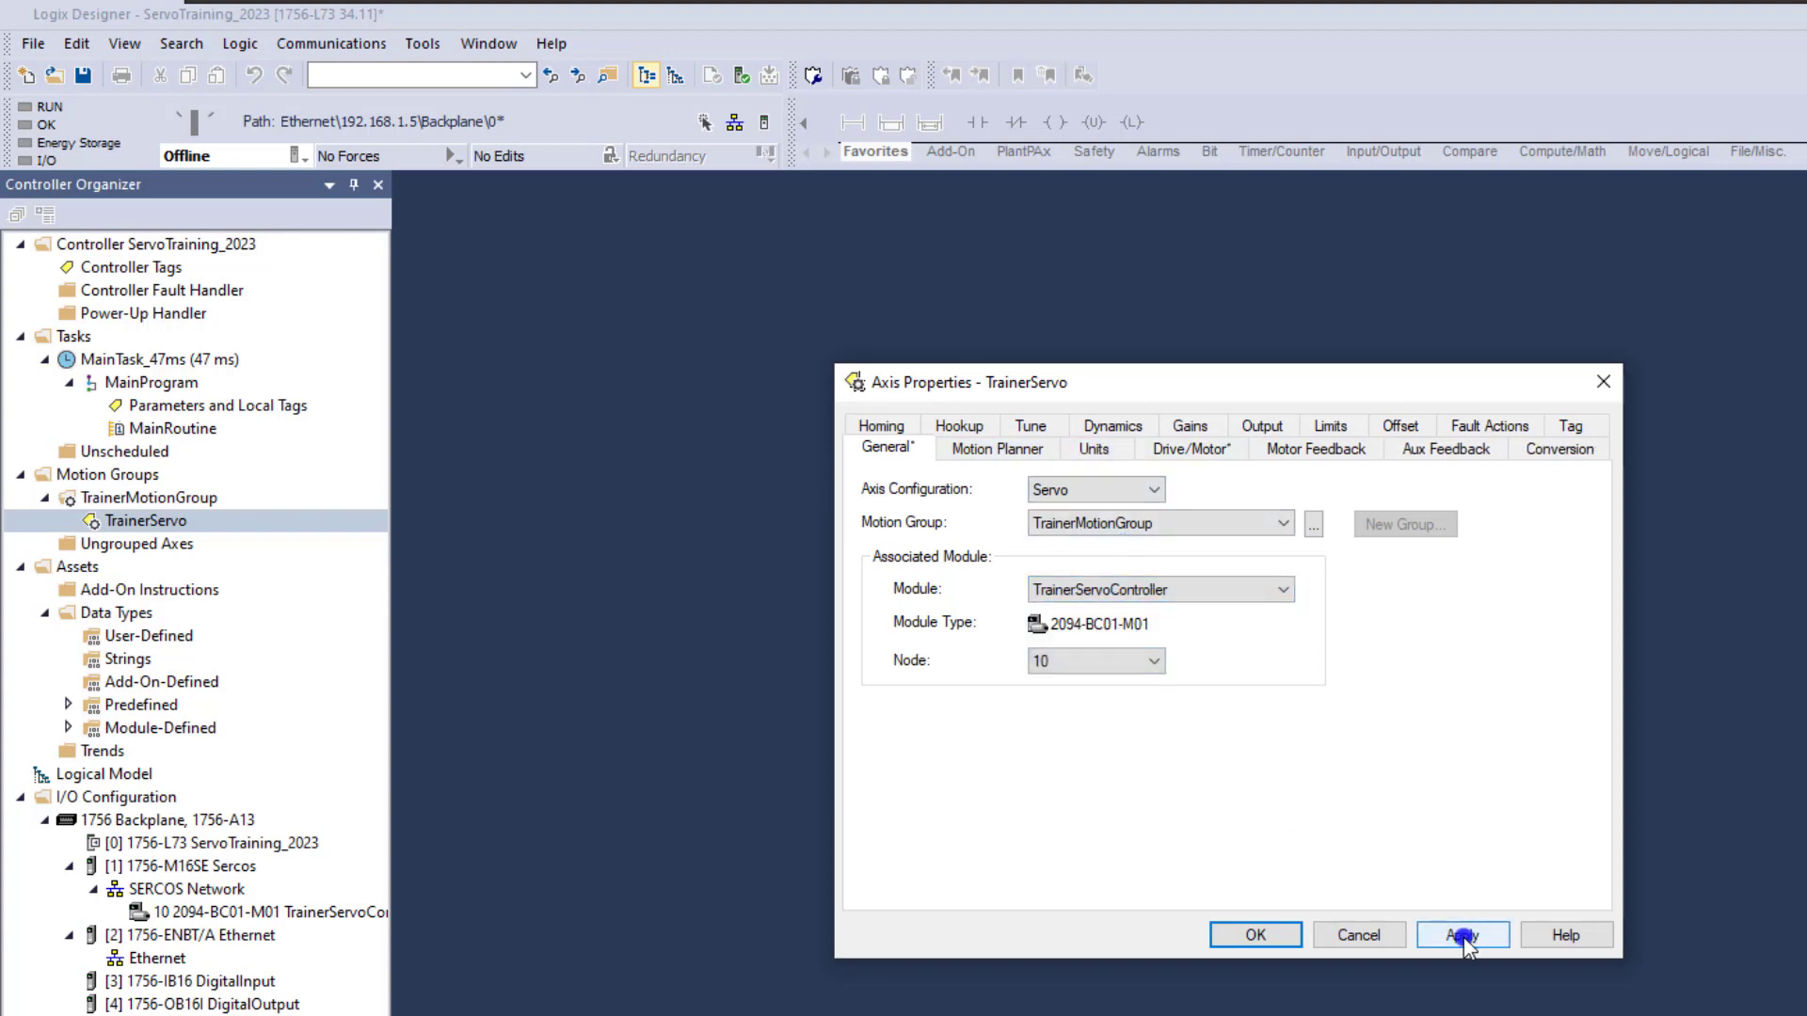
Verify the axis associated with node 10 in the TrainerServoController drive's properties, then close them
double_click(226, 910)
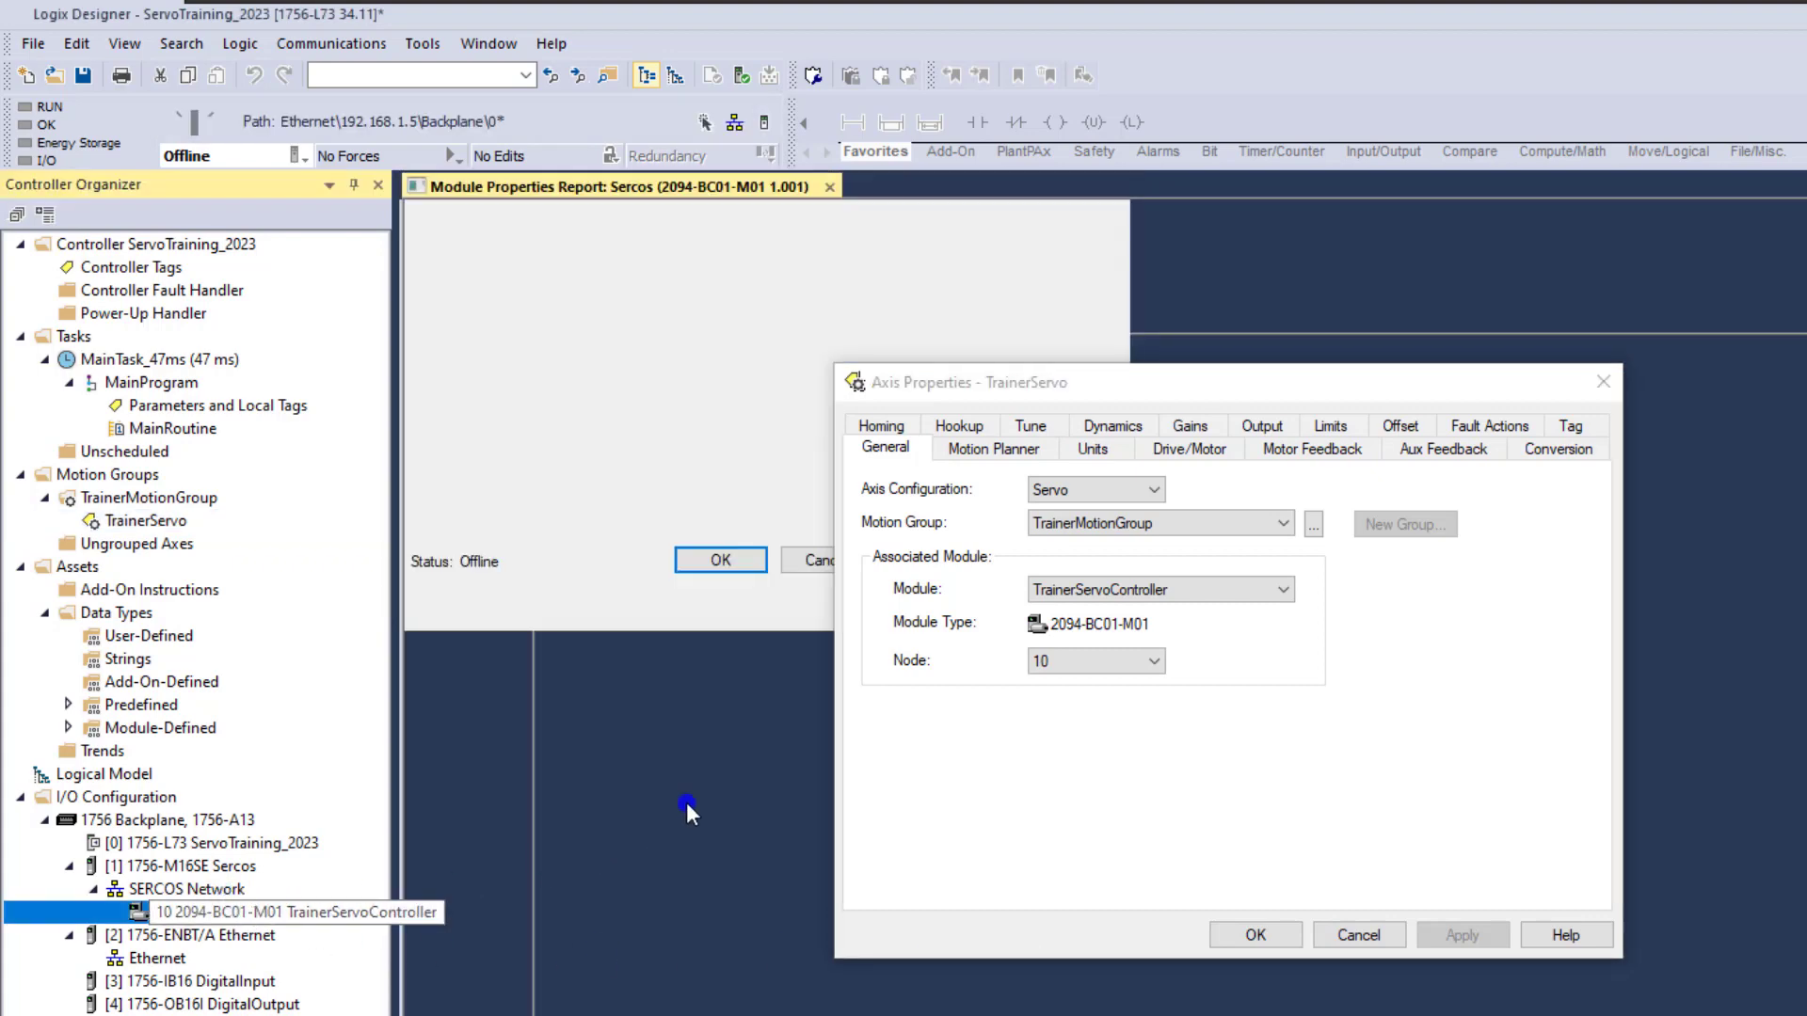
click(622, 223)
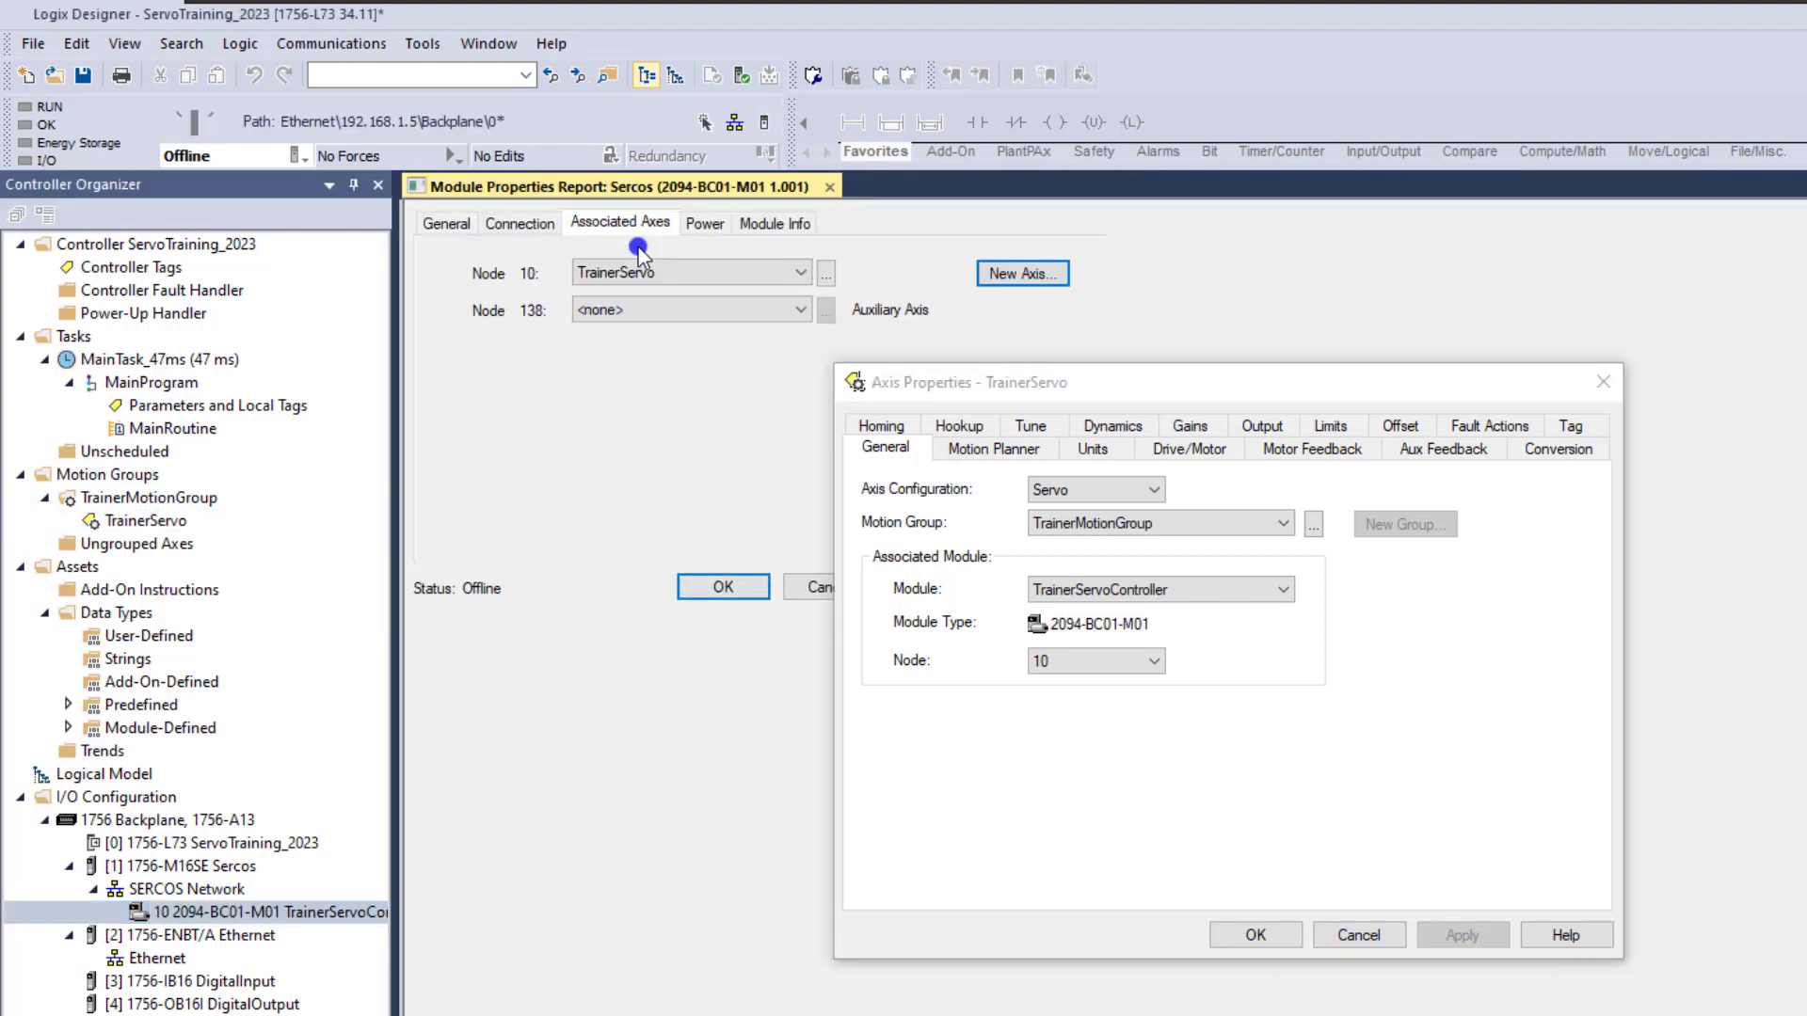
click(734, 585)
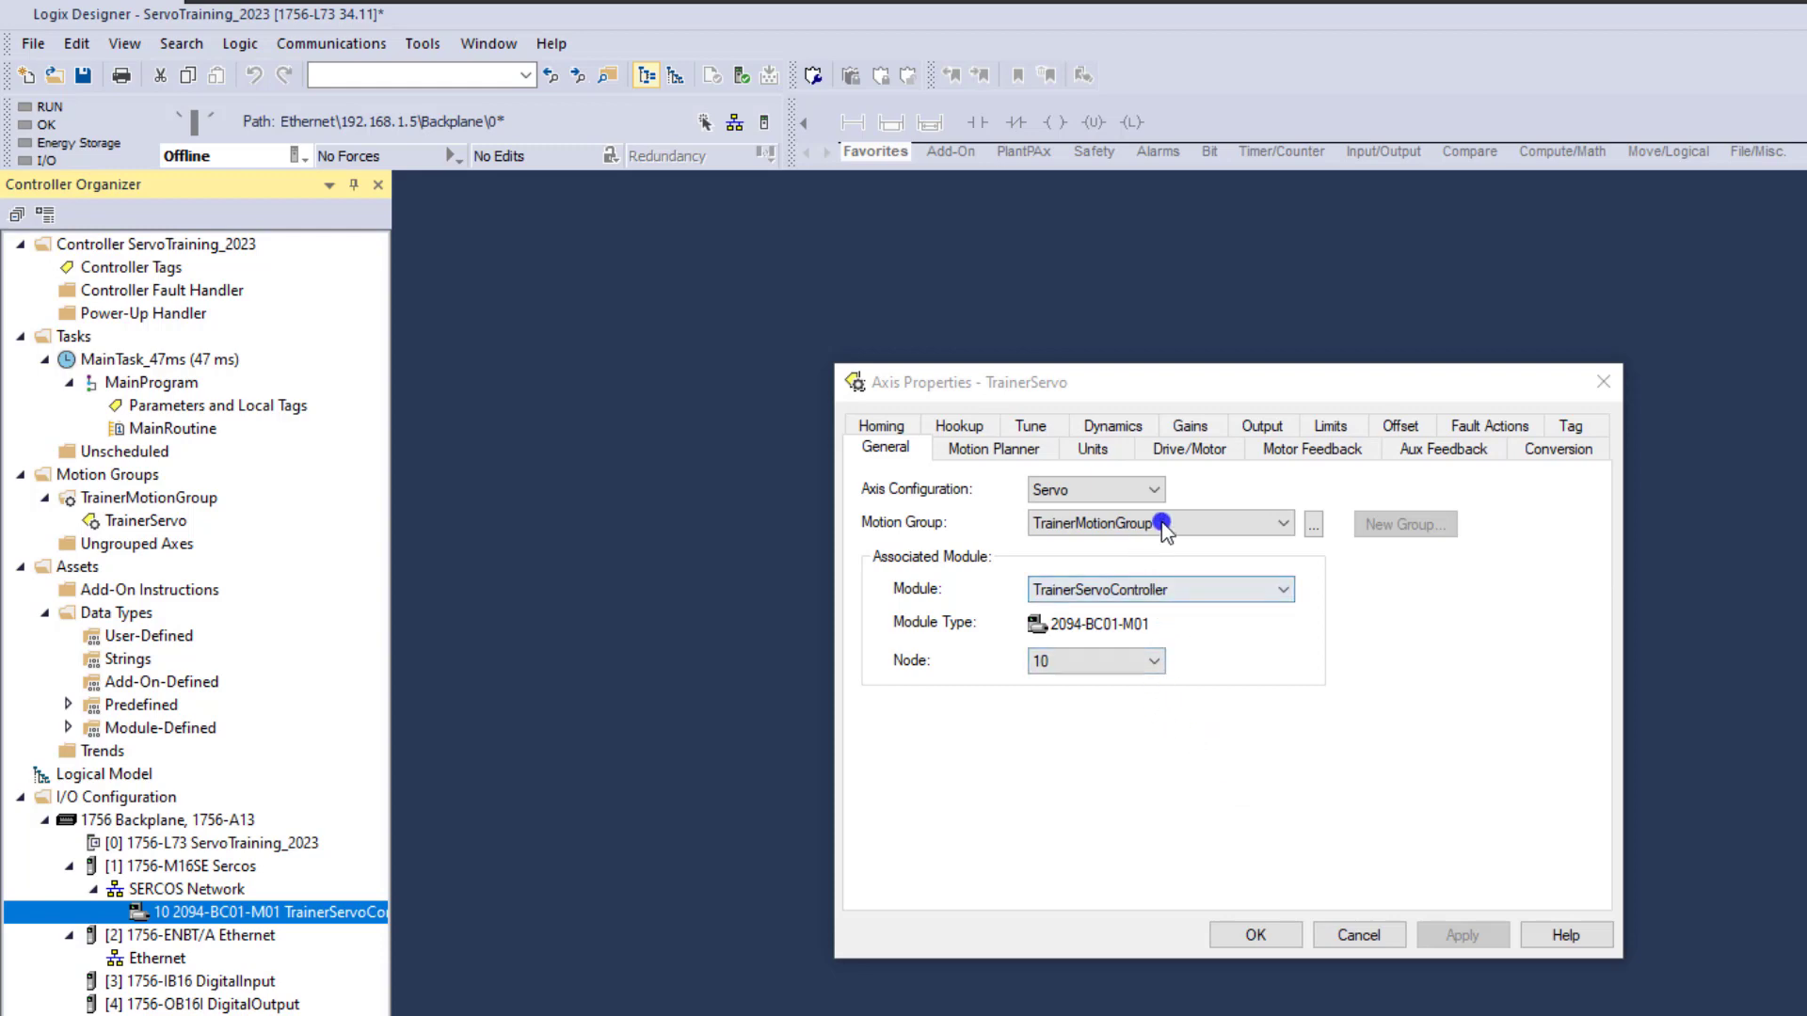
Inspect the amplifier catalog number choices in the TrainerServo axis's drive and motor settings
click(1190, 449)
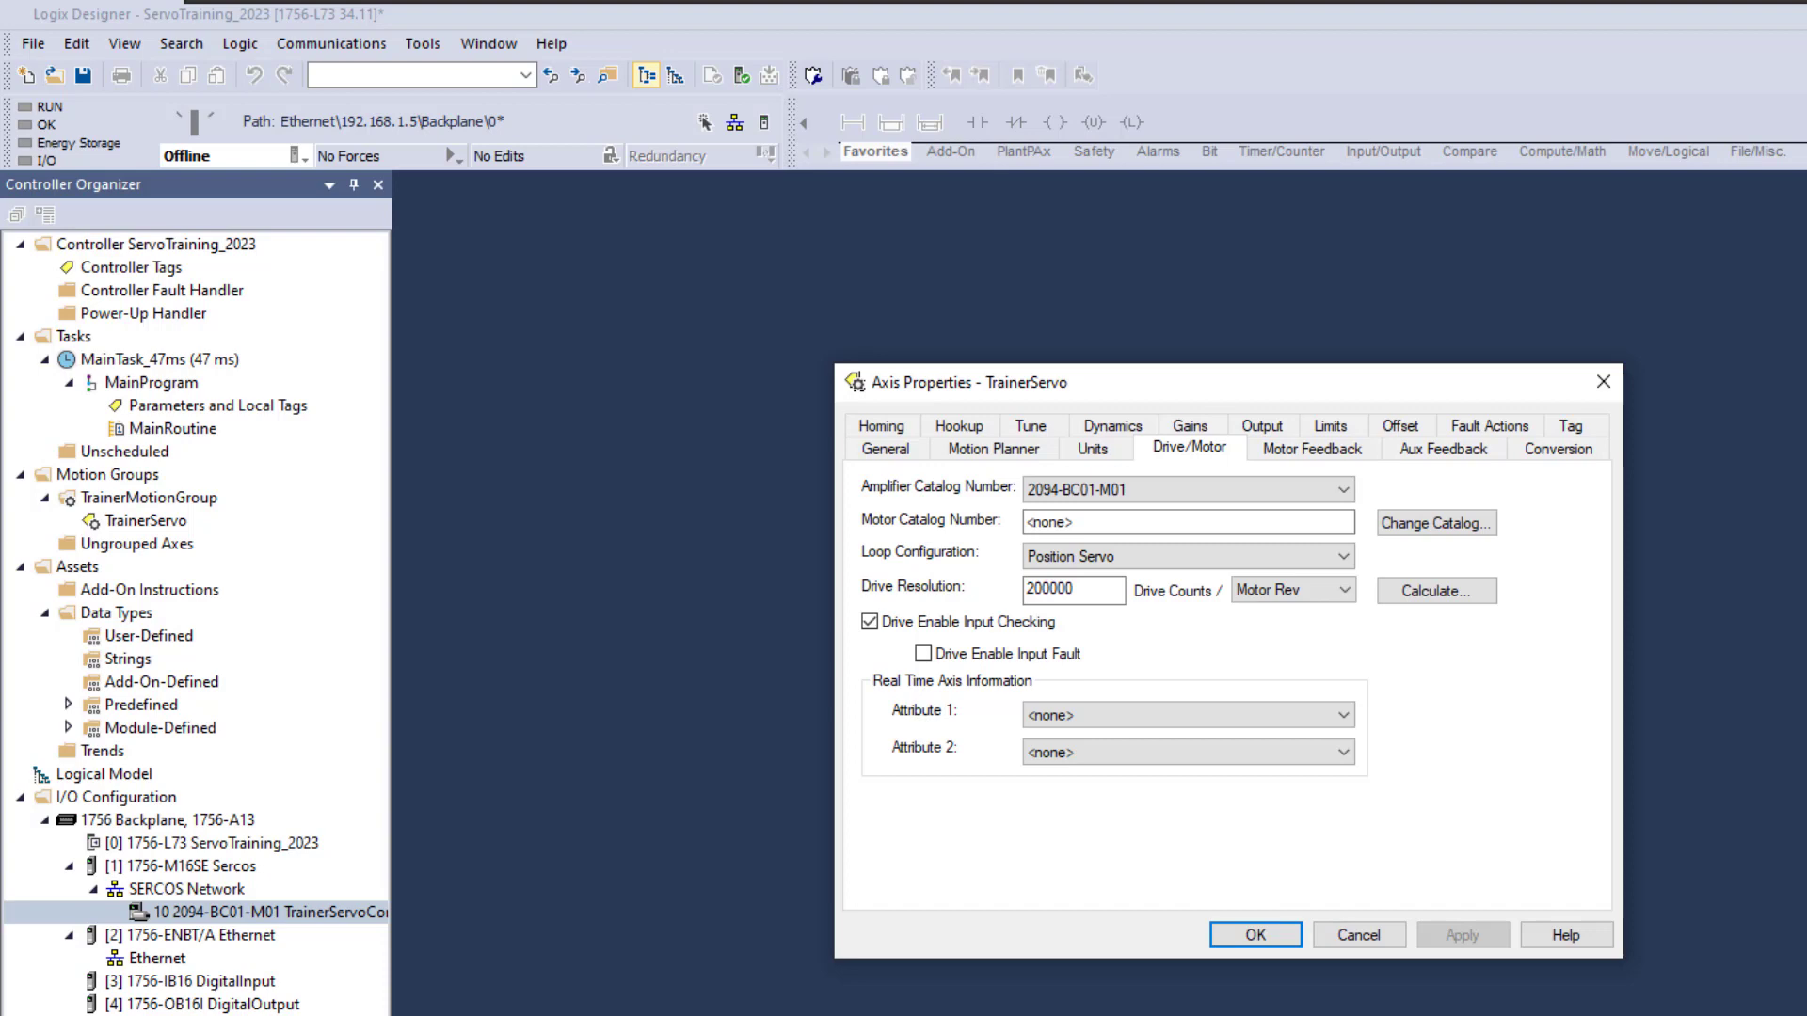
click(1339, 491)
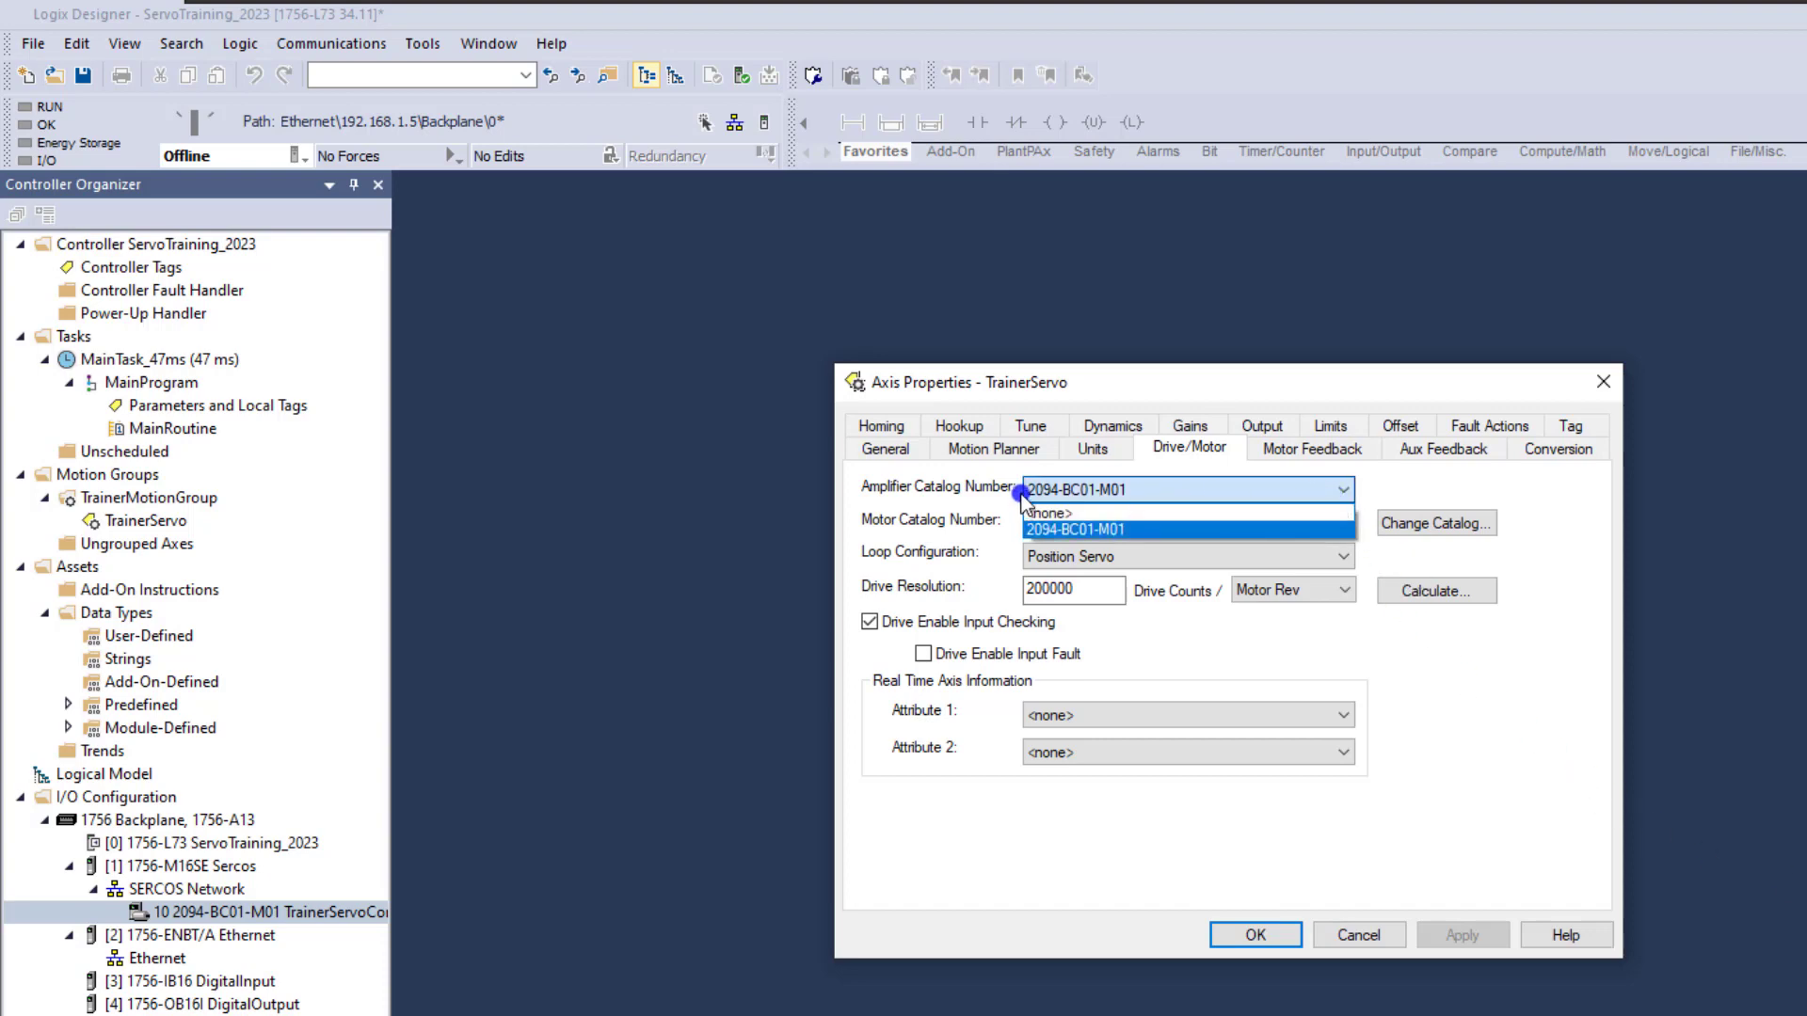
click(1410, 493)
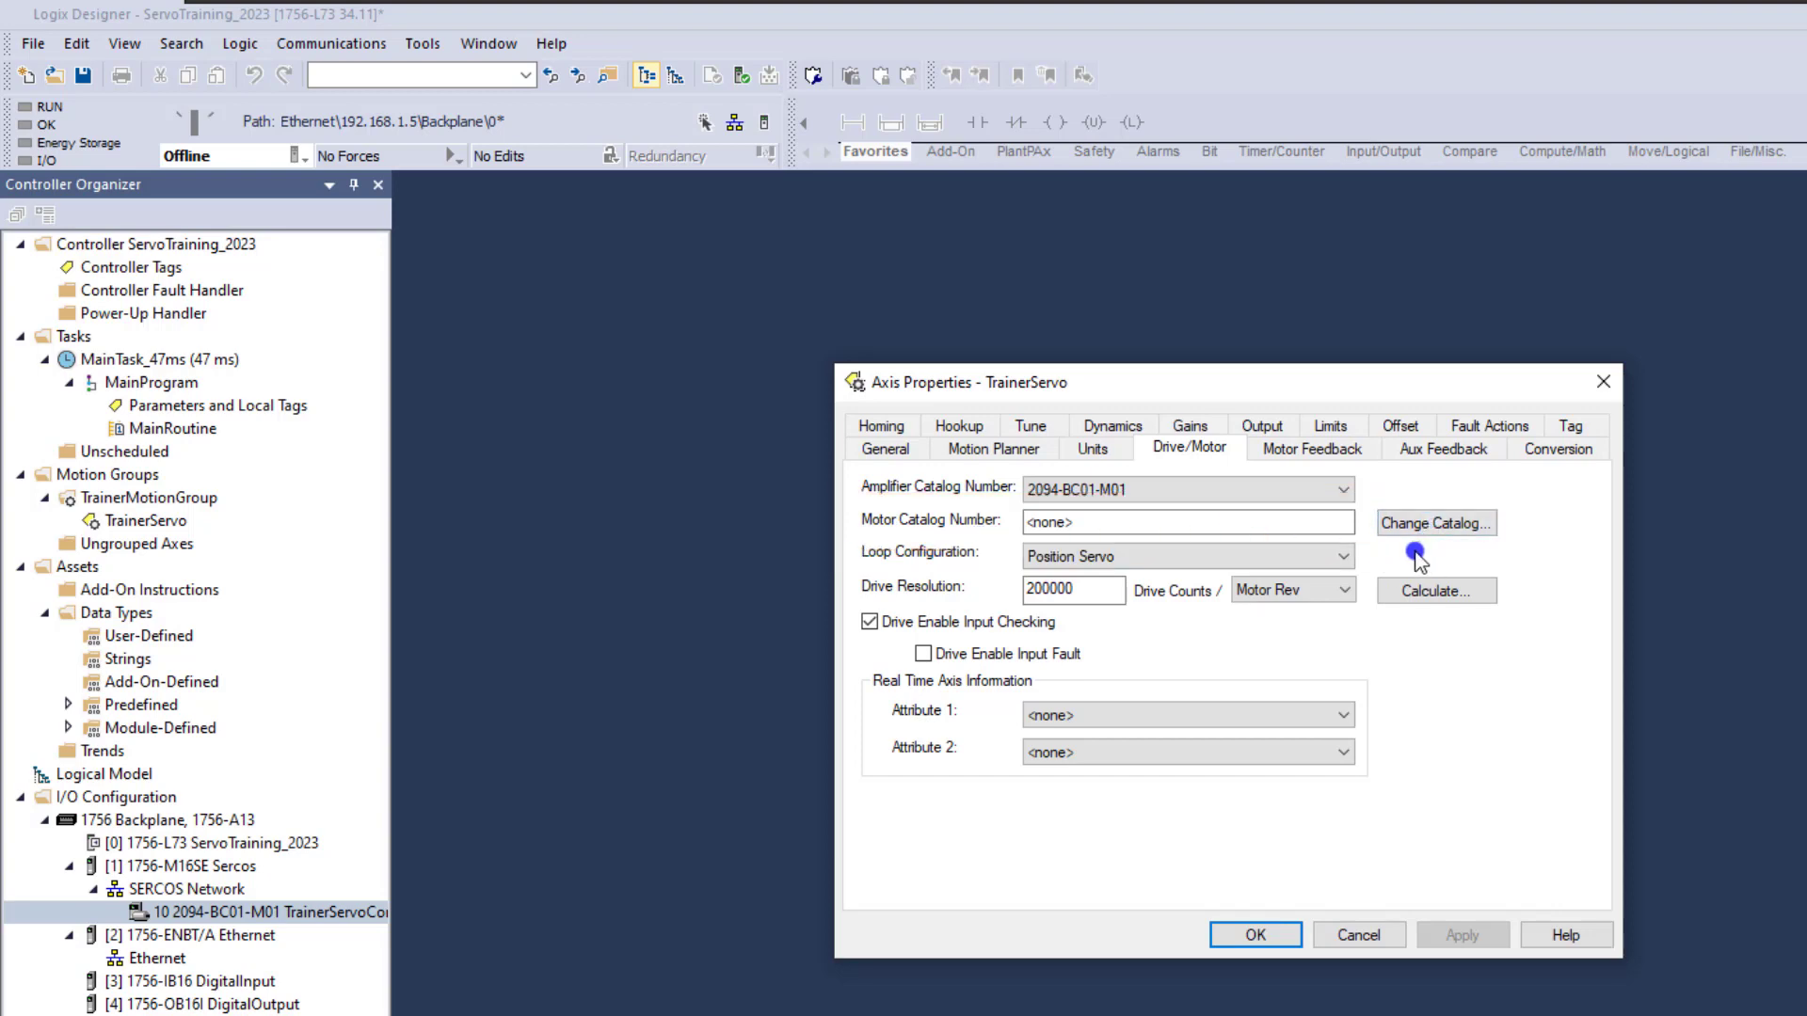
Set the TrainerServo axis's motor catalog number to MPL-B310P-M
click(1423, 522)
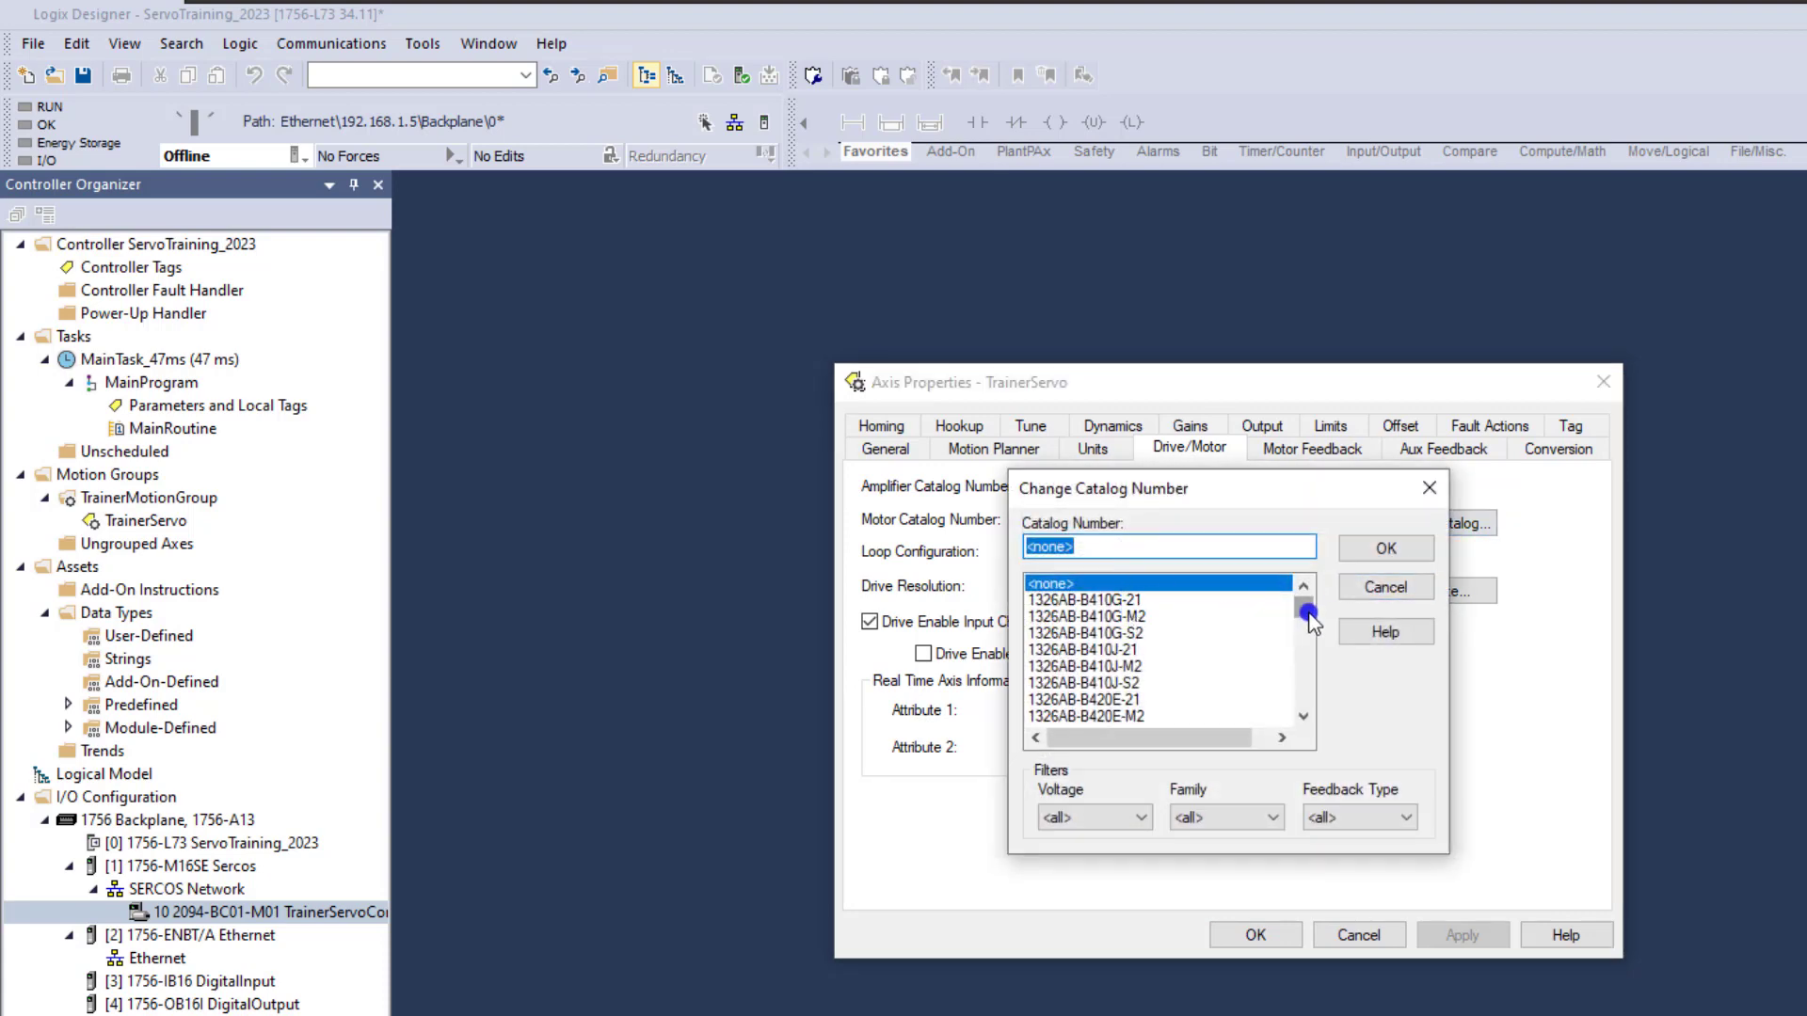
drag(1307, 613, 1307, 621)
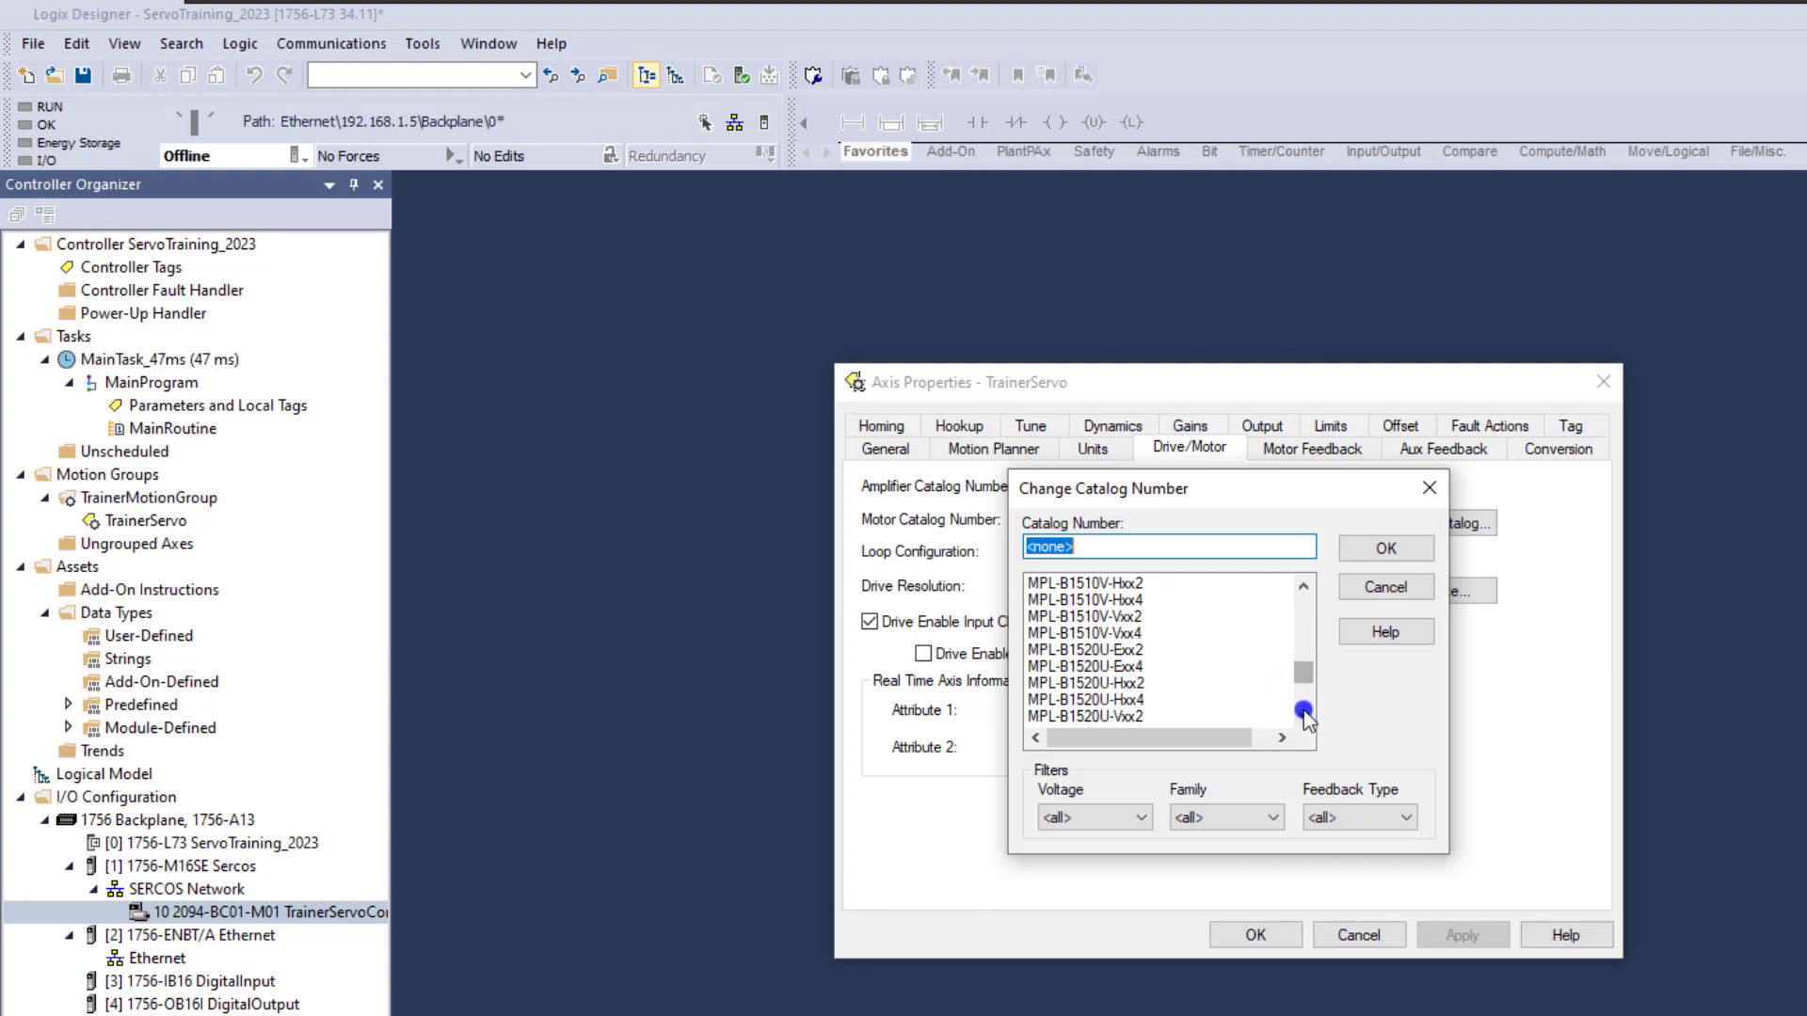
click(1303, 716)
click(1304, 717)
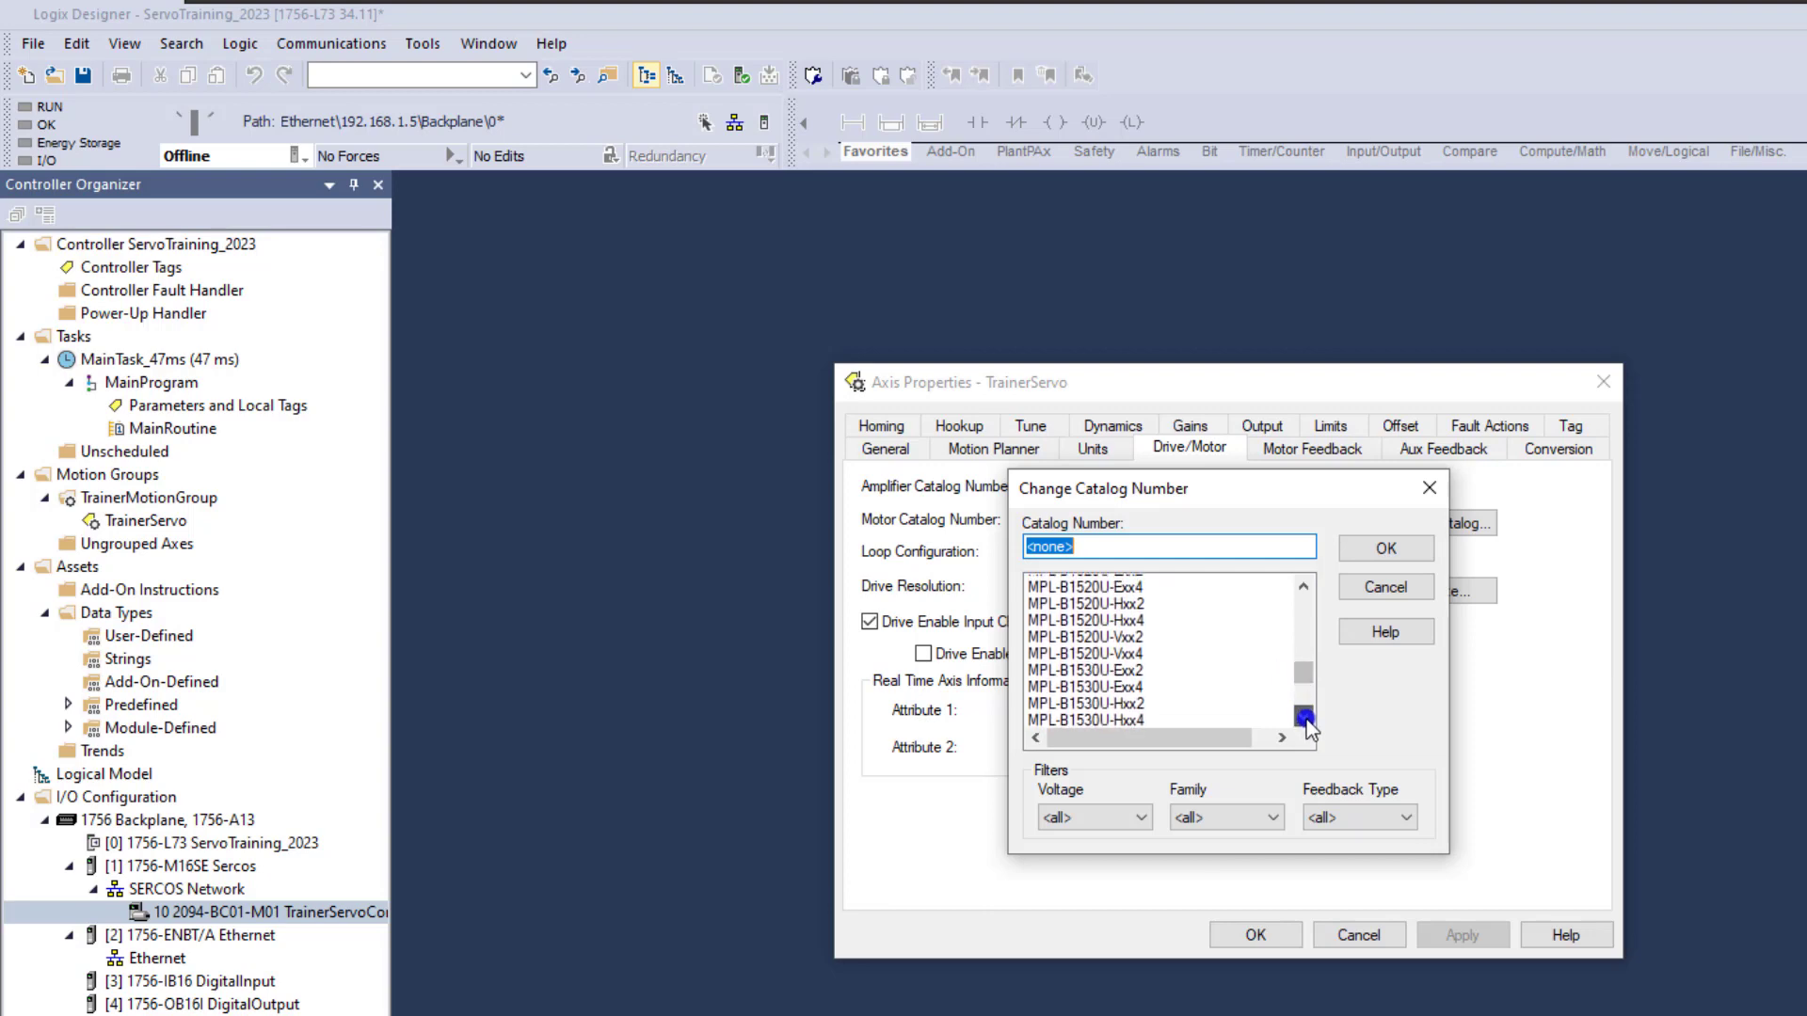
click(1304, 717)
click(1305, 718)
click(1306, 718)
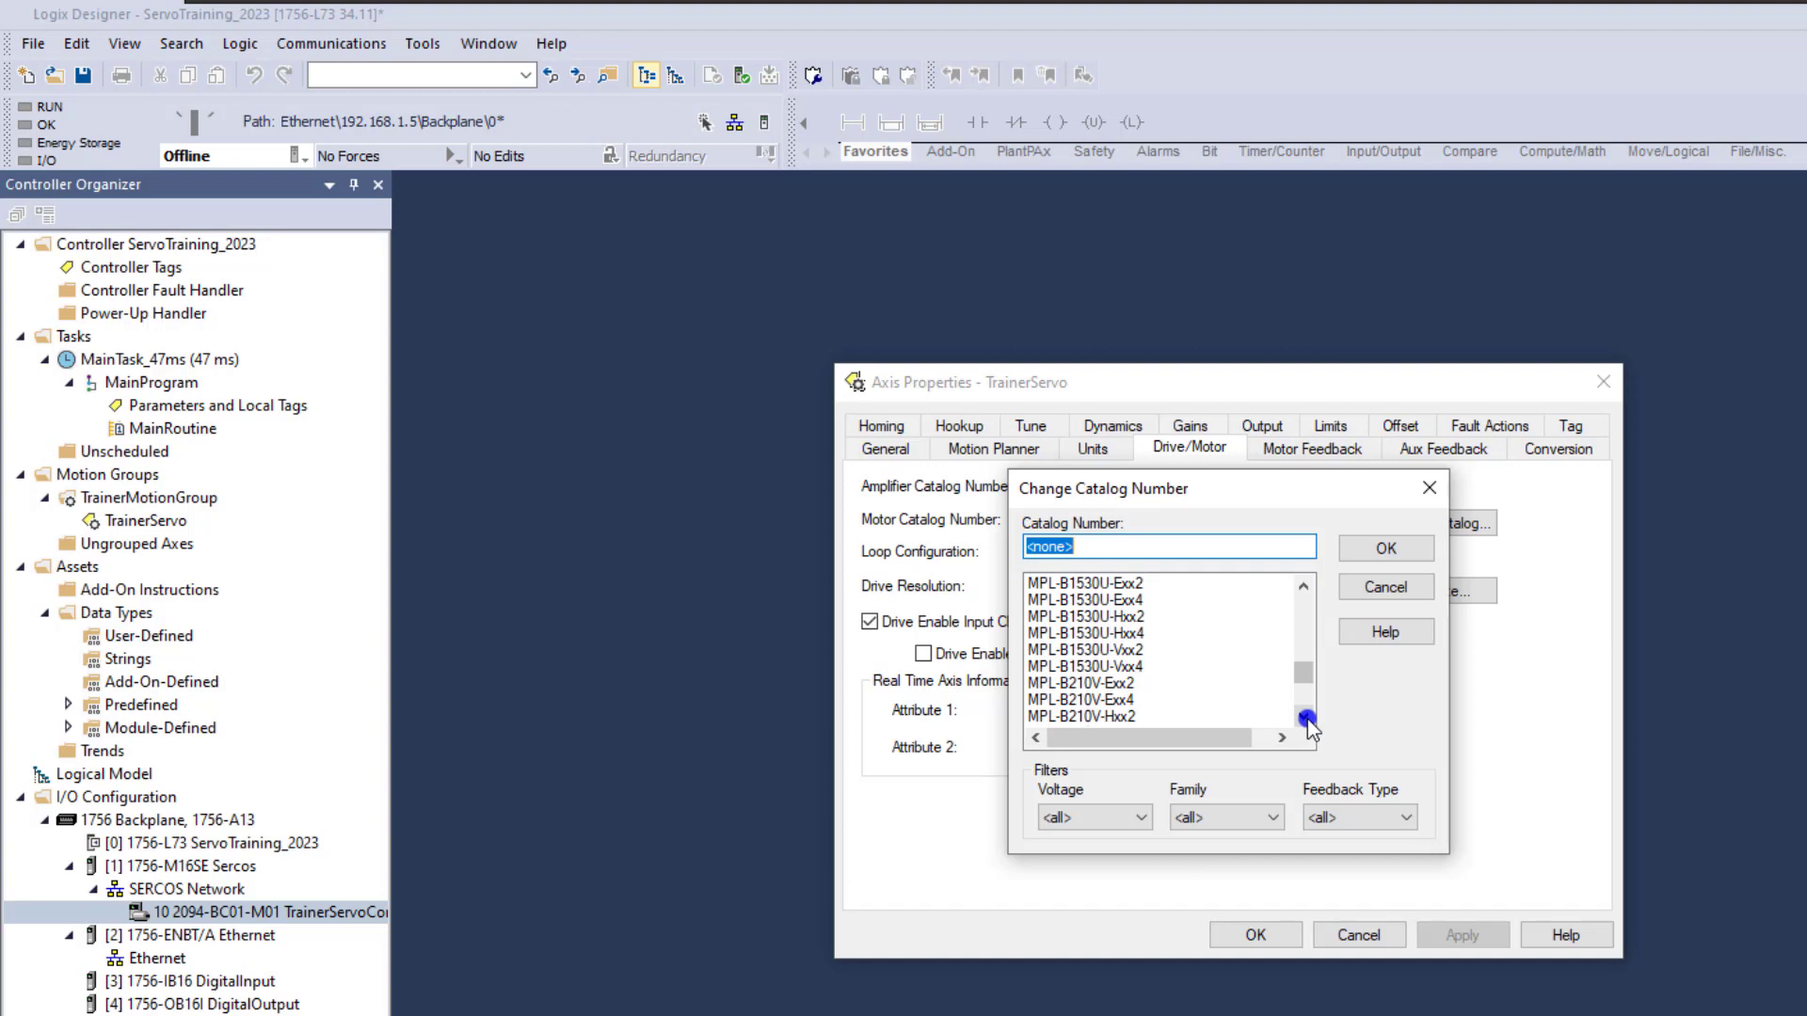
click(1307, 718)
click(1306, 718)
click(1306, 718)
click(1306, 718)
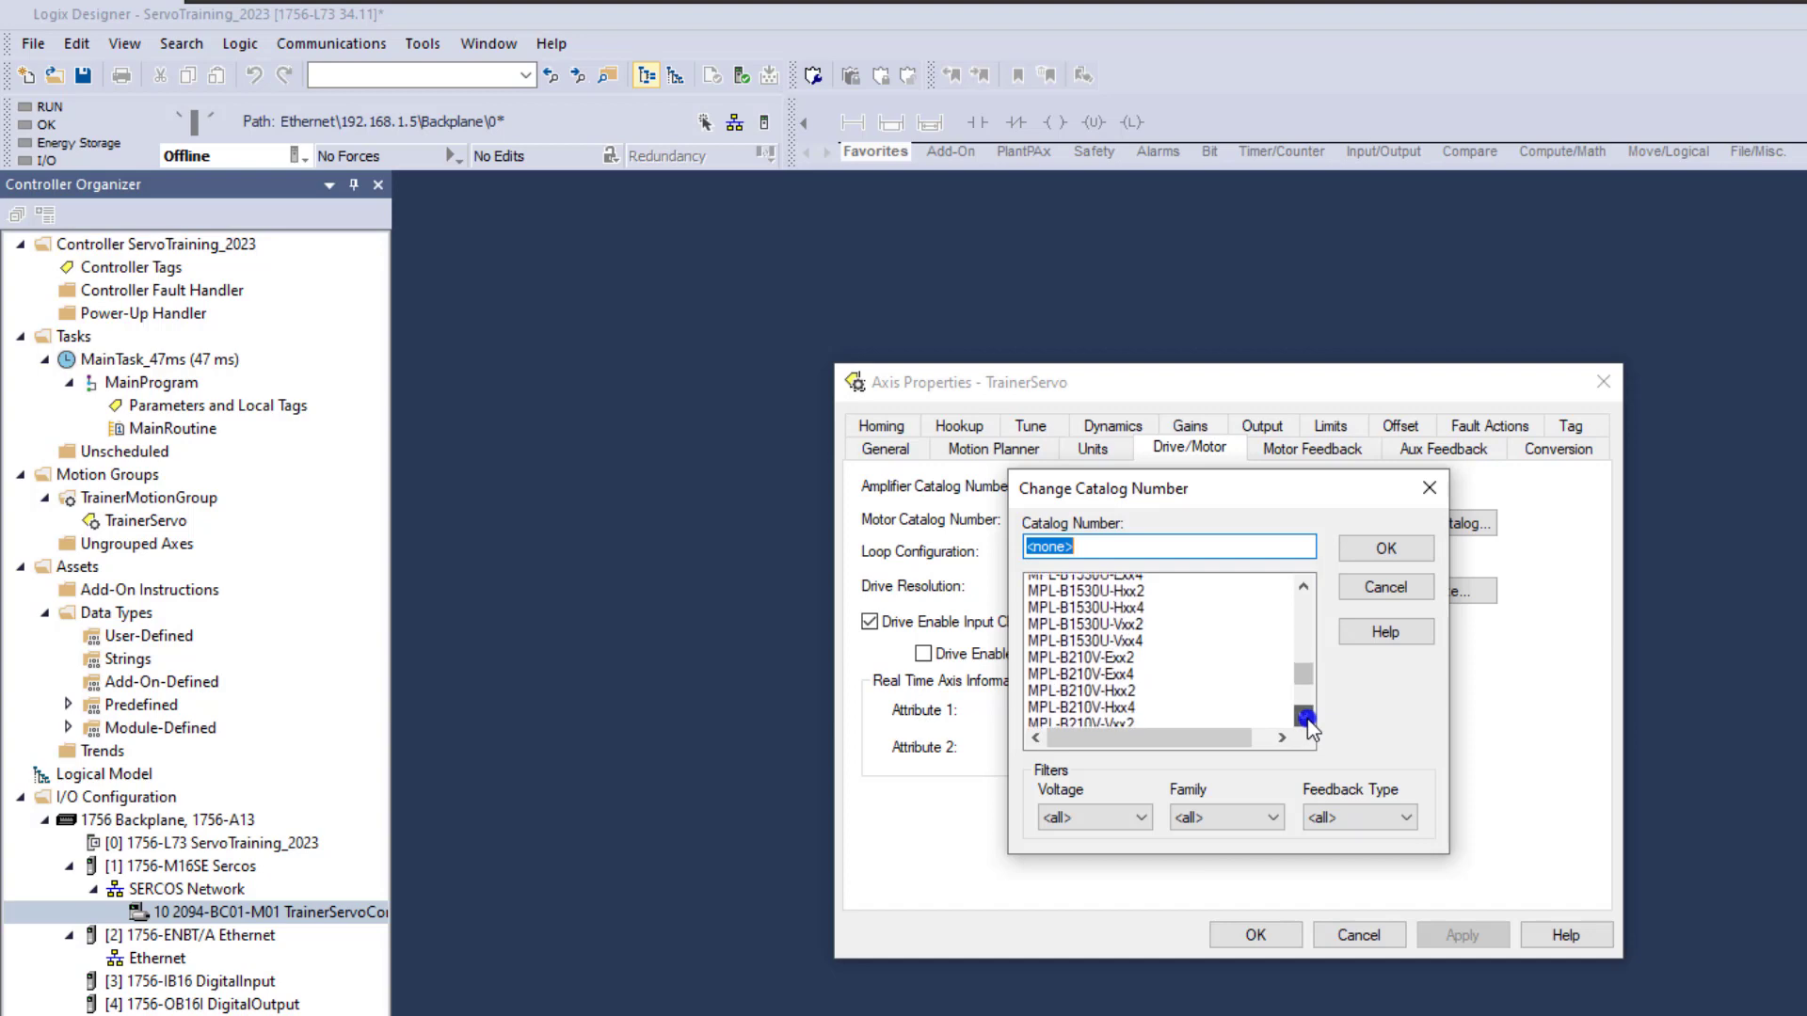
click(1306, 718)
click(1306, 718)
click(1307, 718)
click(1306, 718)
click(1306, 718)
click(1306, 718)
click(1306, 718)
click(1307, 718)
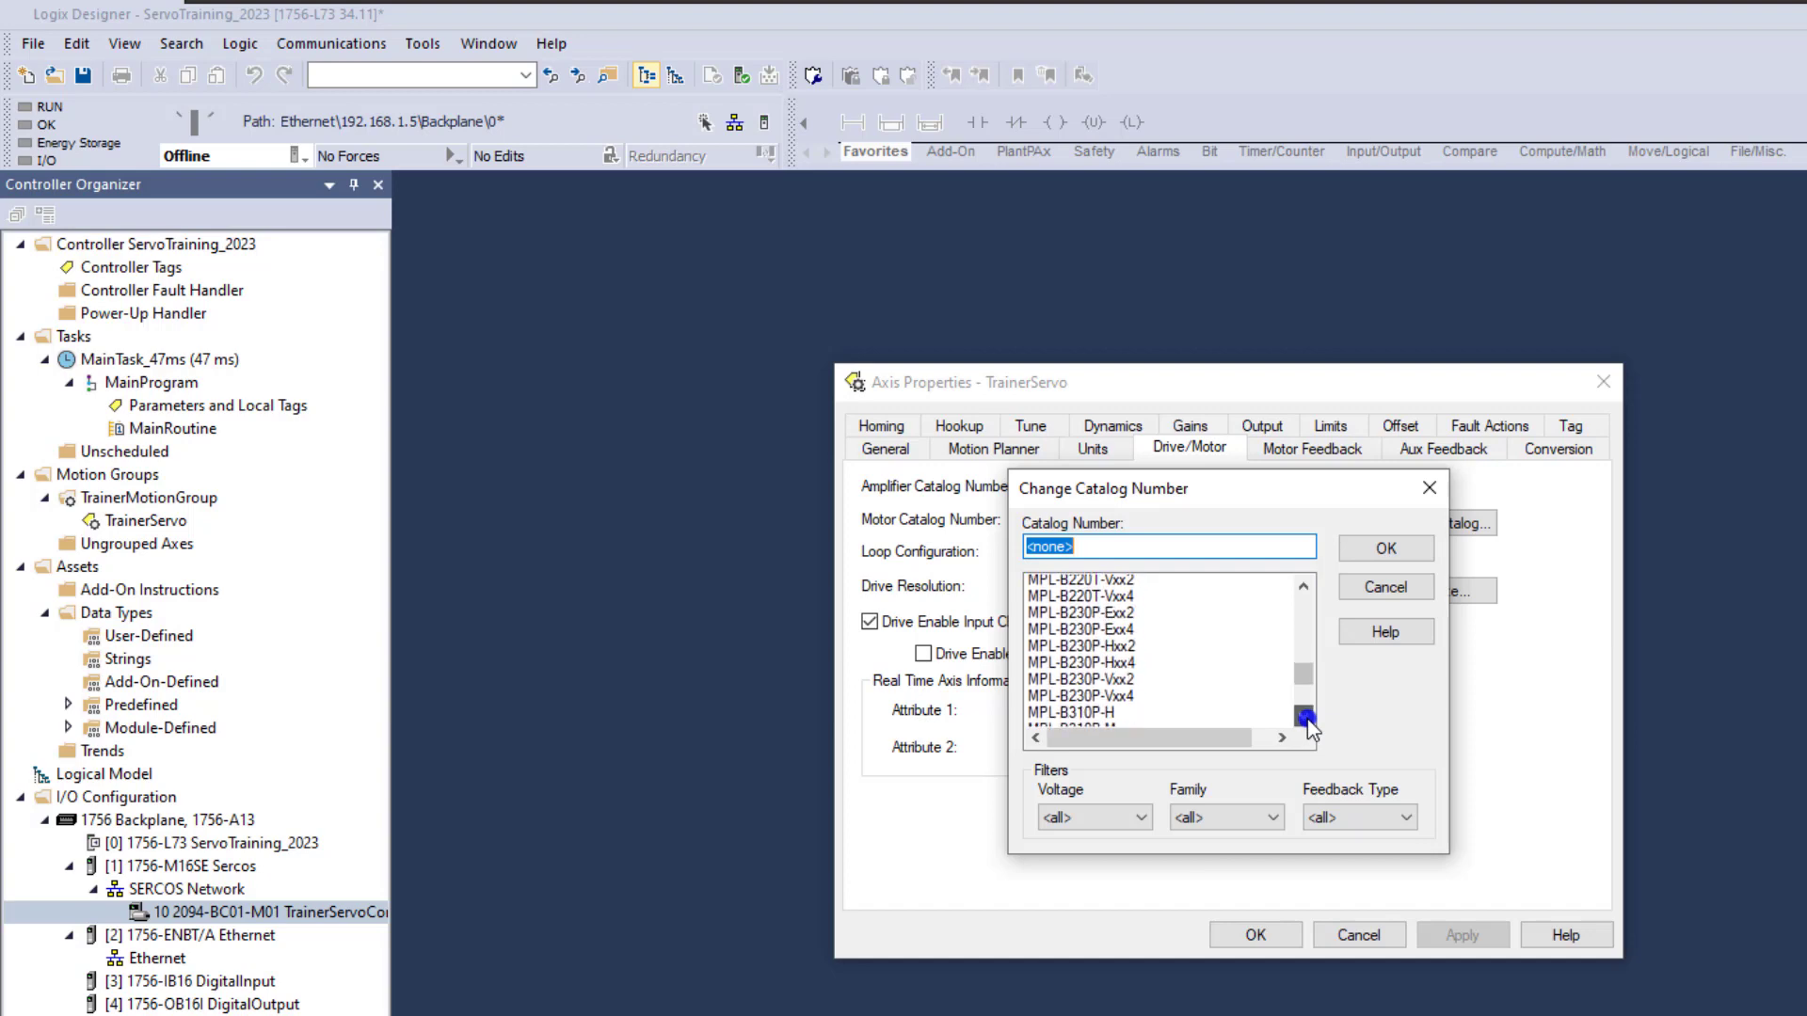
click(1307, 718)
click(1306, 718)
click(1306, 718)
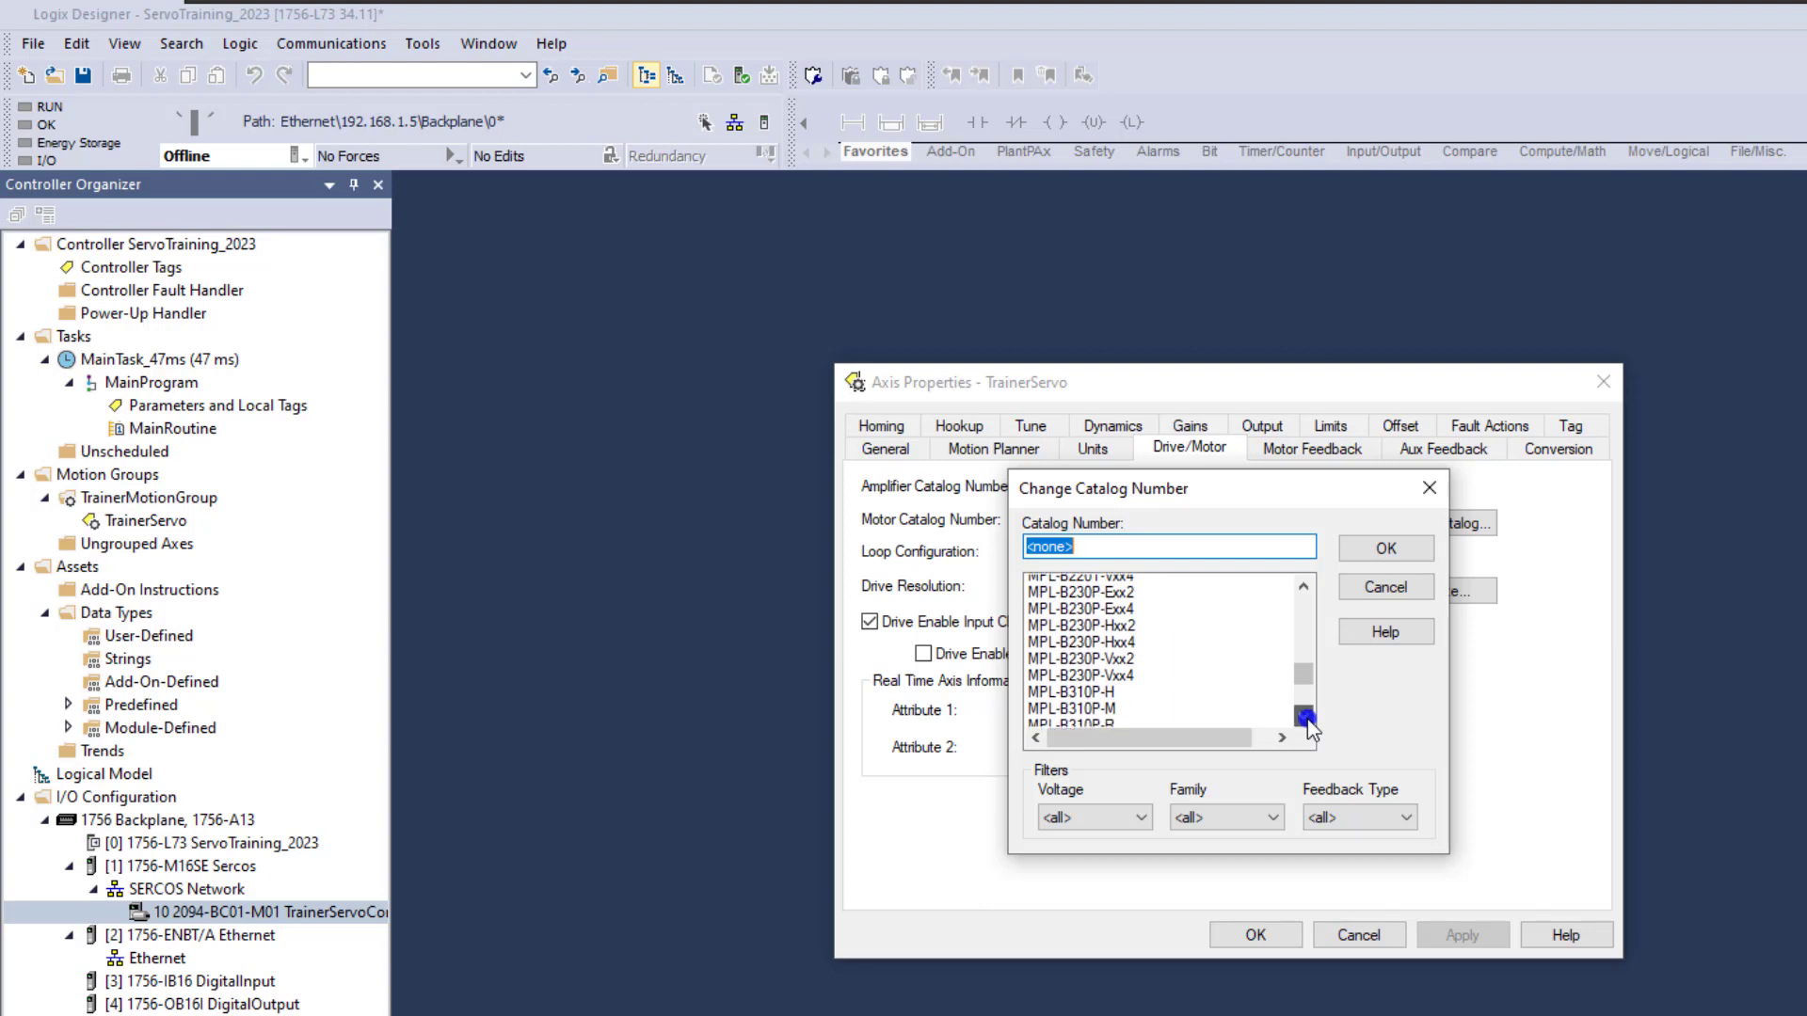
click(1306, 718)
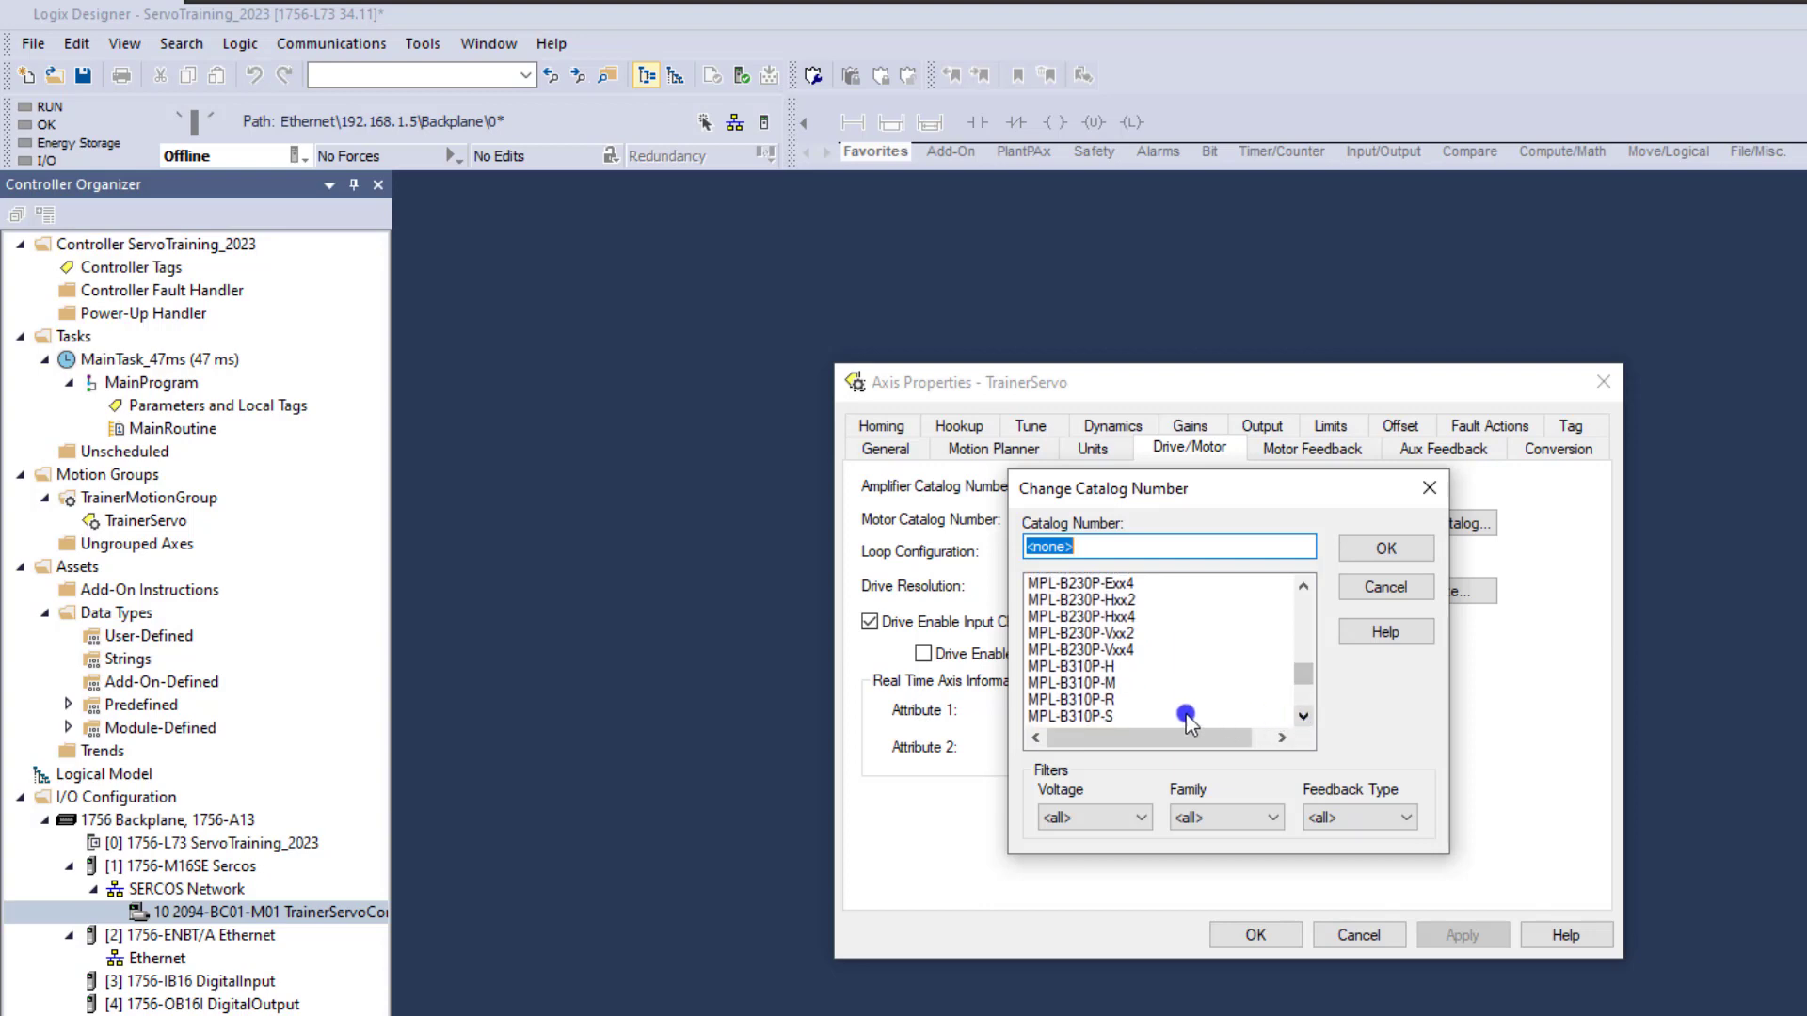
click(1084, 684)
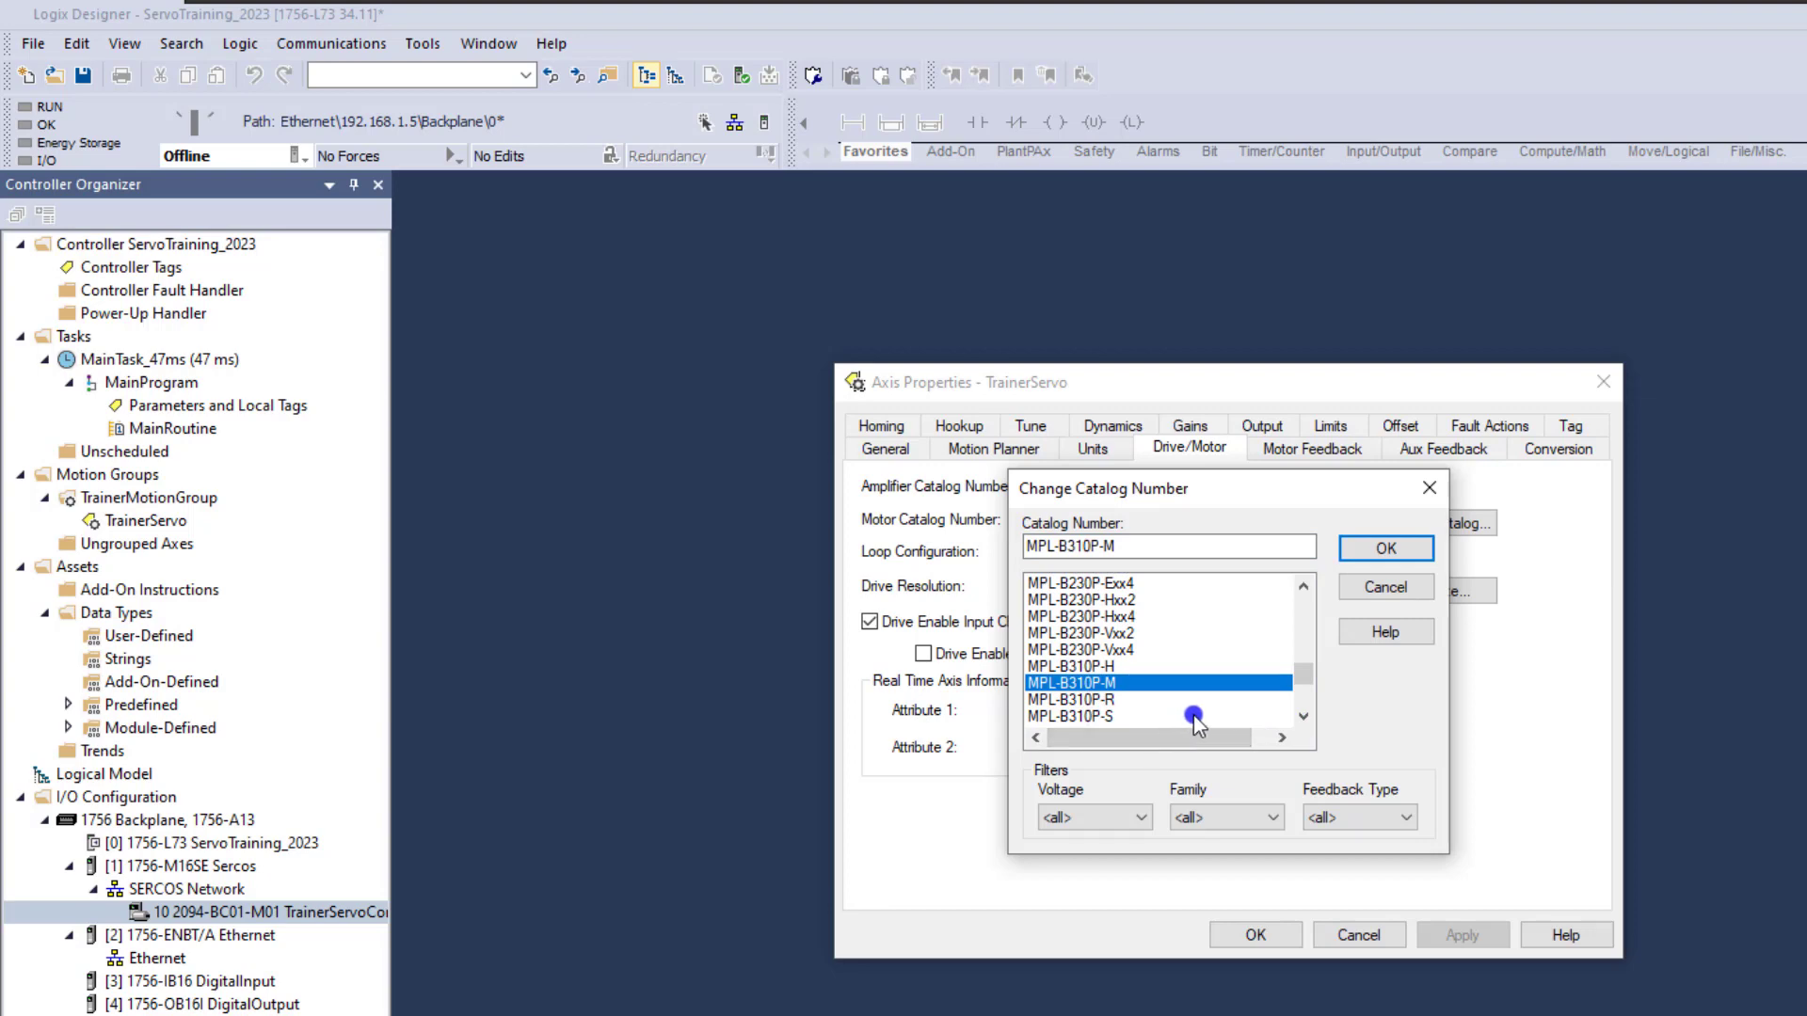
click(1380, 549)
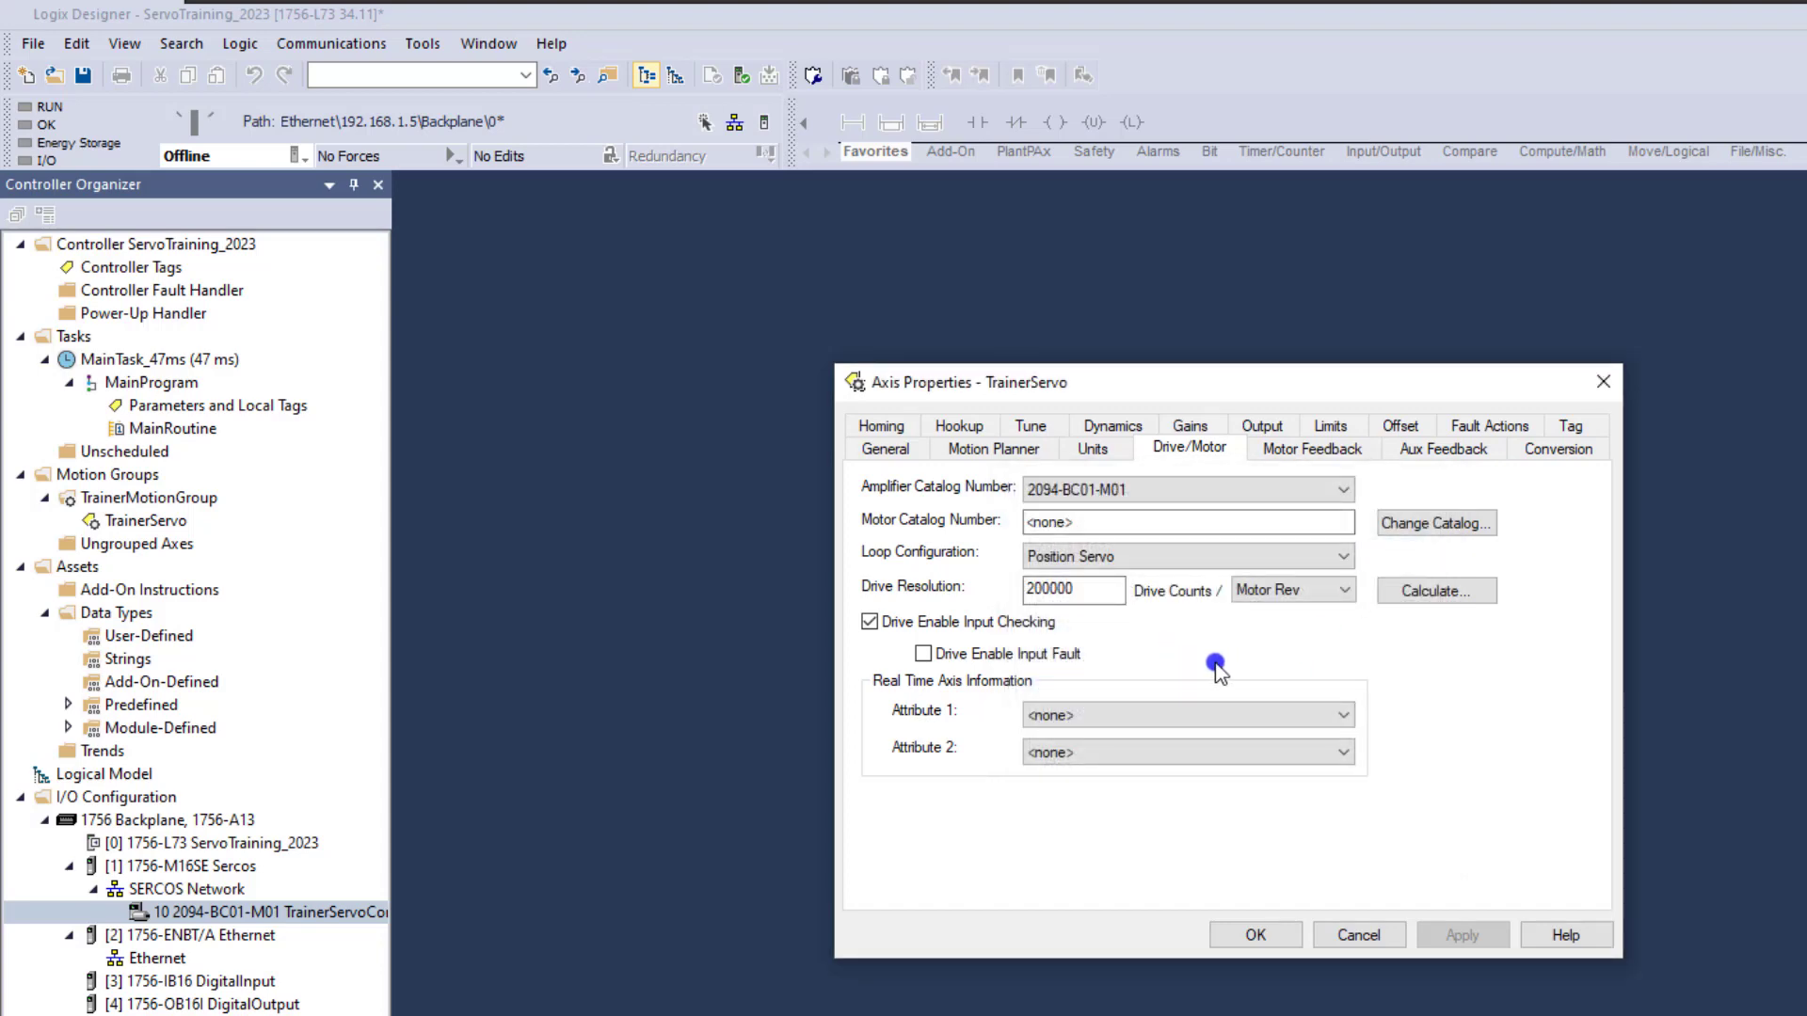
Inspect the TrainerServo axis's drive resolution and its position parameter calculation, then close the calculation without changes
double_click(1073, 591)
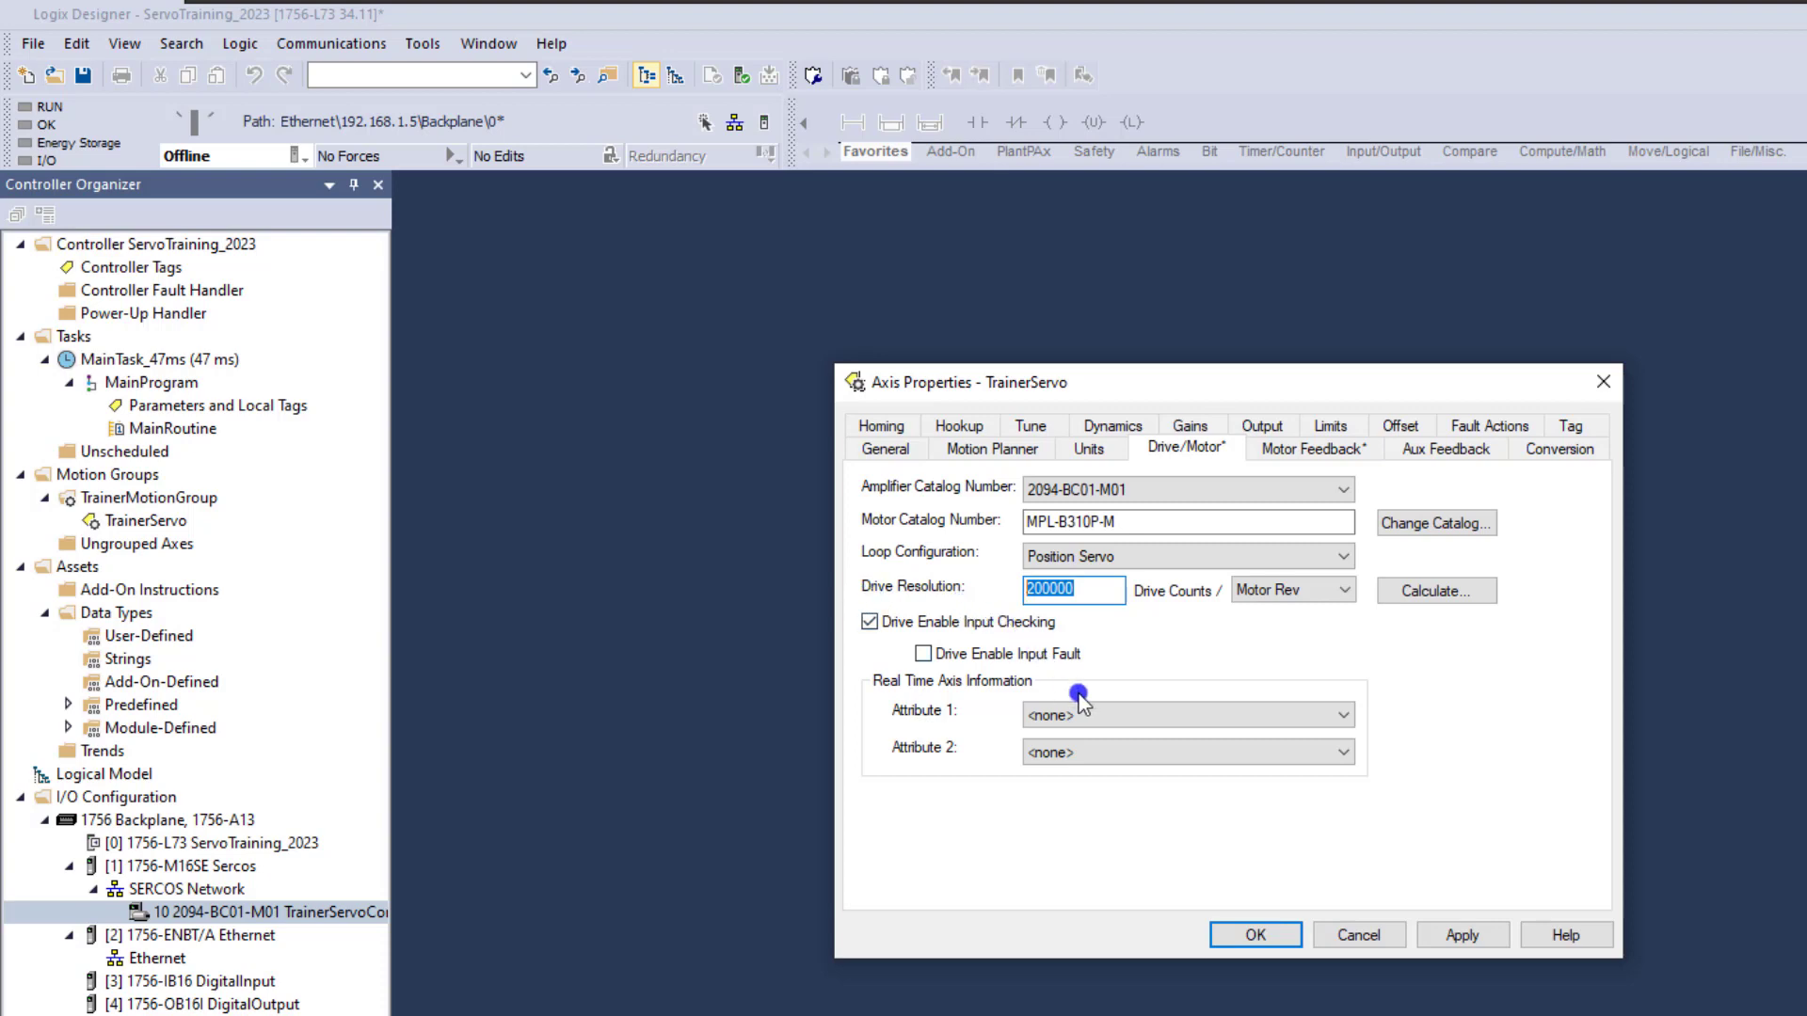
click(1090, 594)
double_click(1045, 591)
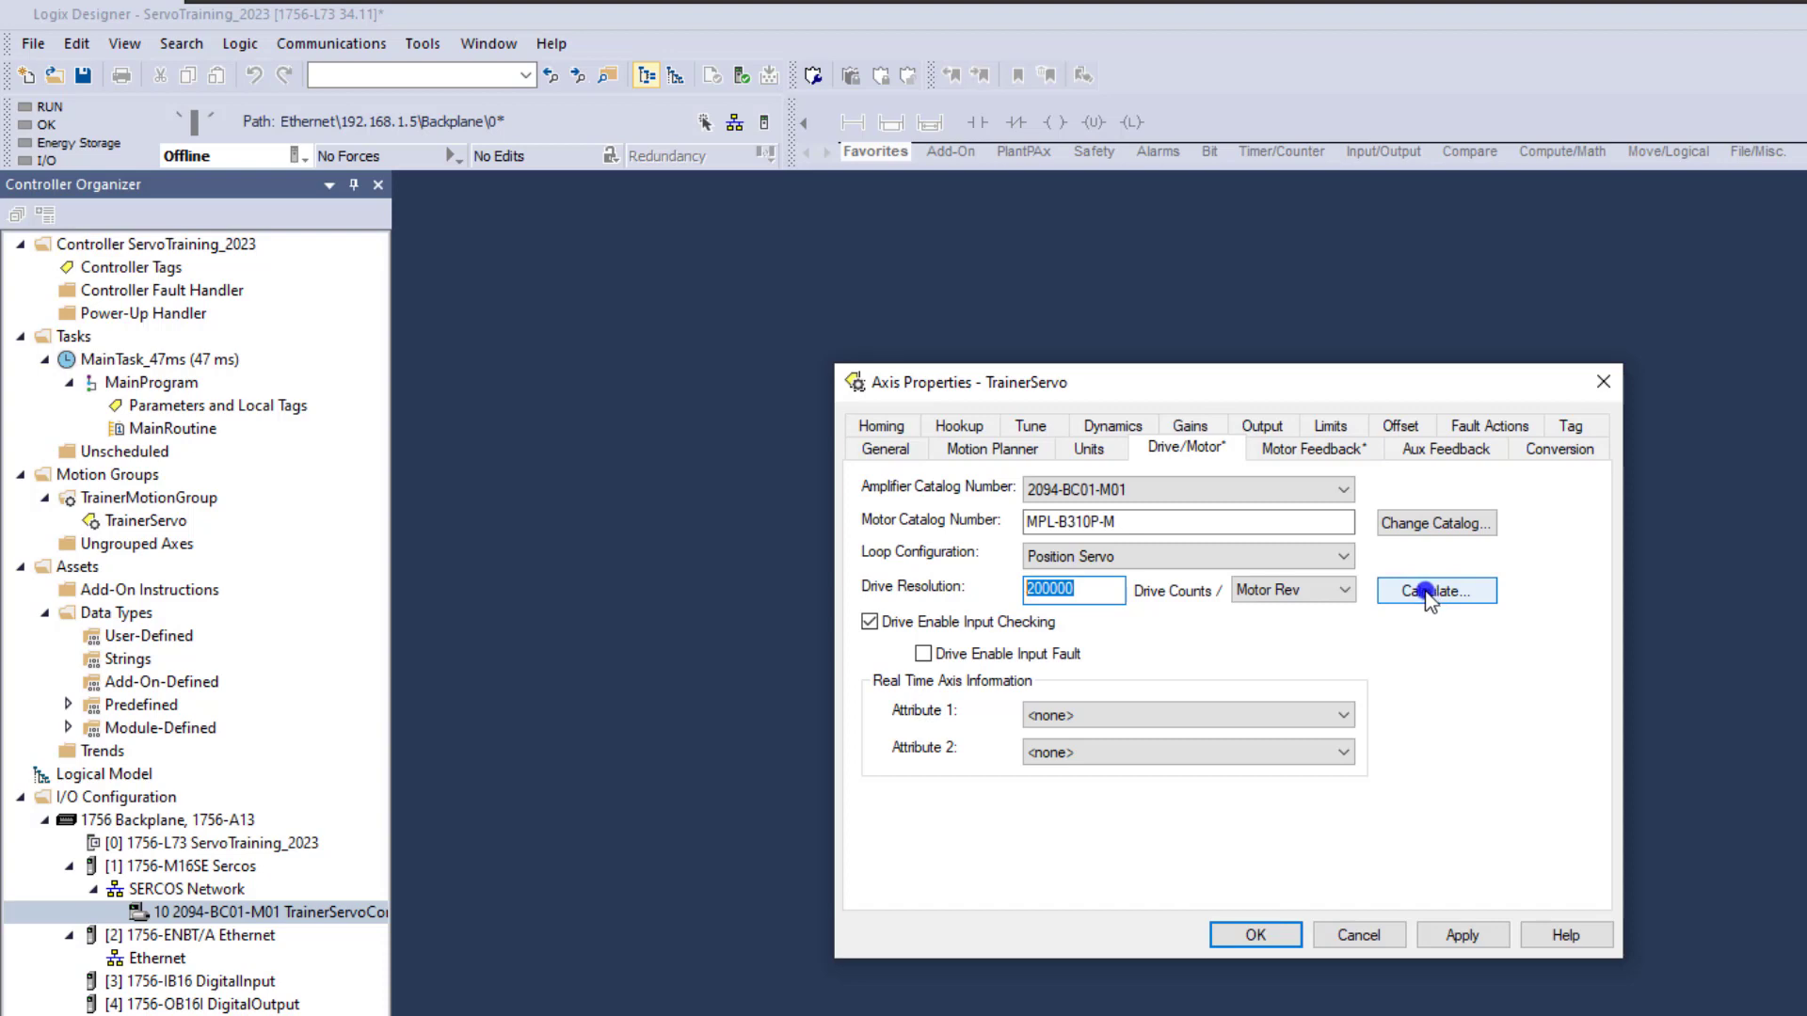
click(1426, 591)
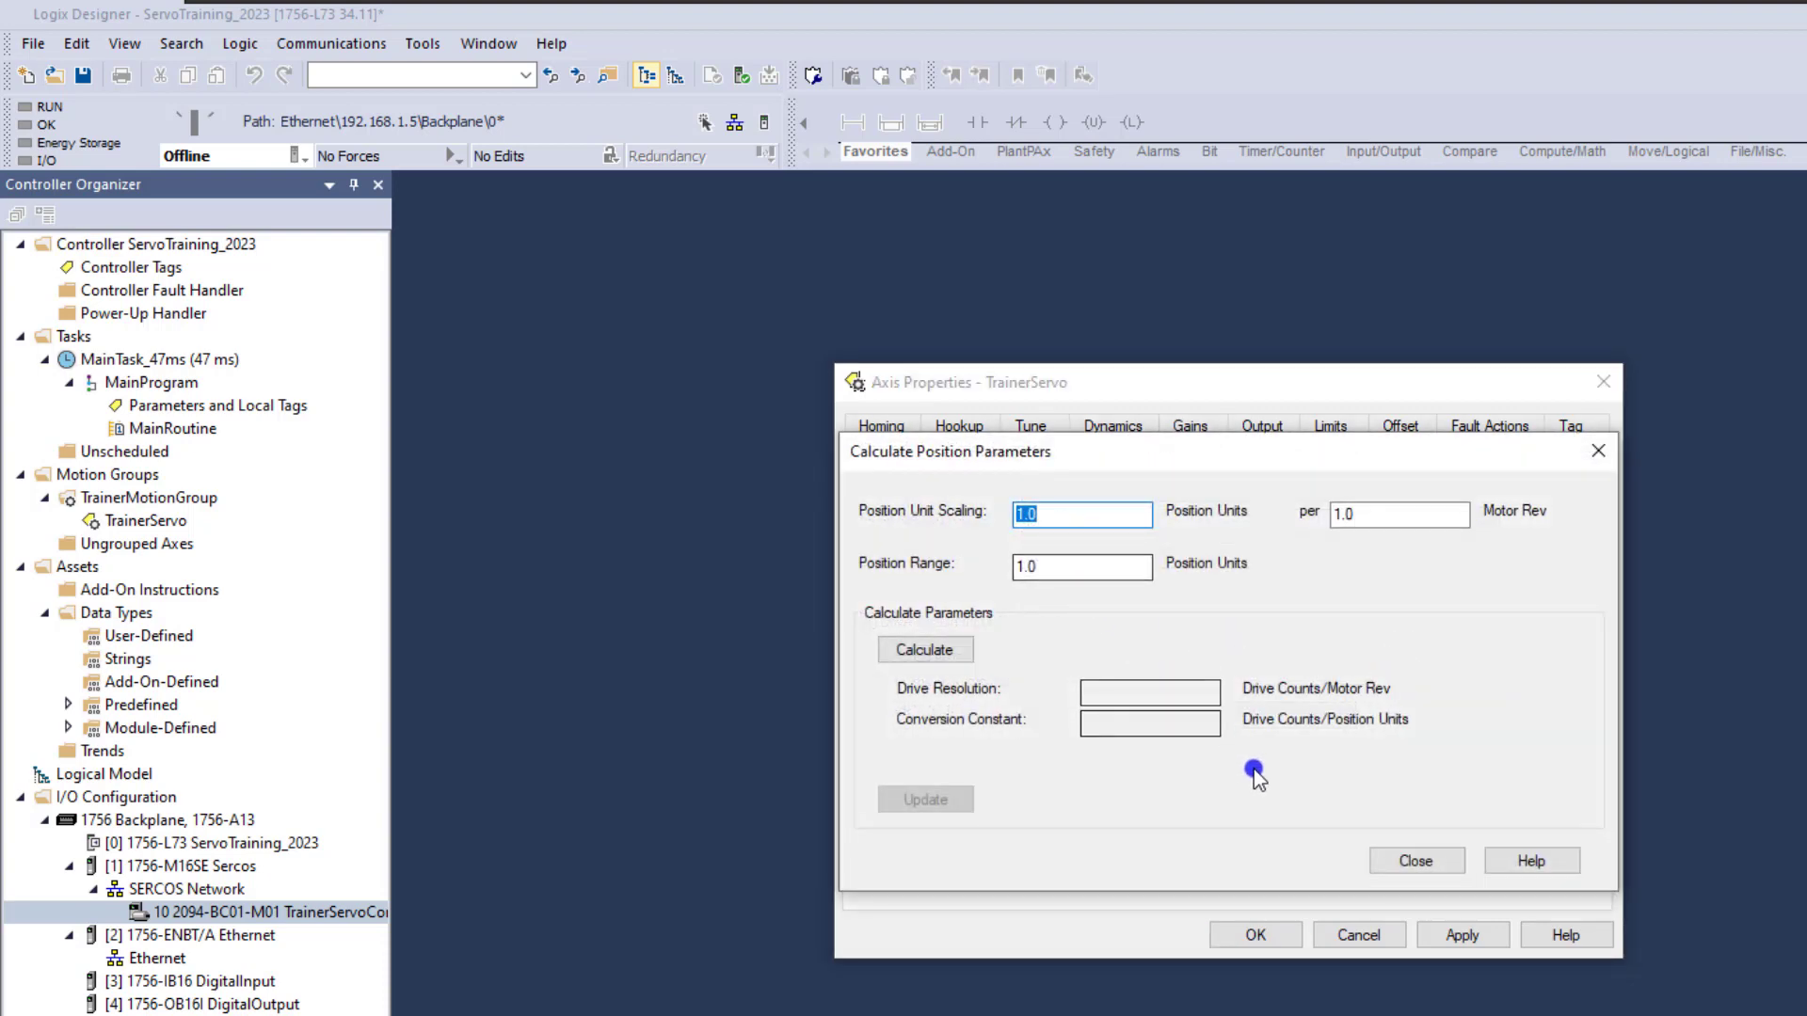
click(1415, 860)
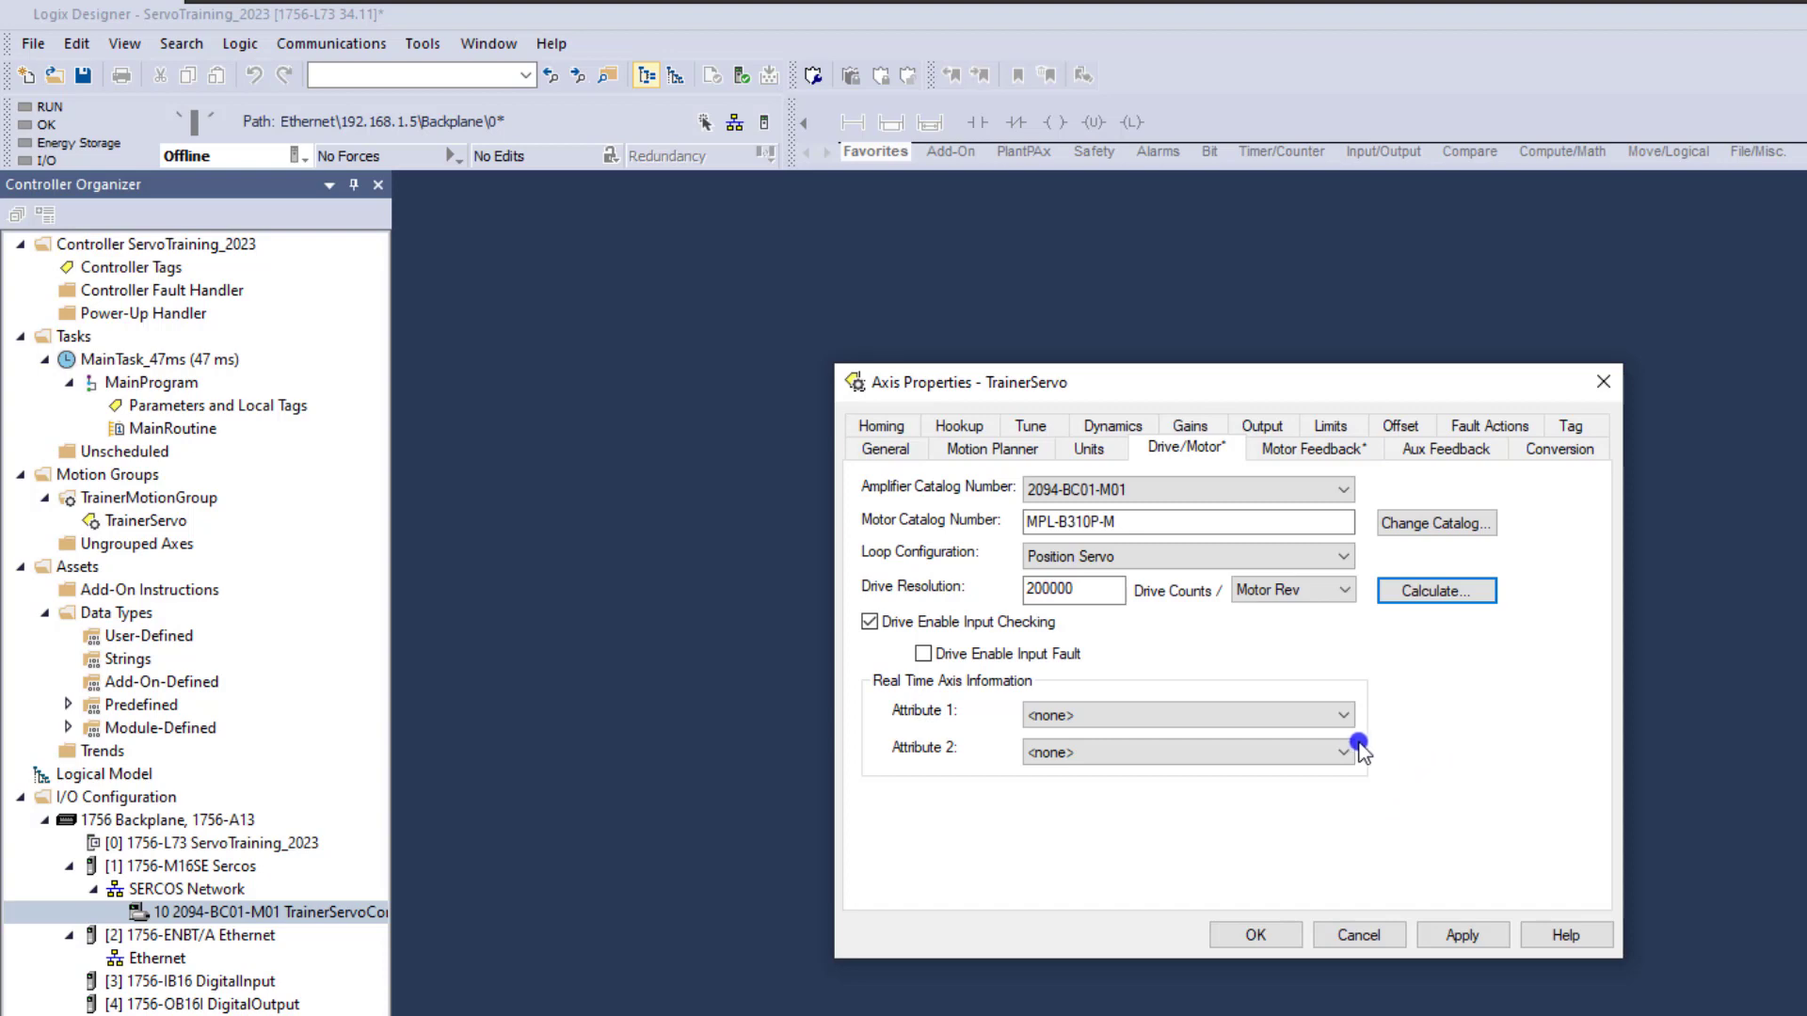
Set the axis's real-time attributes to Torque Feedback and Position Error, and apply the drive and motor settings
click(1342, 714)
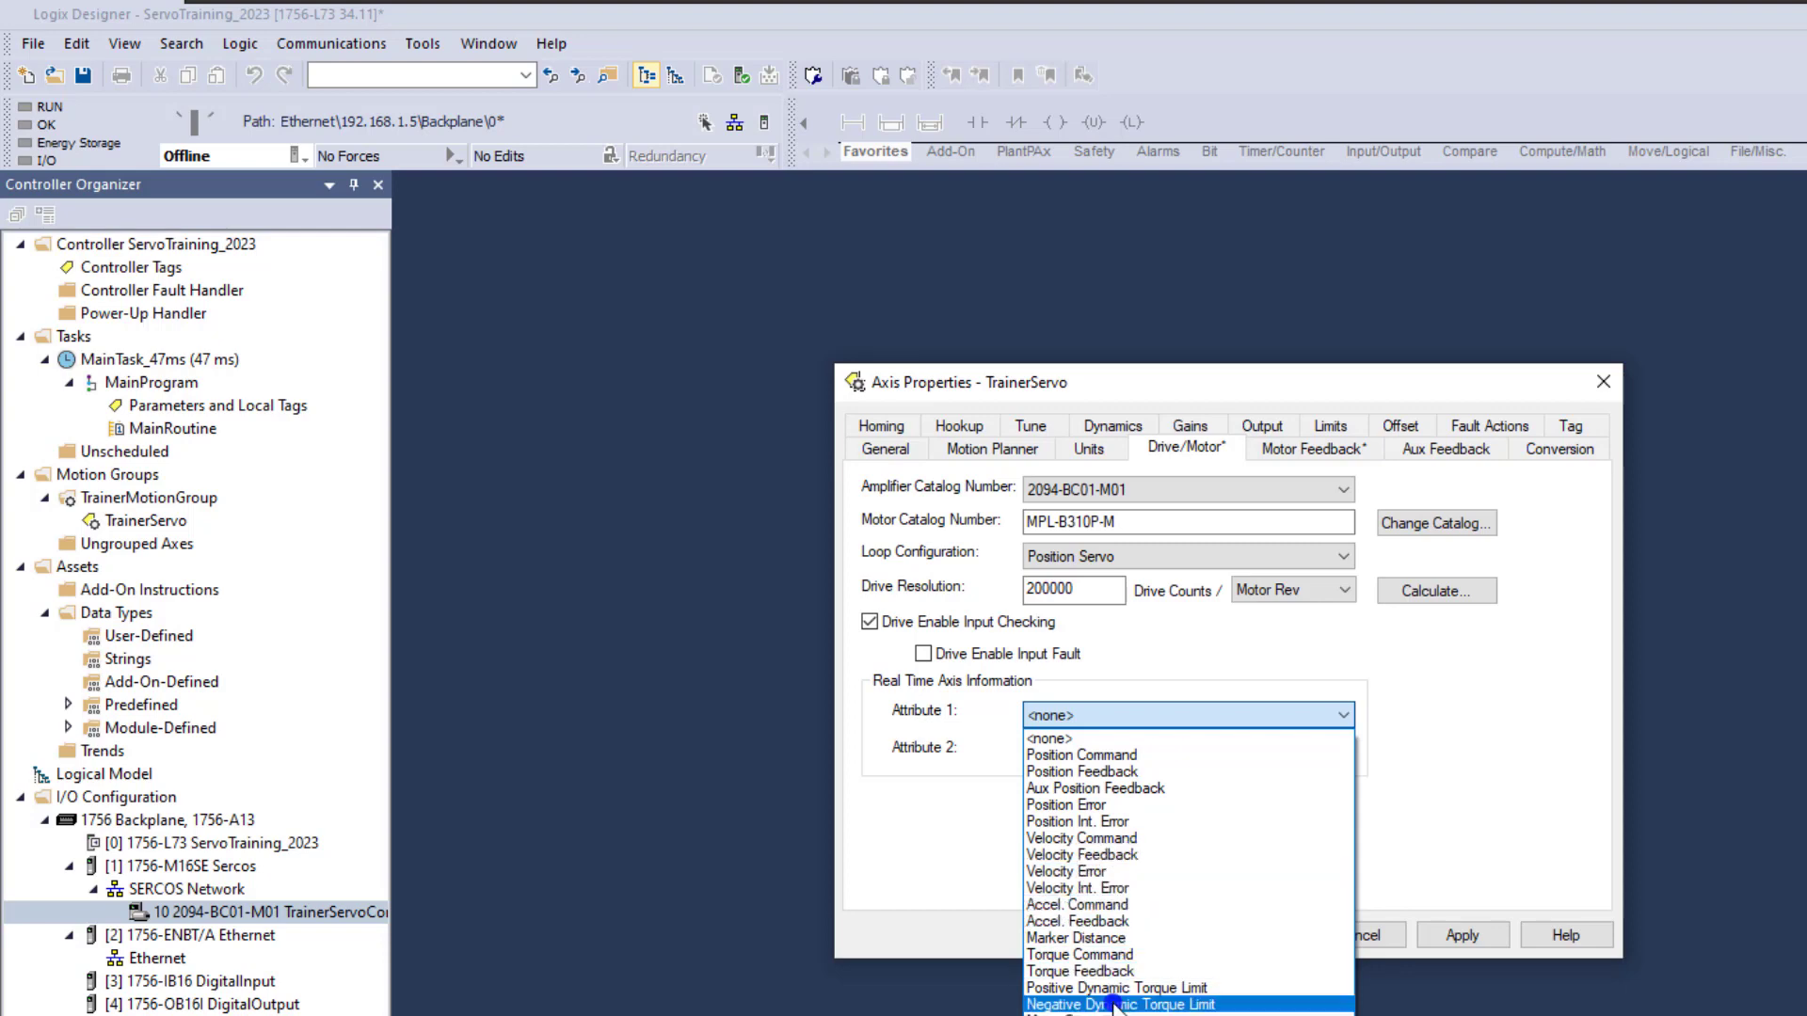
click(1117, 972)
click(1272, 752)
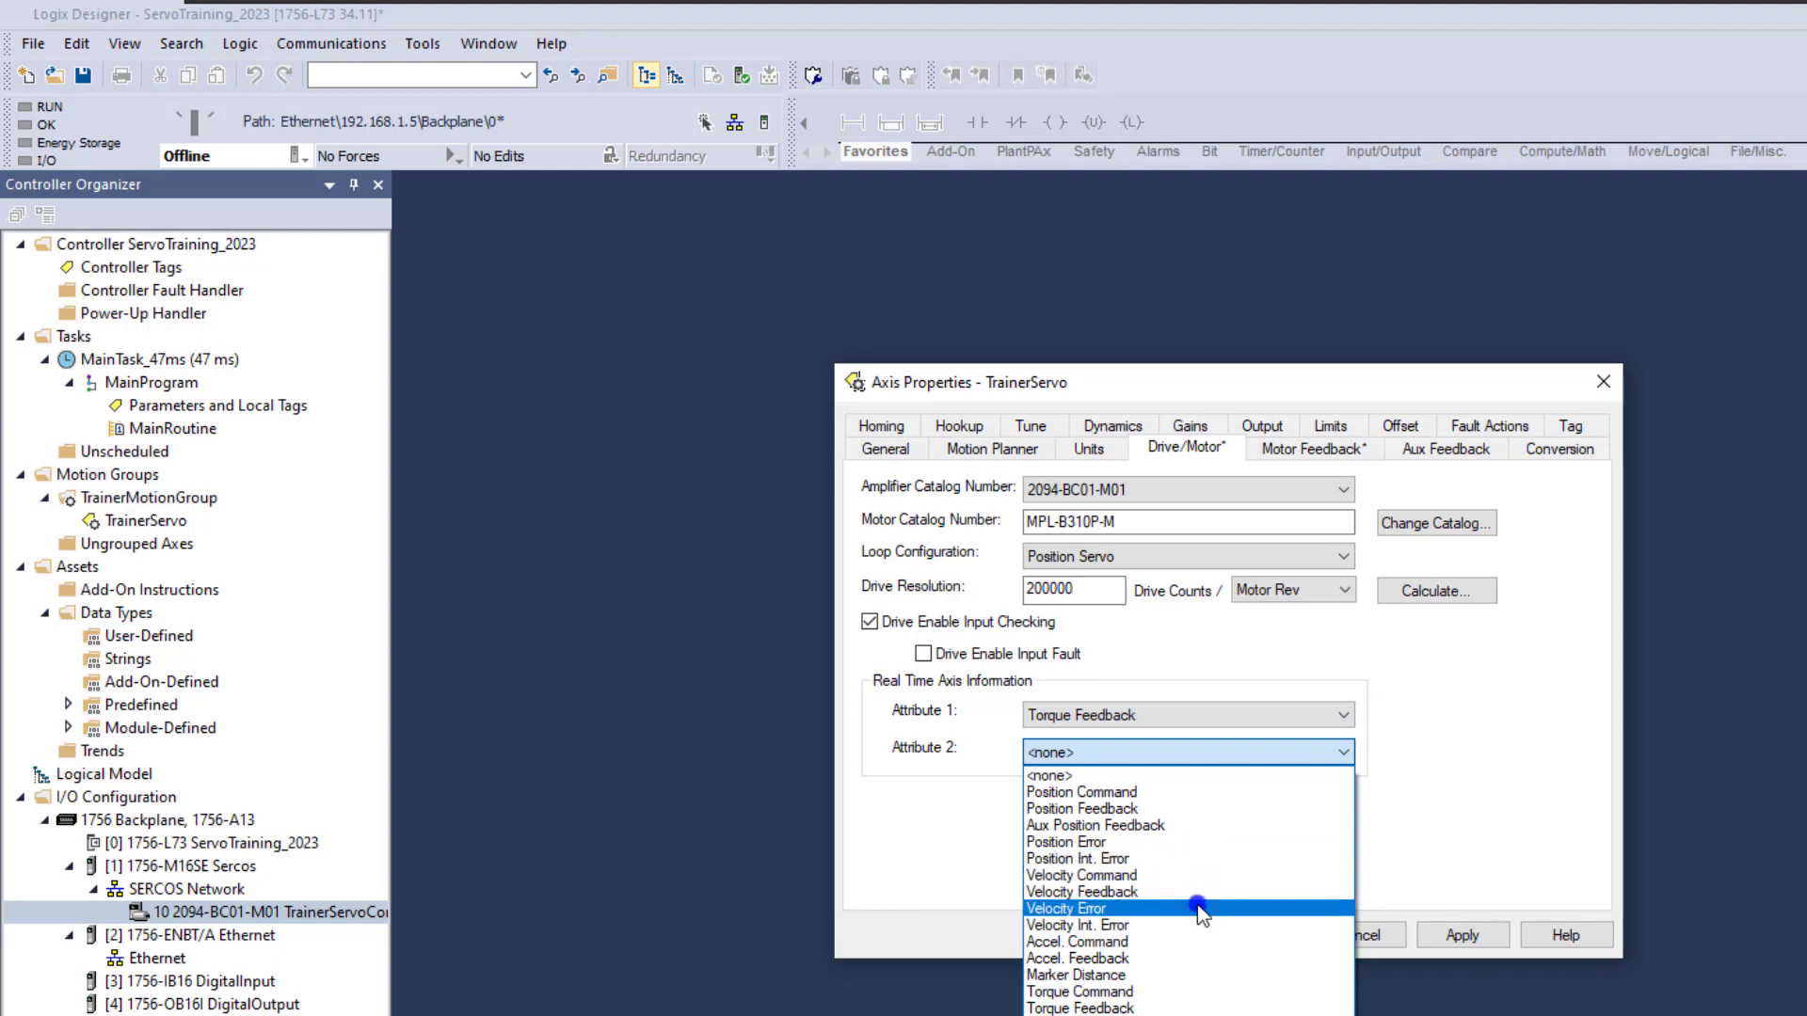
click(1189, 842)
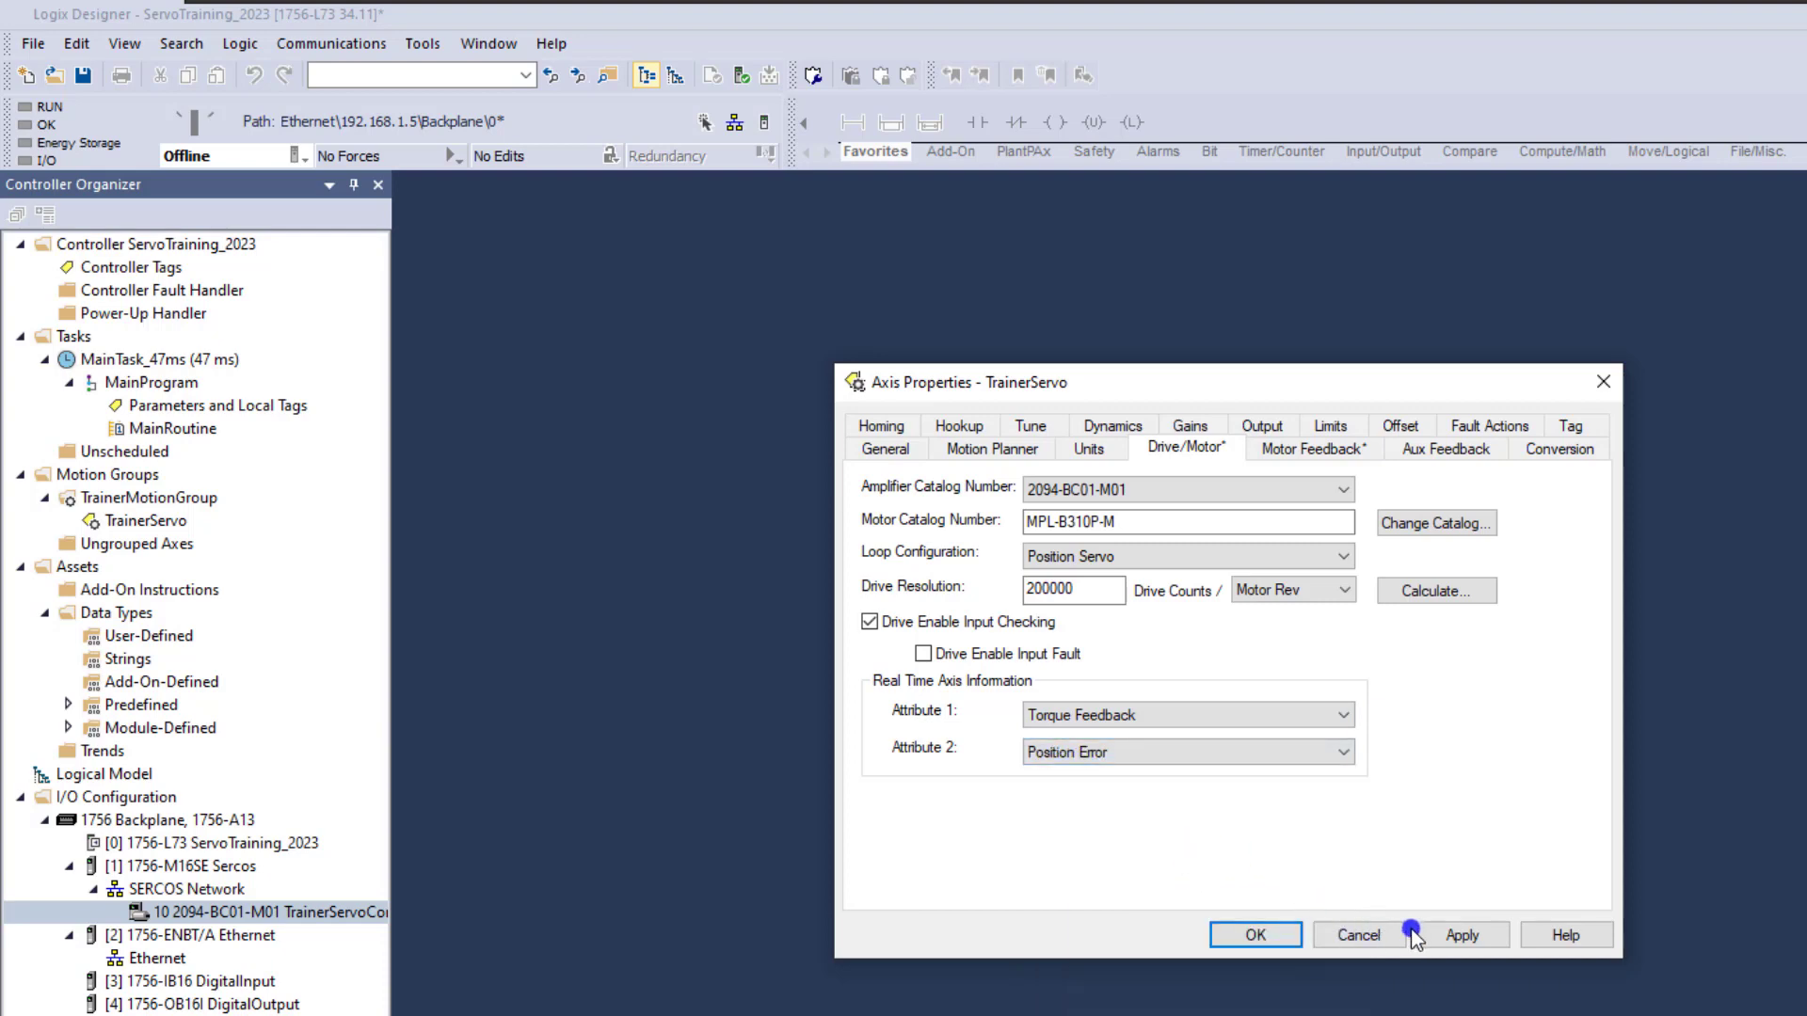
click(1459, 935)
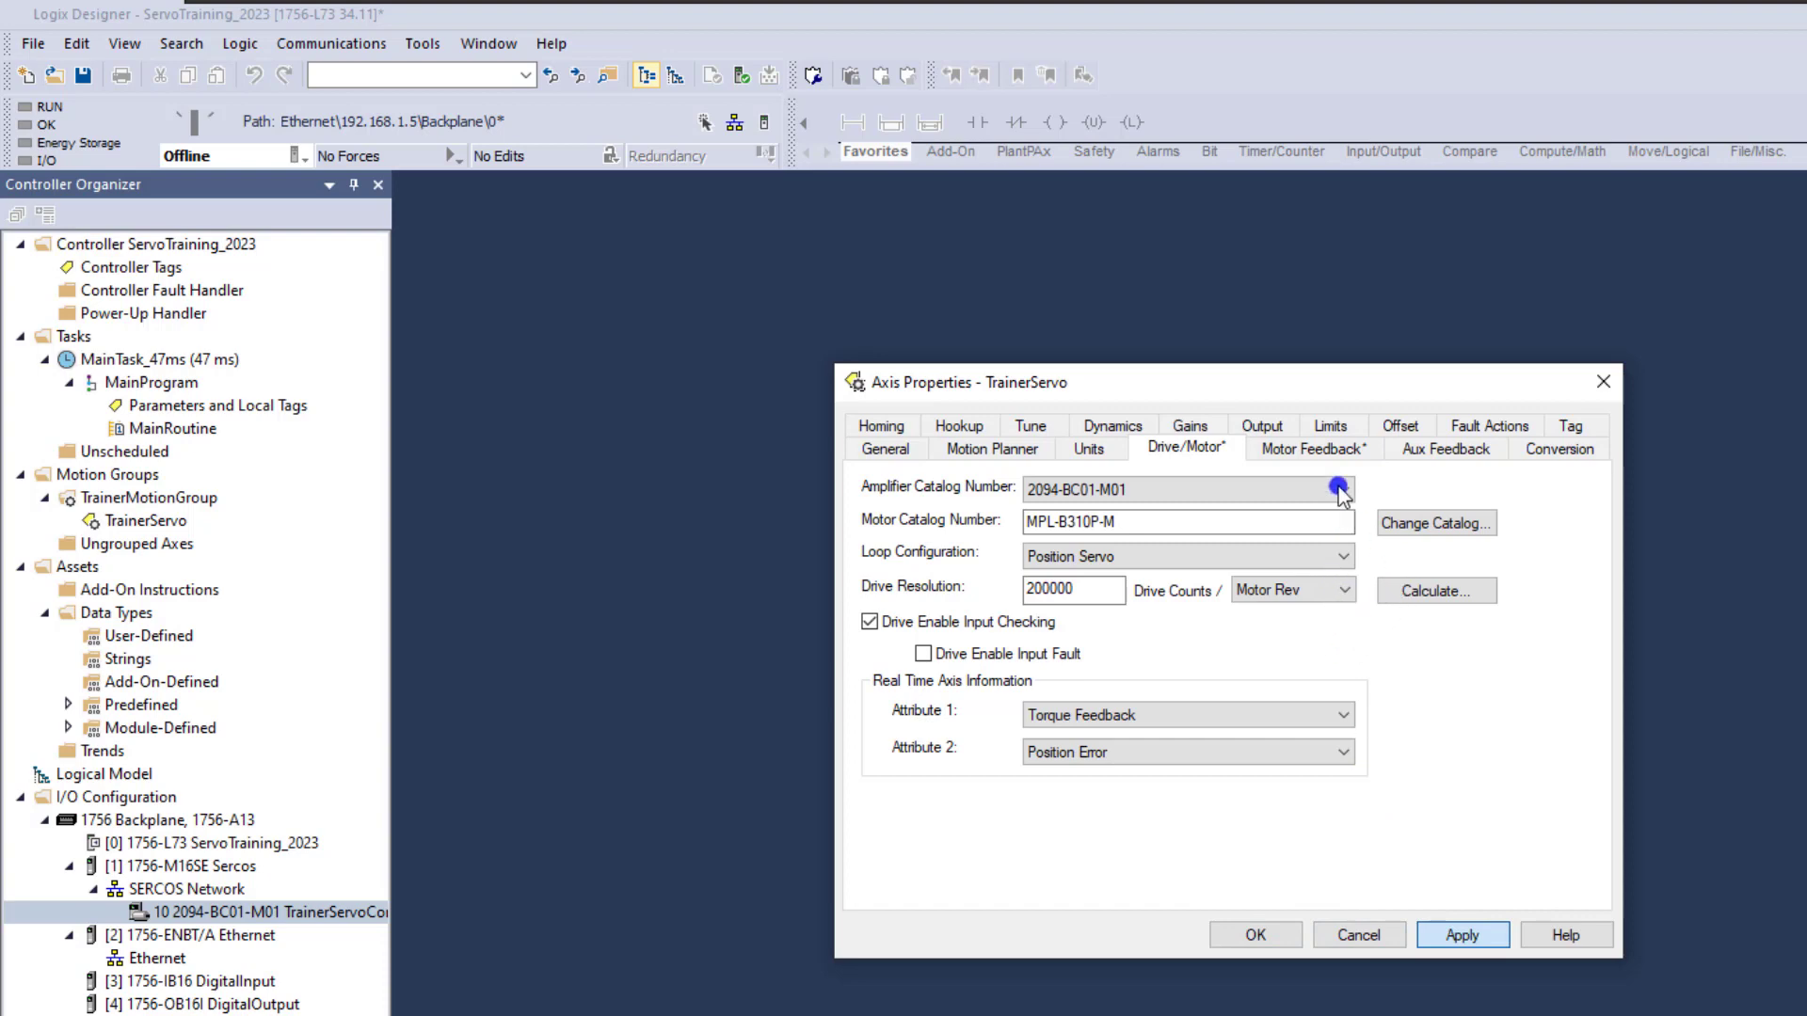
Review the TrainerServo axis's motor feedback cycles, motor catalog number, conversion constant and general settings
click(1282, 452)
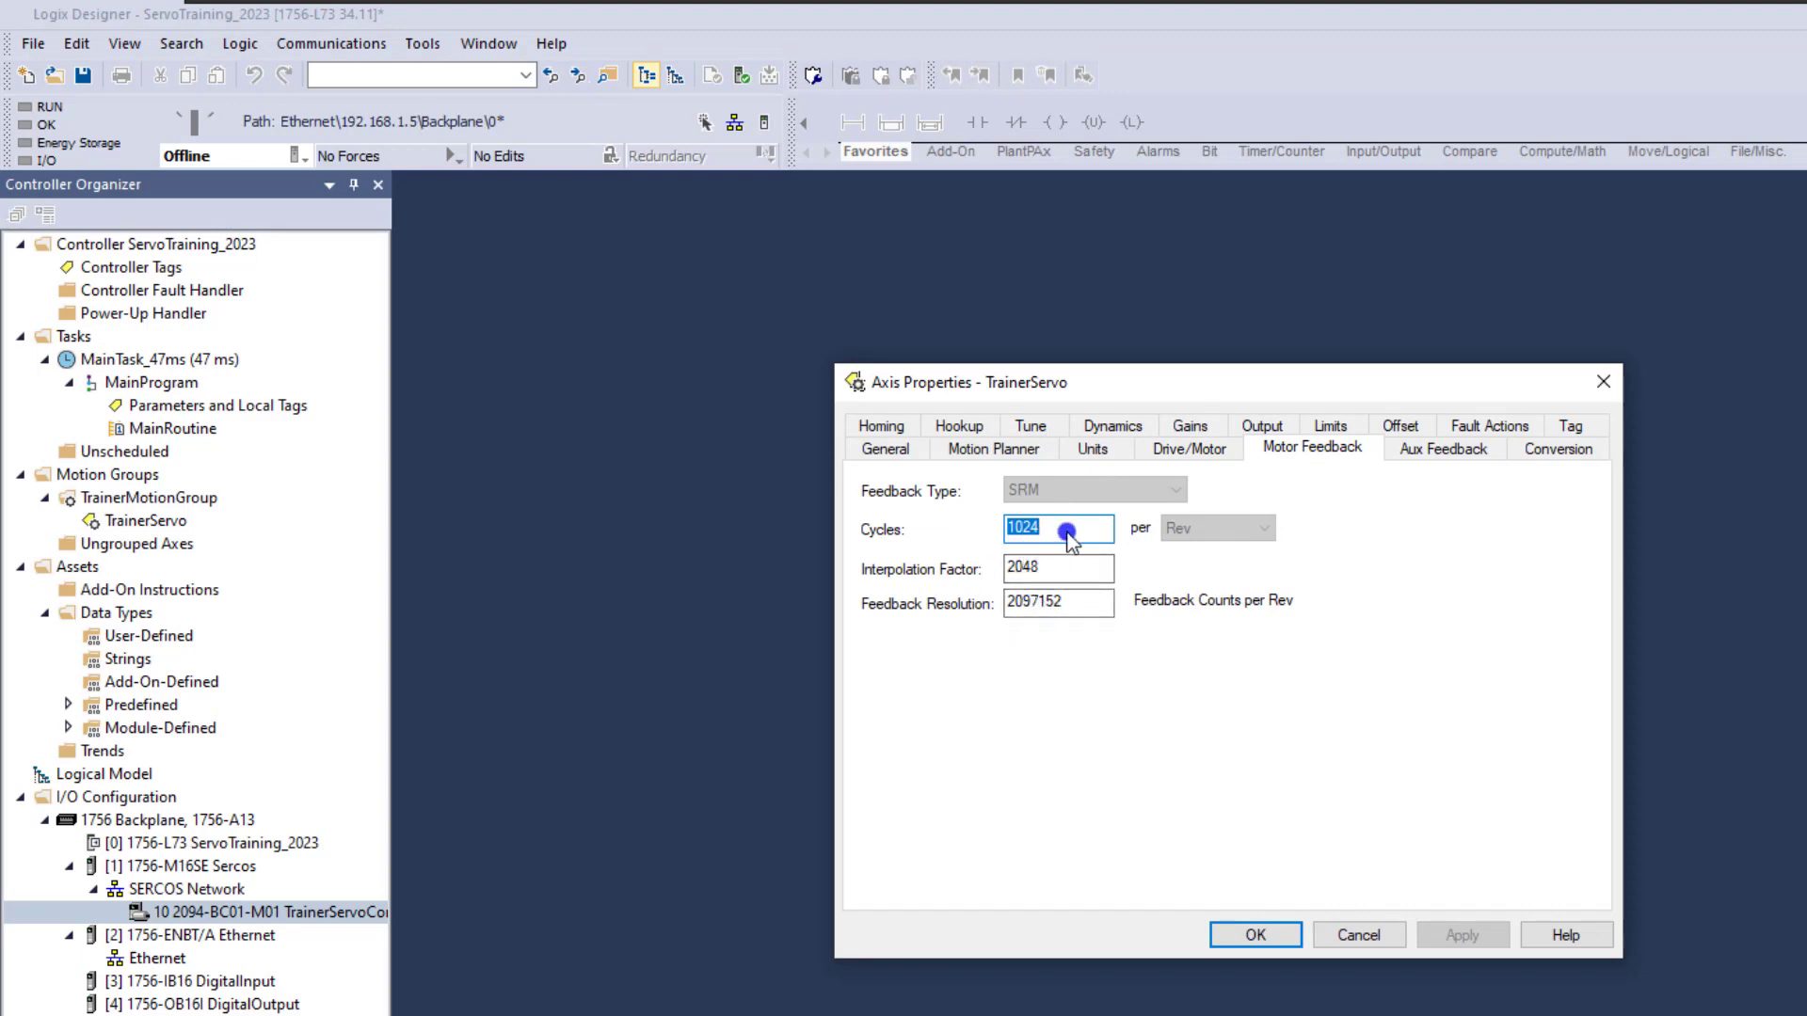
click(1188, 451)
double_click(1163, 523)
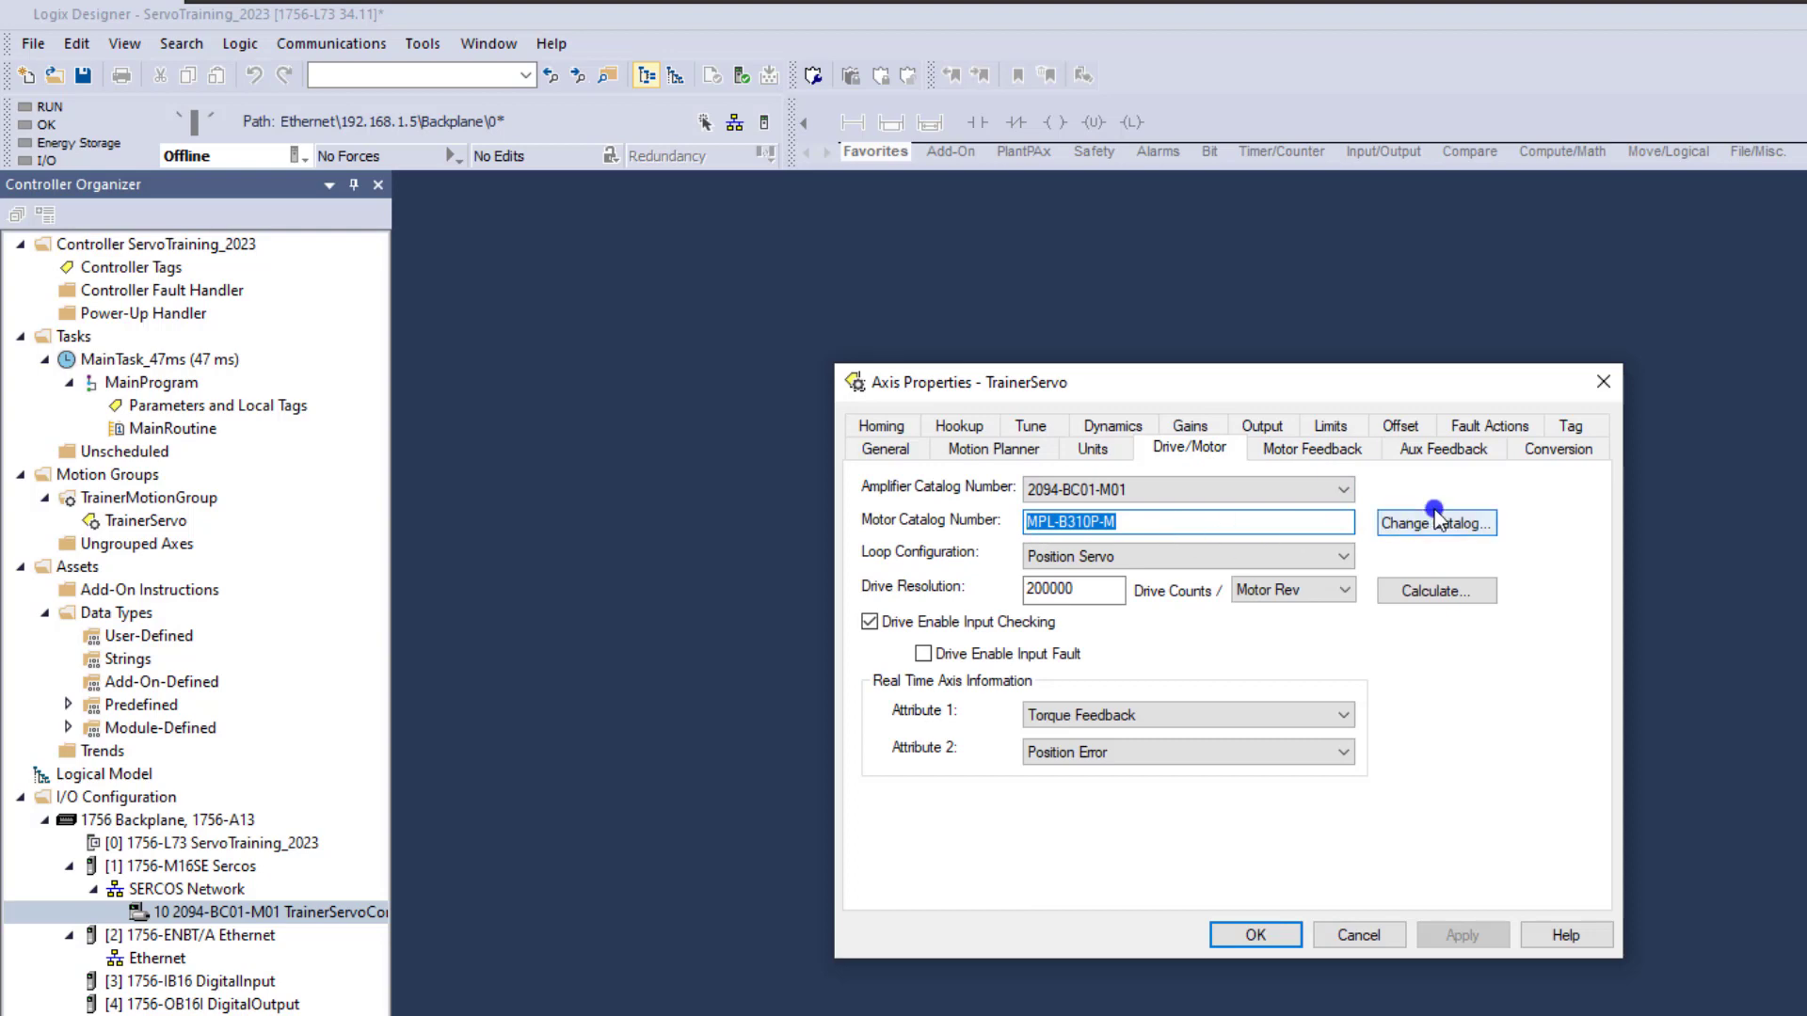
click(1541, 452)
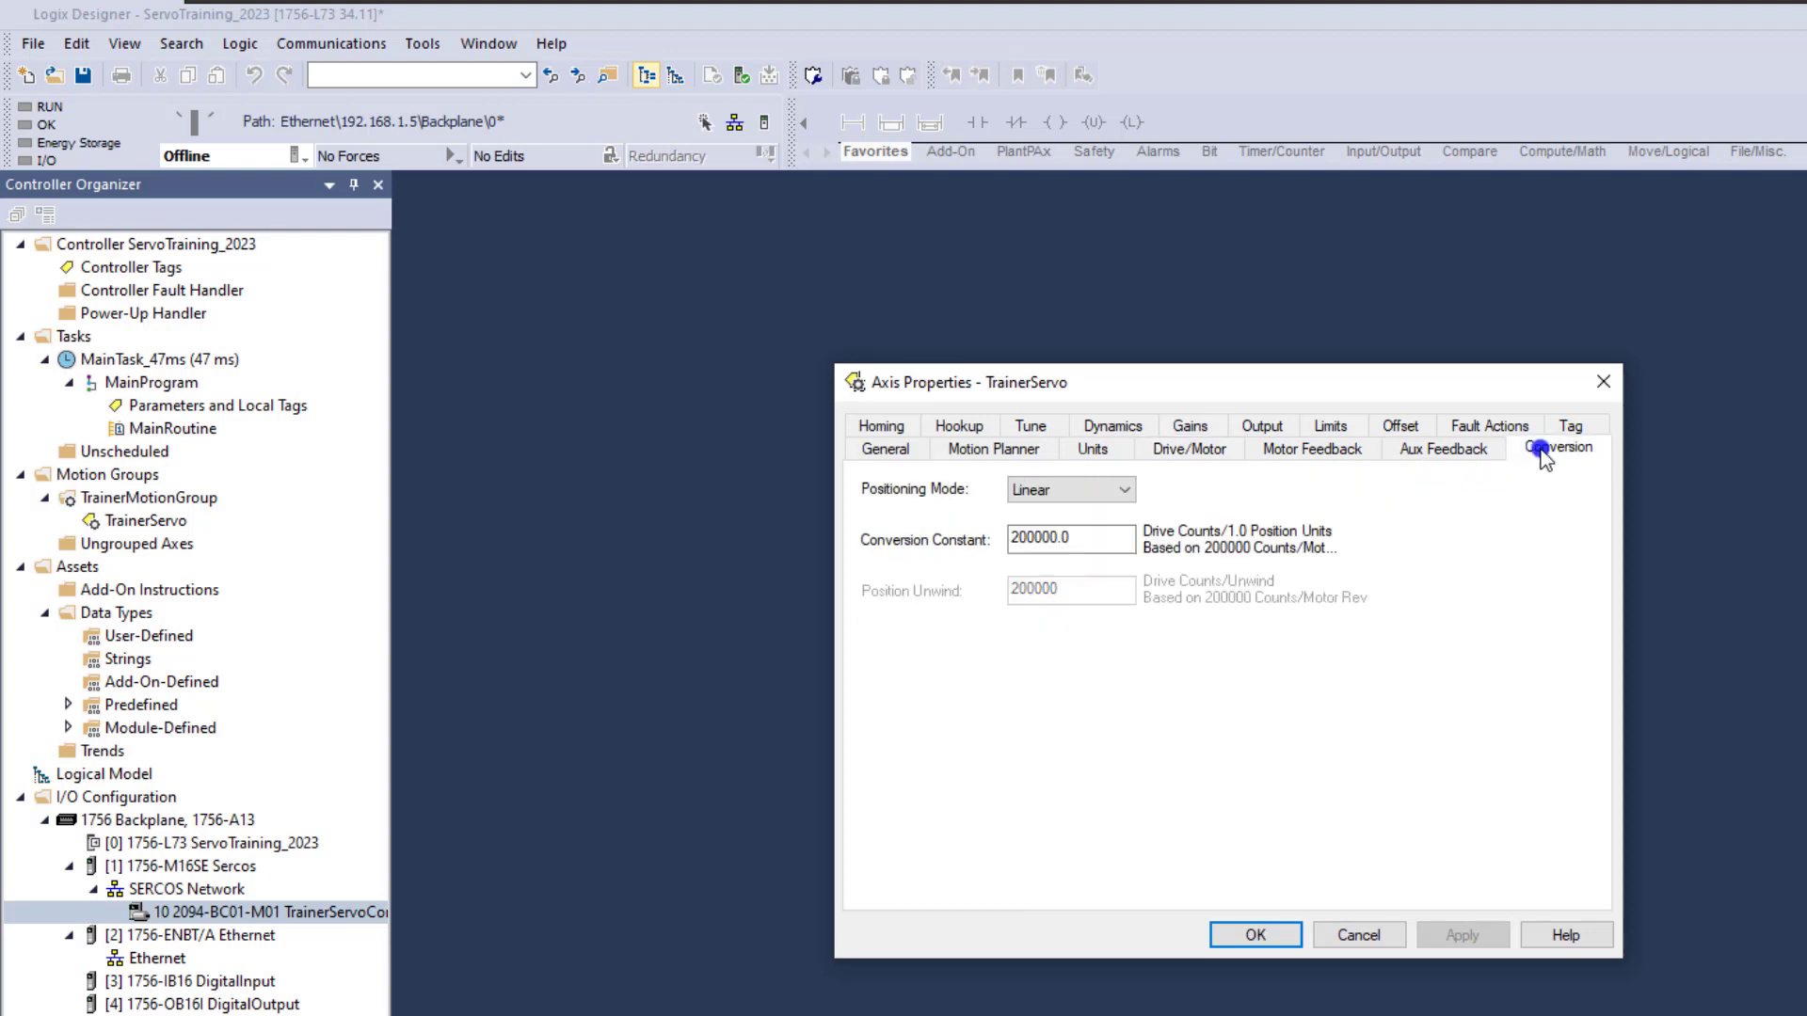
drag(1129, 538, 982, 544)
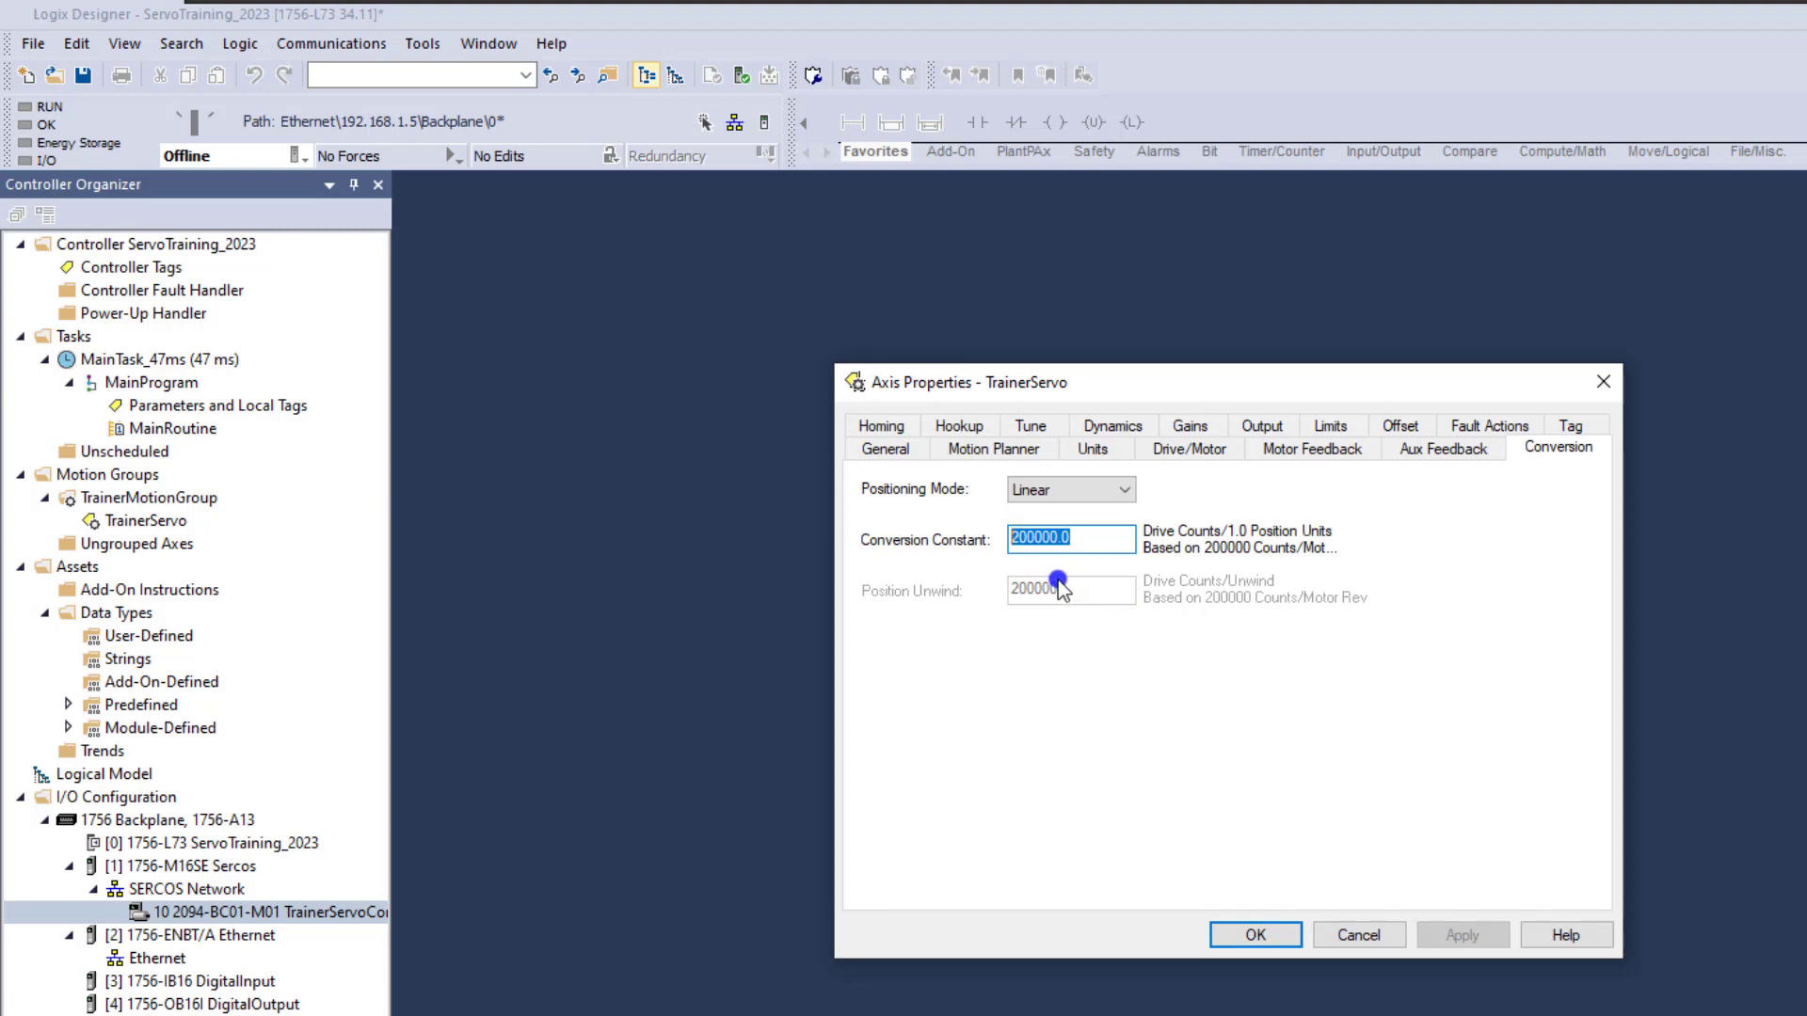
click(884, 449)
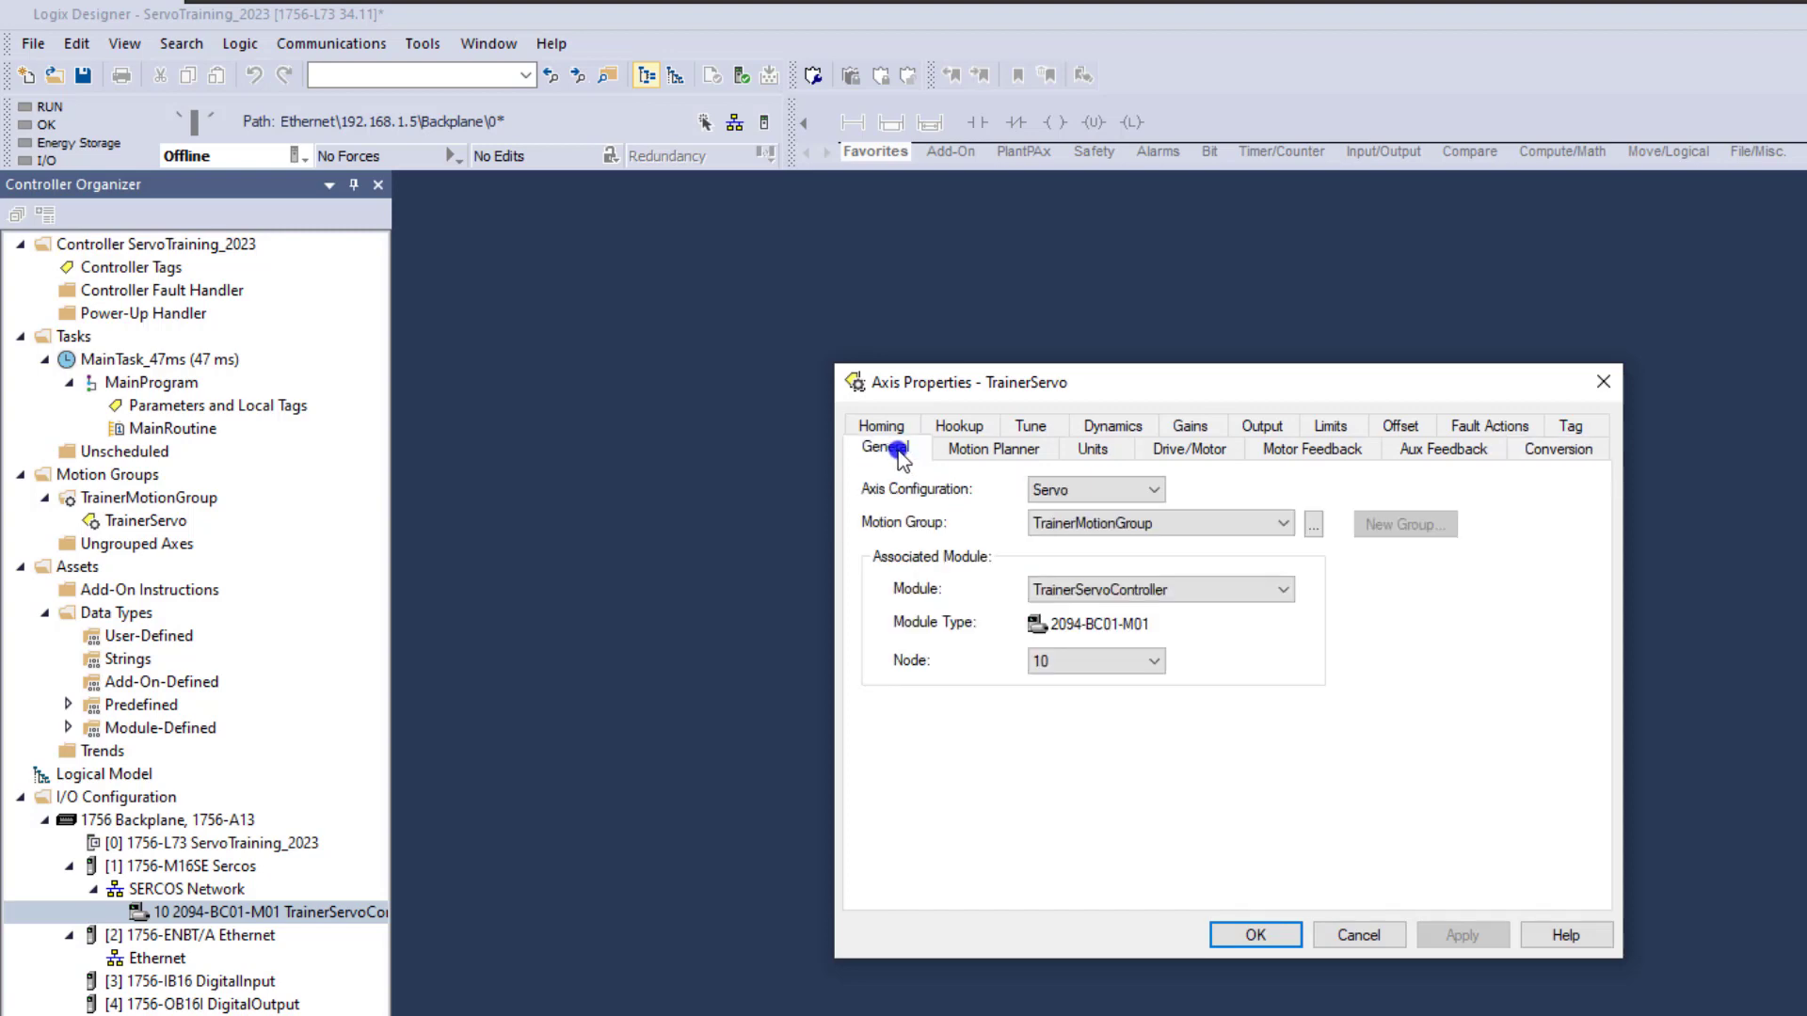
Try the Absolute and Passive homing modes on the TrainerServo axis and return the mode to Active
click(894, 428)
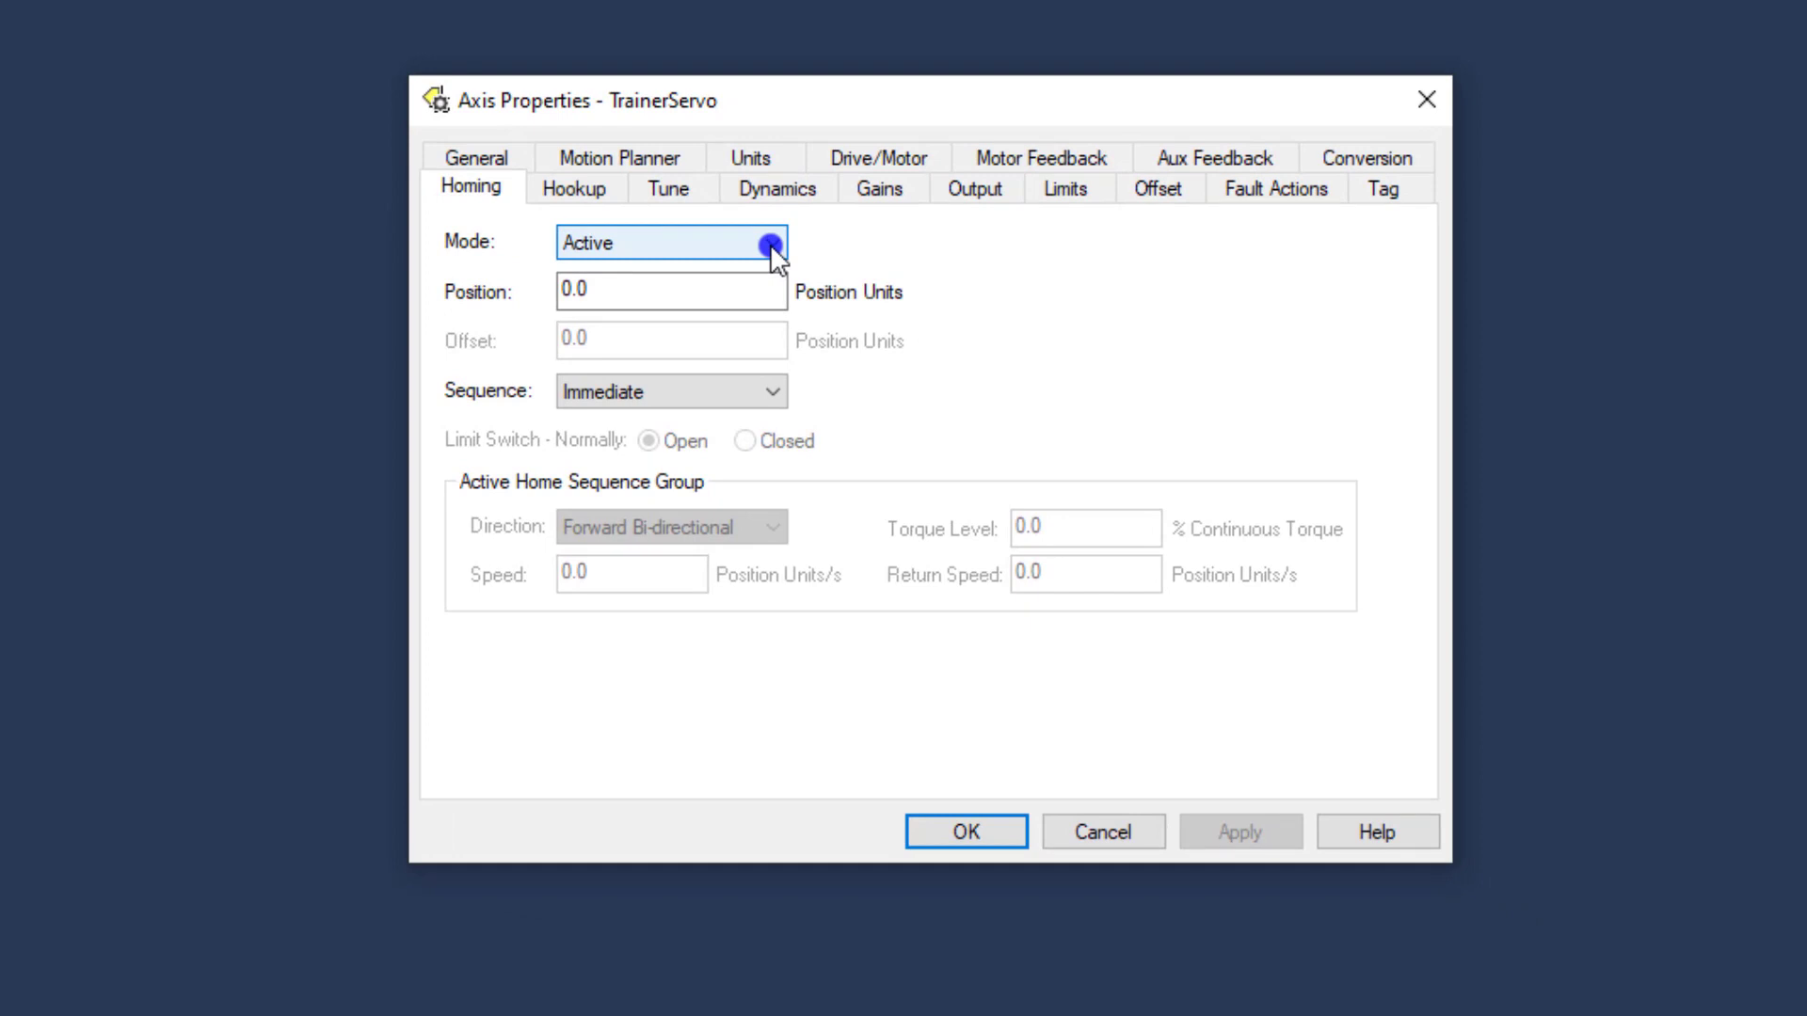
click(769, 244)
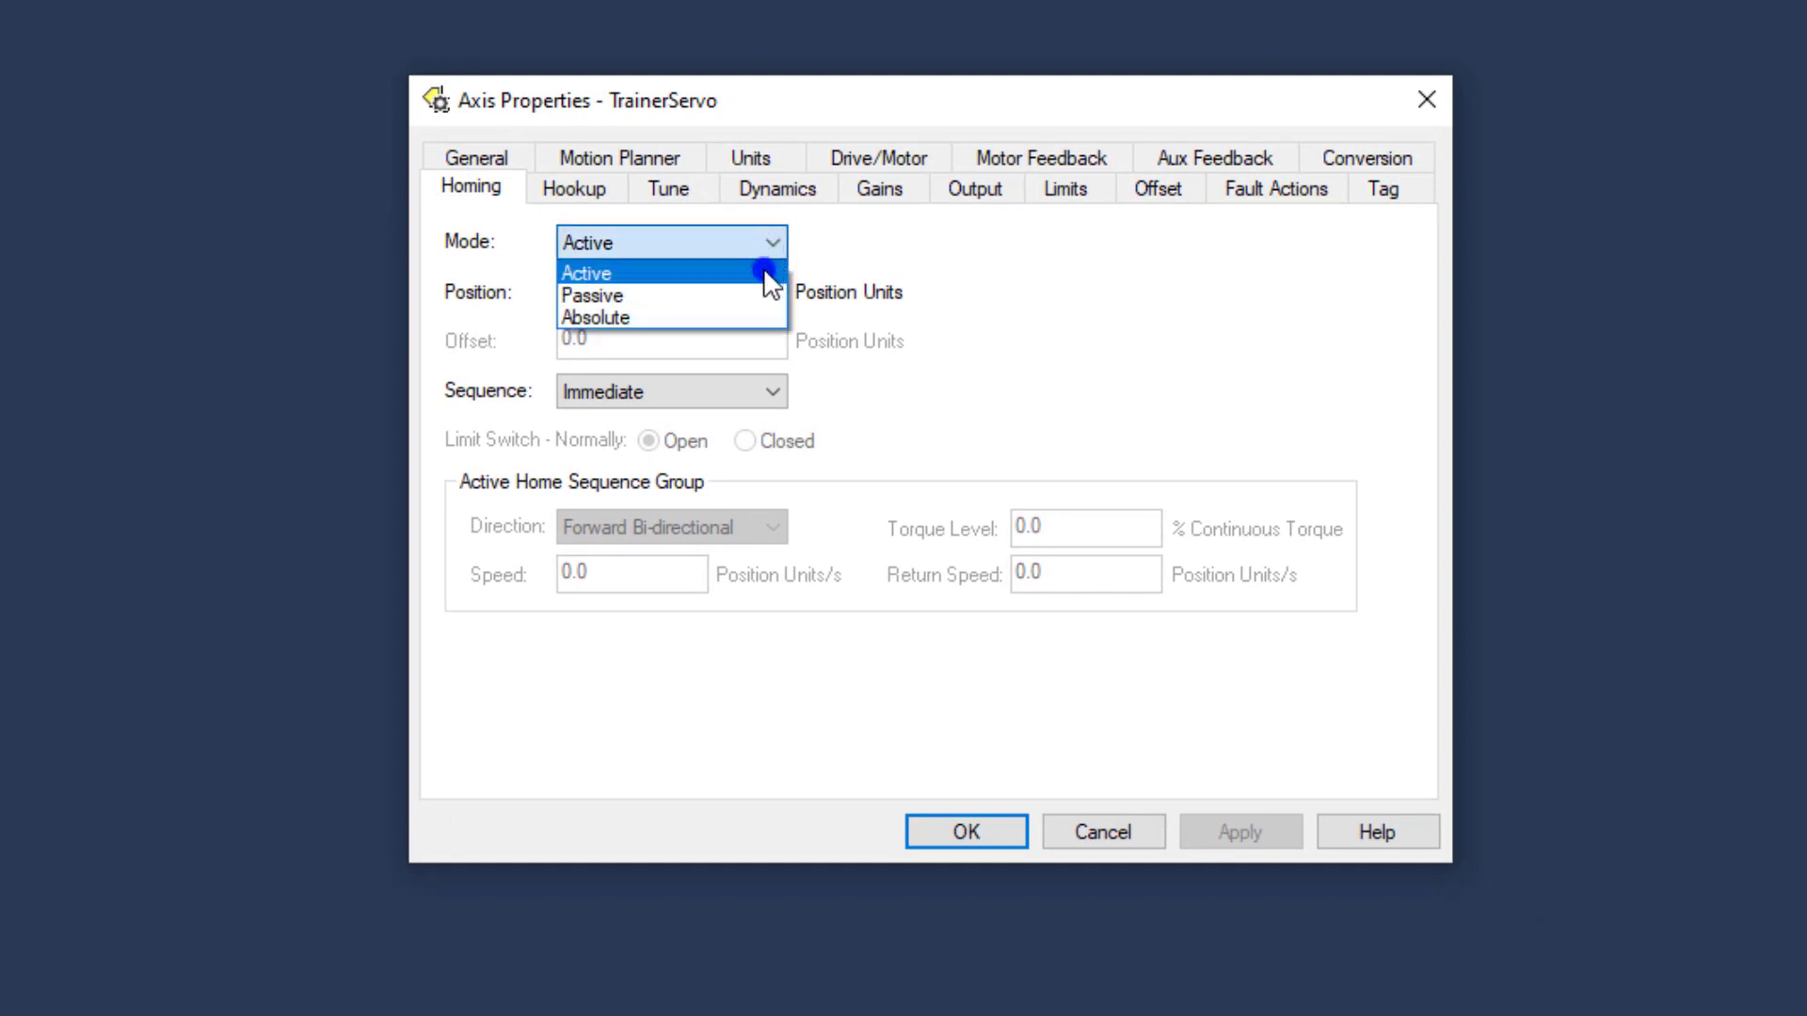
click(756, 320)
drag(686, 295, 550, 297)
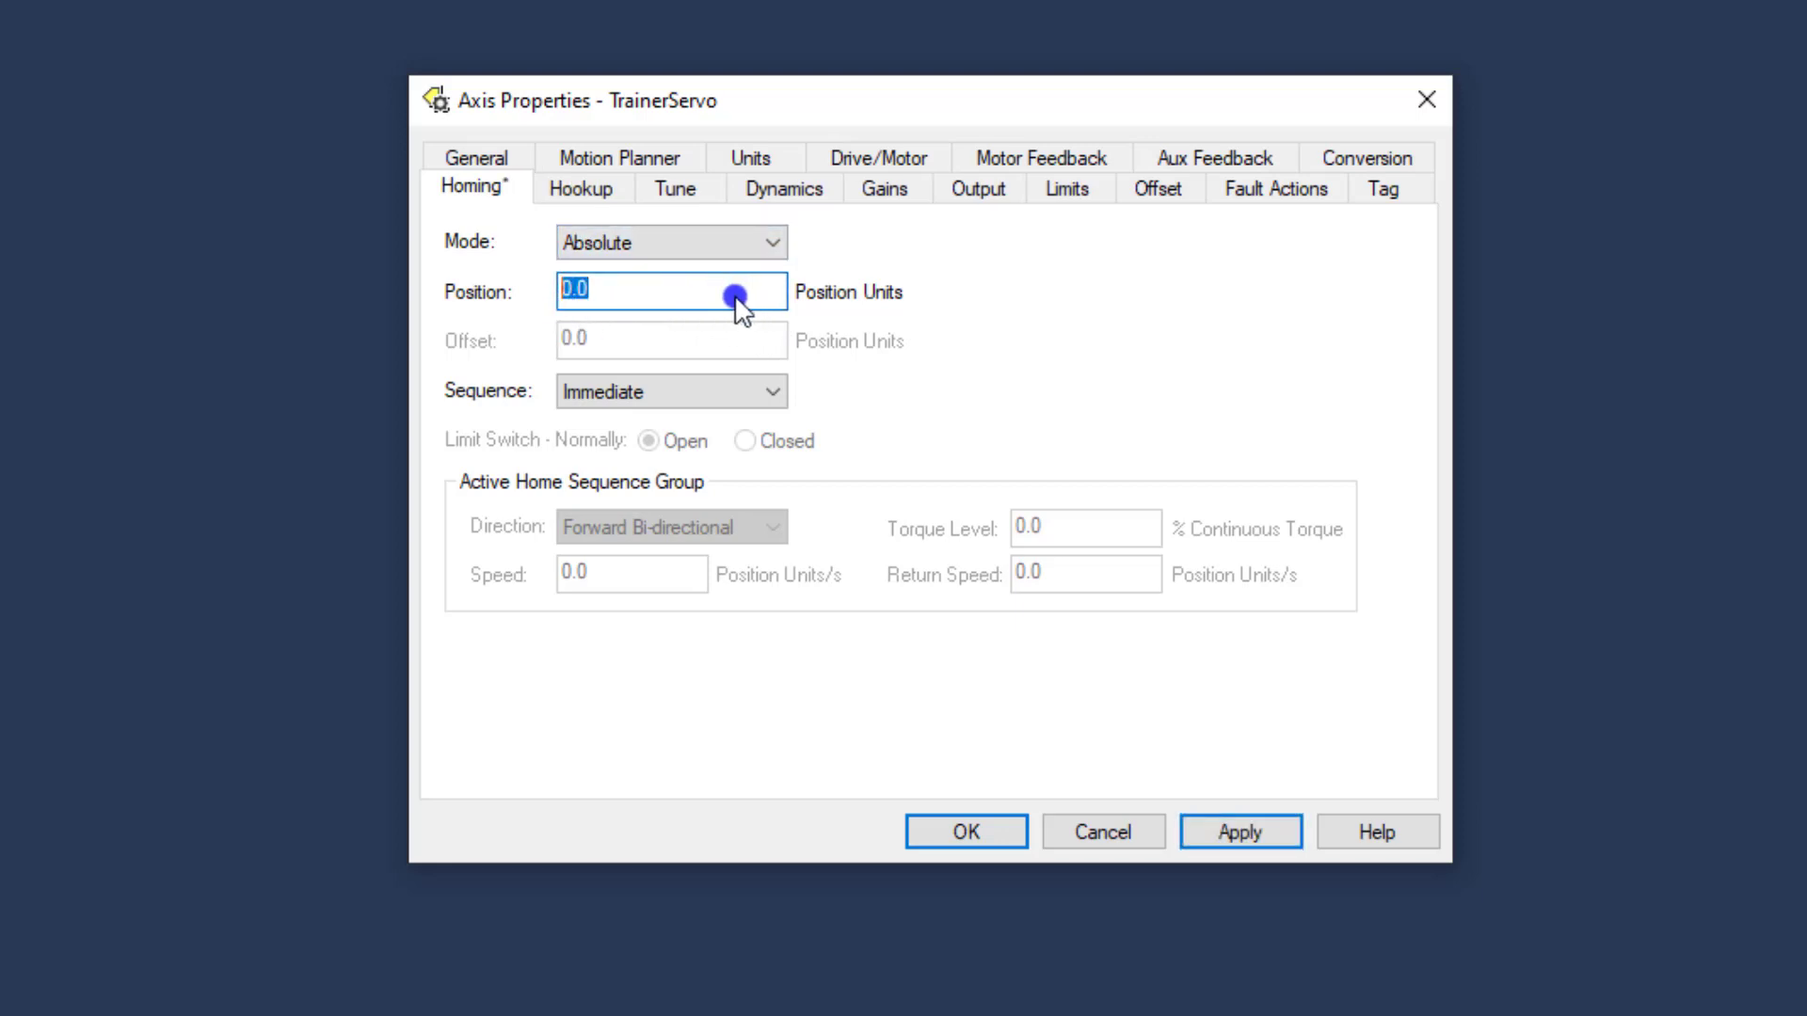
click(776, 389)
click(777, 389)
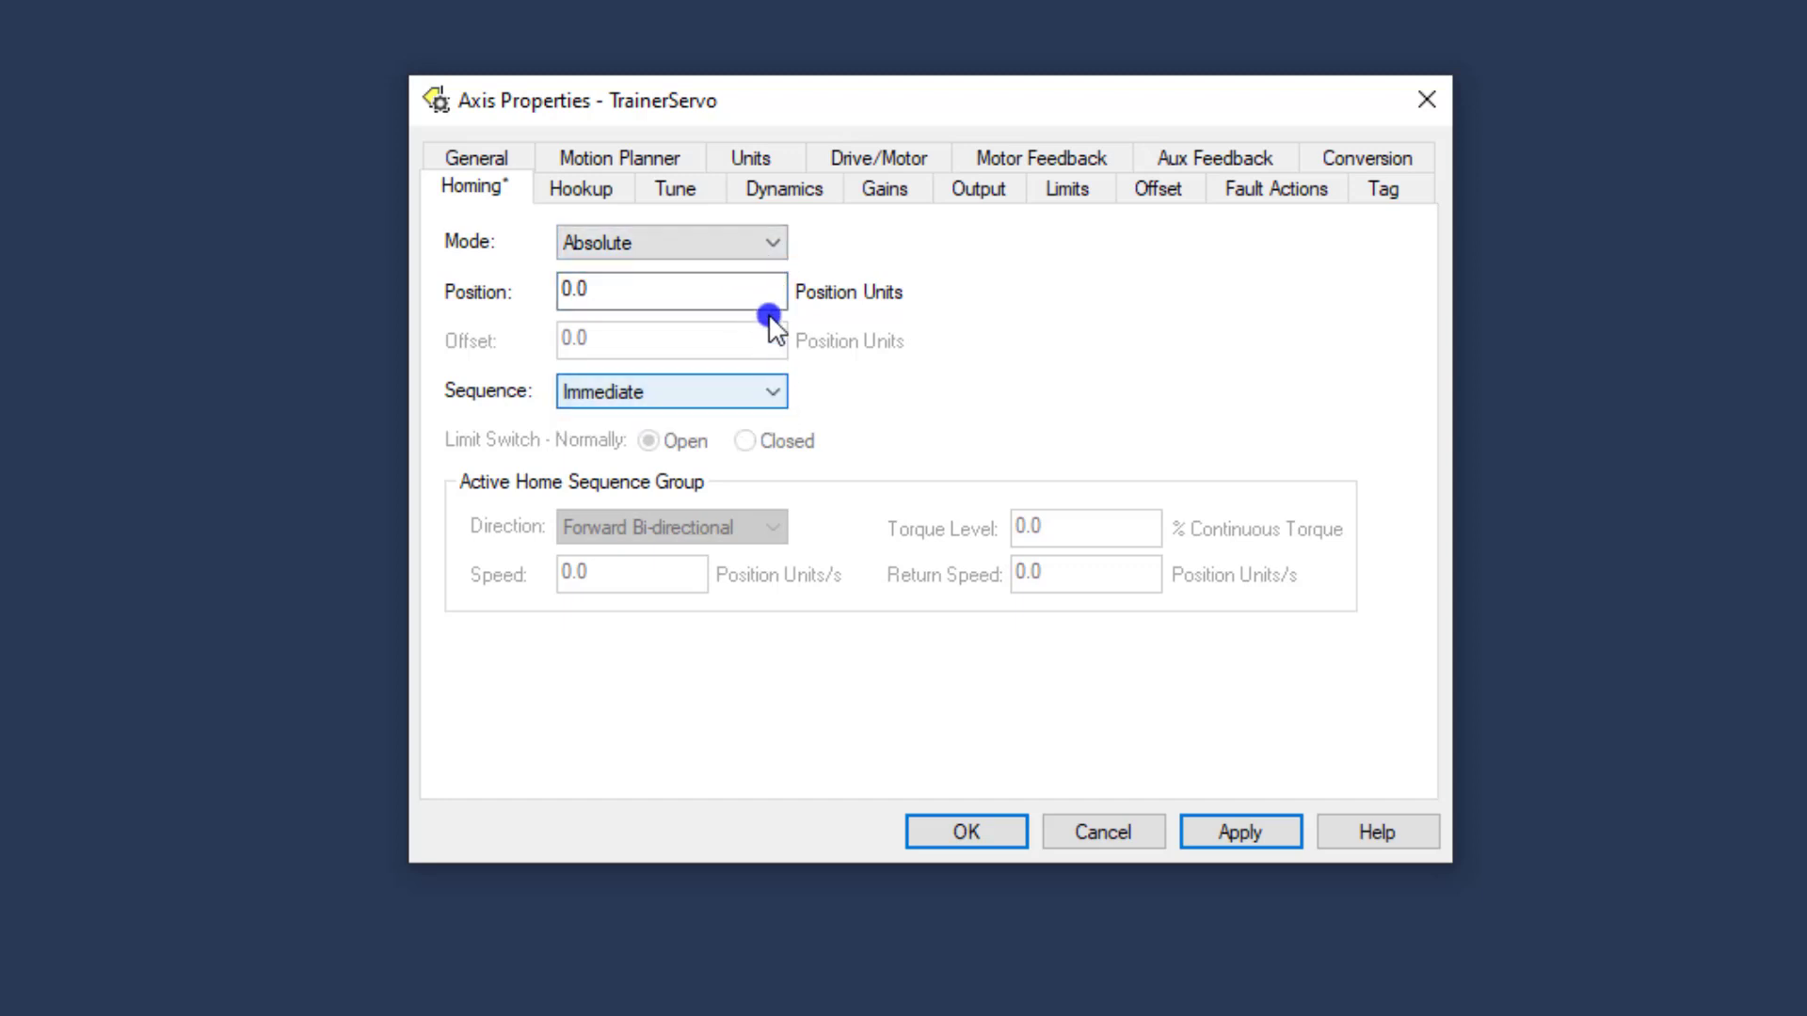
click(772, 245)
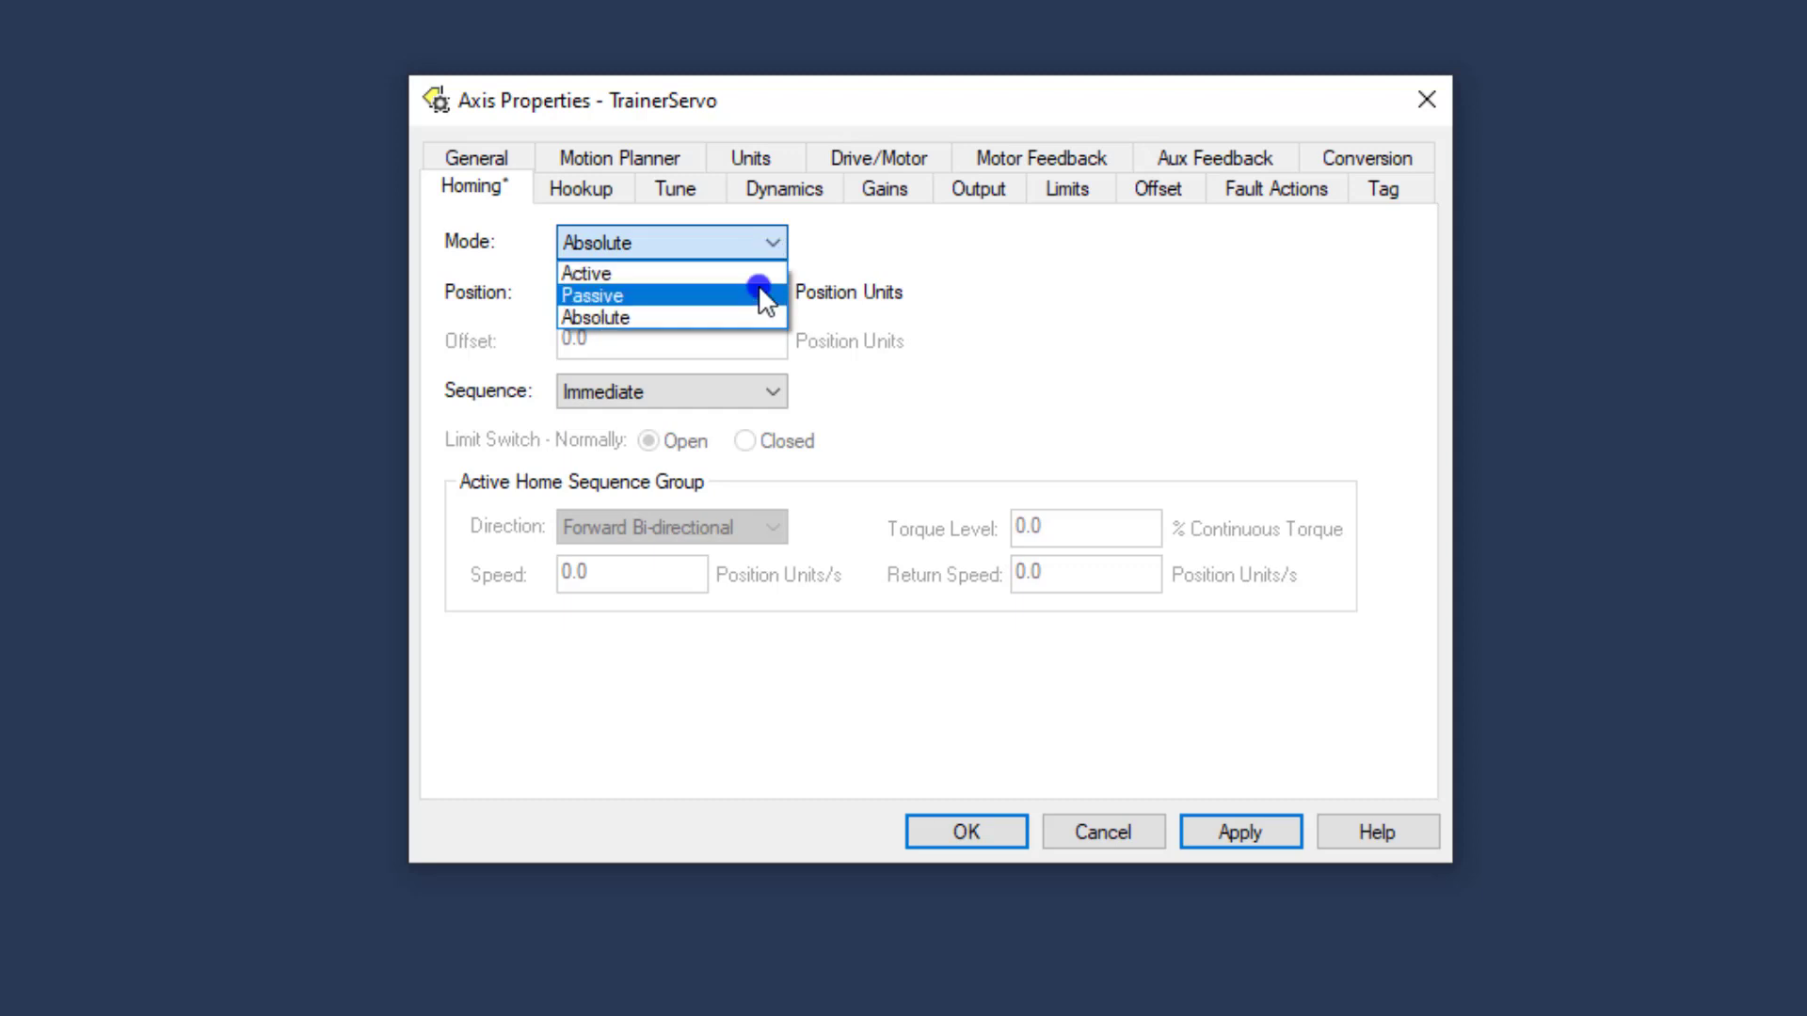
click(764, 295)
click(771, 242)
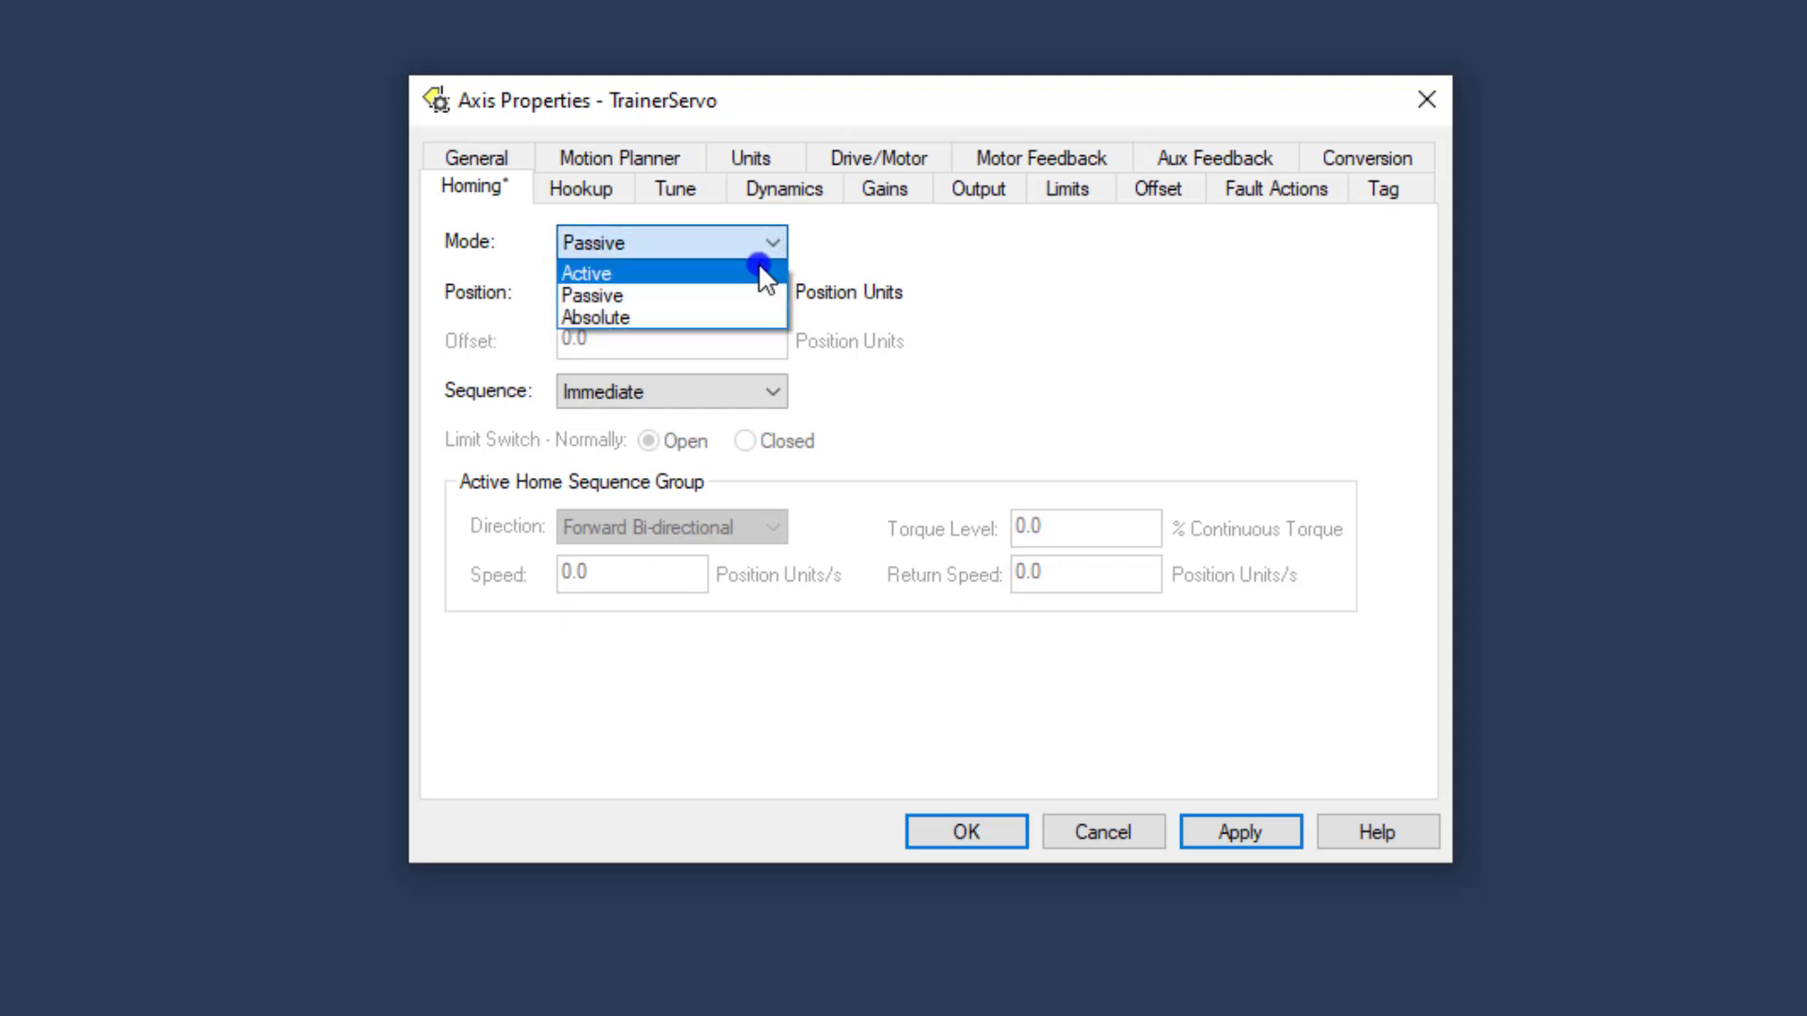
click(762, 272)
Try the Switch and Torque Level homing sequences and return the sequence to Immediate
click(732, 395)
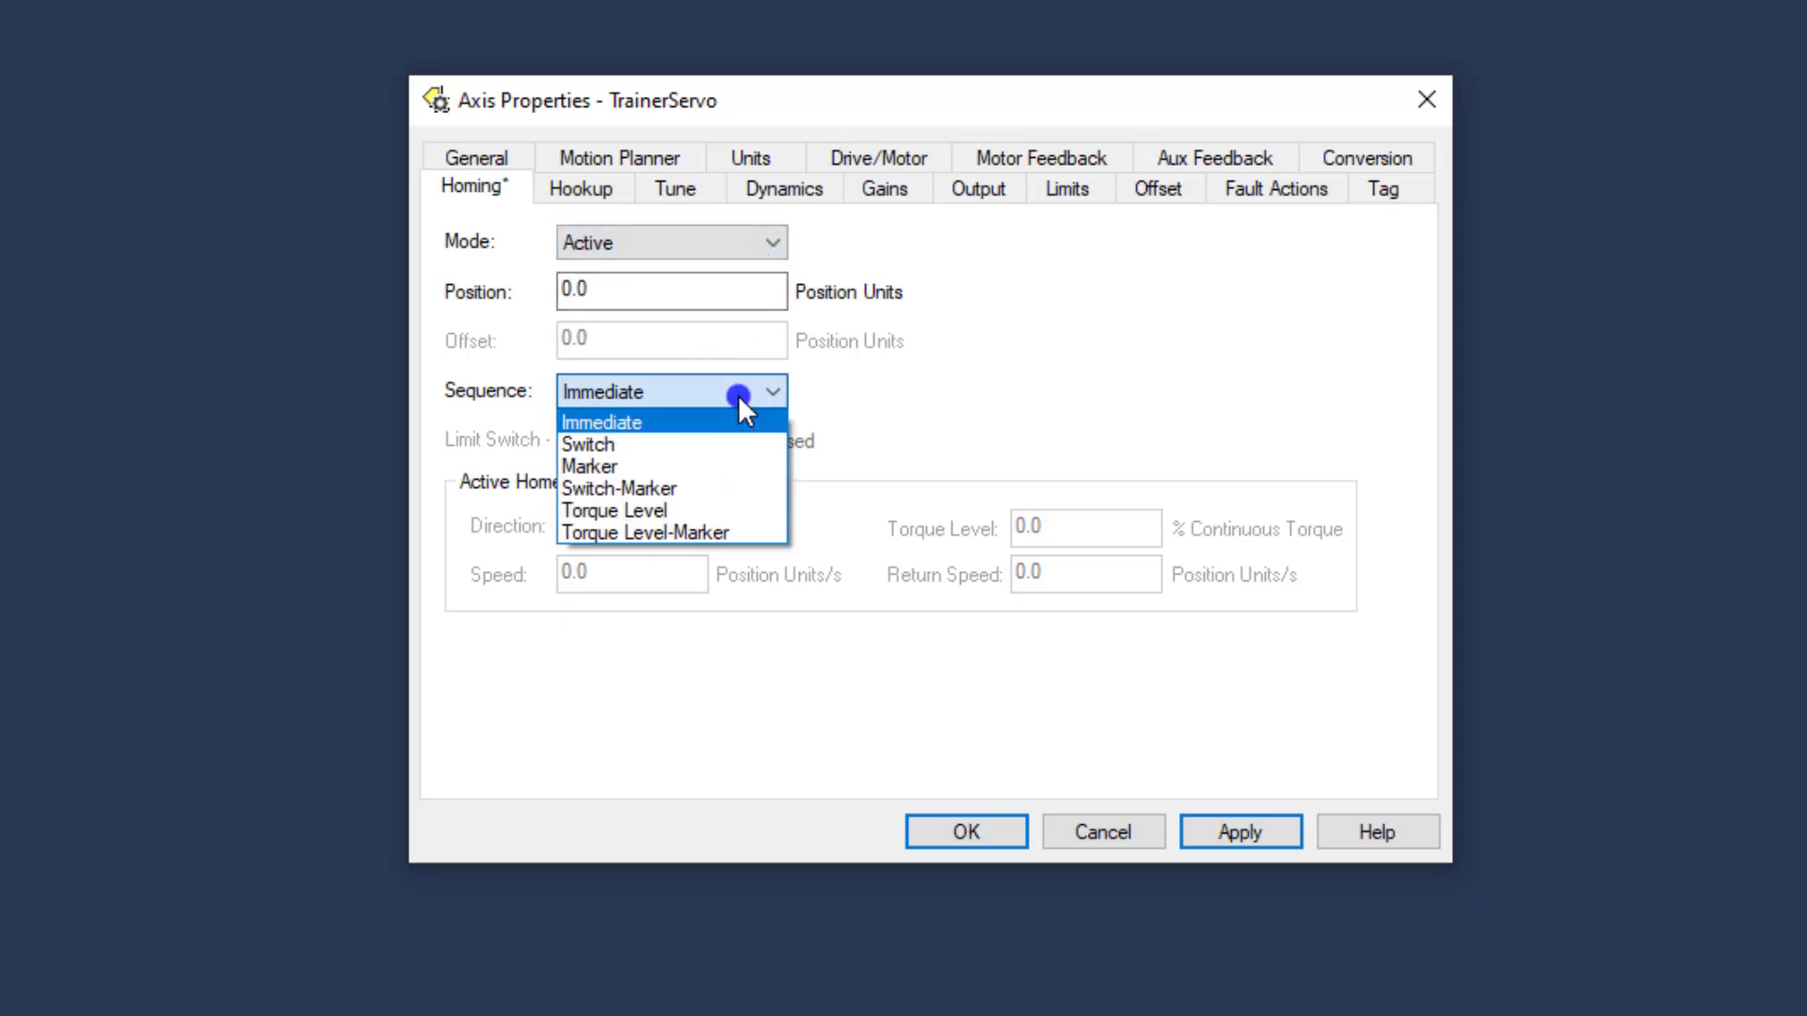
click(739, 447)
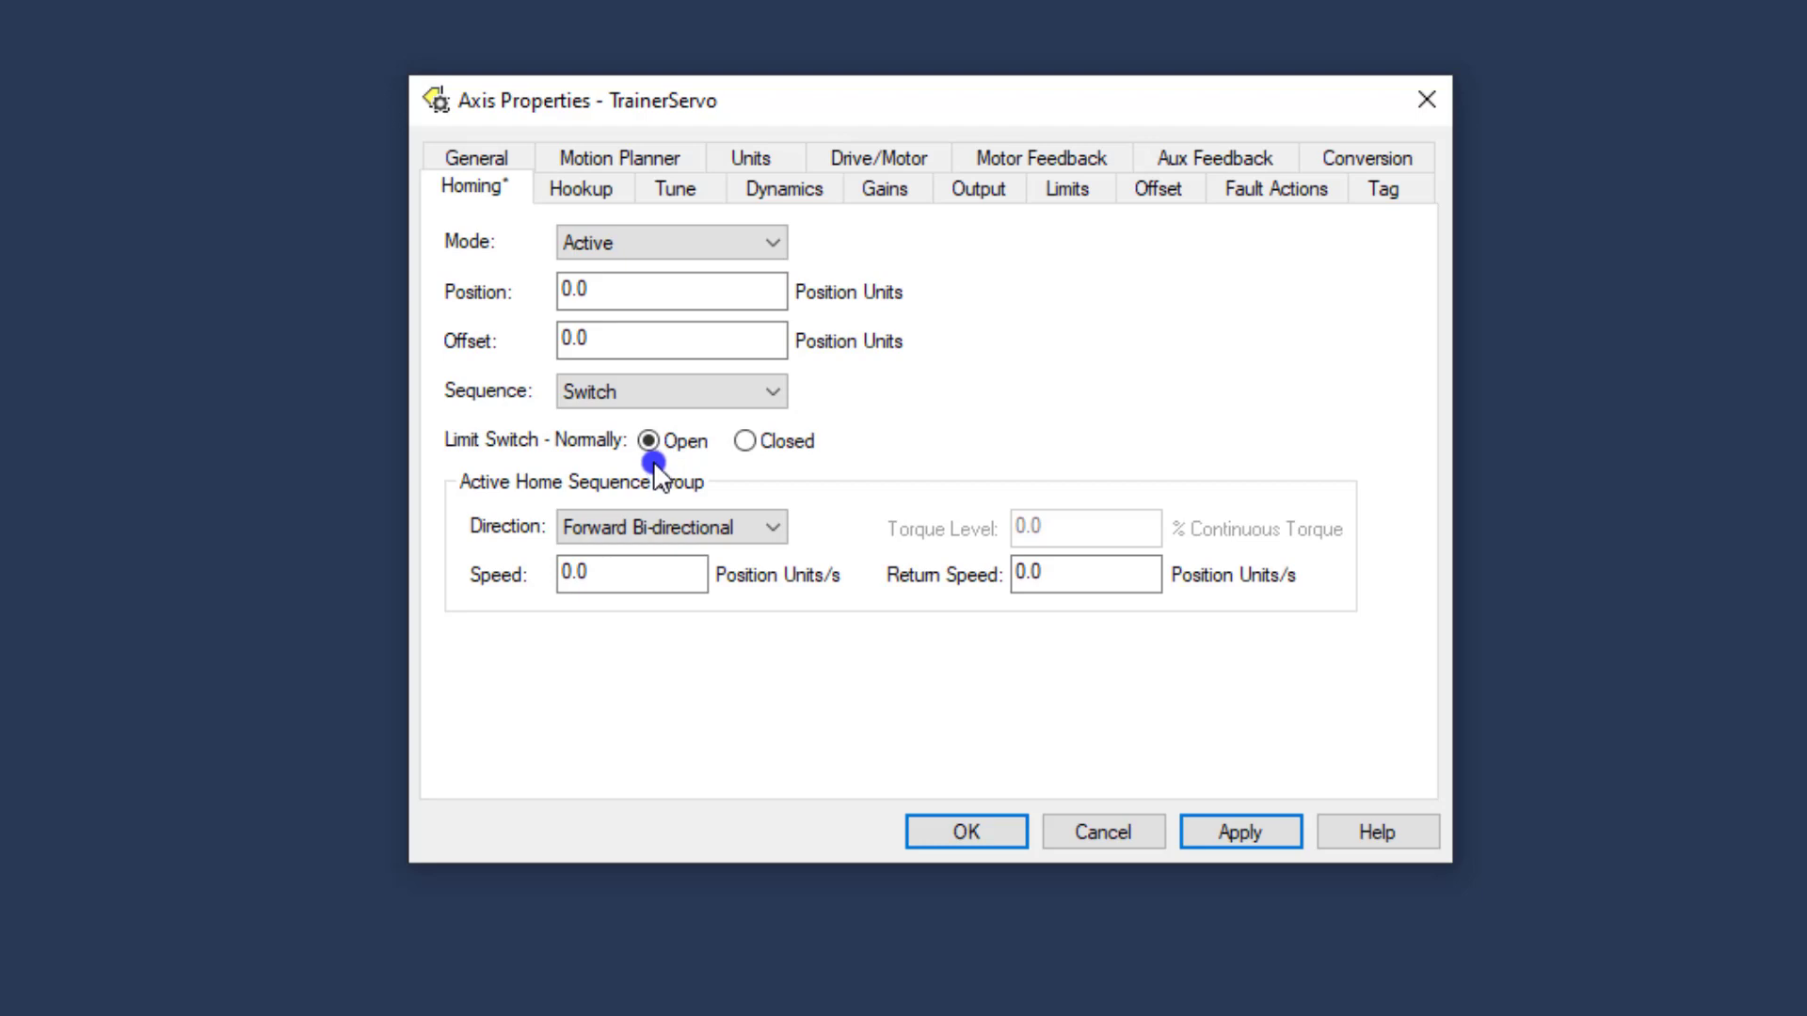
click(769, 395)
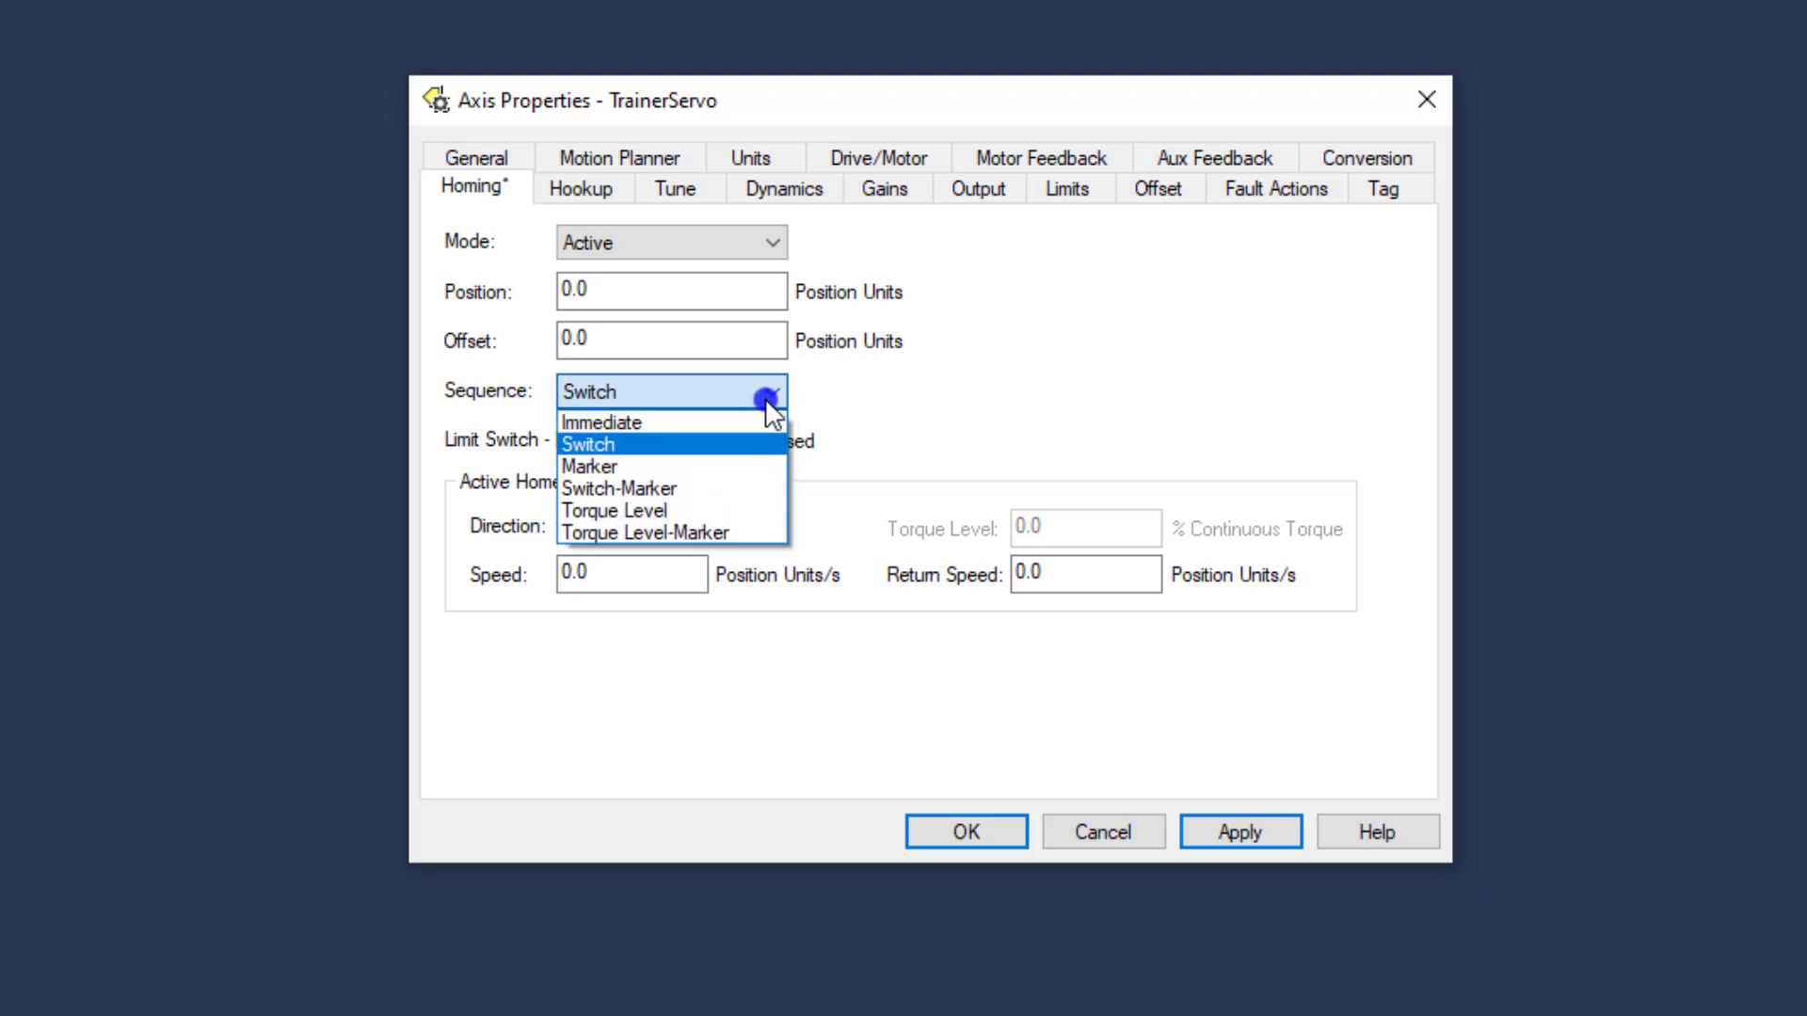
click(733, 511)
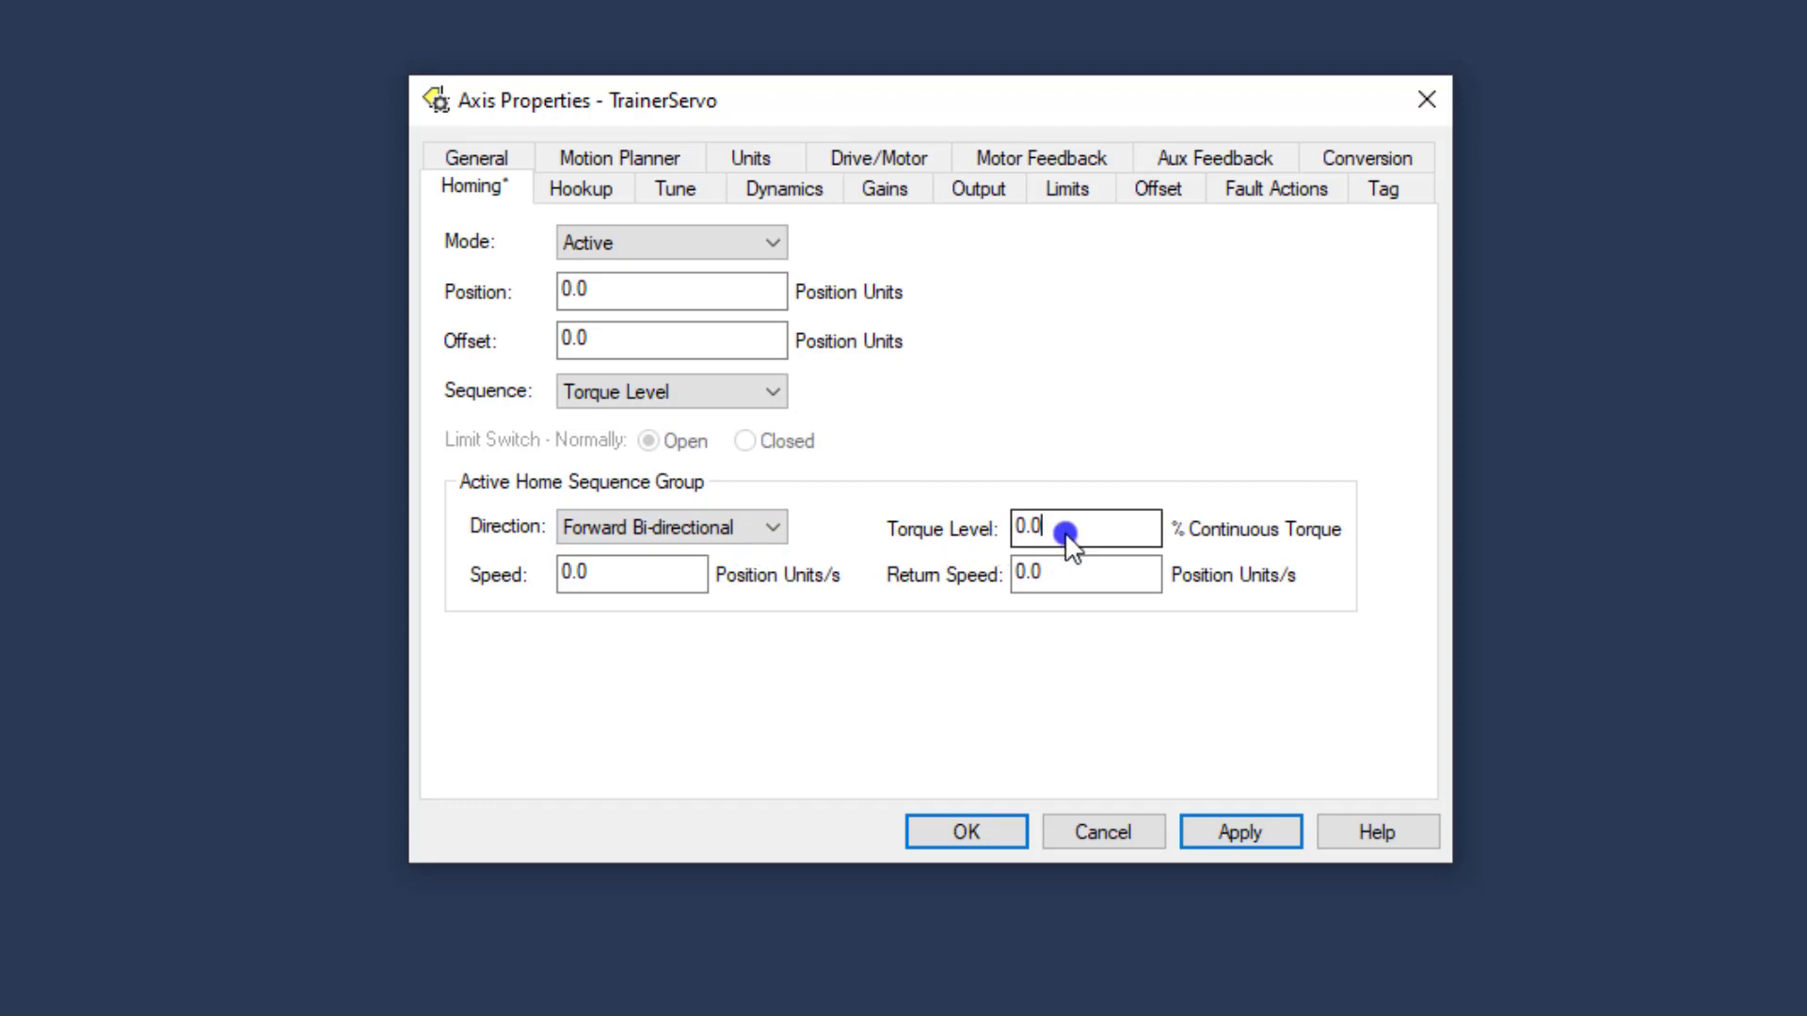
drag(1069, 549, 983, 541)
click(761, 397)
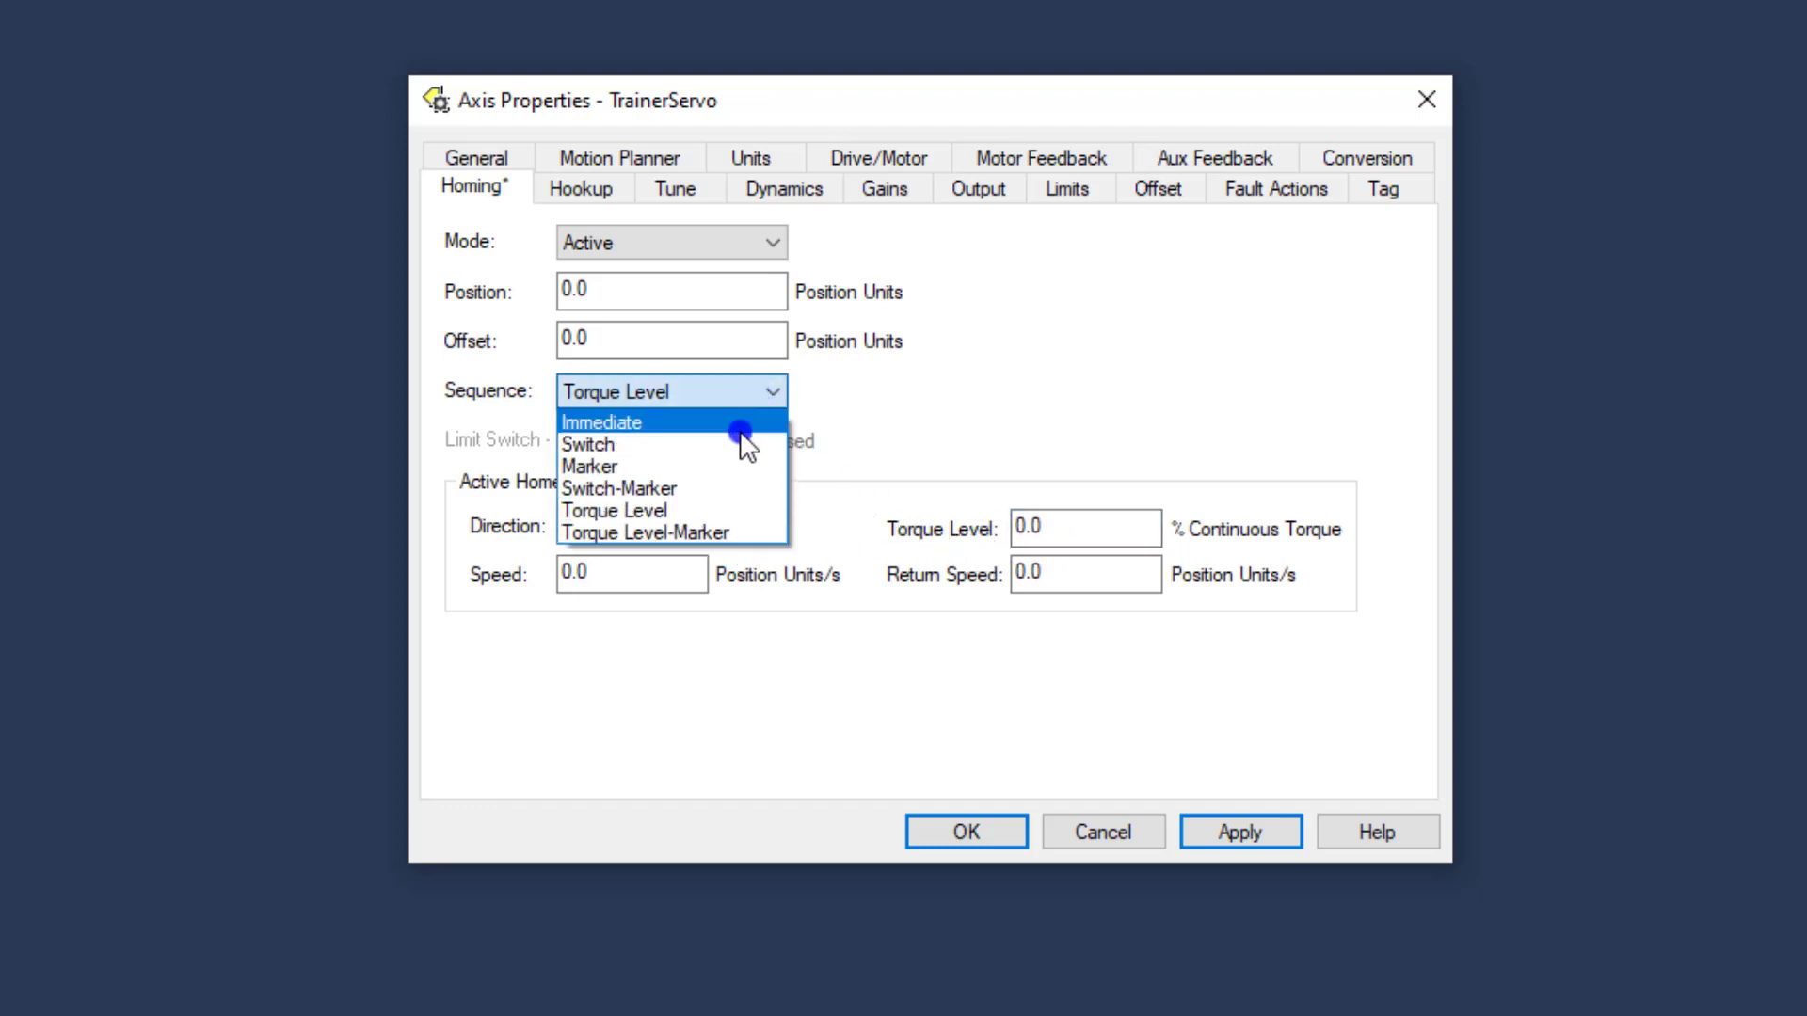
click(741, 435)
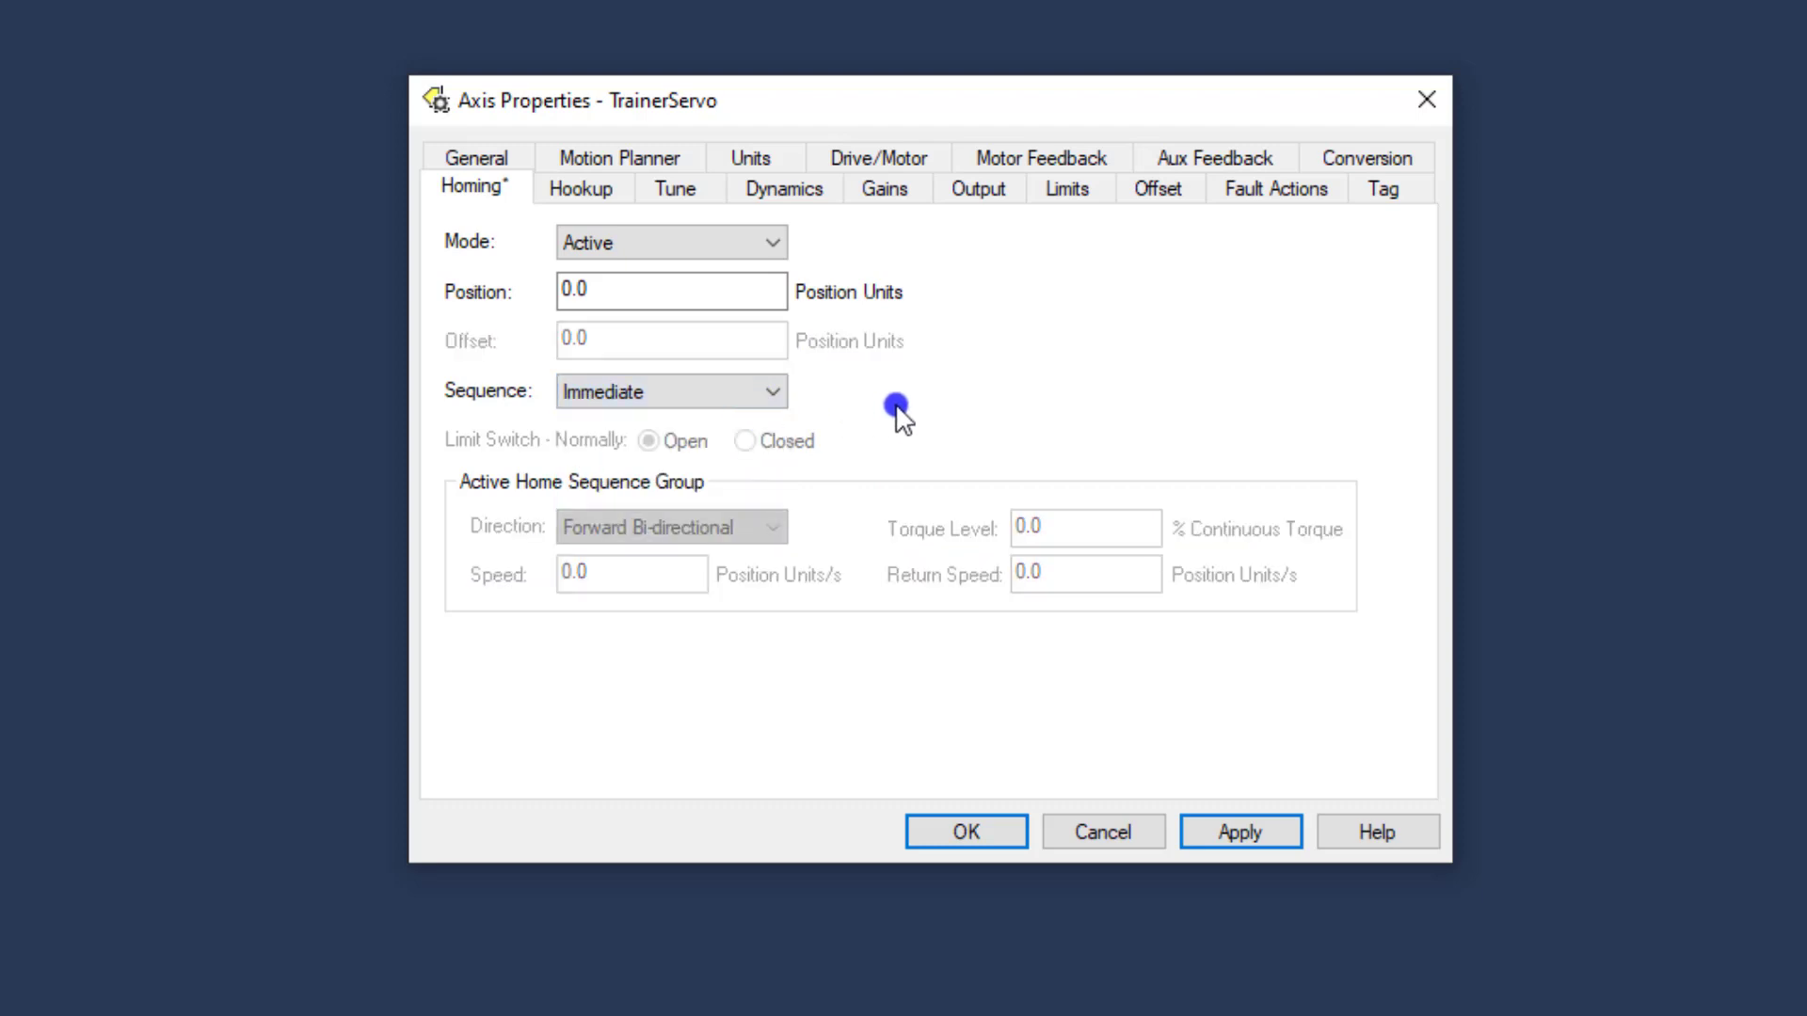
Apply the TrainerServo axis's homing settings with Active mode and Immediate sequence, and close its properties
click(770, 403)
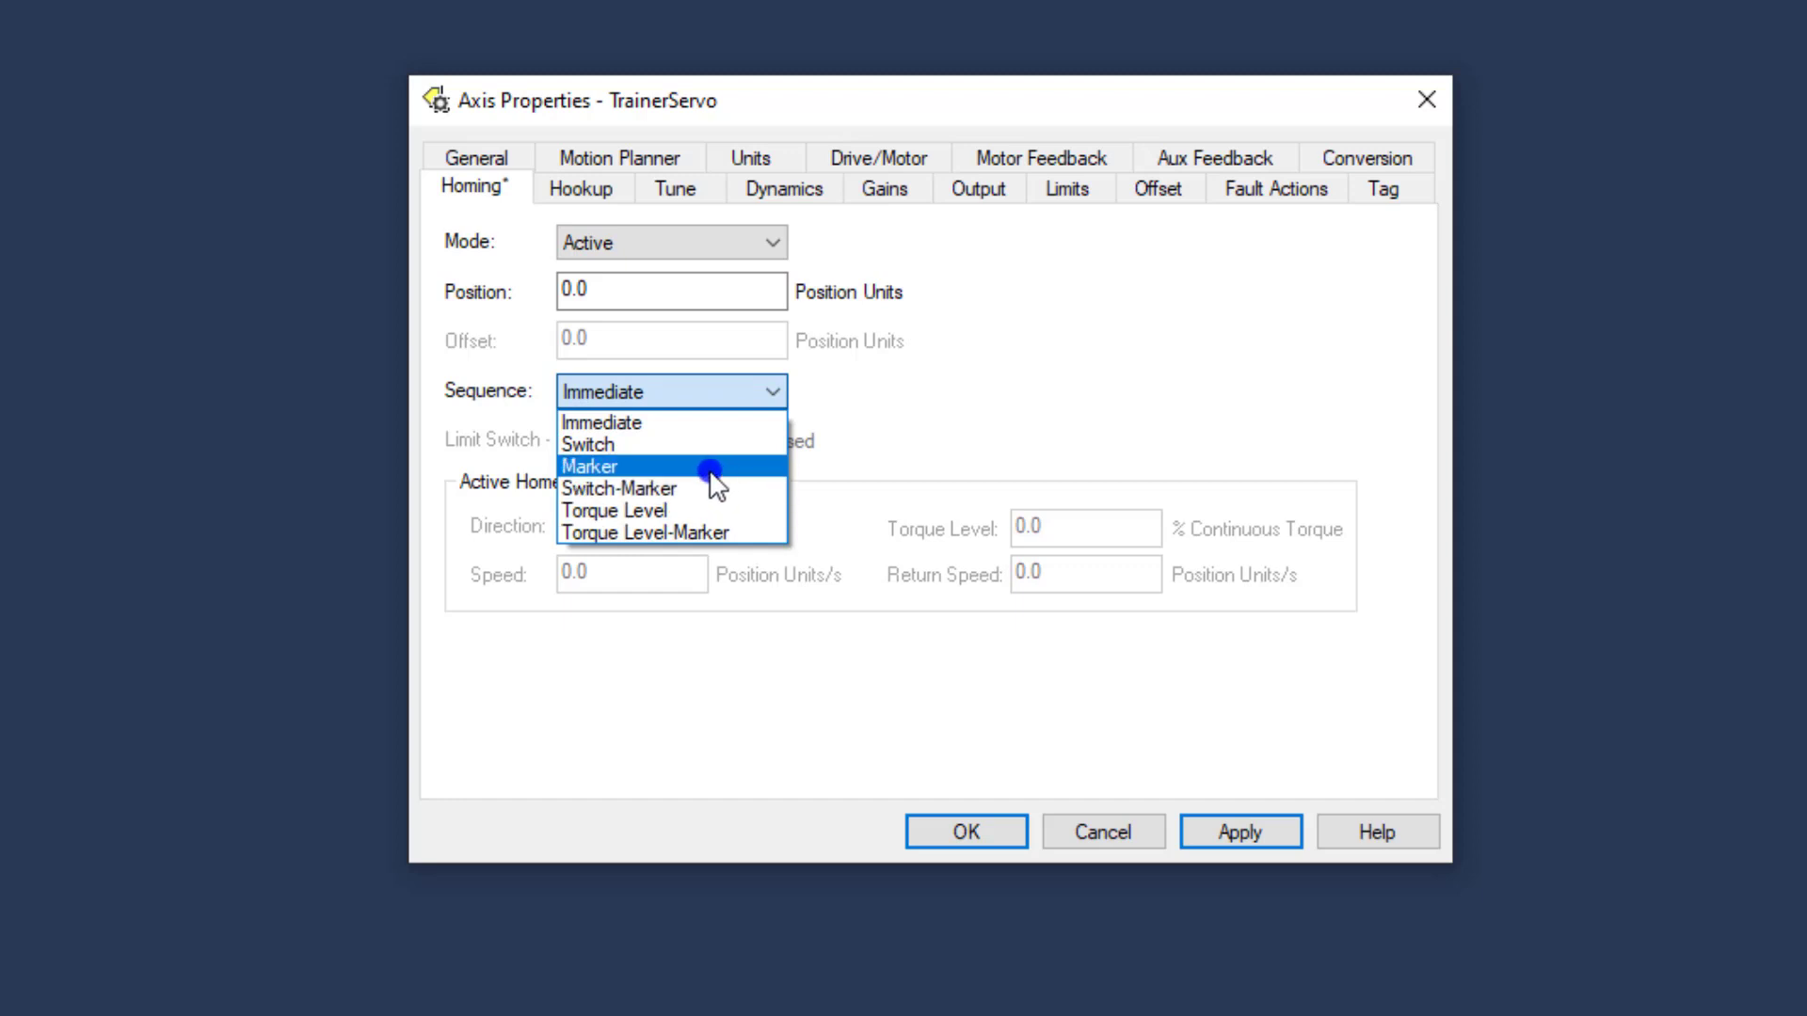
click(950, 666)
click(1229, 832)
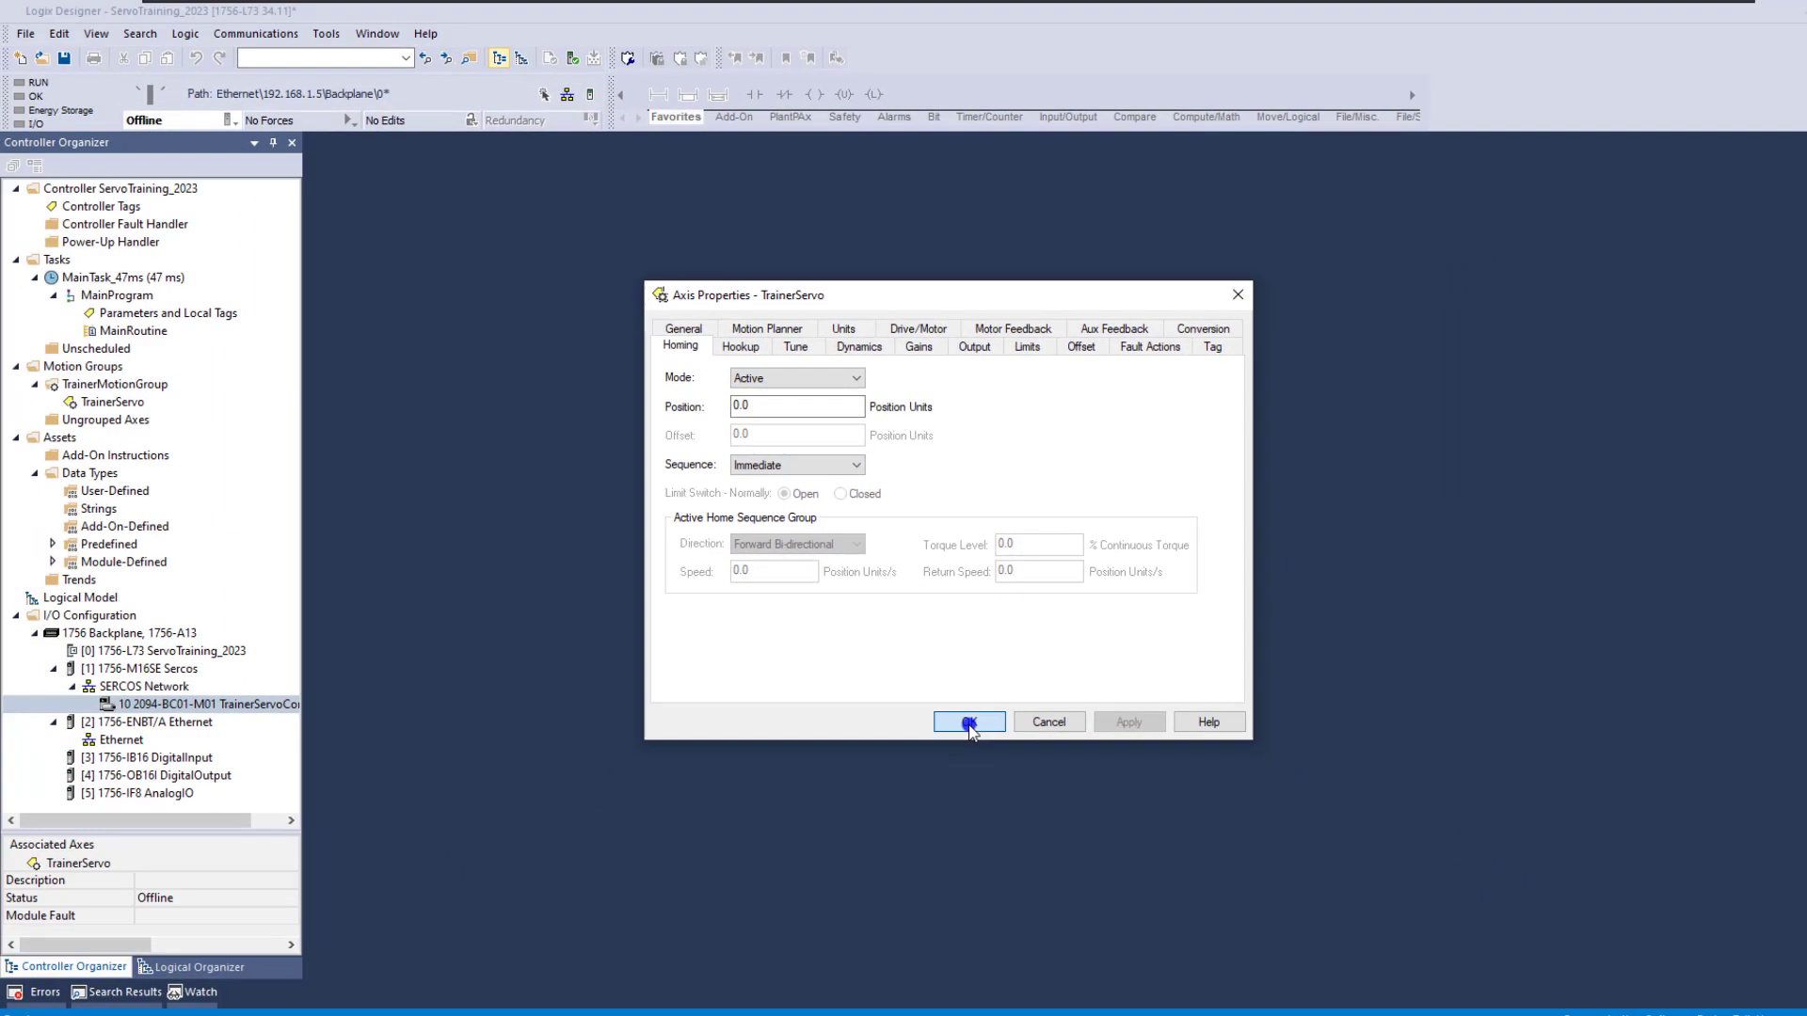
click(969, 778)
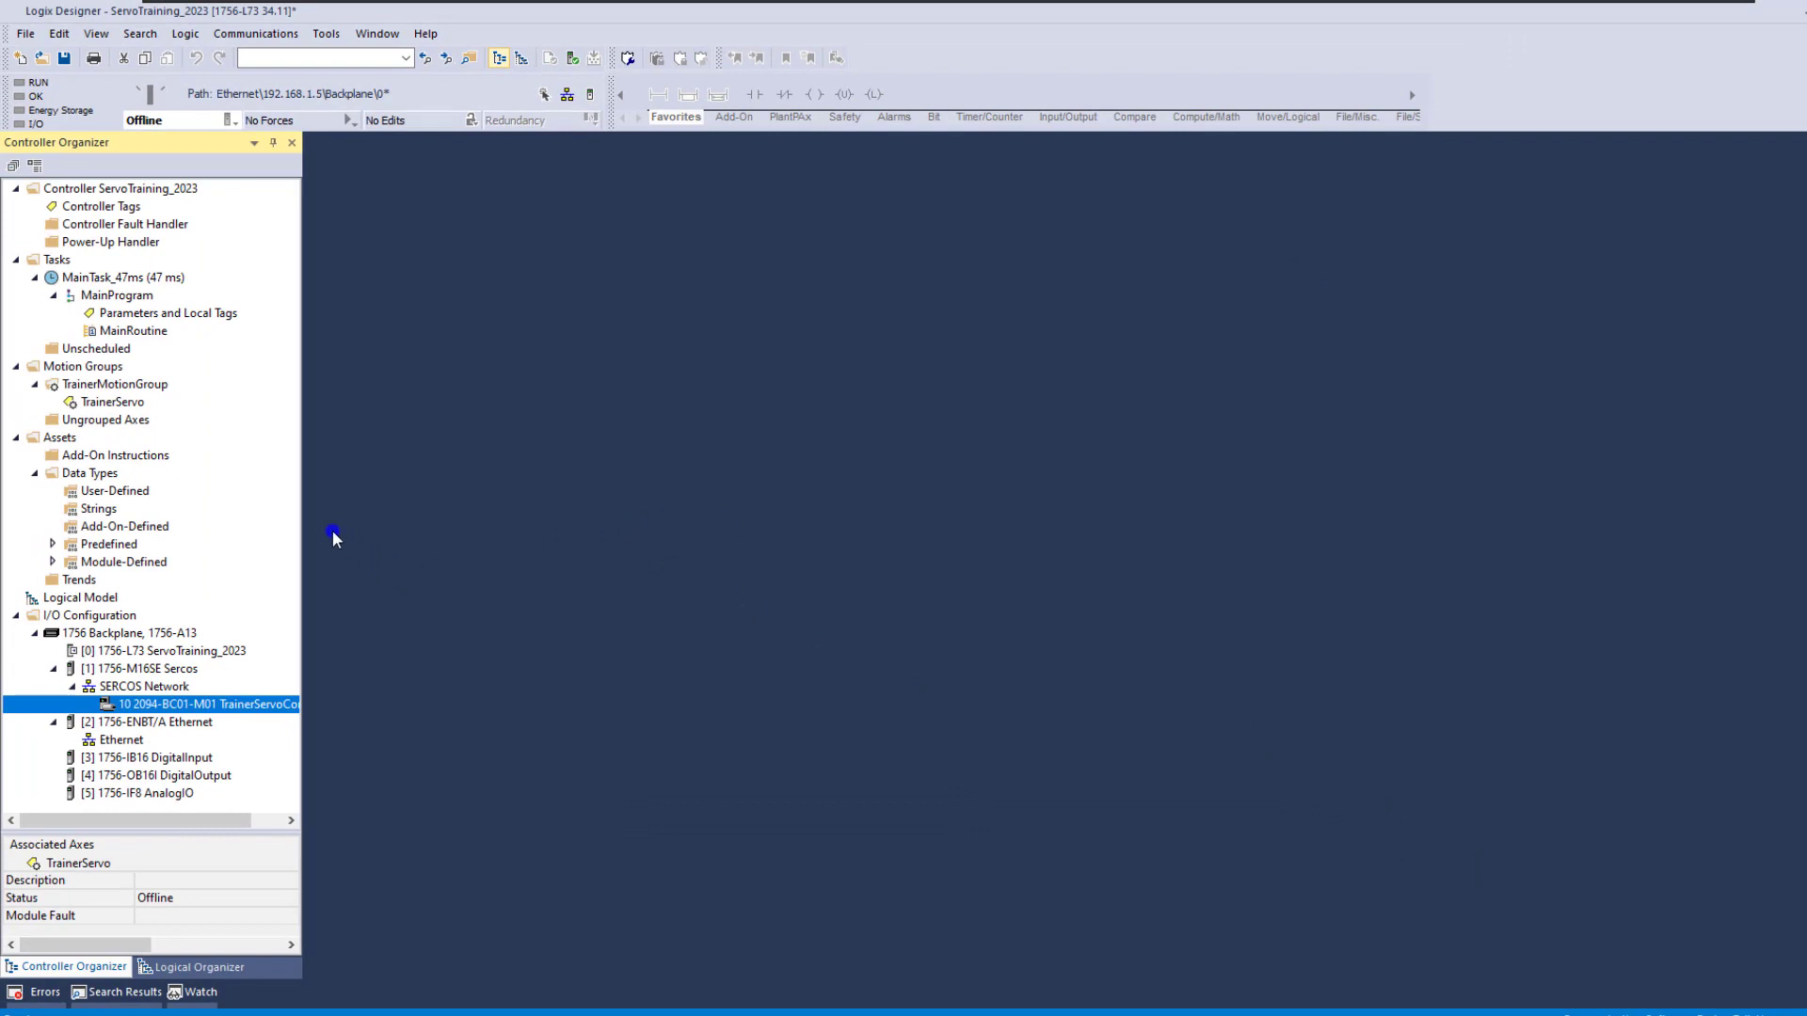
Download the ServoTraining_2023 project to the 1756-L73 controller in slot 0 of the 192.168.1.5 backplane
click(252, 34)
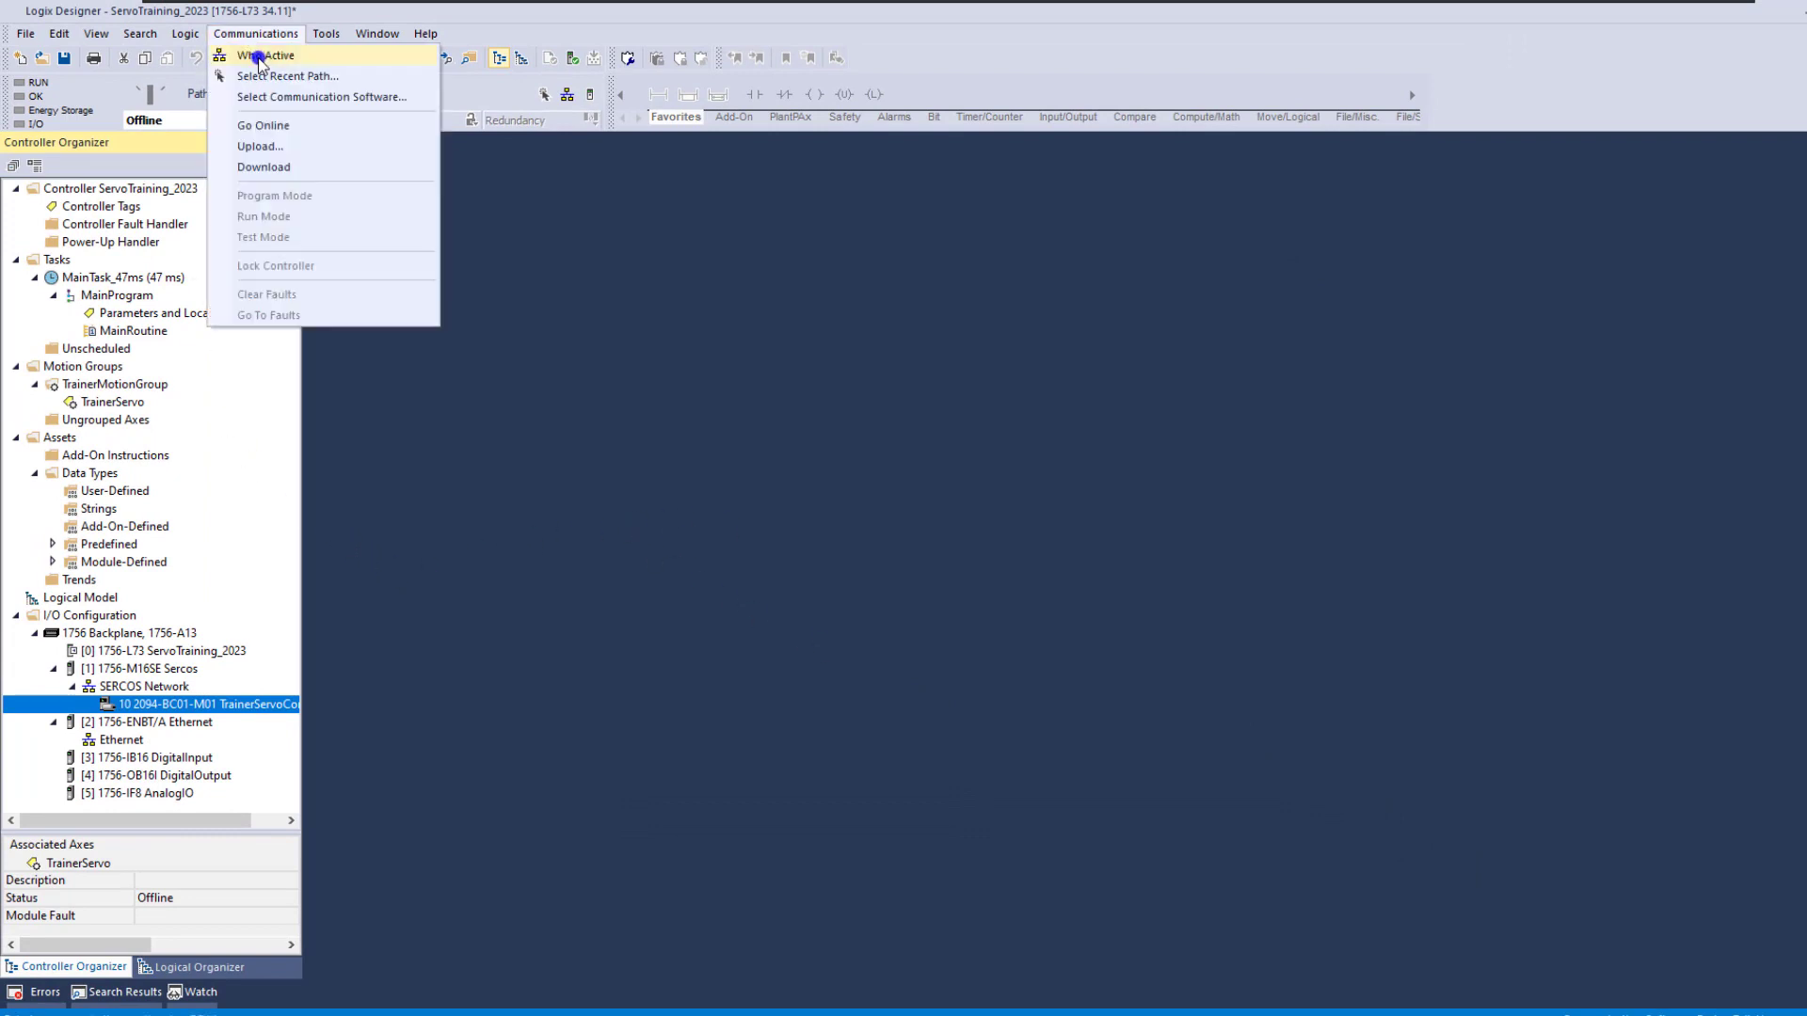
click(259, 59)
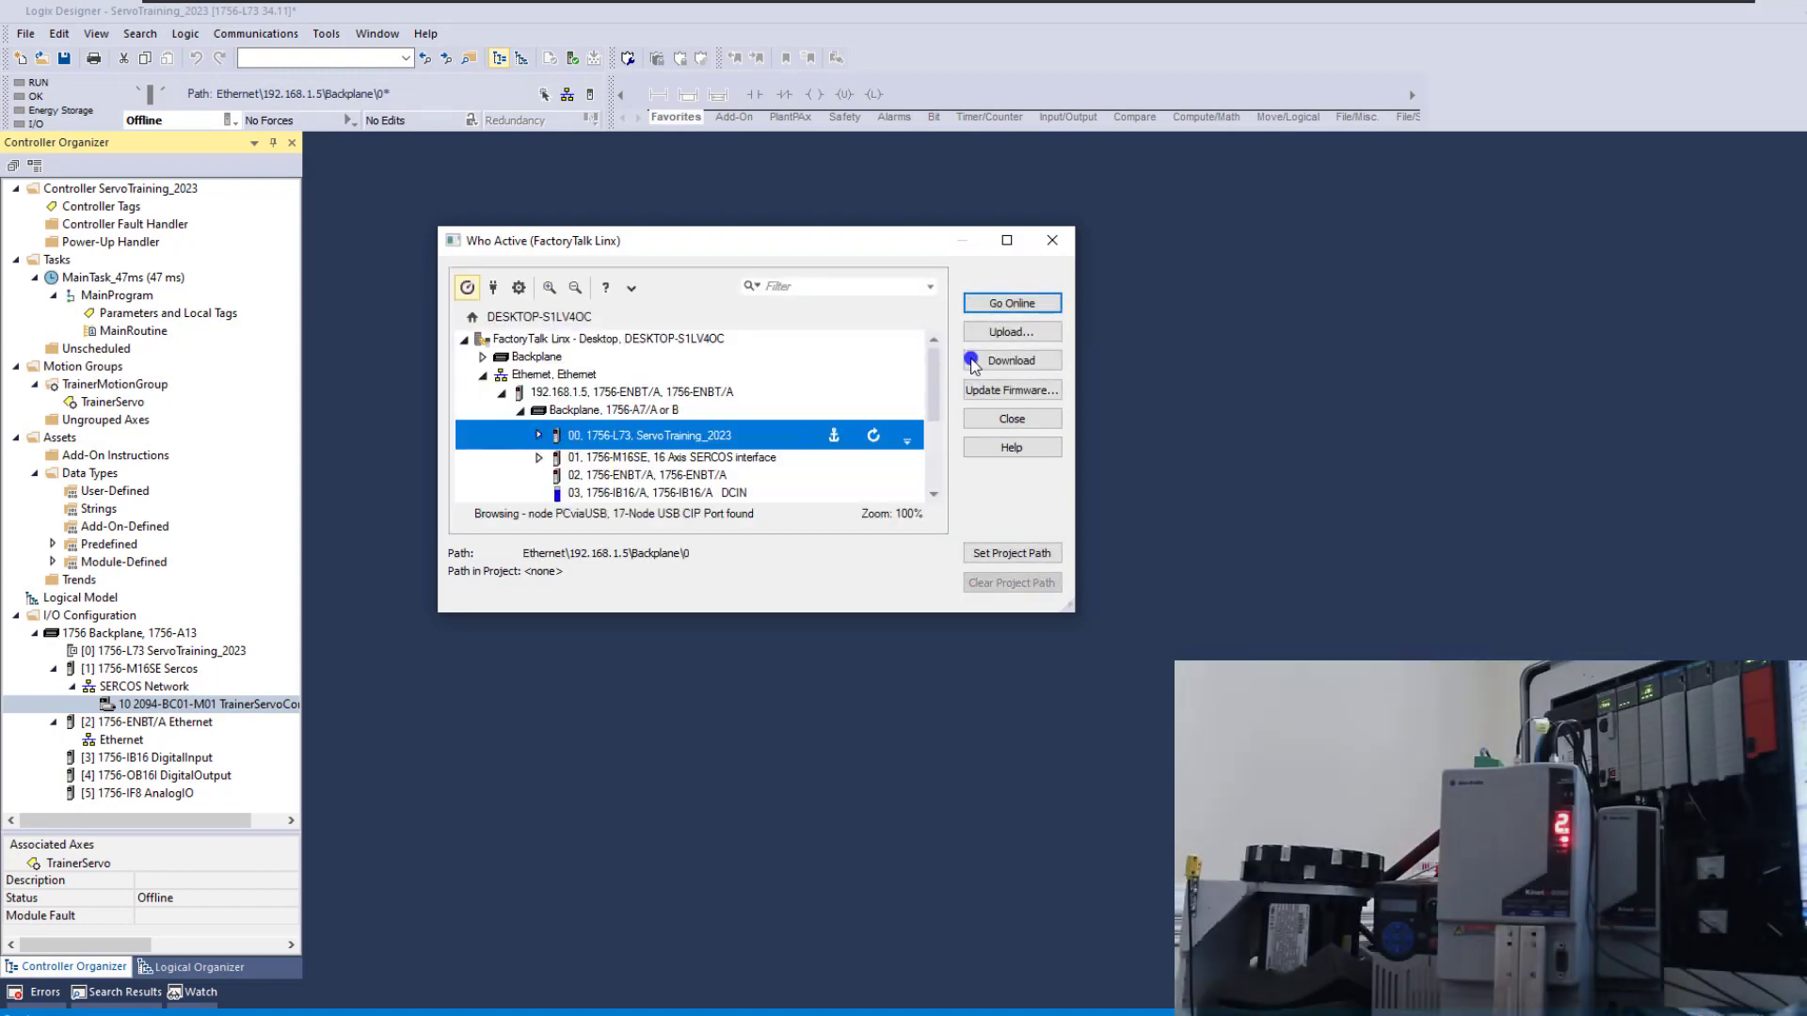
click(1004, 362)
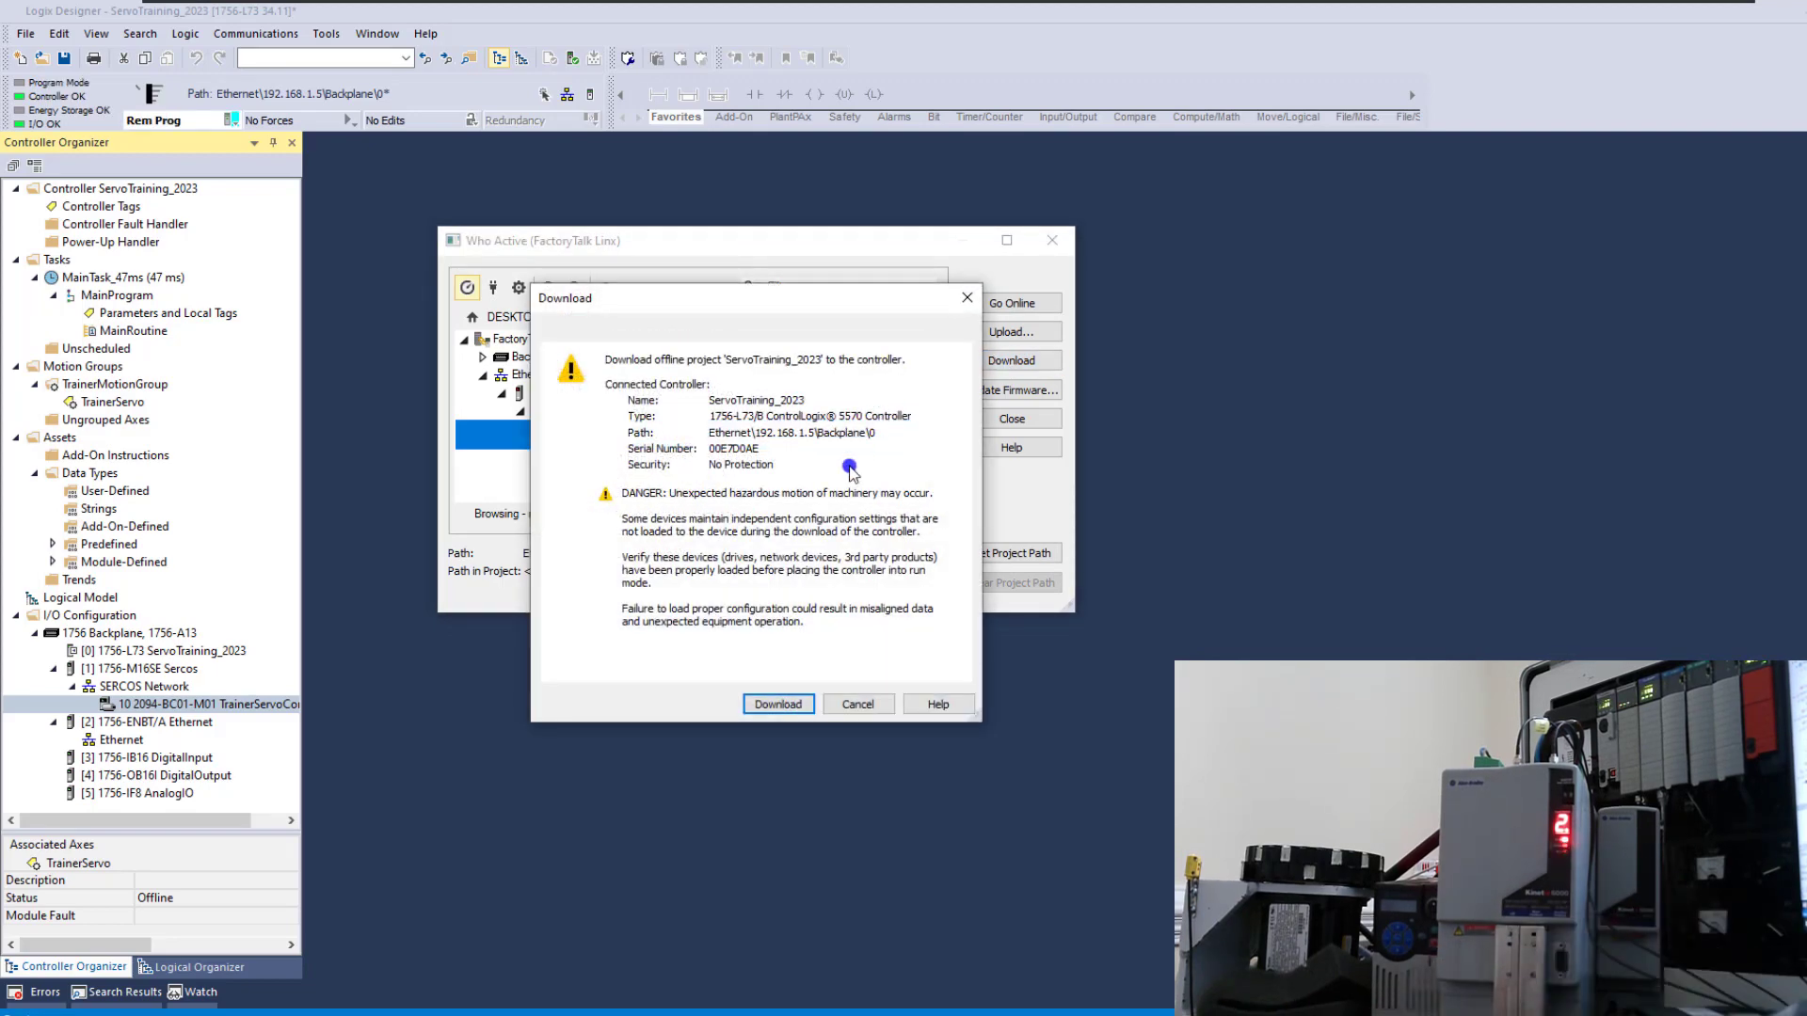
click(778, 704)
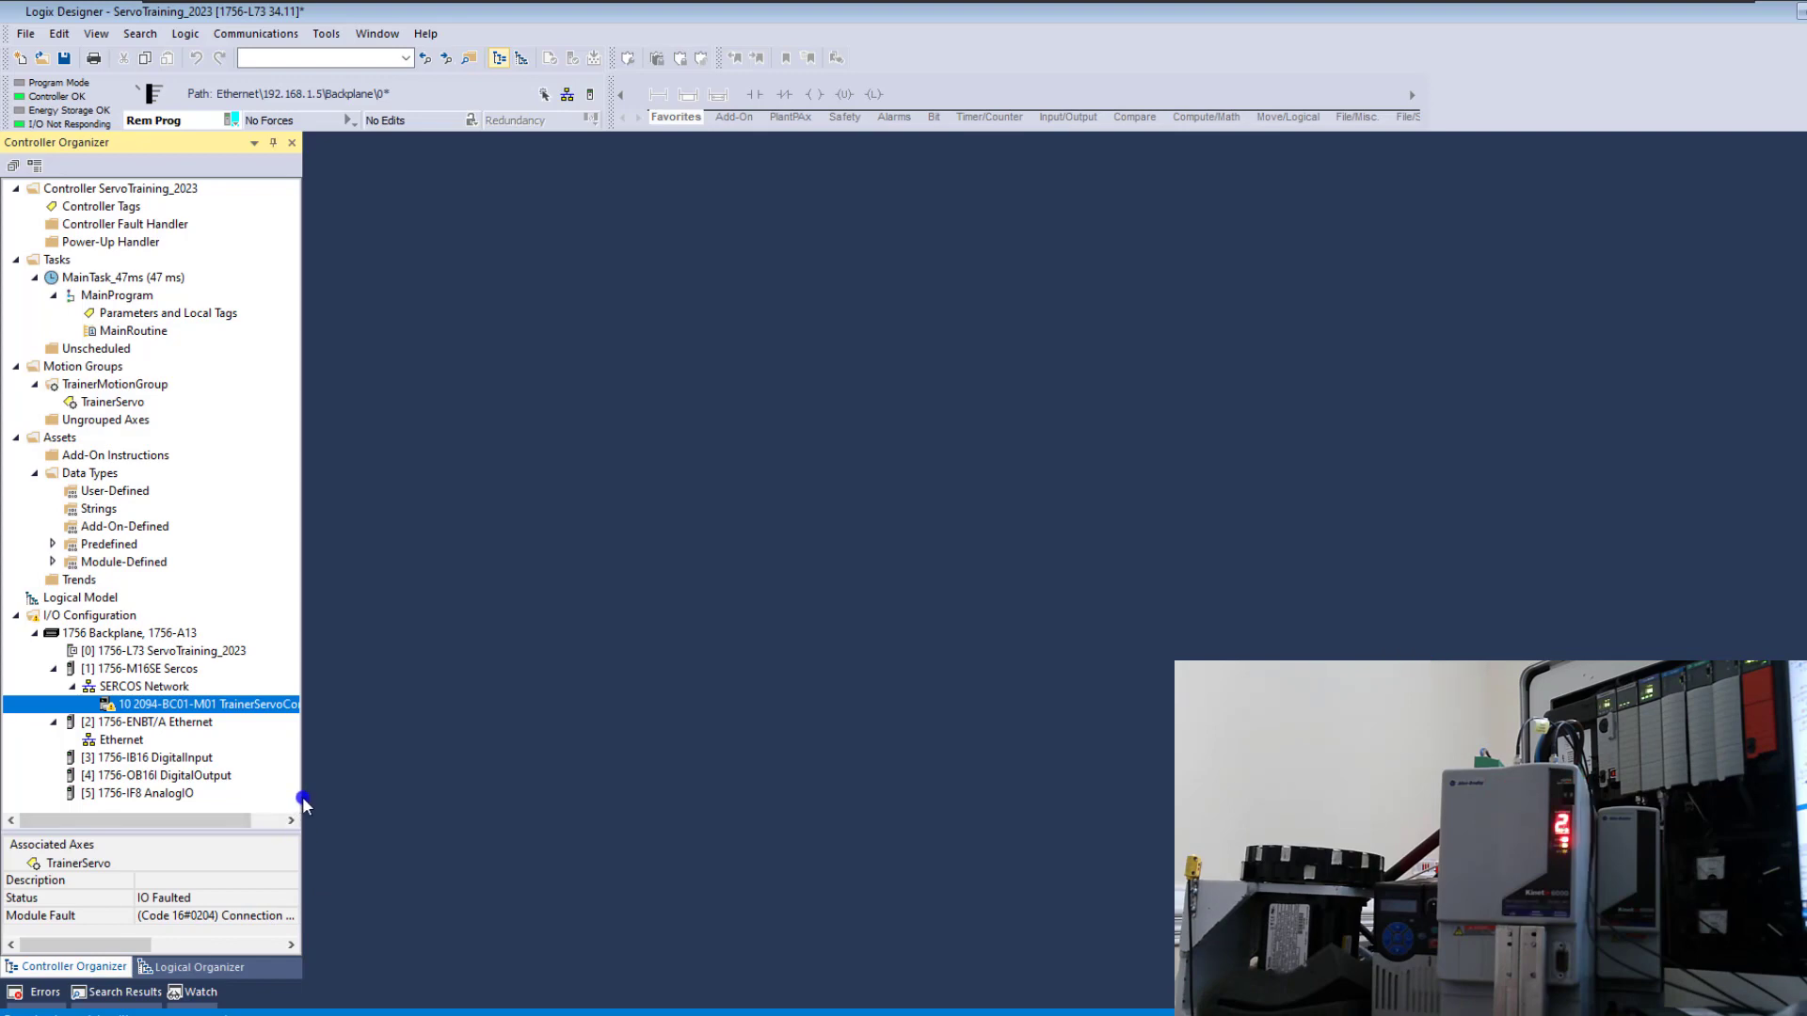
Check the motor catalog number in the TrainerServo axis's drive and motor properties while online, and close the properties
drag(303, 804, 371, 803)
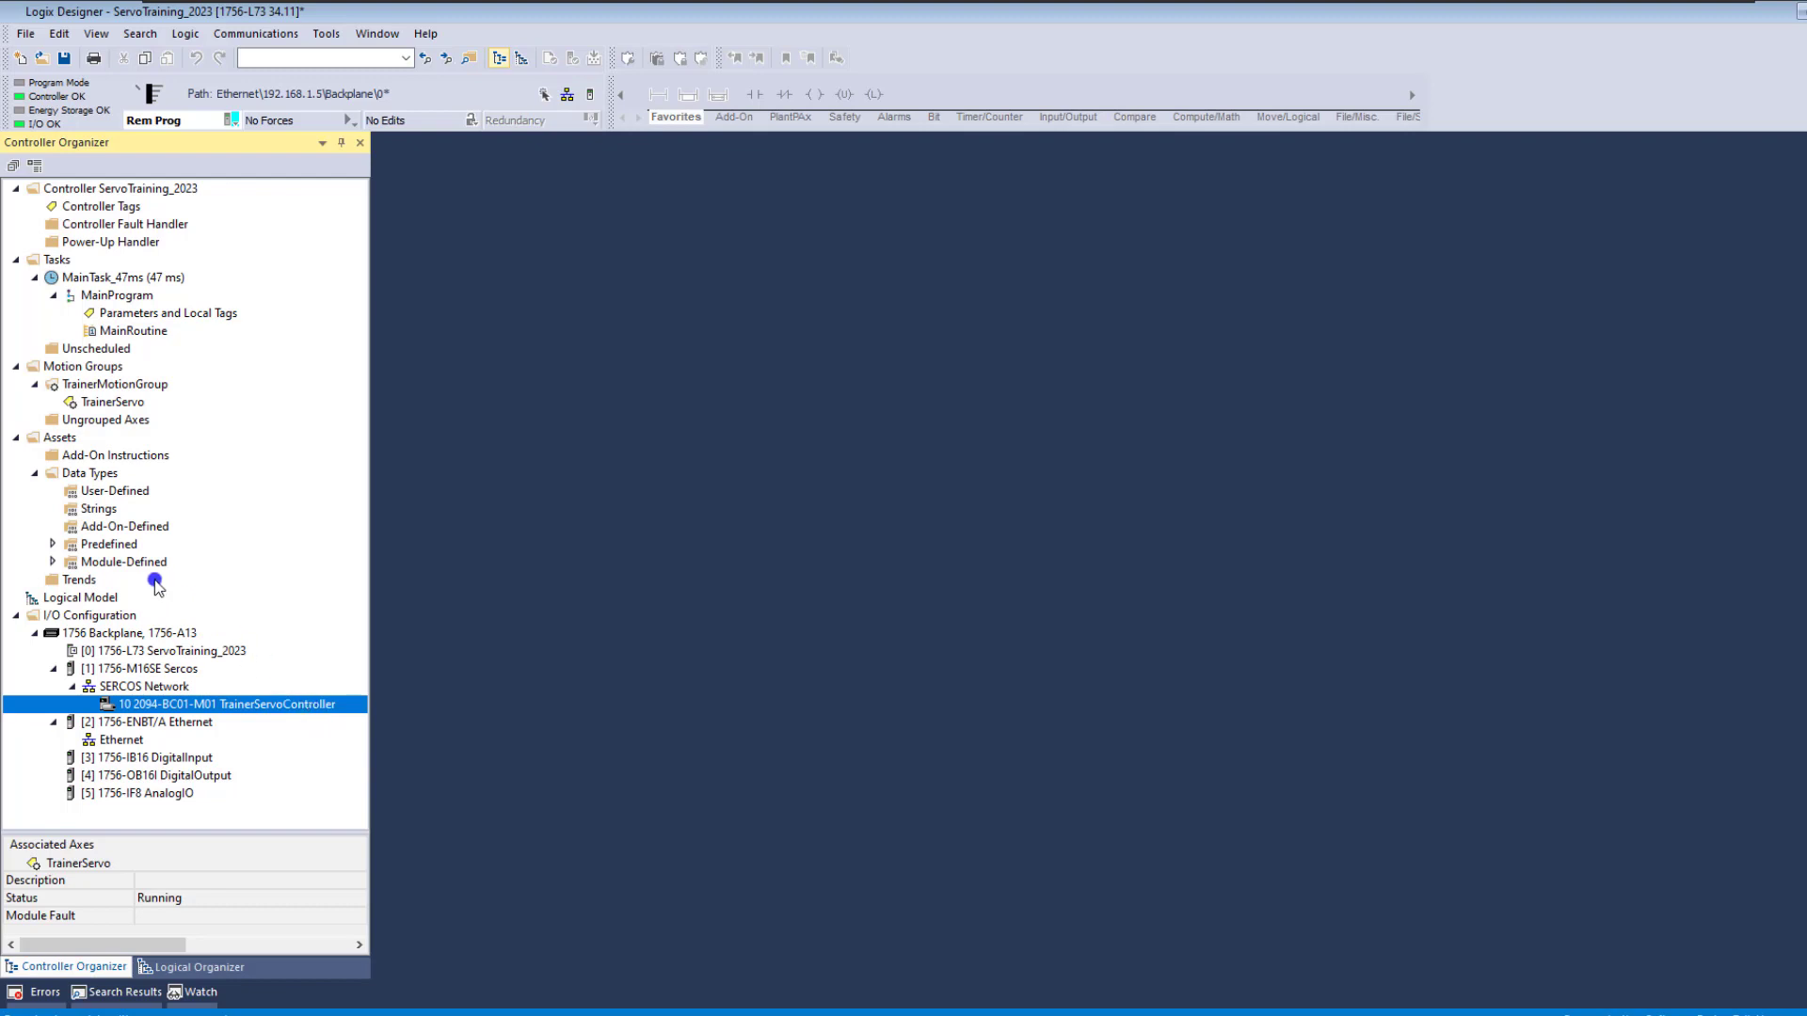
click(111, 404)
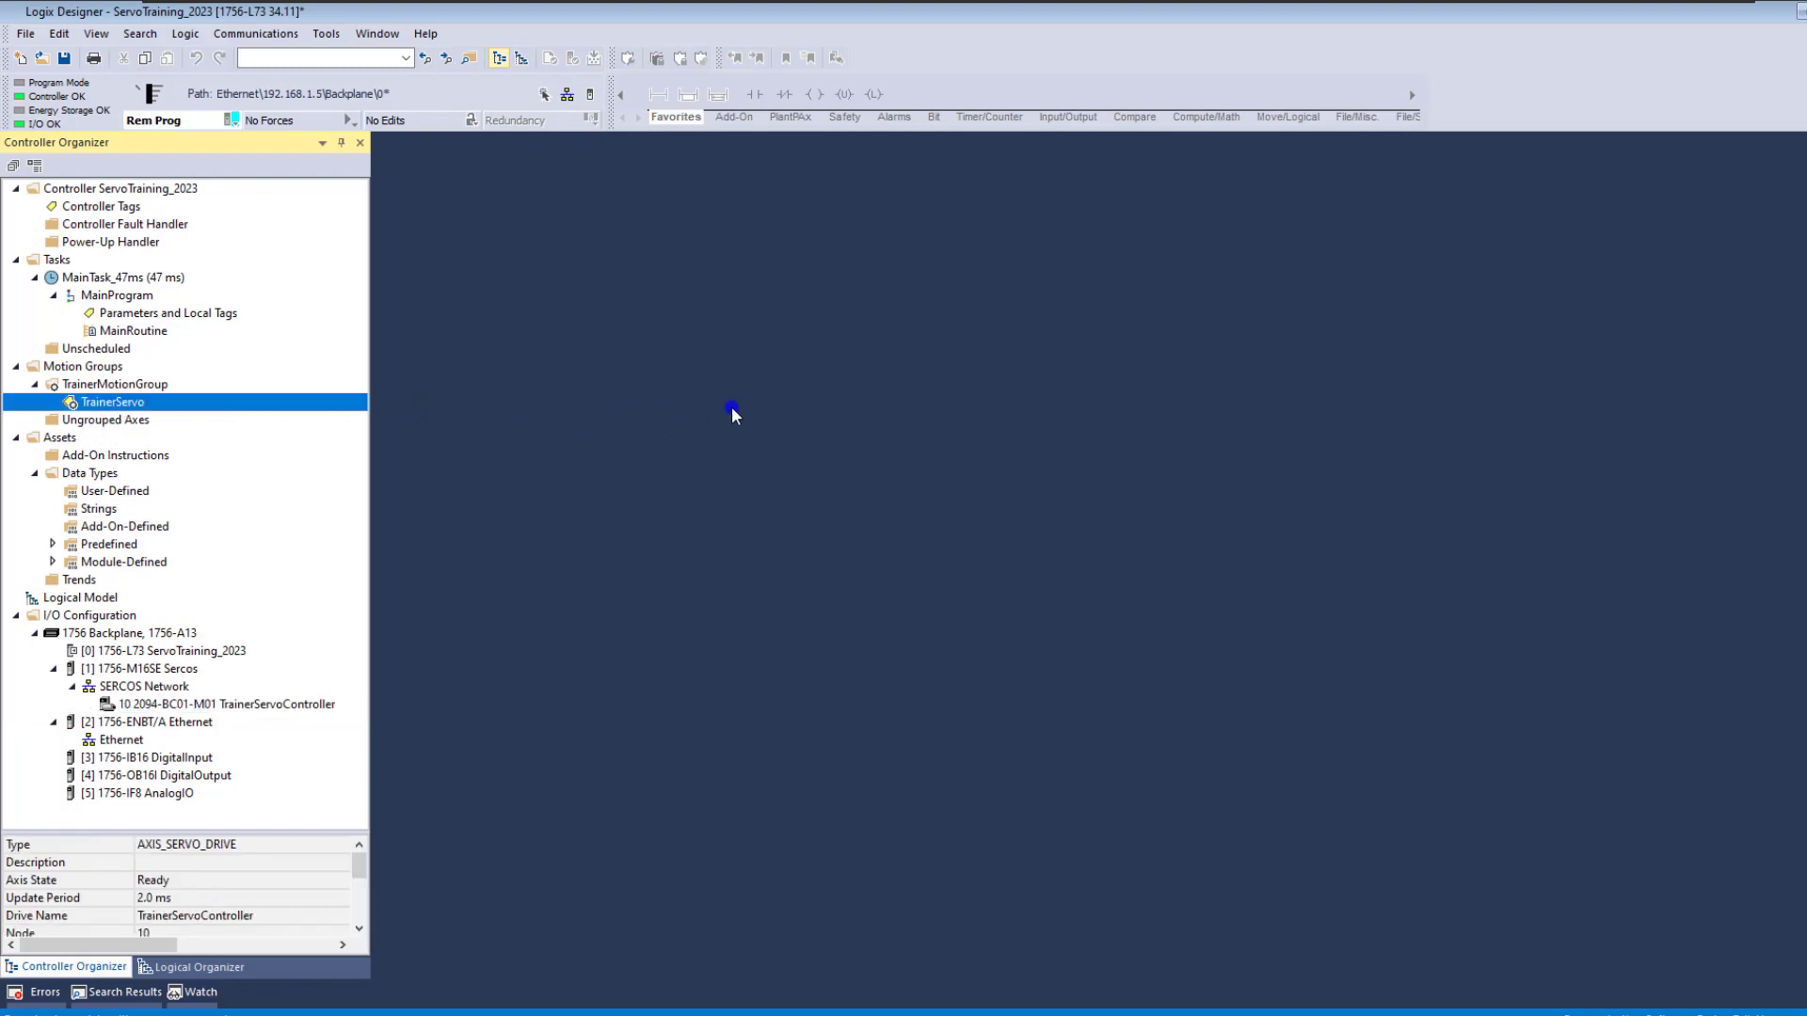
double_click(134, 403)
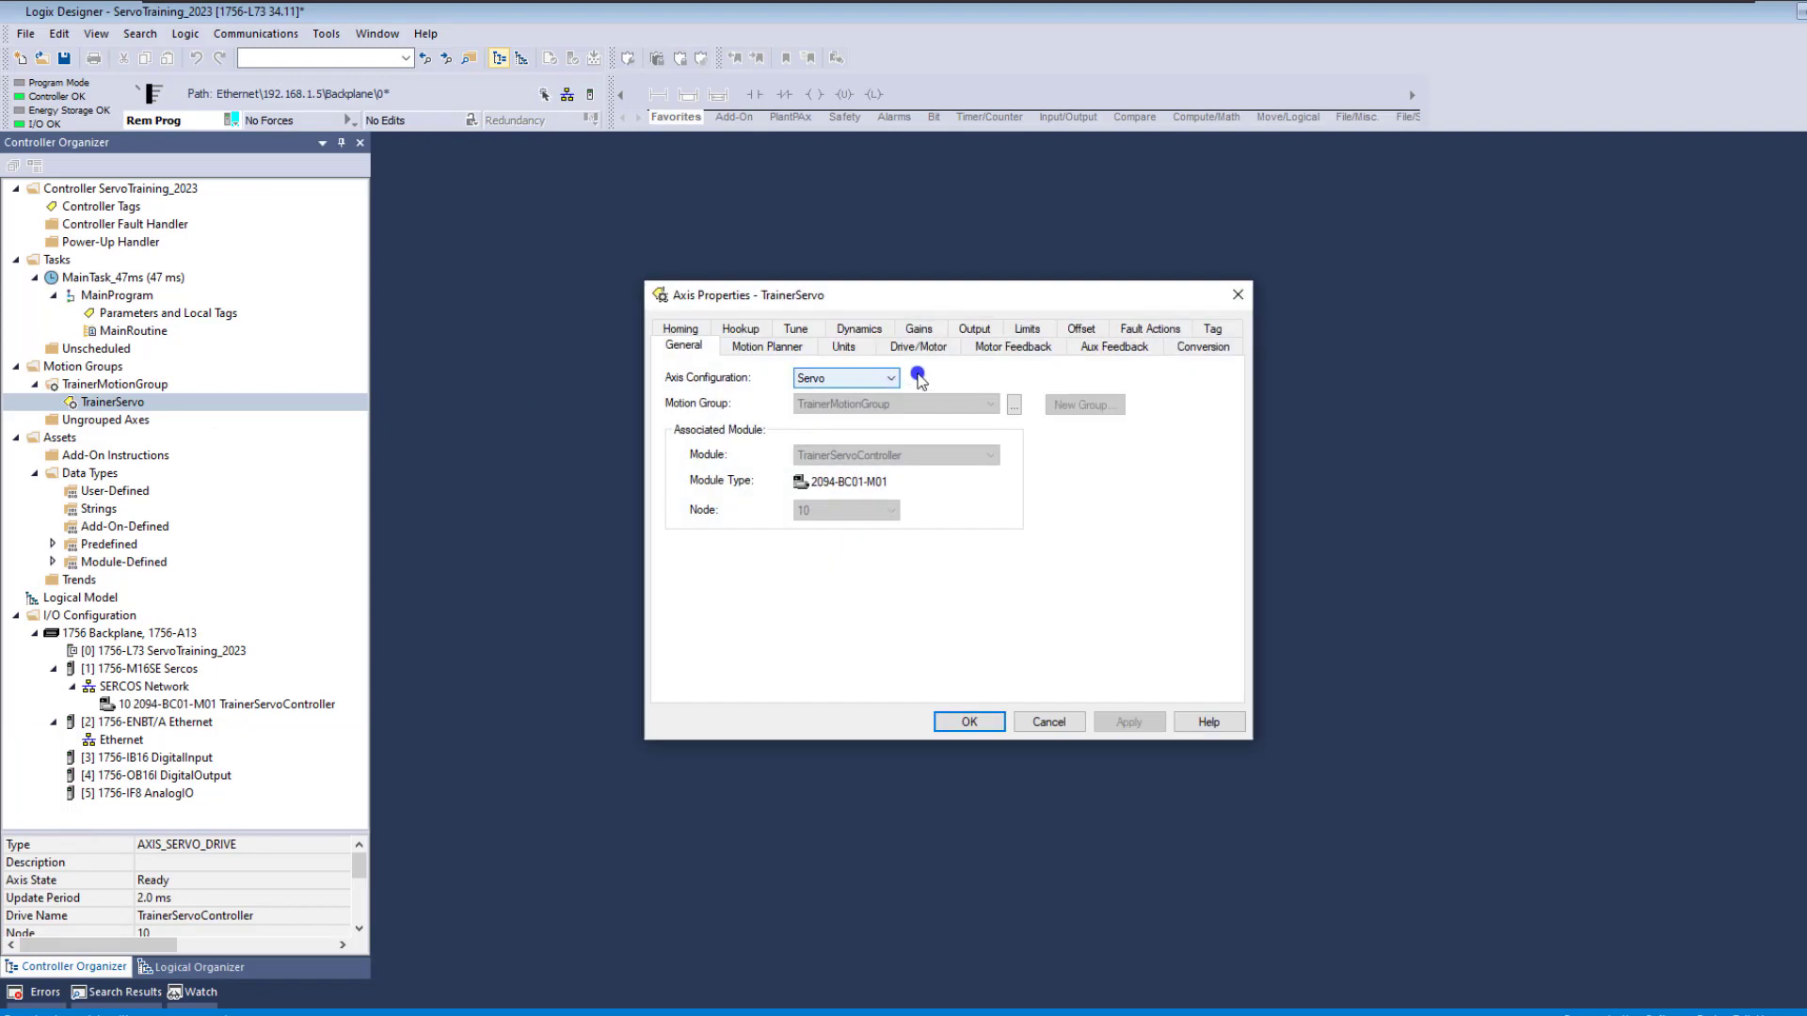
click(918, 348)
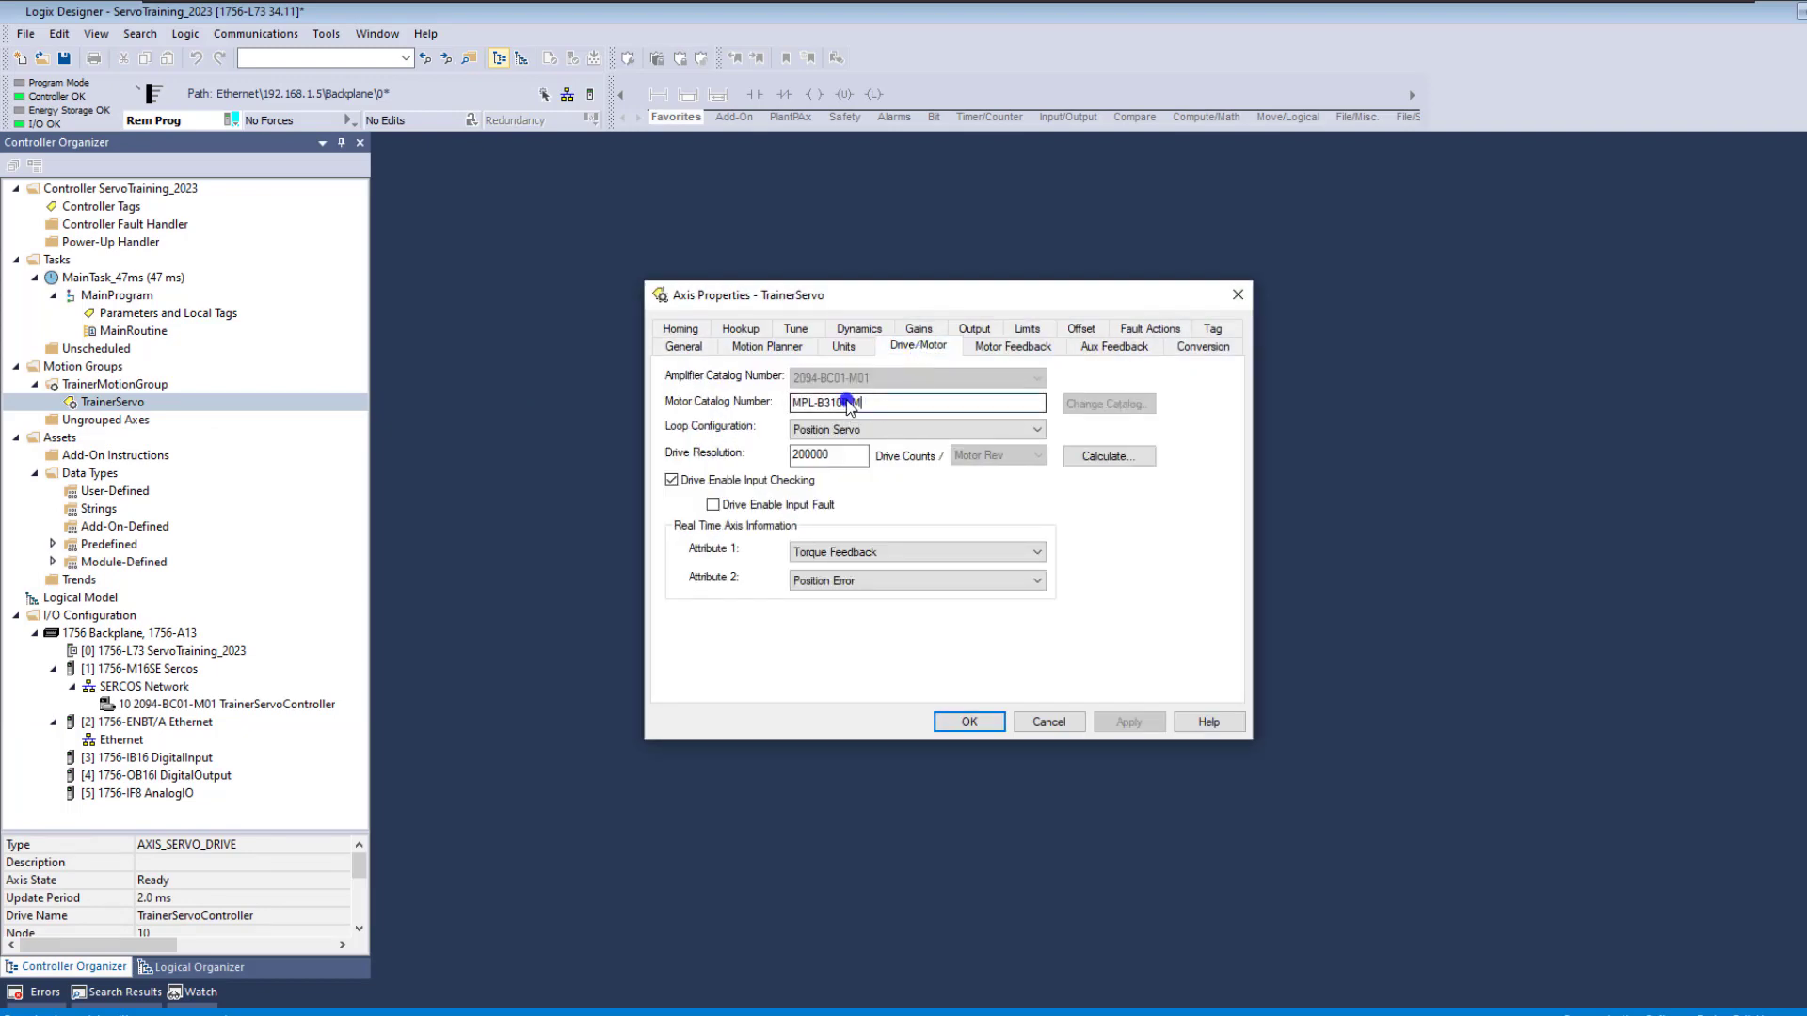
drag(858, 403, 756, 406)
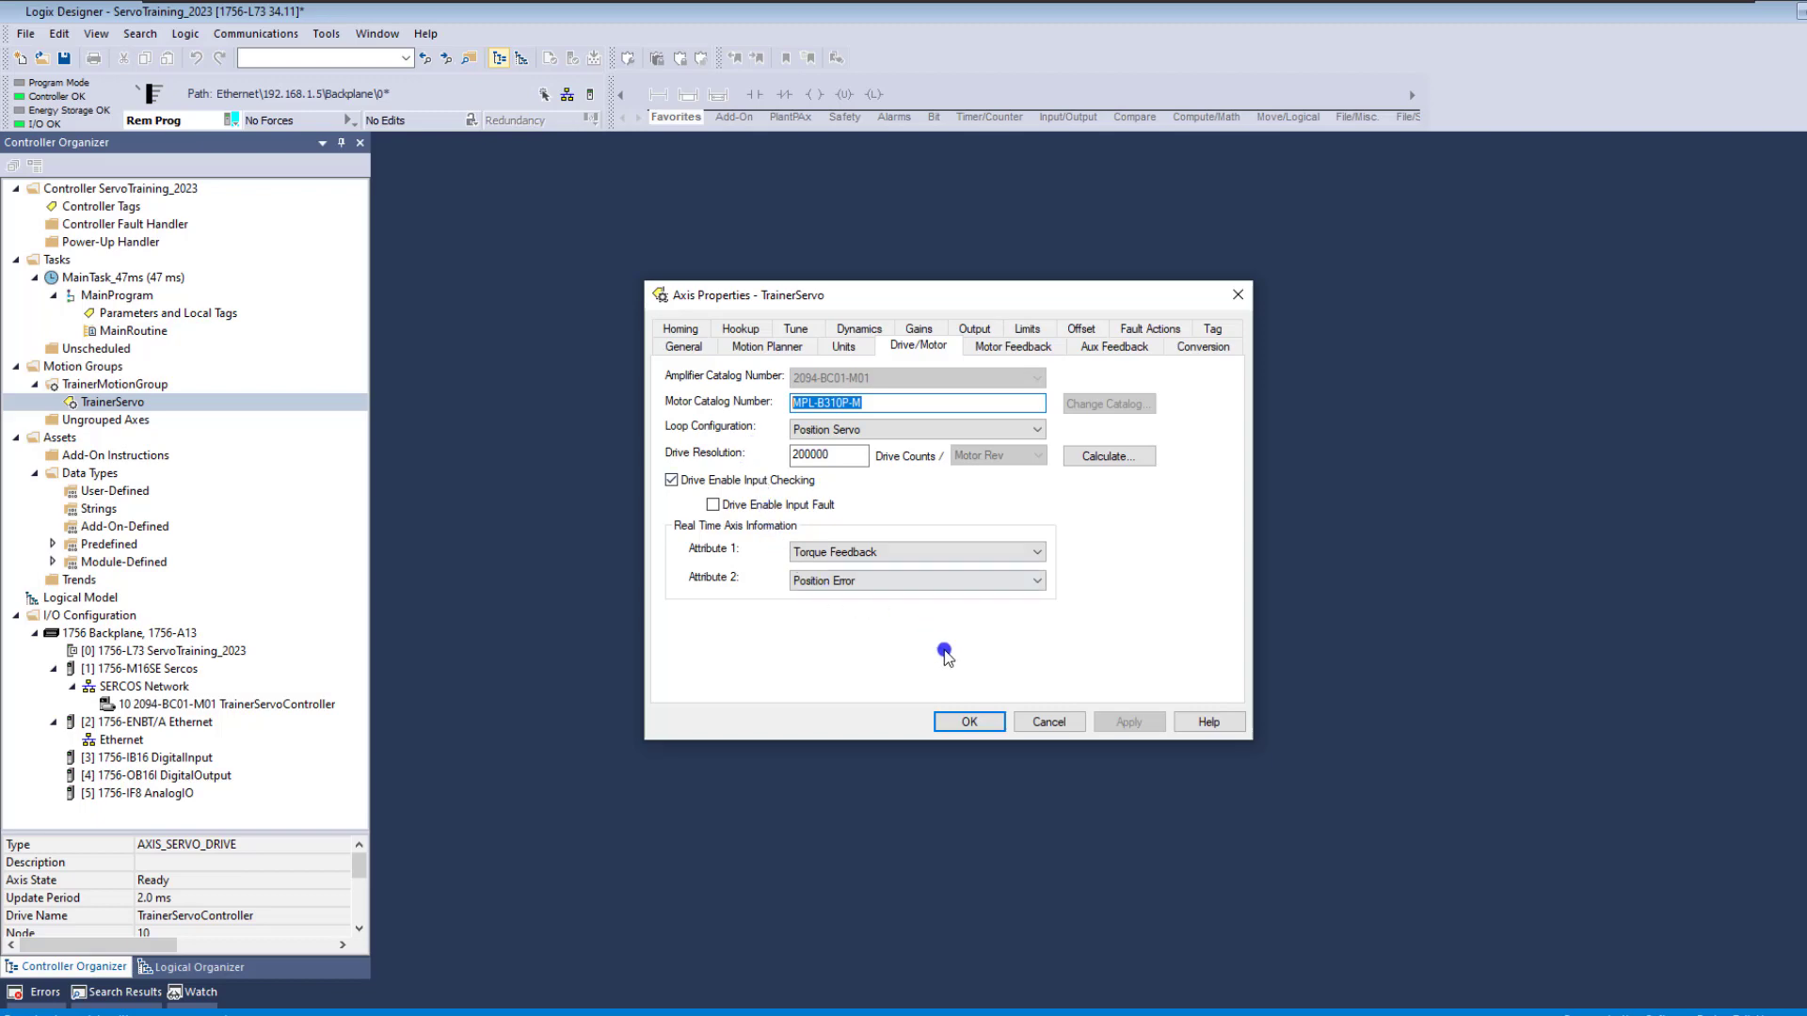
click(992, 724)
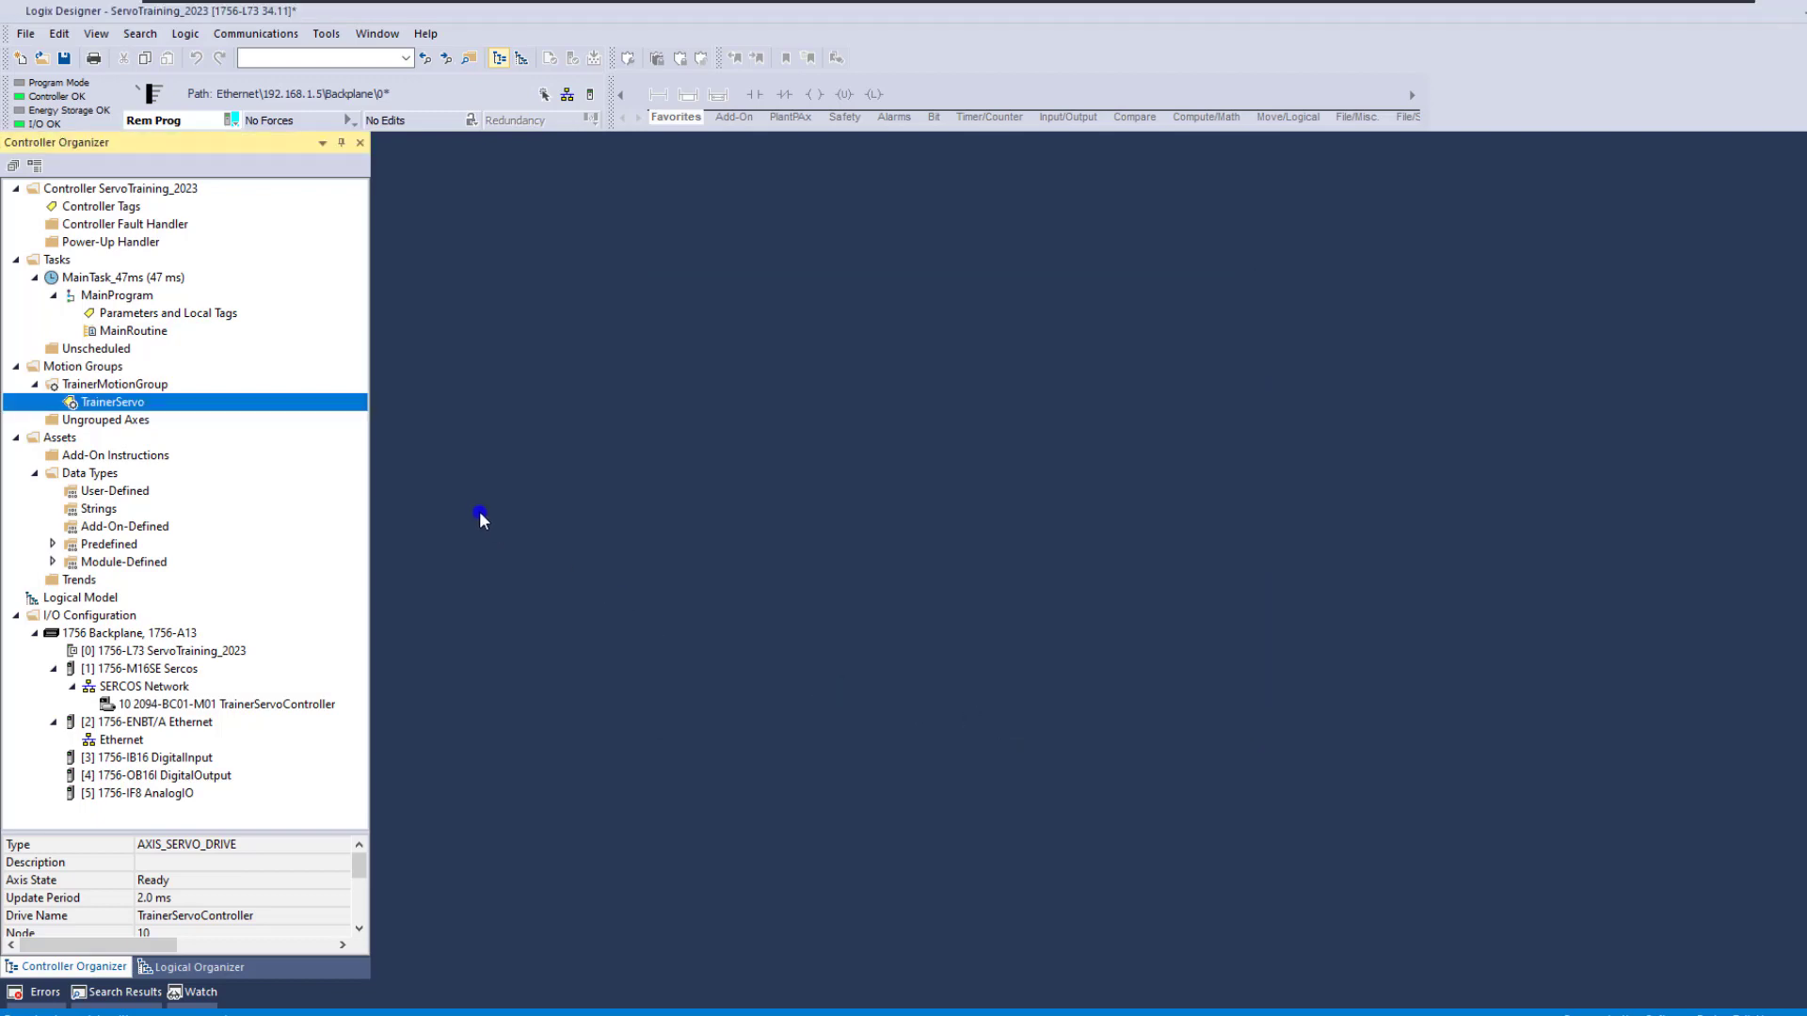
Change the controller mode to Remote Run and confirm the change
click(231, 120)
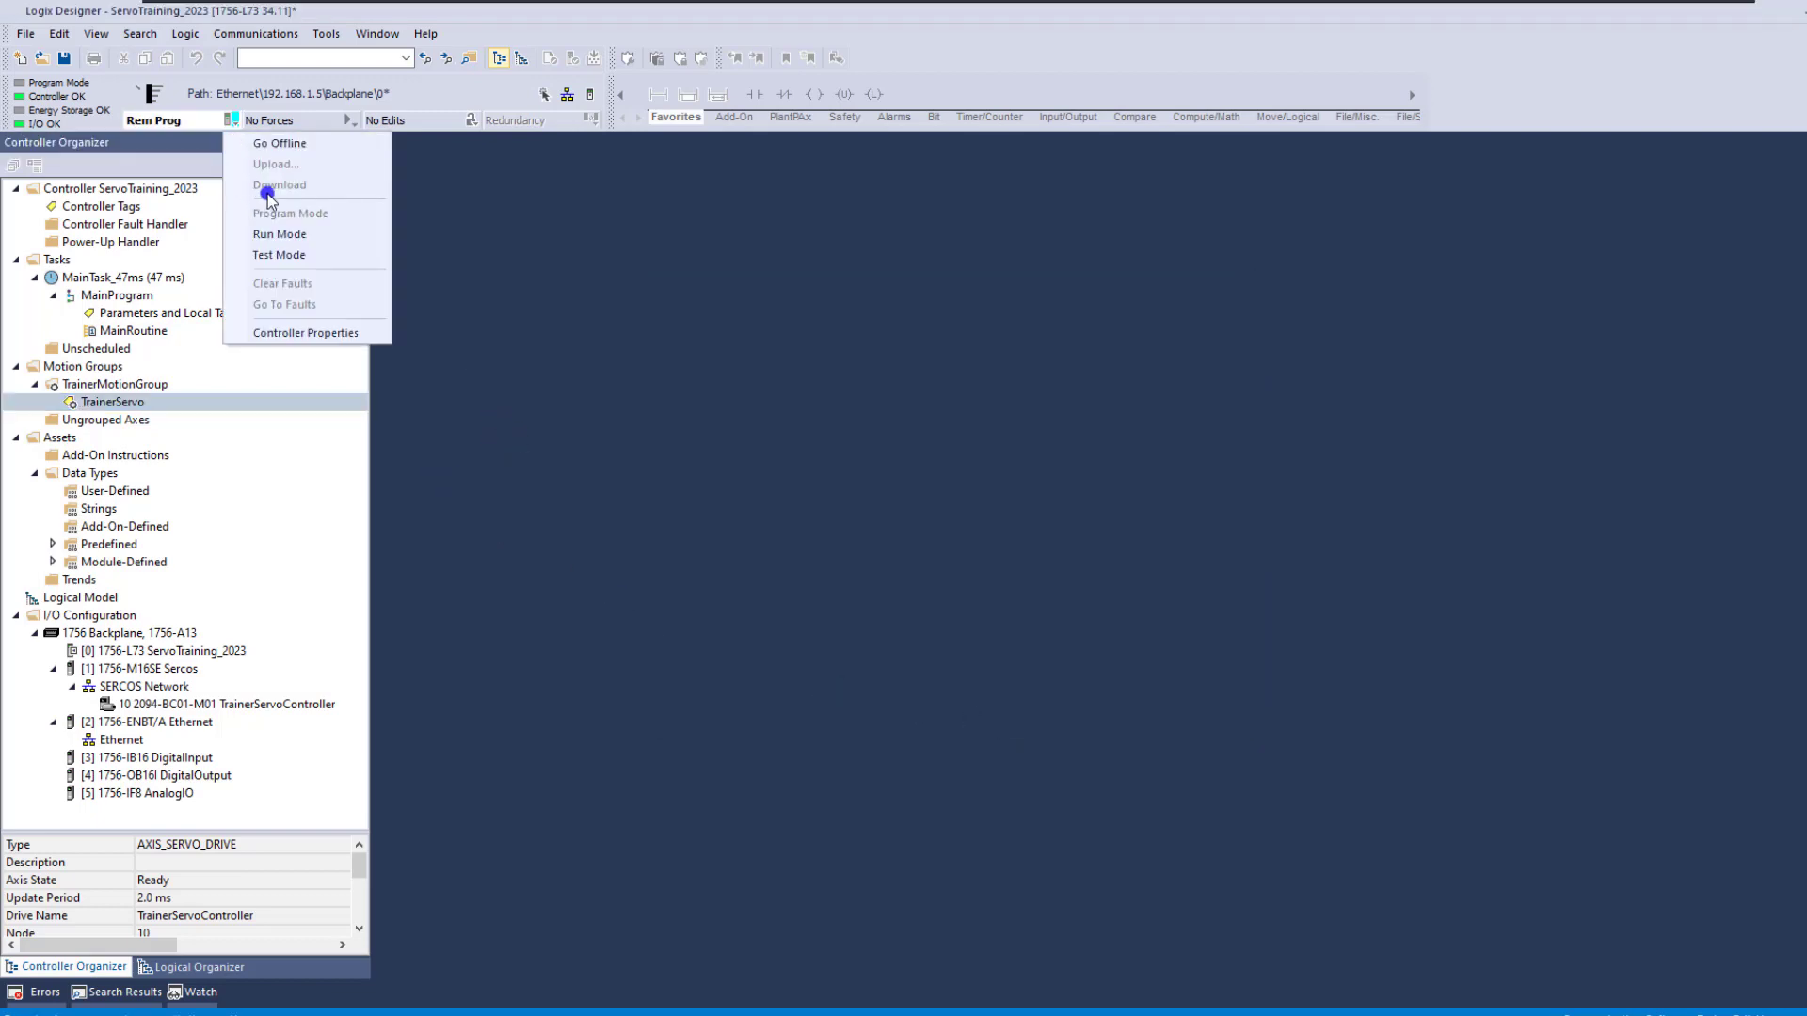
click(281, 234)
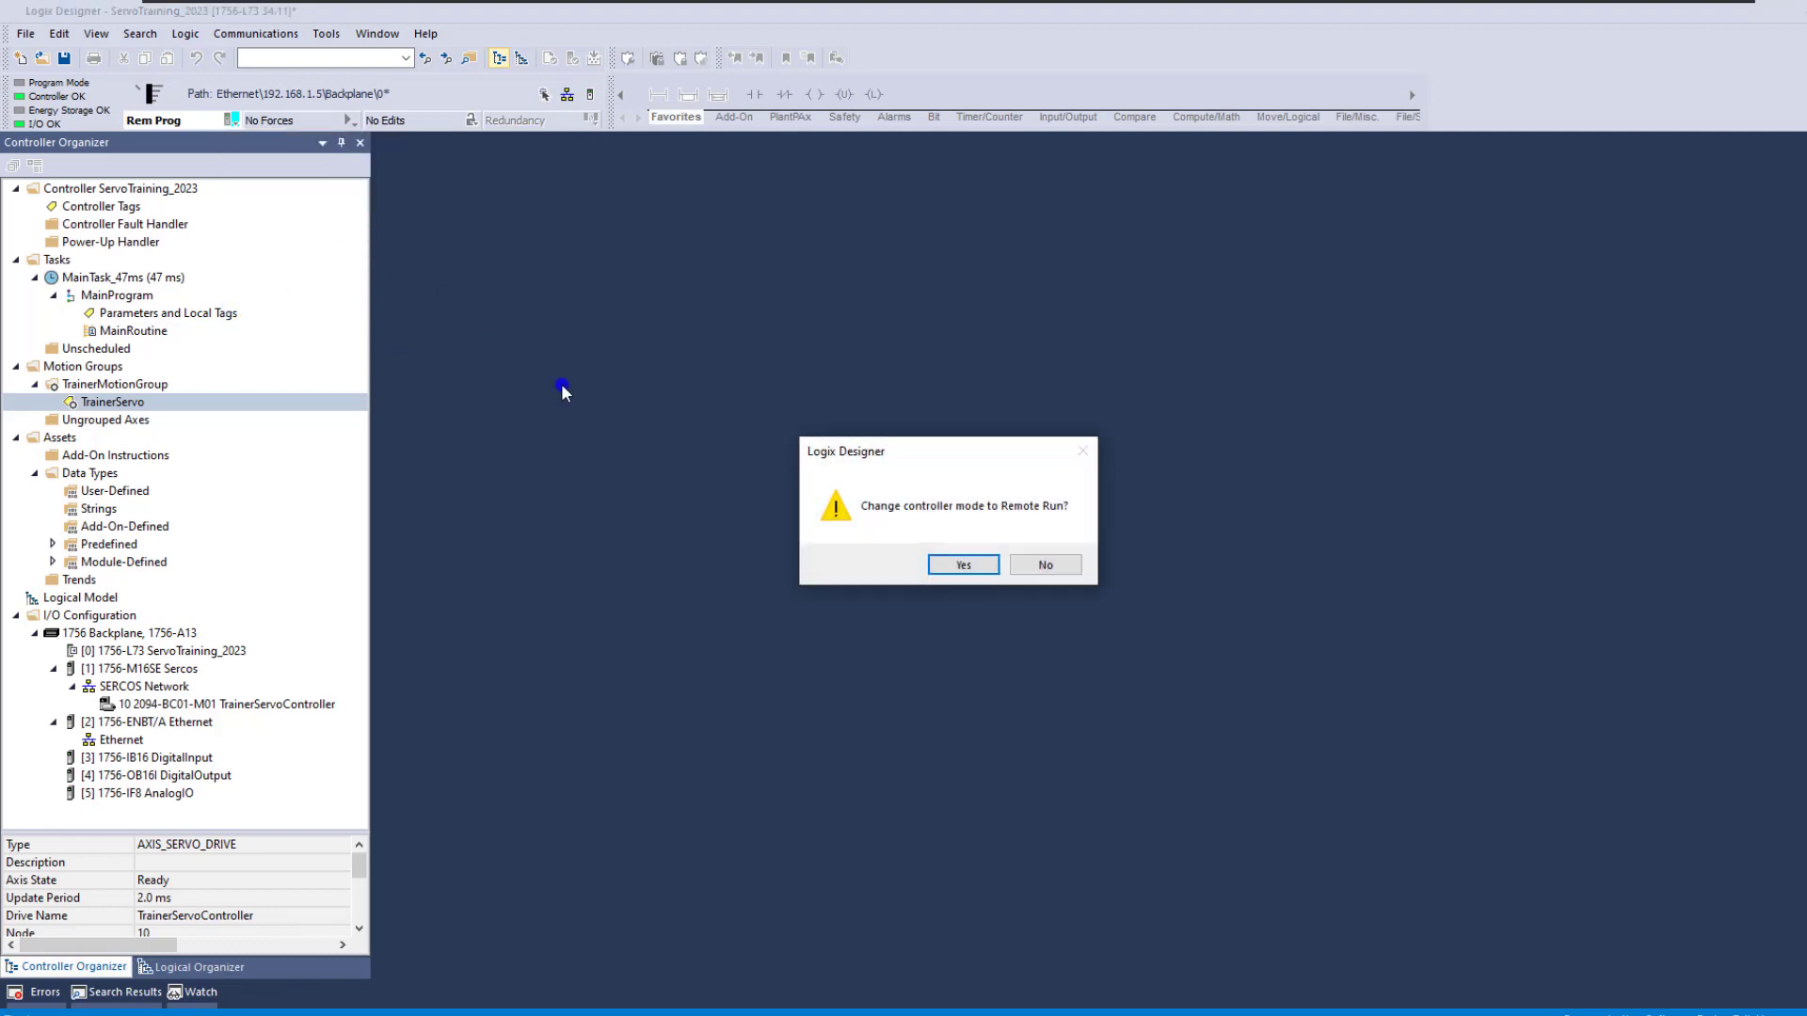
click(955, 563)
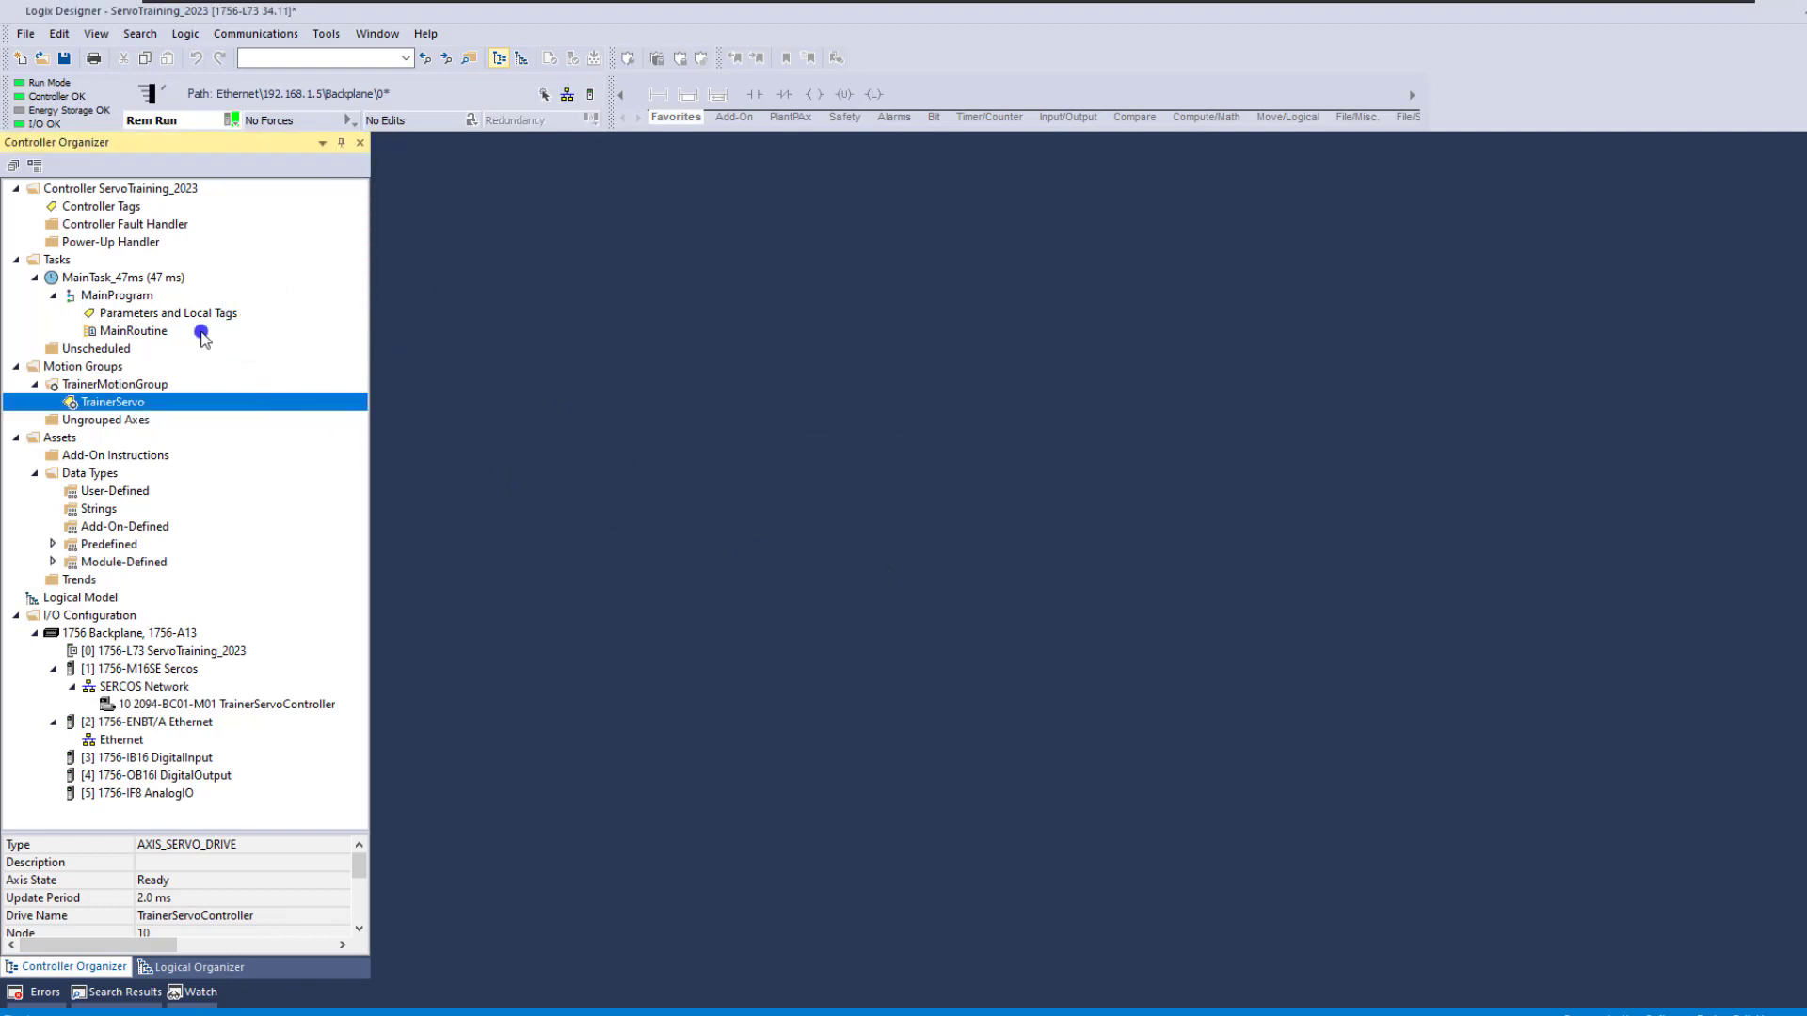
Set the ServoTraining_2023 controller's date, time and zone from the workstation and close its properties
double_click(162, 190)
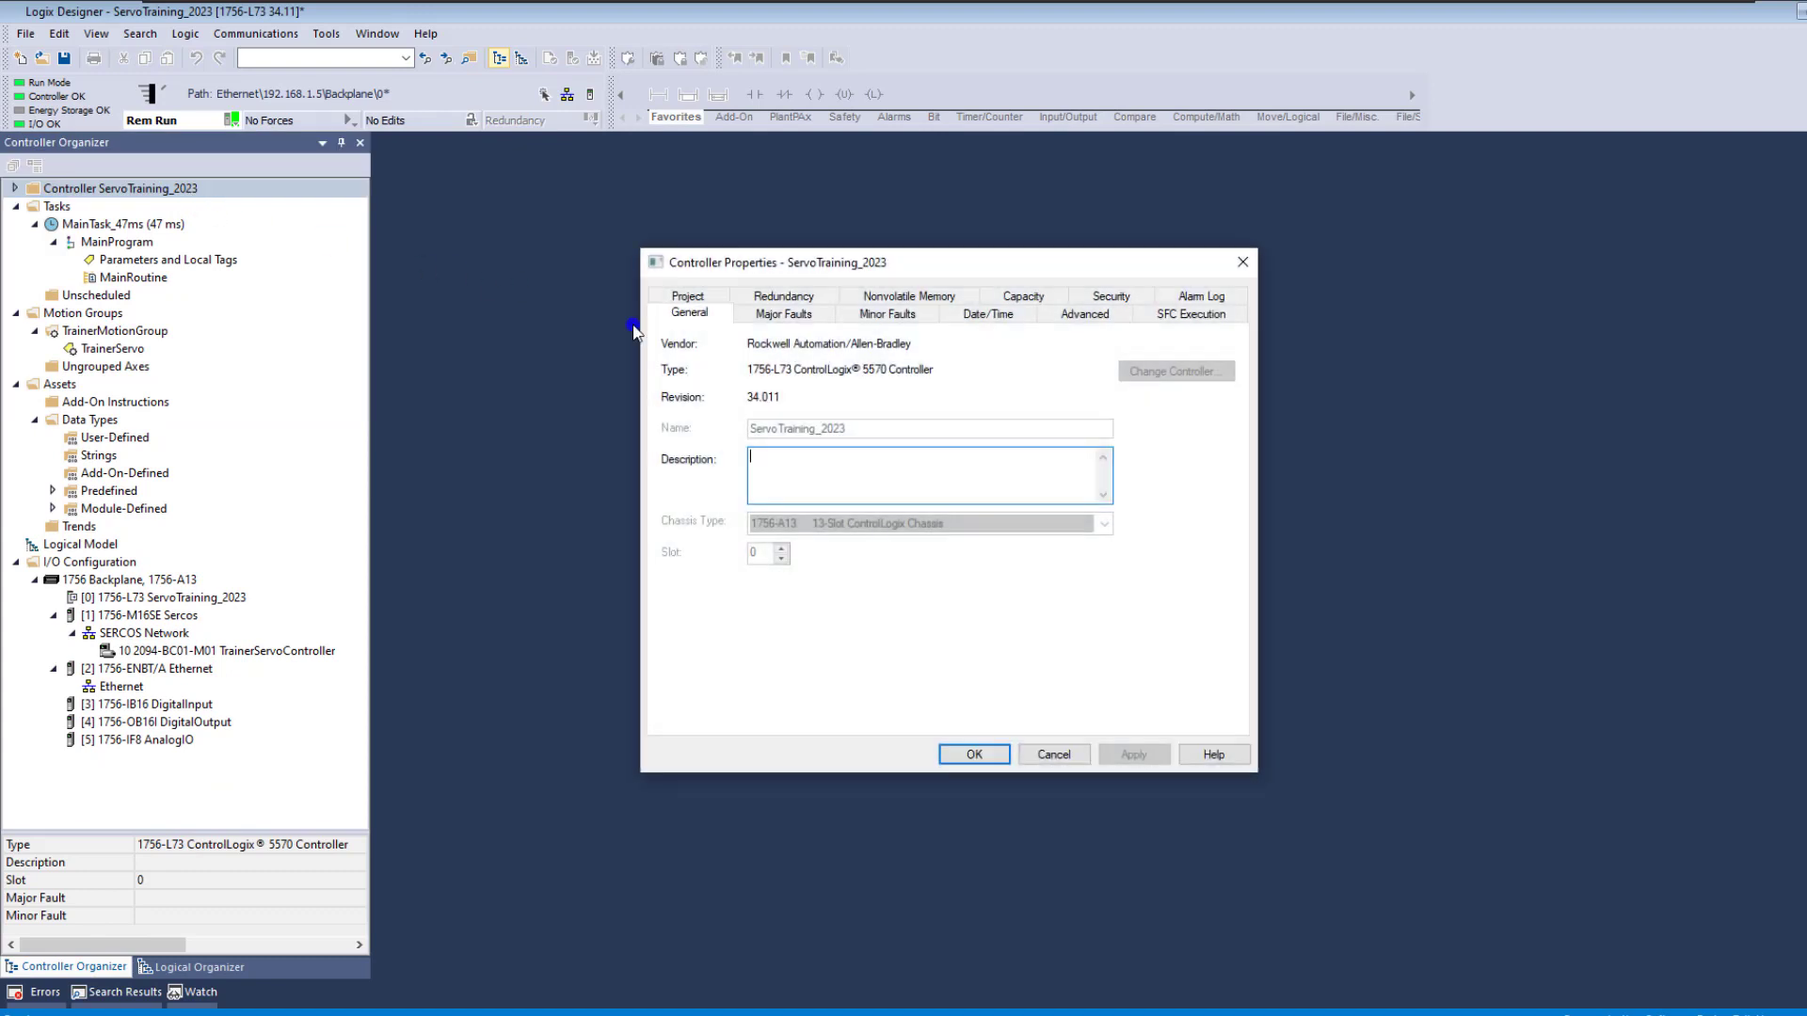
click(986, 313)
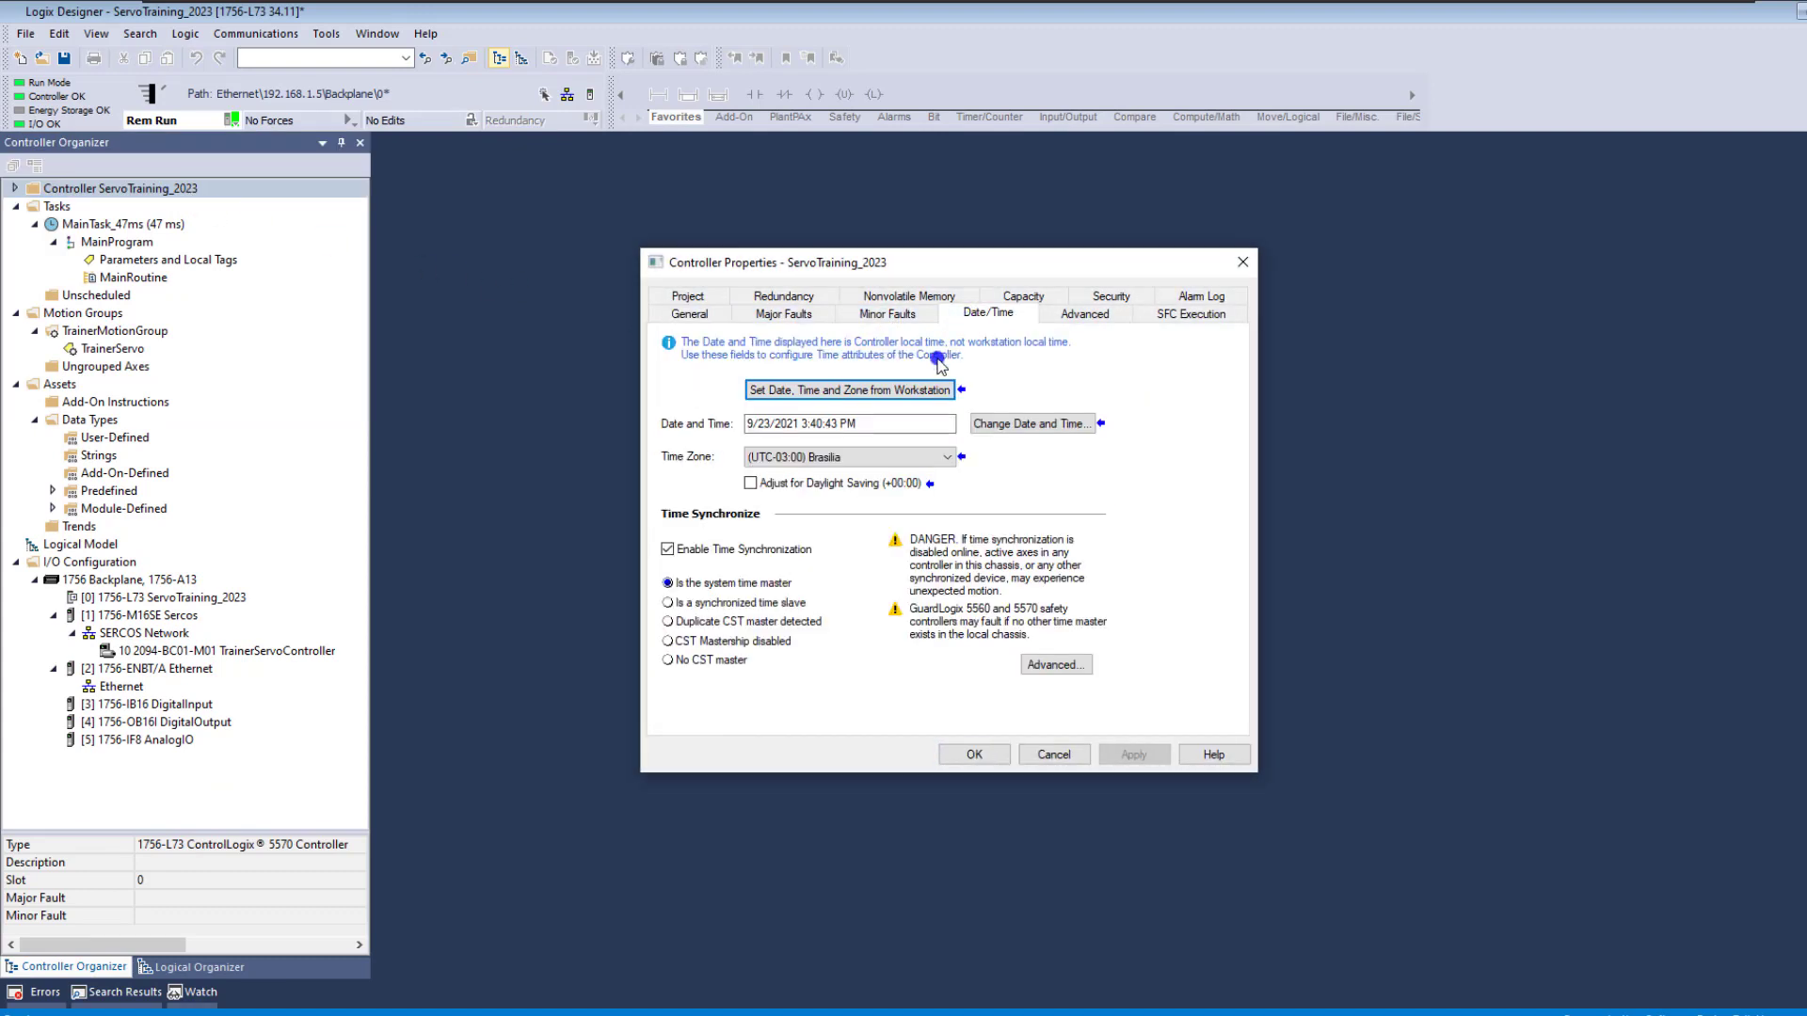
click(811, 392)
click(975, 755)
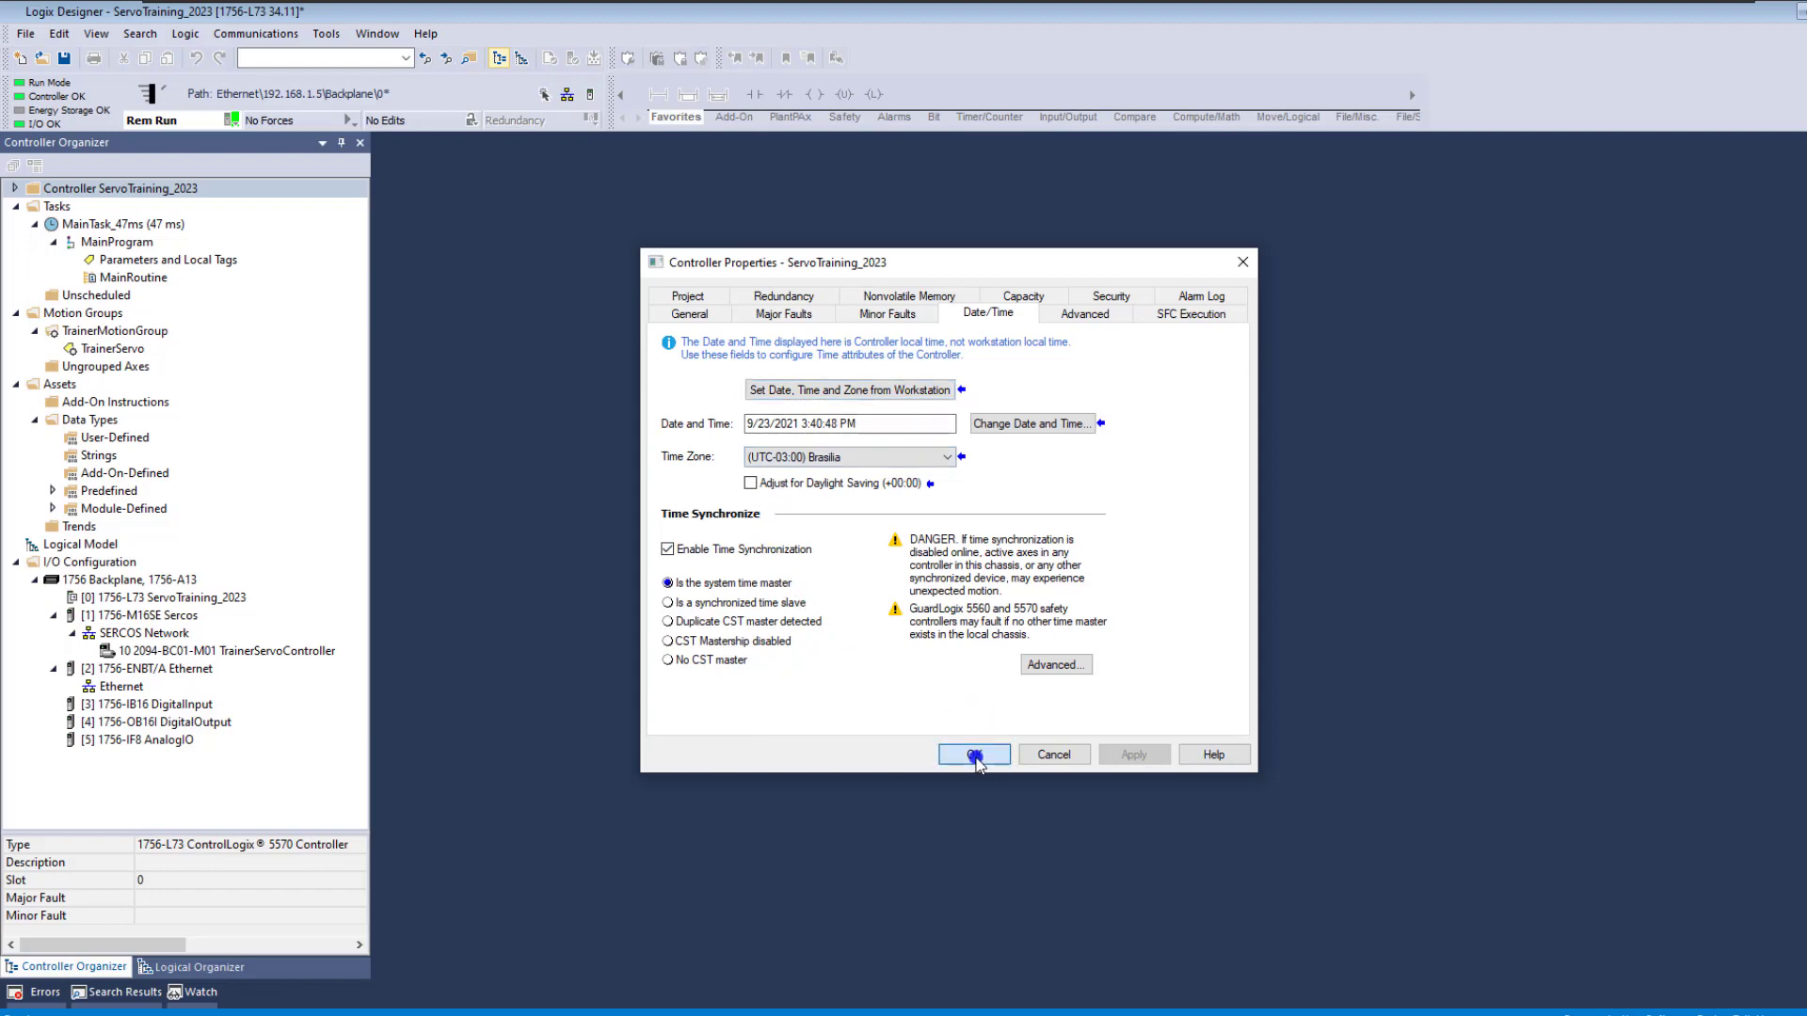
Review the ServoTraining_2023 controller's date, time and time synchronization settings again and close its properties
right_click(145, 195)
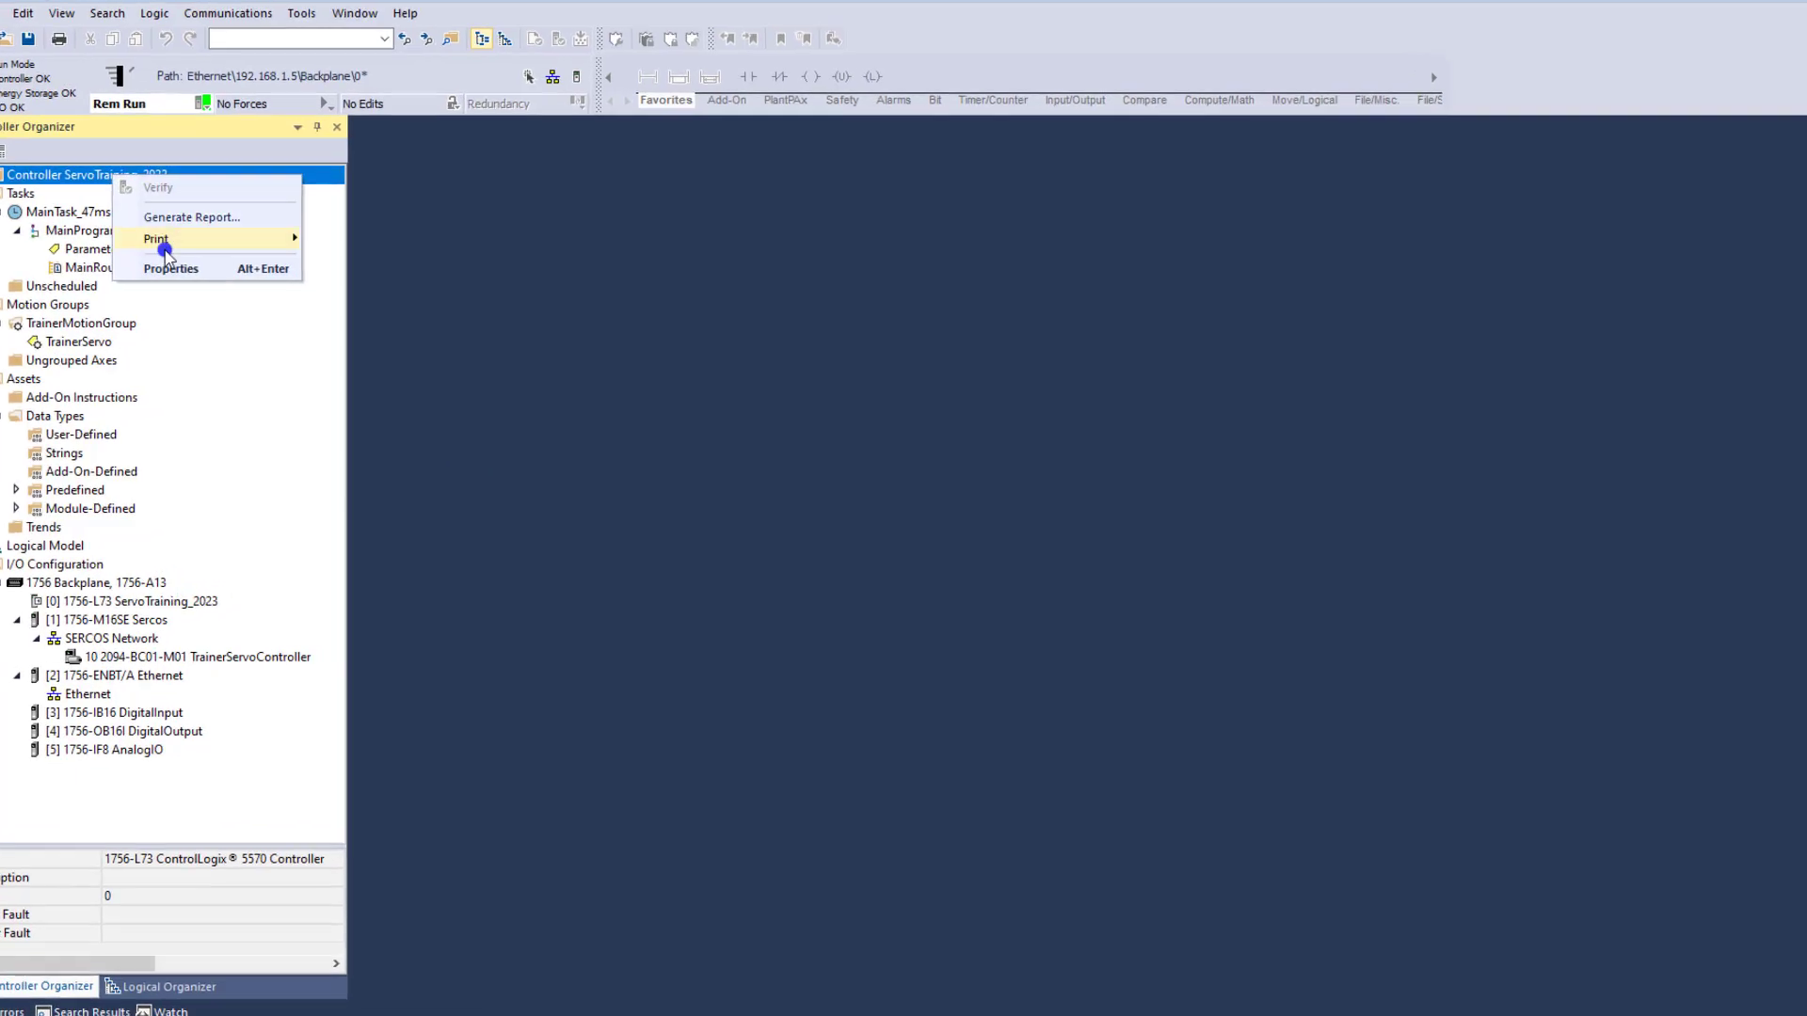
click(169, 258)
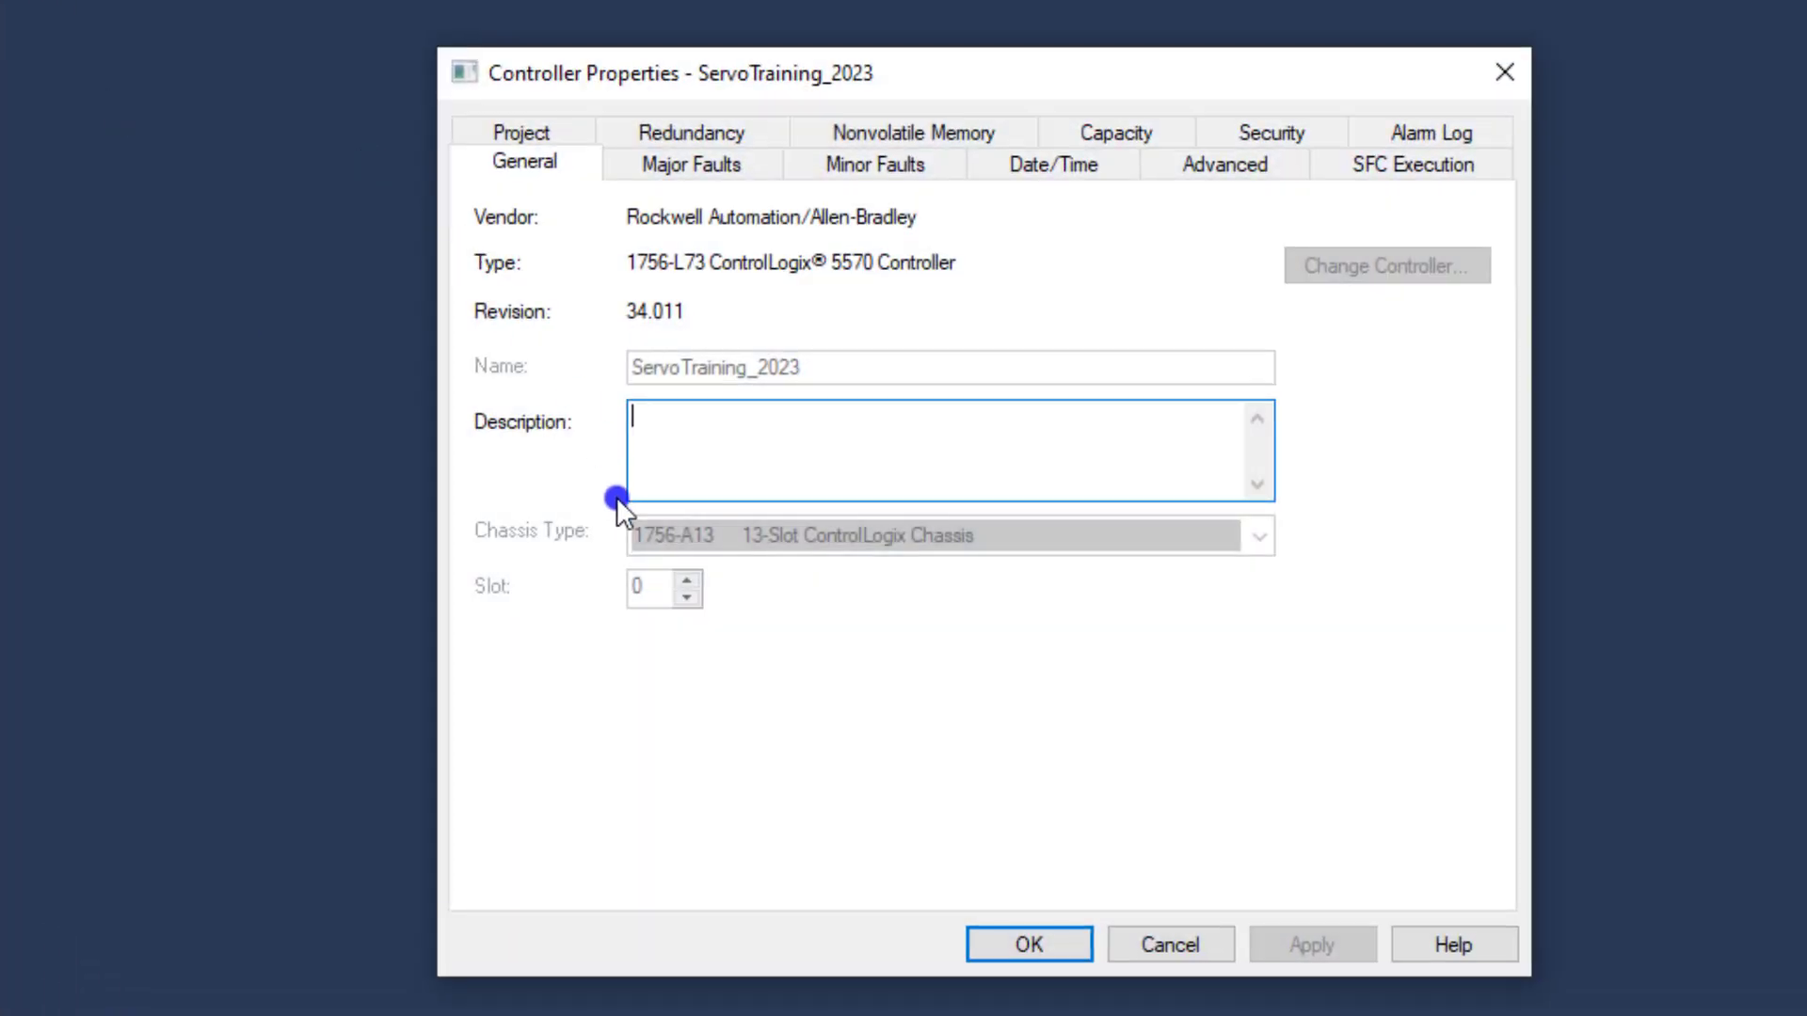
click(1047, 165)
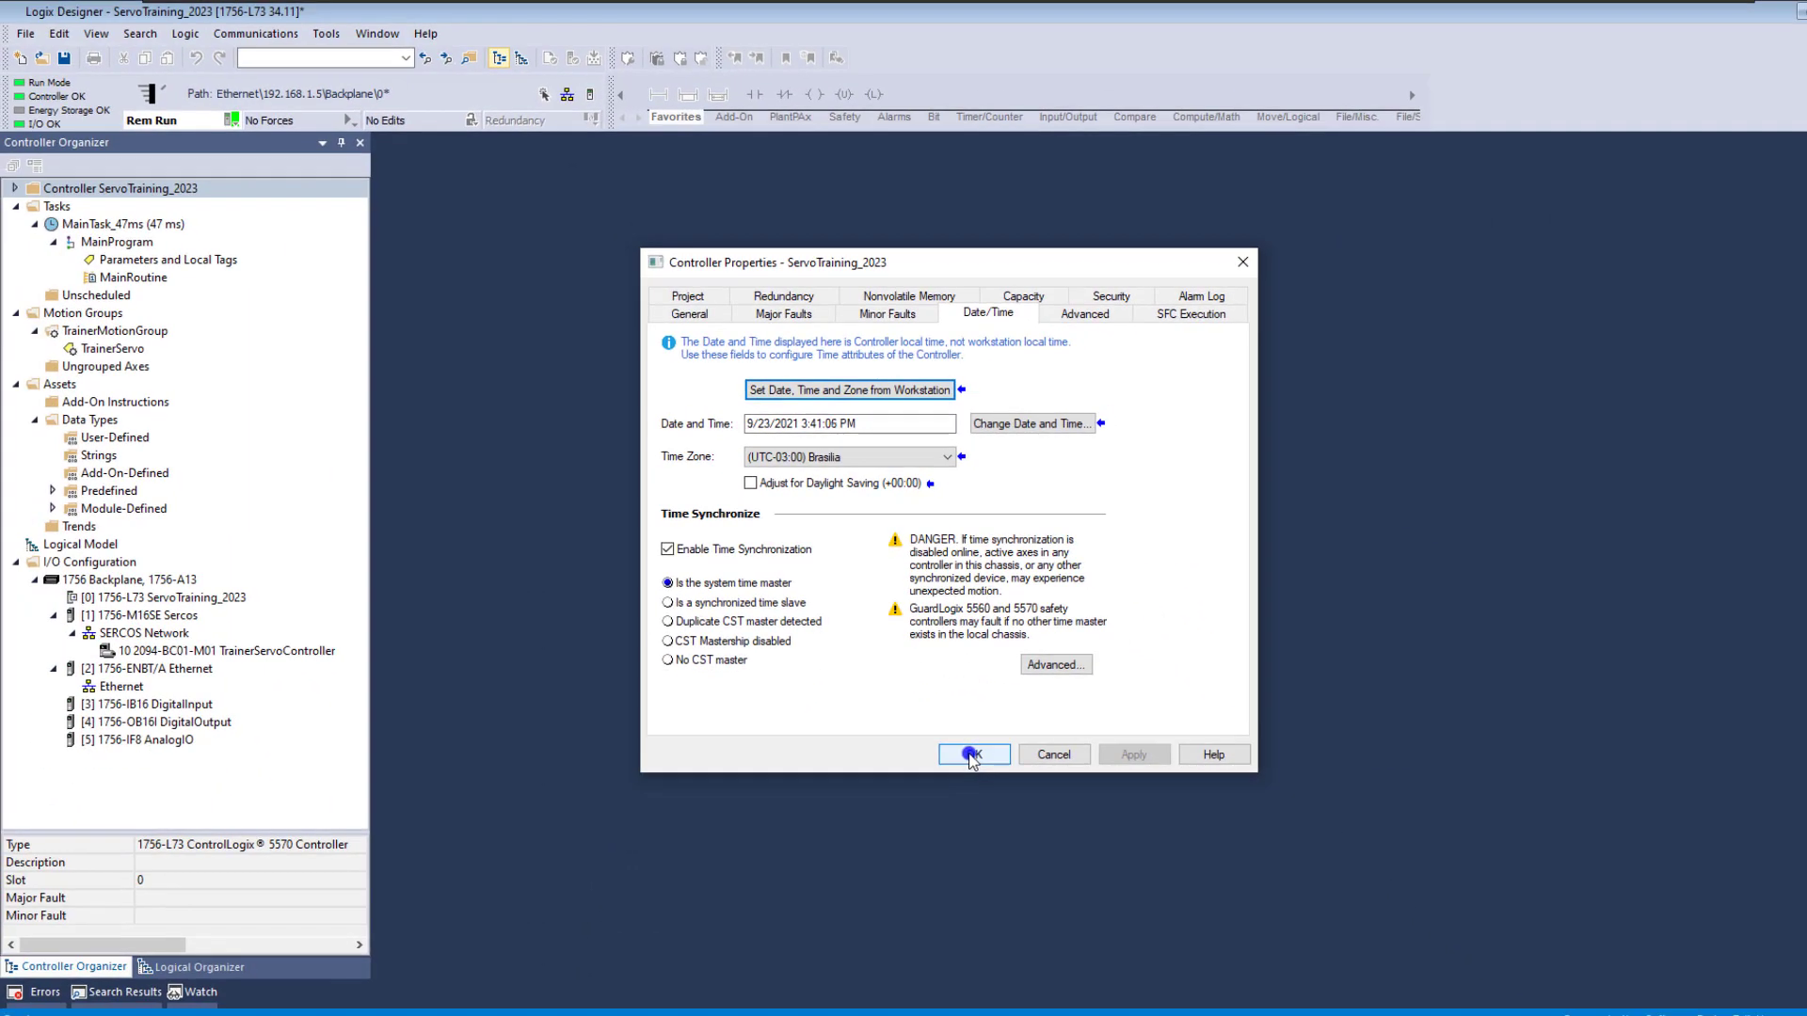
click(972, 755)
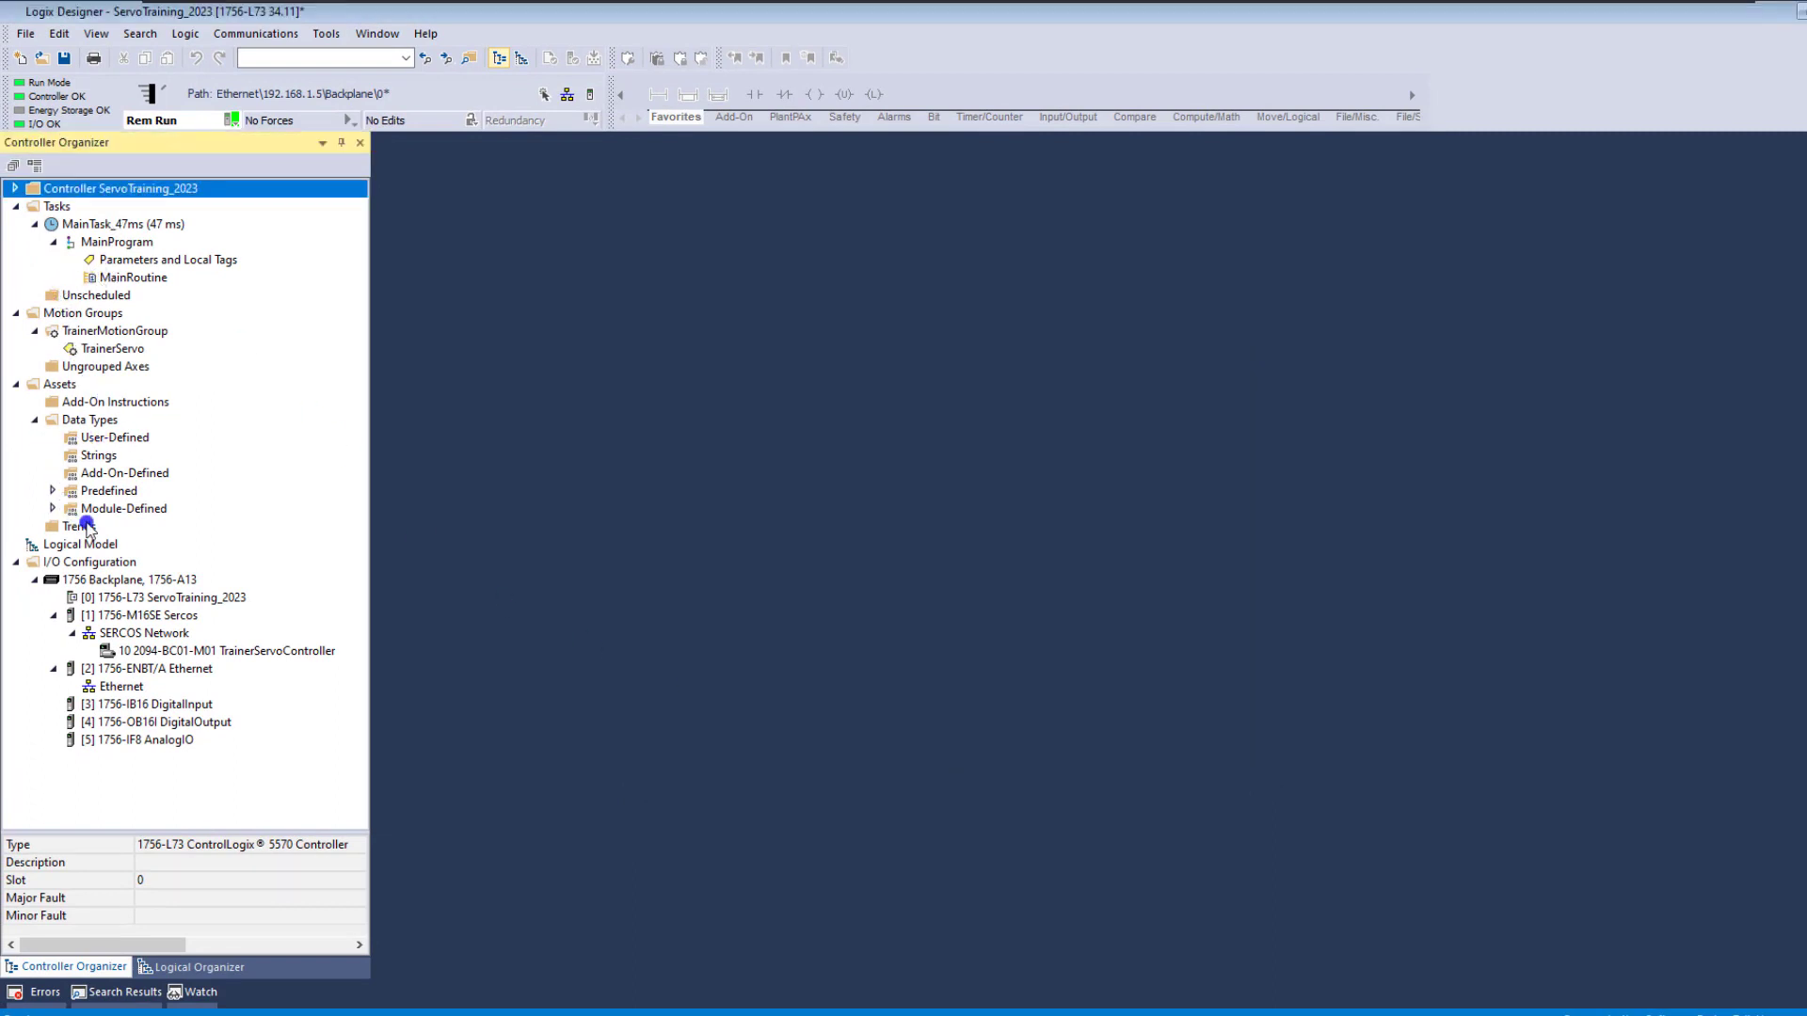
click(122, 350)
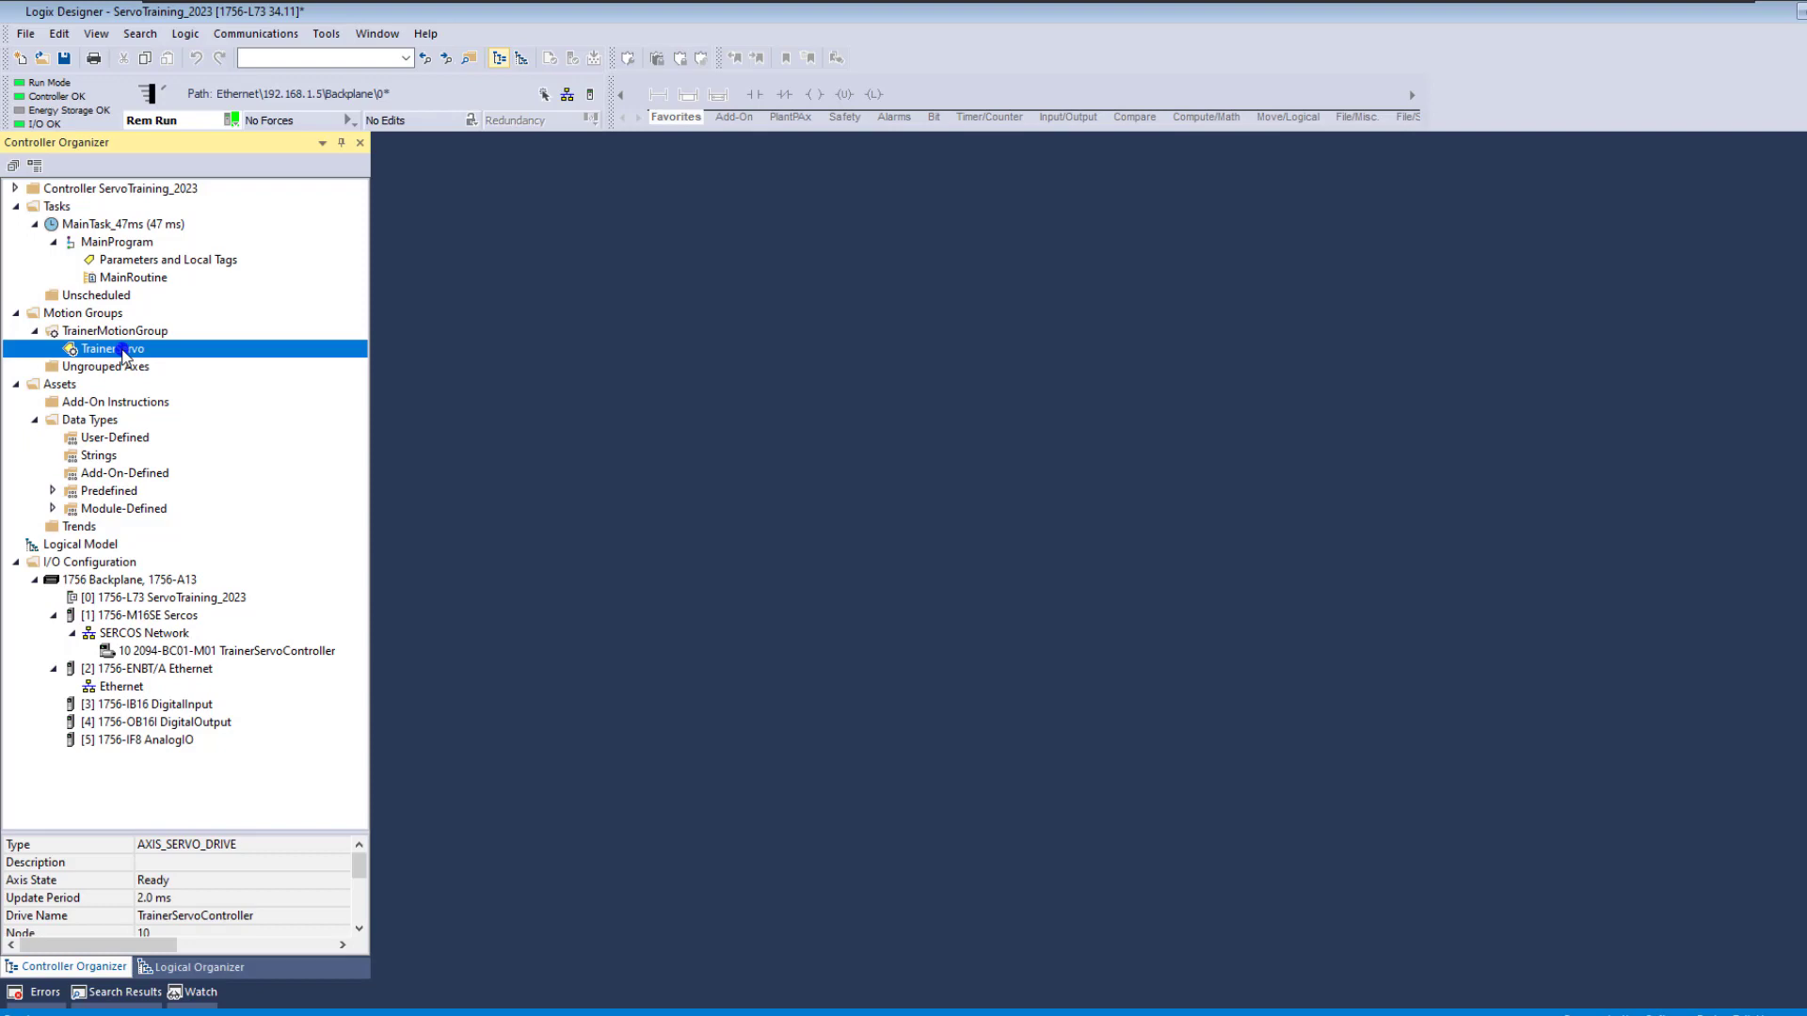
right_click(125, 351)
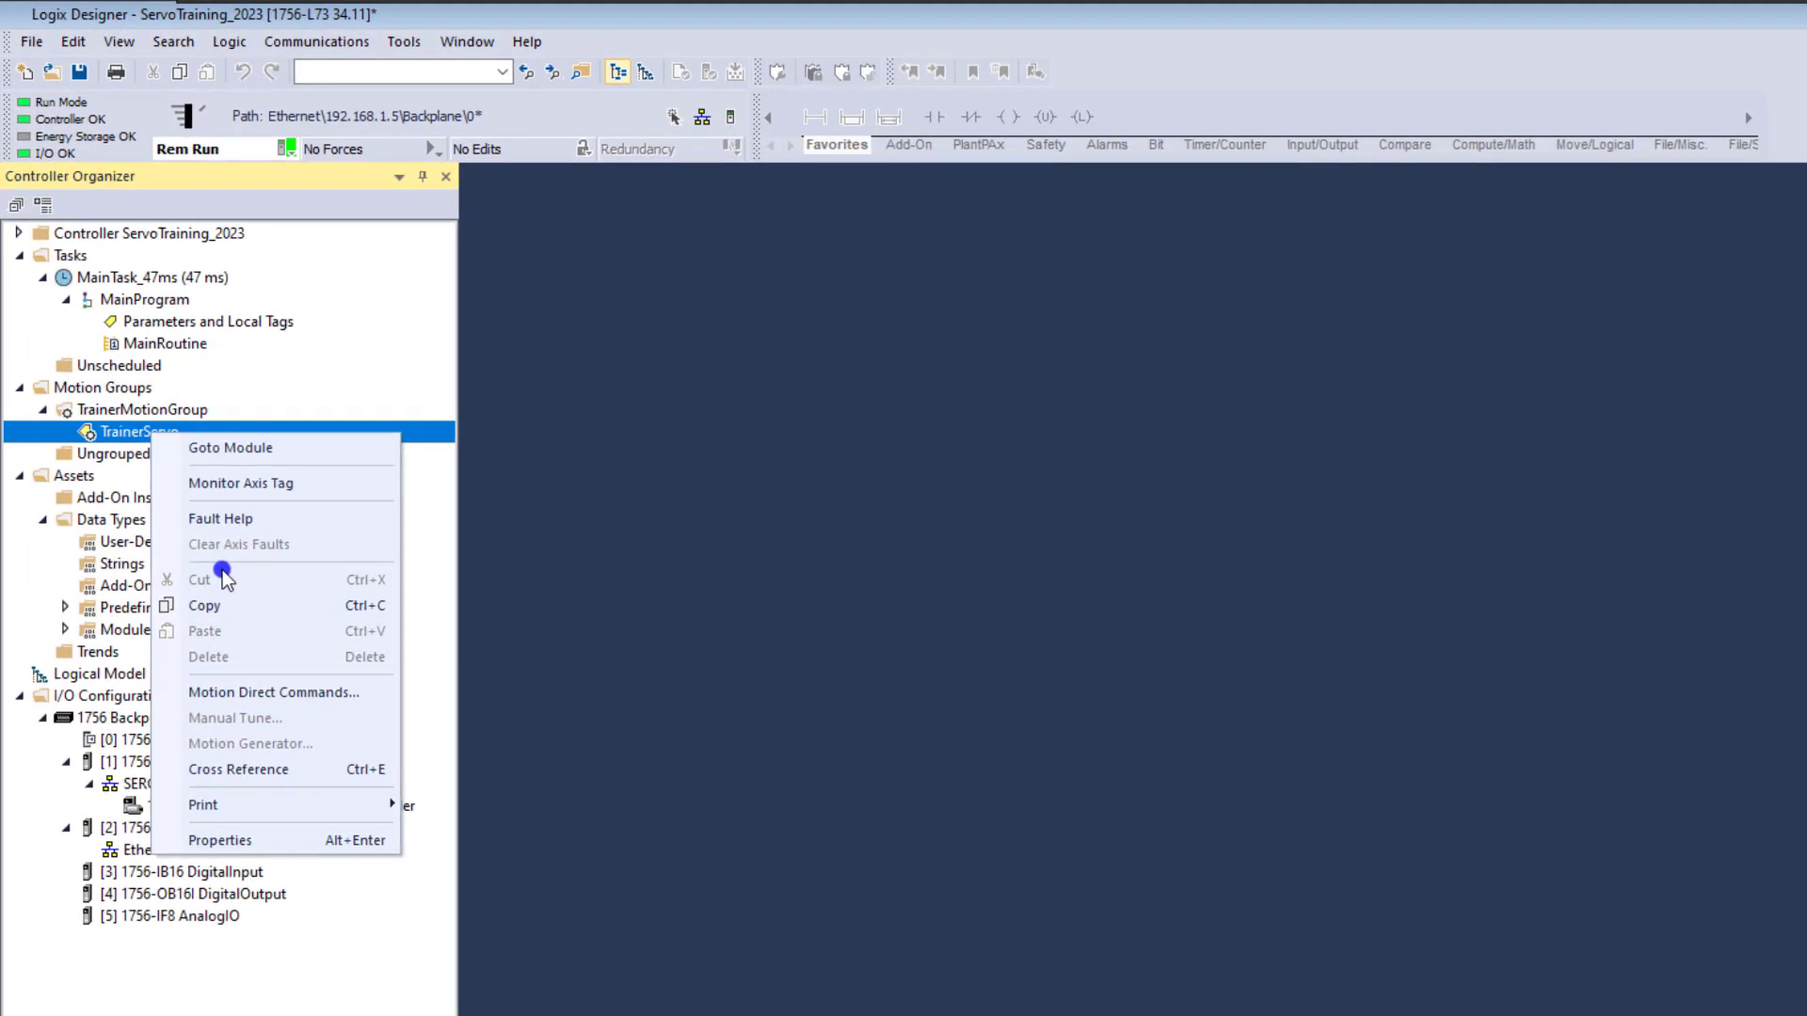
click(527, 486)
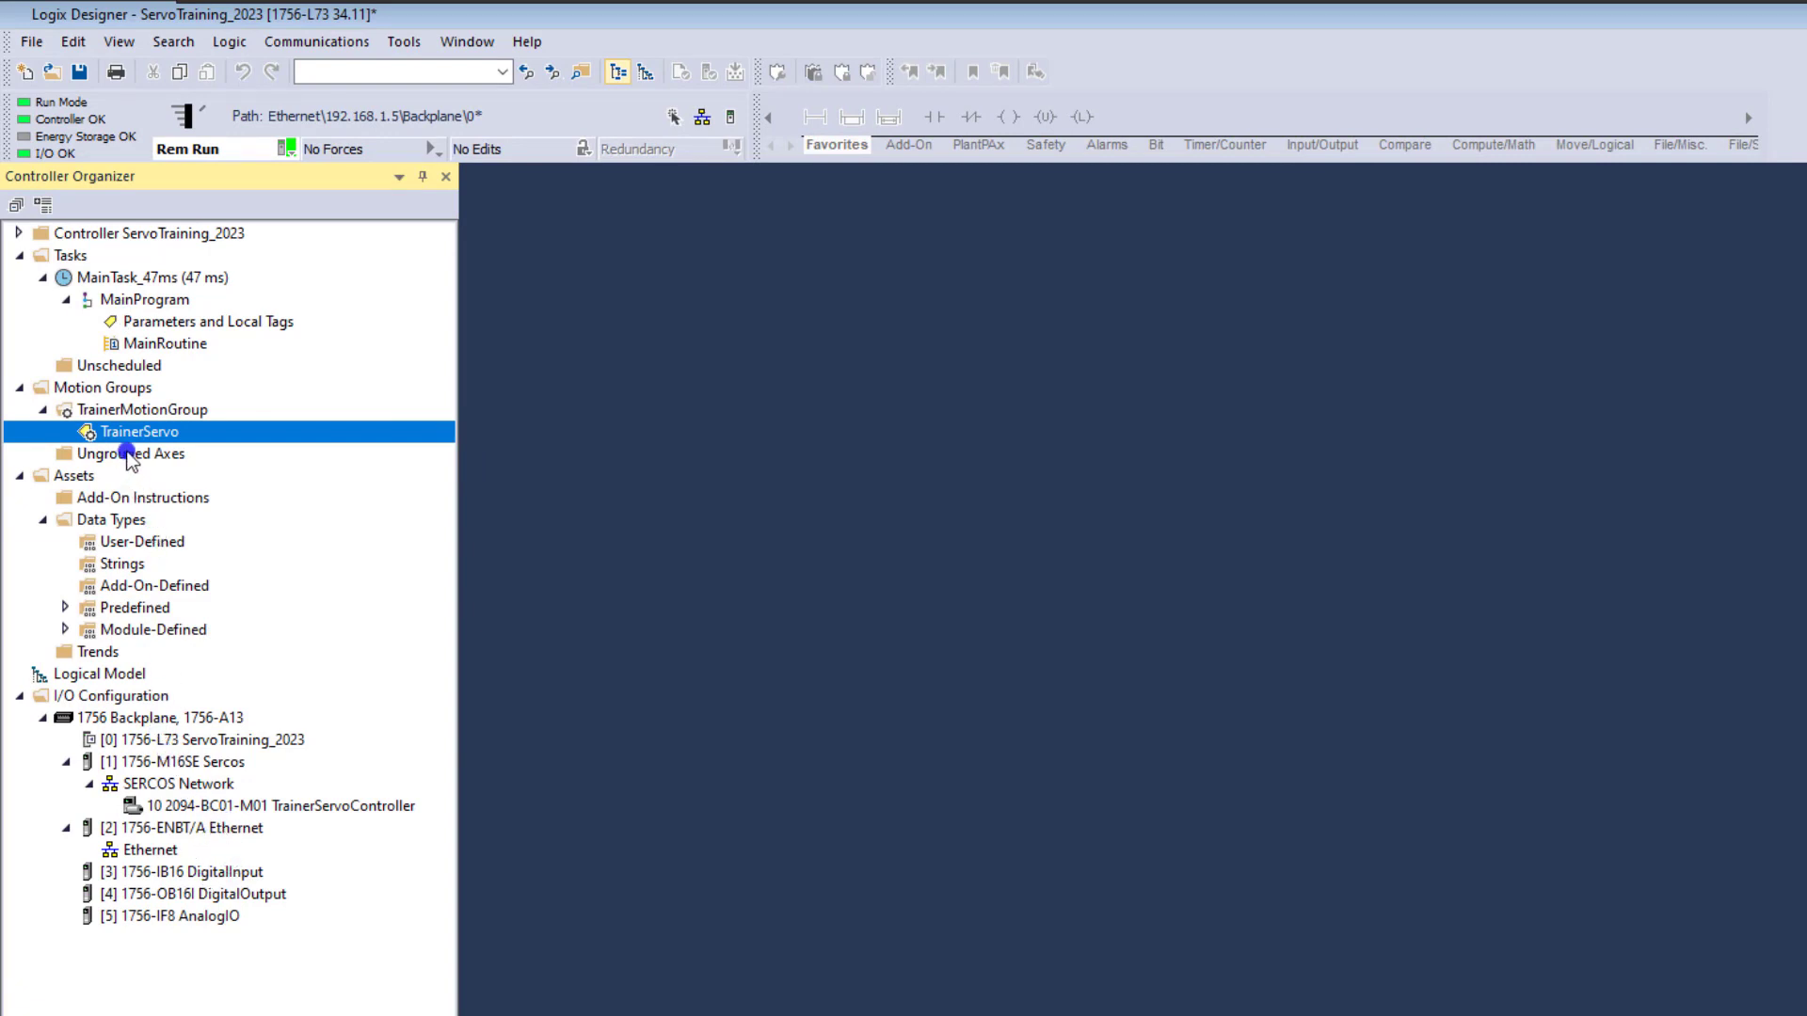
Examine the axis assignment, base update period and scan times in the TrainerMotionGroup's properties while online
right_click(143, 411)
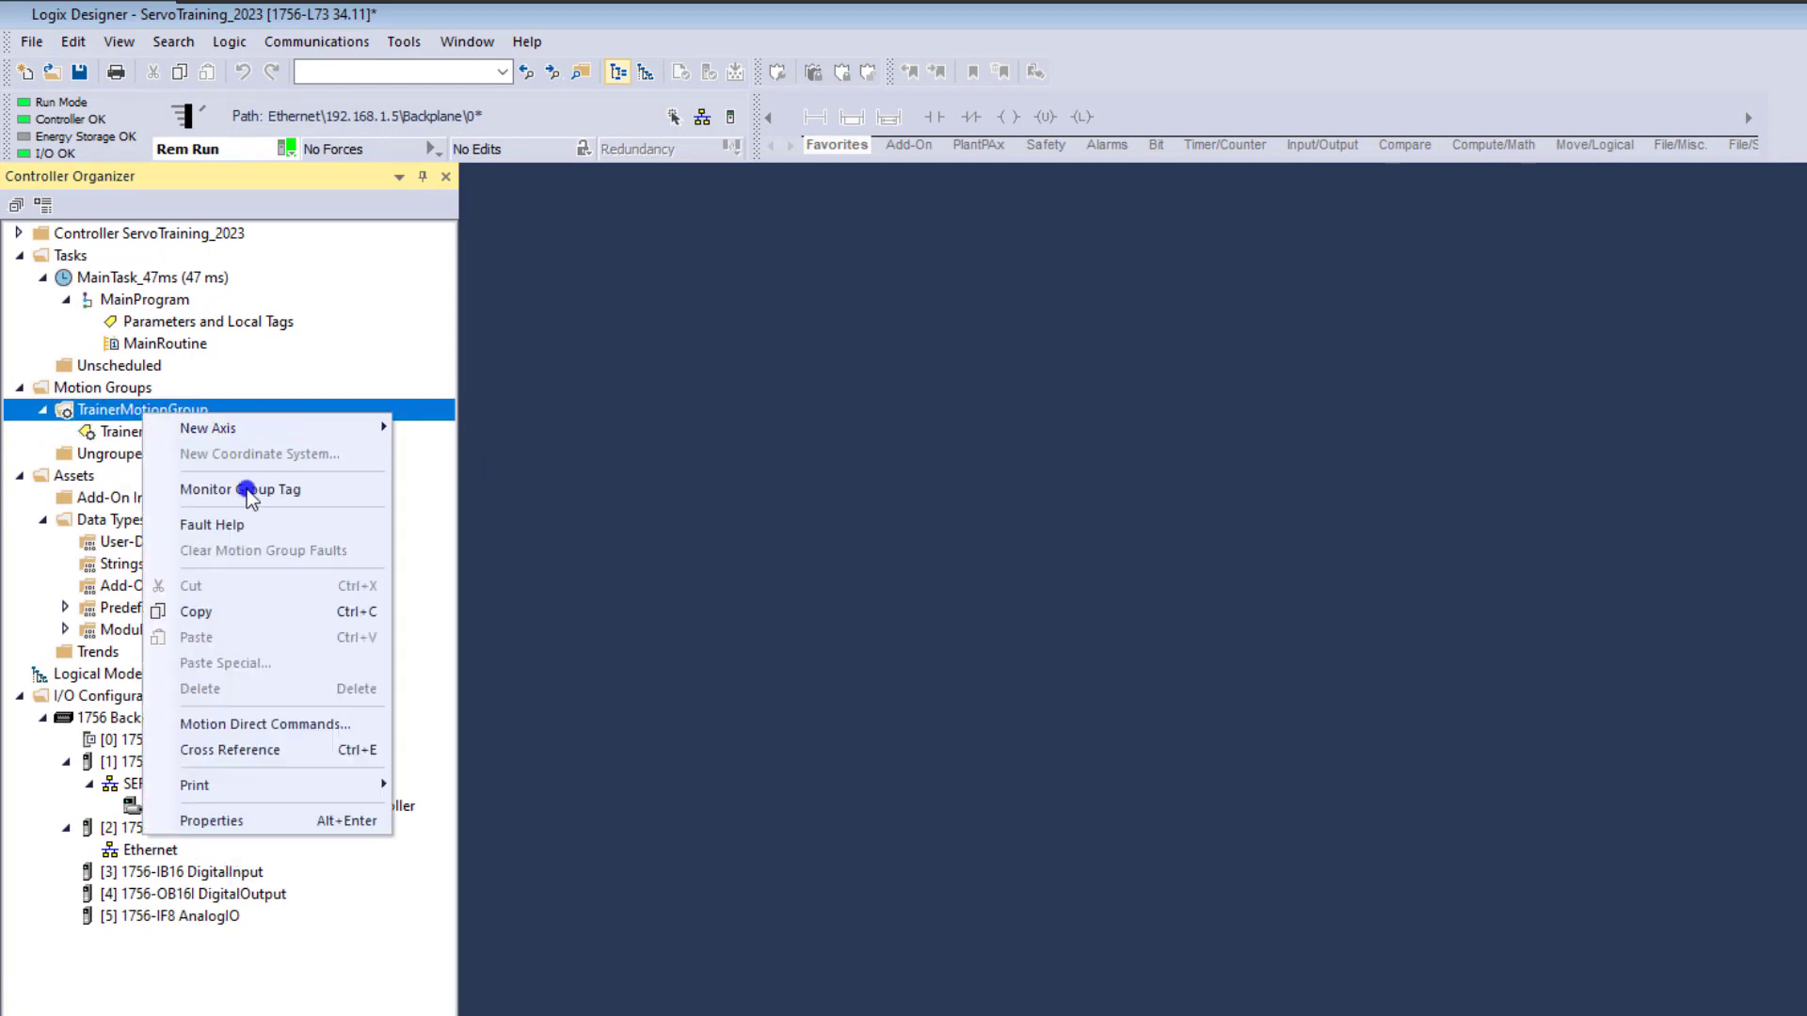
click(268, 819)
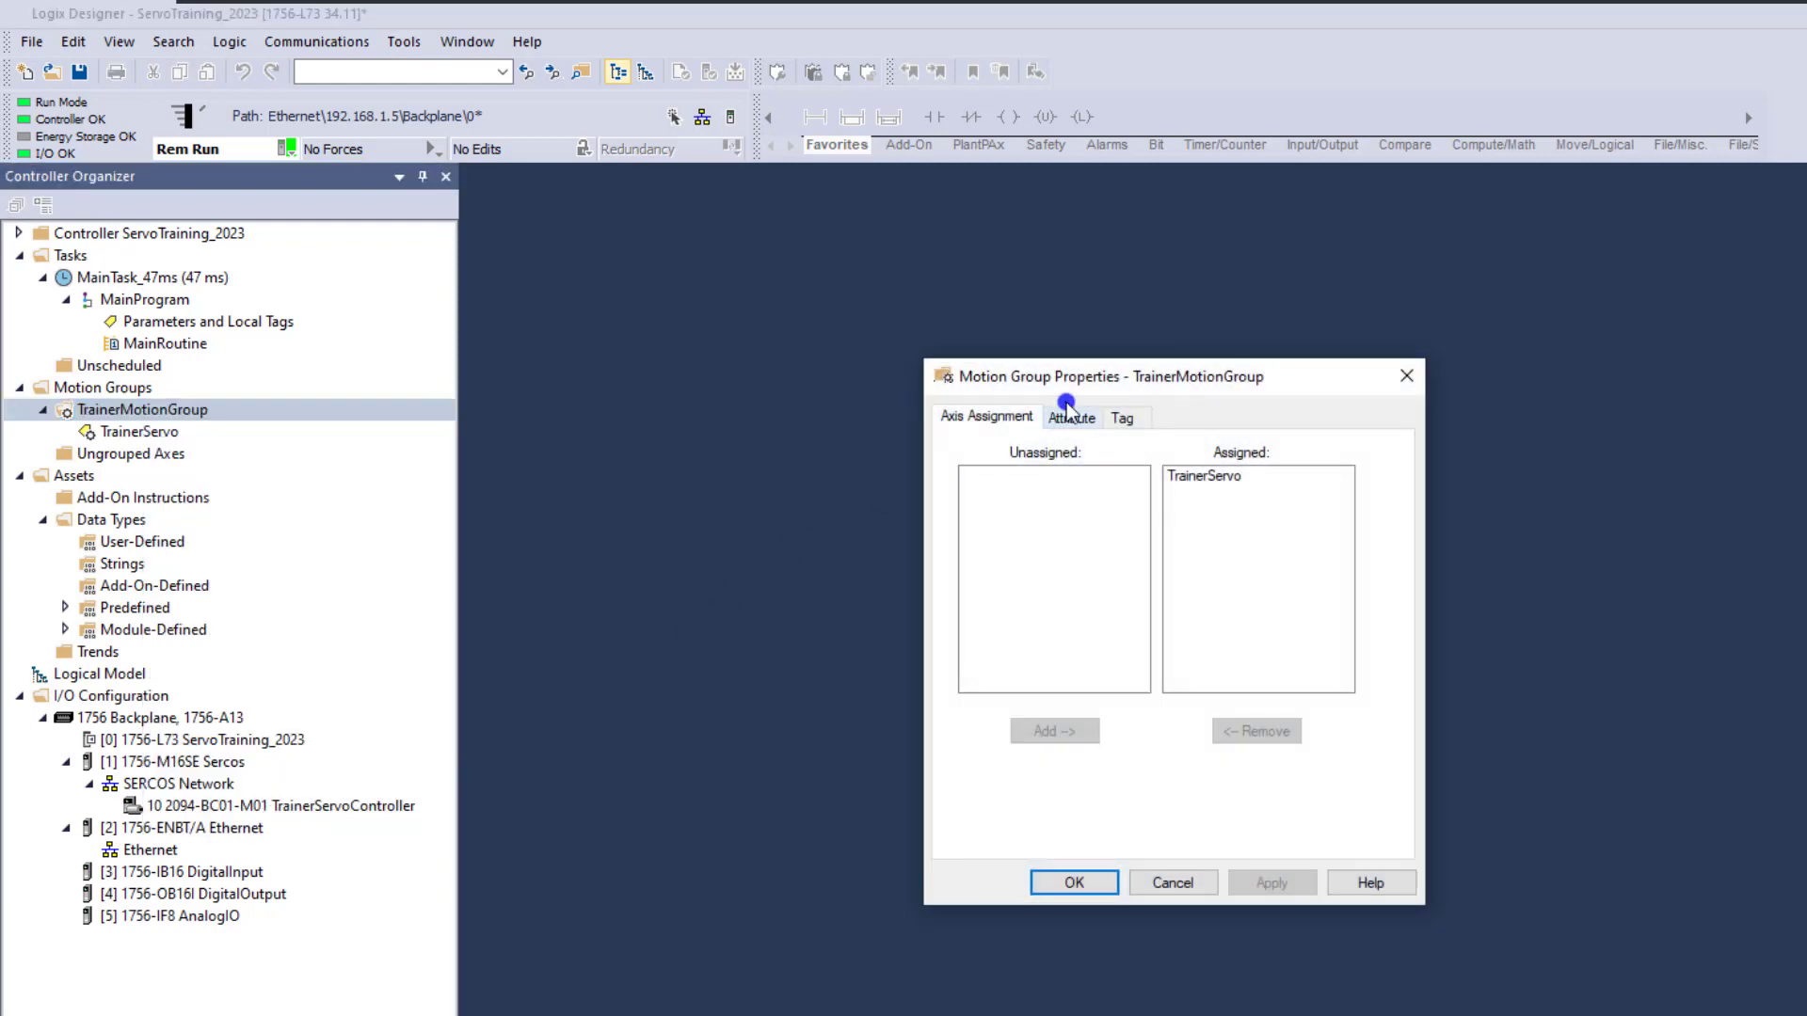
drag(1066, 405, 796, 440)
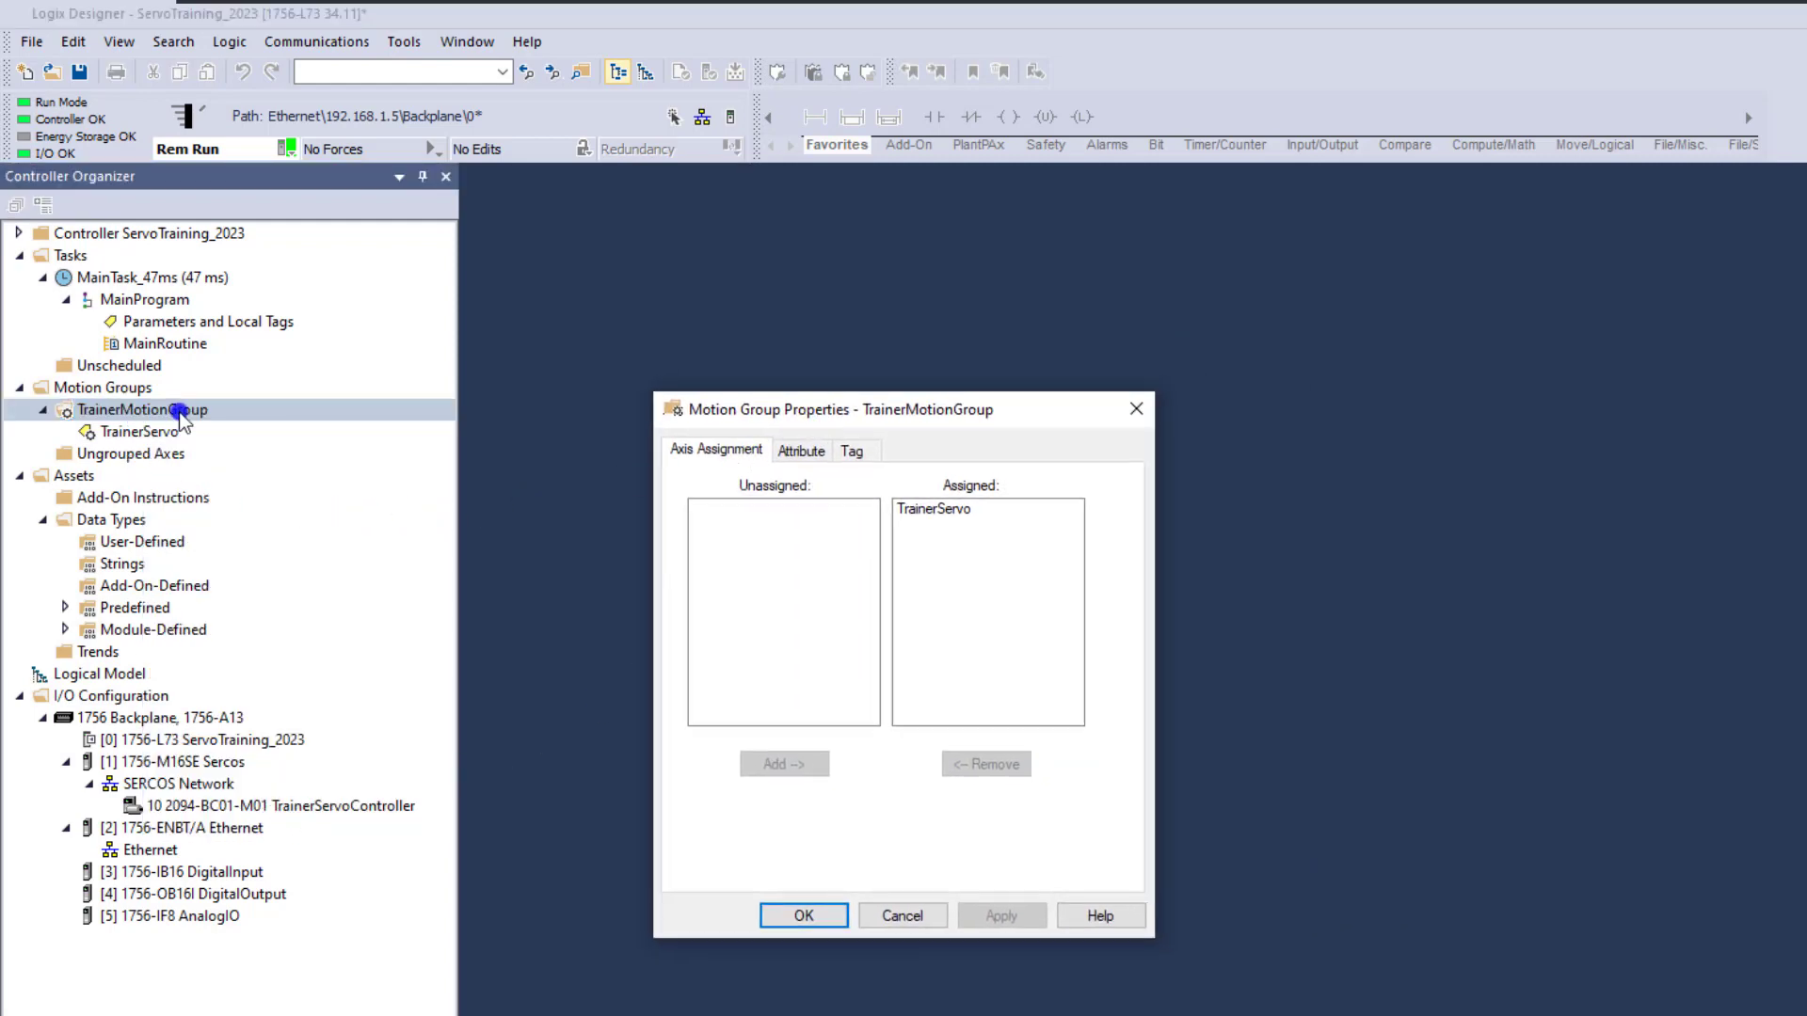
click(801, 450)
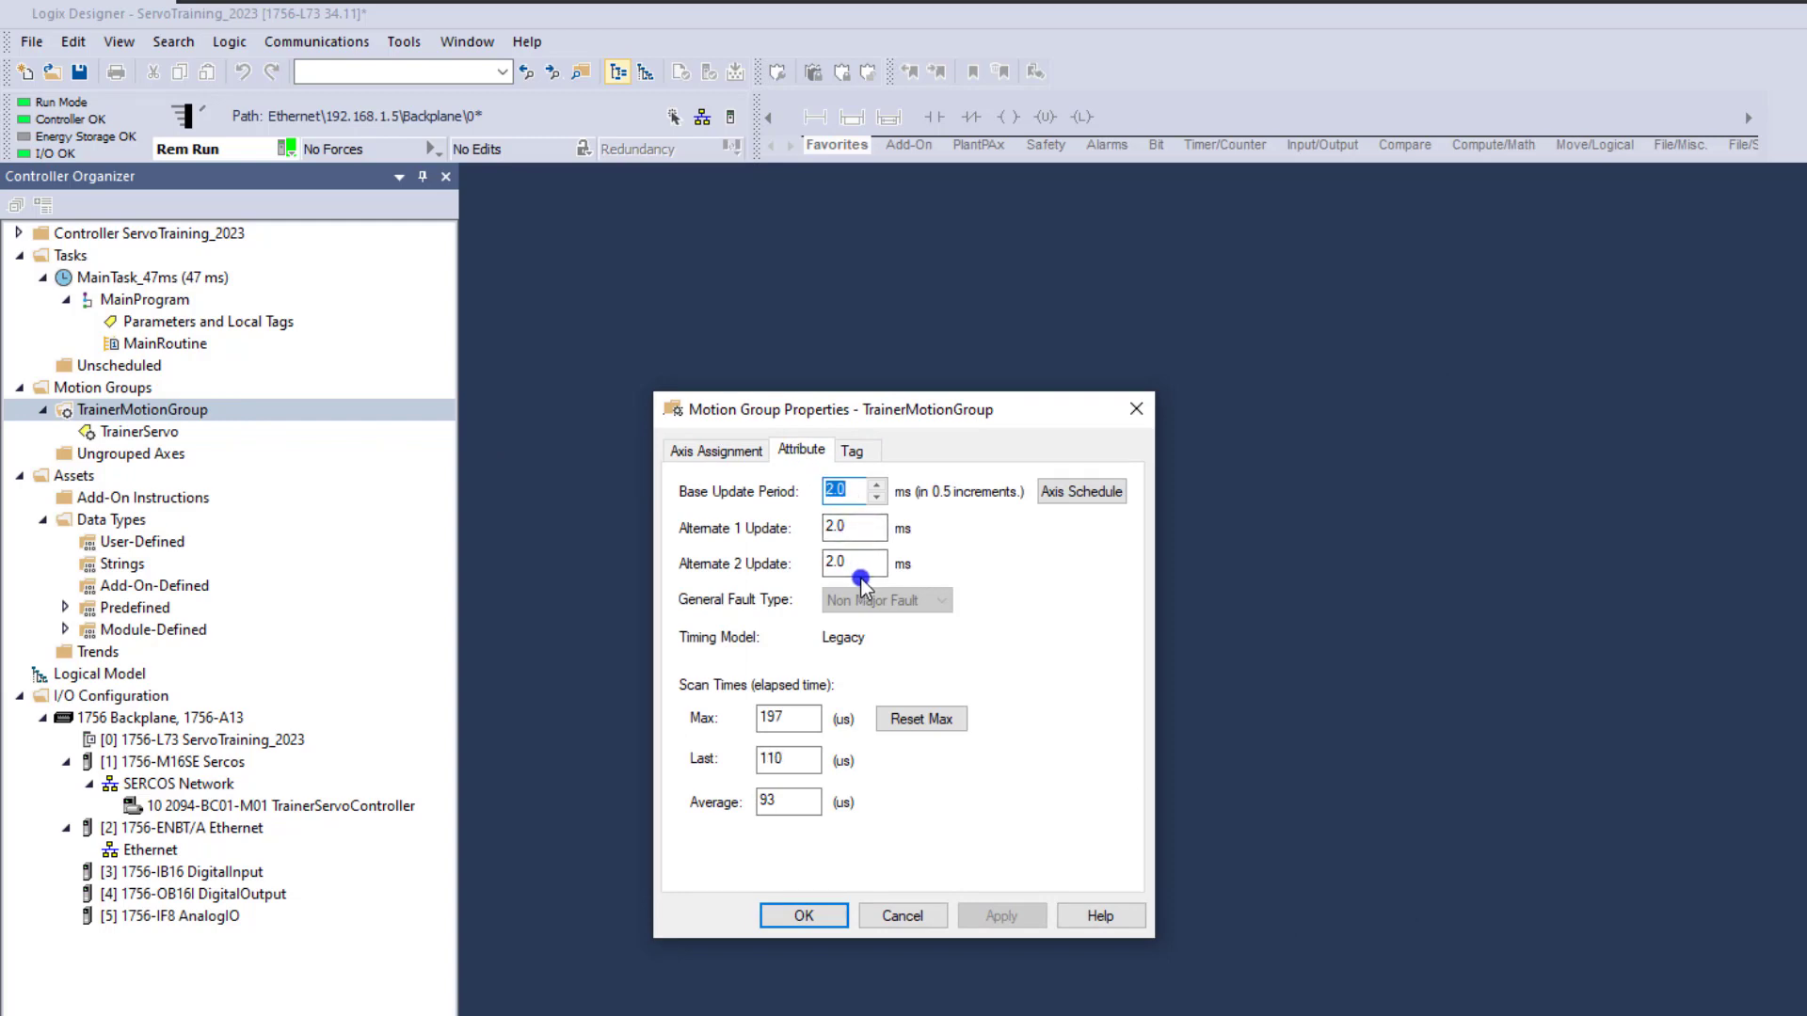
click(855, 494)
drag(851, 497, 814, 515)
click(849, 496)
drag(849, 496, 793, 544)
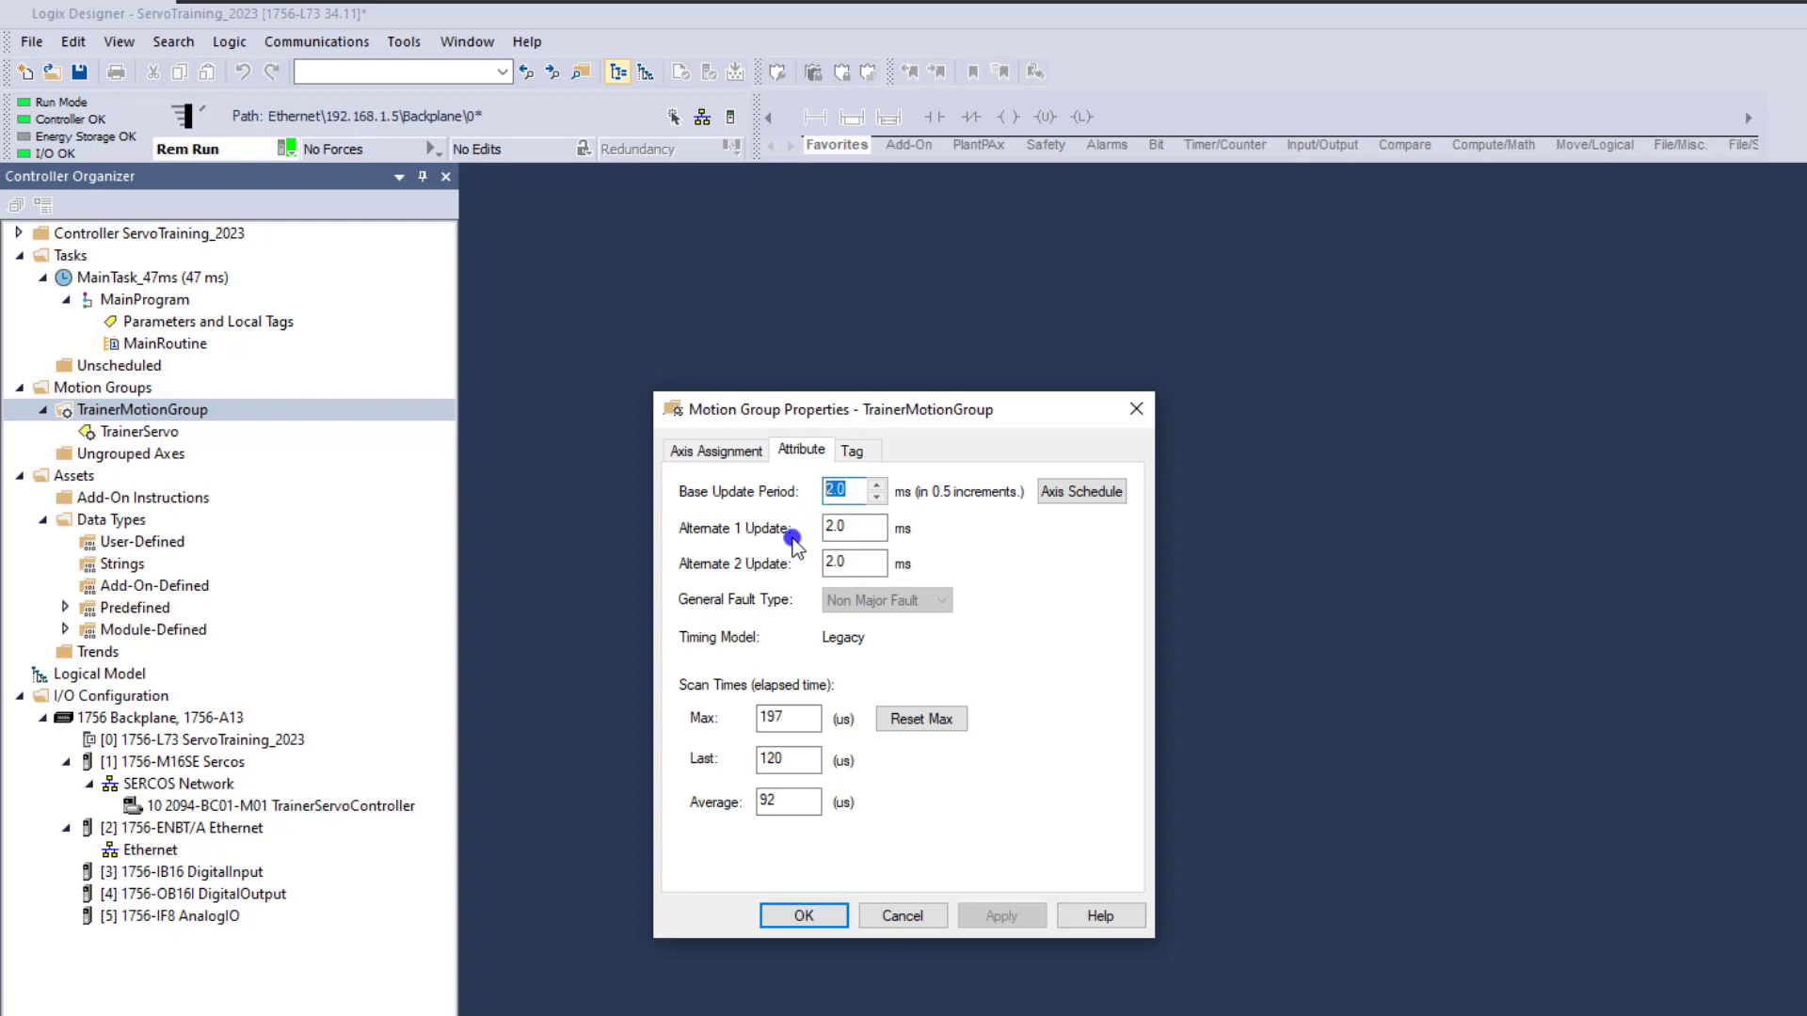
Reset the TrainerMotionGroup's maximum scan time, review its update period settings and close the properties without other changes
click(903, 719)
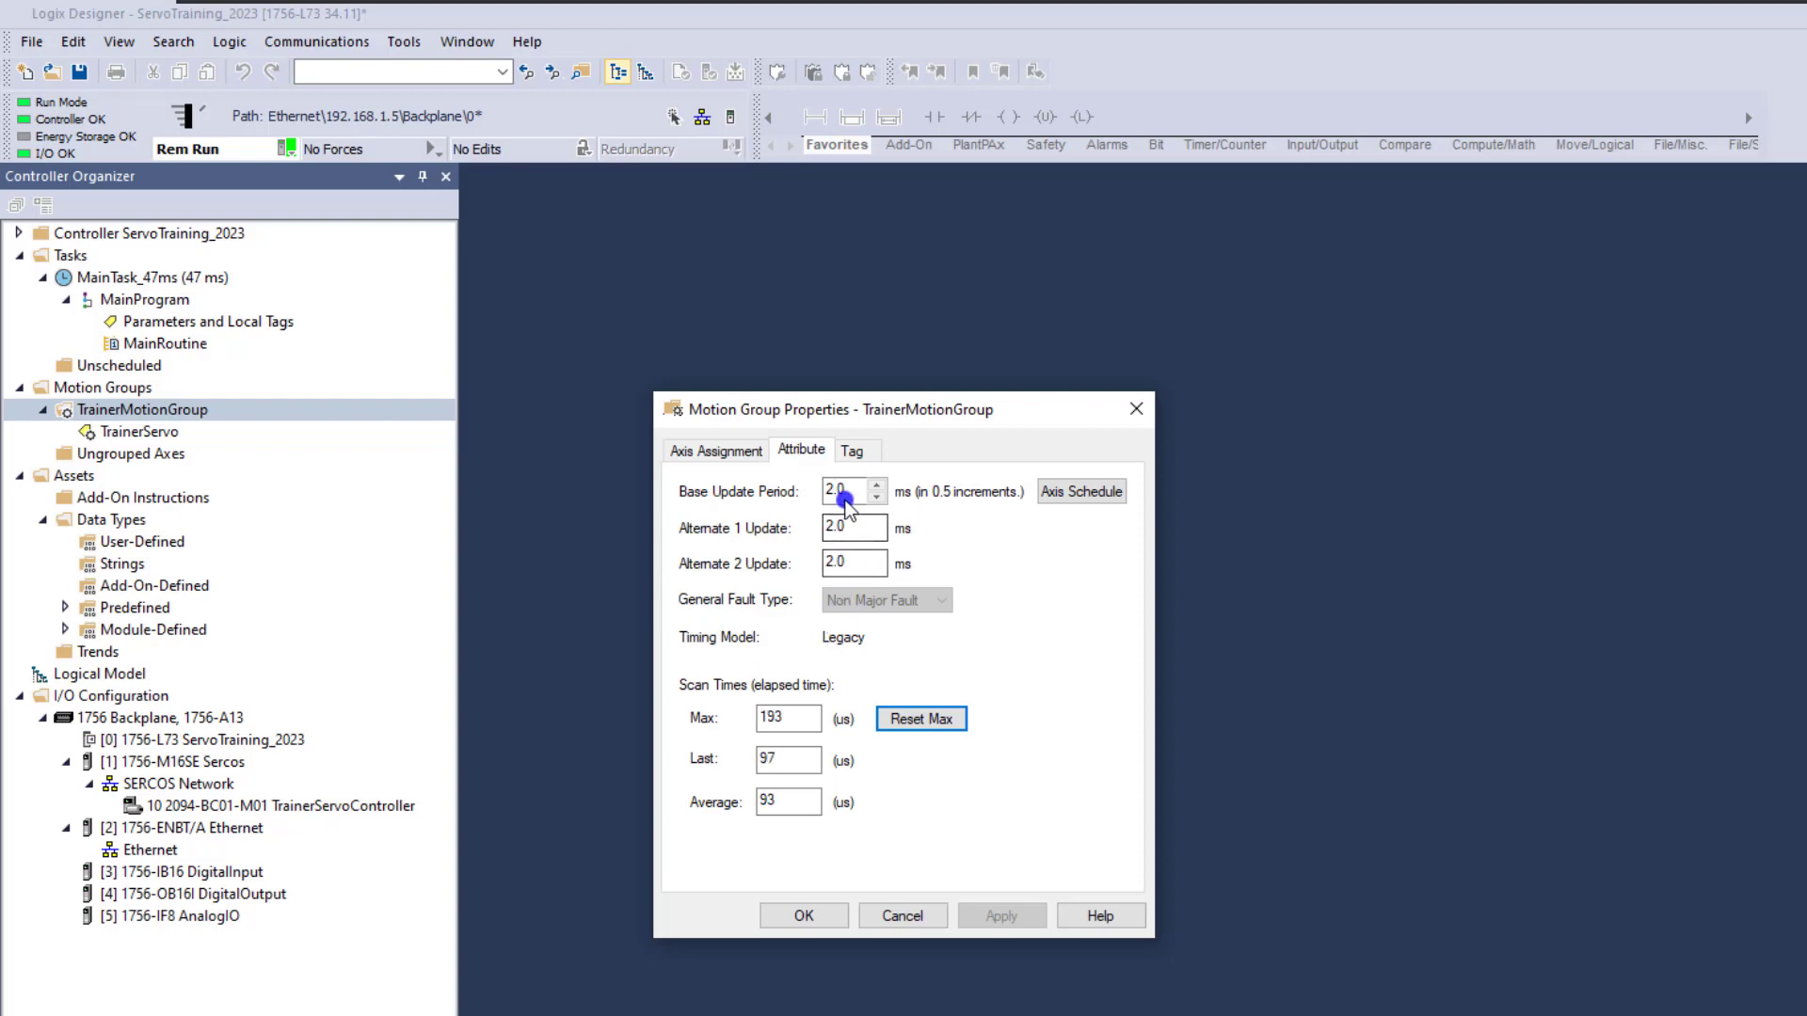
click(833, 491)
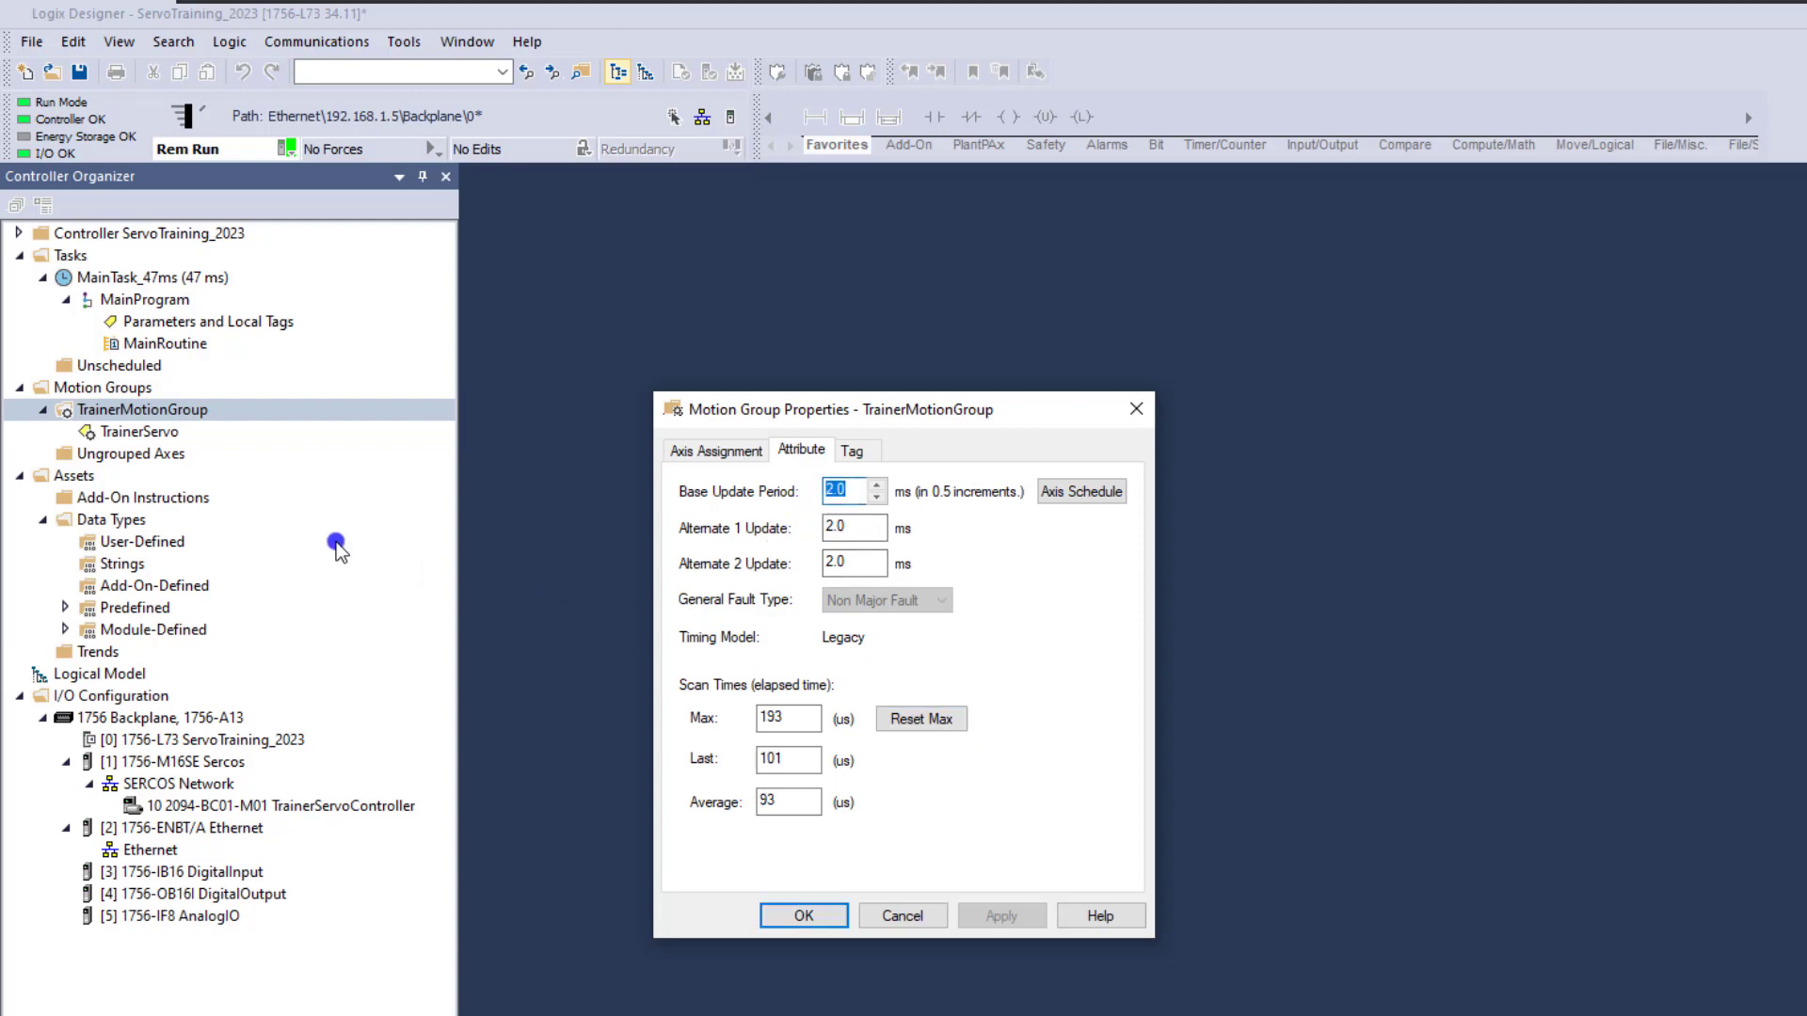
click(146, 432)
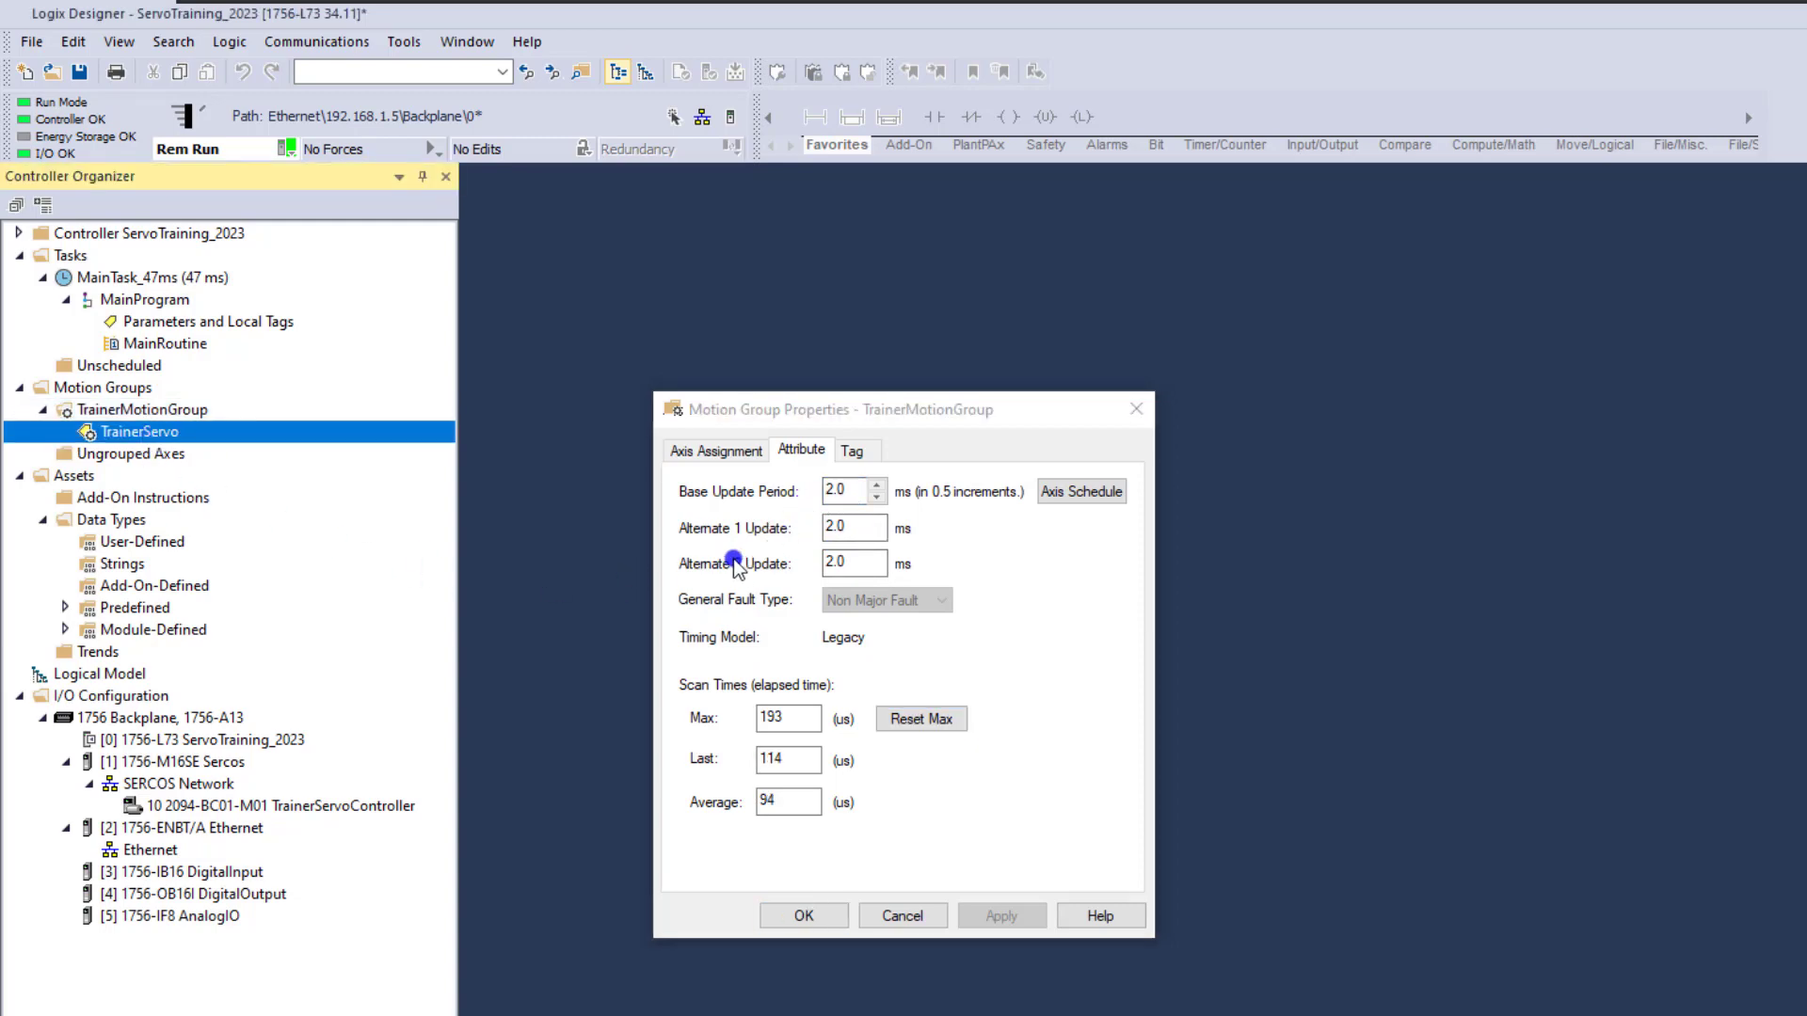
click(828, 492)
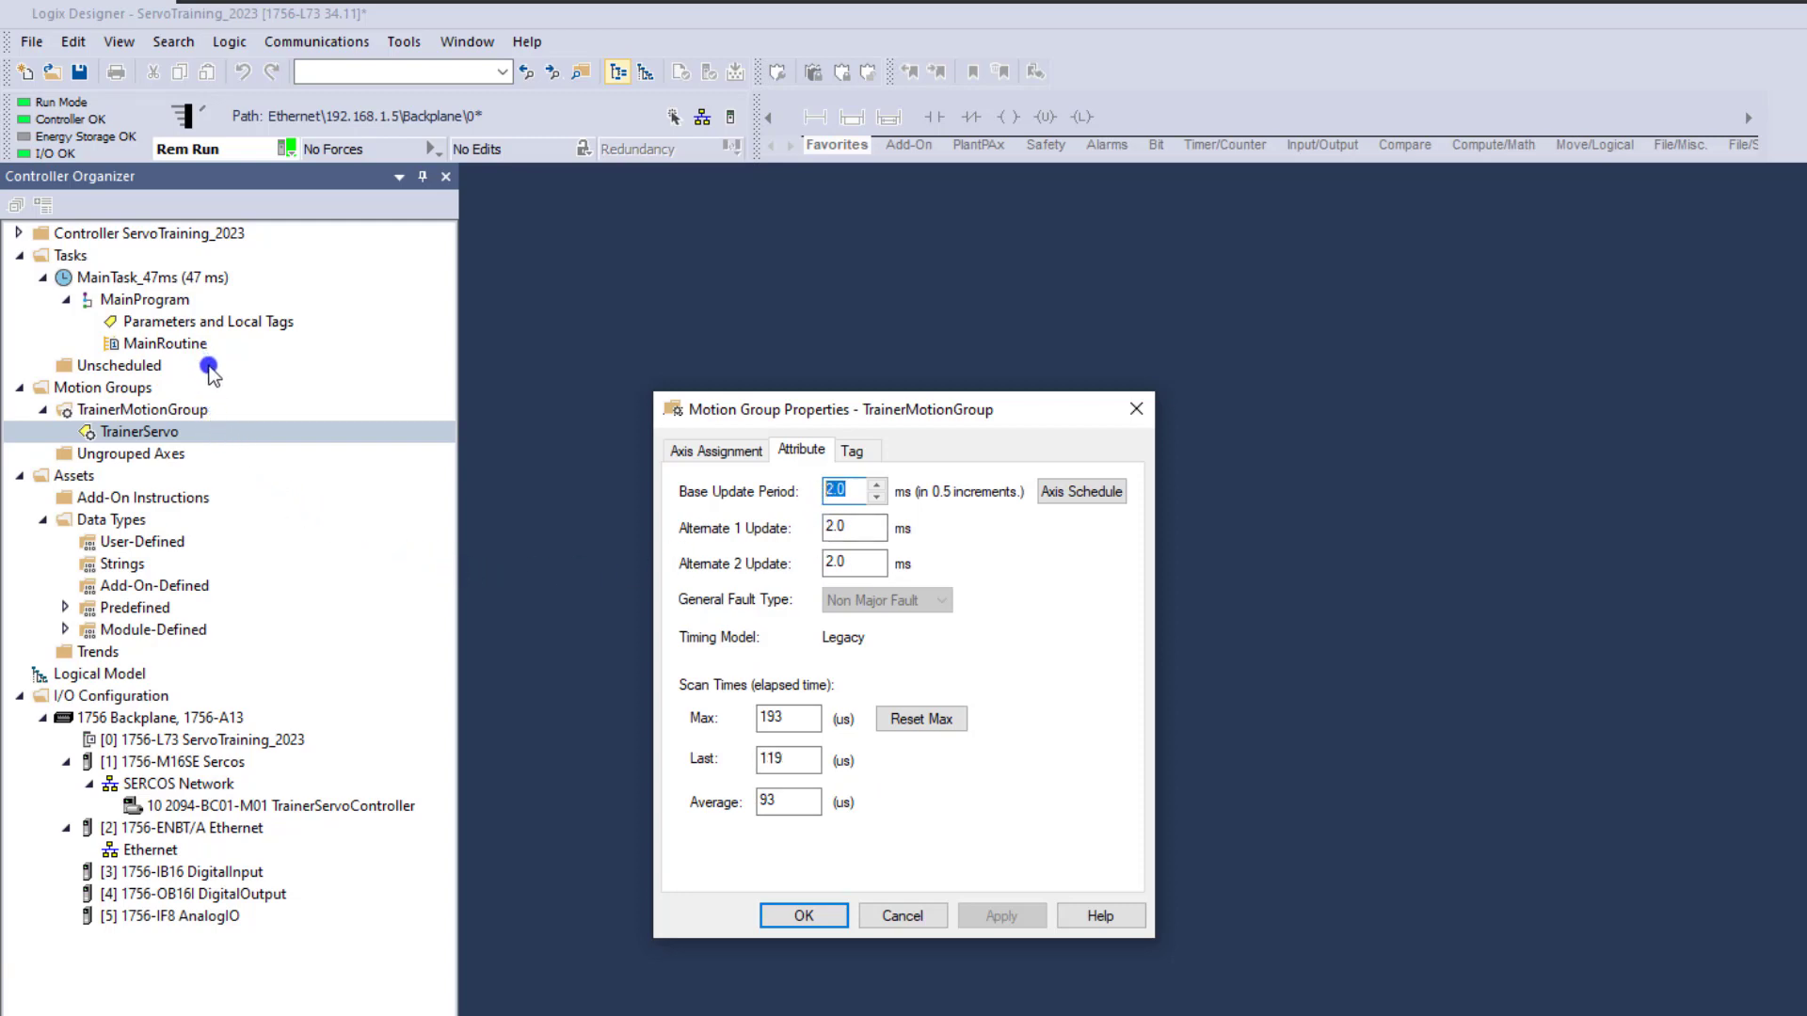
click(841, 496)
click(842, 563)
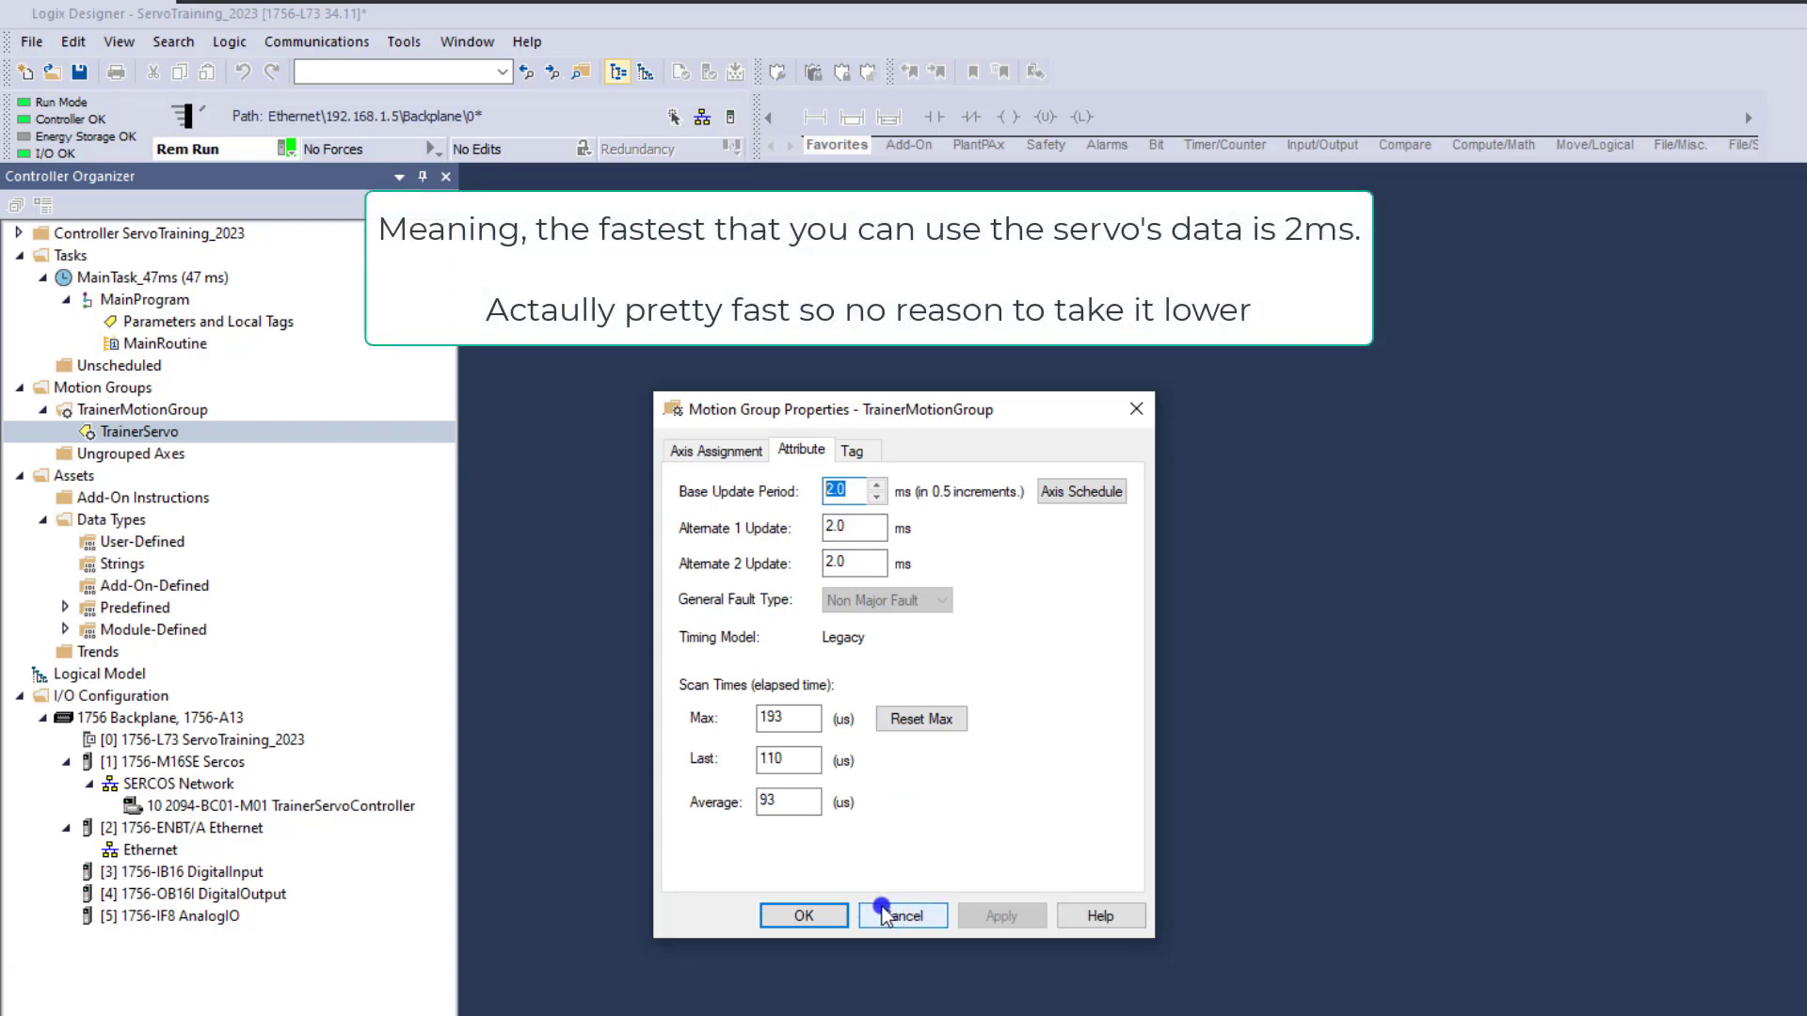
click(887, 917)
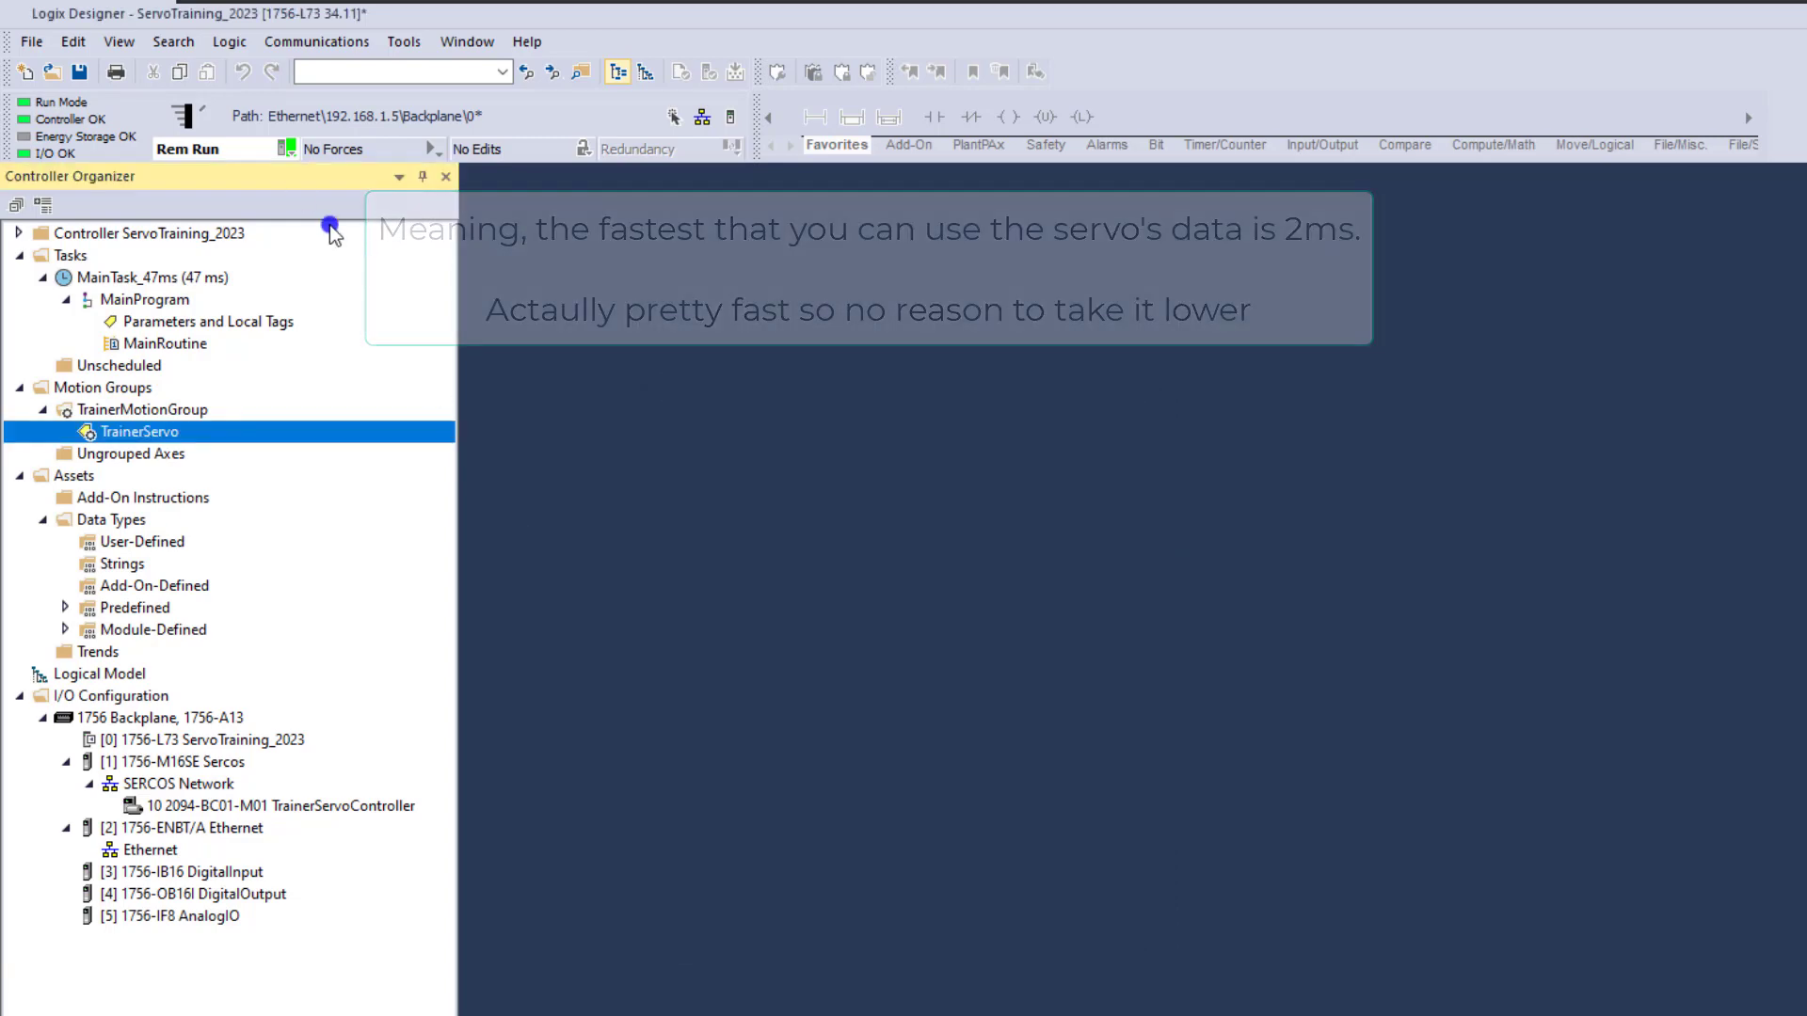
Take the project offline and set the TrainerMotionGroup's base, Alternate 1 and Alternate 2 update periods to 1.0 ms
click(292, 152)
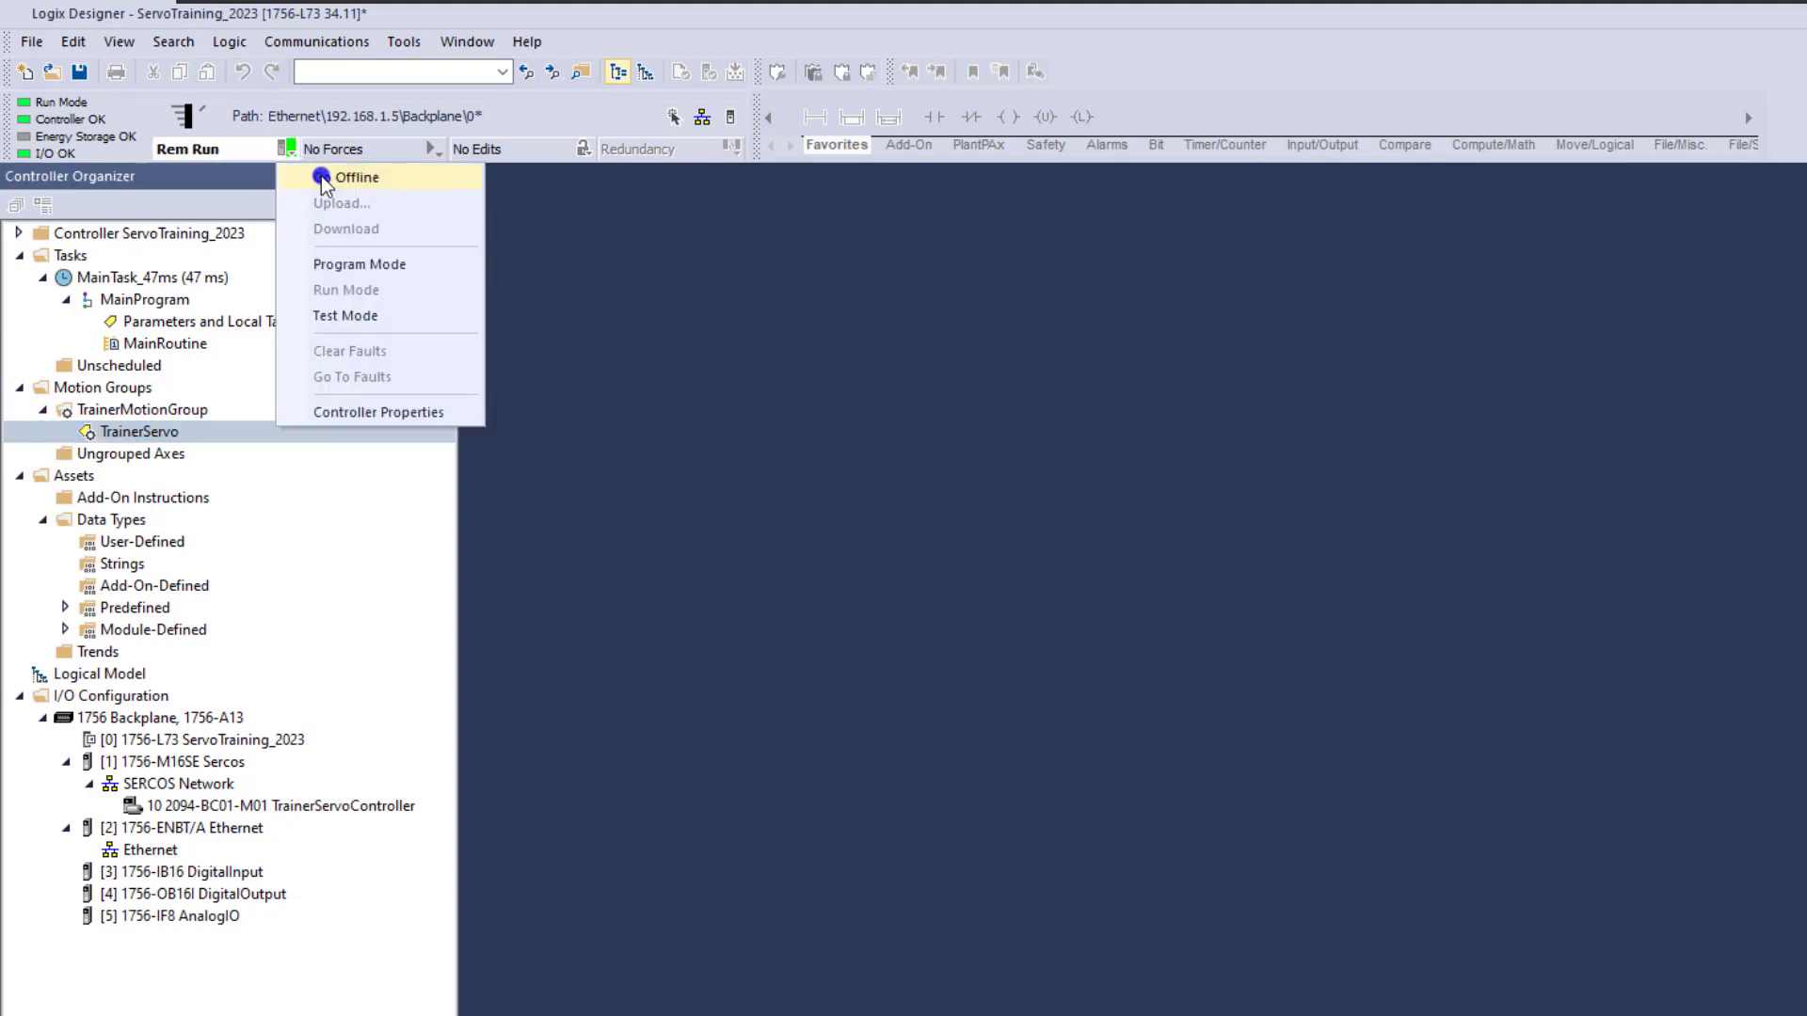
click(323, 181)
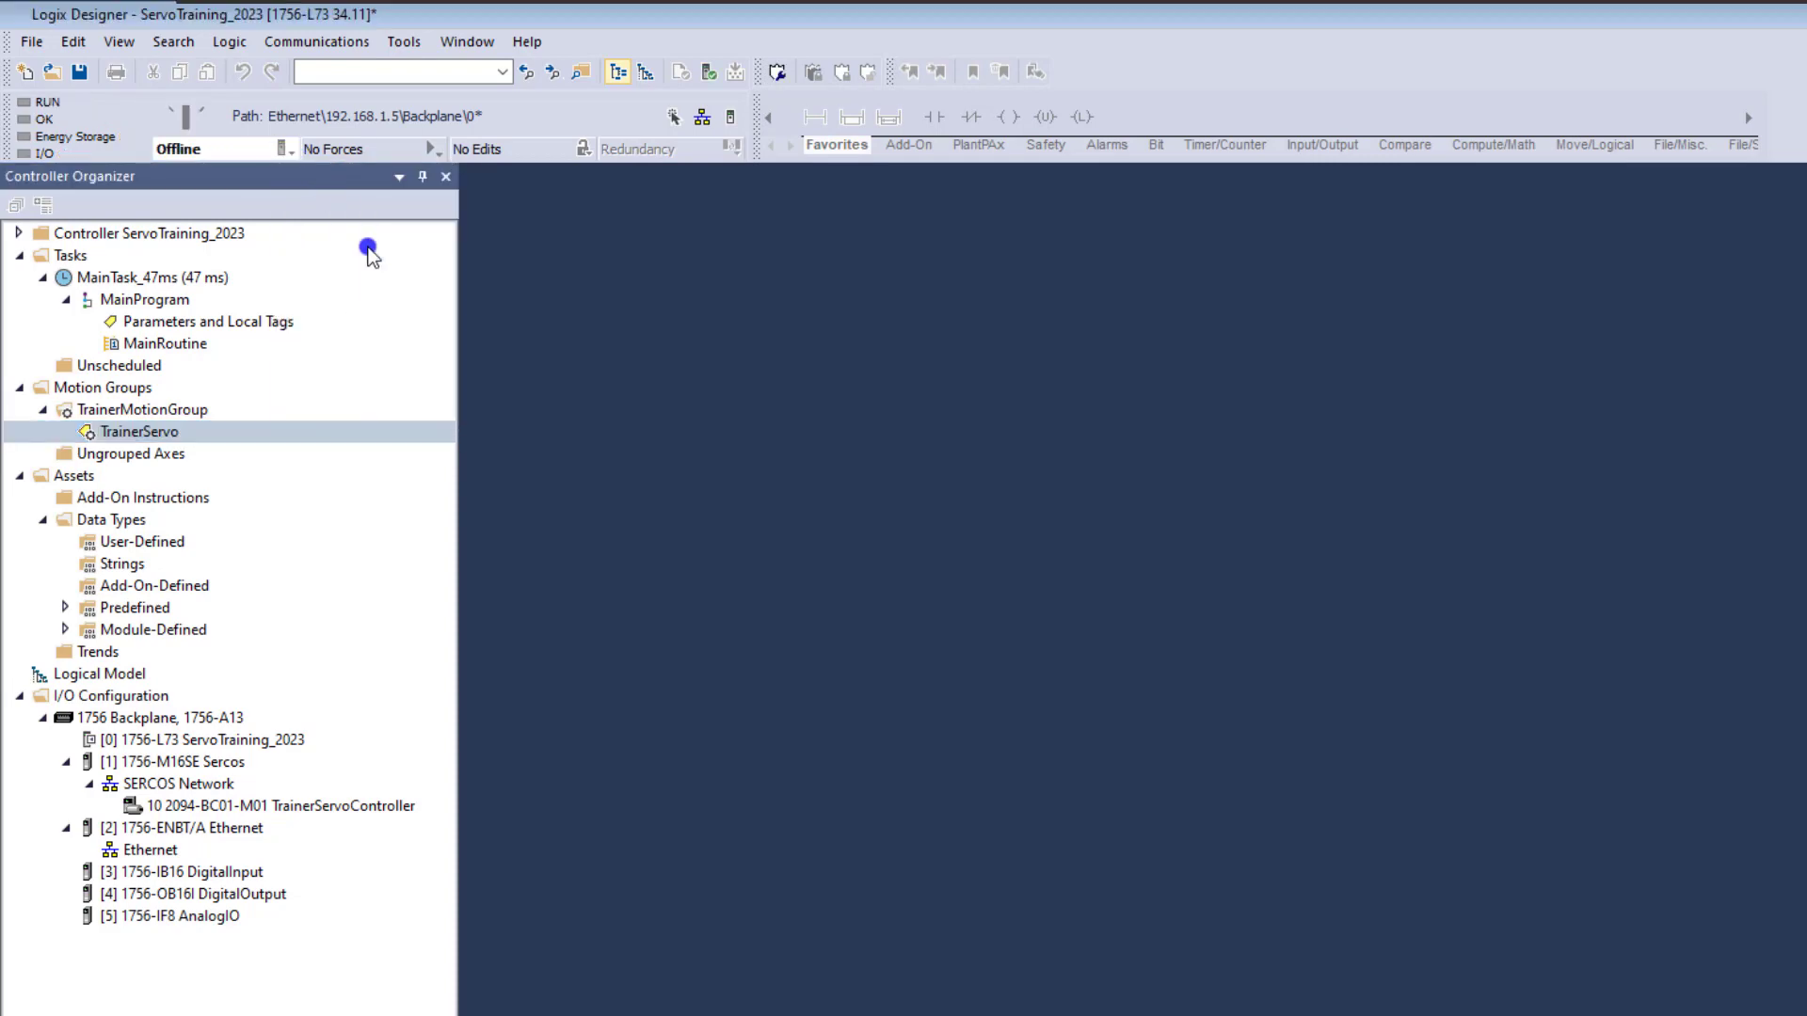
right_click(136, 412)
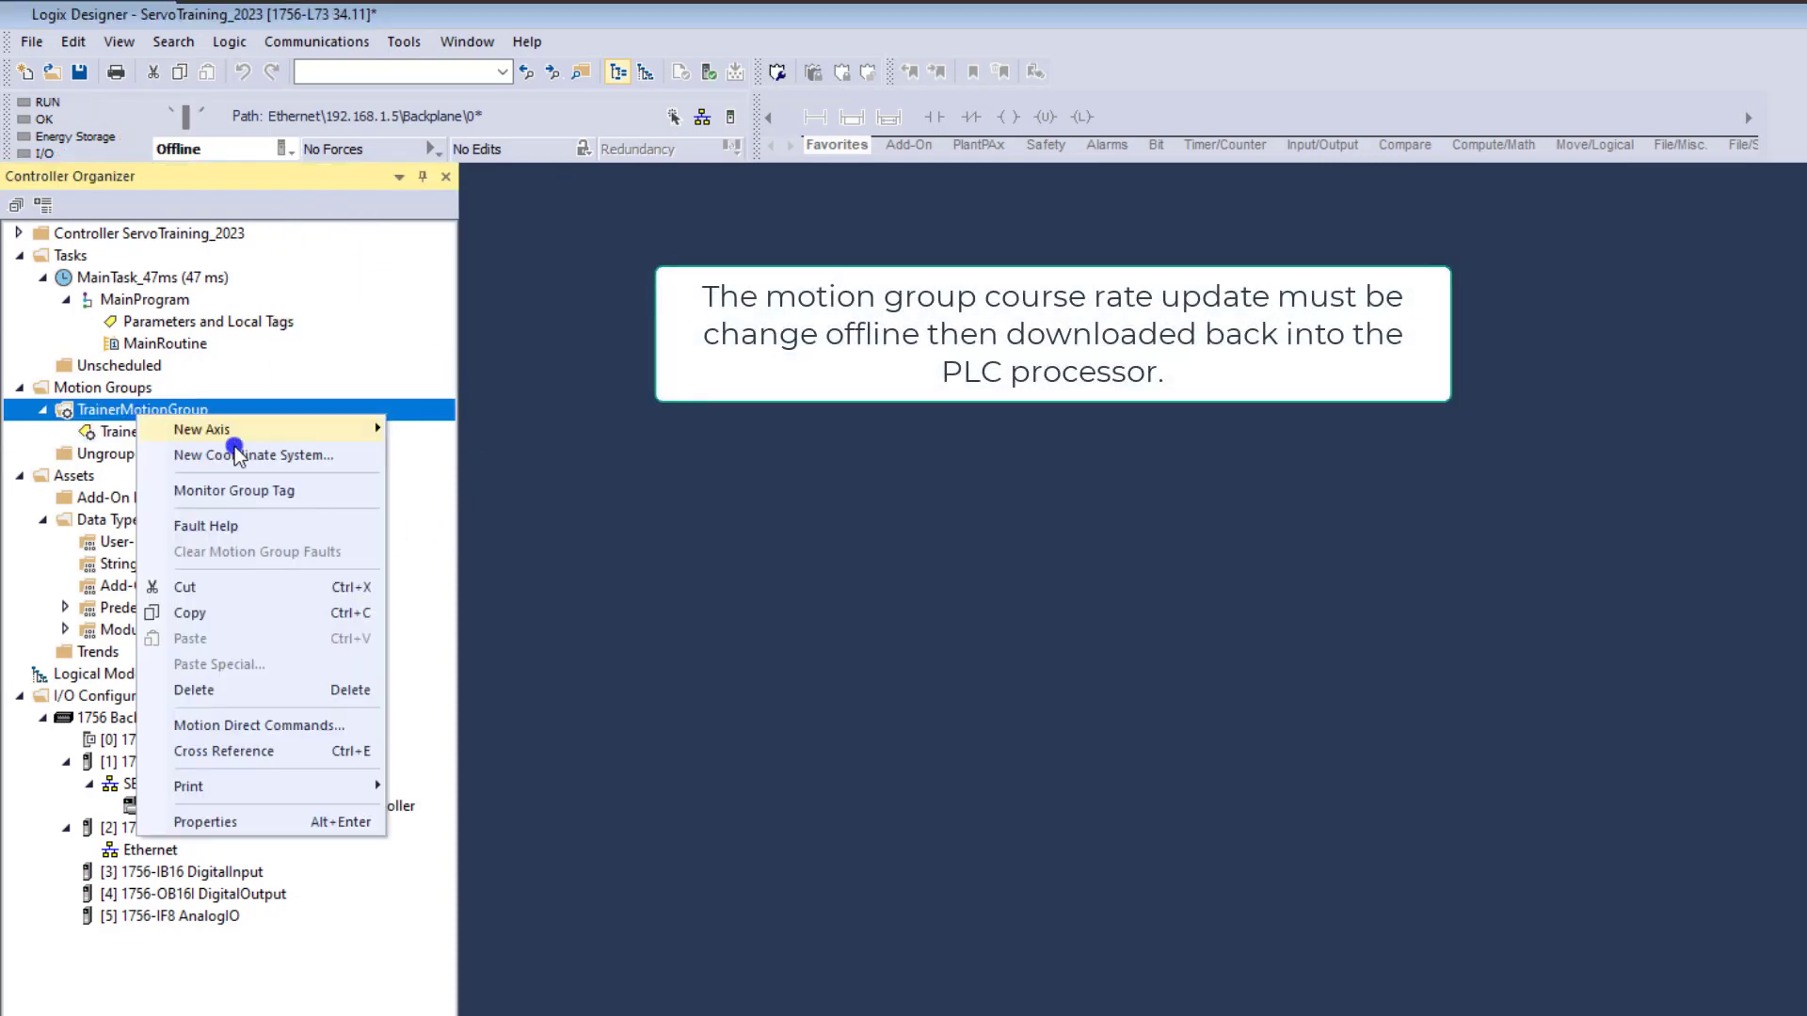
click(306, 821)
click(1068, 417)
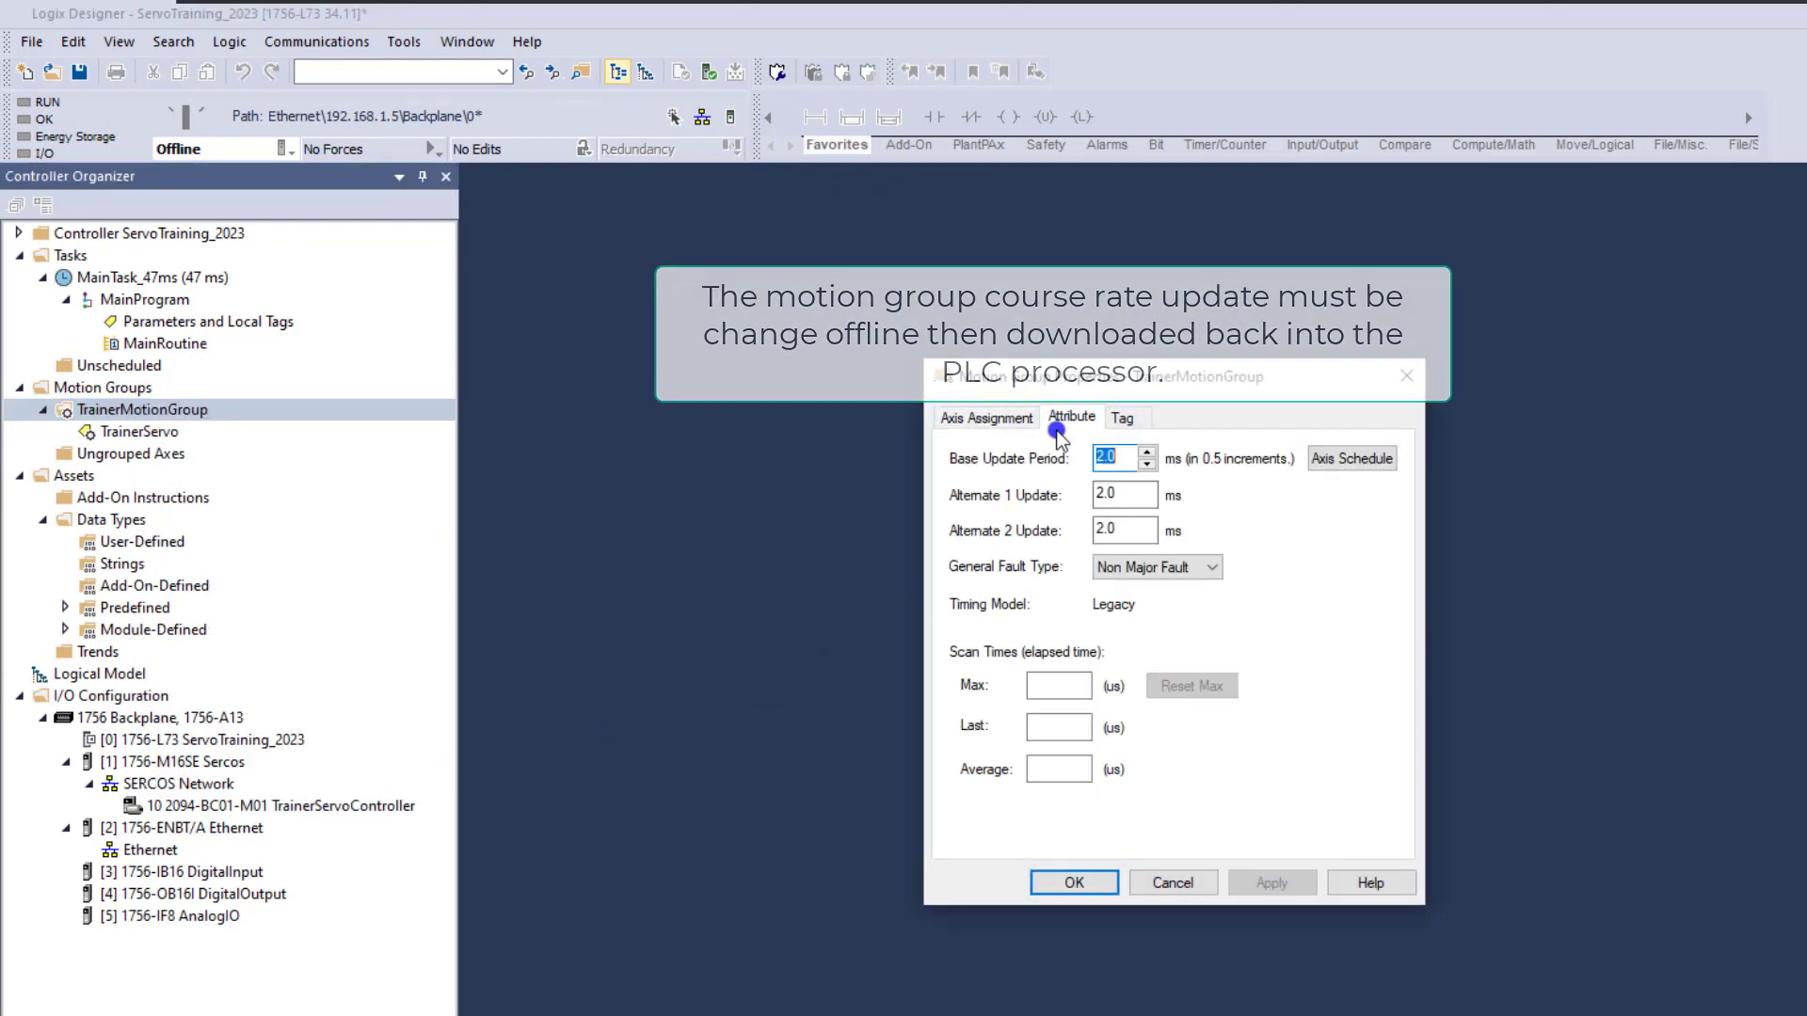
click(1146, 464)
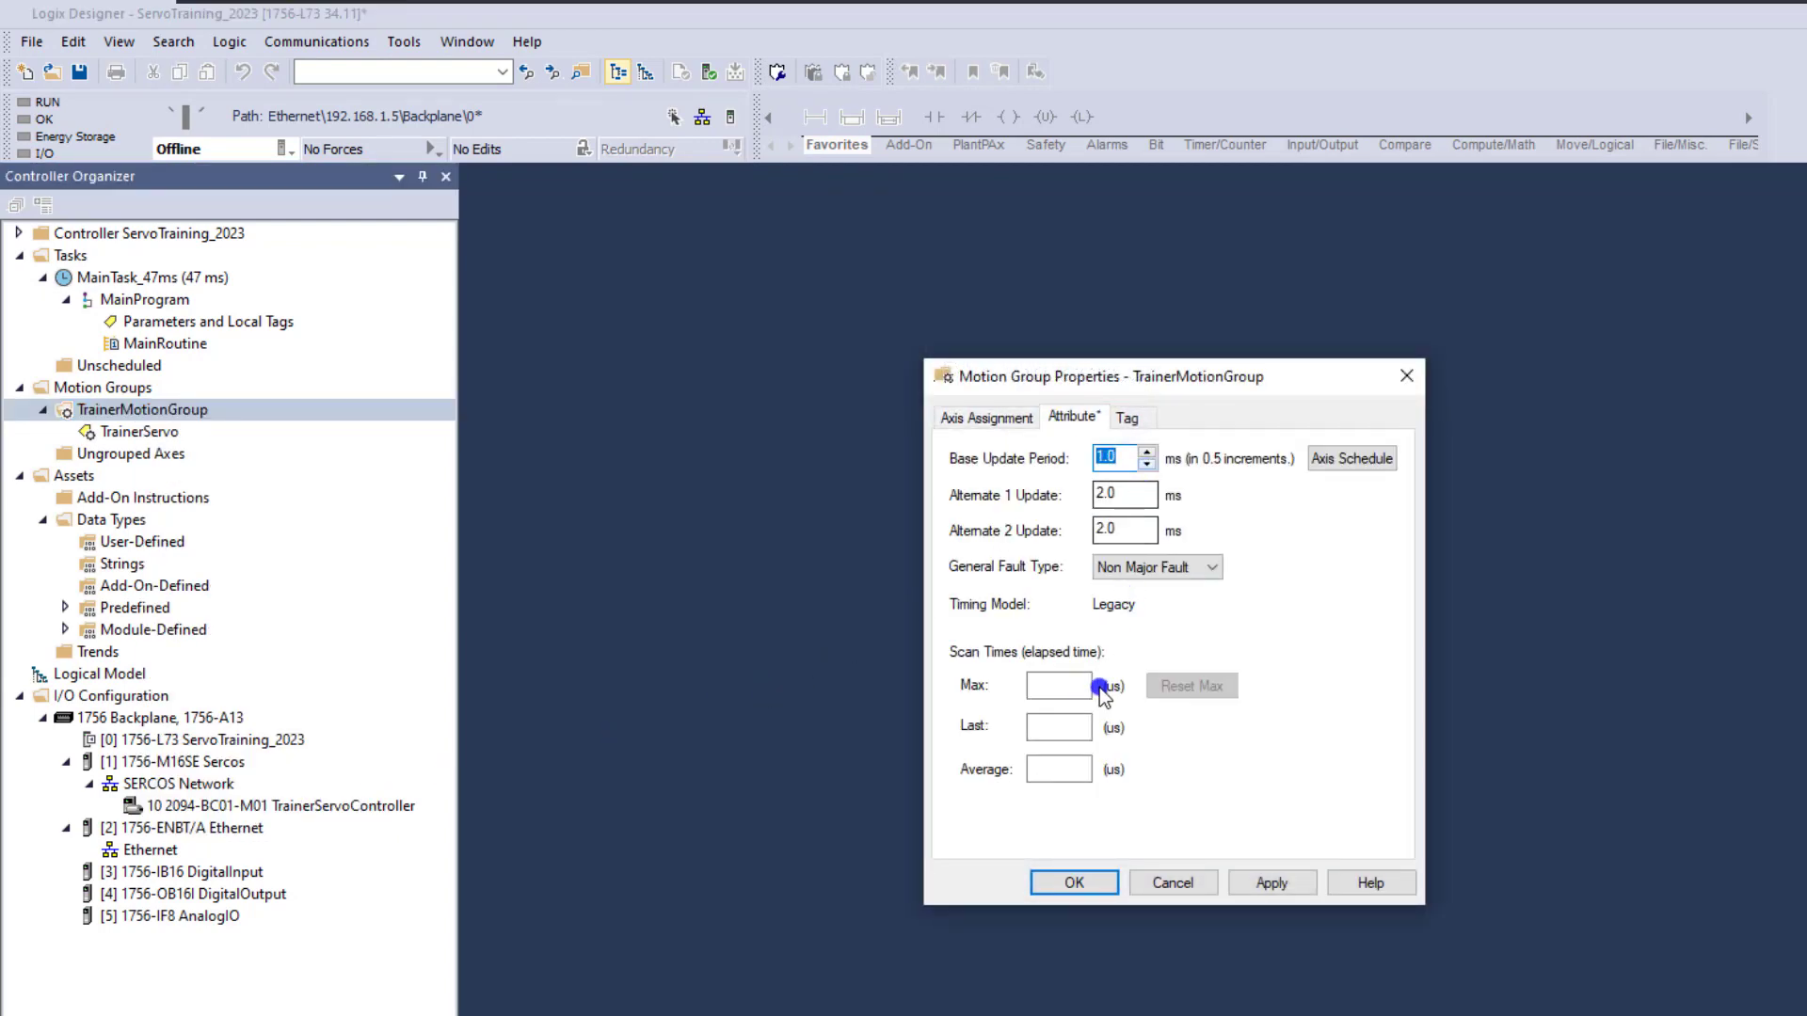
click(1132, 497)
click(1118, 417)
click(1082, 420)
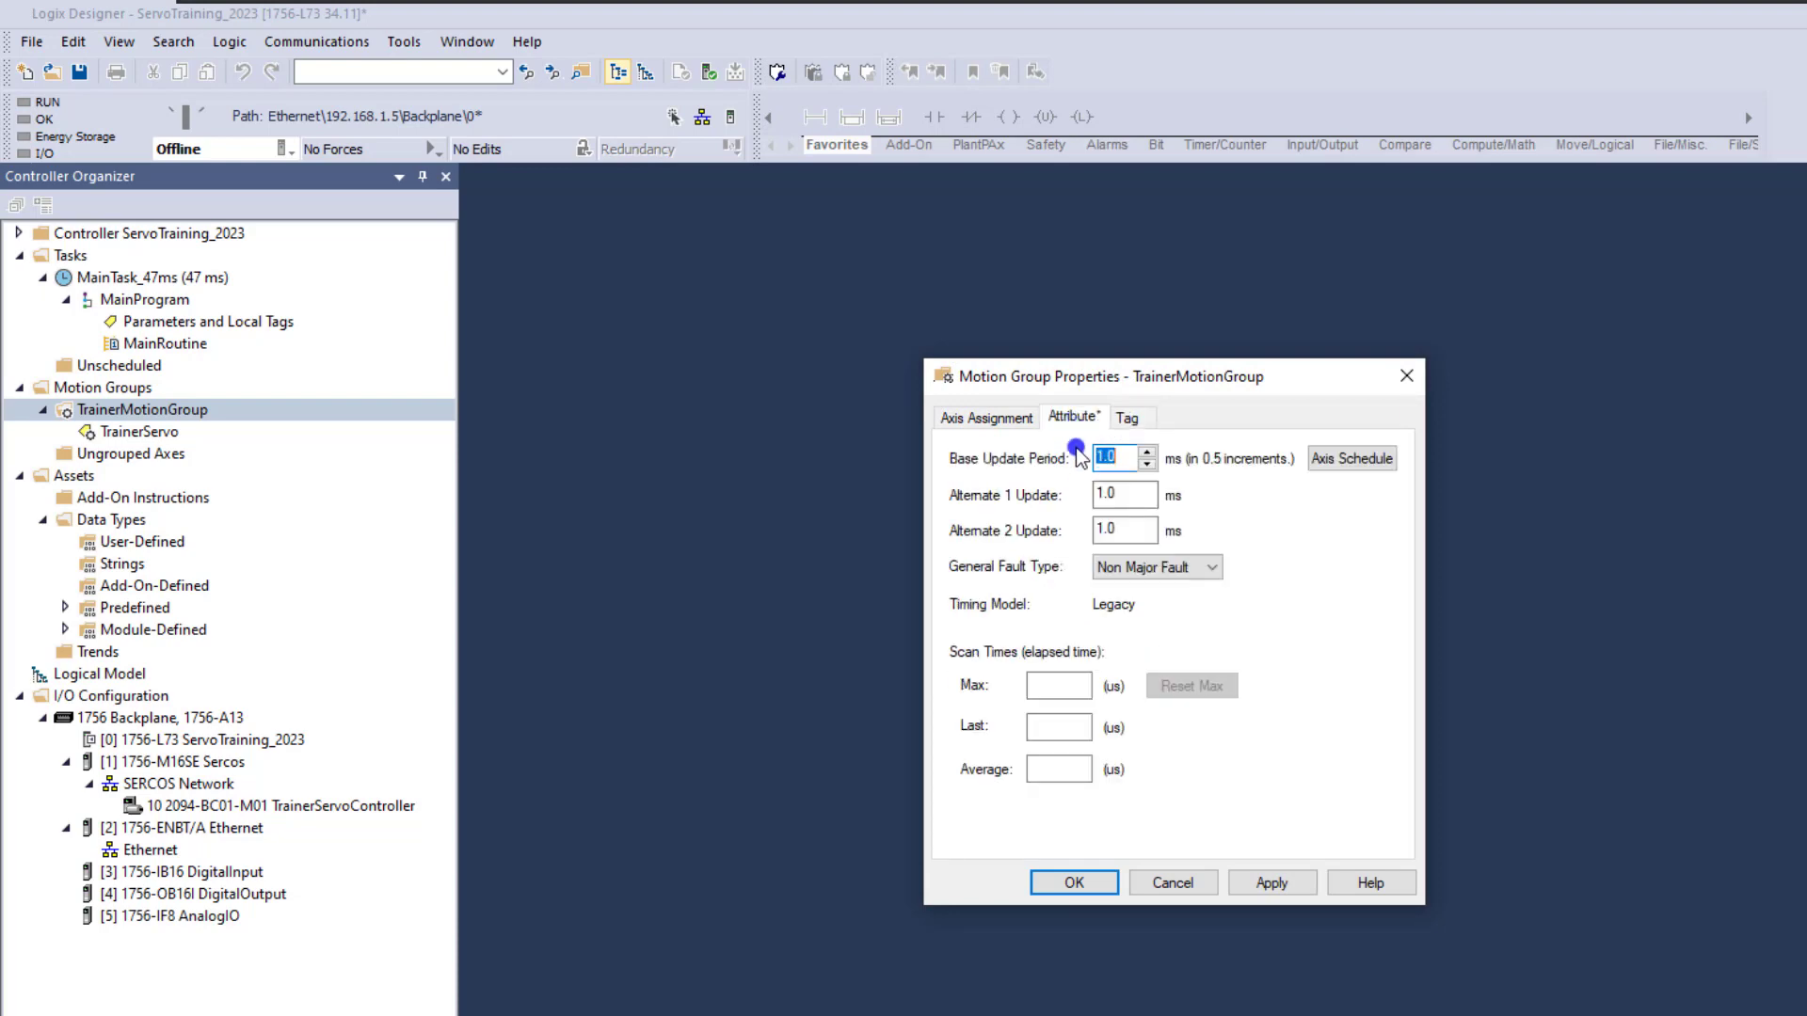
Check the base update period choices in the TrainerMotionGroup's Axis Schedule and cancel without changing them
click(1290, 497)
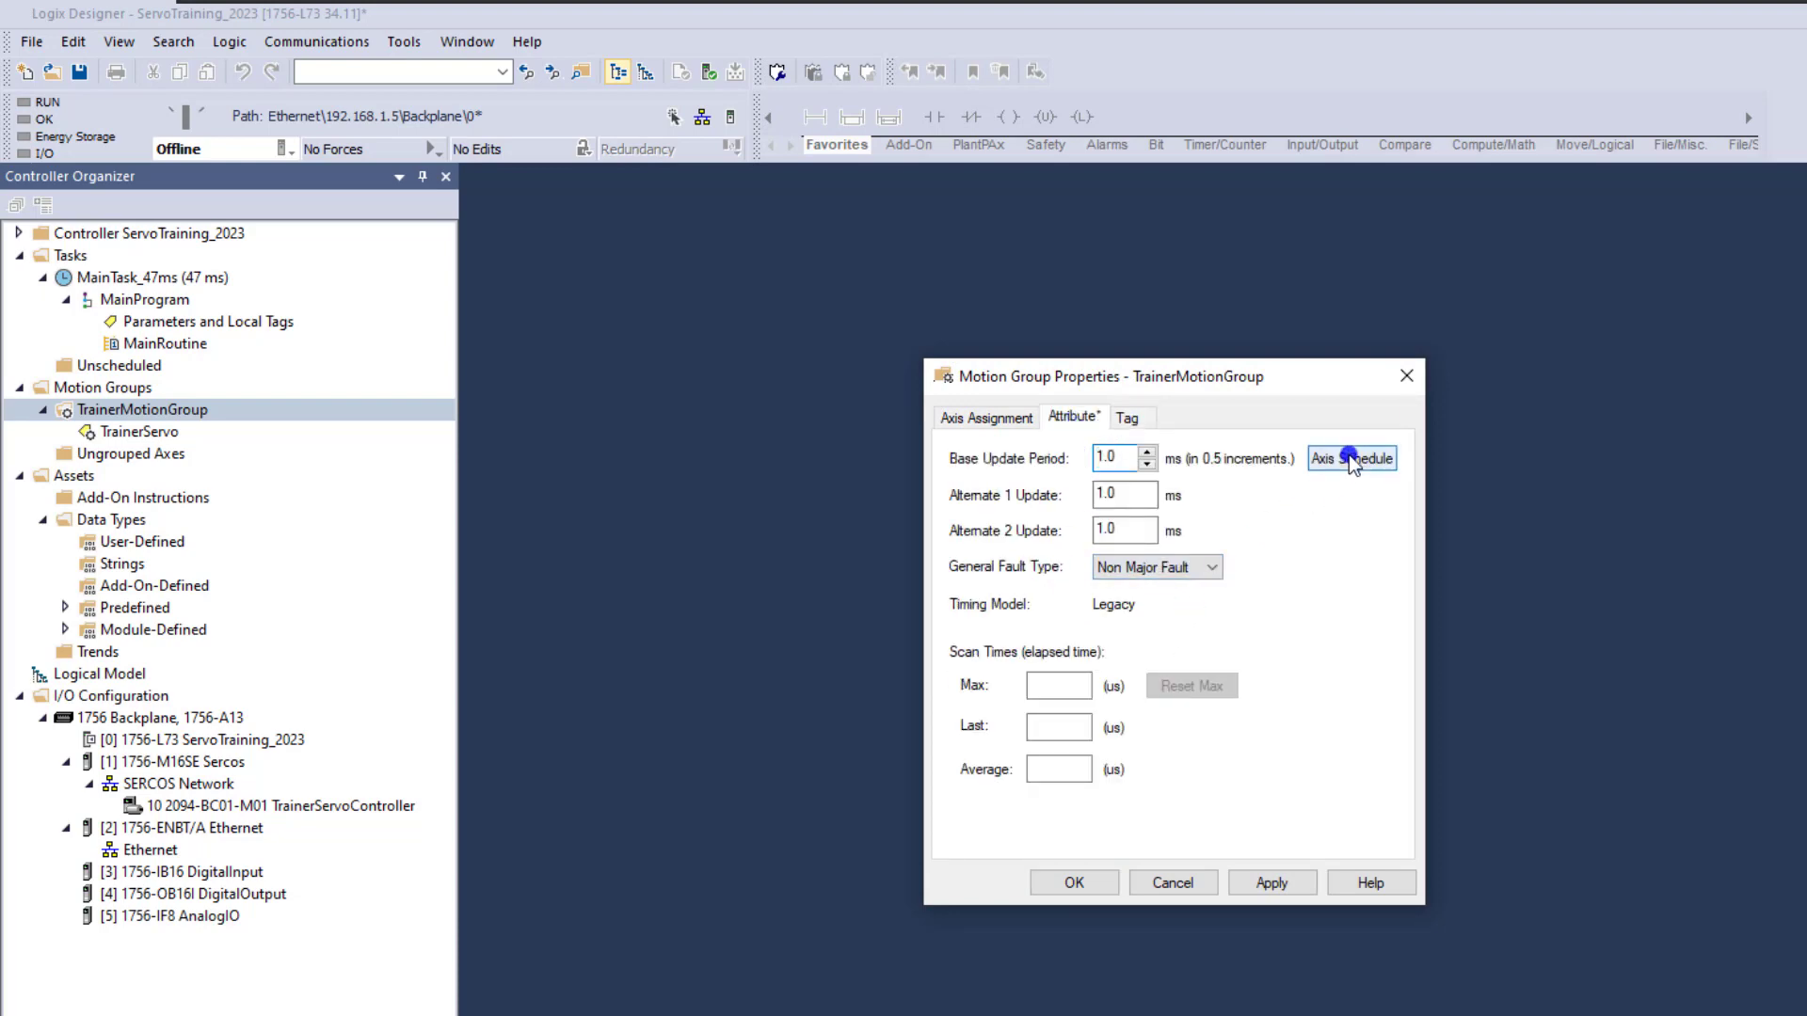
click(1352, 459)
click(861, 403)
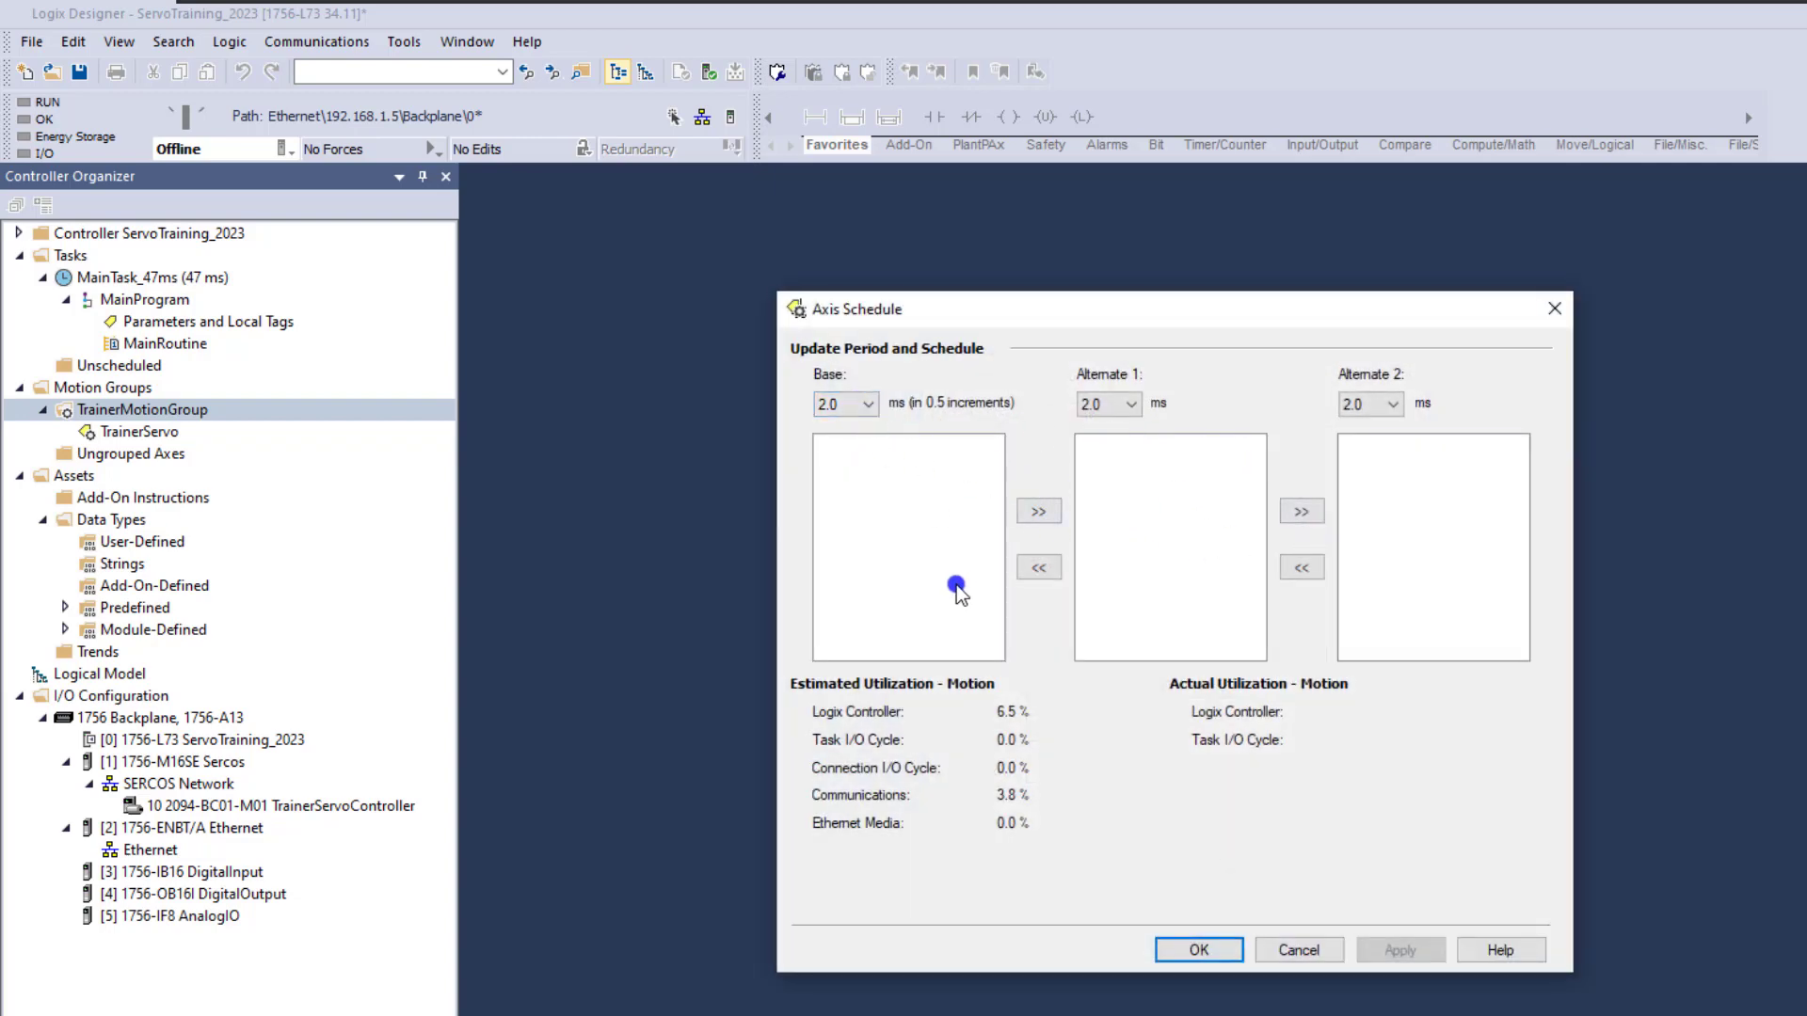
click(867, 404)
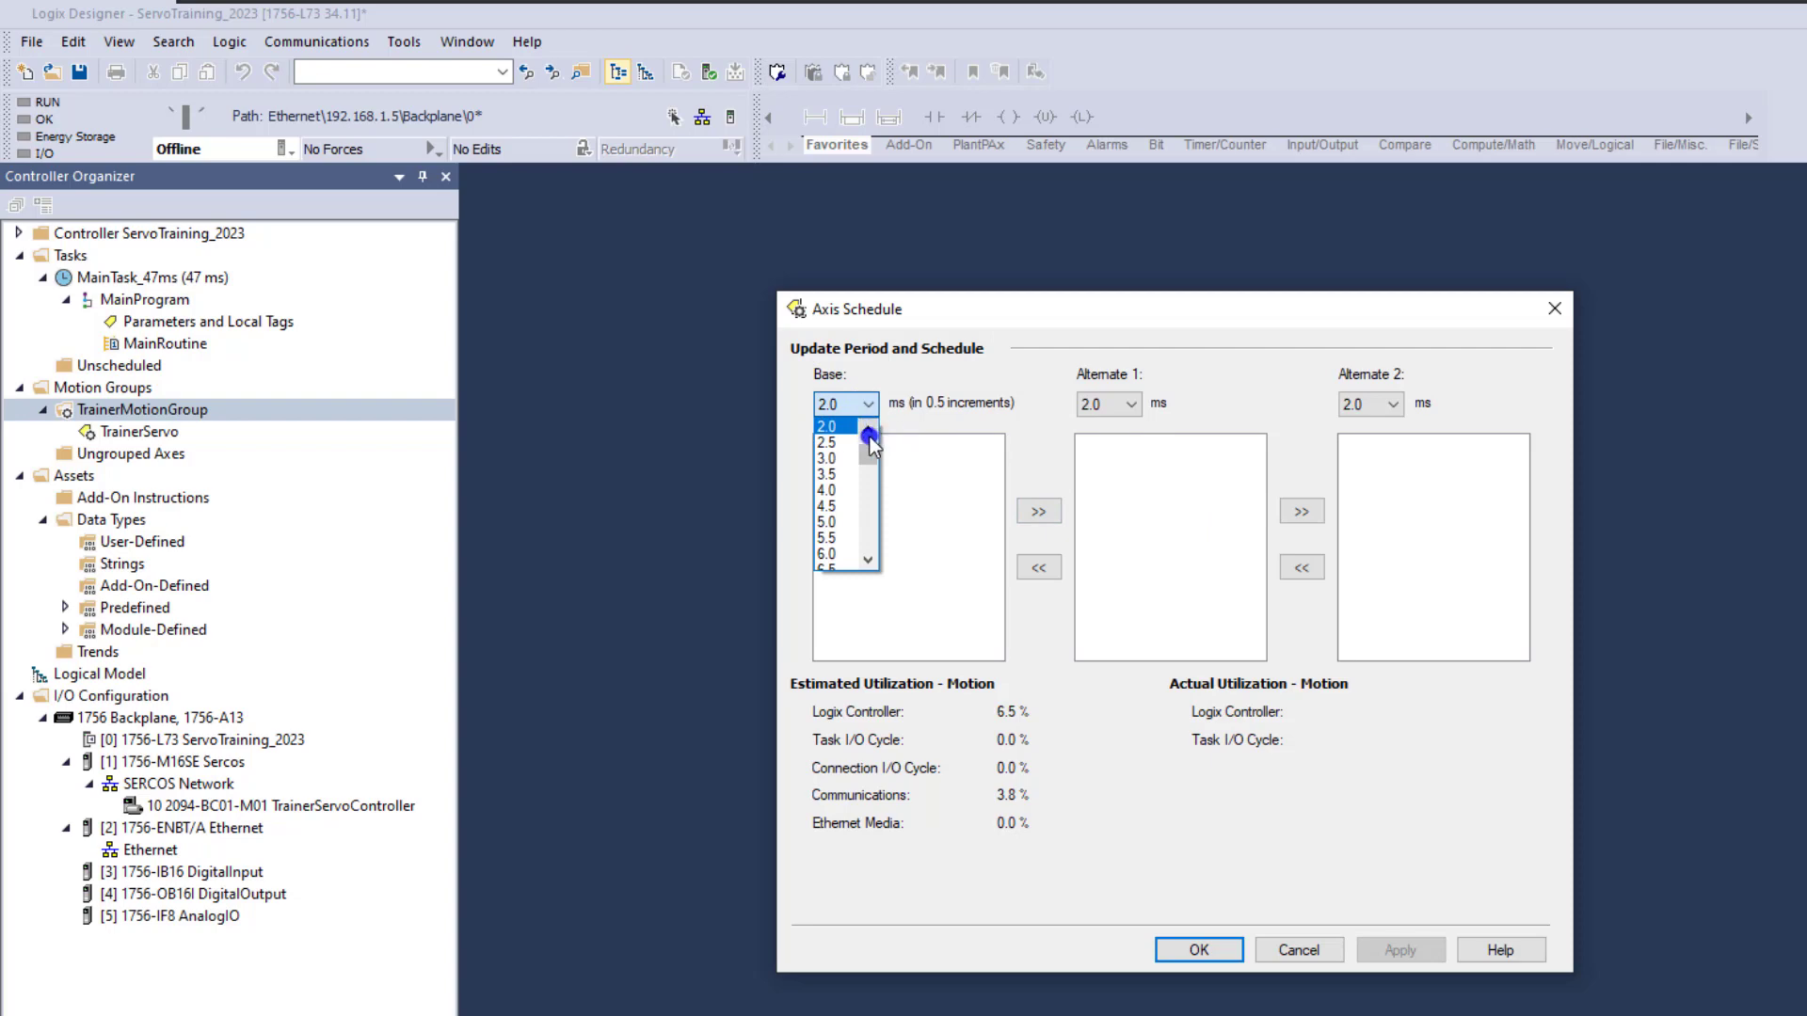
click(866, 430)
click(867, 429)
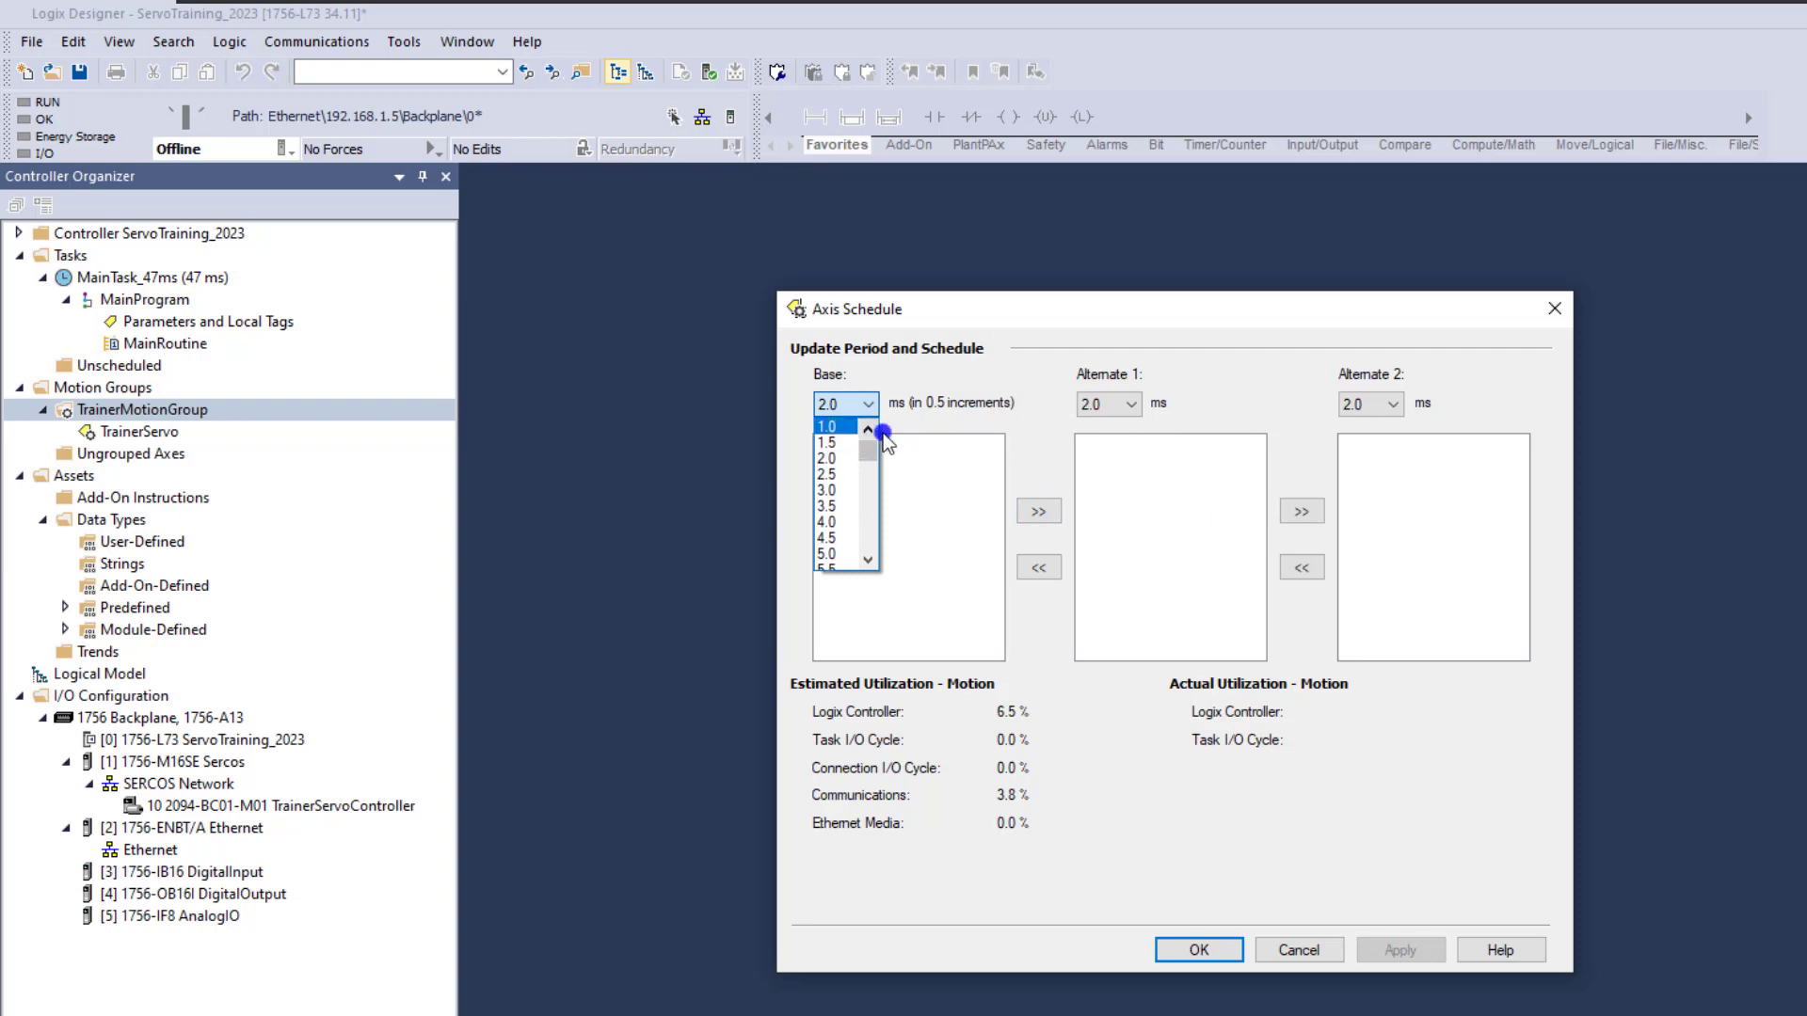
click(1286, 952)
click(1299, 951)
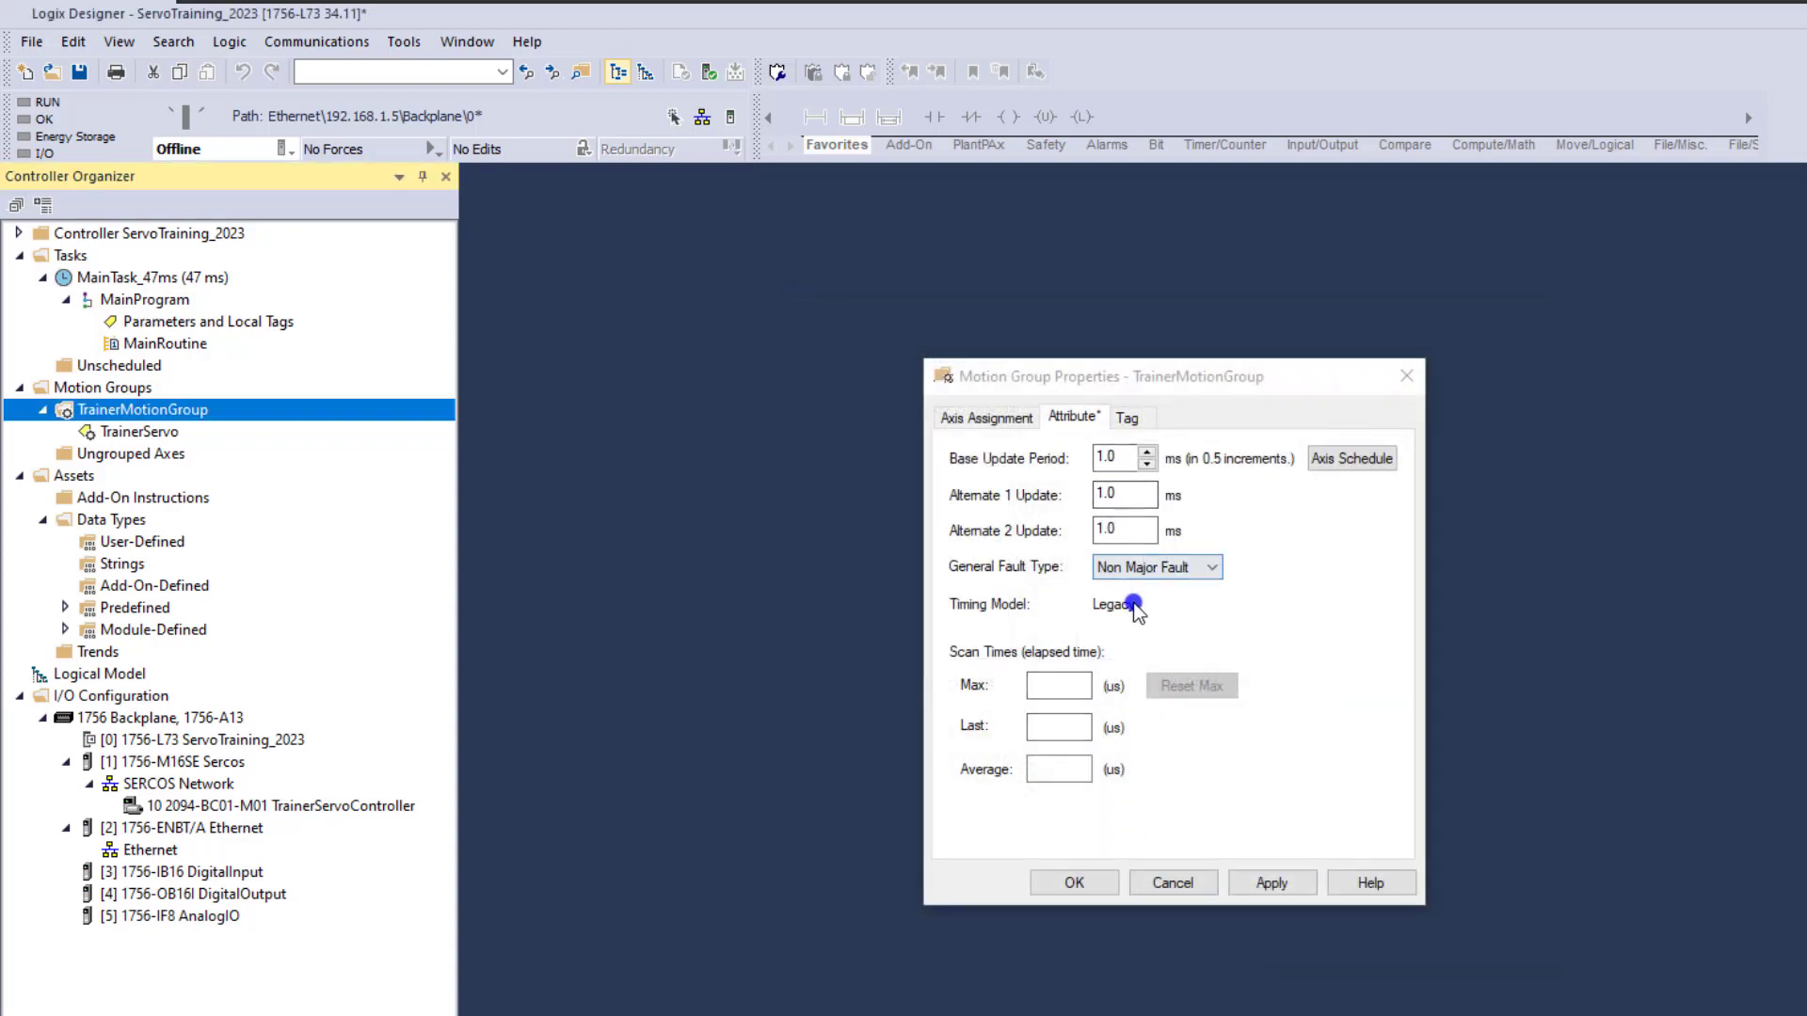
Apply the 1.0 ms base update period to the TrainerMotionGroup and close its properties
click(1120, 457)
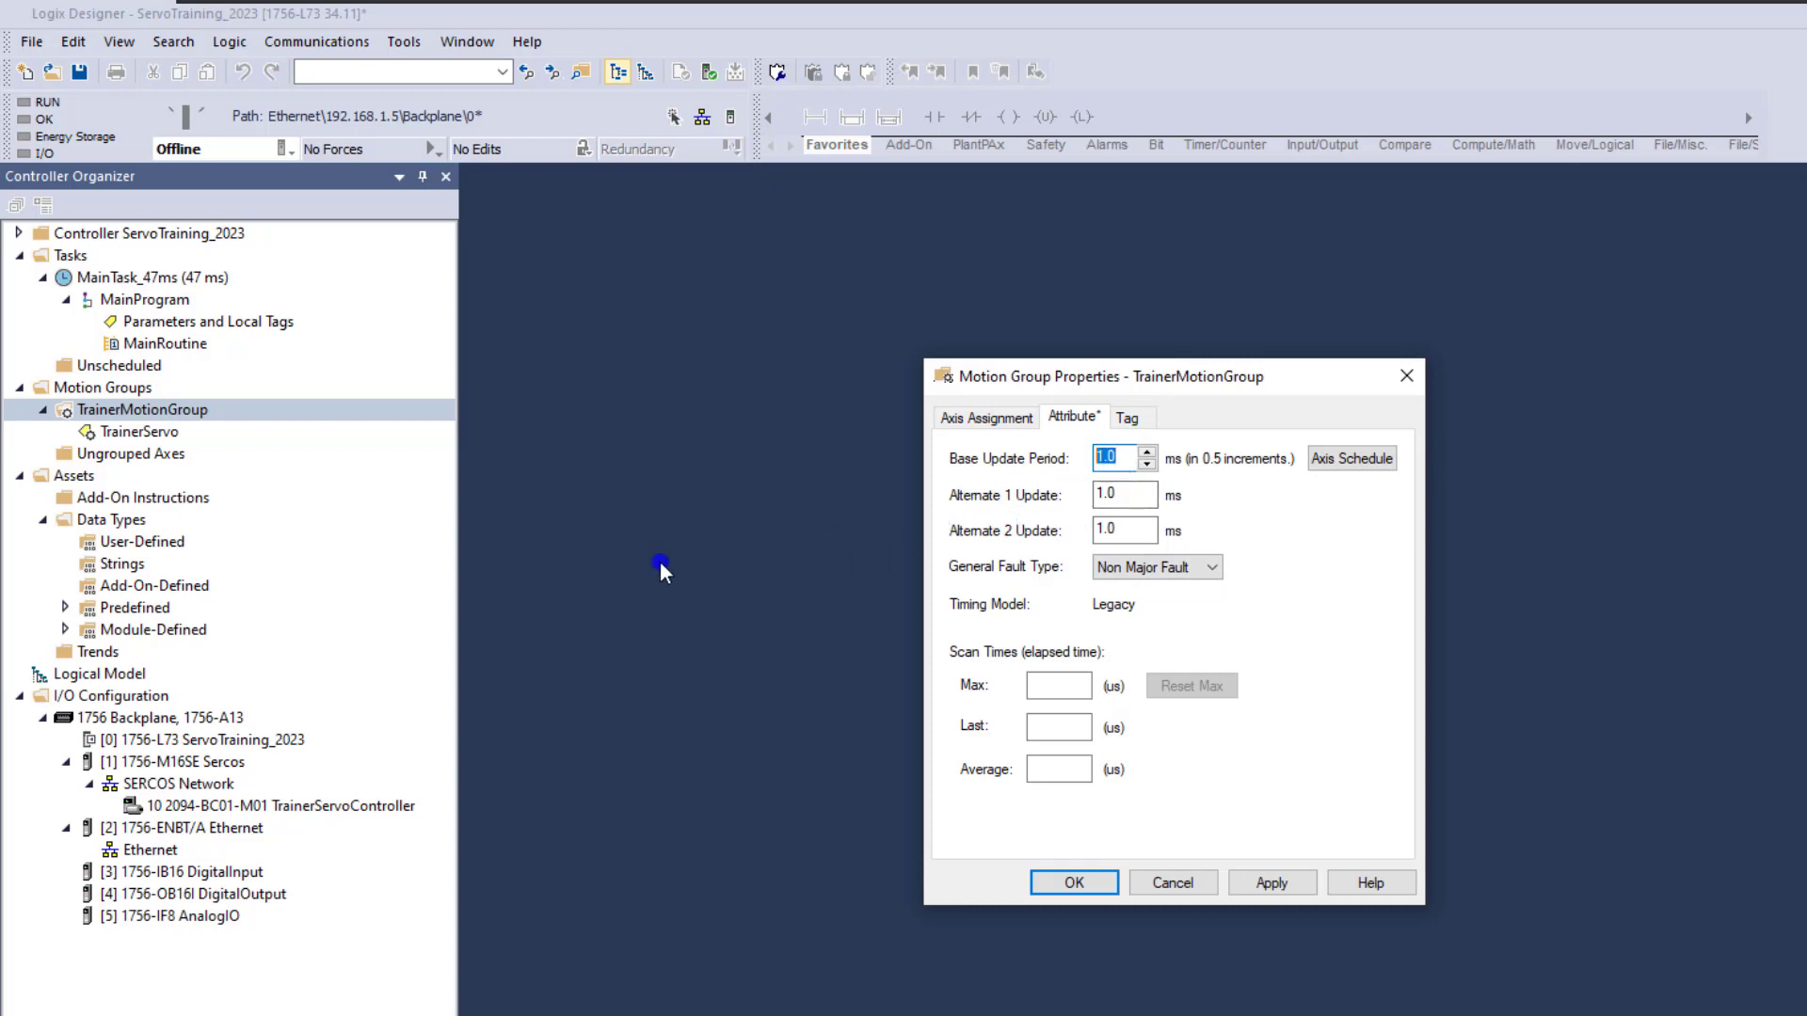
click(165, 433)
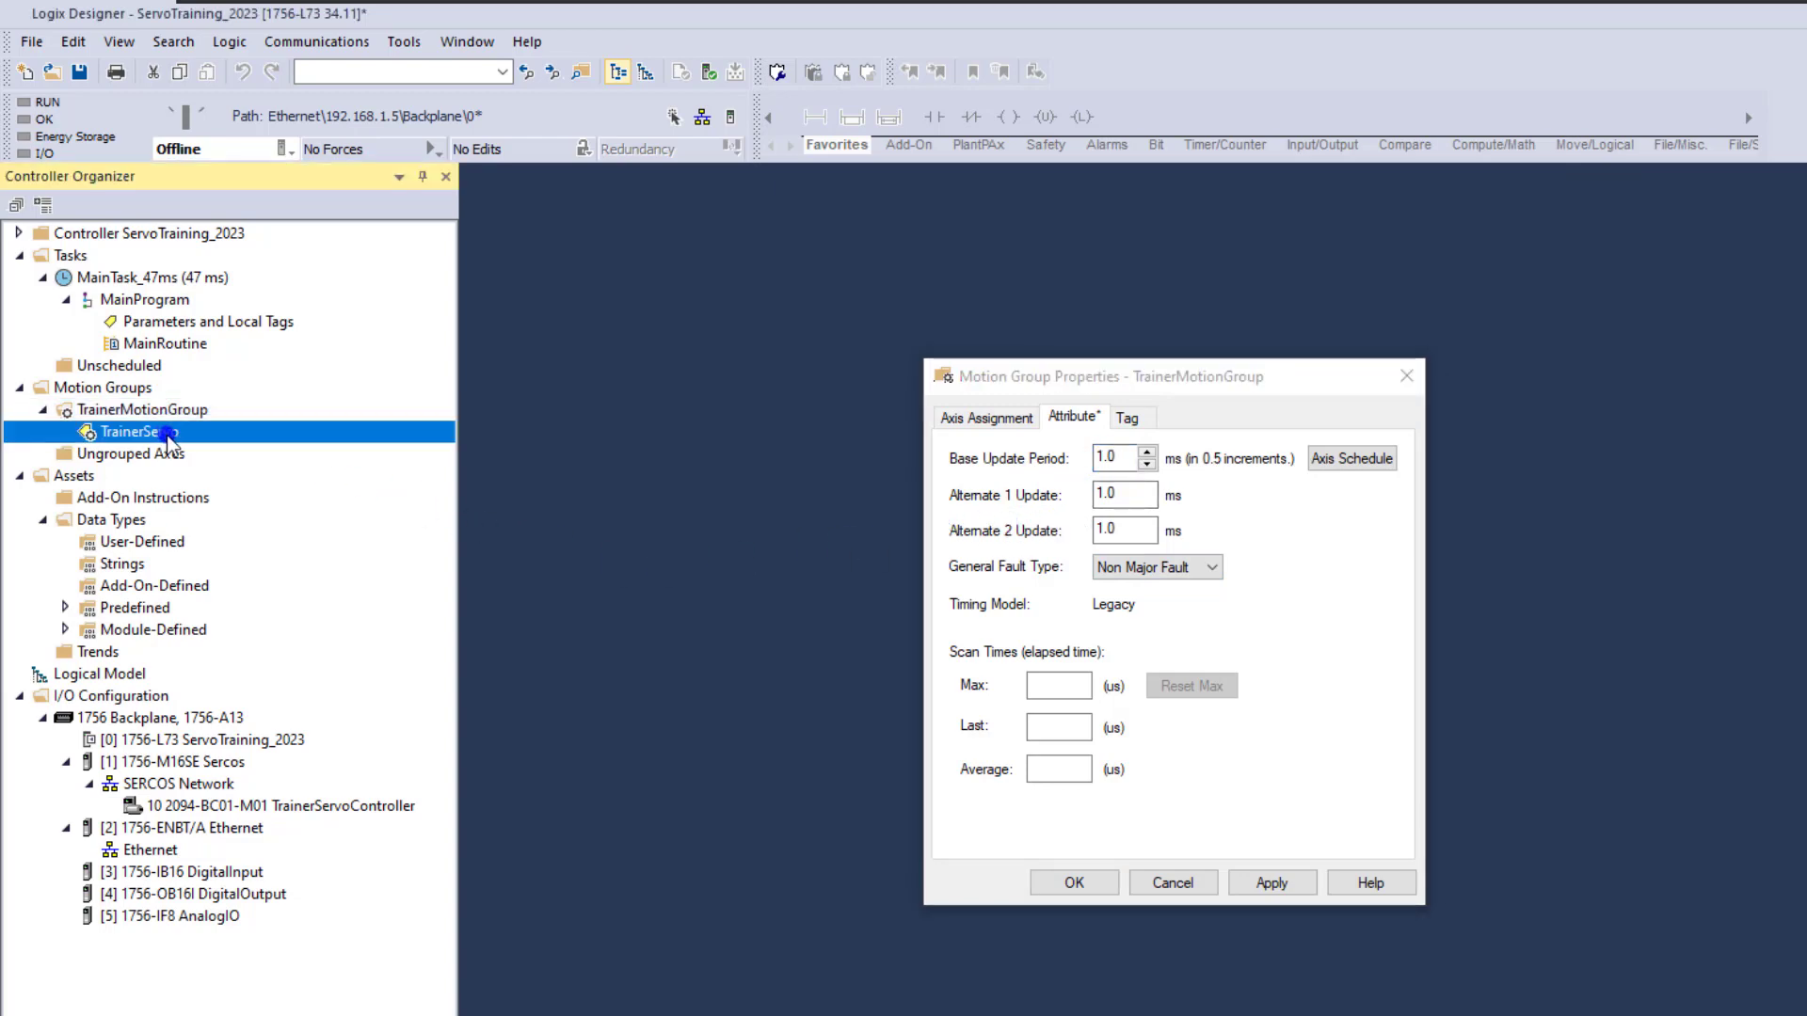
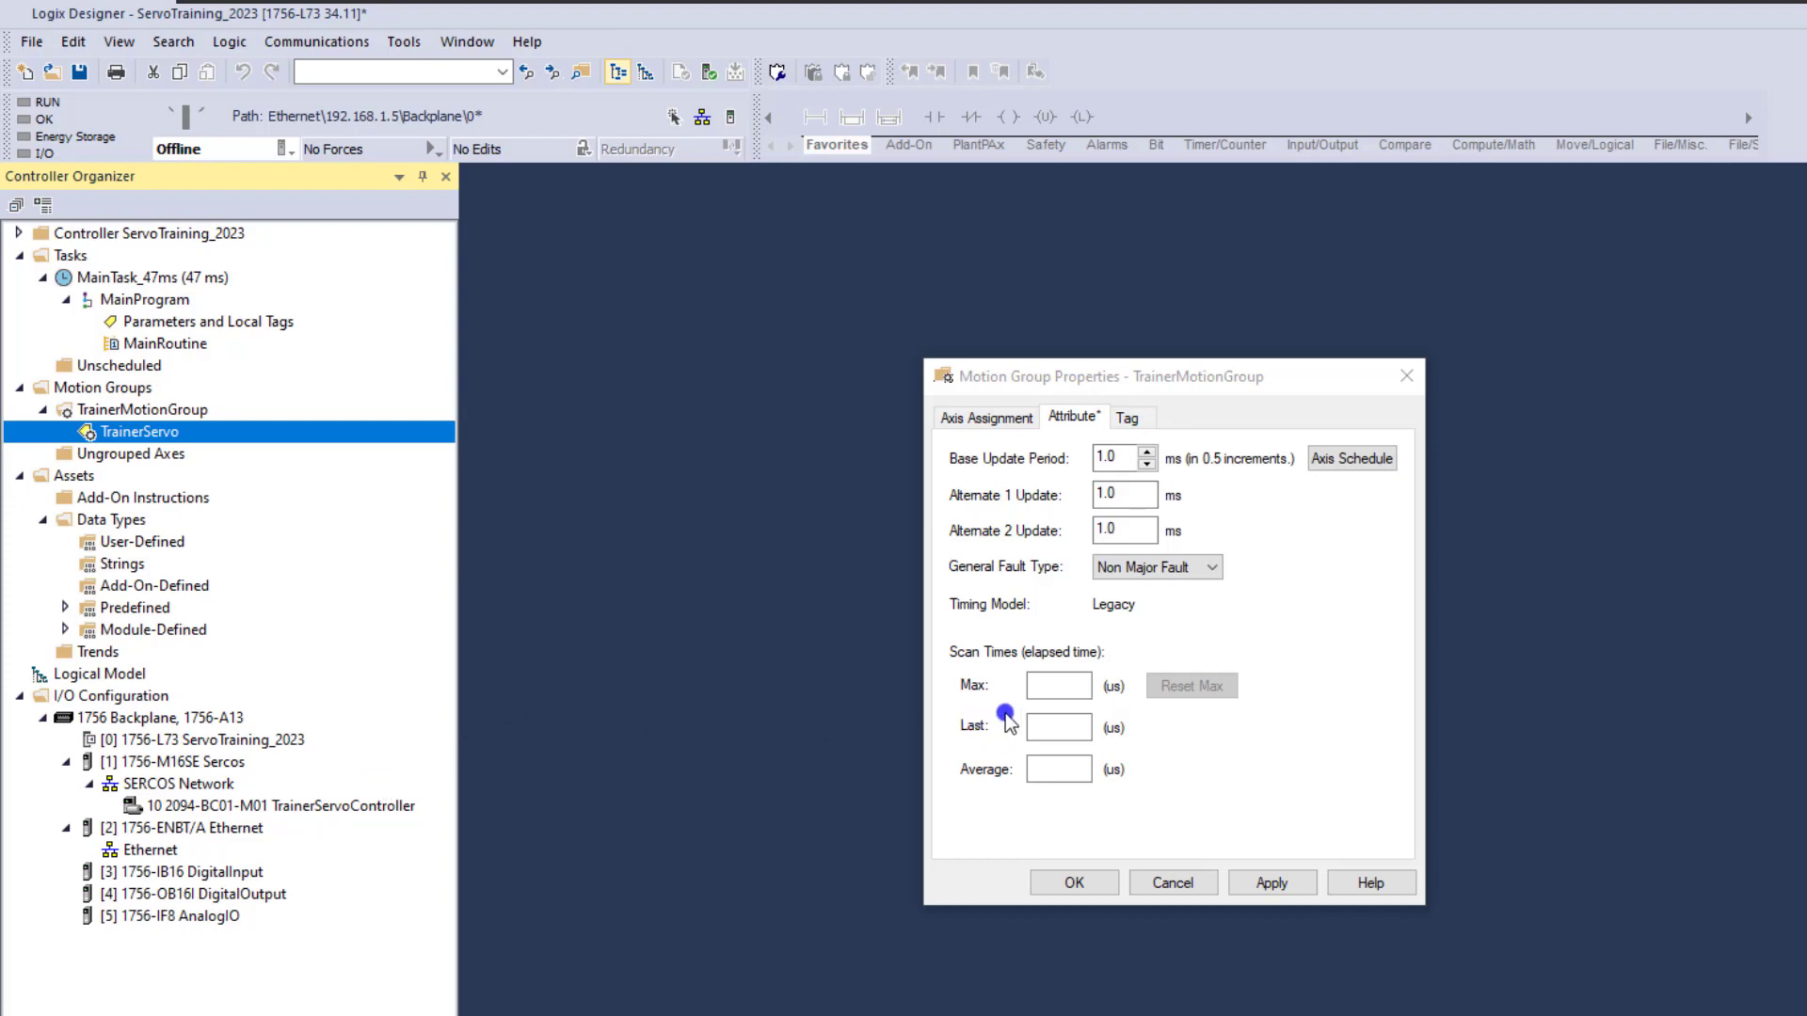
click(1246, 885)
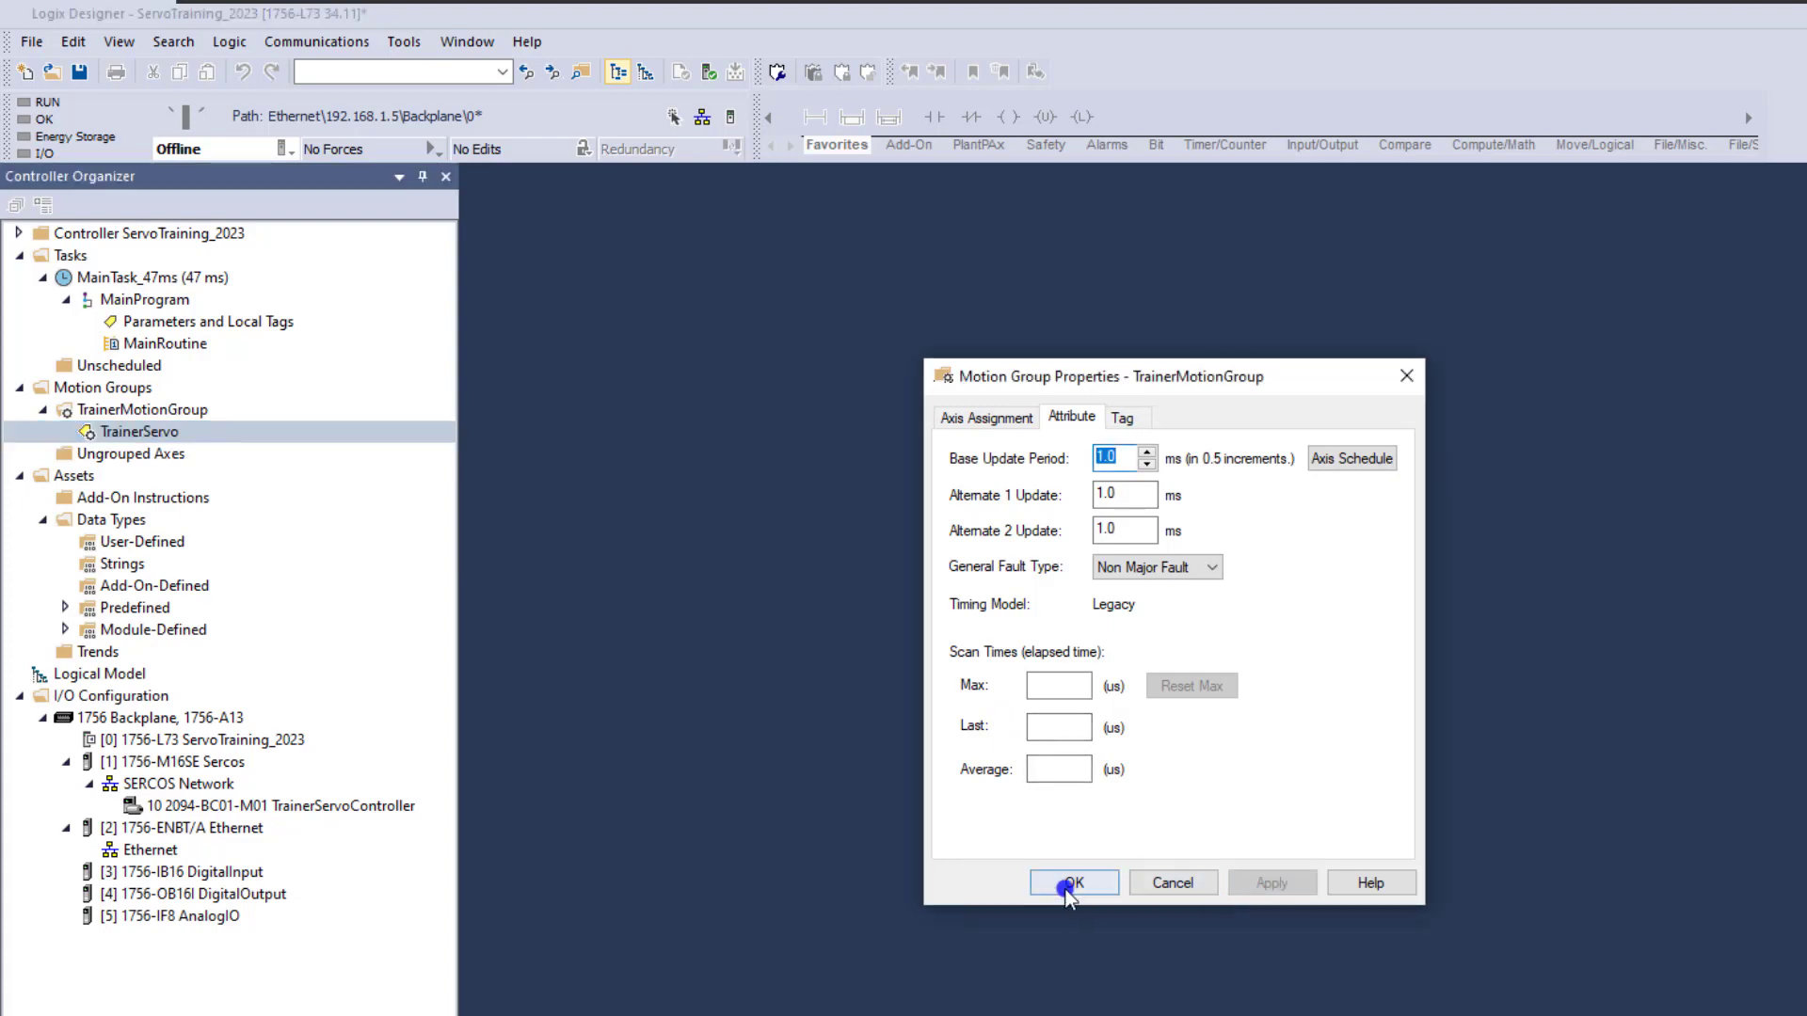
click(1064, 889)
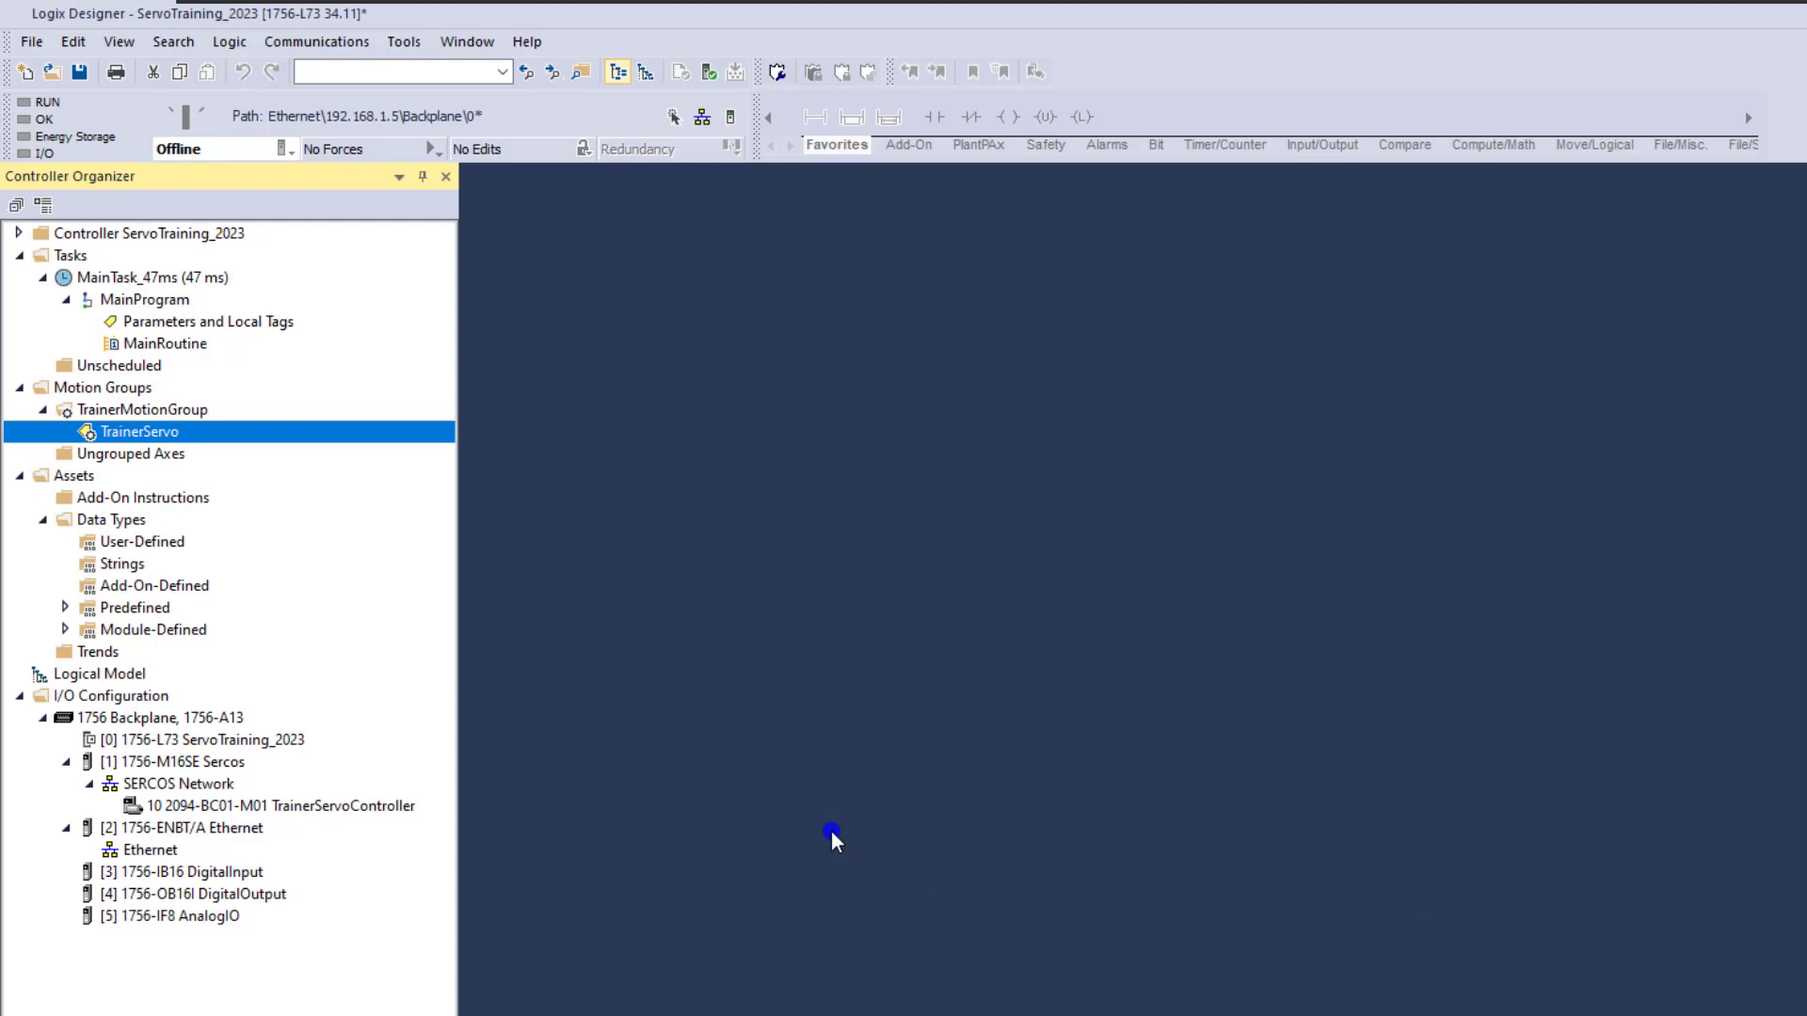
click(211, 234)
click(20, 232)
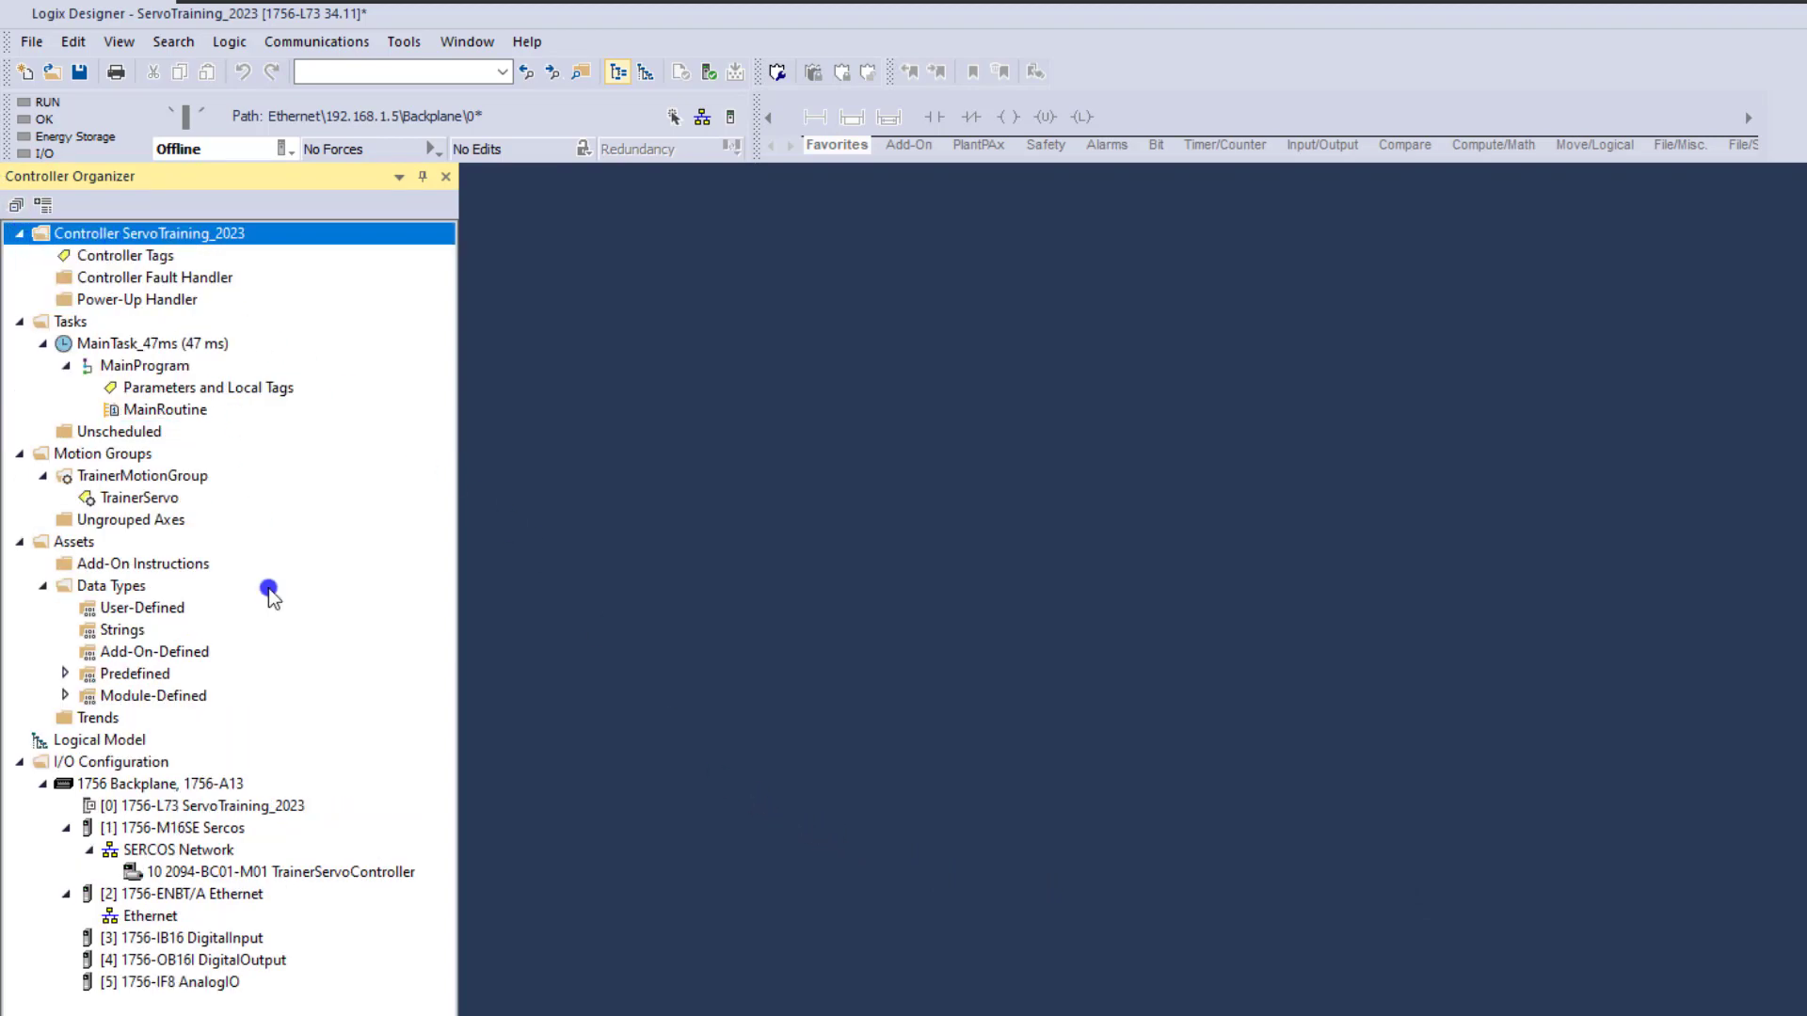
click(242, 806)
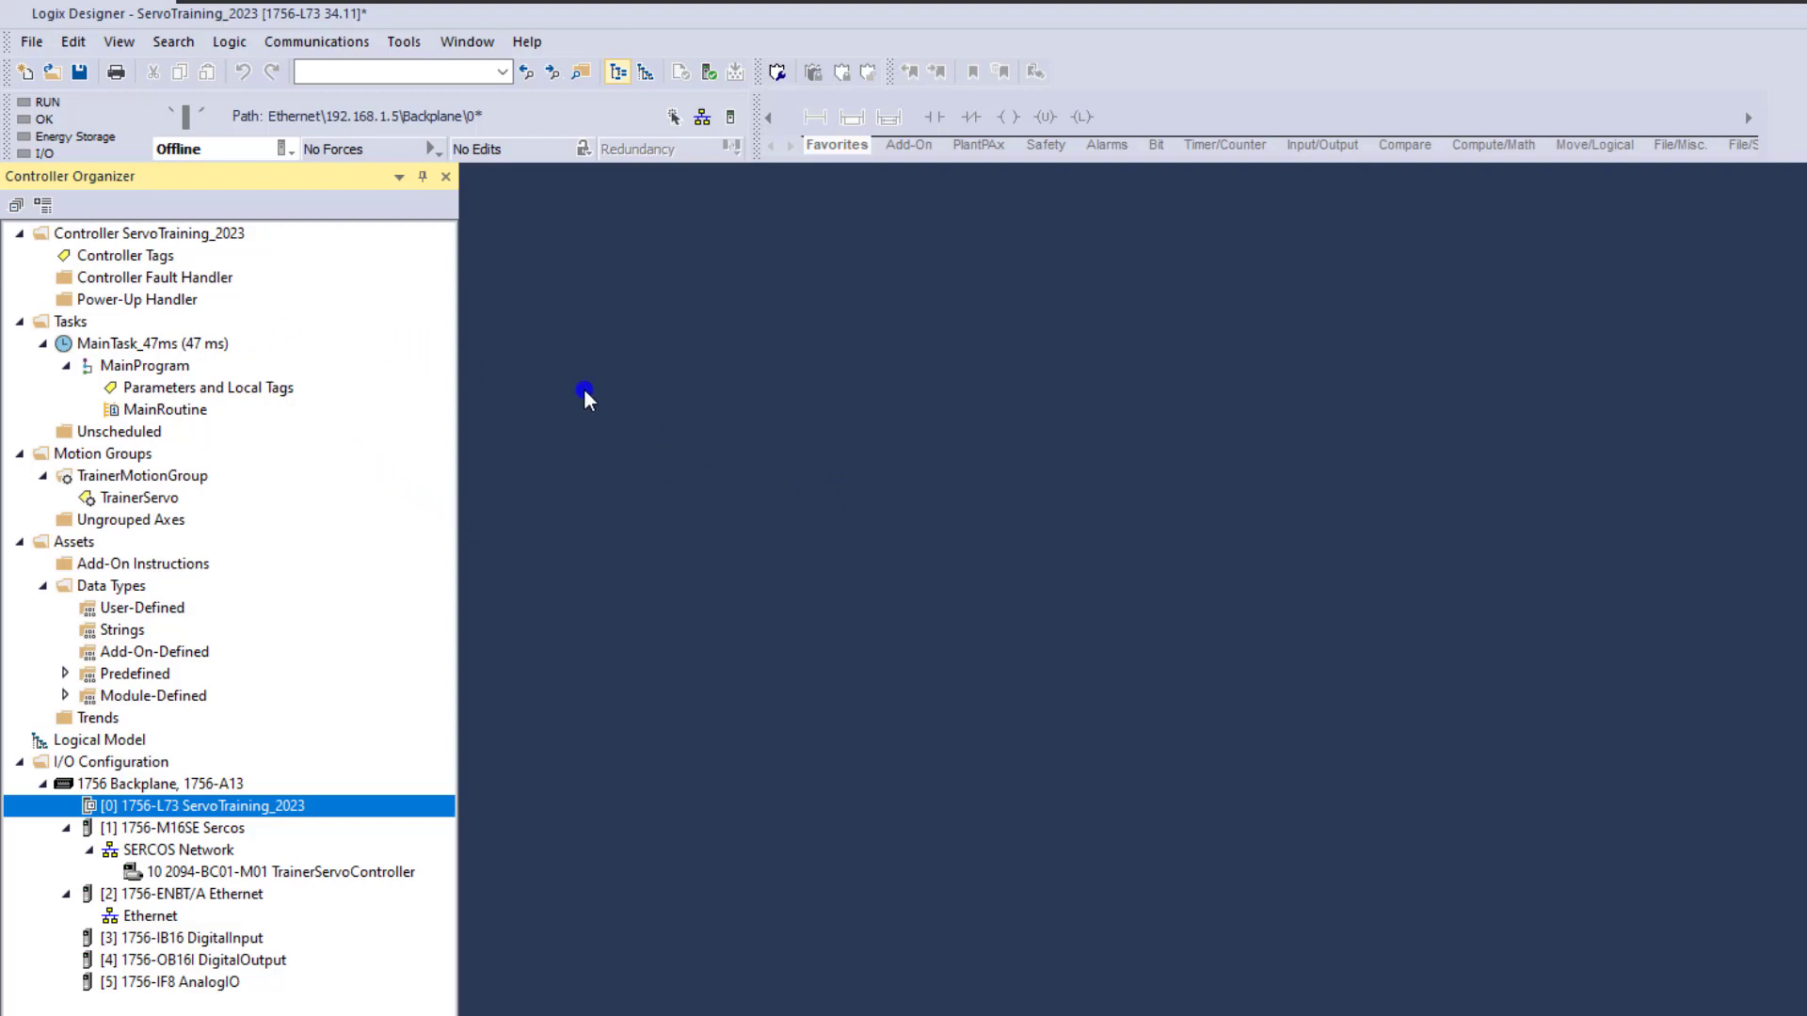
right_click(135, 501)
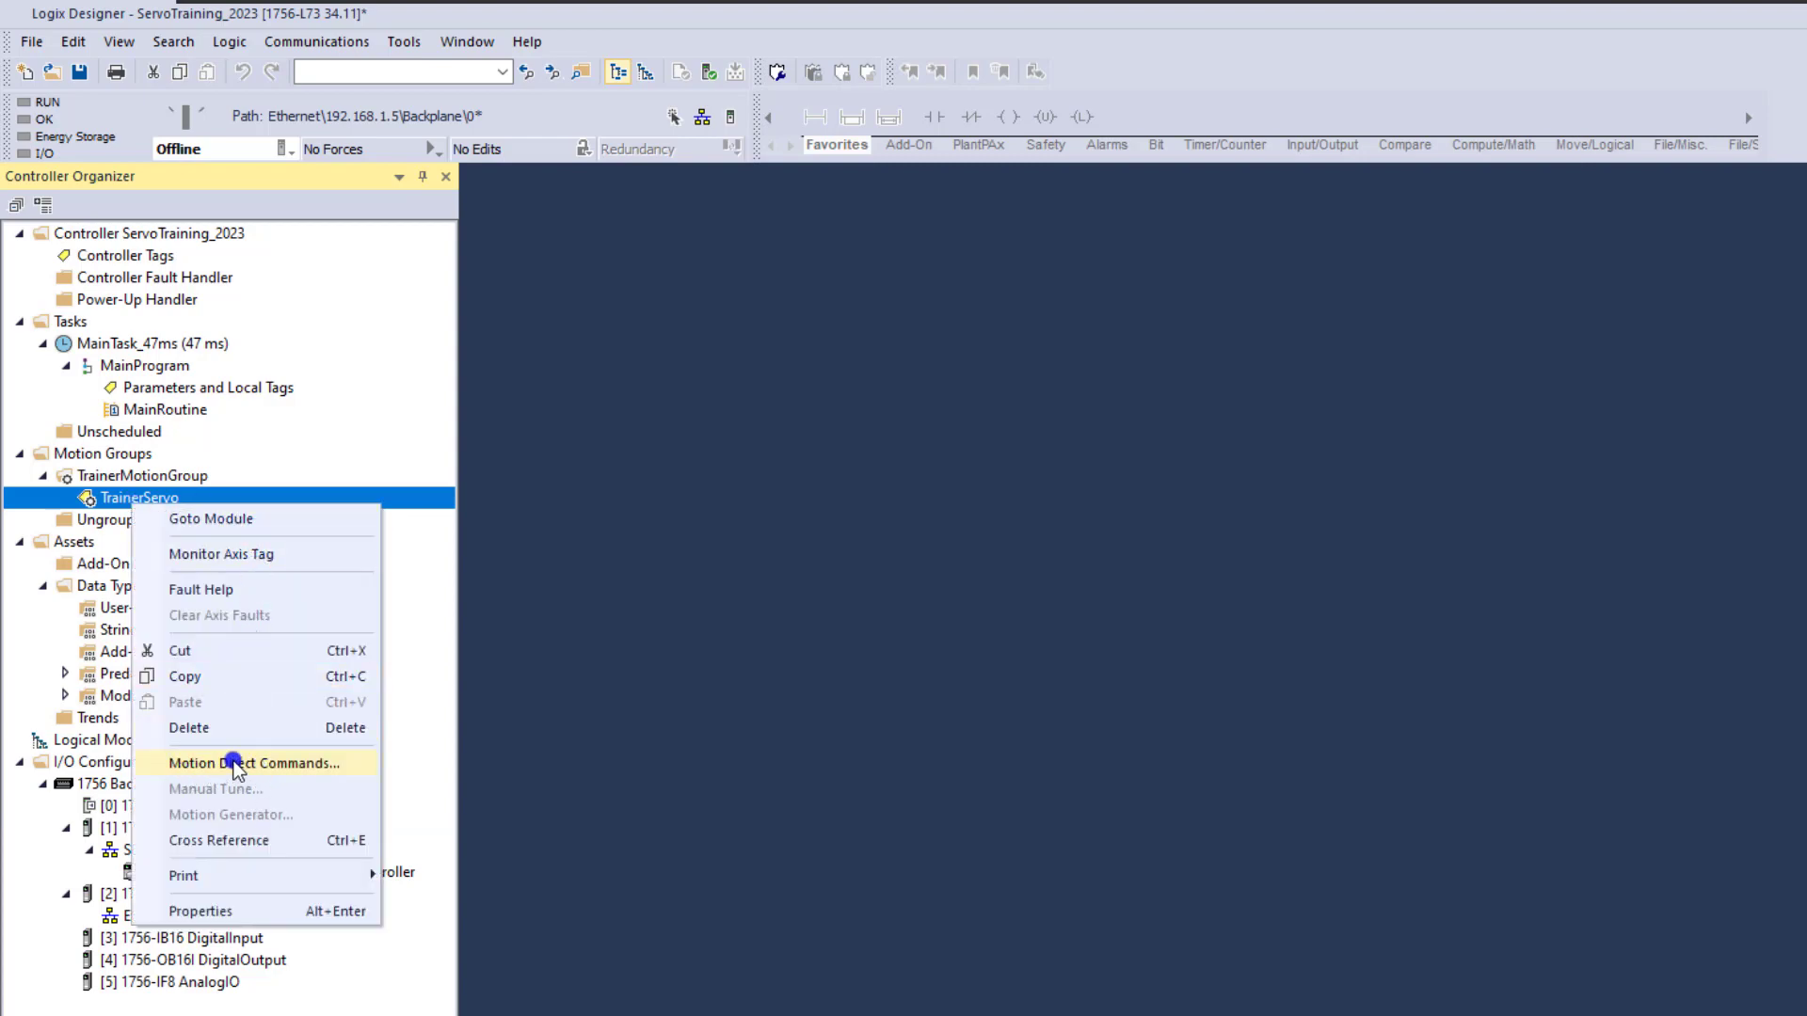
click(569, 482)
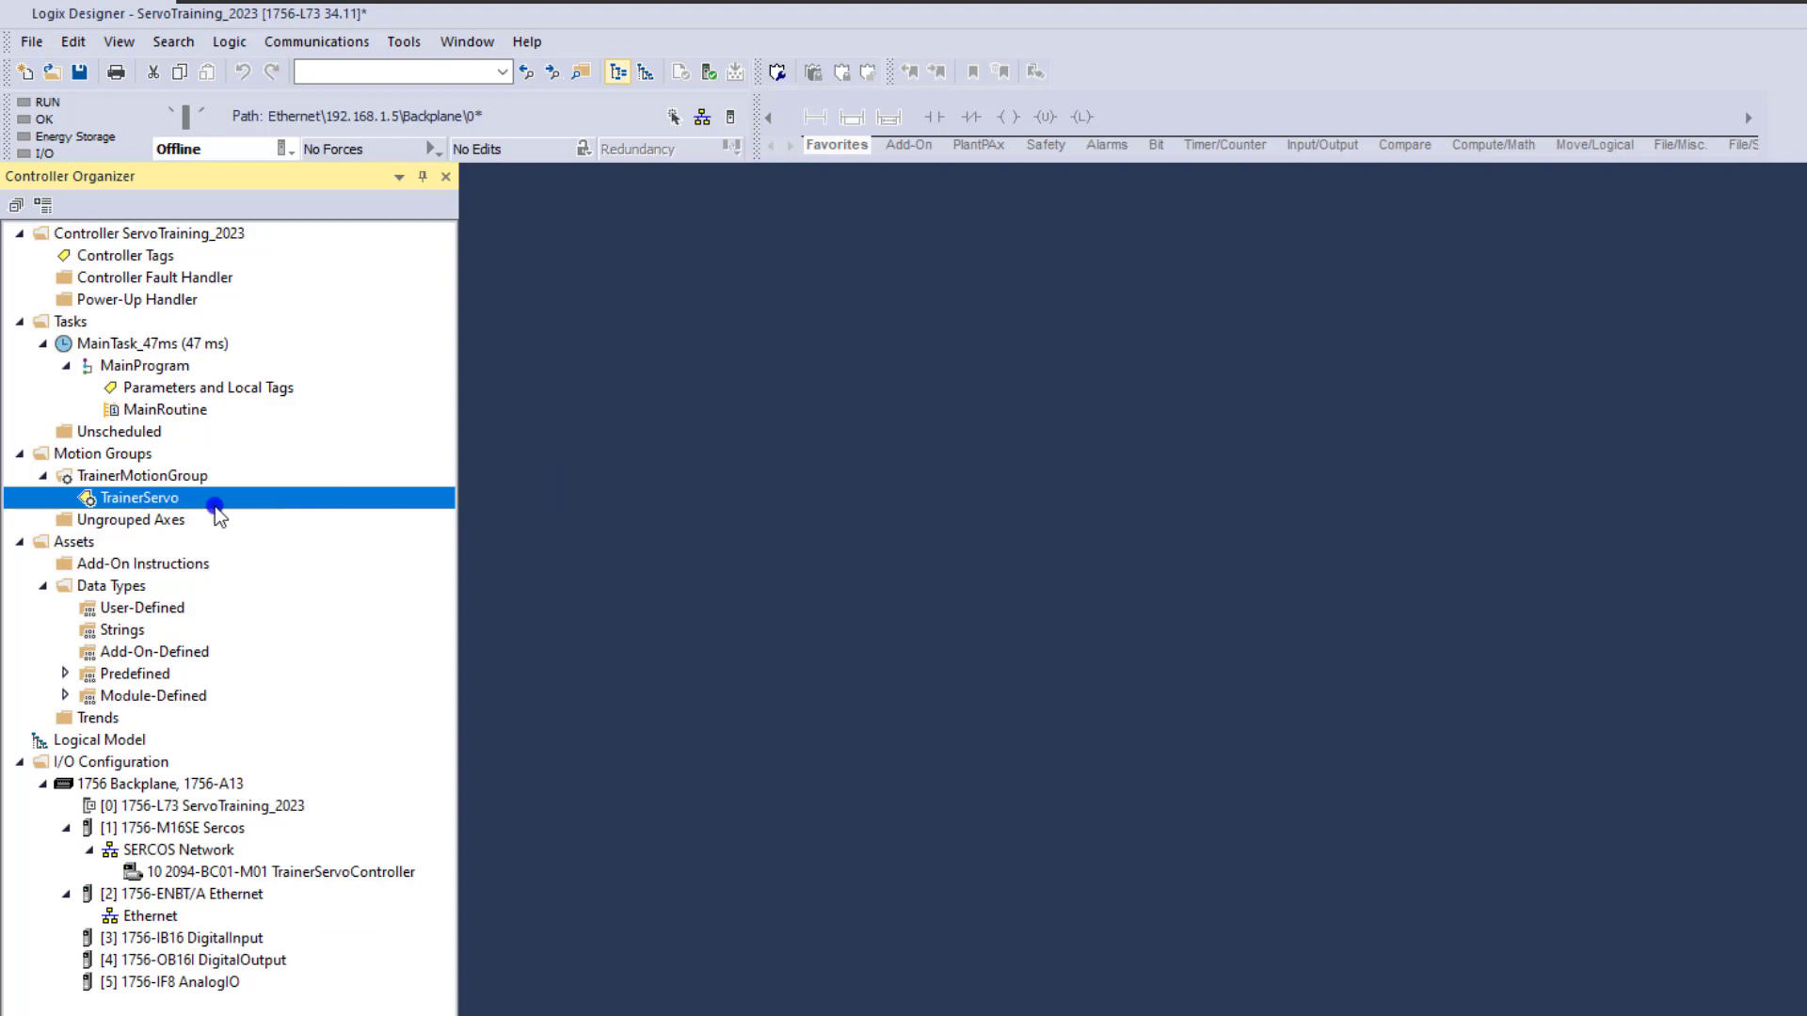
right_click(154, 477)
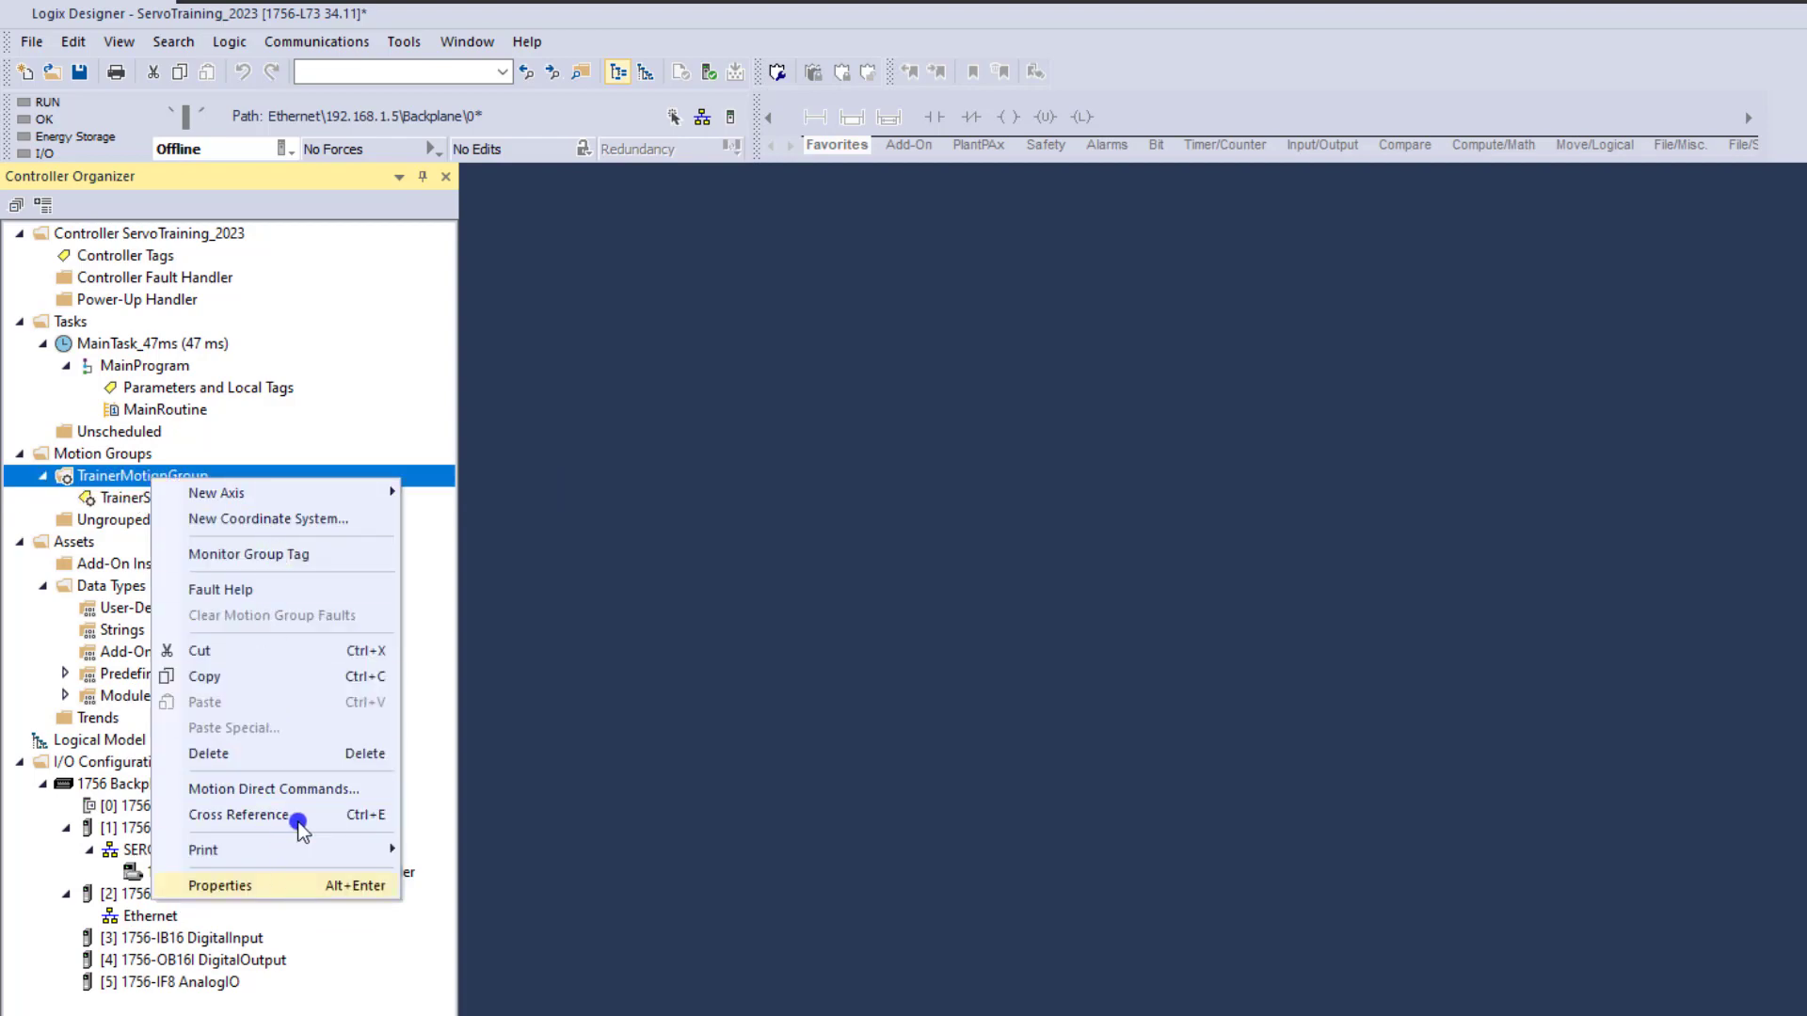
Try to download the offline ServoTraining_2023 project to the 1756-L73 controller through Who Active
click(323, 41)
click(323, 41)
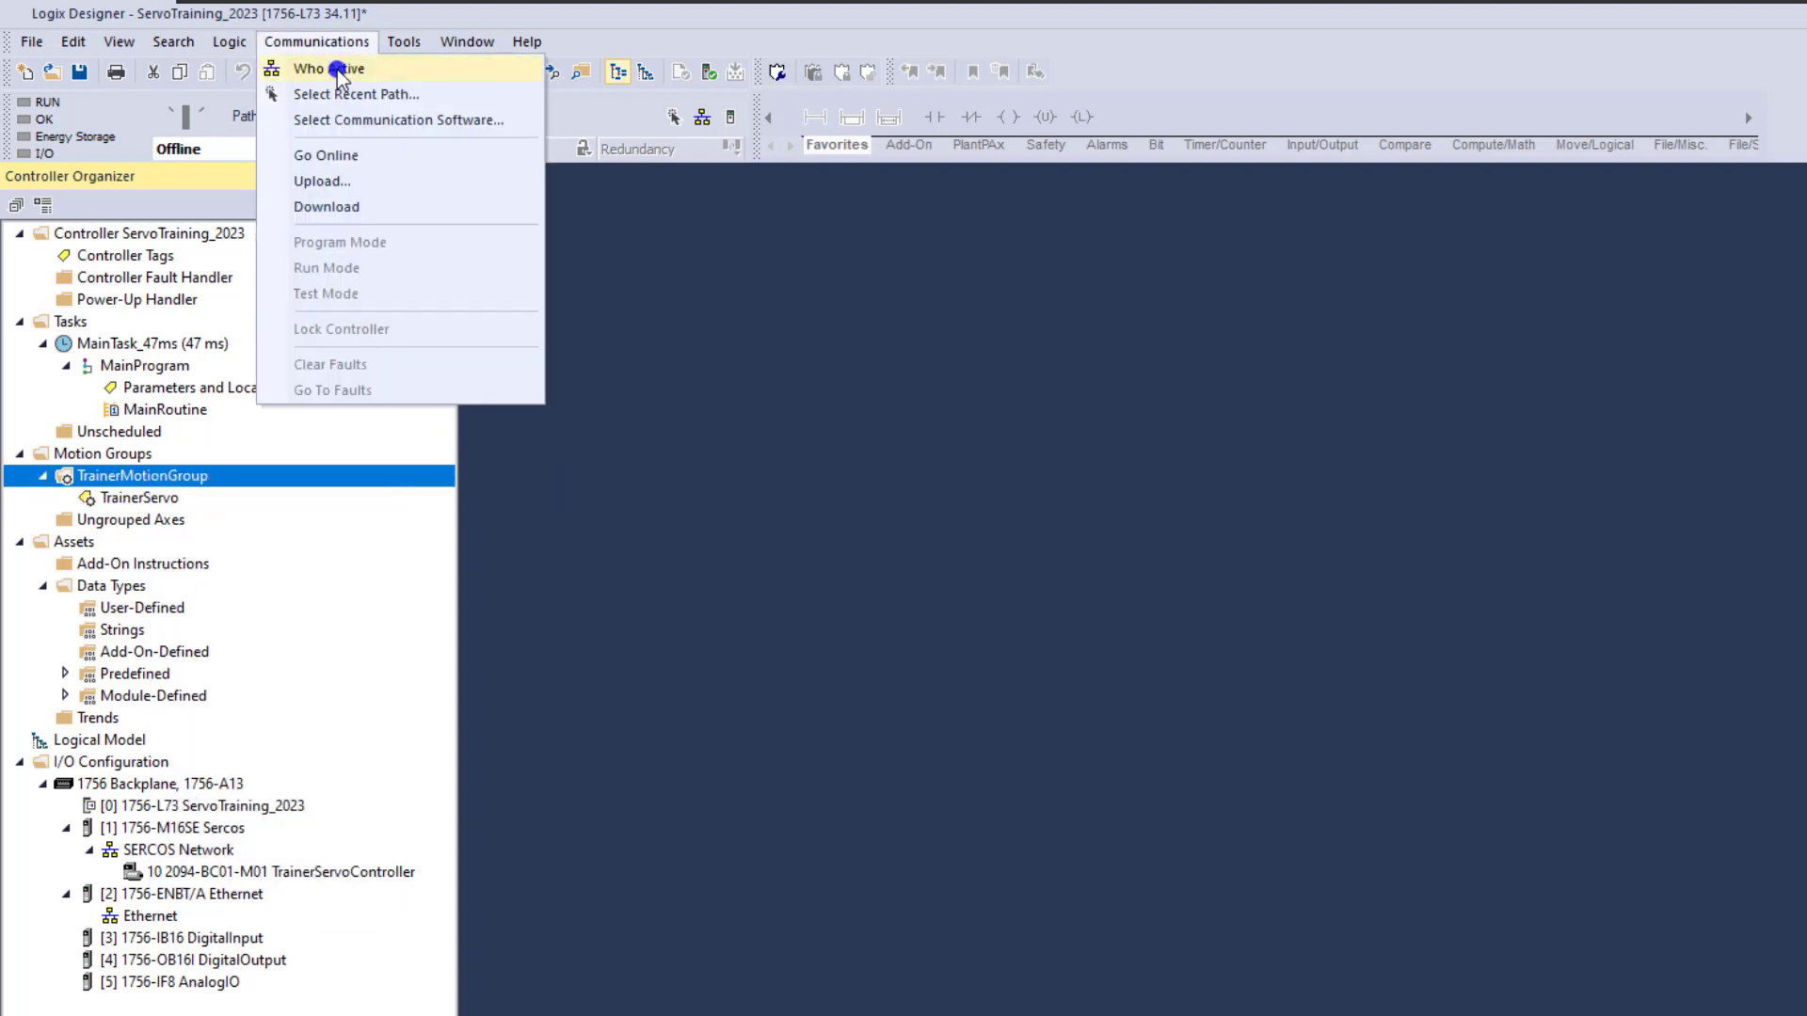
click(339, 69)
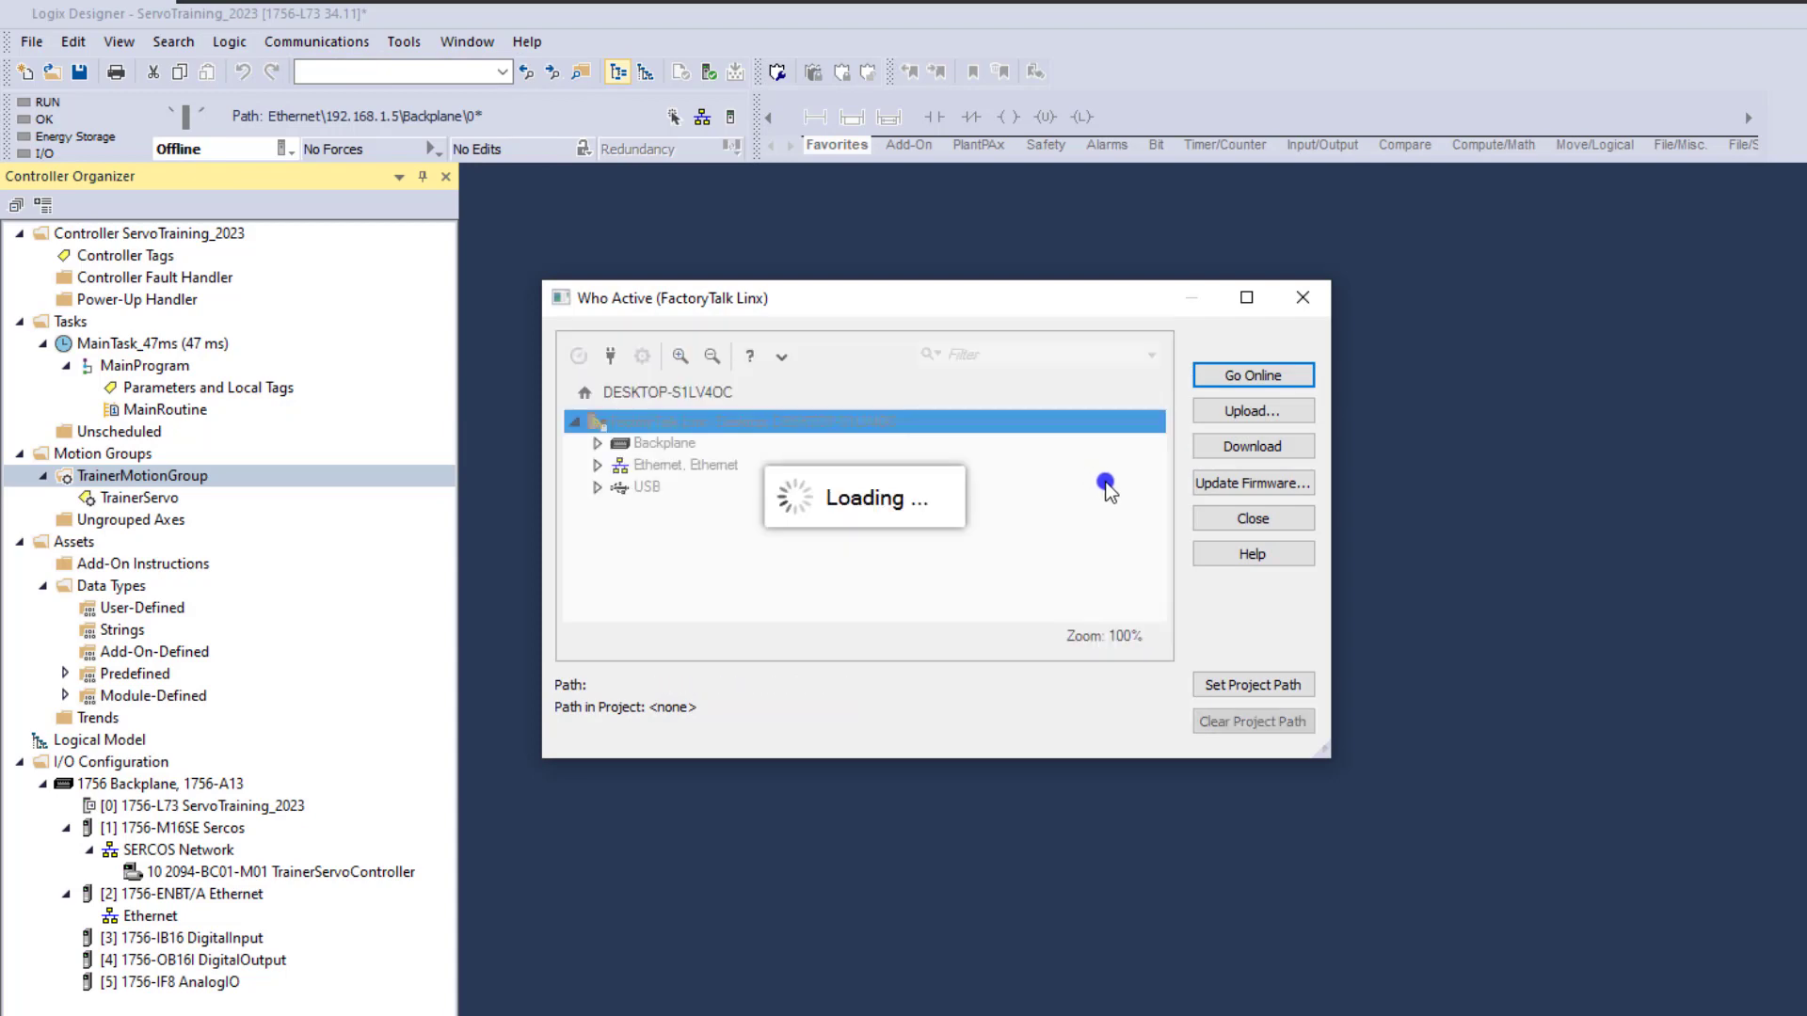
click(1239, 446)
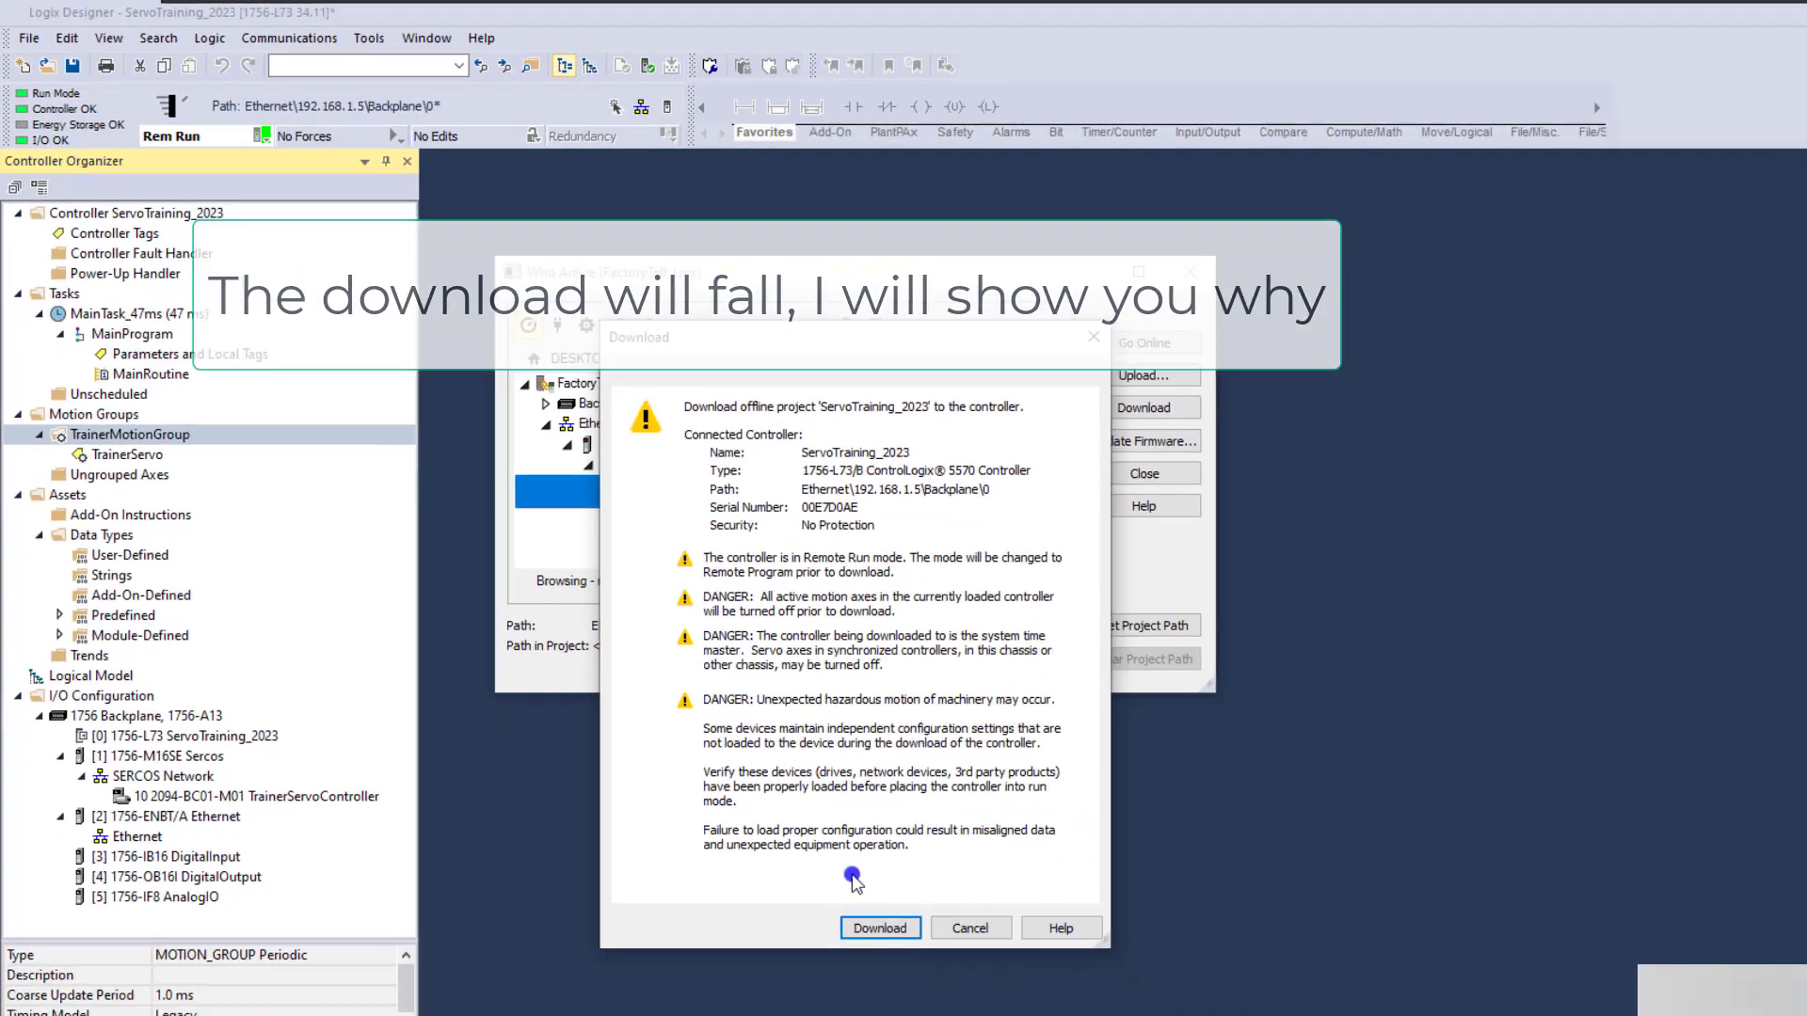
click(880, 928)
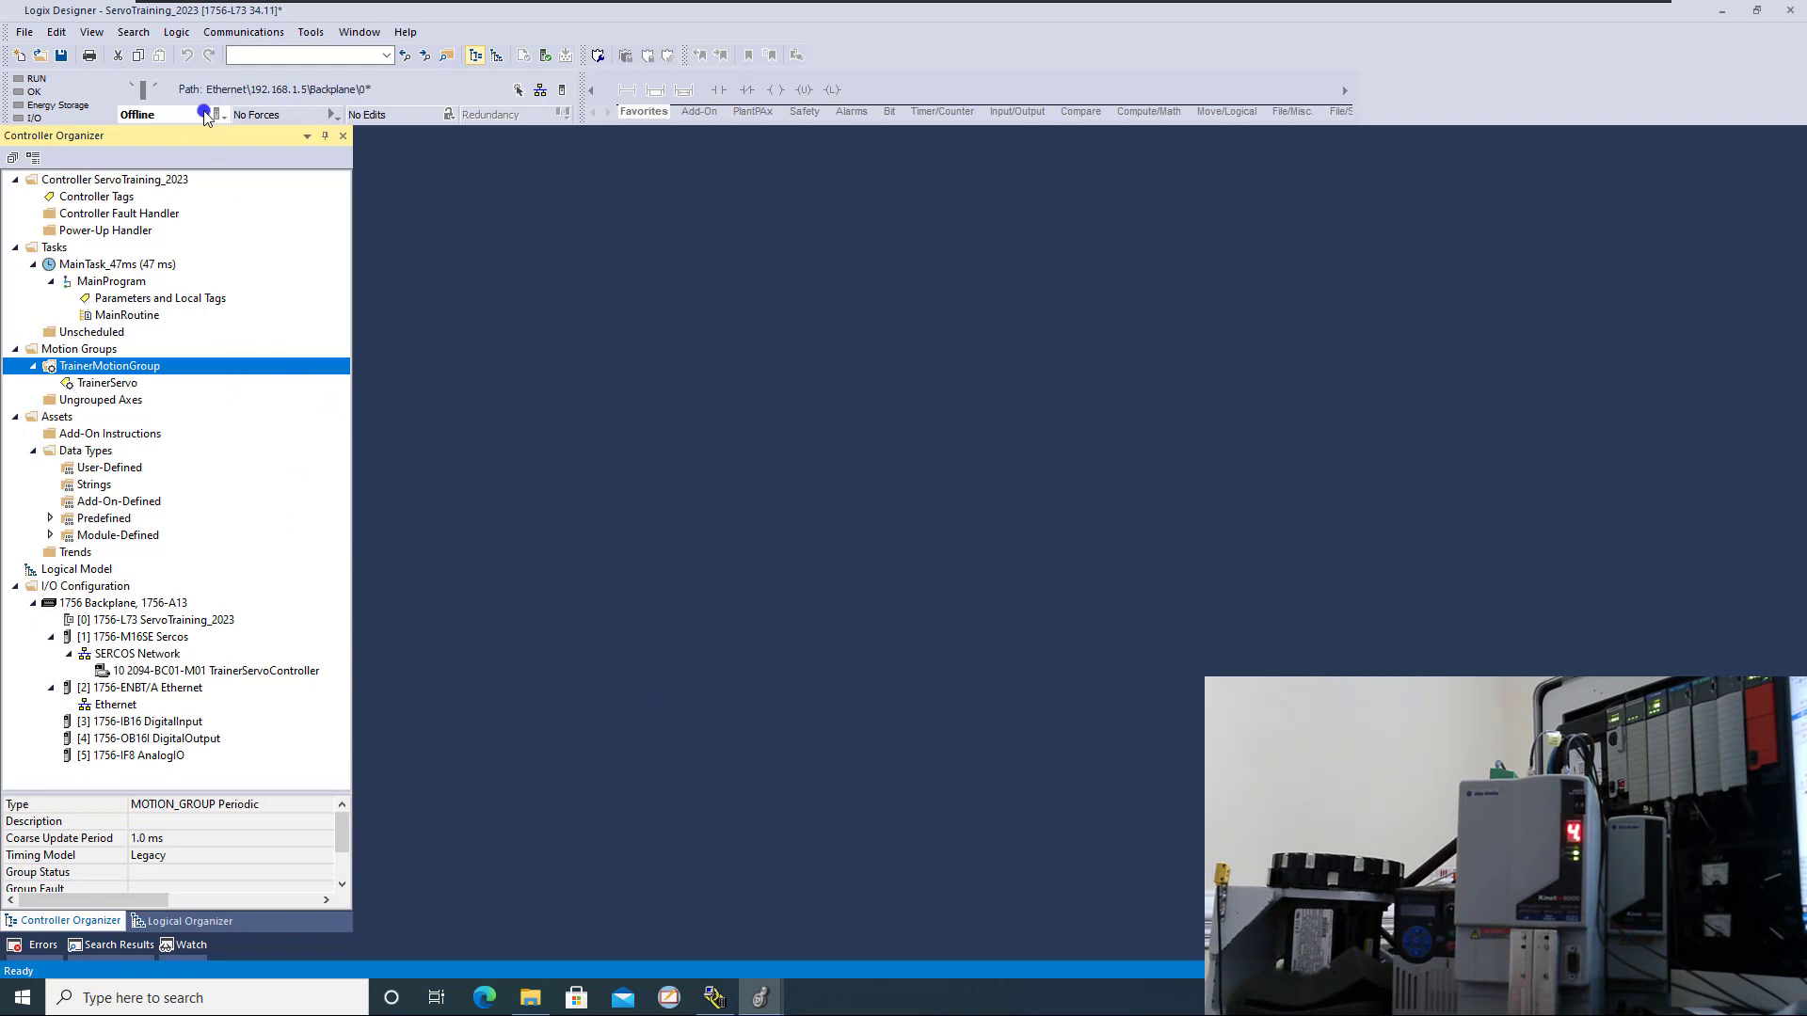
Retry the ServoTraining_2023 download to the 1756-L73 controller with the 1.0 ms update period
click(242, 32)
click(247, 50)
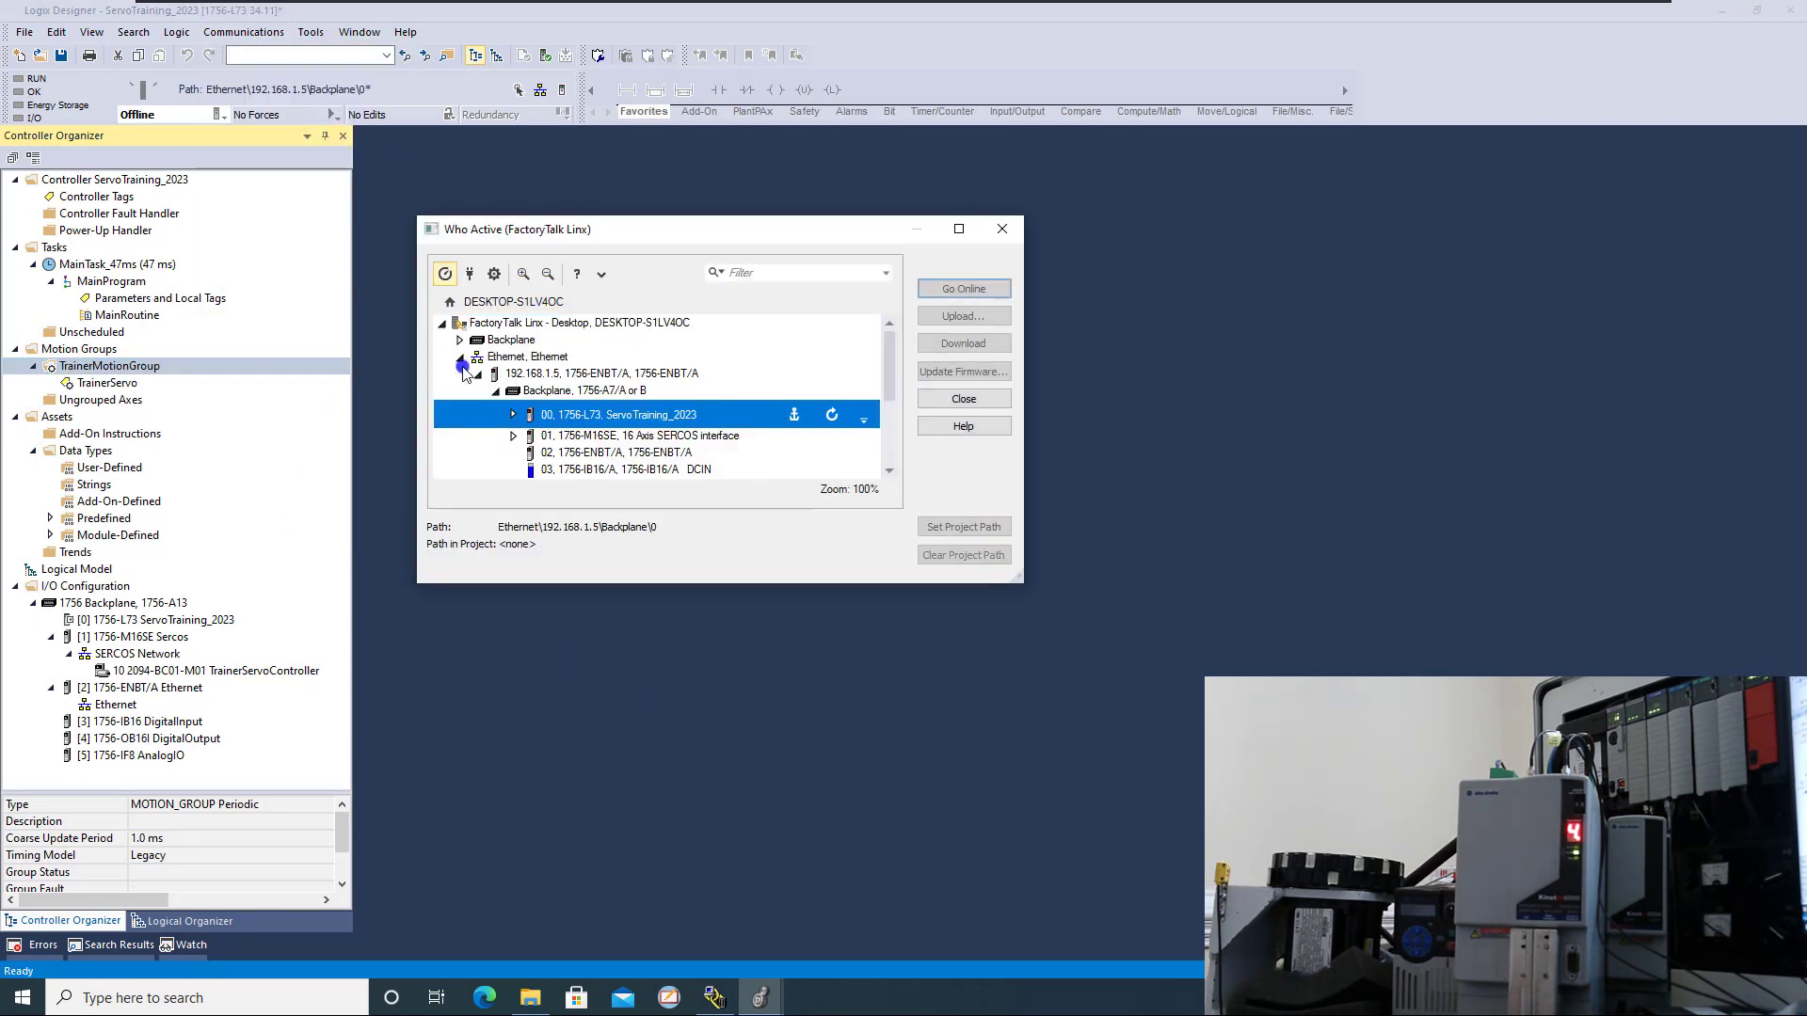
click(946, 341)
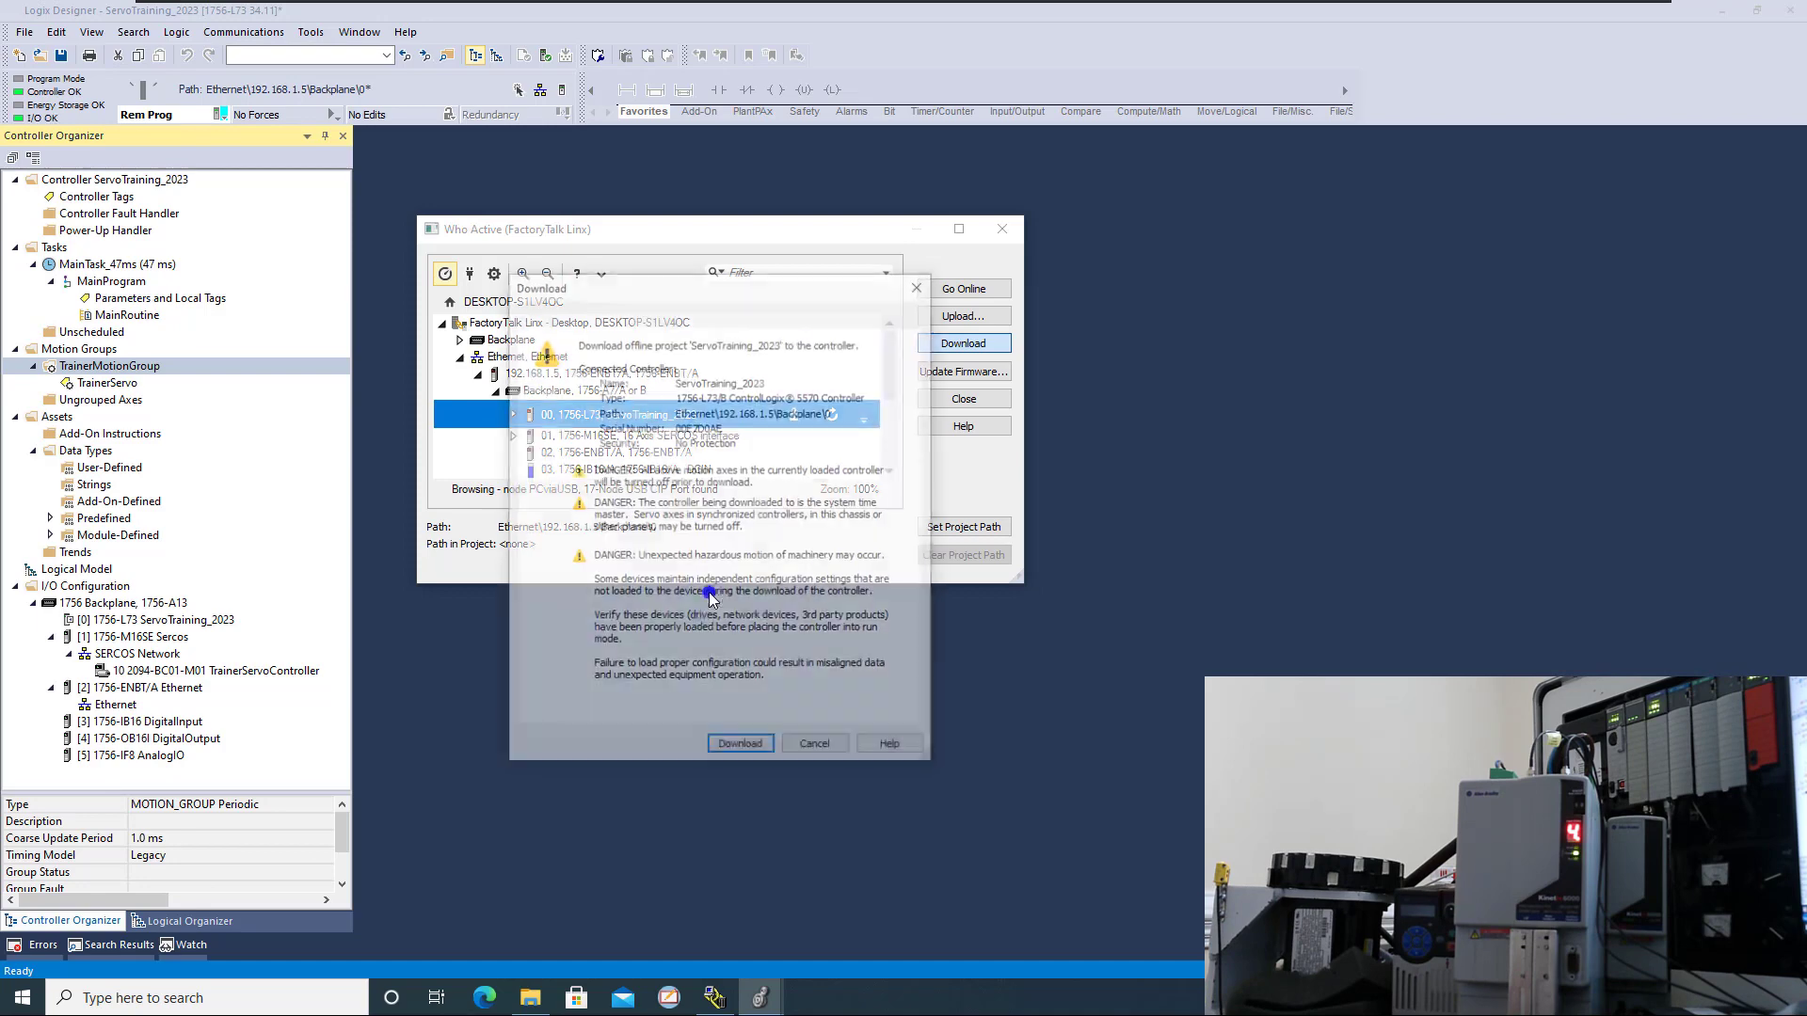
click(752, 749)
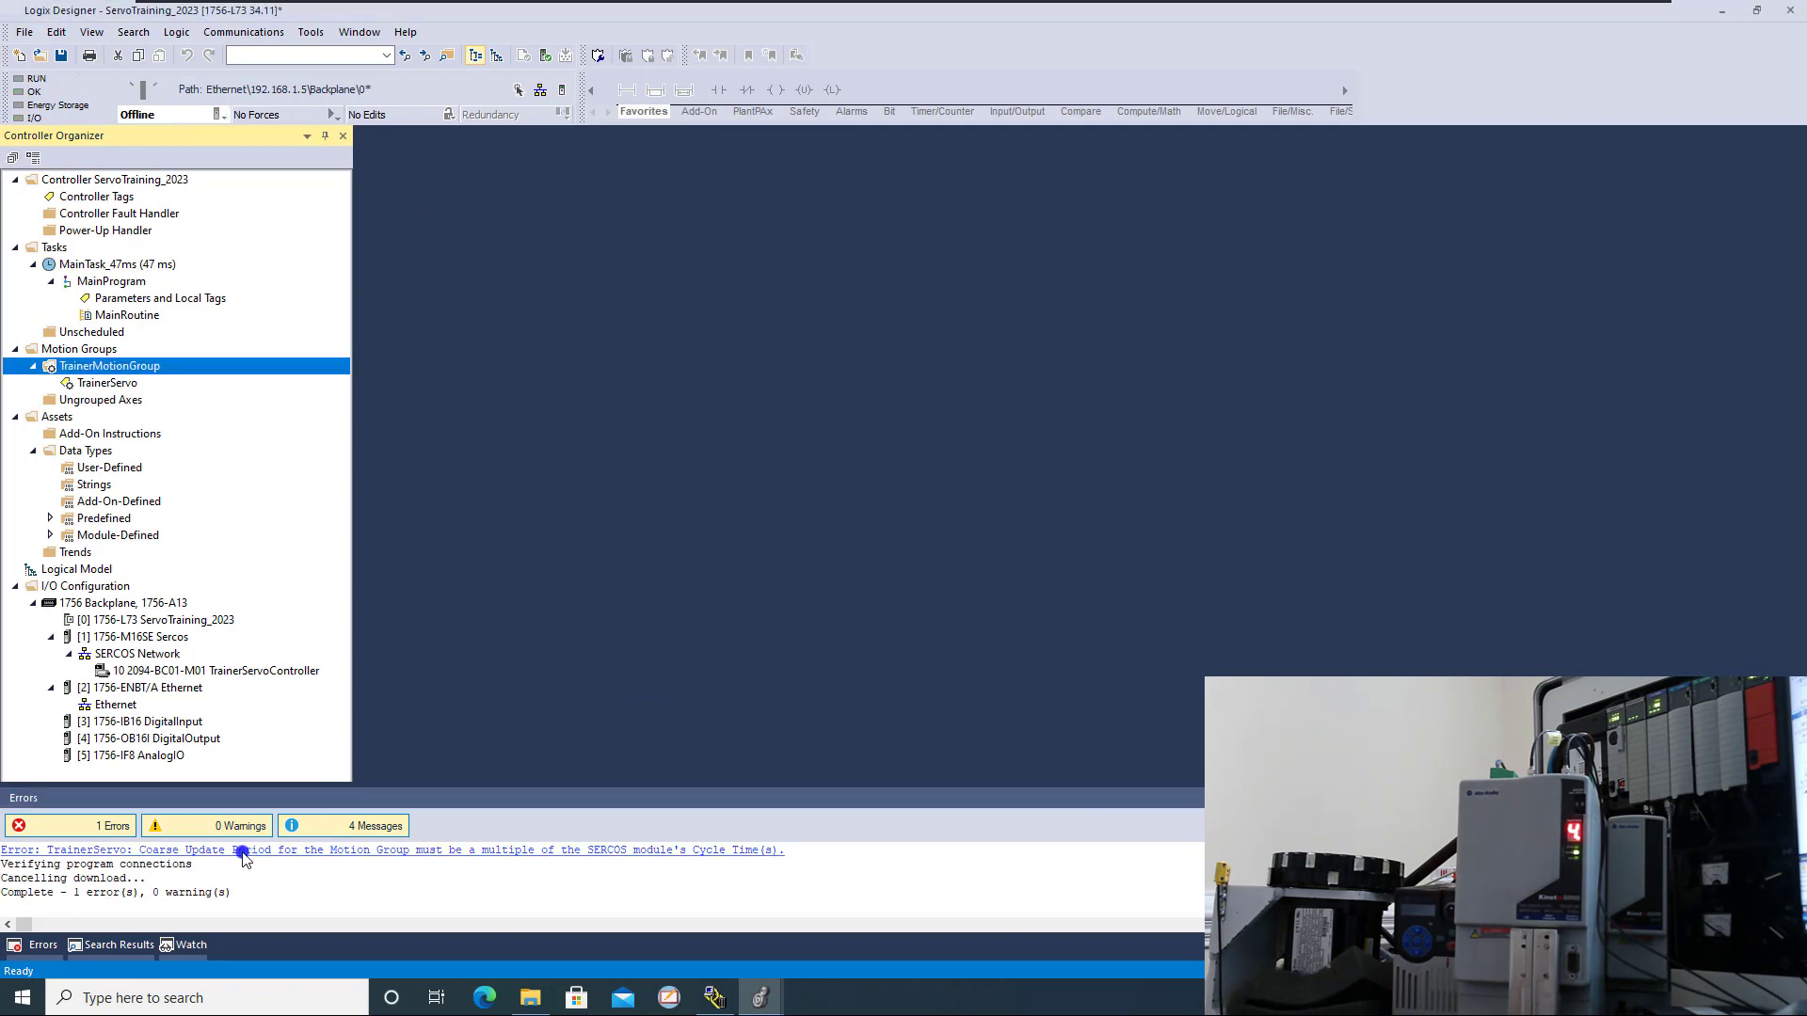
Open the TrainerServo axis properties from the coarse update period error and close them without changes
double_click(386, 852)
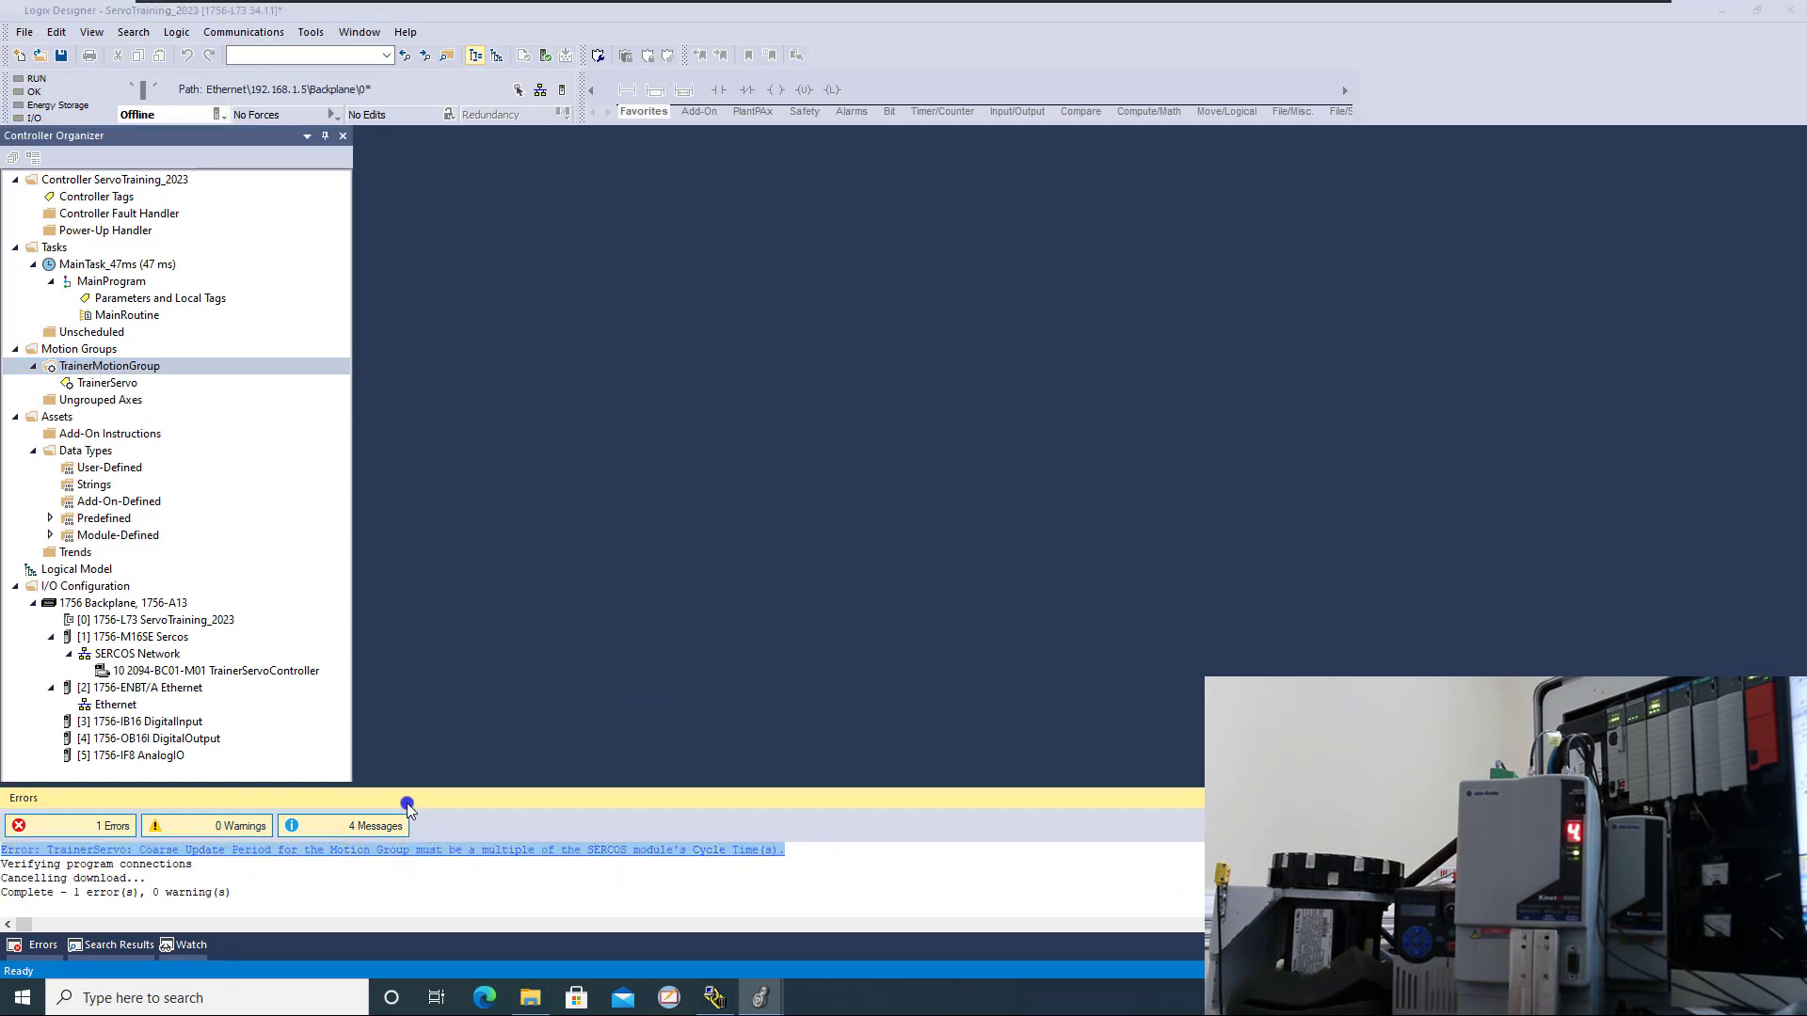
click(121, 368)
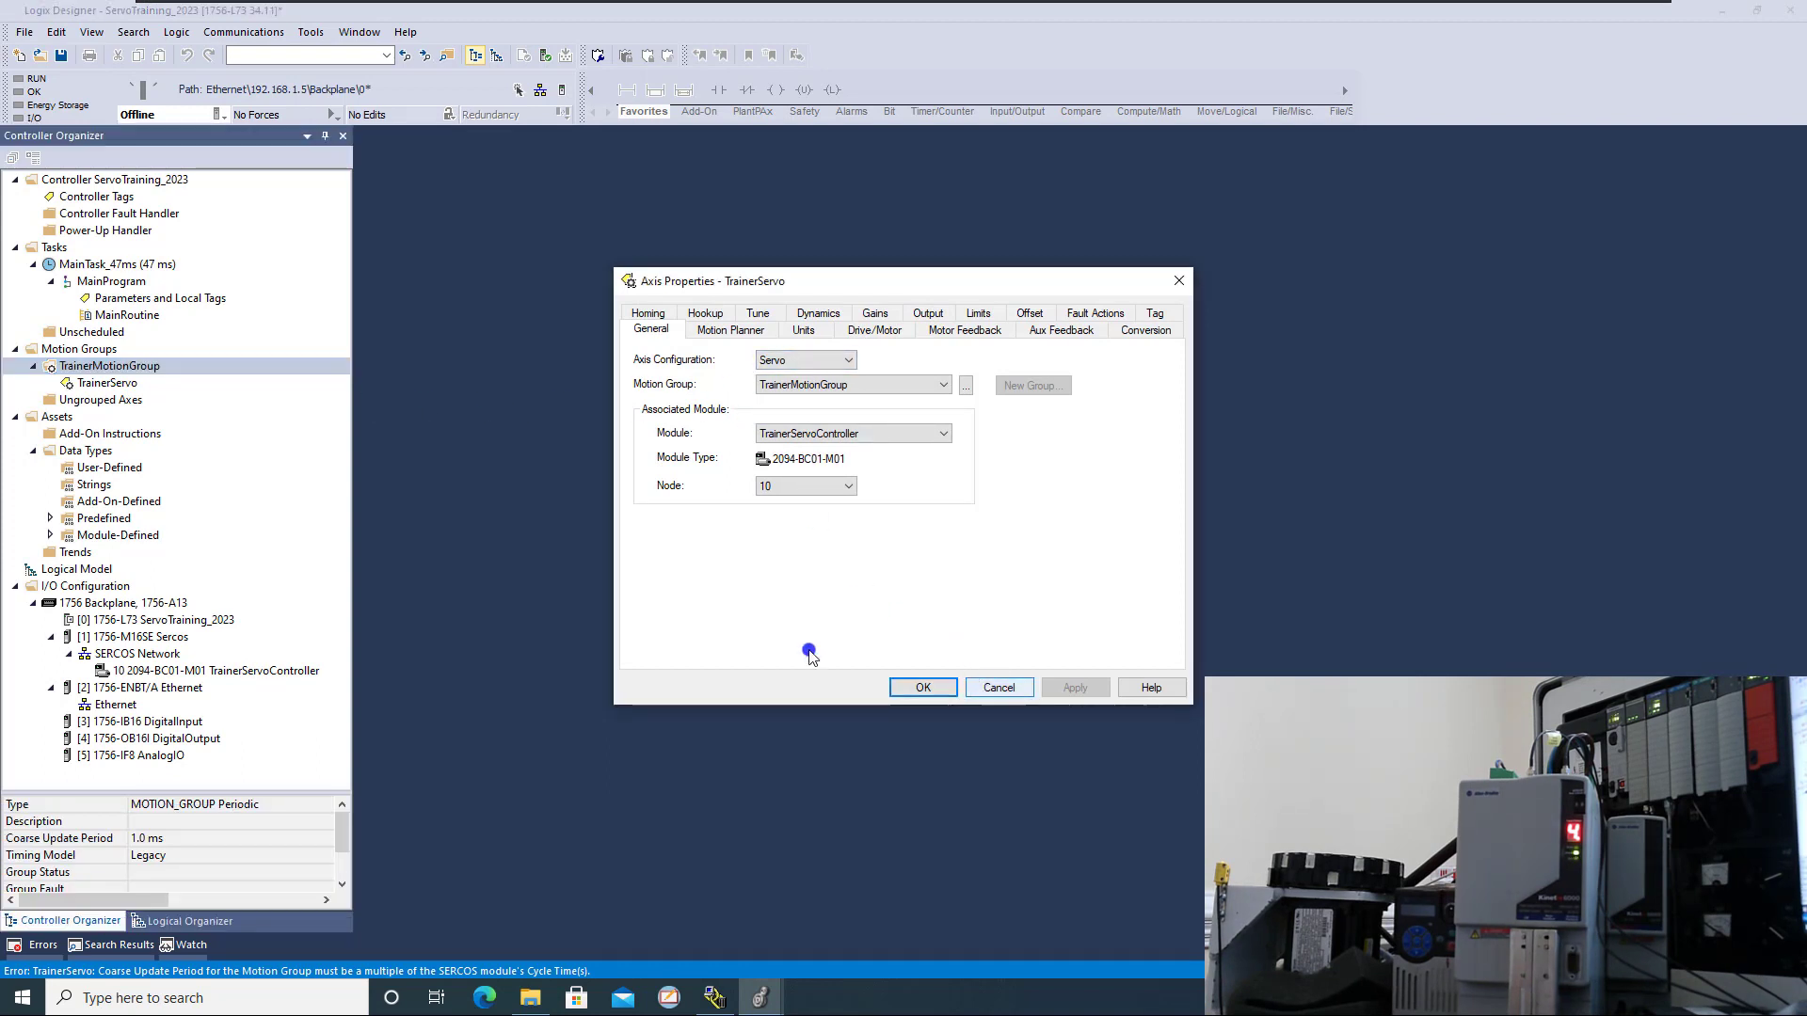
click(922, 687)
Set the TrainerMotionGroup's base update period to 2.0 ms, apply it and close its properties
right_click(125, 370)
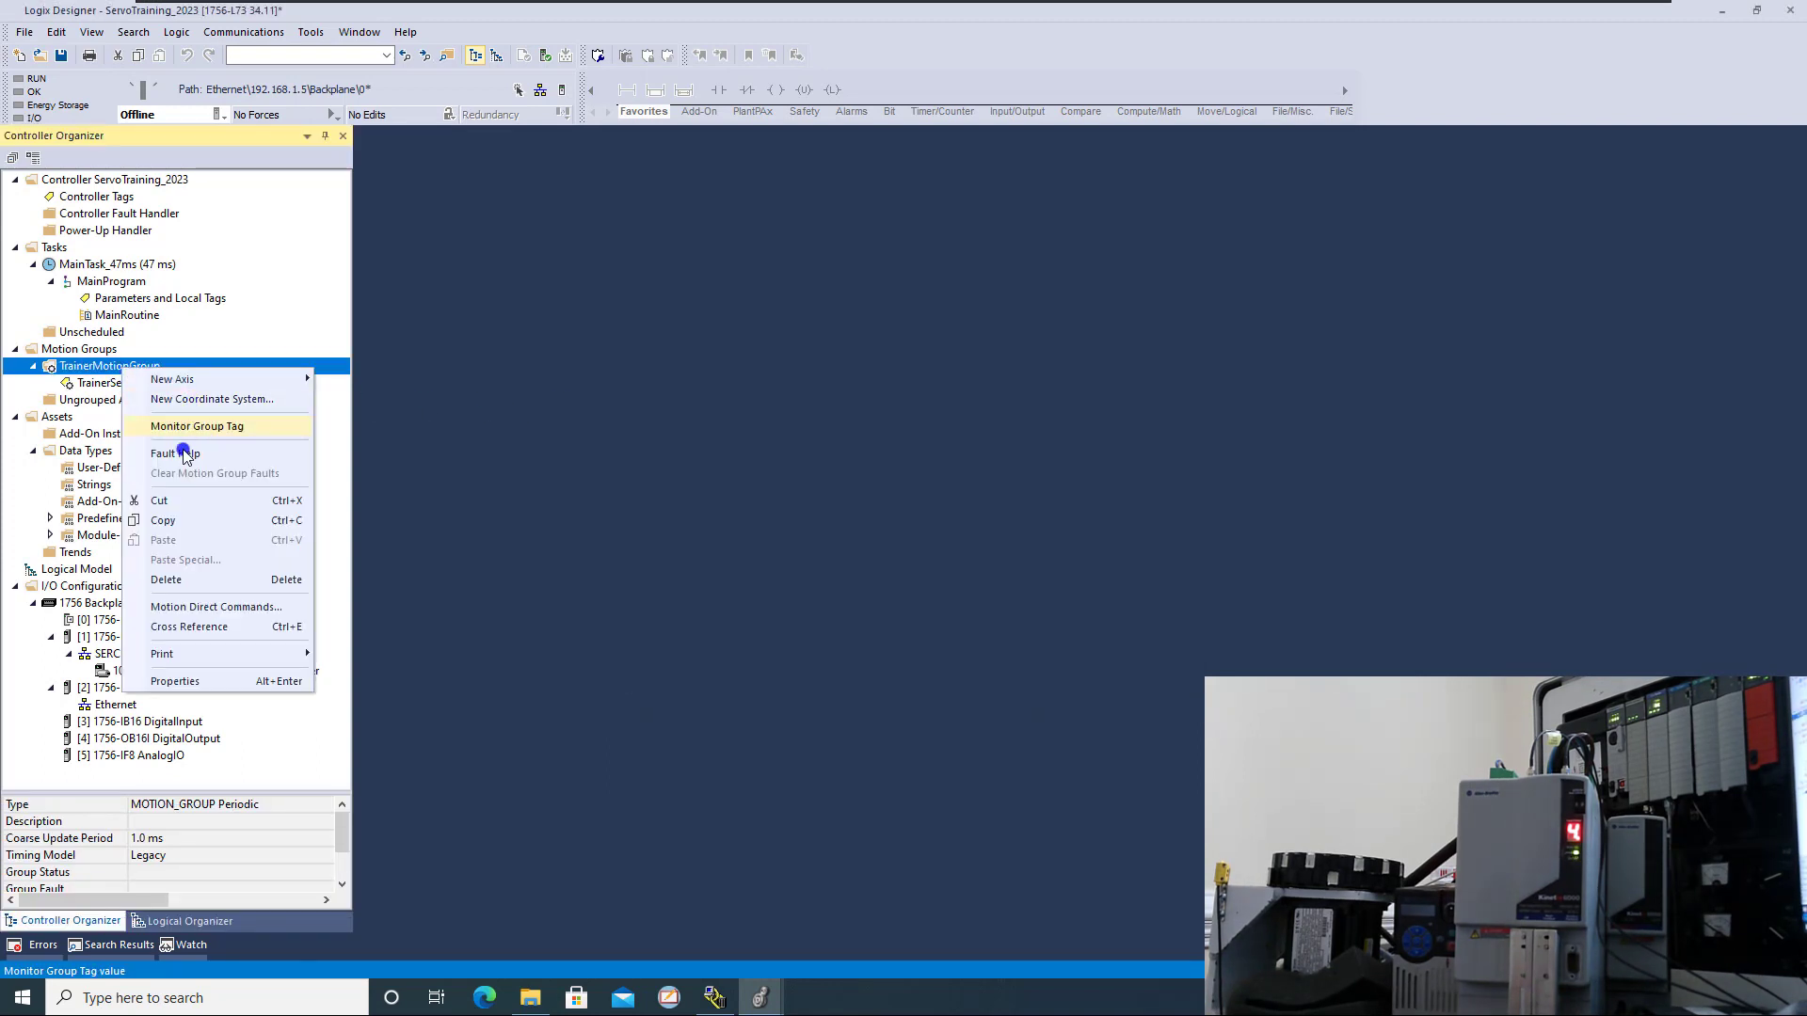
click(212, 687)
click(822, 322)
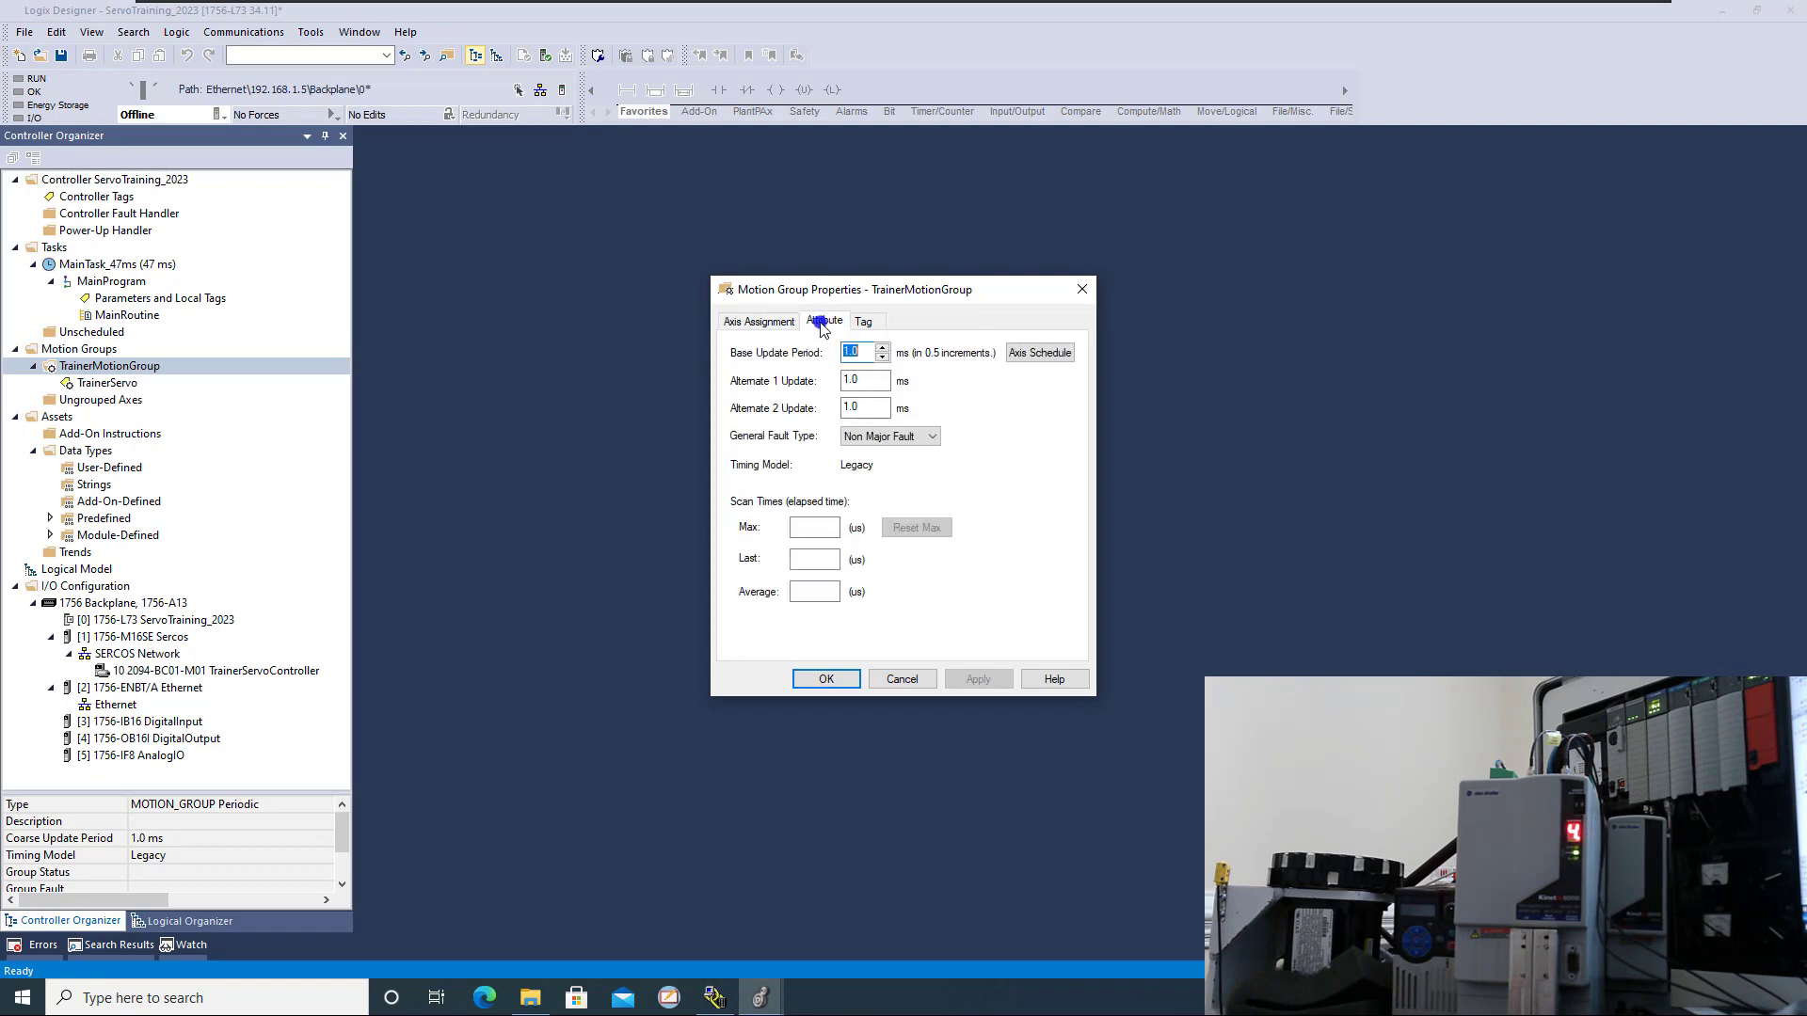
click(881, 347)
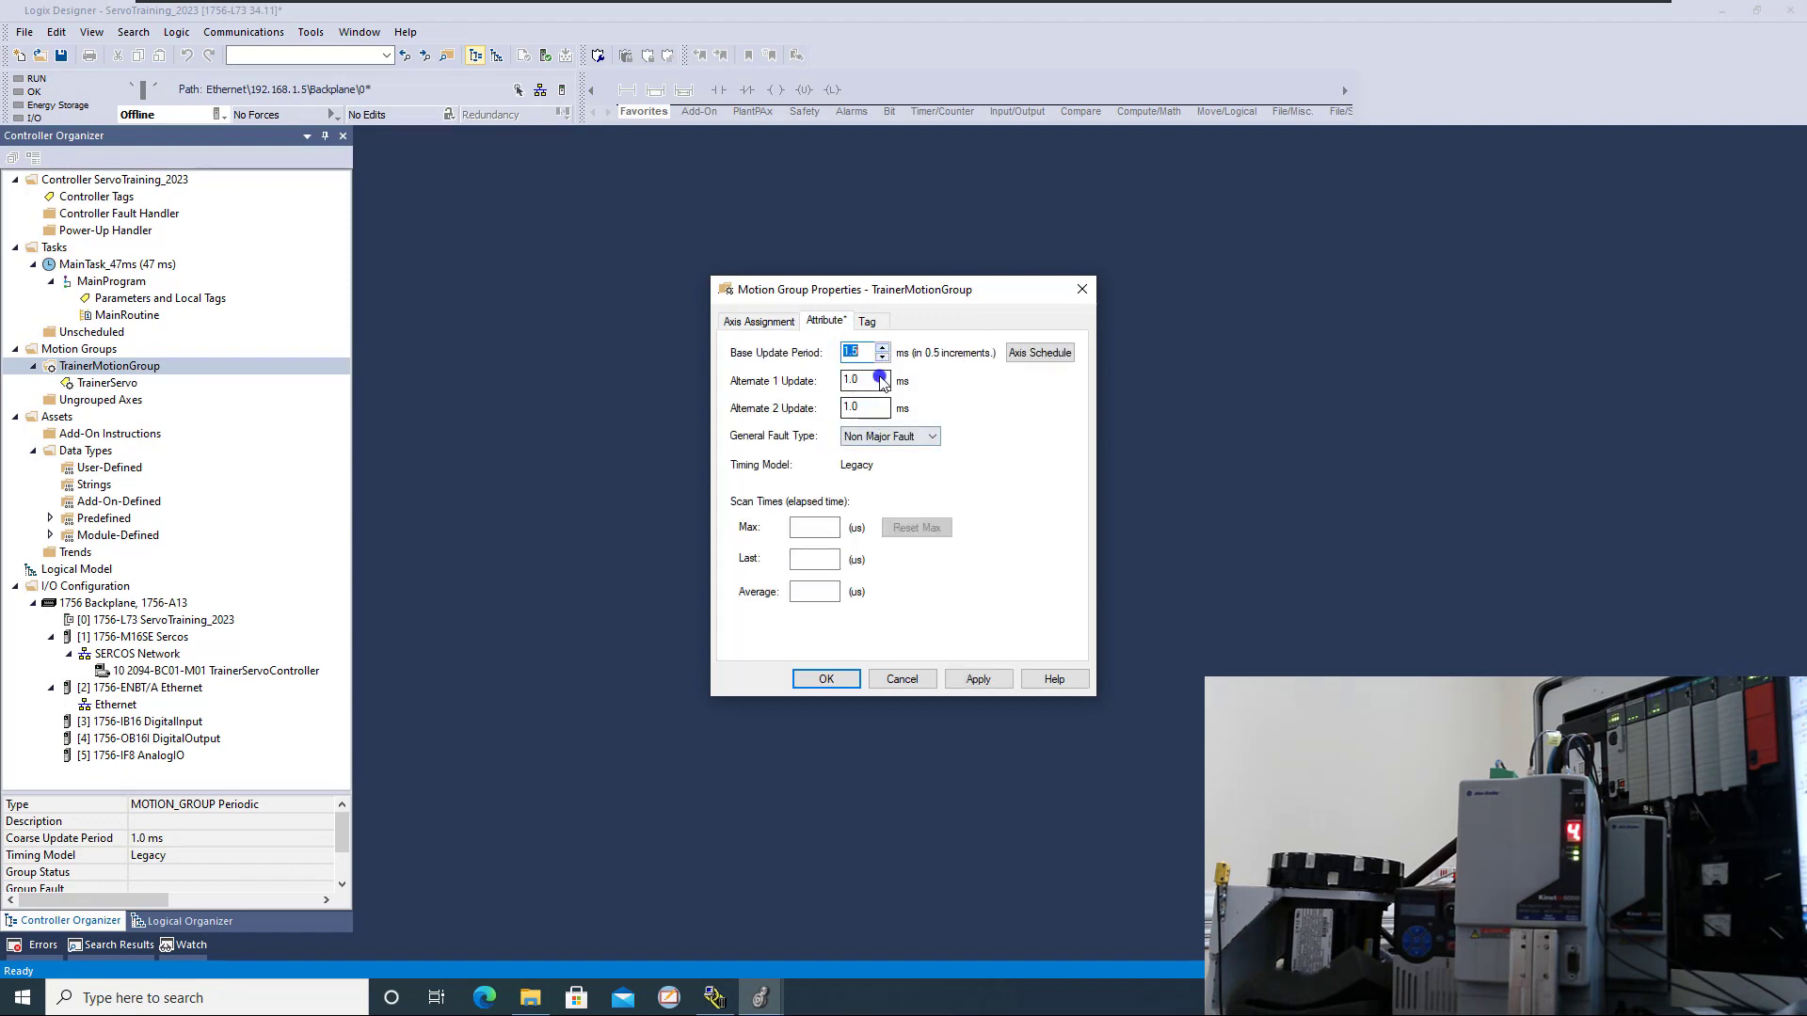
click(979, 679)
click(826, 679)
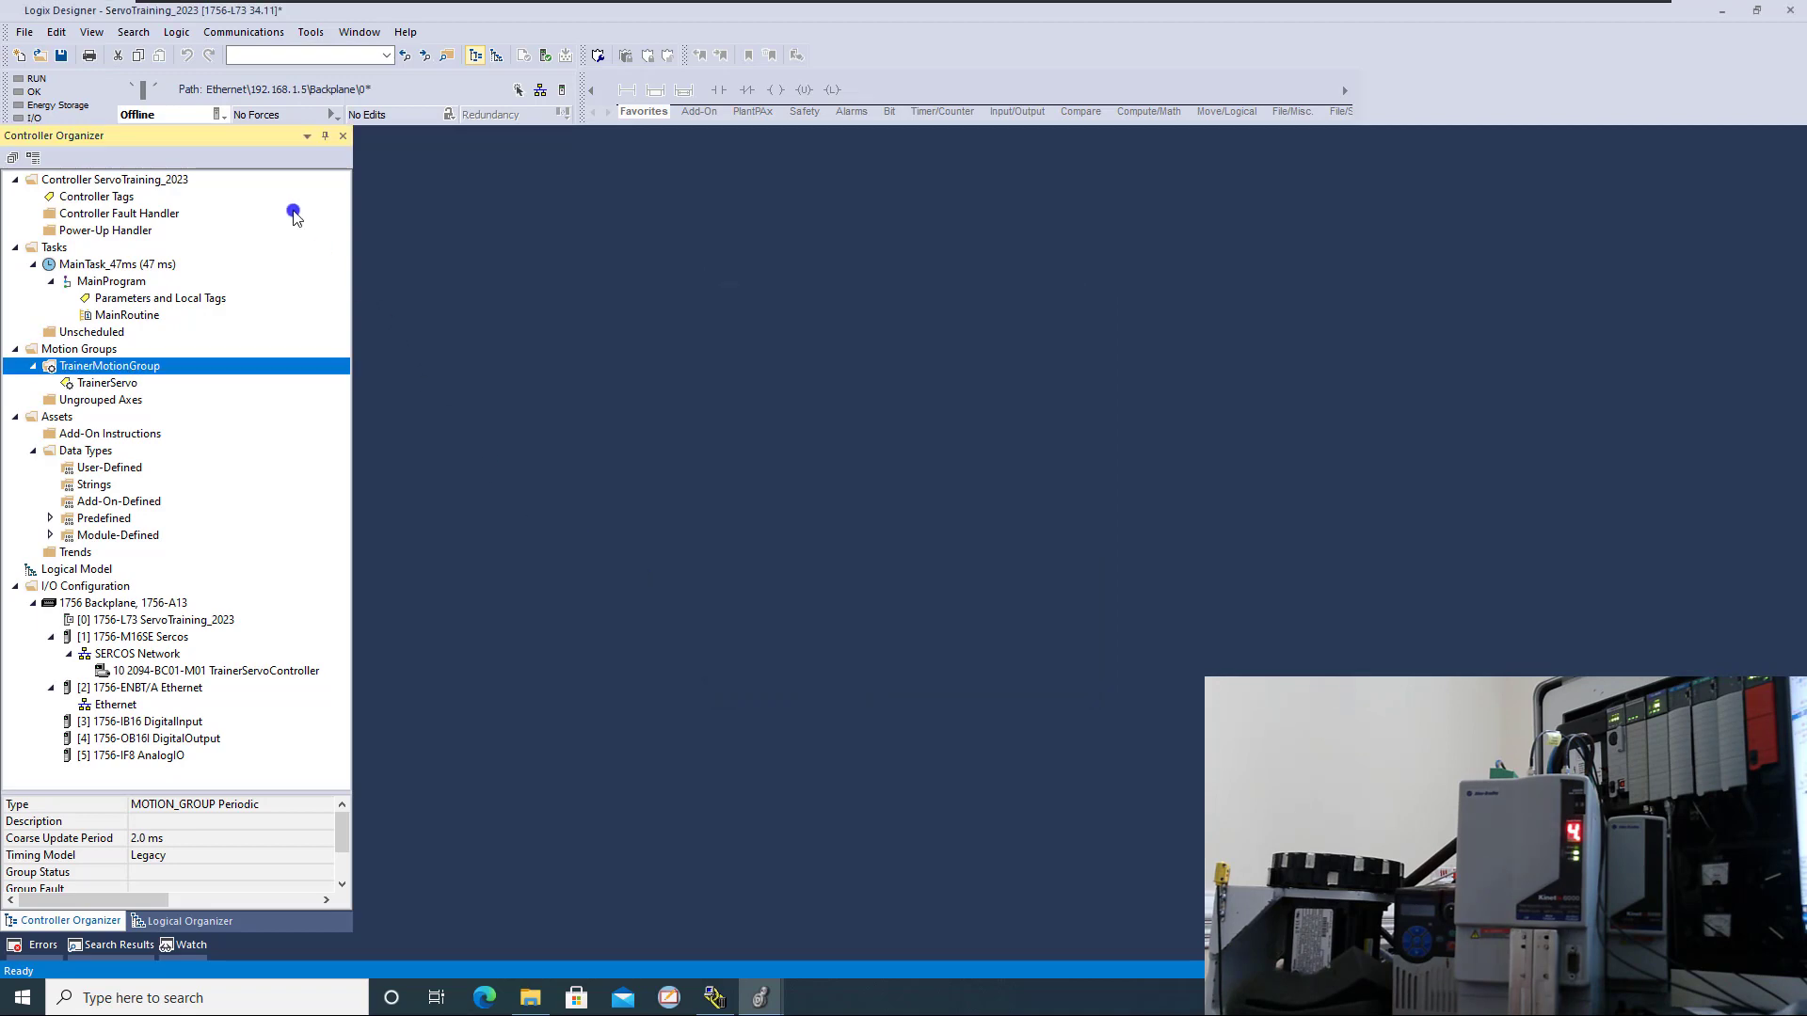
Download the ServoTraining_2023 project with the 2.0 ms update period to the 1756-L73 controller through Who Active
click(269, 32)
click(271, 54)
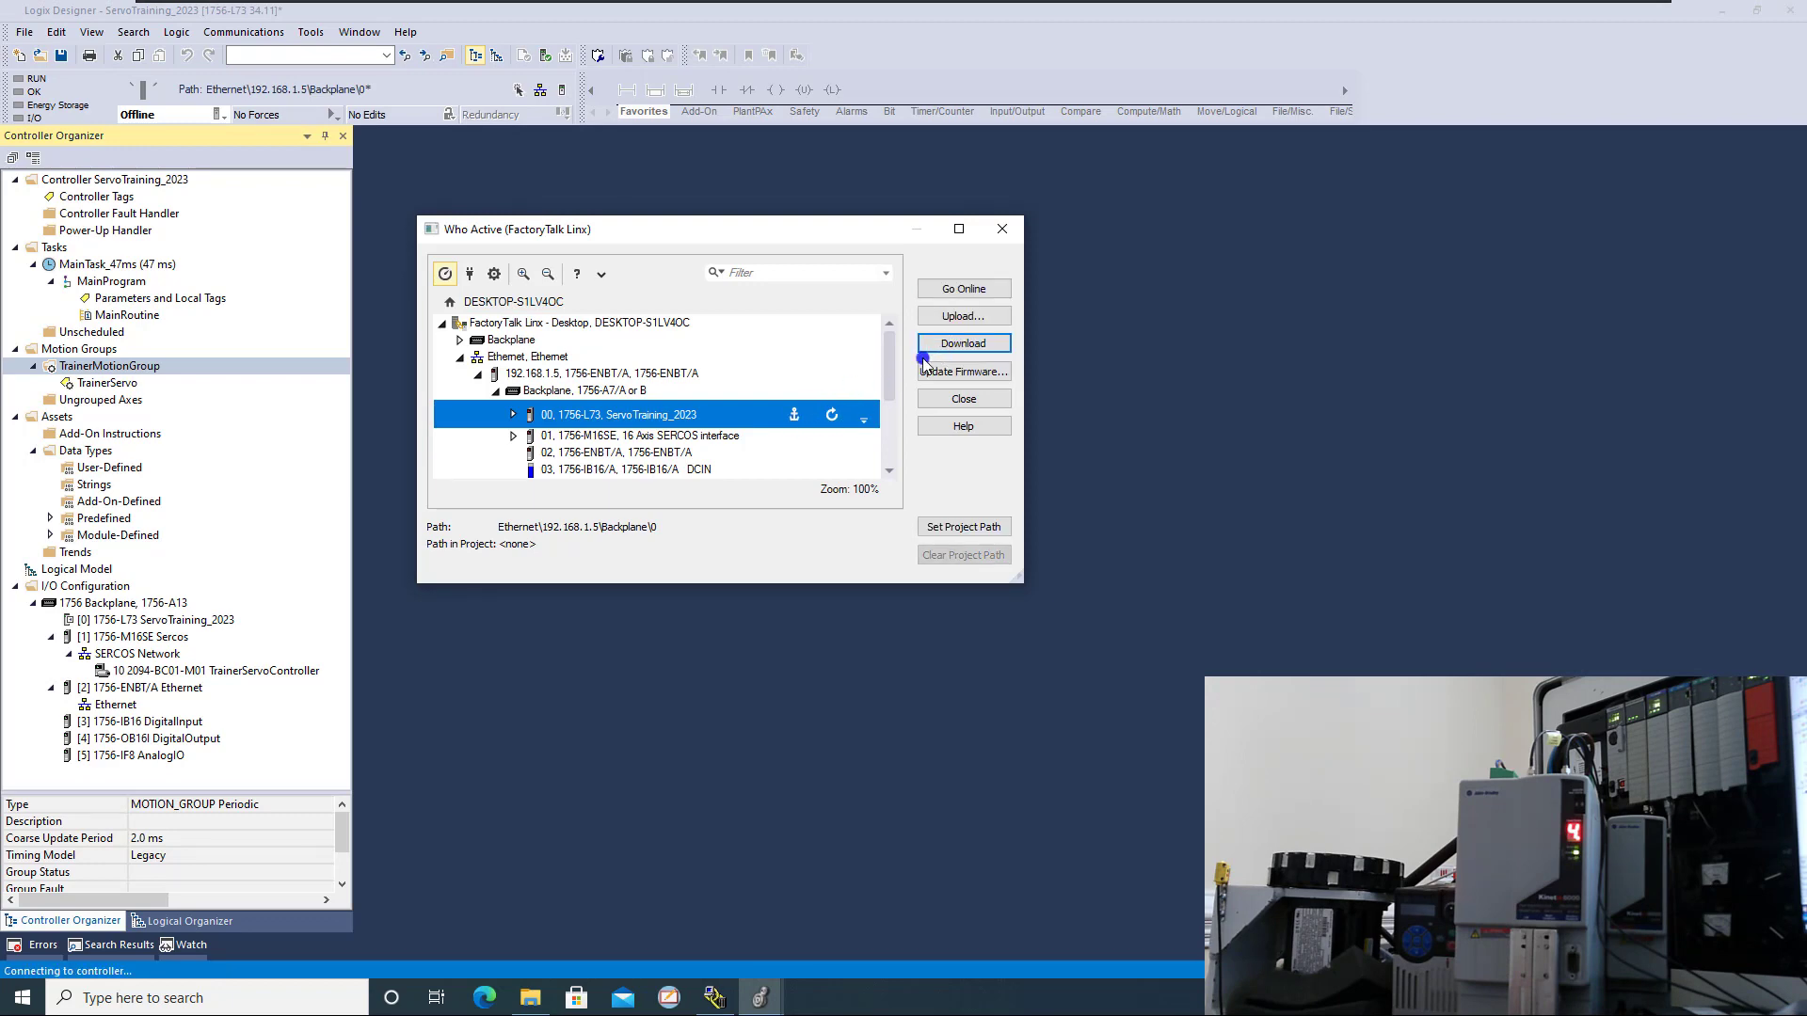
click(923, 354)
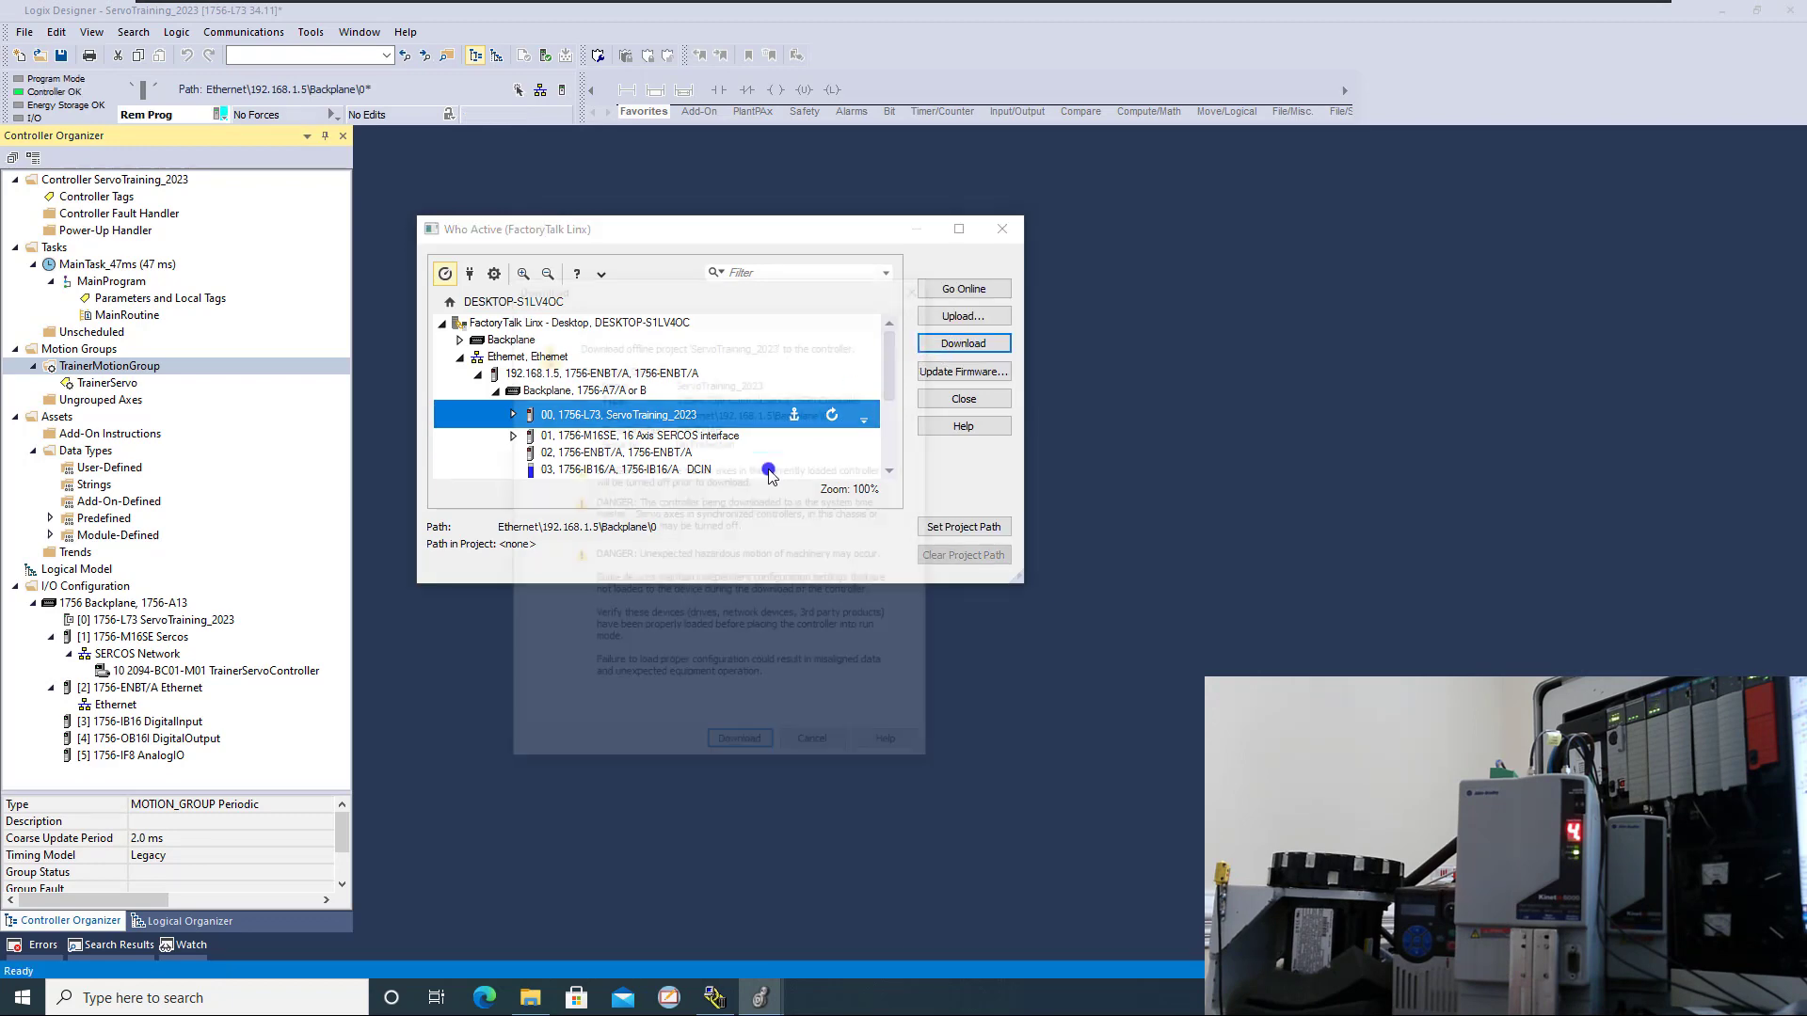
click(727, 748)
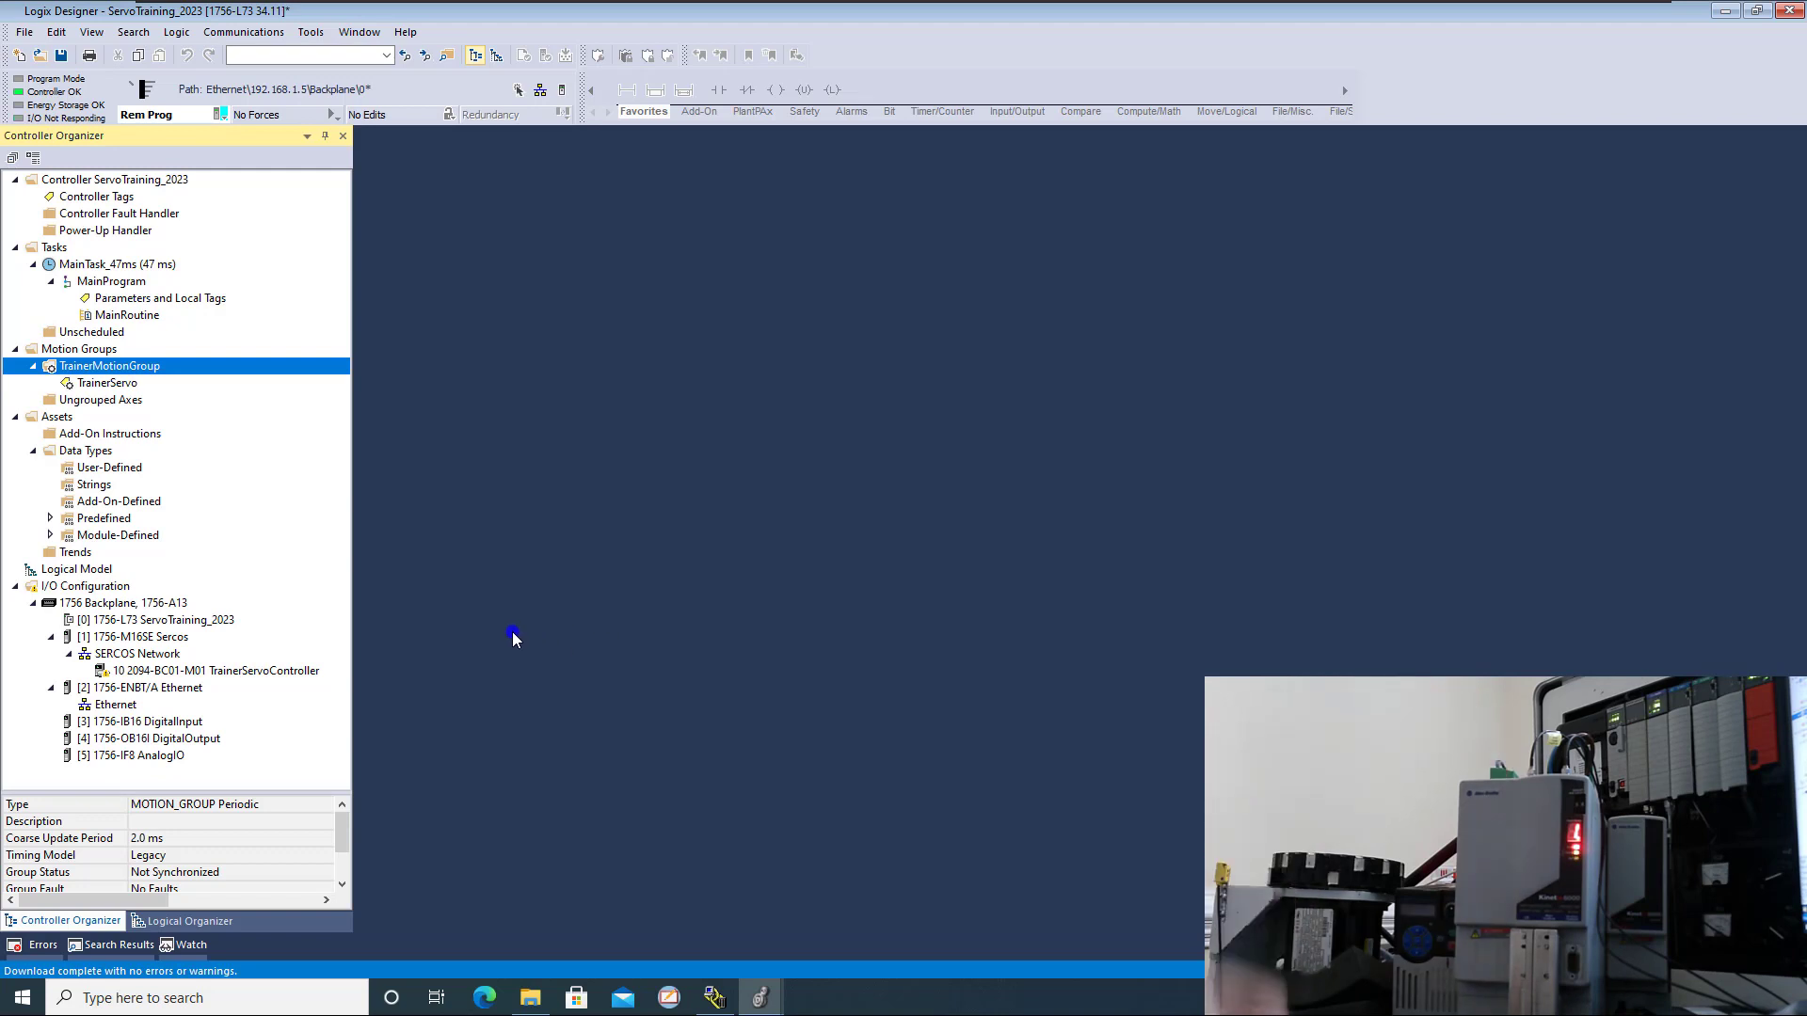
Check the status of the TrainerServo axis and TrainerServoController drive, and switch the controller to Remote Run mode
click(125, 384)
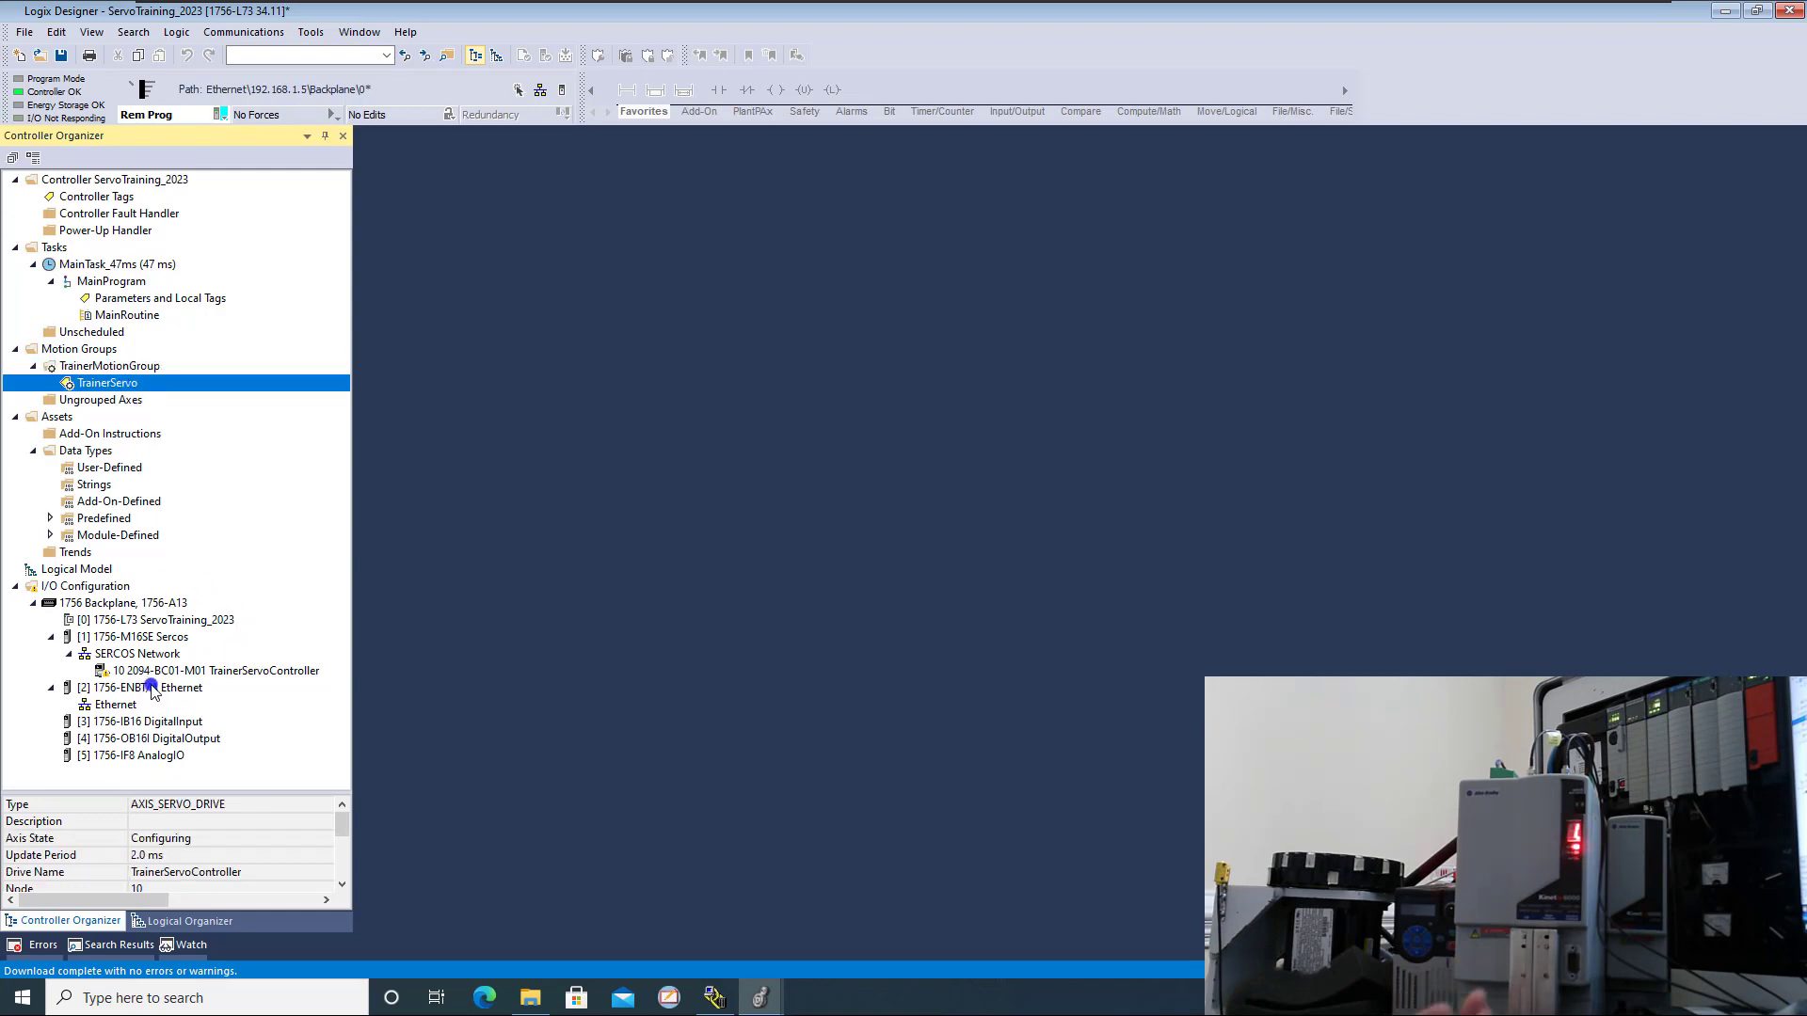
click(173, 672)
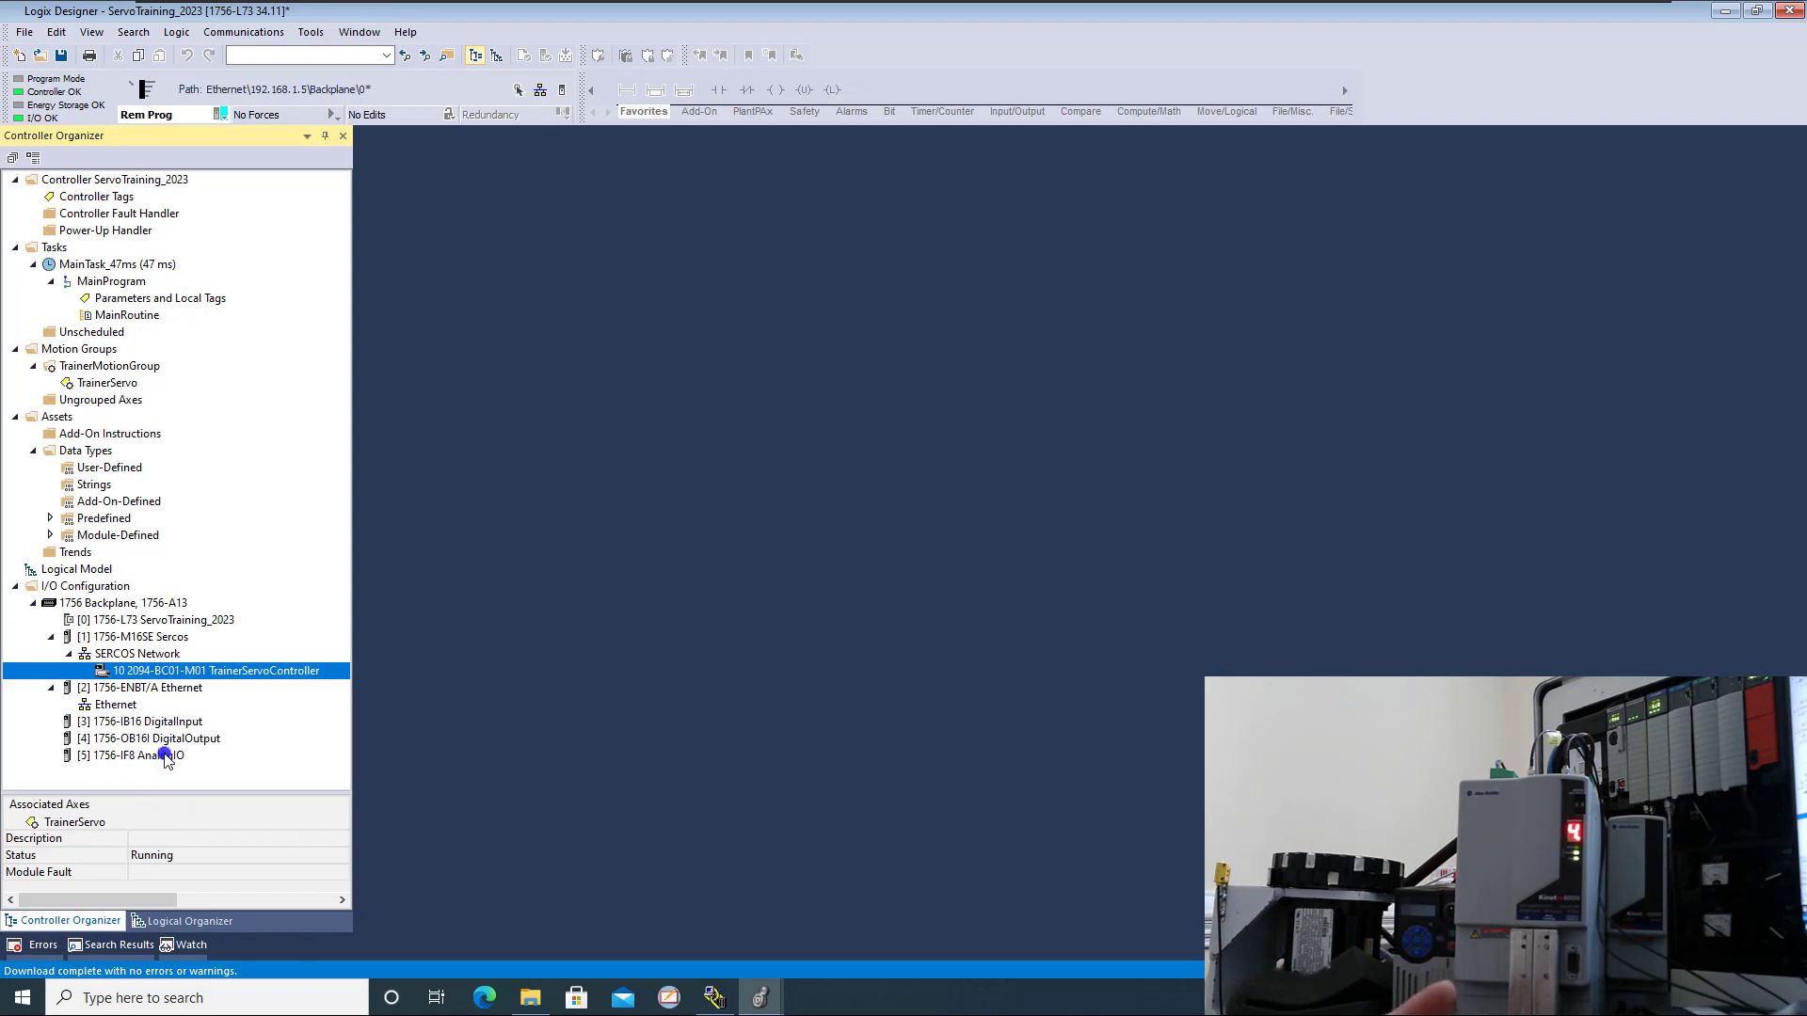
click(220, 113)
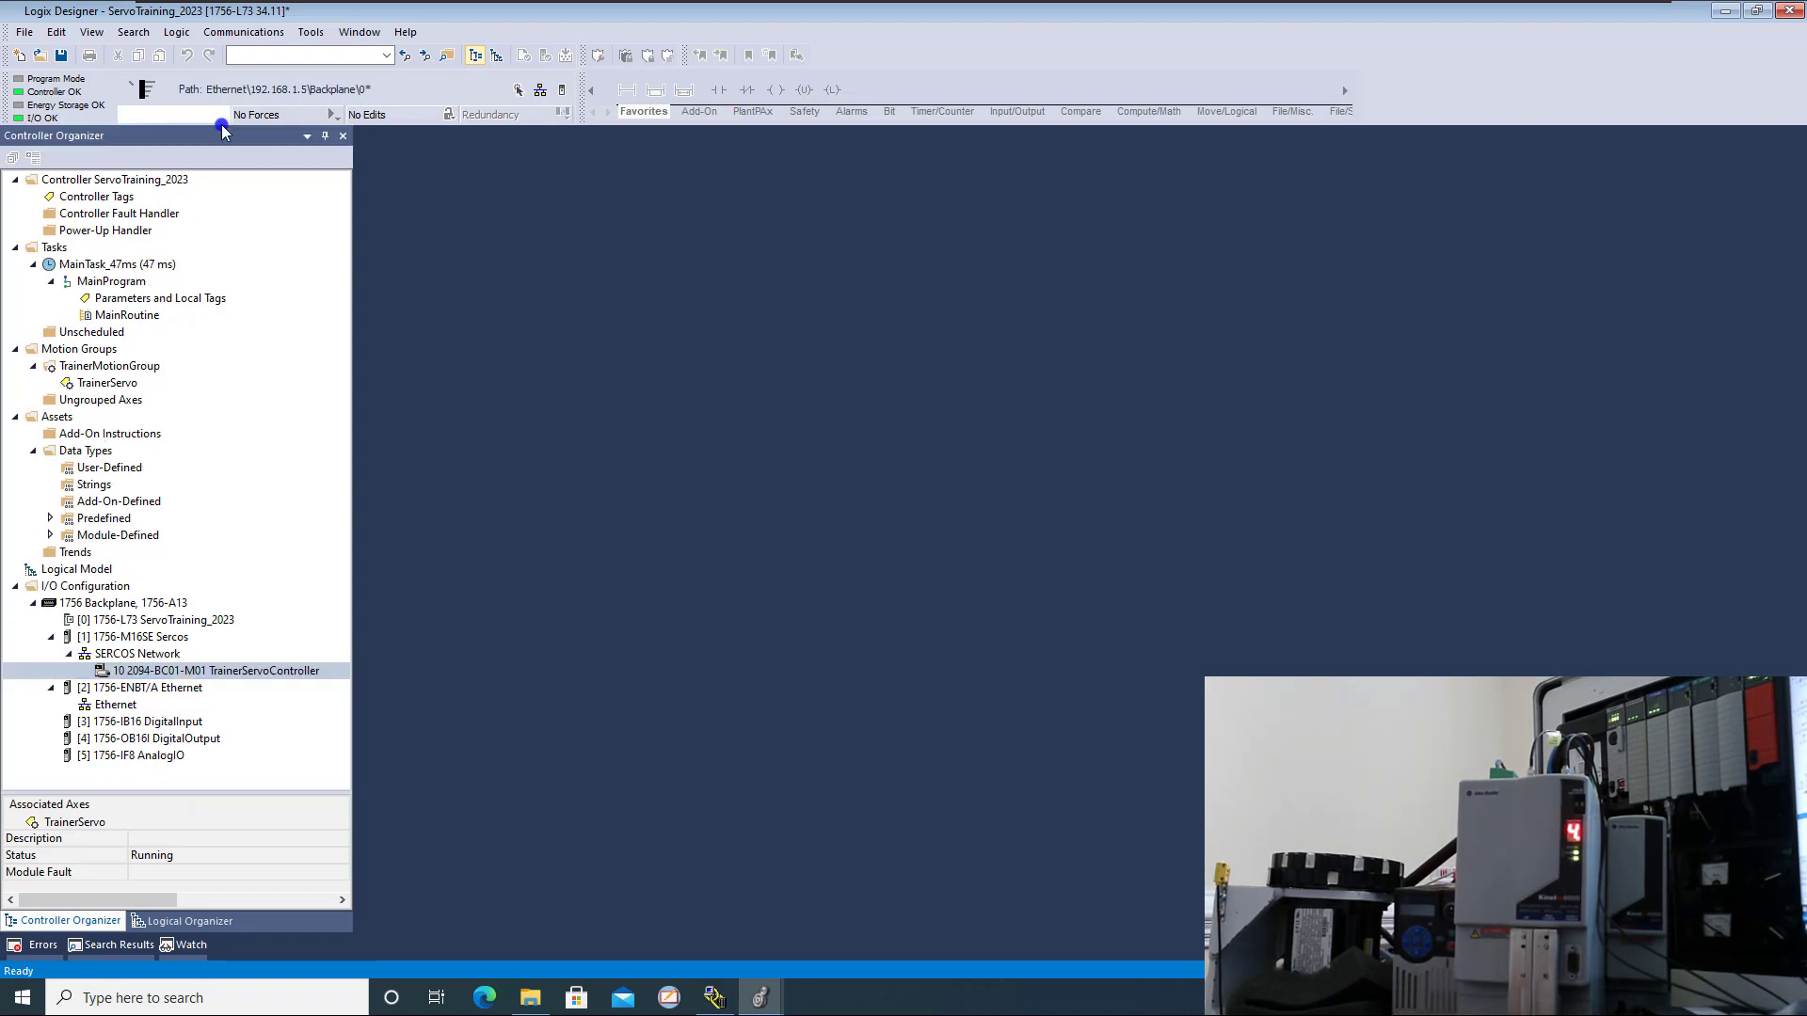
click(257, 224)
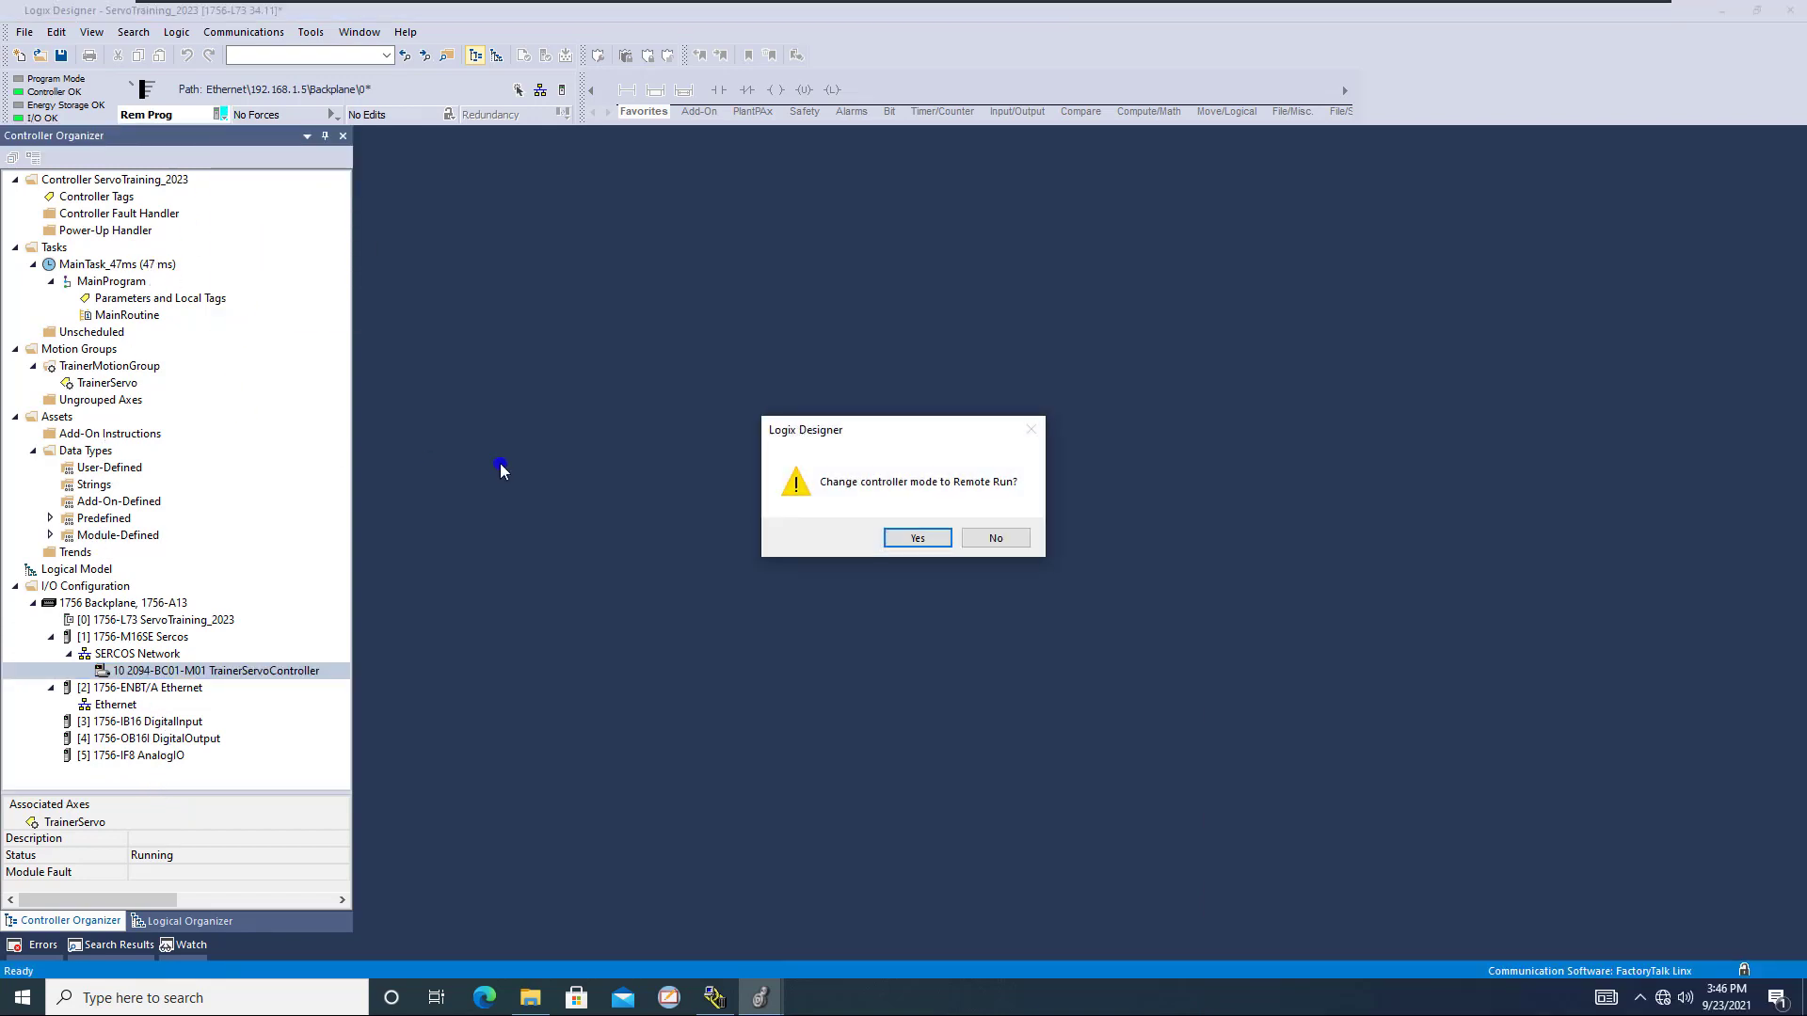
click(896, 538)
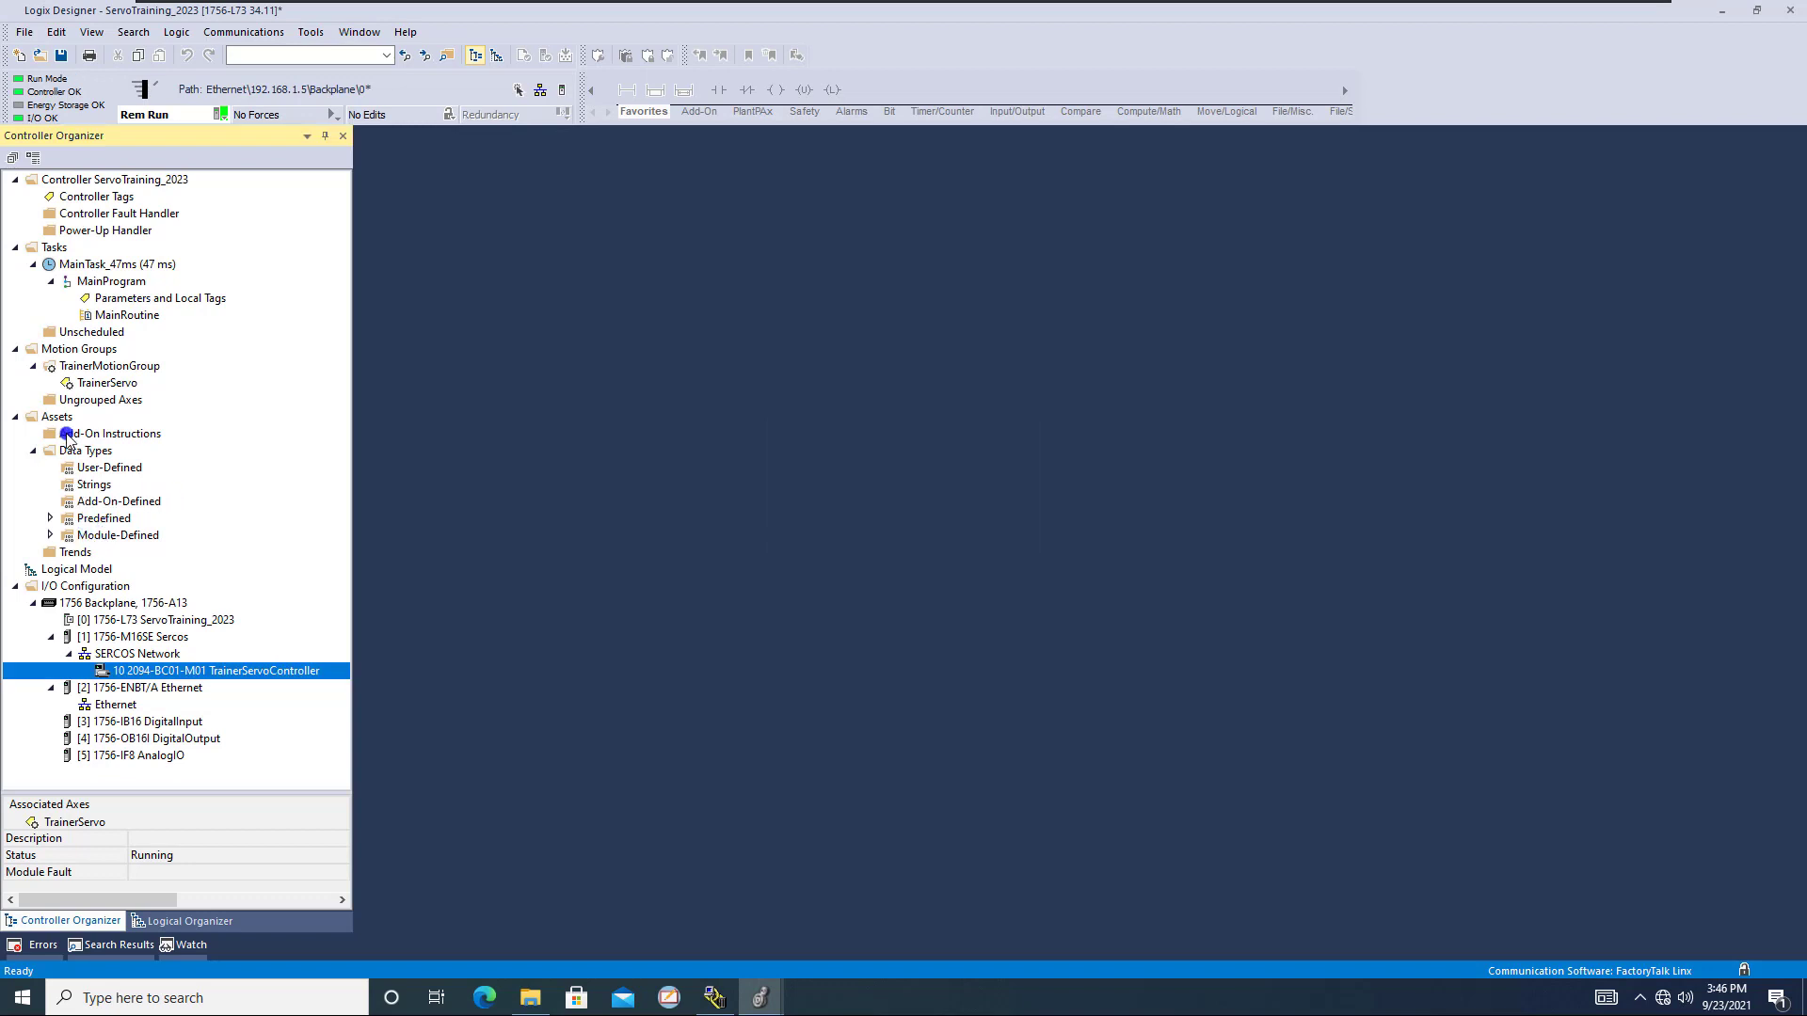
Try to enable the TrainerServo axis with the MSO motion direct command and close the commands window
right_click(106, 386)
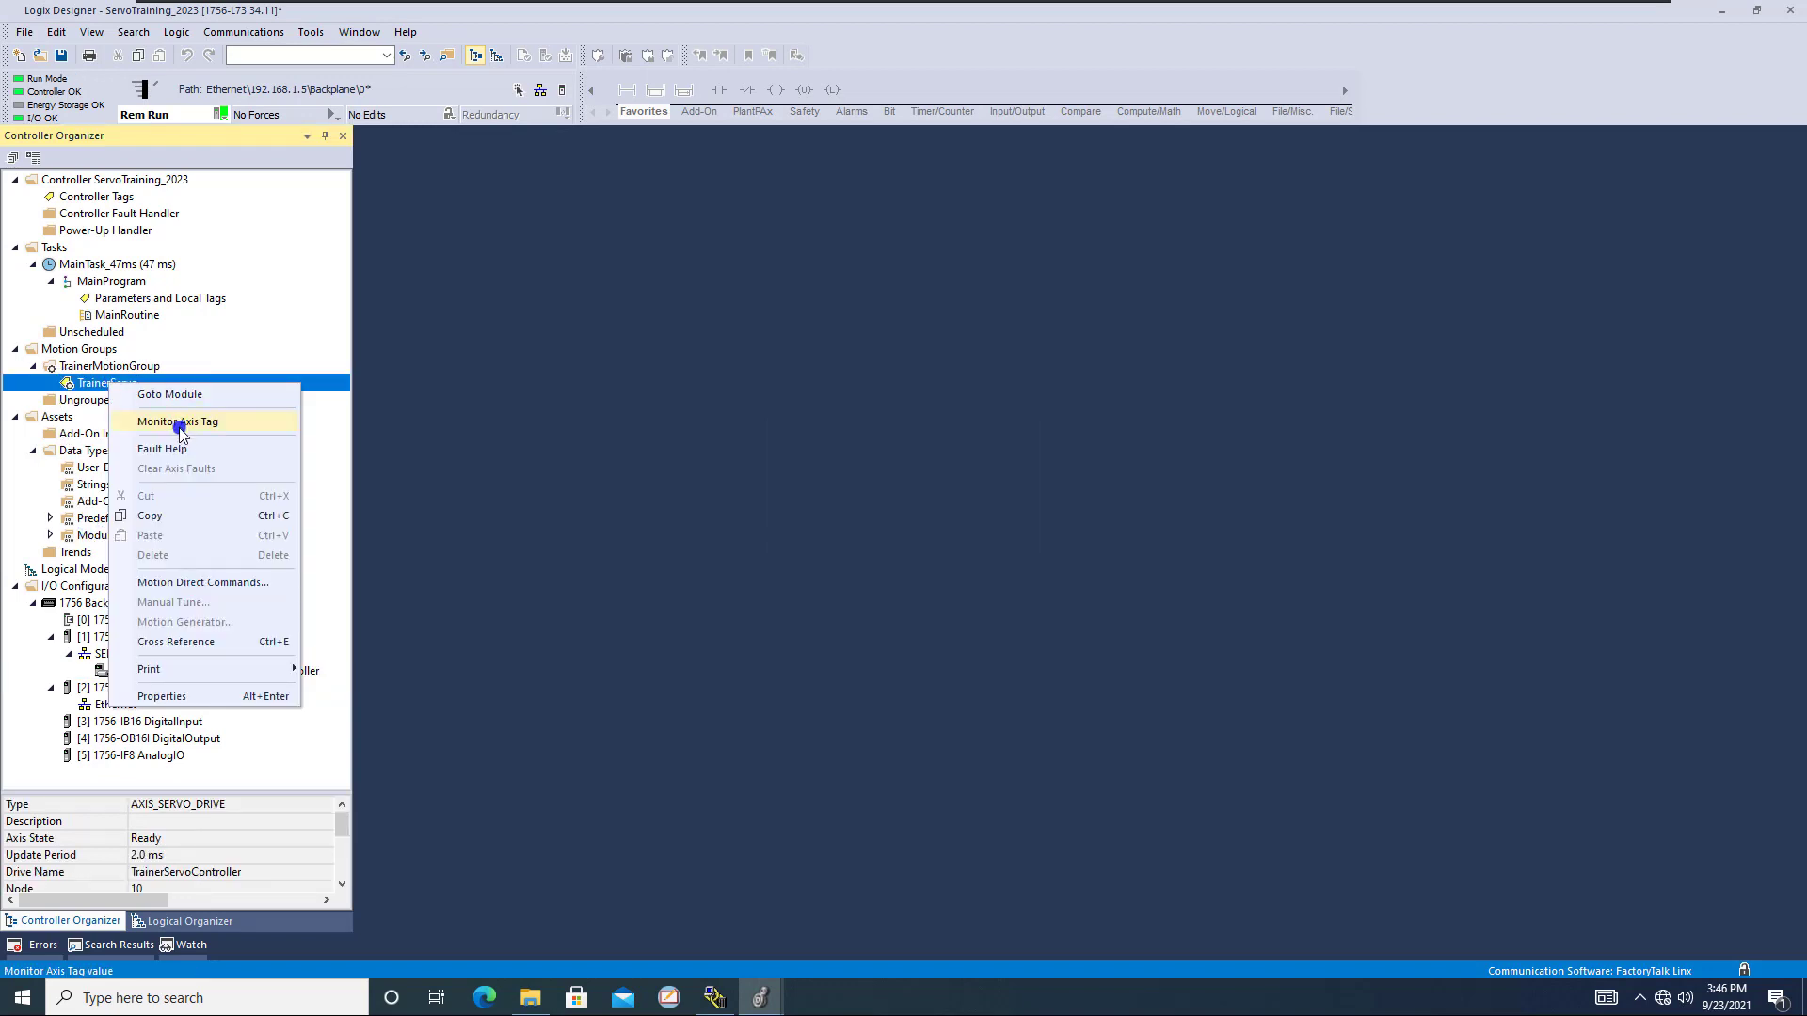
click(189, 587)
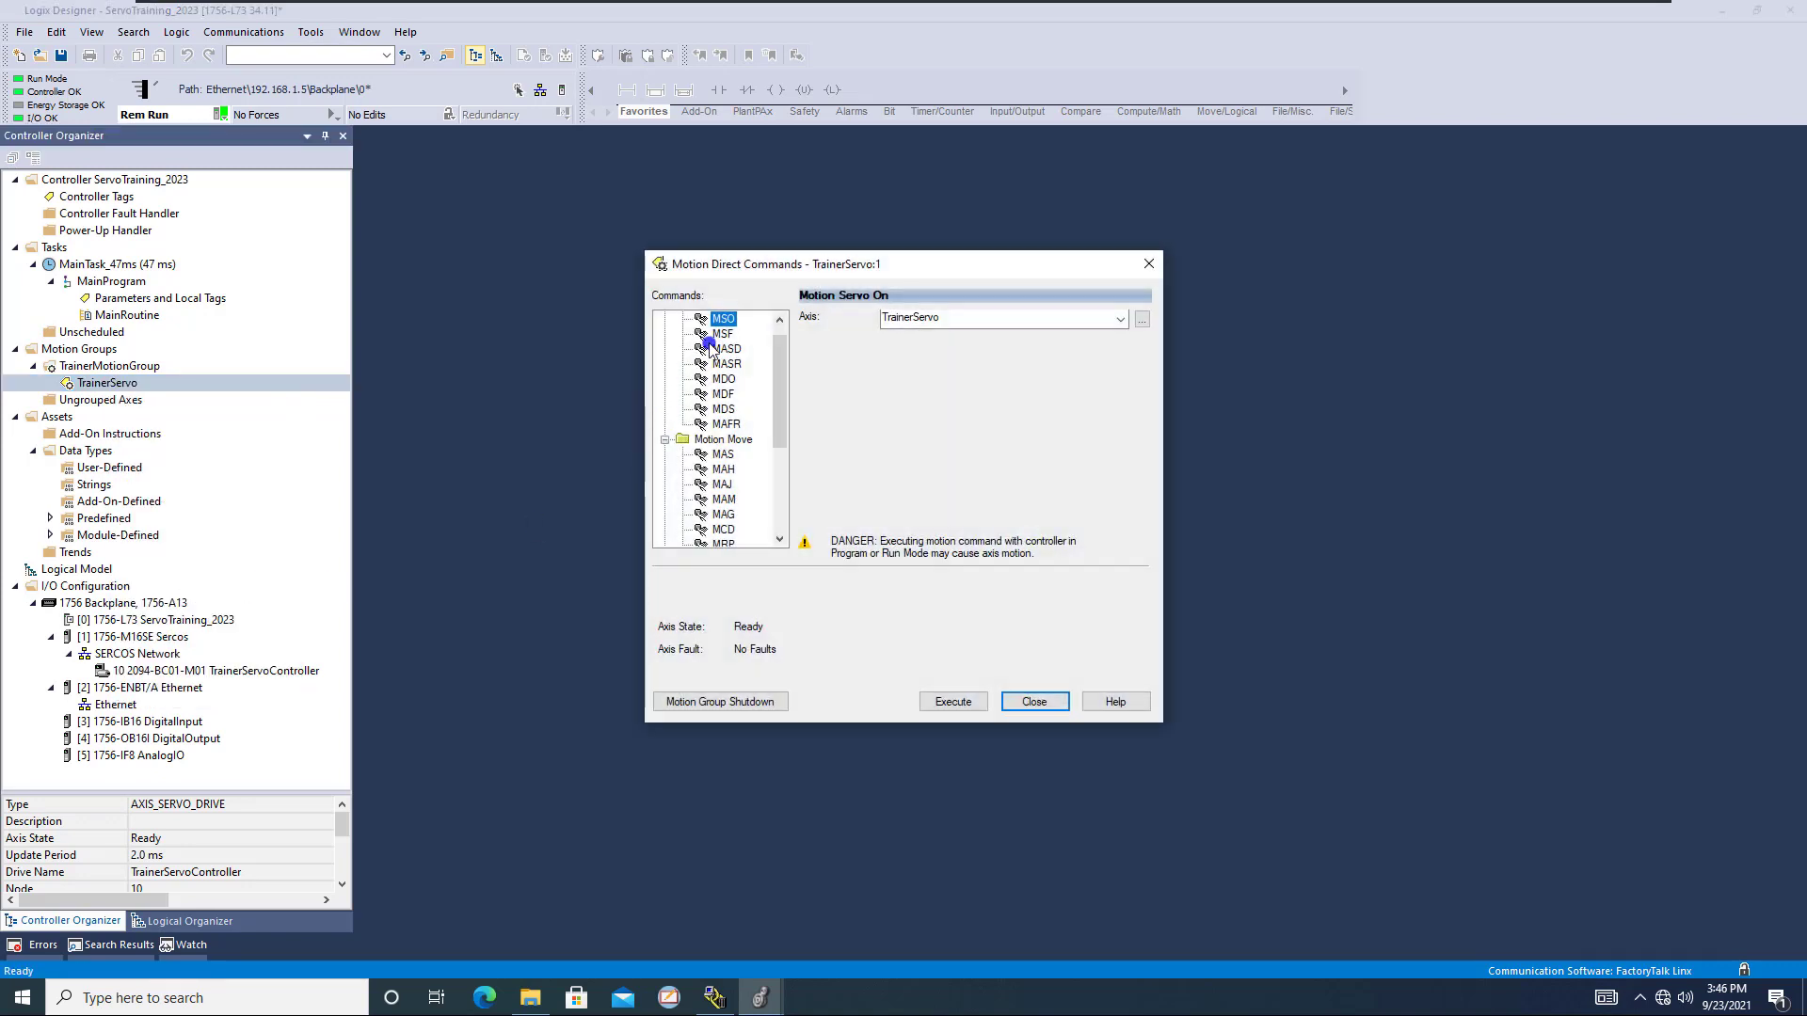
drag(748, 265, 554, 299)
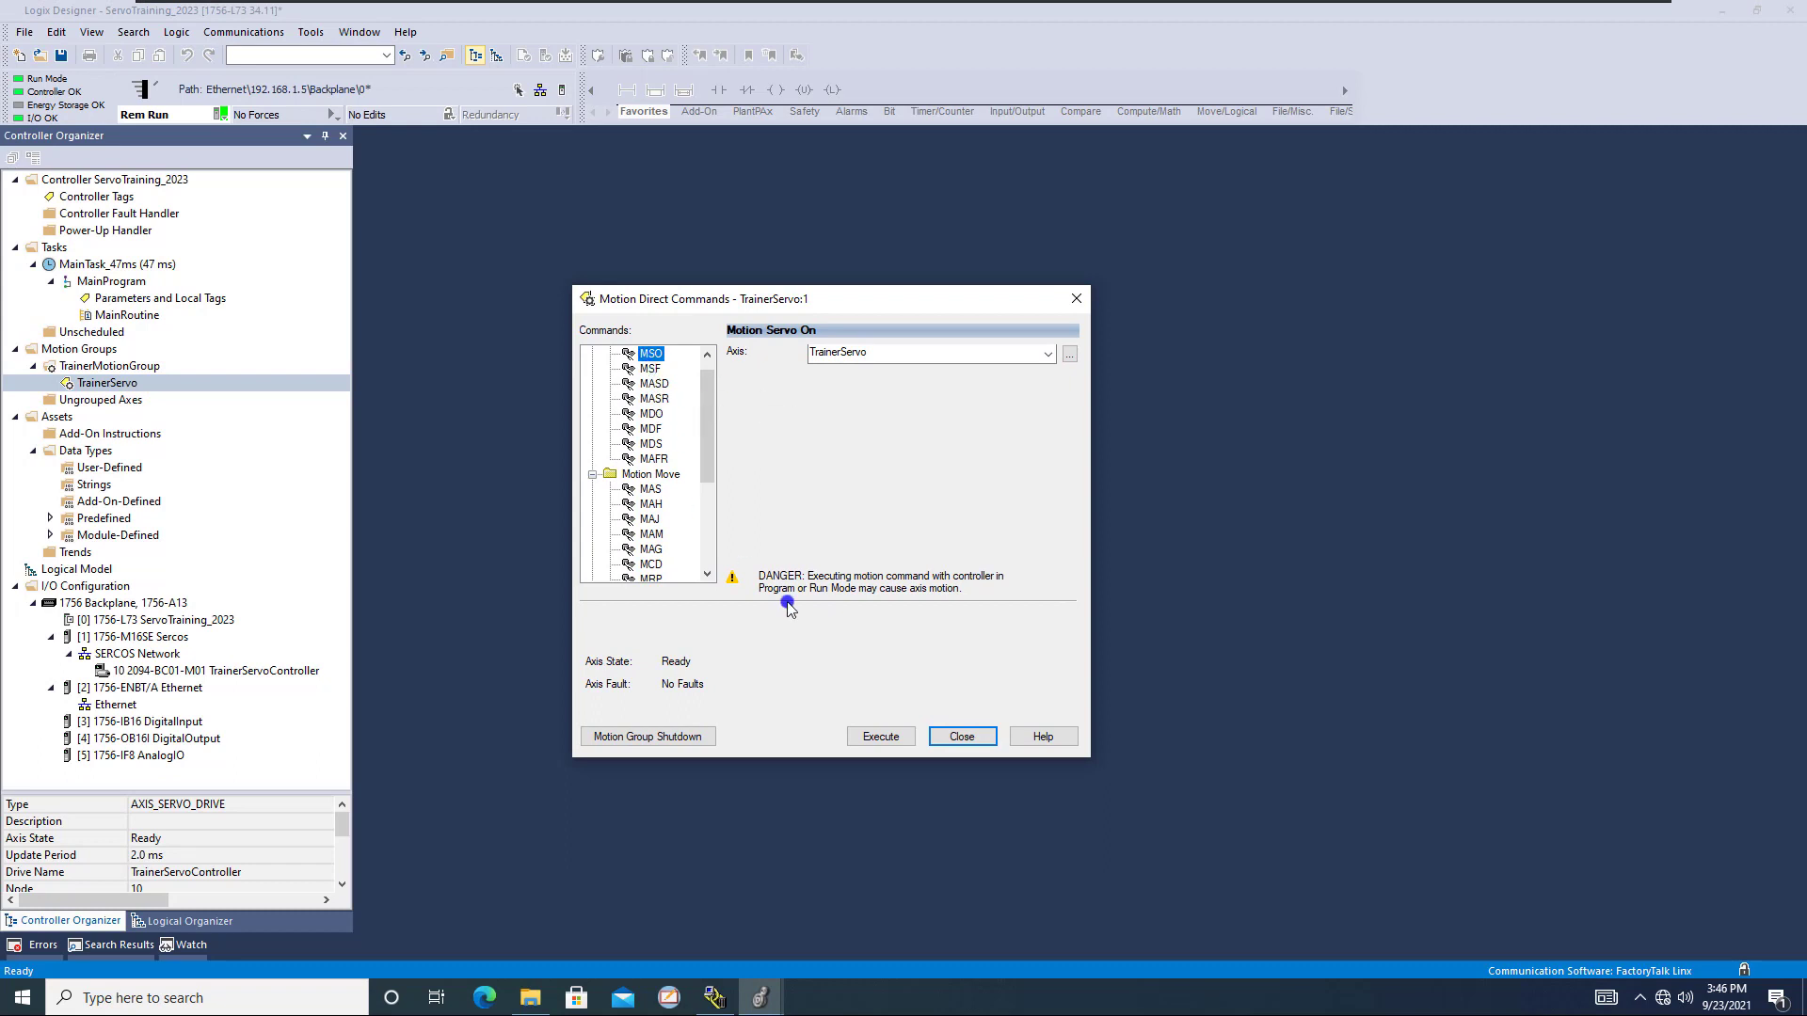
click(884, 736)
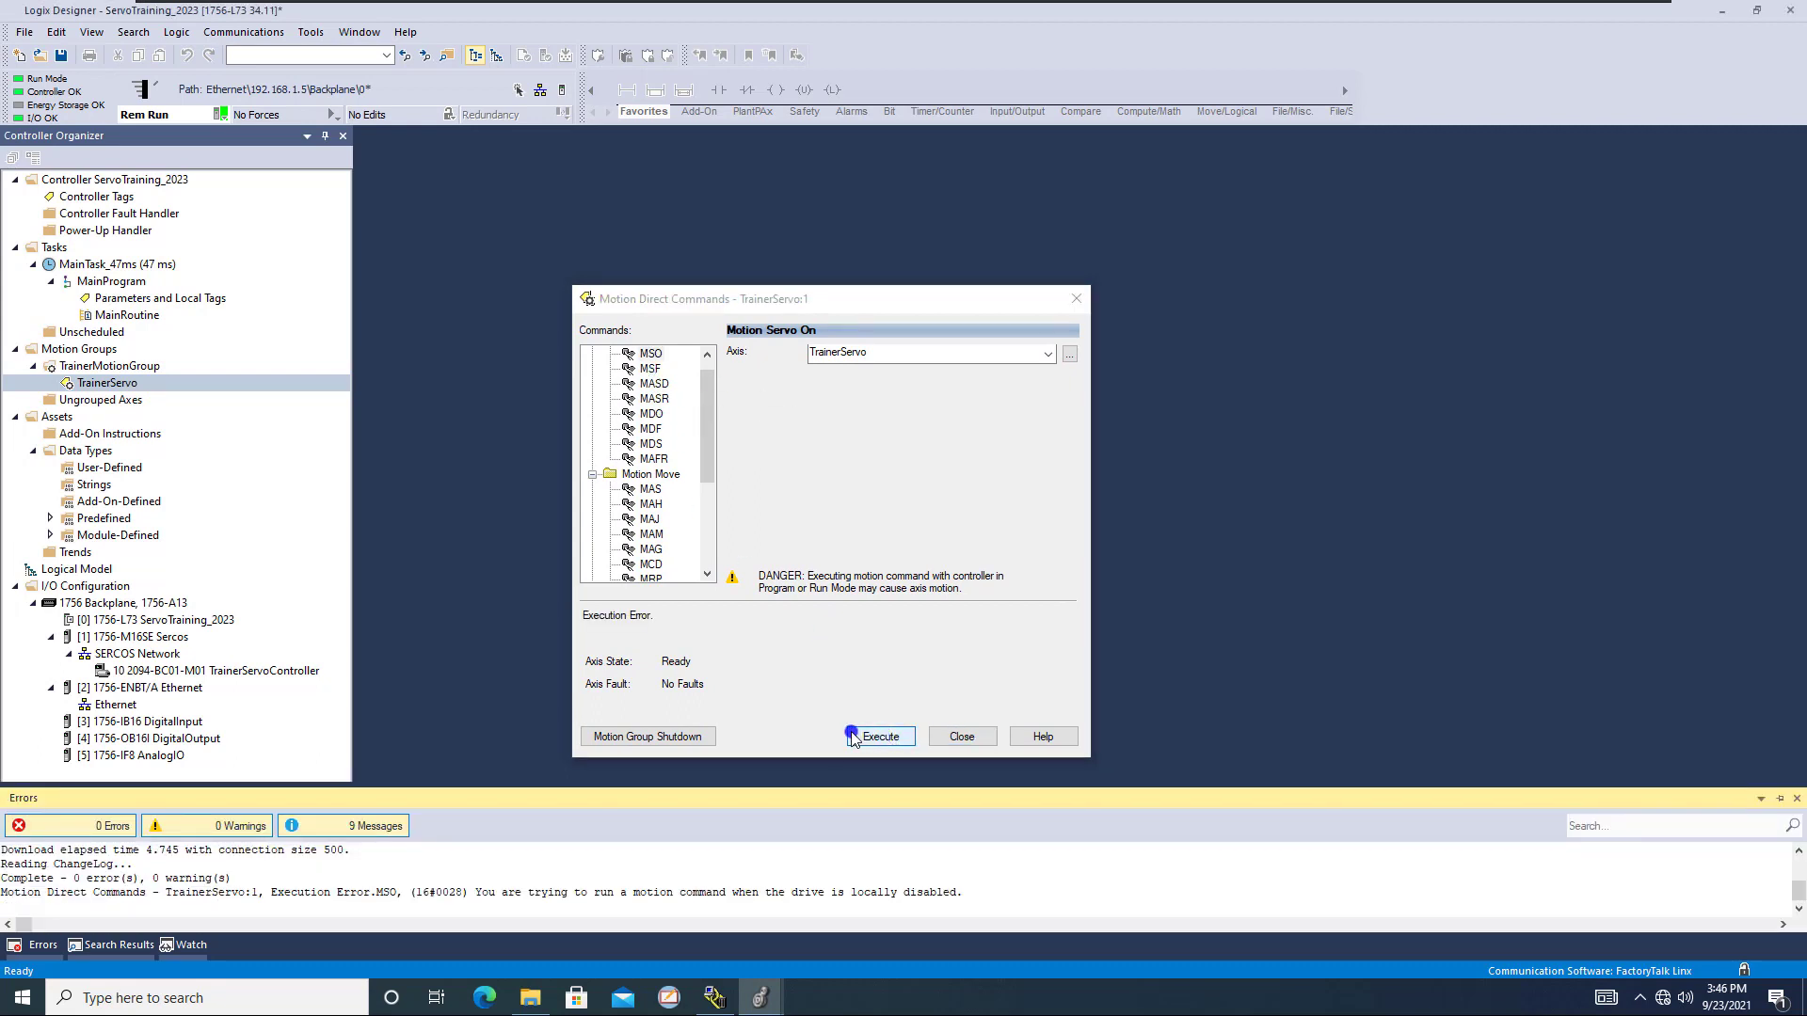
click(941, 741)
Disable Drive Enable Input Checking in the TrainerServo axis's Drive/Motor properties and accept the change
click(285, 384)
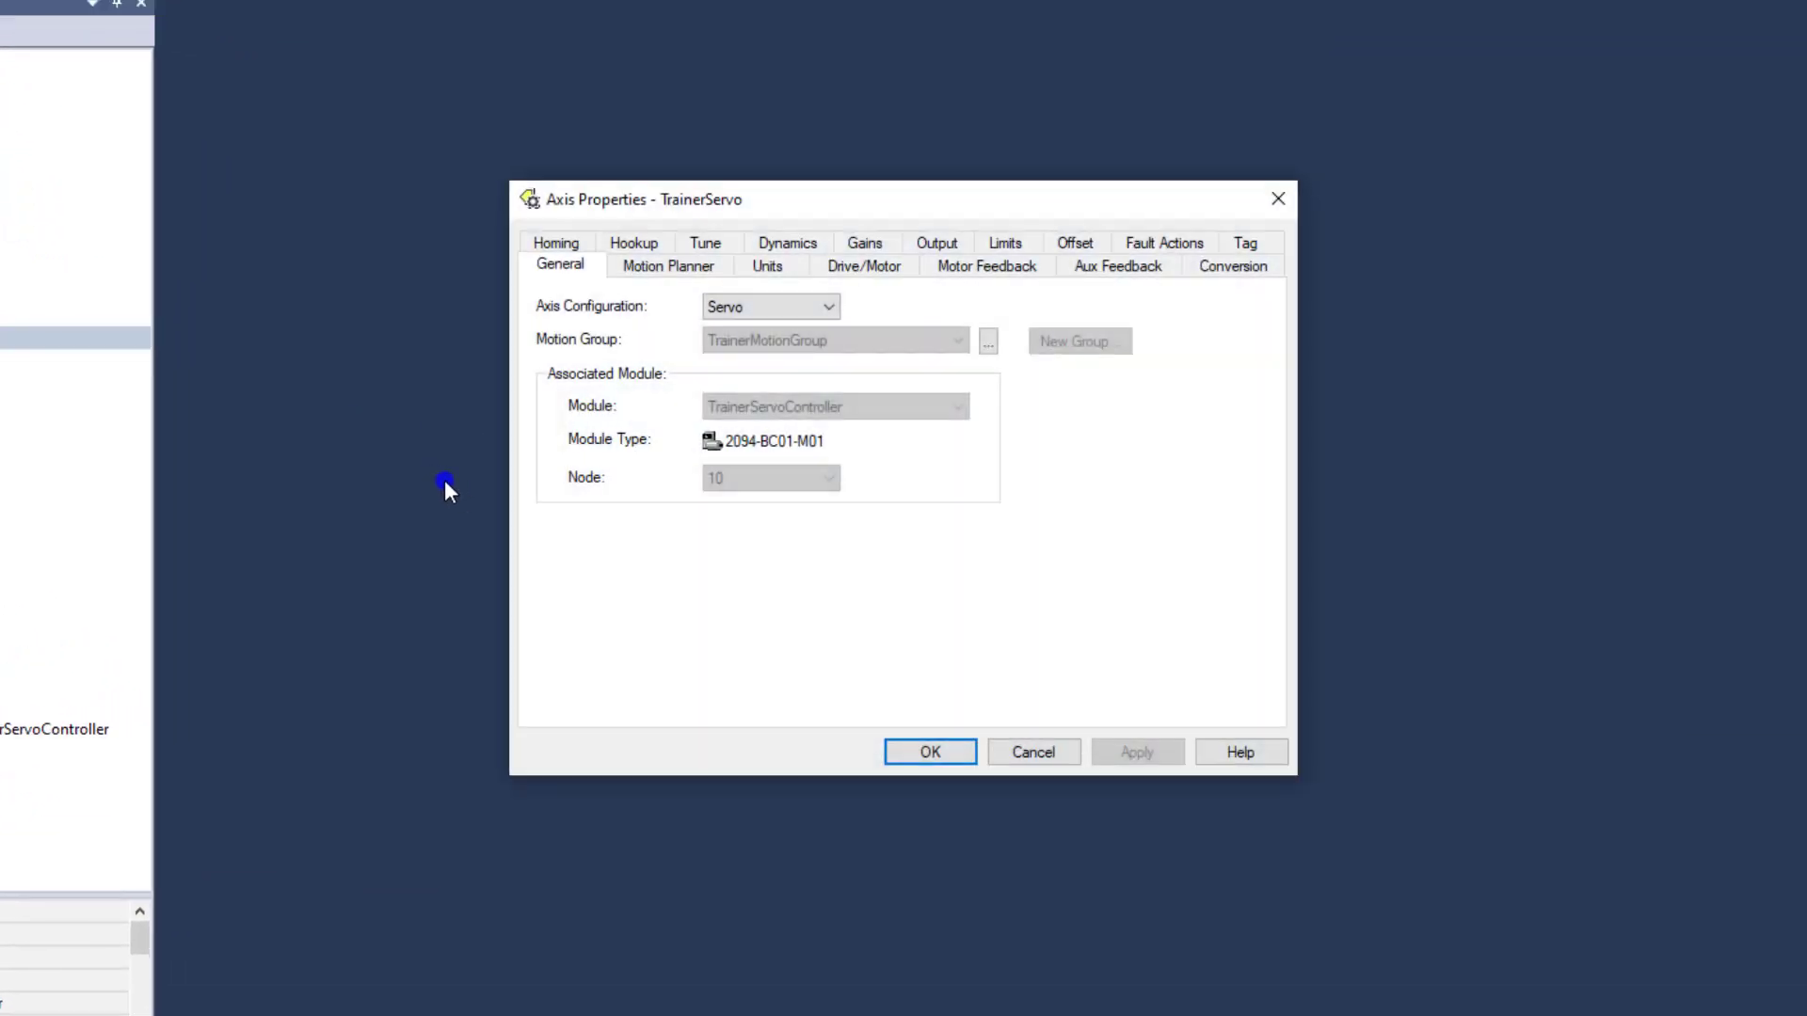
click(864, 273)
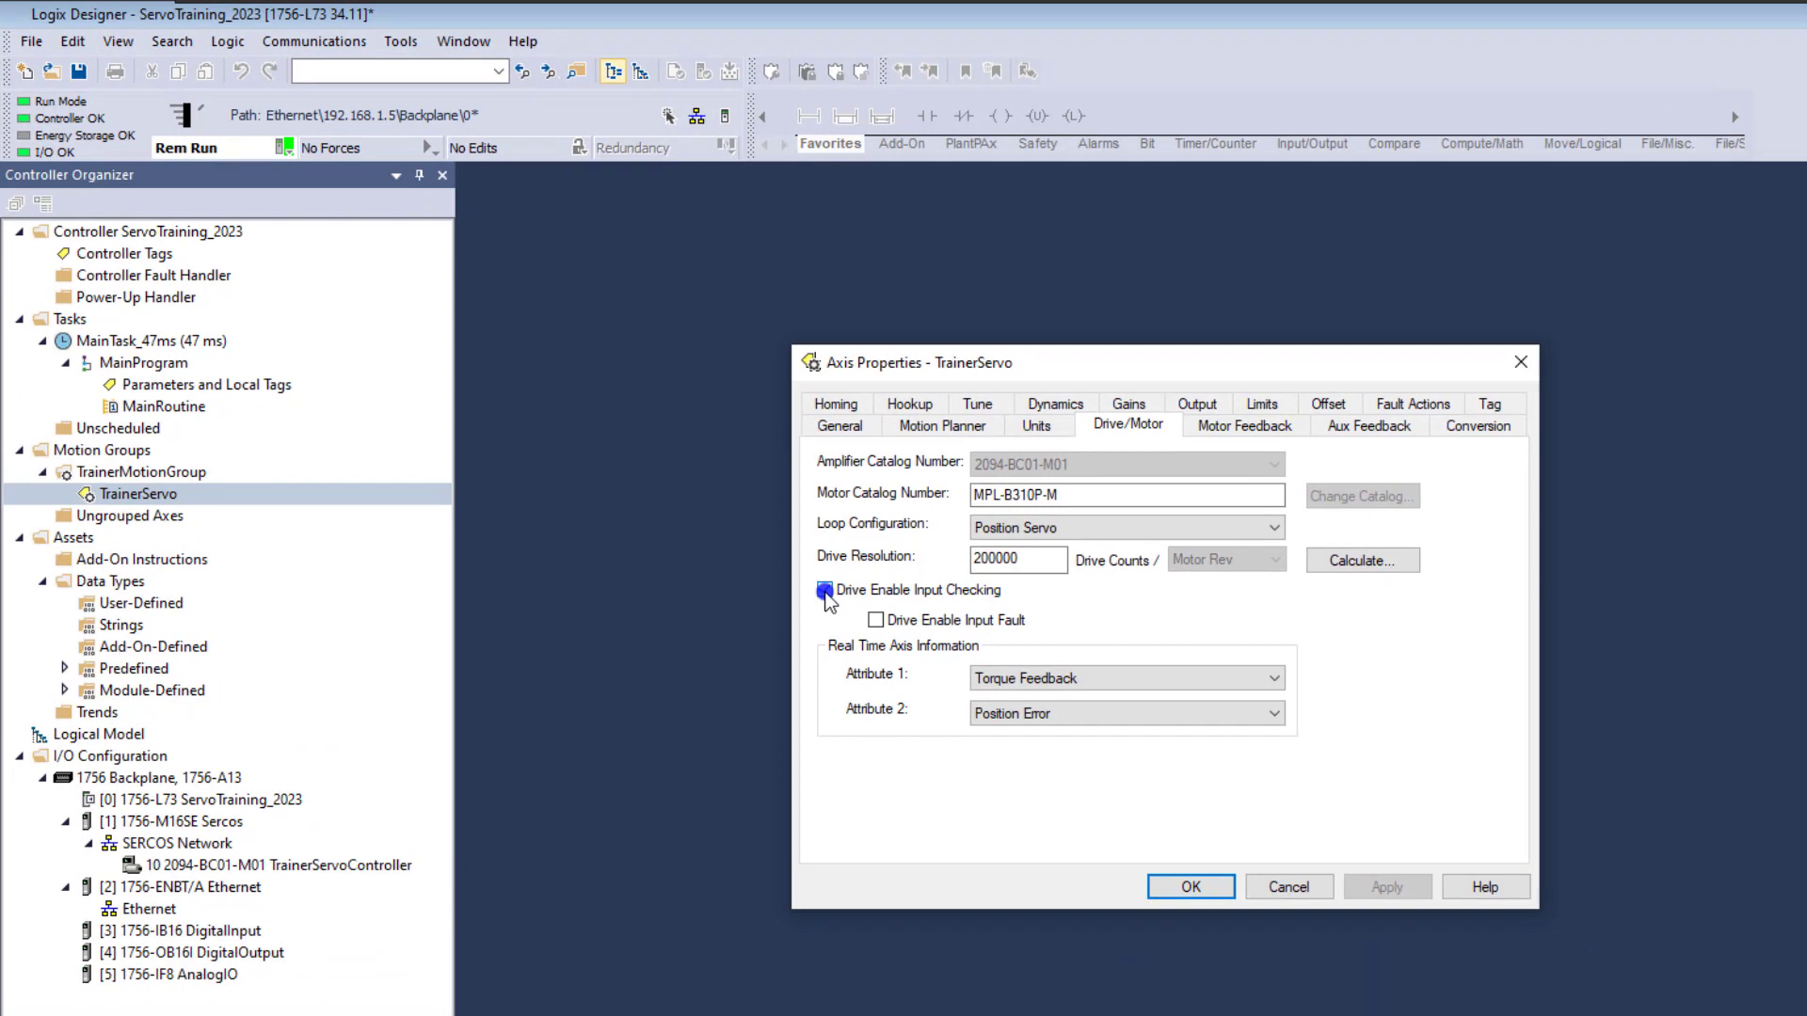
click(824, 591)
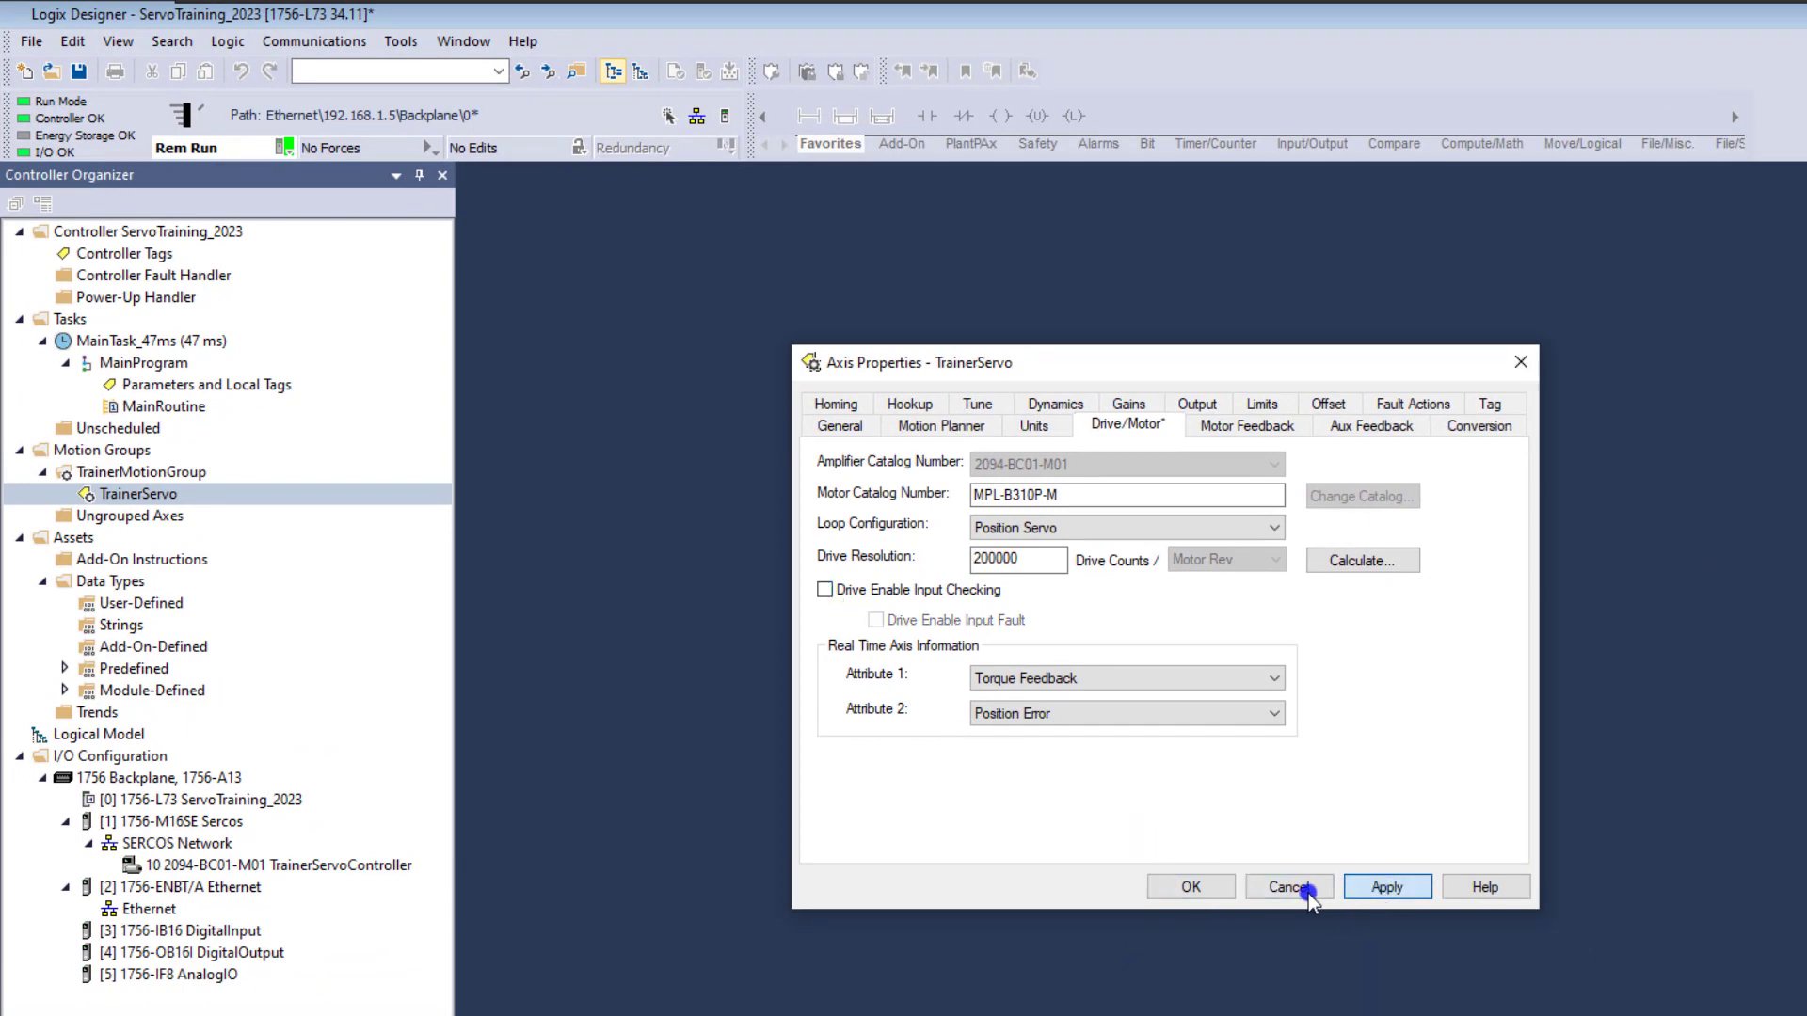
click(1192, 888)
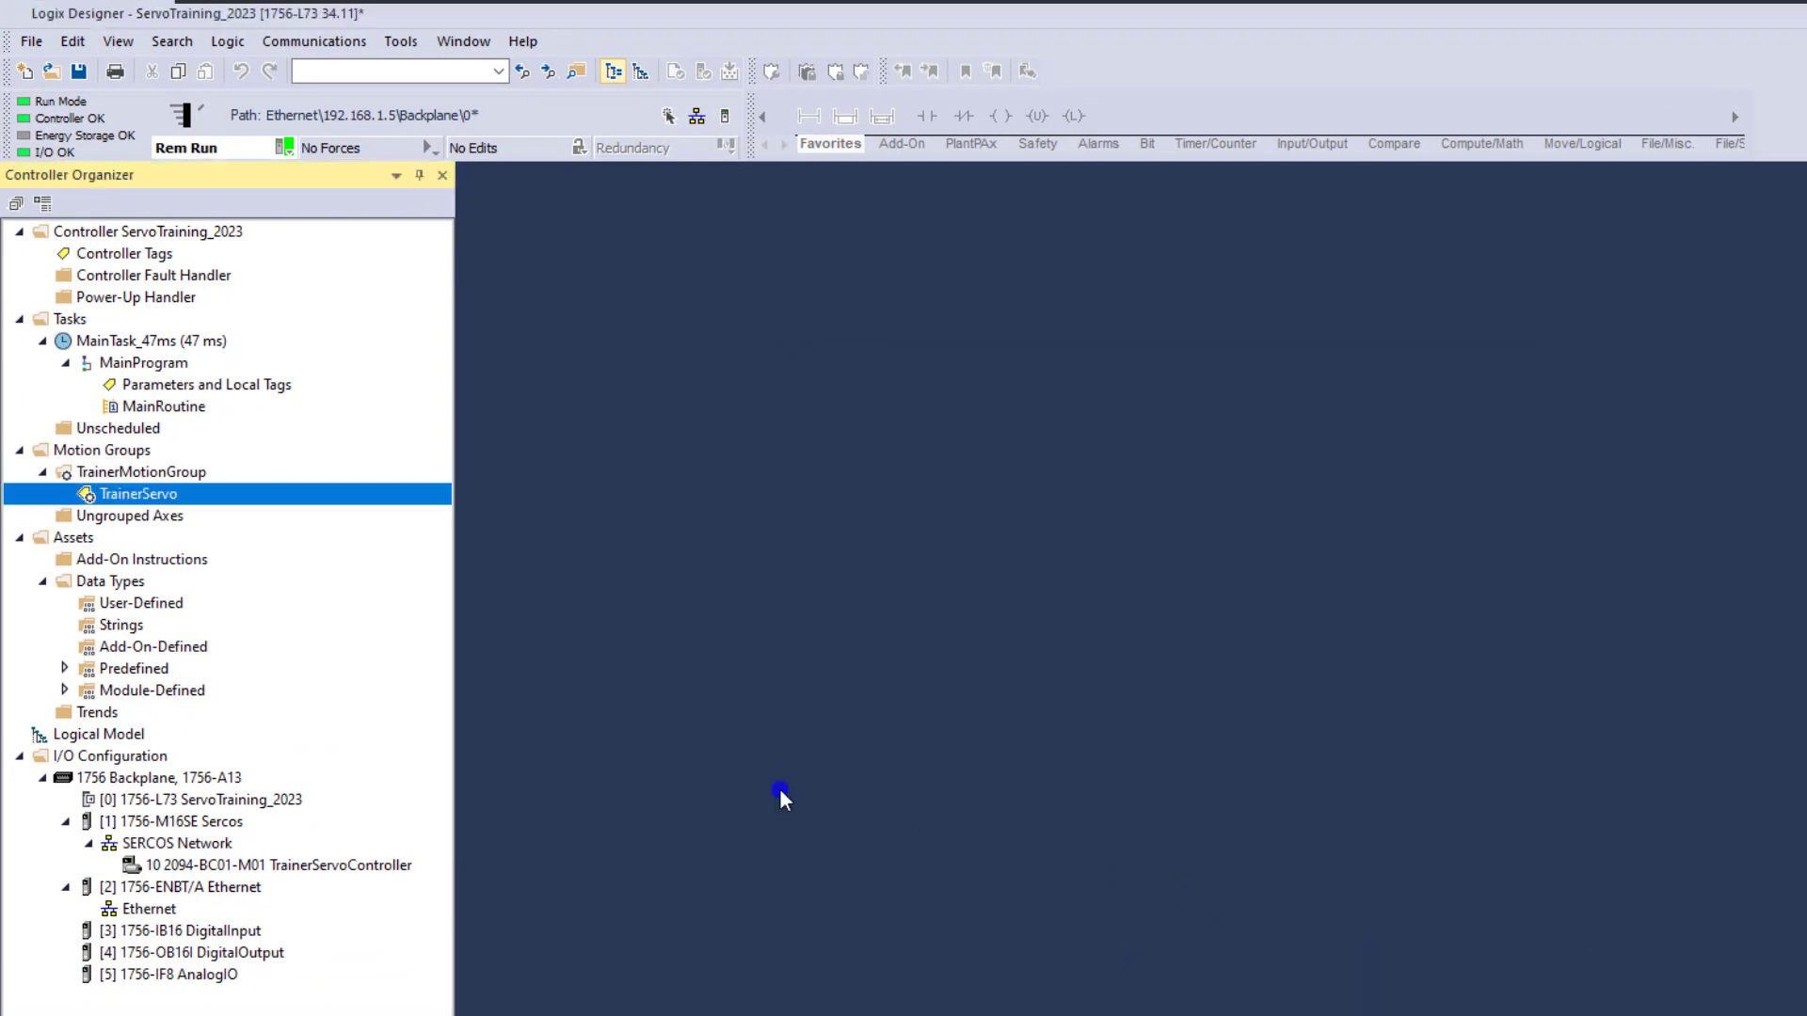
Open the motion direct commands for TrainerServo and execute Motion Servo On (MSO)
right_click(168, 495)
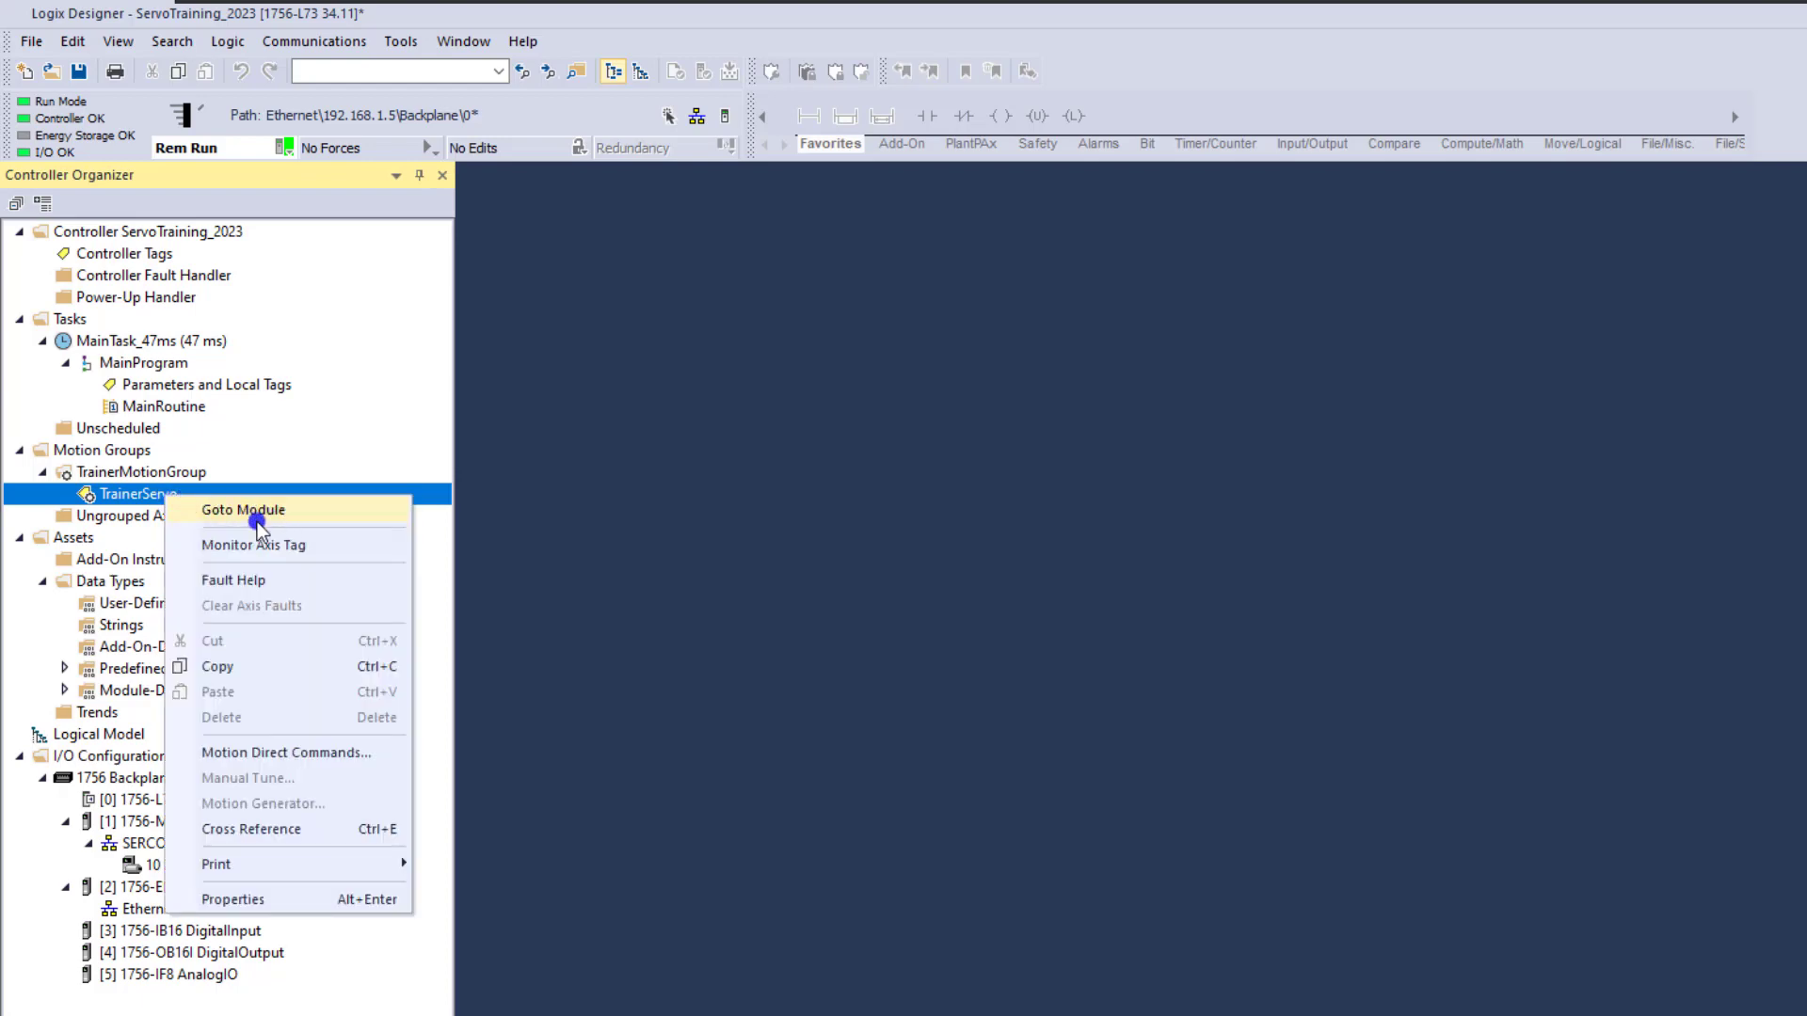
click(269, 752)
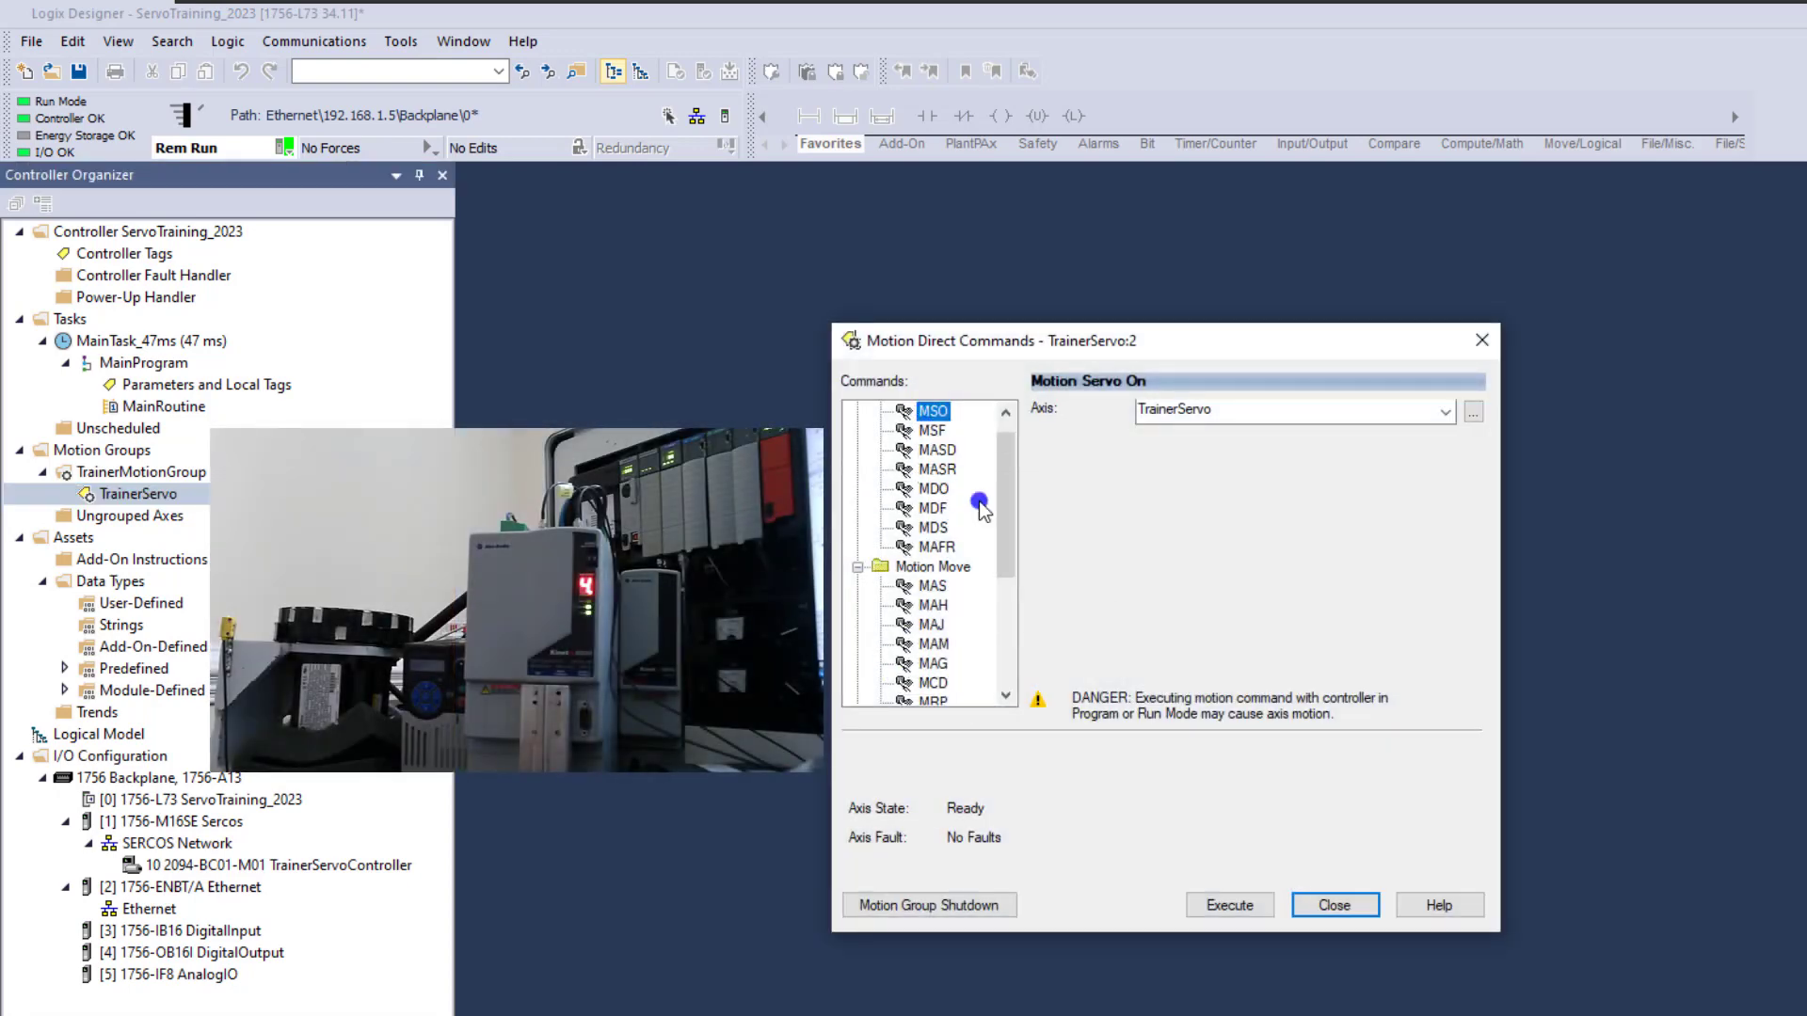
click(1207, 909)
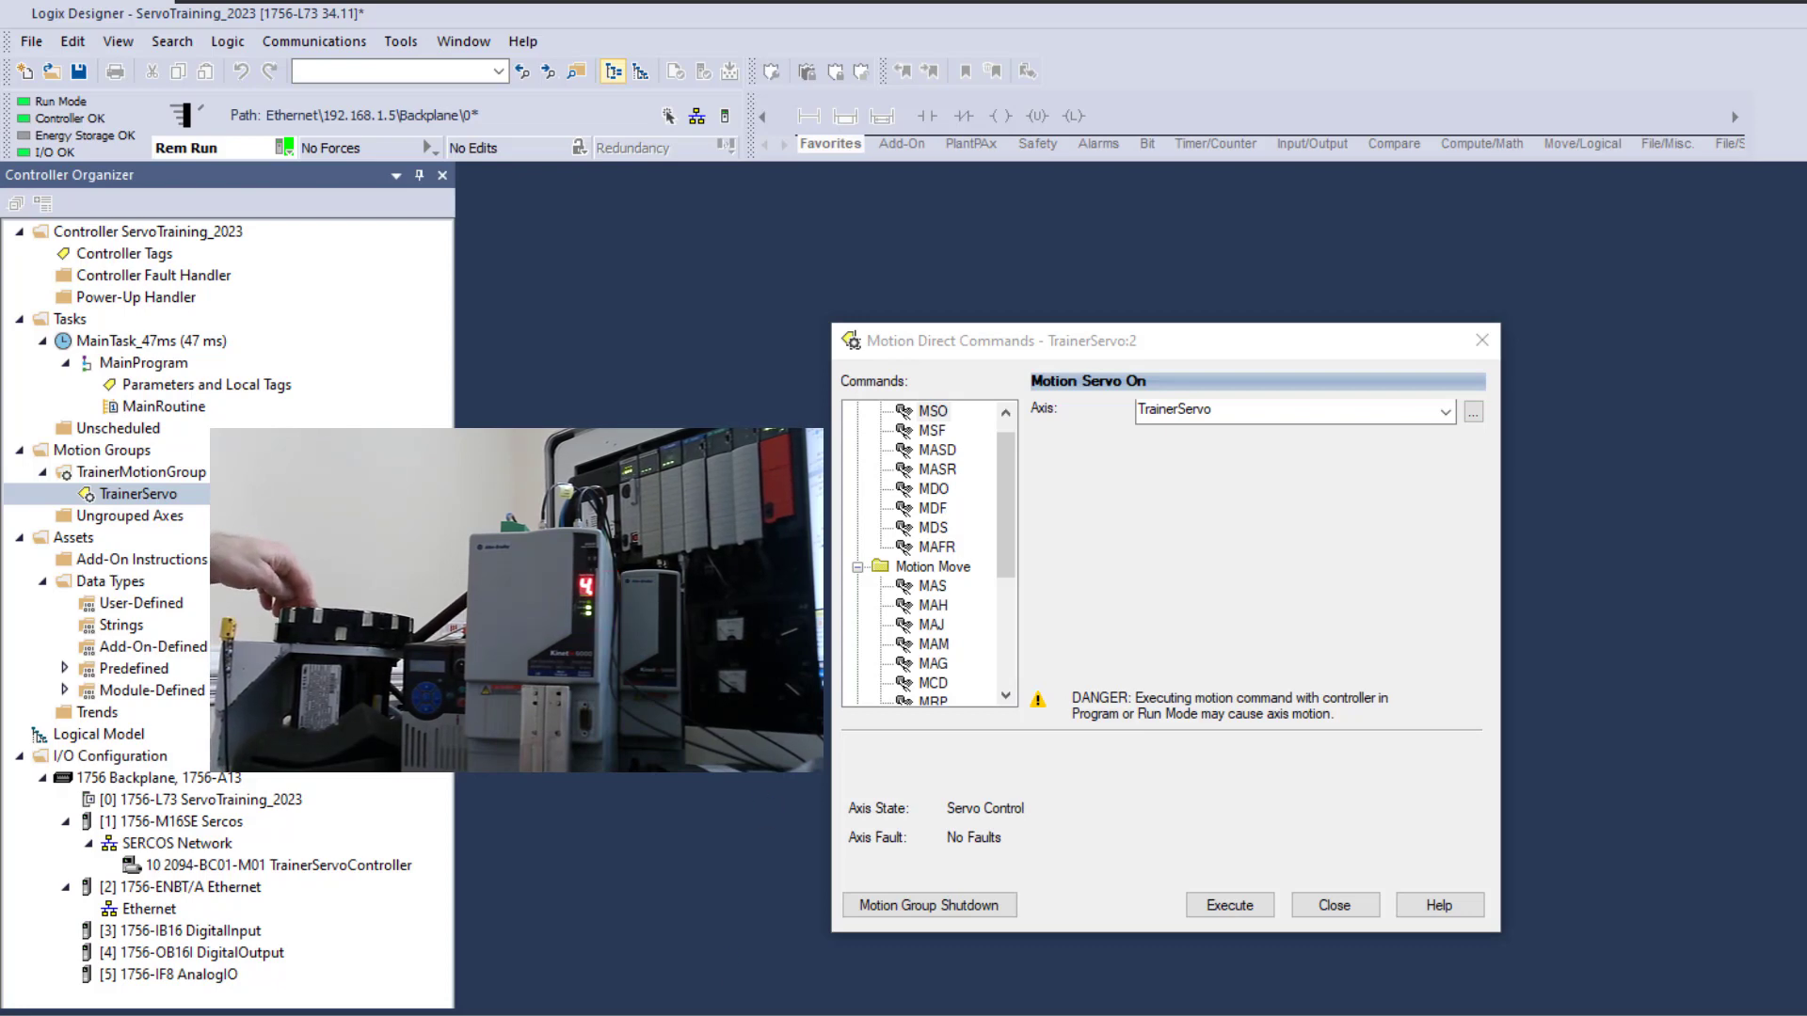
Switch TrainerServo off with the MSF command and re-enable it with MSO
click(932, 430)
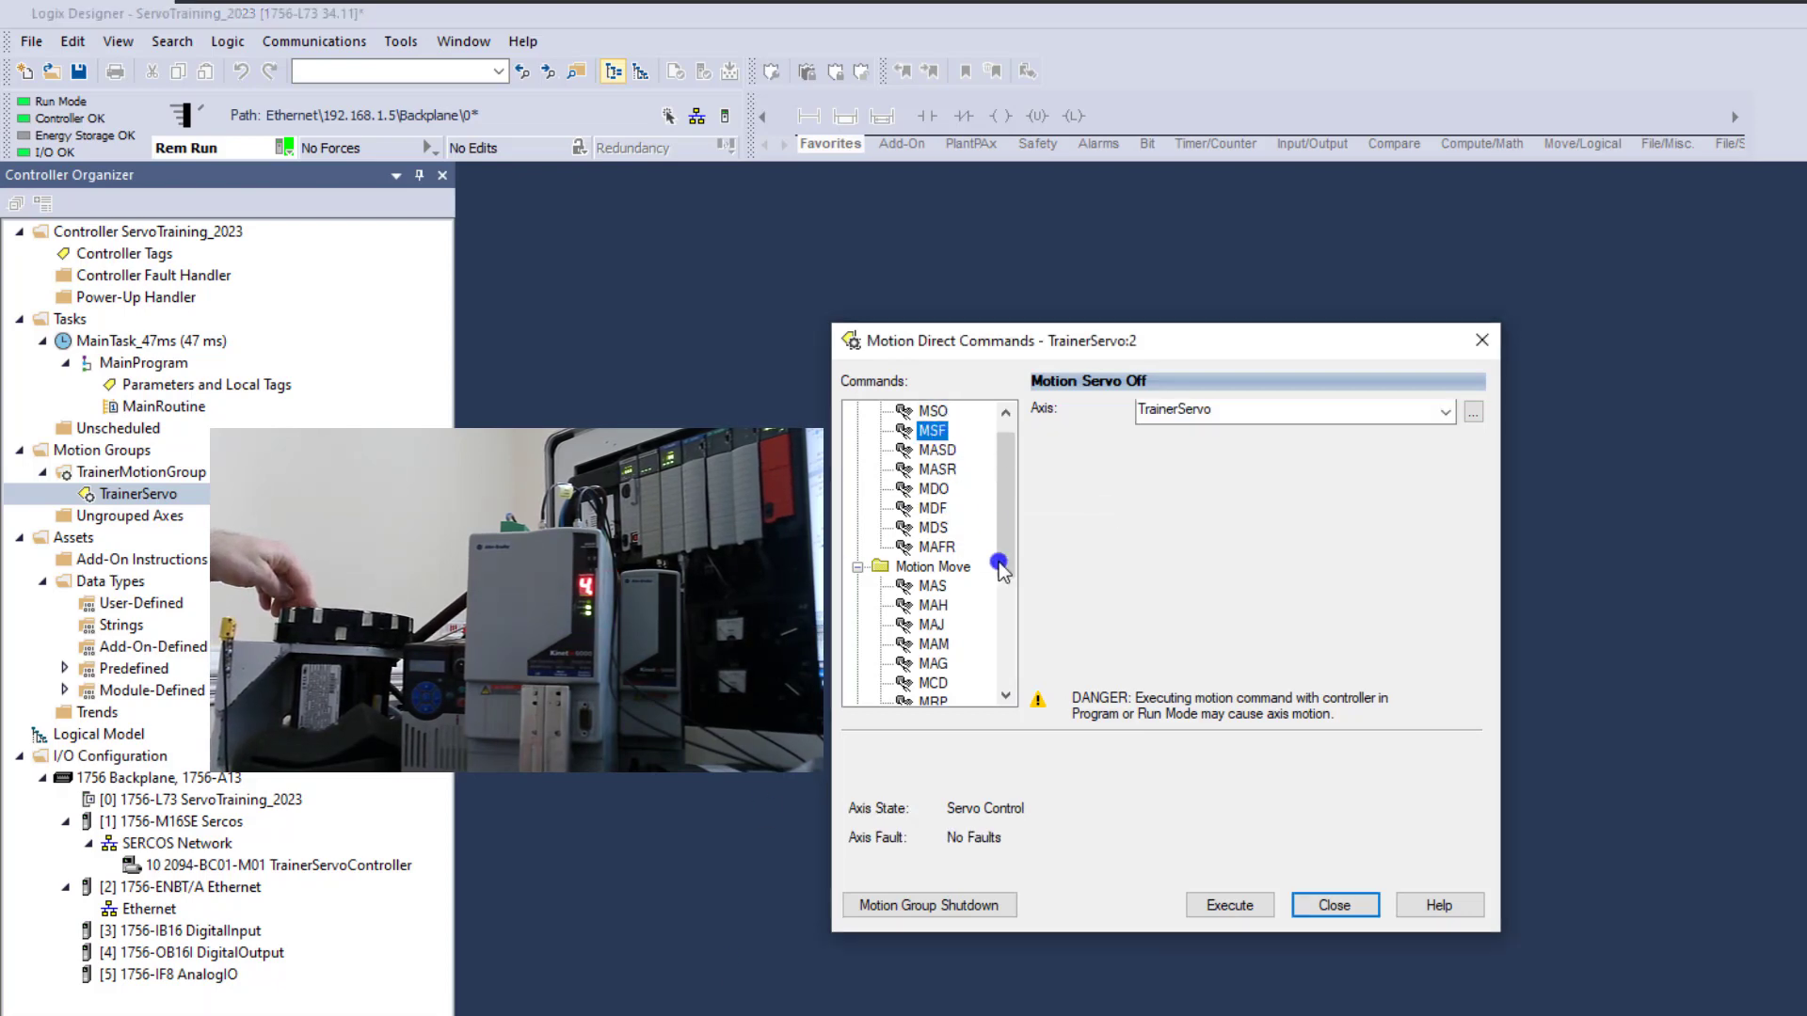
click(1224, 905)
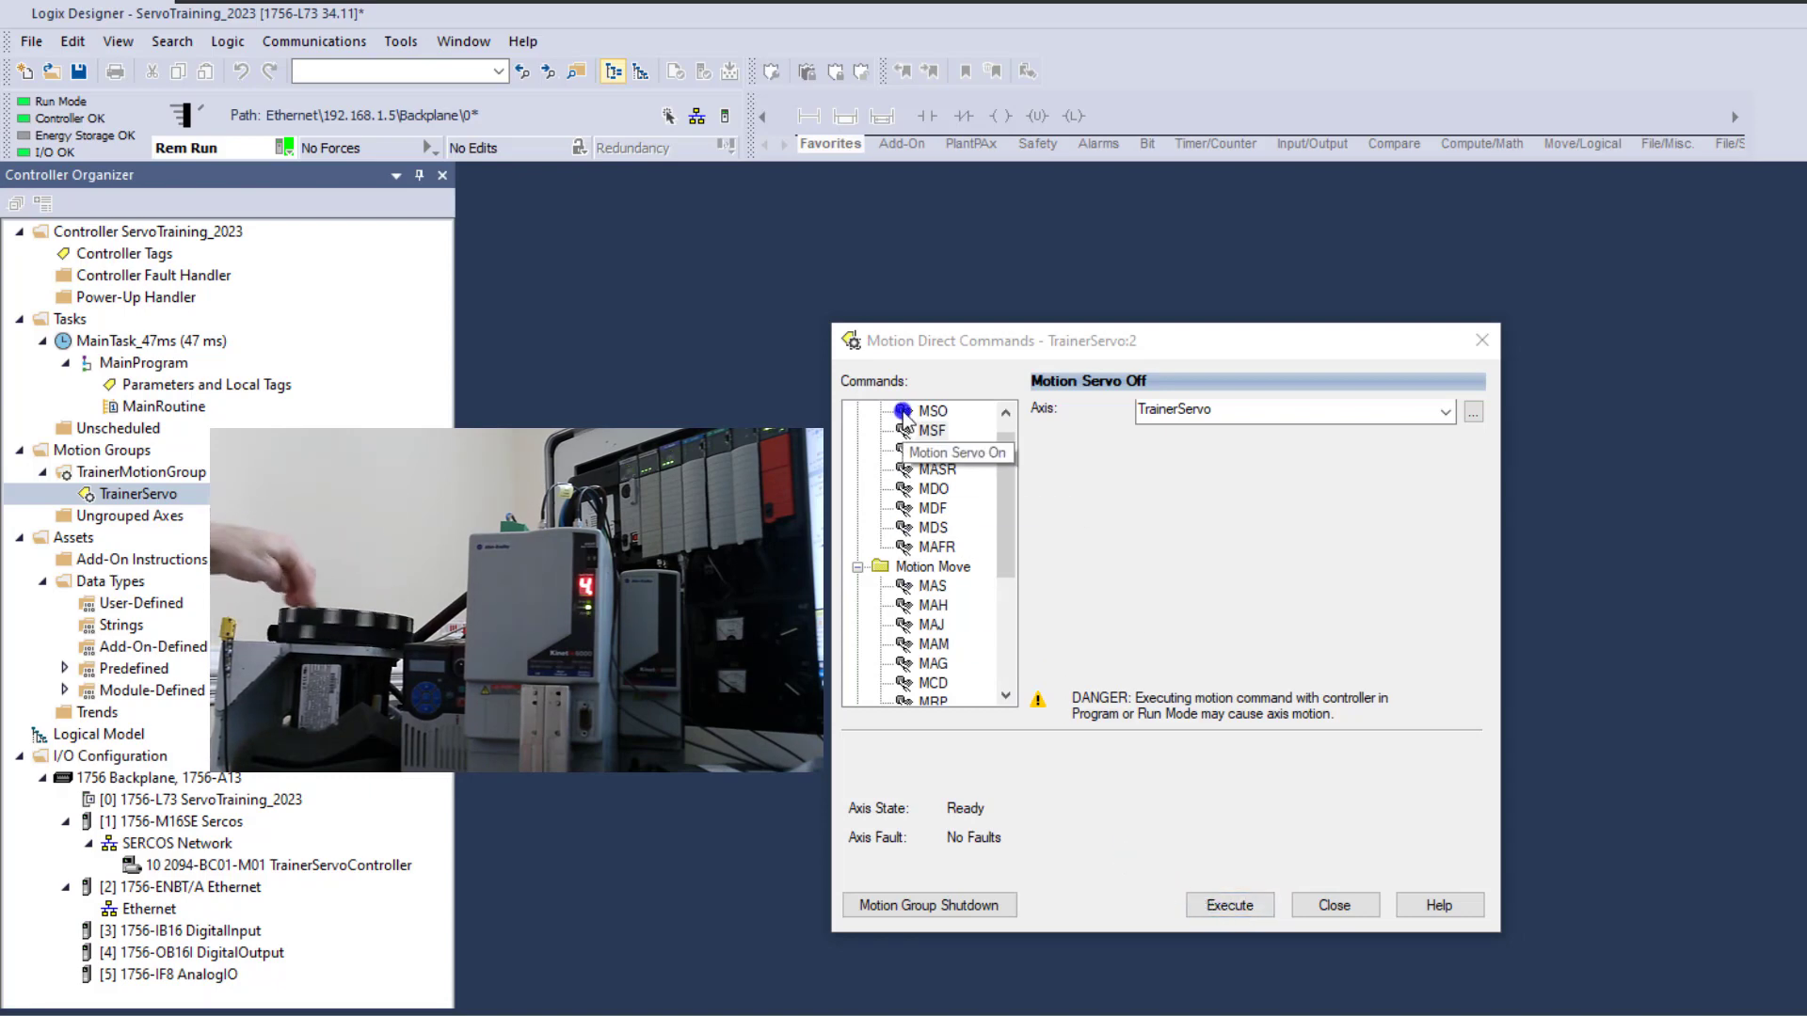
click(932, 411)
click(1223, 908)
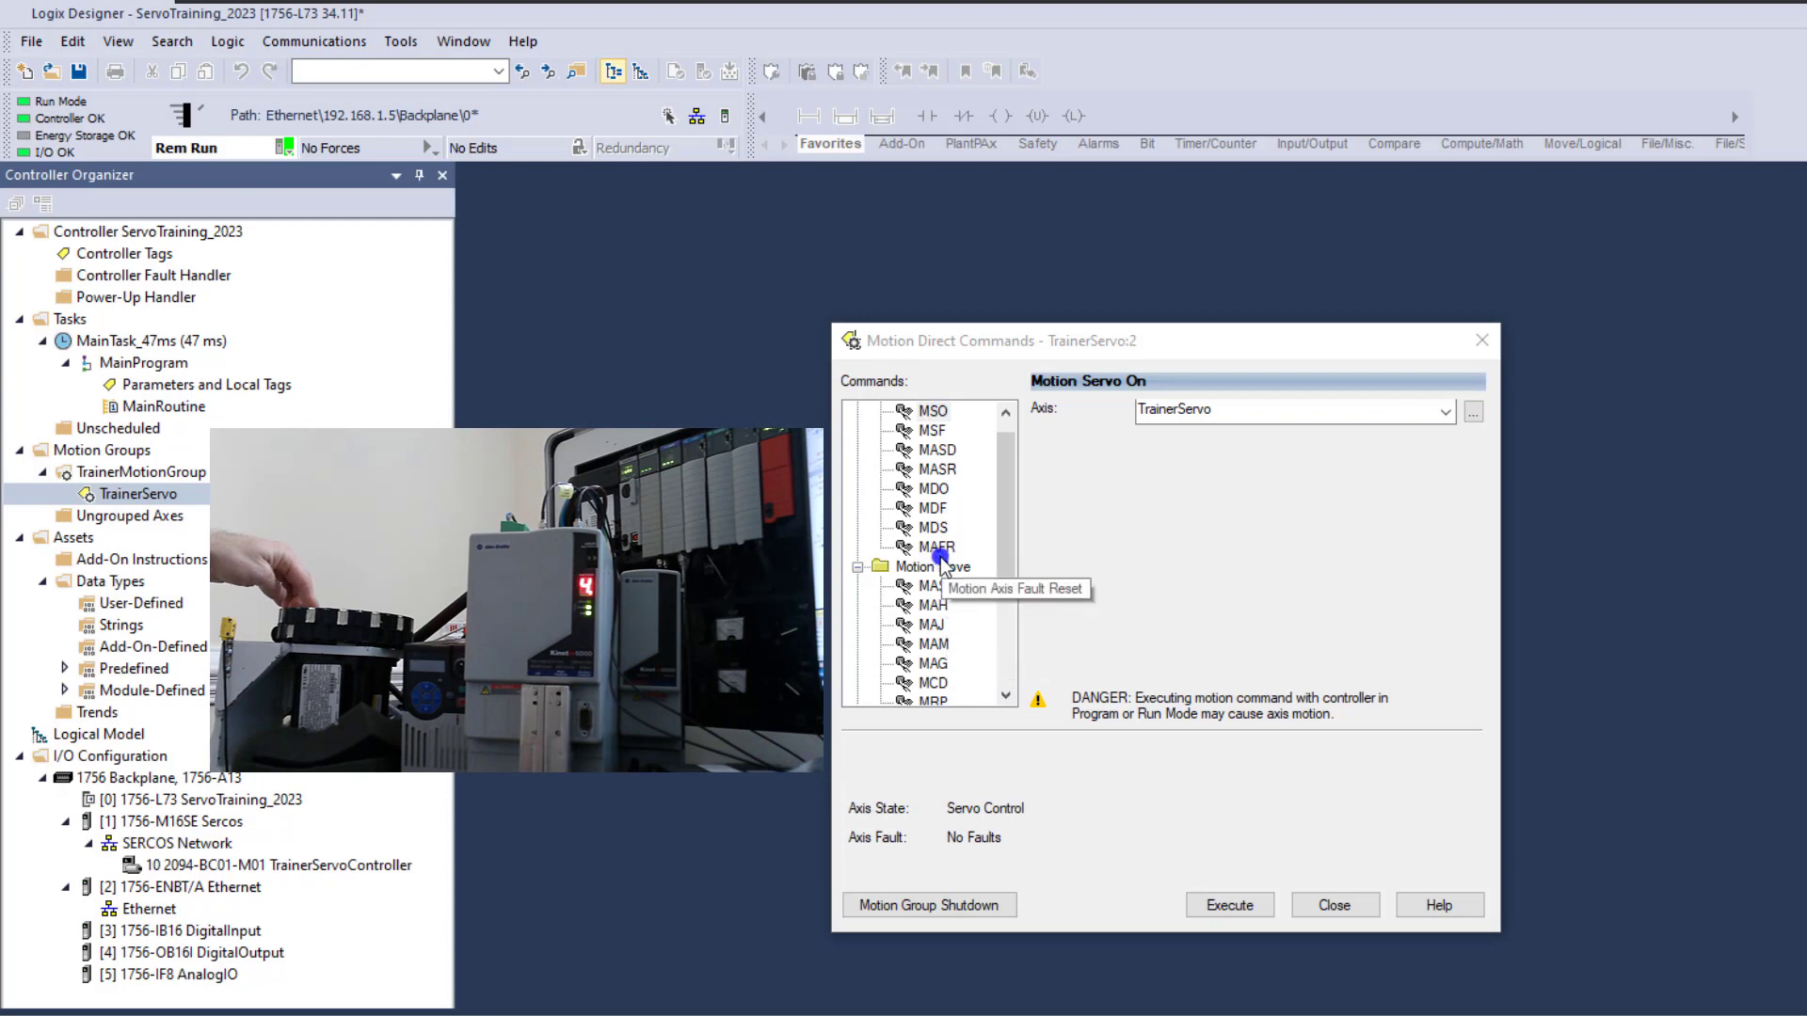
Jog TrainerServo forward with the MAJ command at a speed of 1 unit per second
click(933, 625)
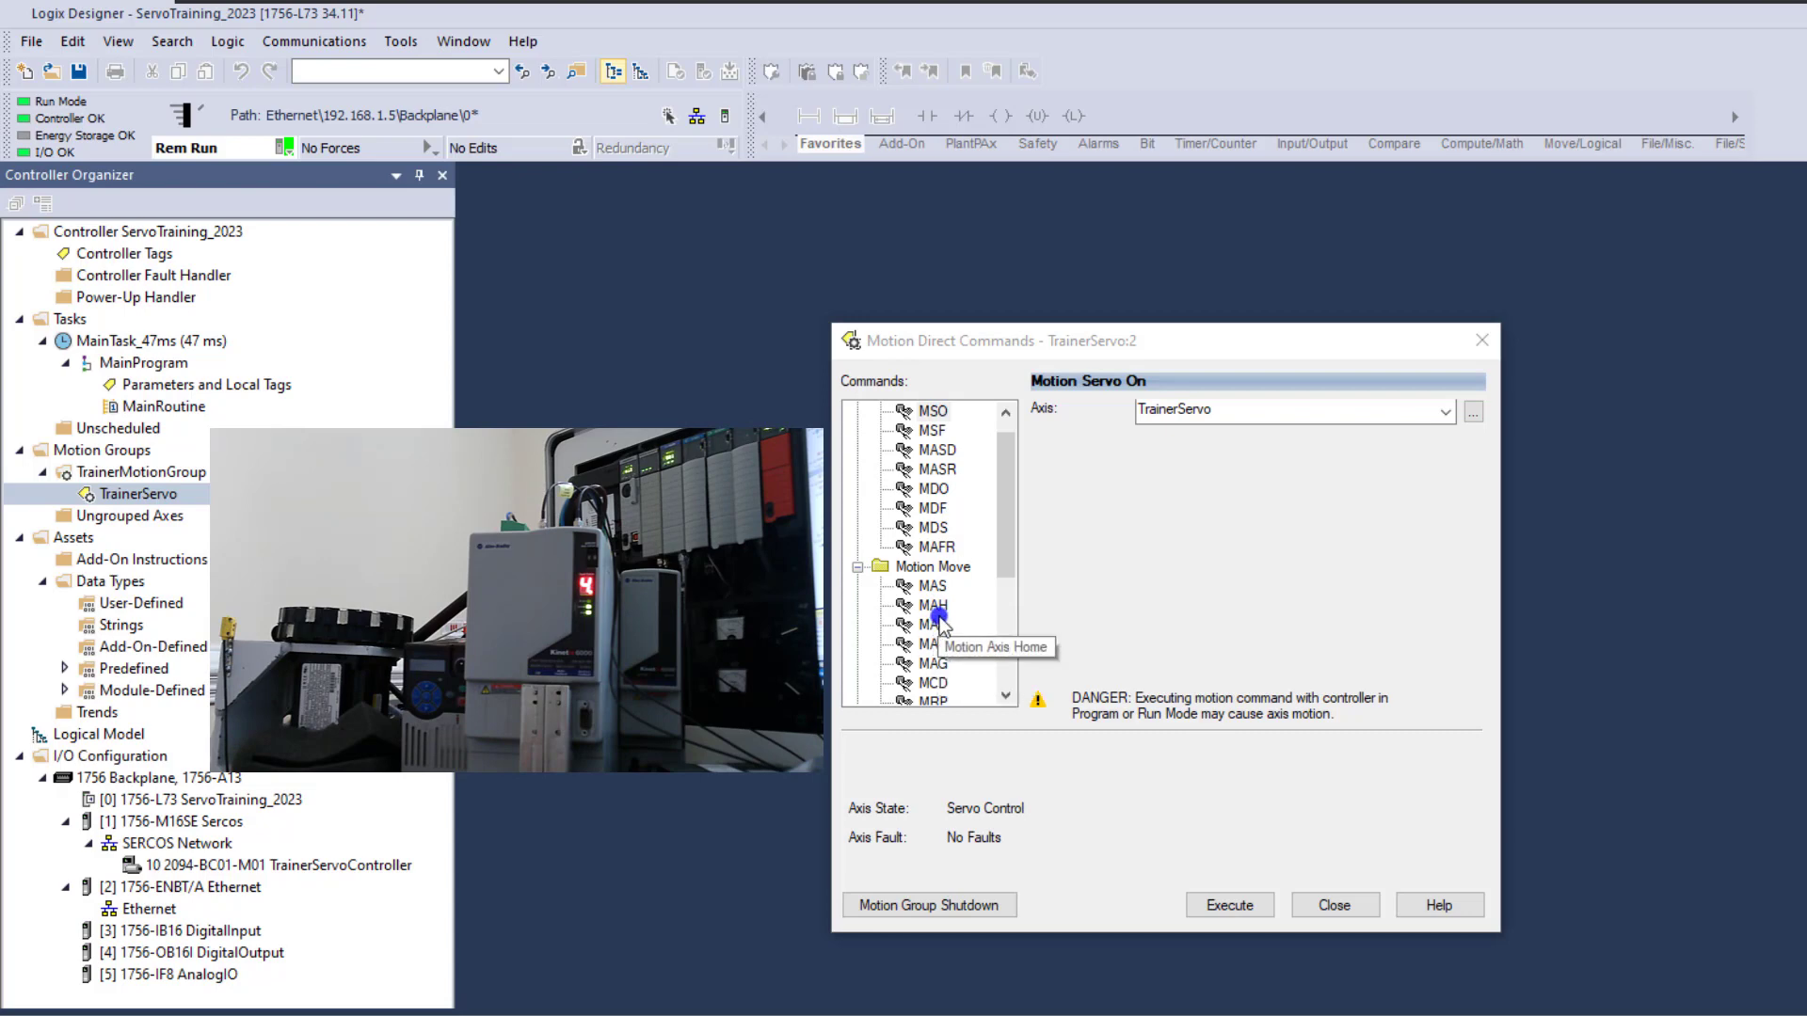
click(1256, 482)
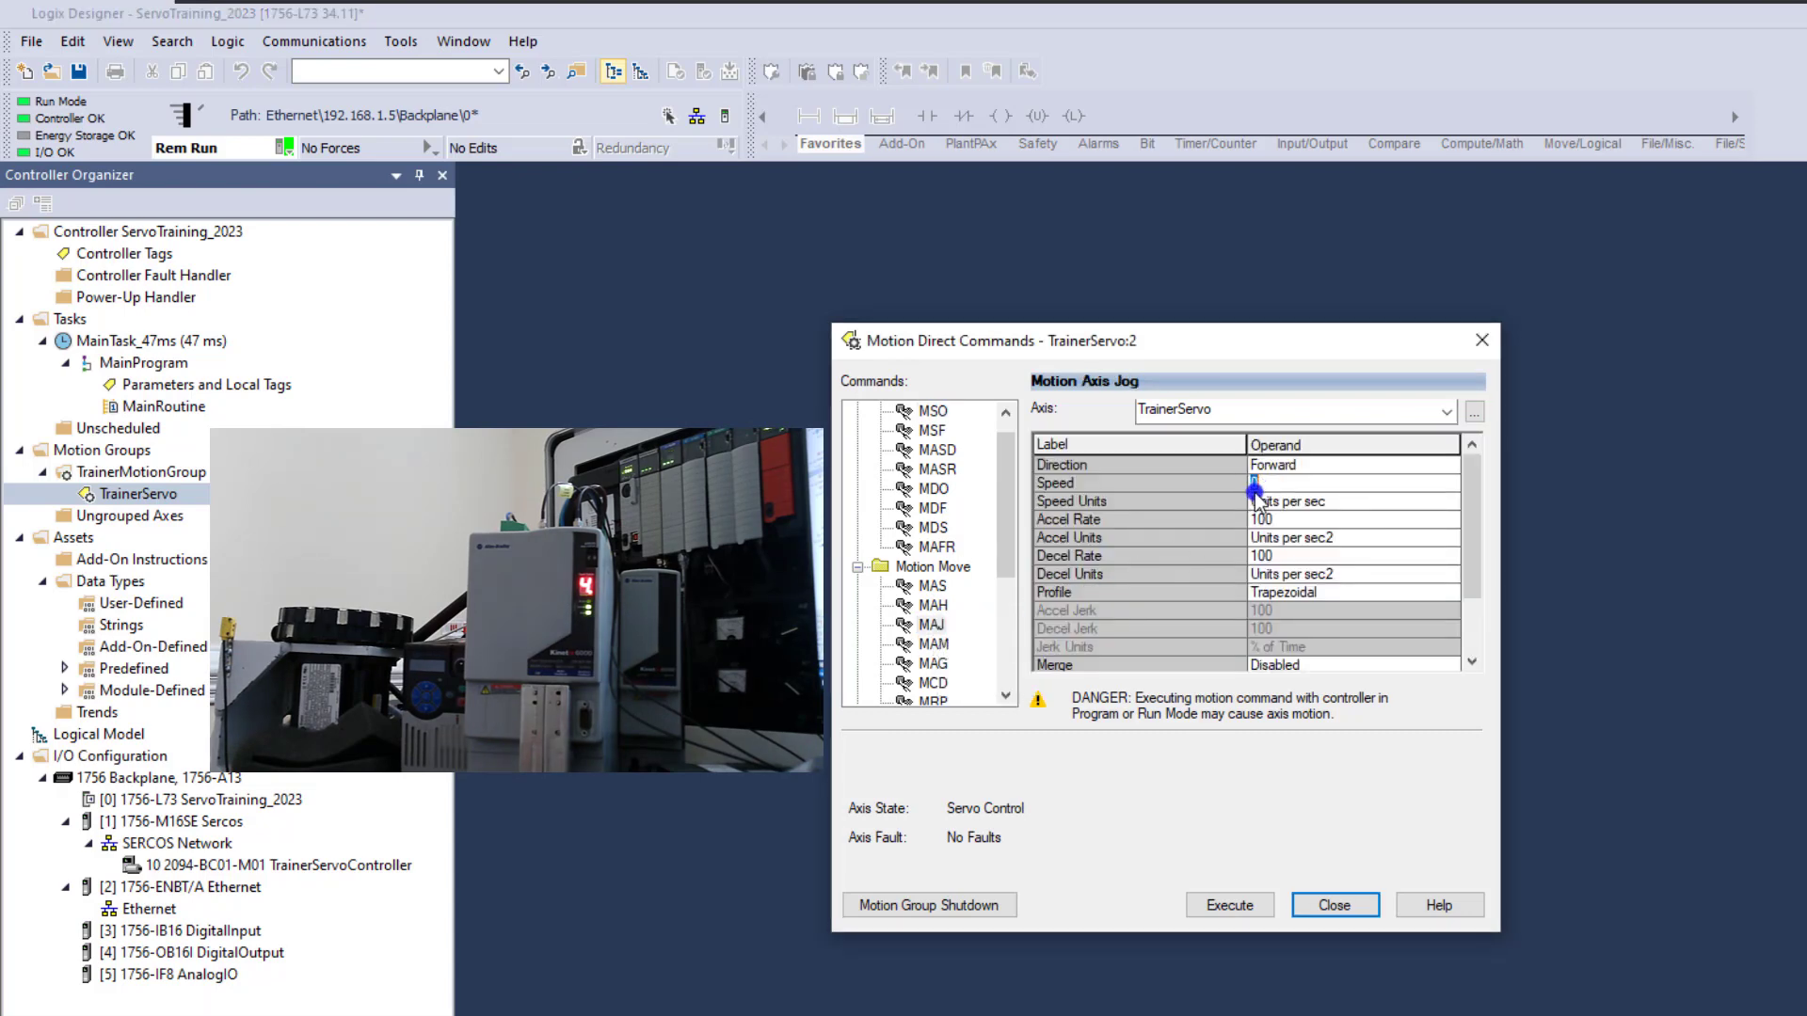
text(1)
click(1200, 905)
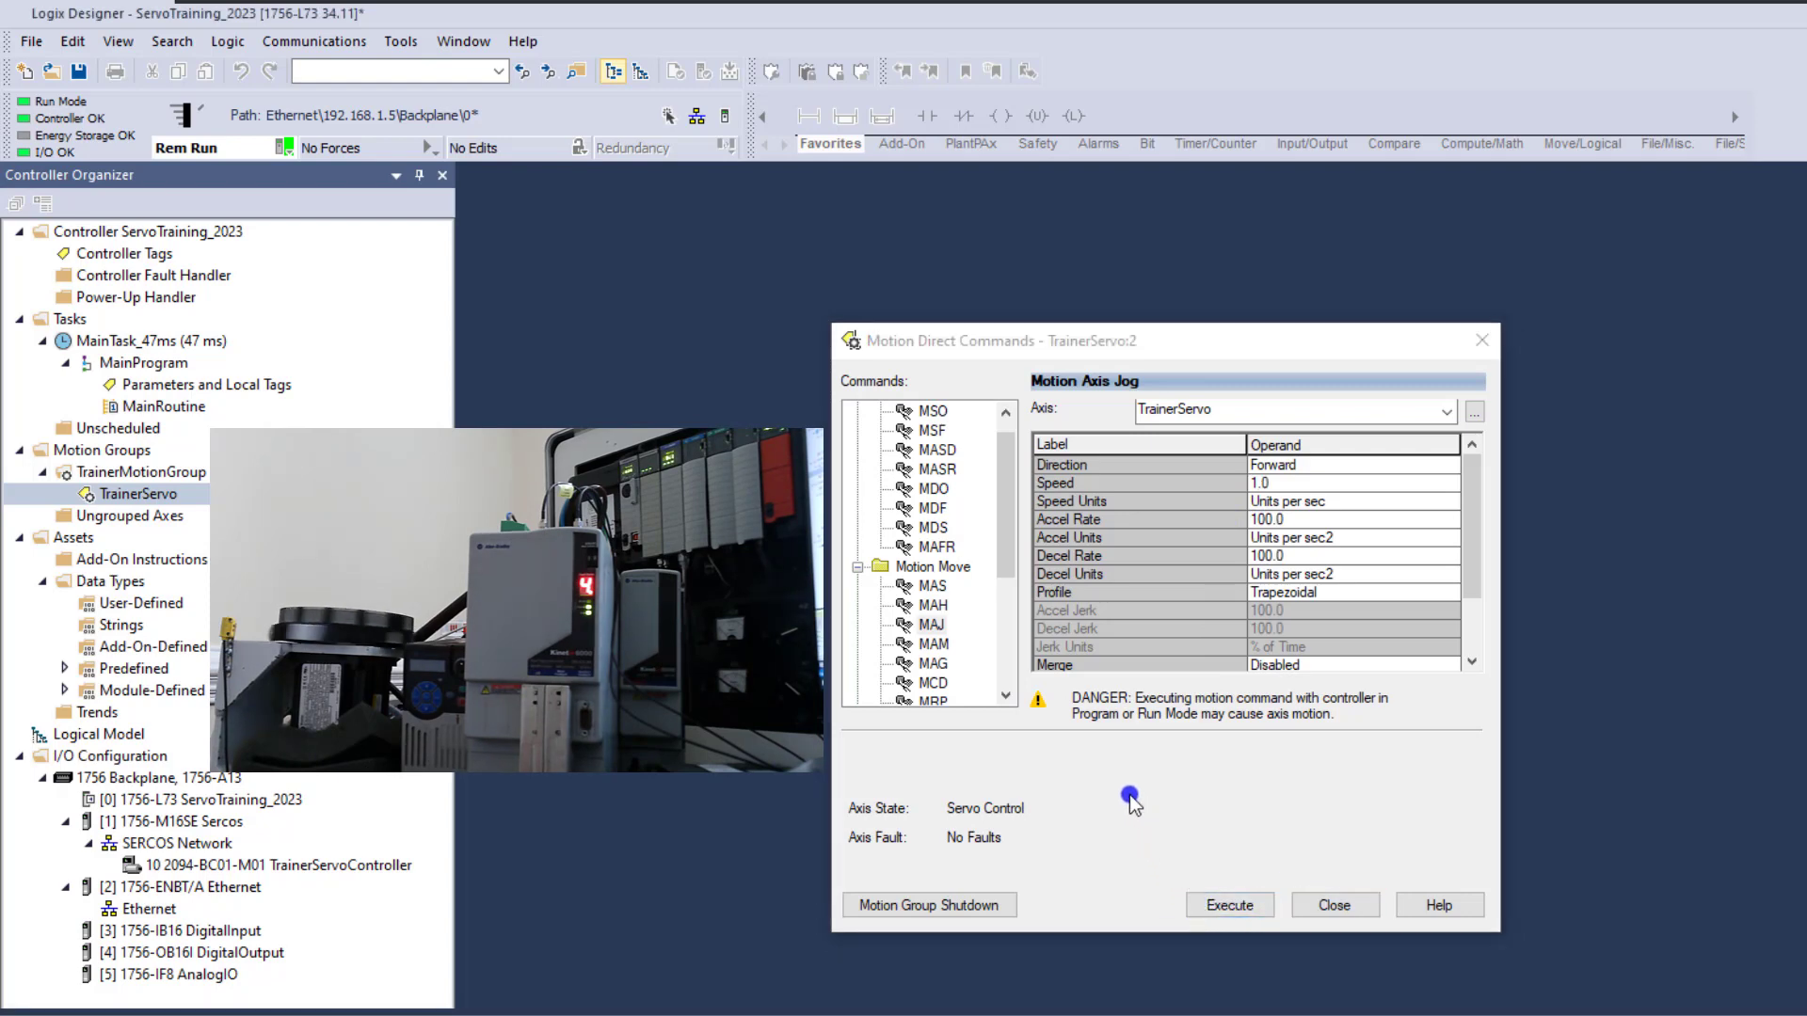
Set the MAJ jog direction to Reverse and execute the jog on TrainerServo
click(1312, 466)
click(1312, 465)
click(1336, 501)
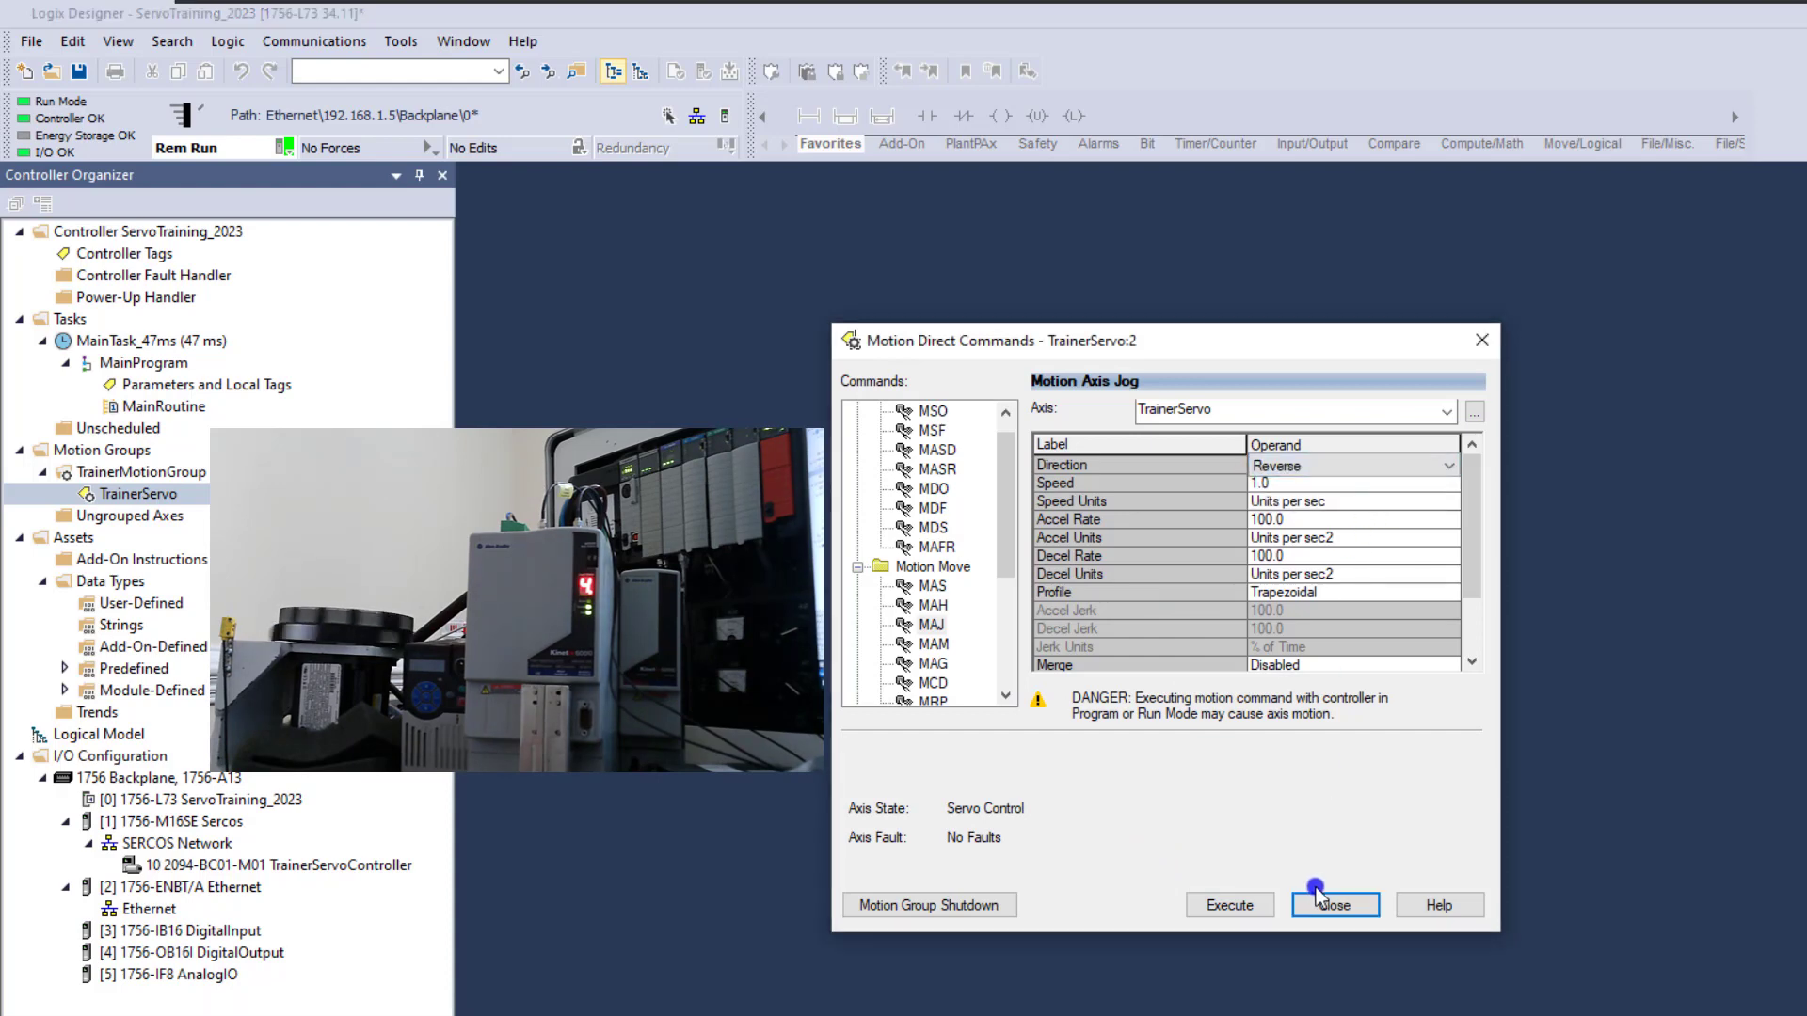
click(1226, 905)
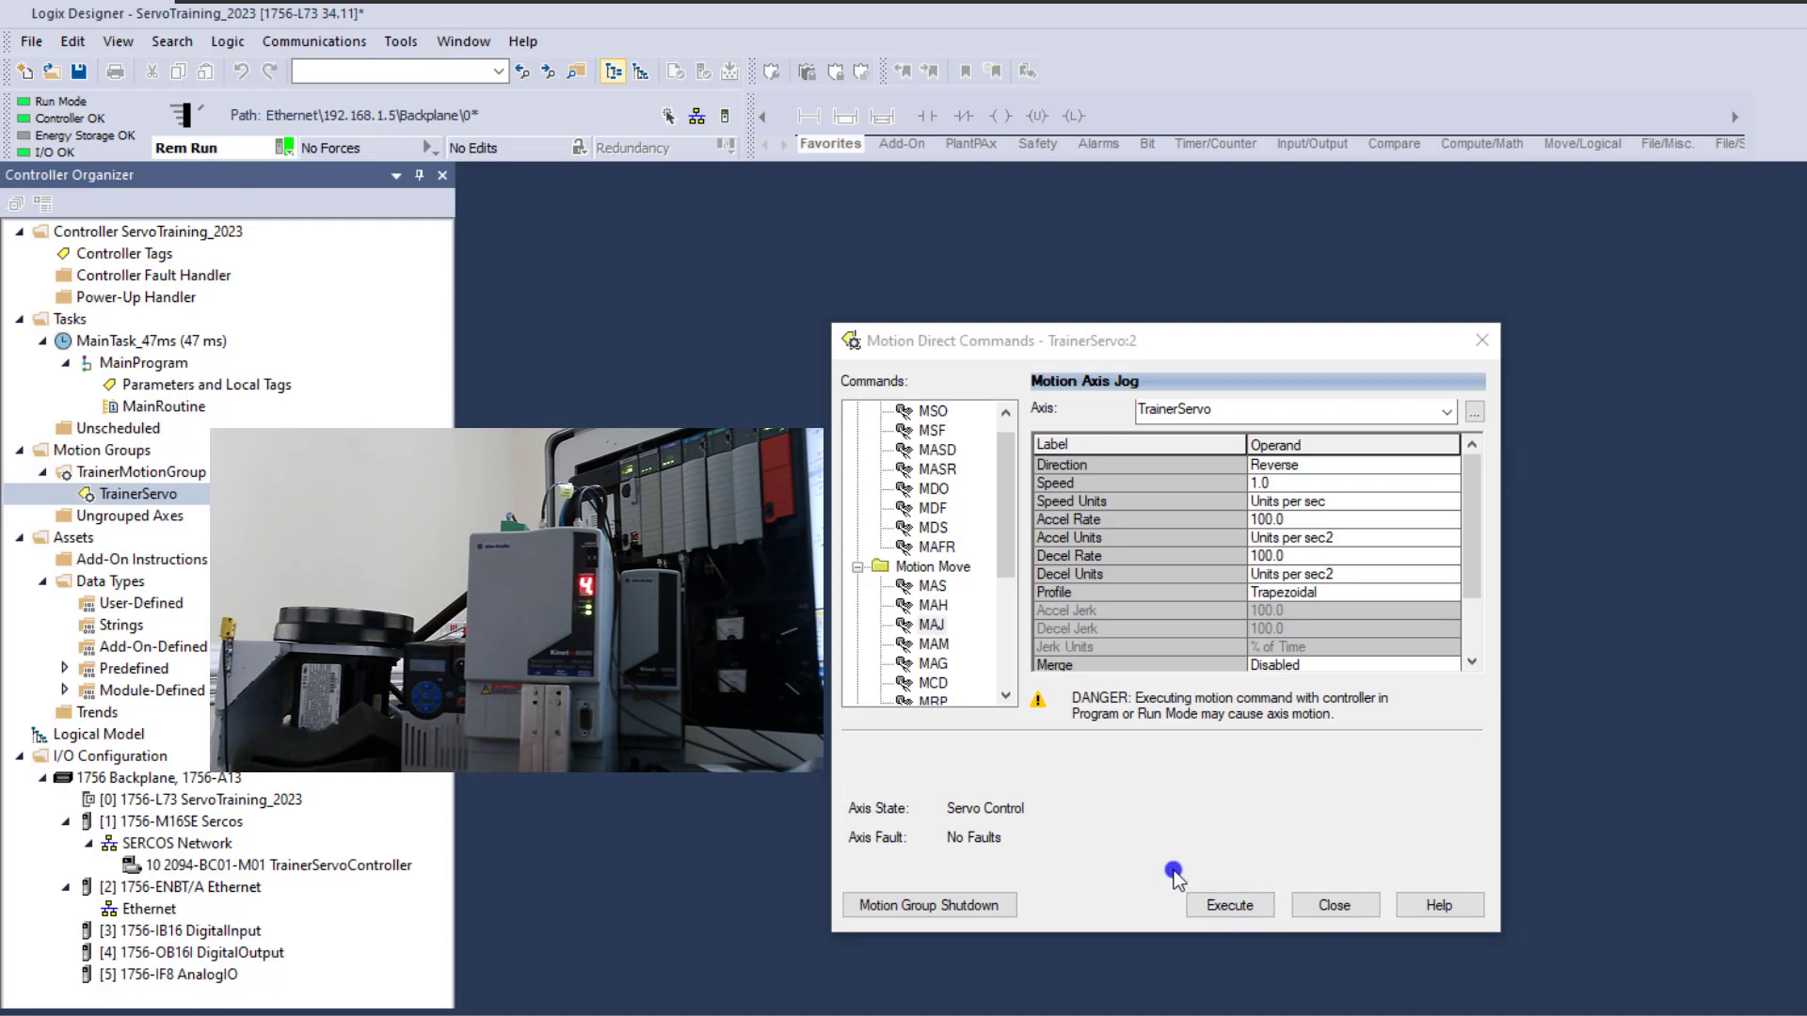
Stop TrainerServo's motion with MAS, switch the servo off with MSF and close the motion direct commands
click(937, 586)
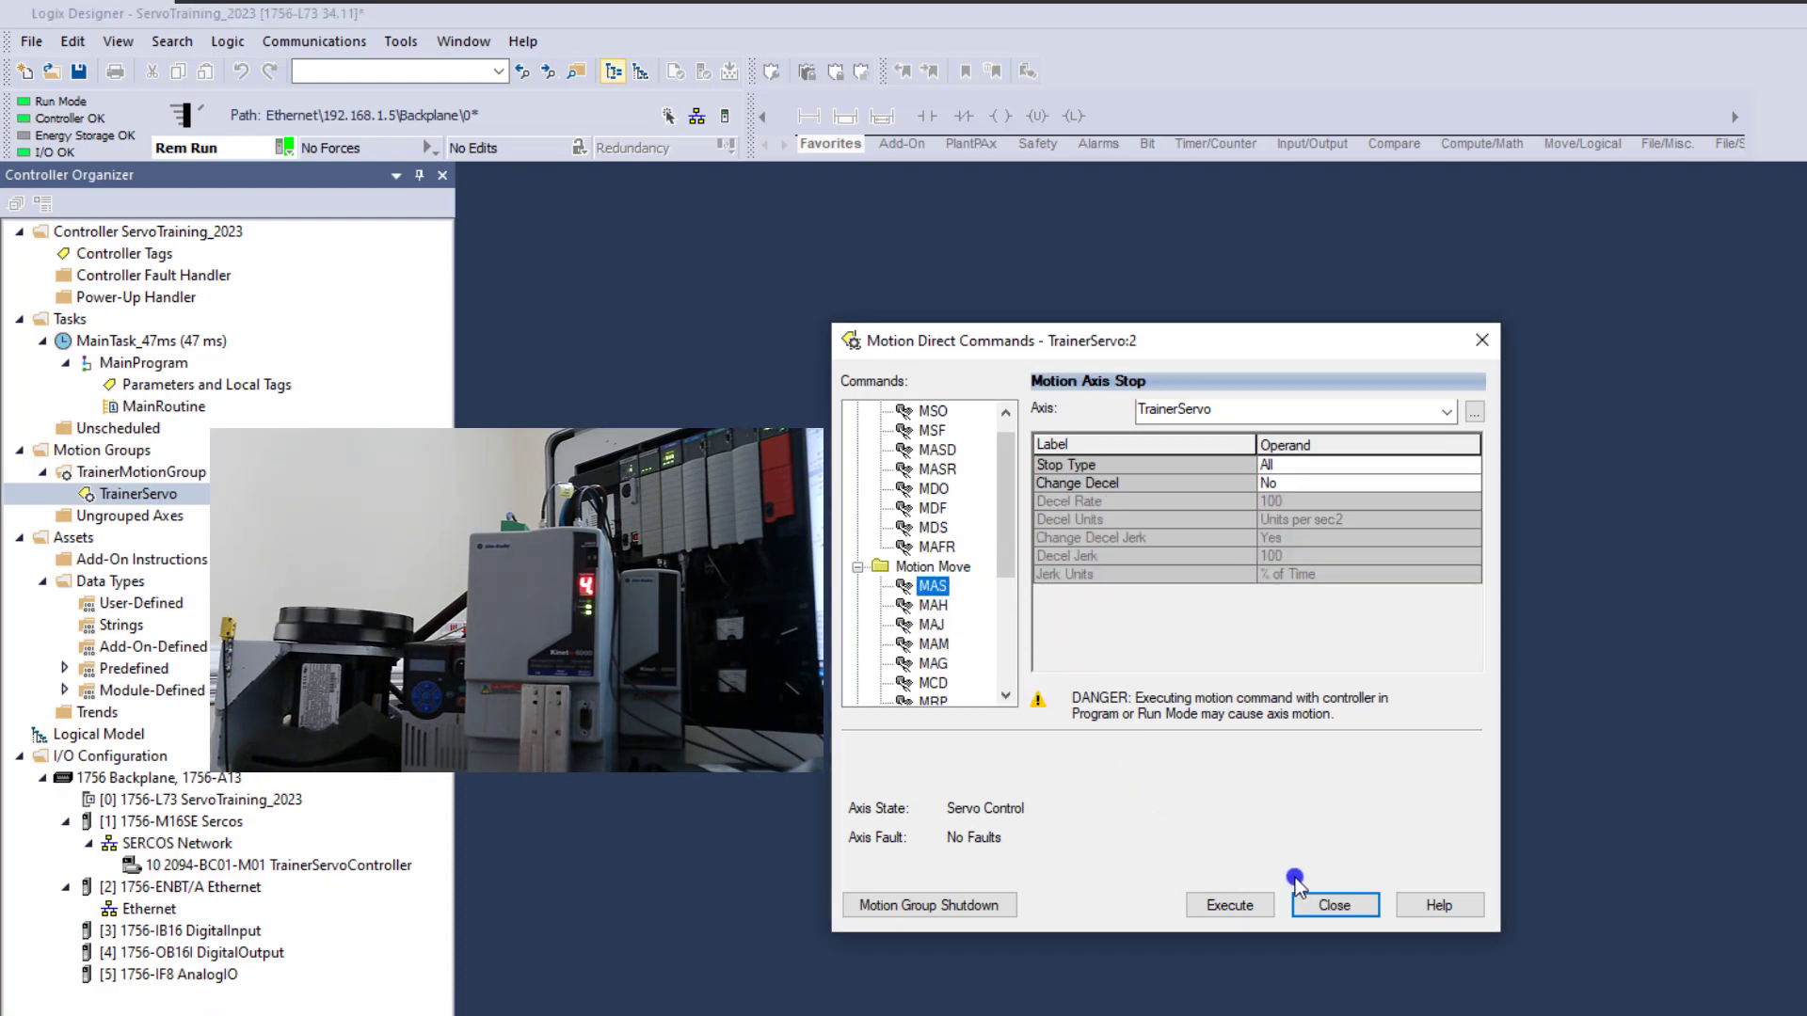
click(1228, 905)
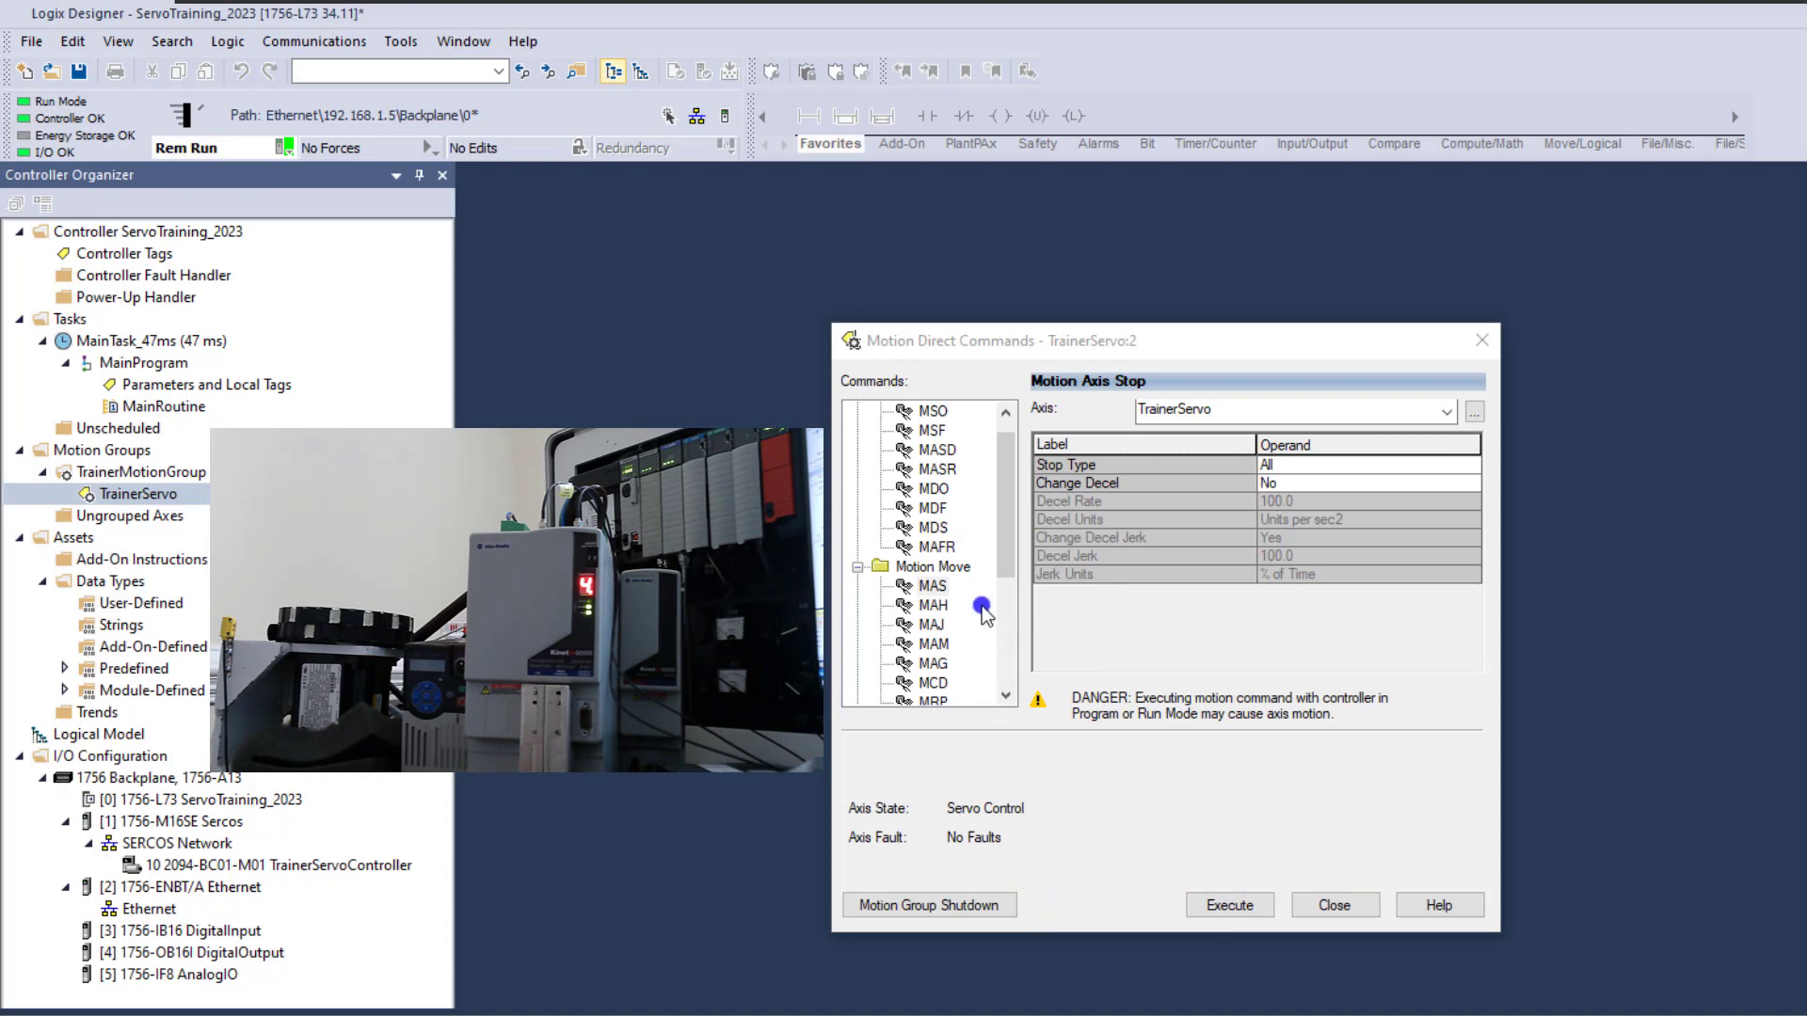
click(931, 430)
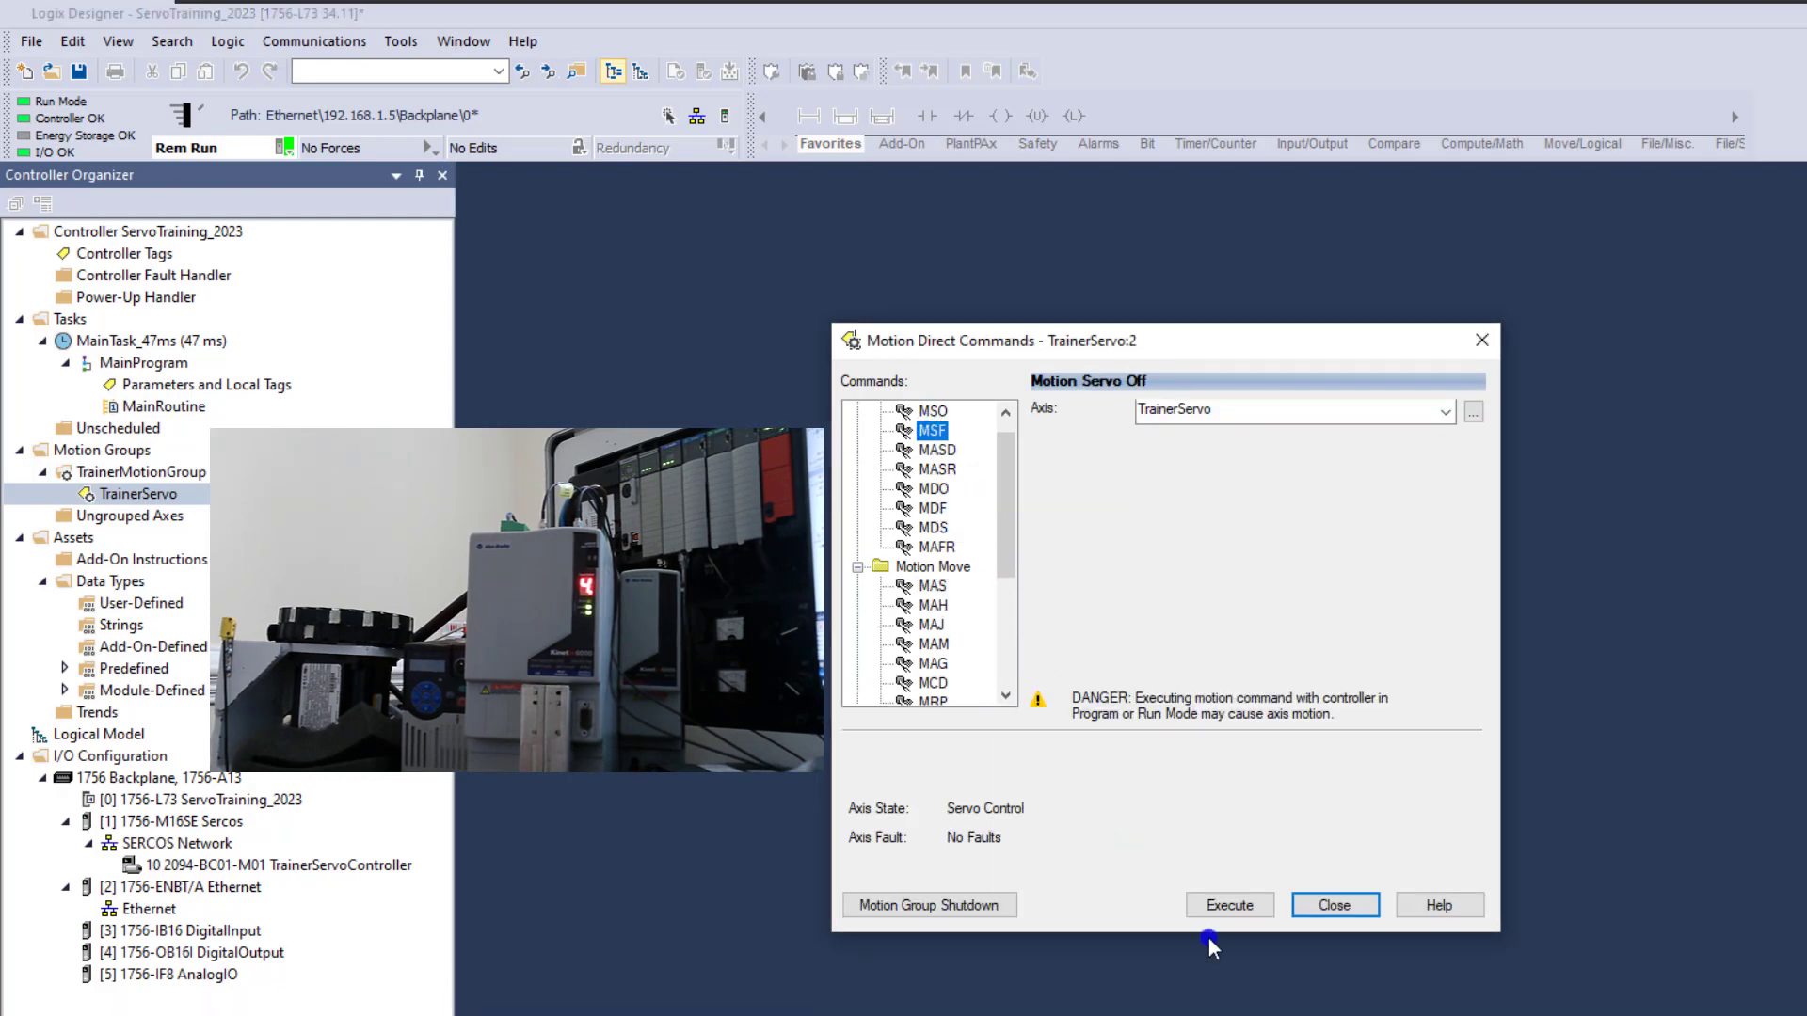
click(1228, 905)
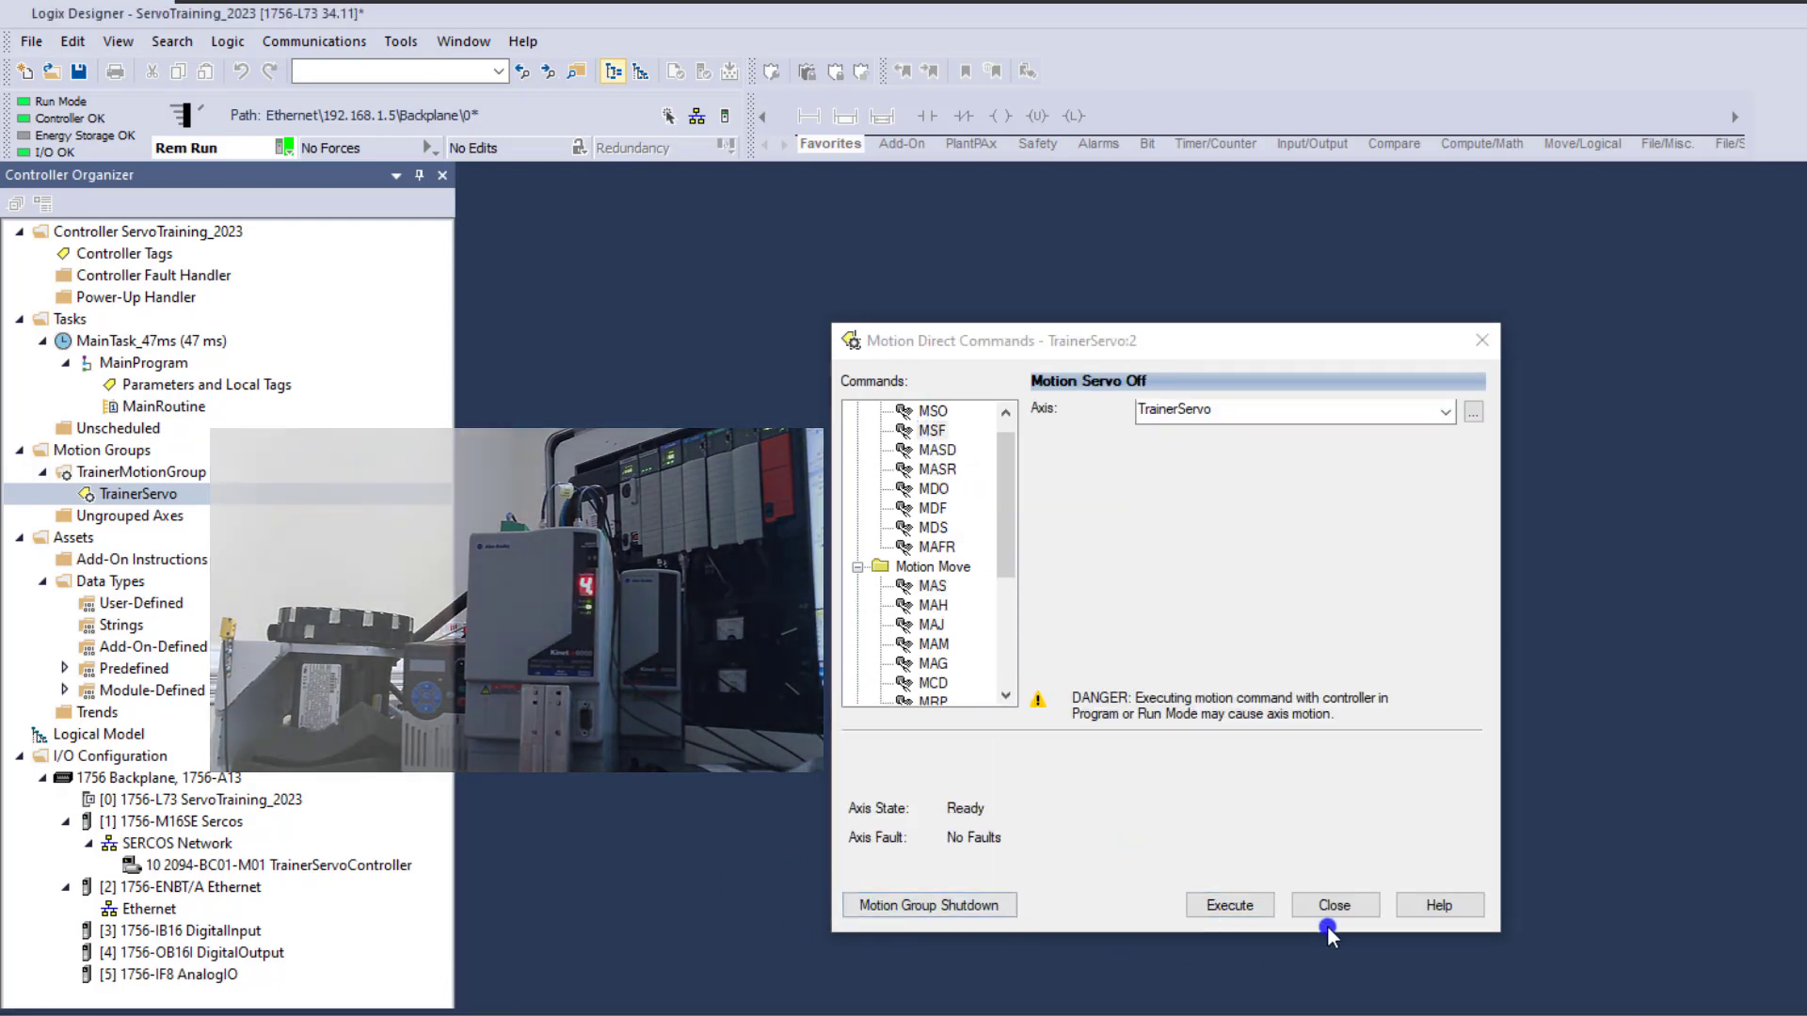
click(1333, 905)
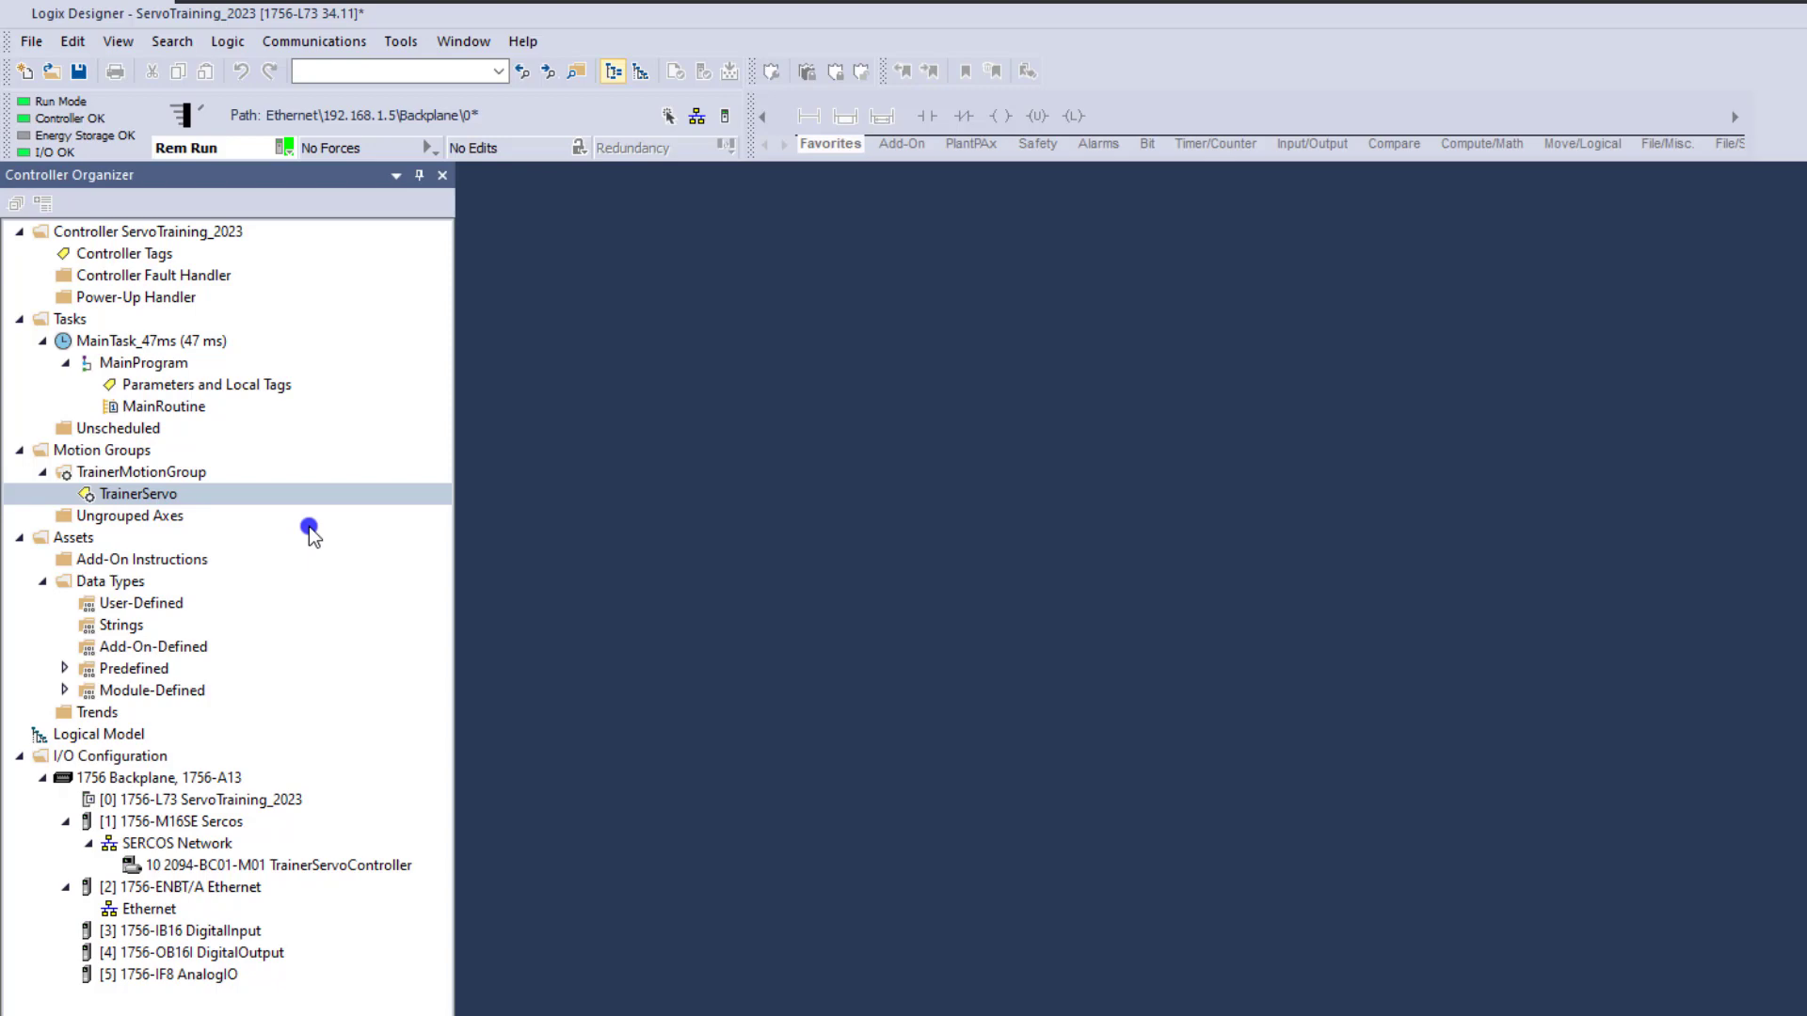
Review the controller's Date/Time synchronization settings without changes, and locate the TrainerServoController drive and TrainerMotionGroup in the project tree
double_click(209, 232)
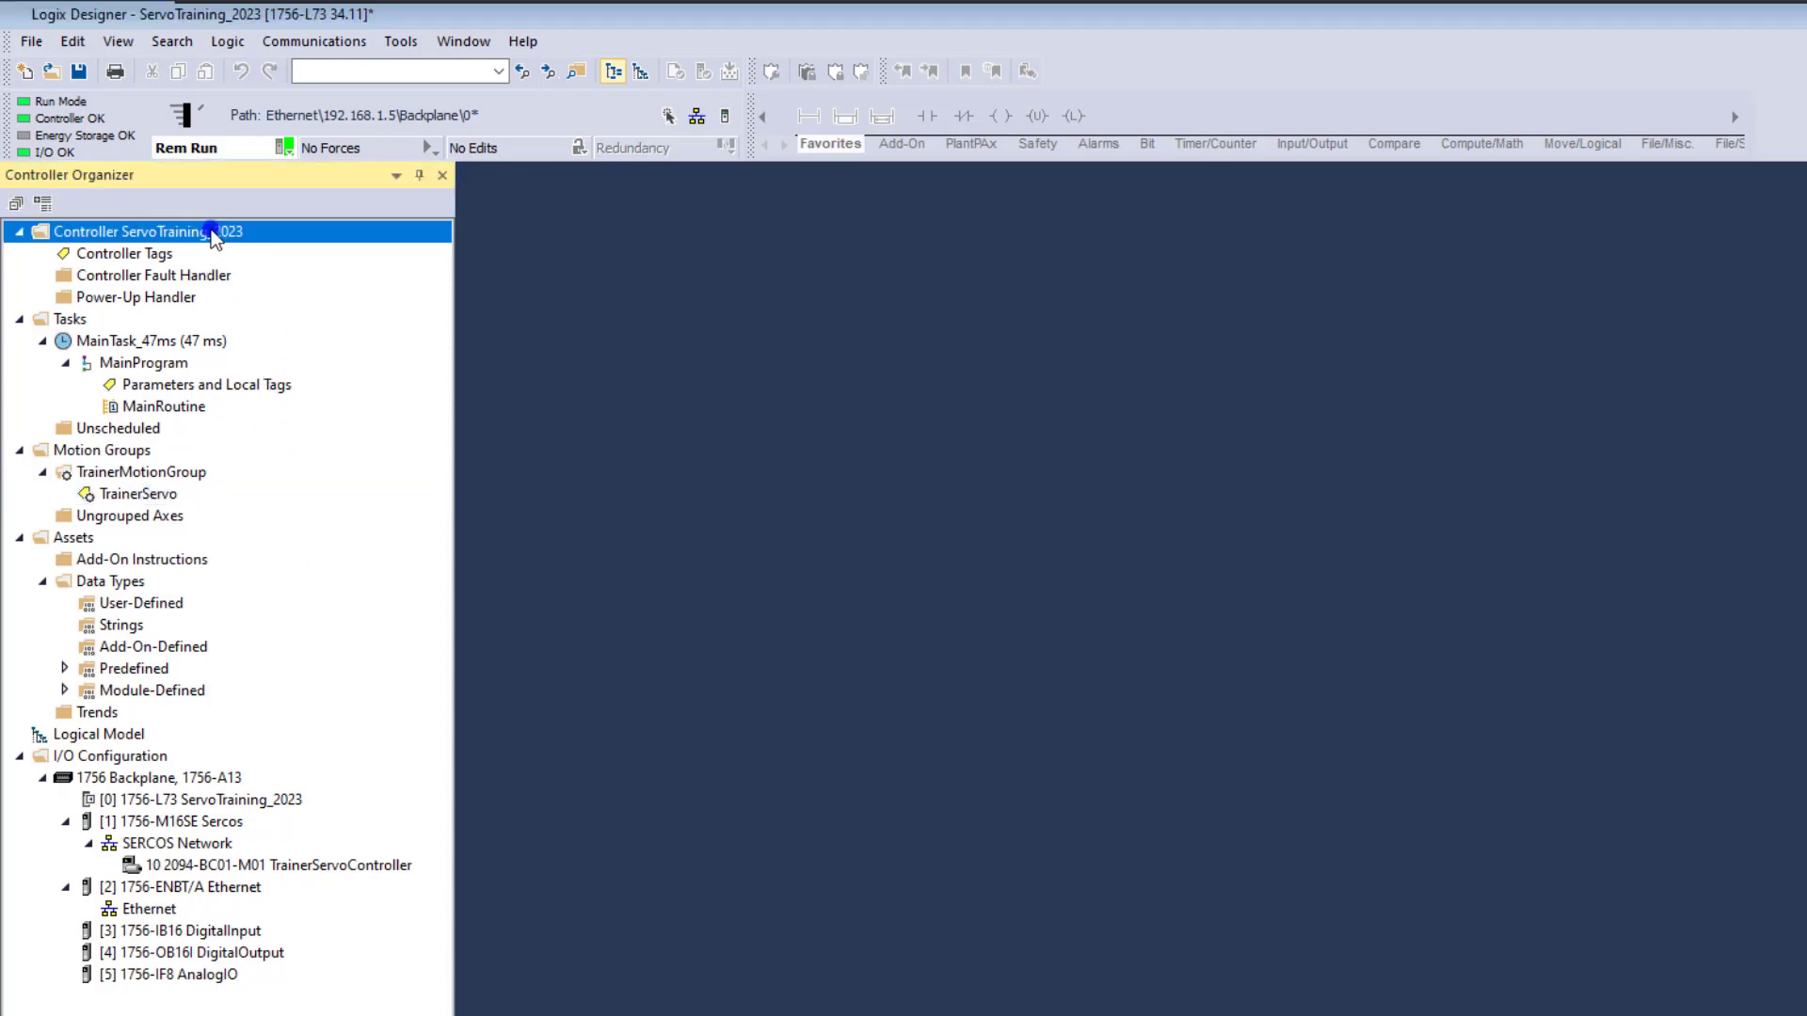
click(1193, 387)
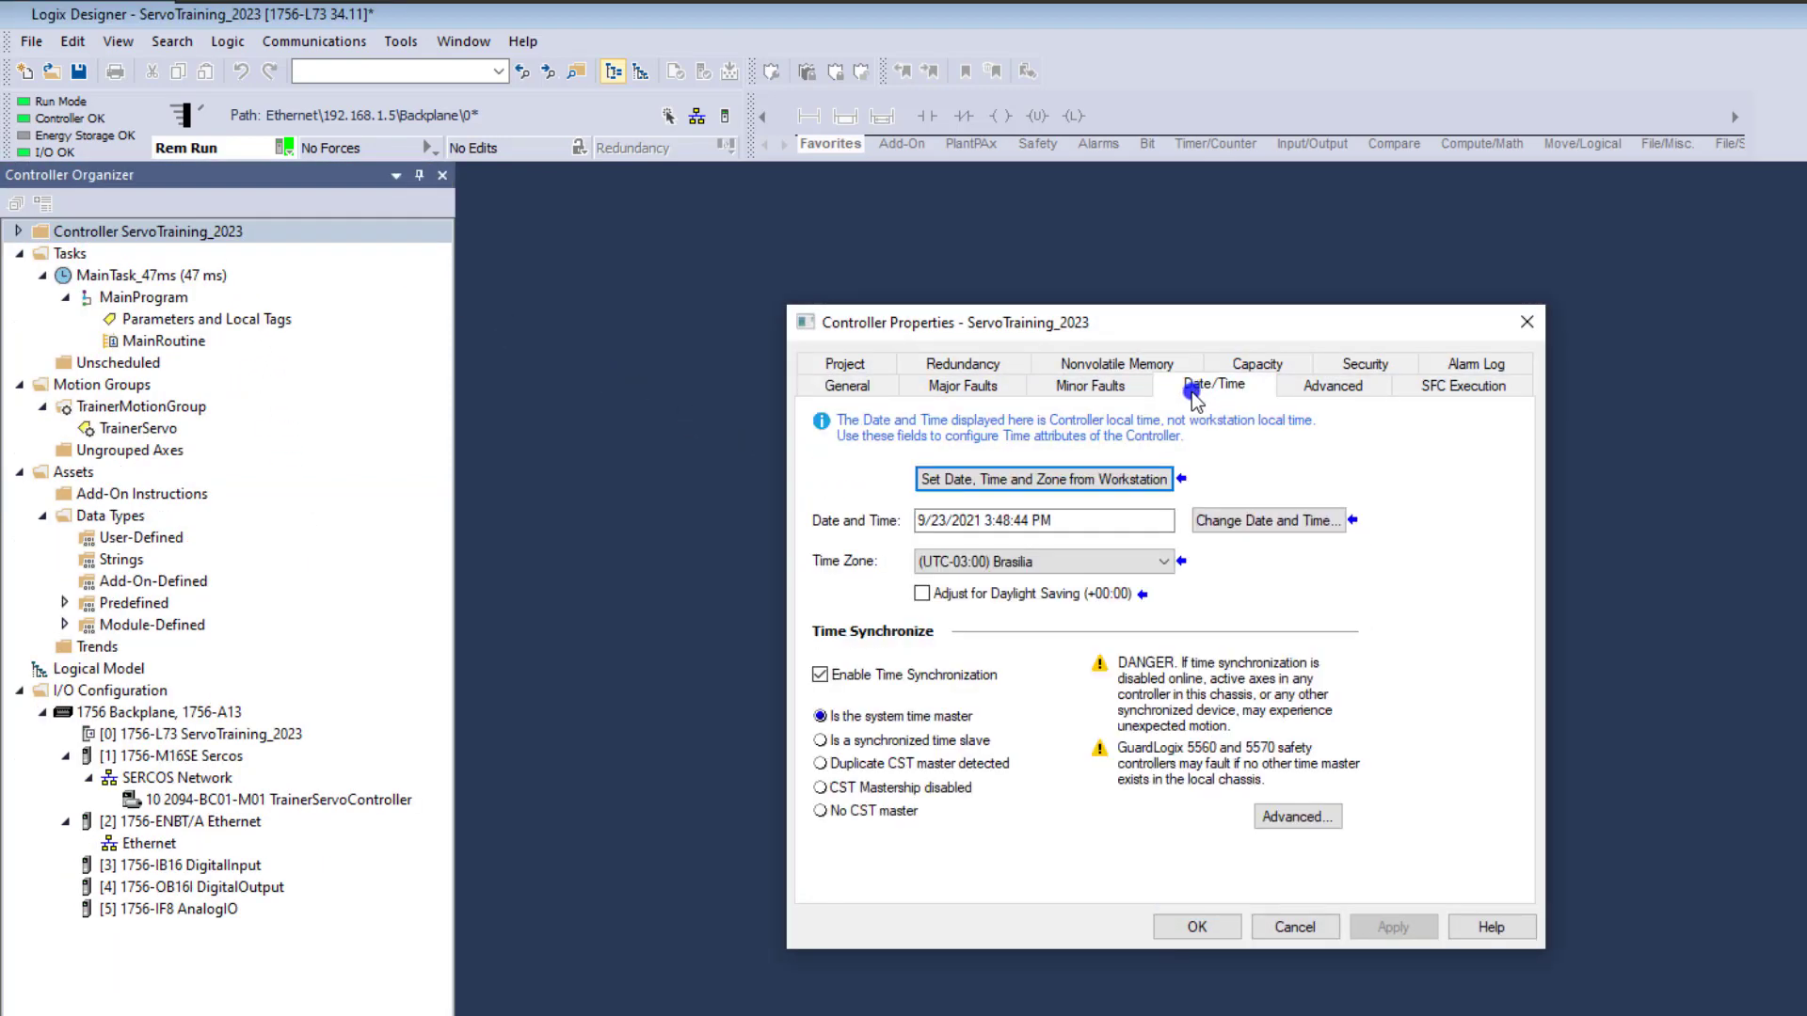
click(1285, 926)
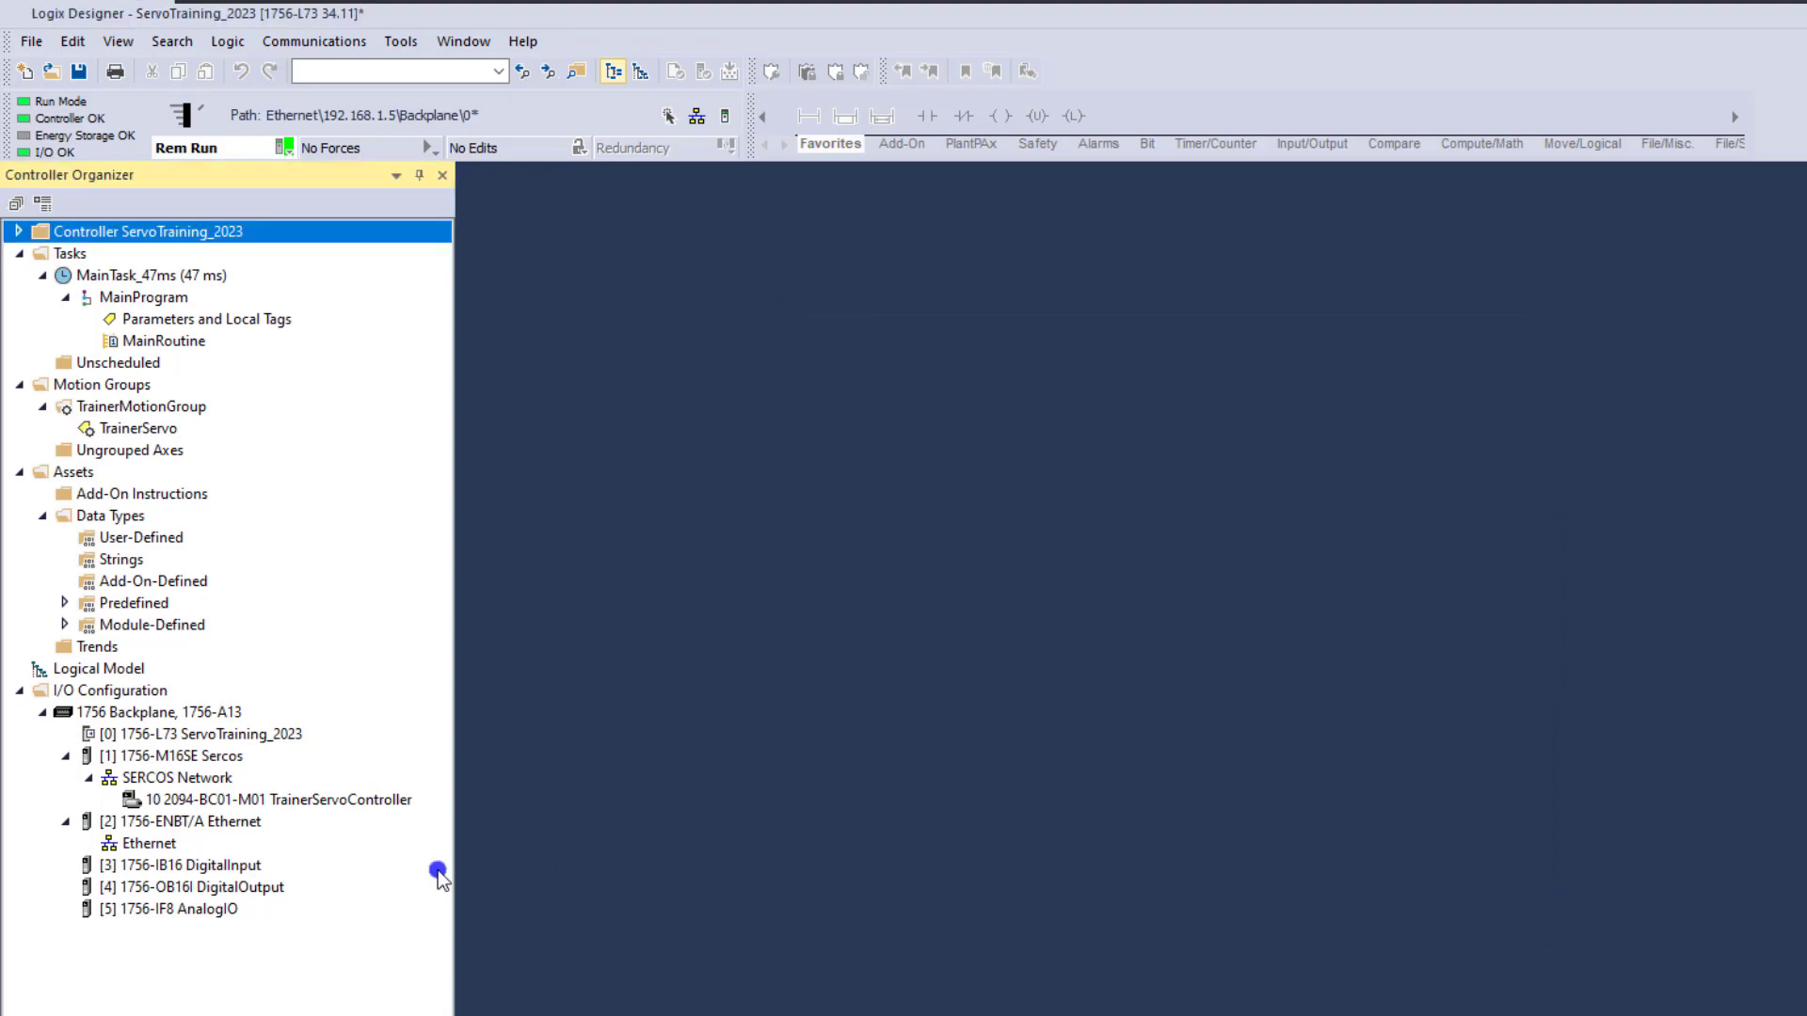
click(206, 802)
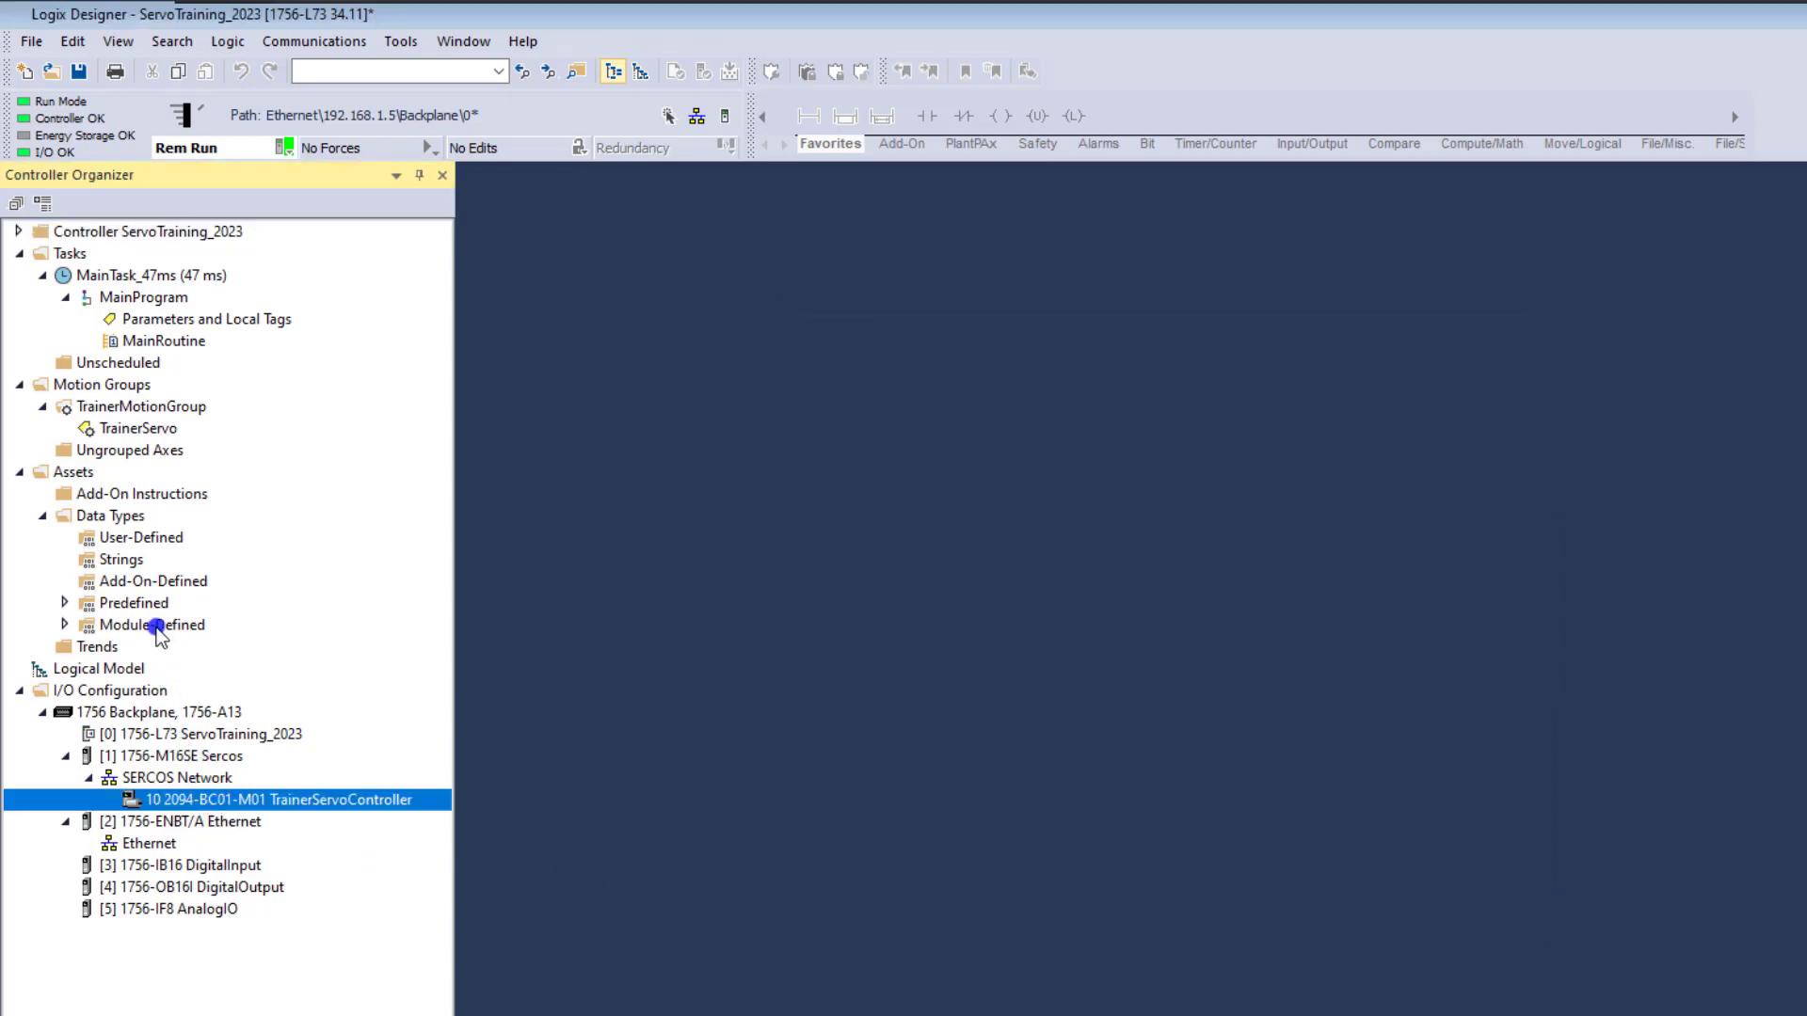
click(155, 409)
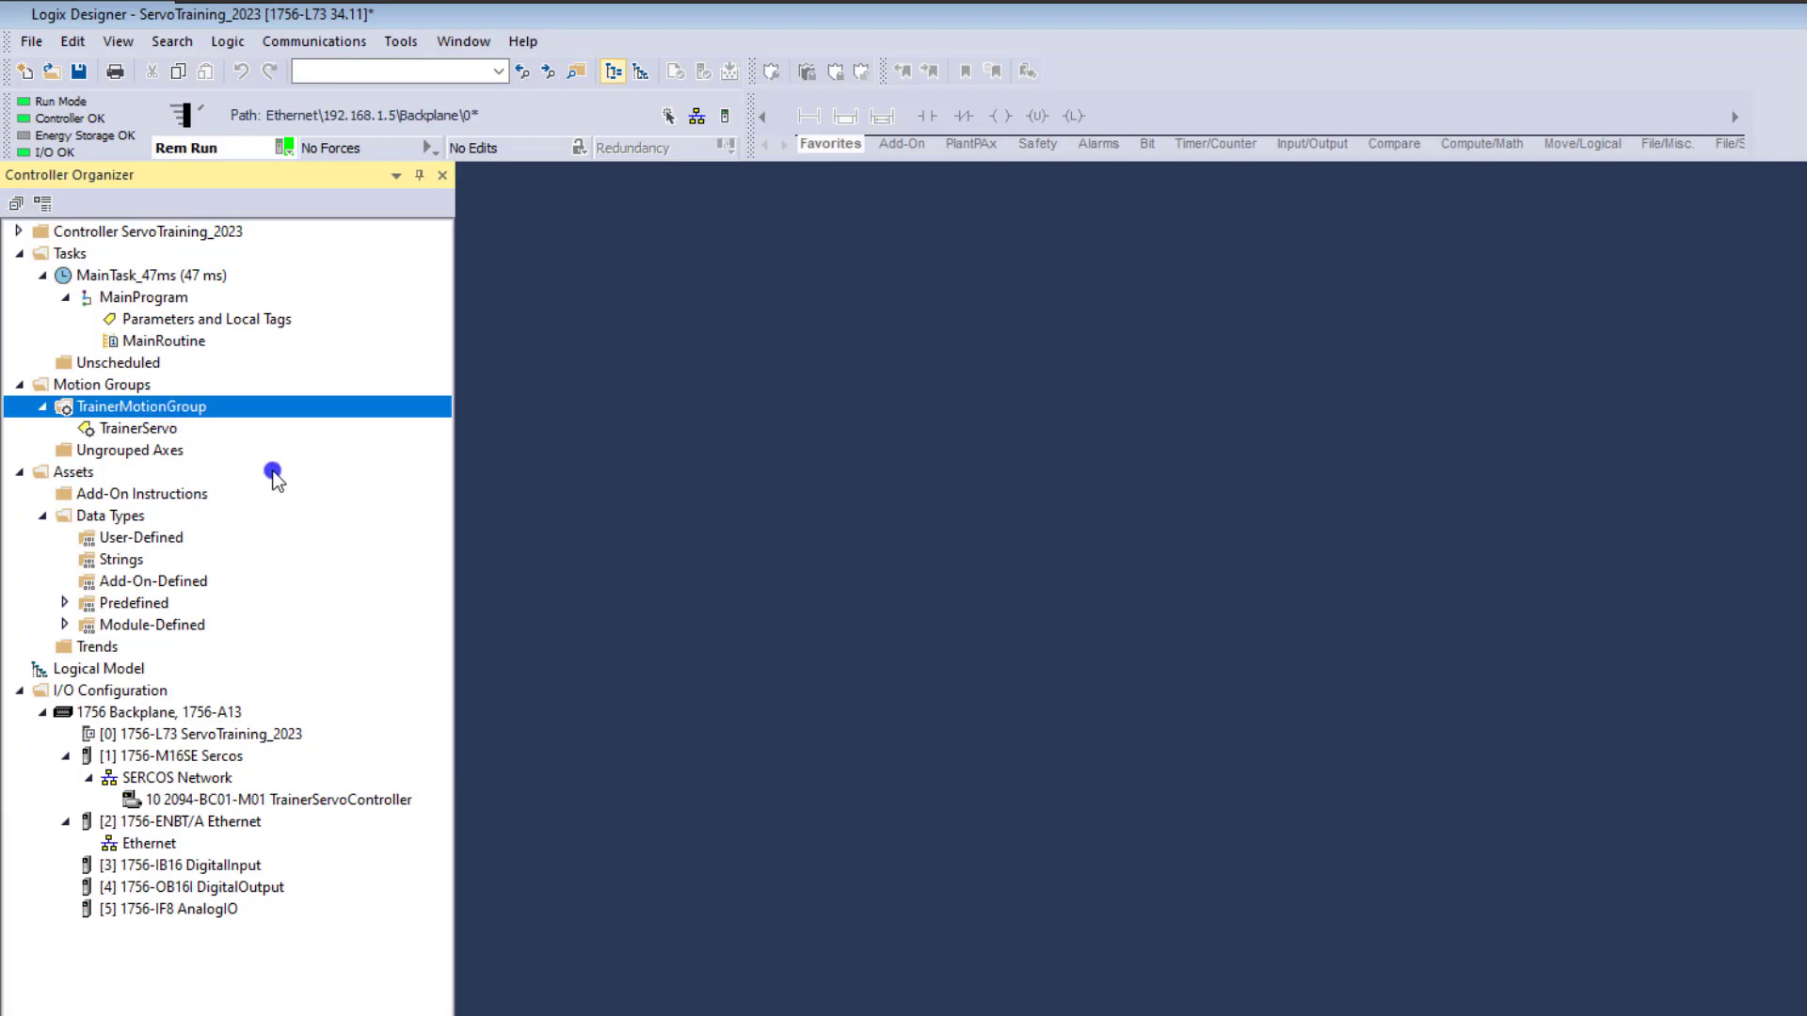